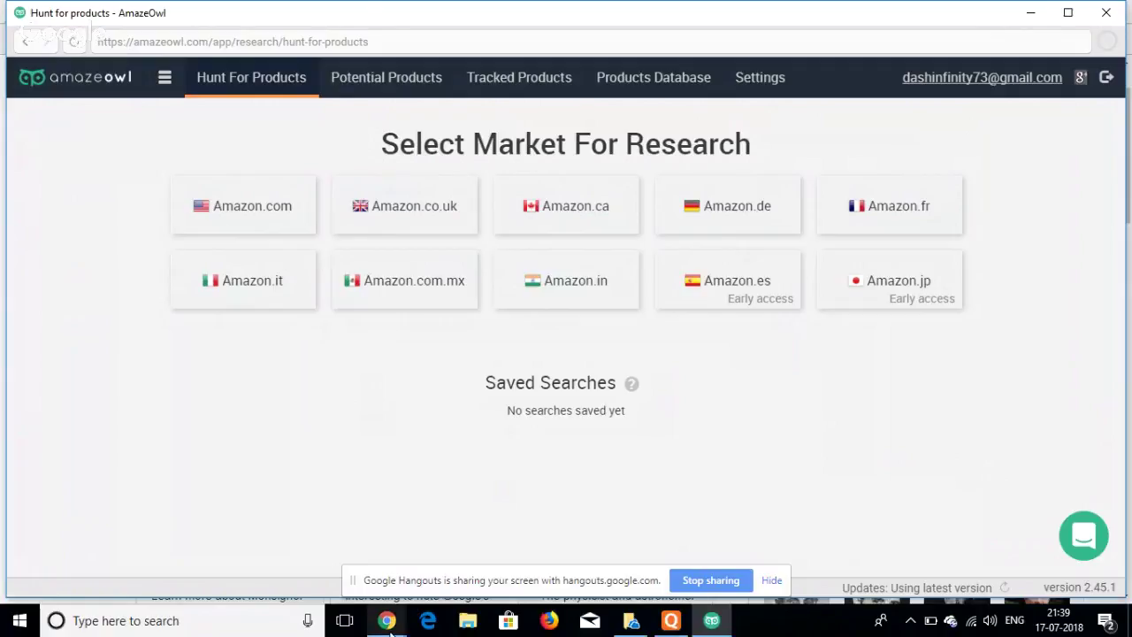
pyautogui.moveTo(389, 621)
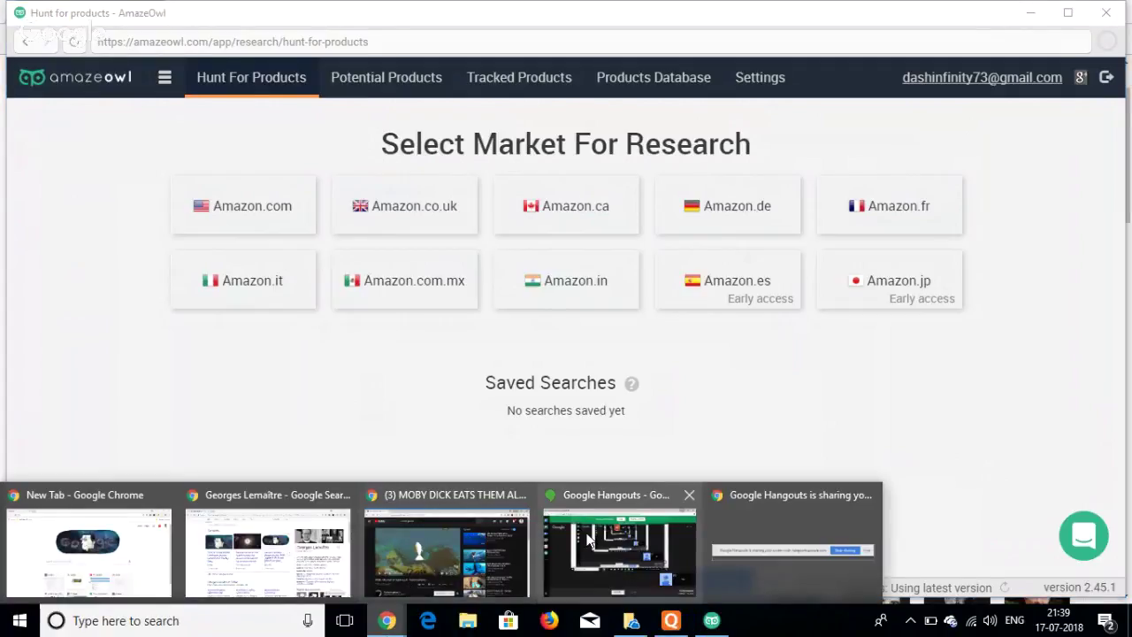
pyautogui.moveTo(678, 538)
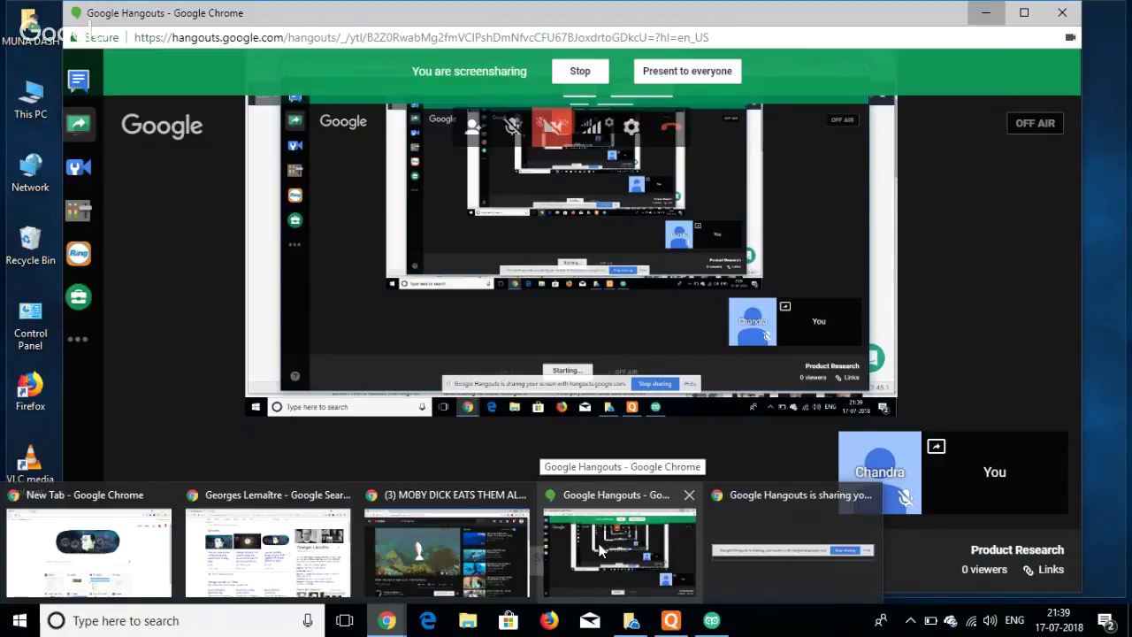
pyautogui.moveTo(277, 580)
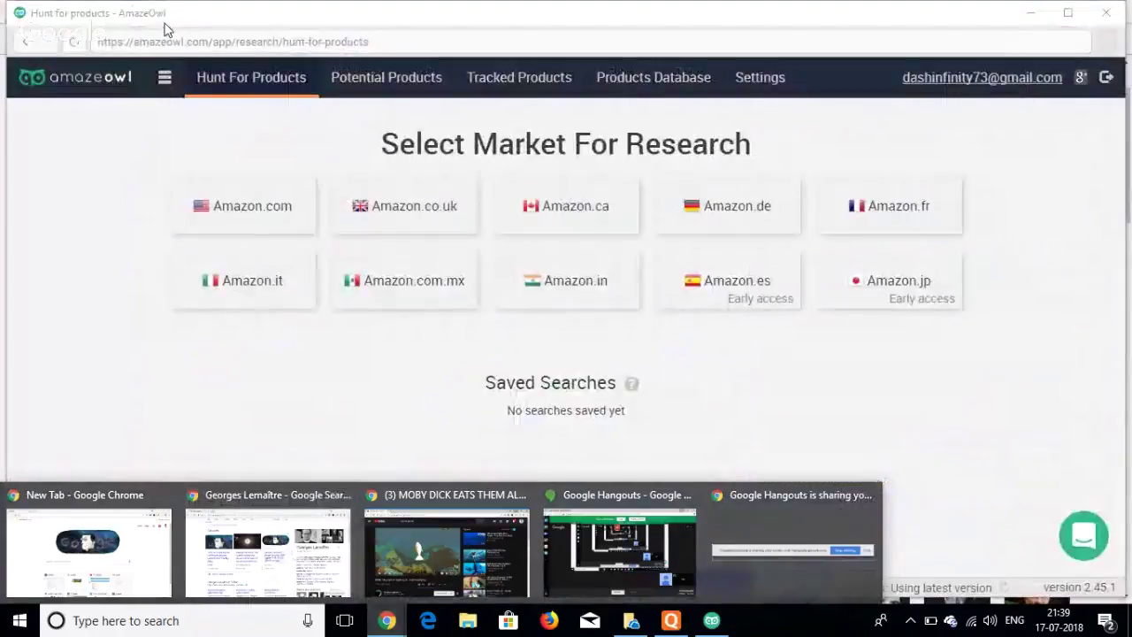
pyautogui.click(267, 549)
pyautogui.click(259, 40)
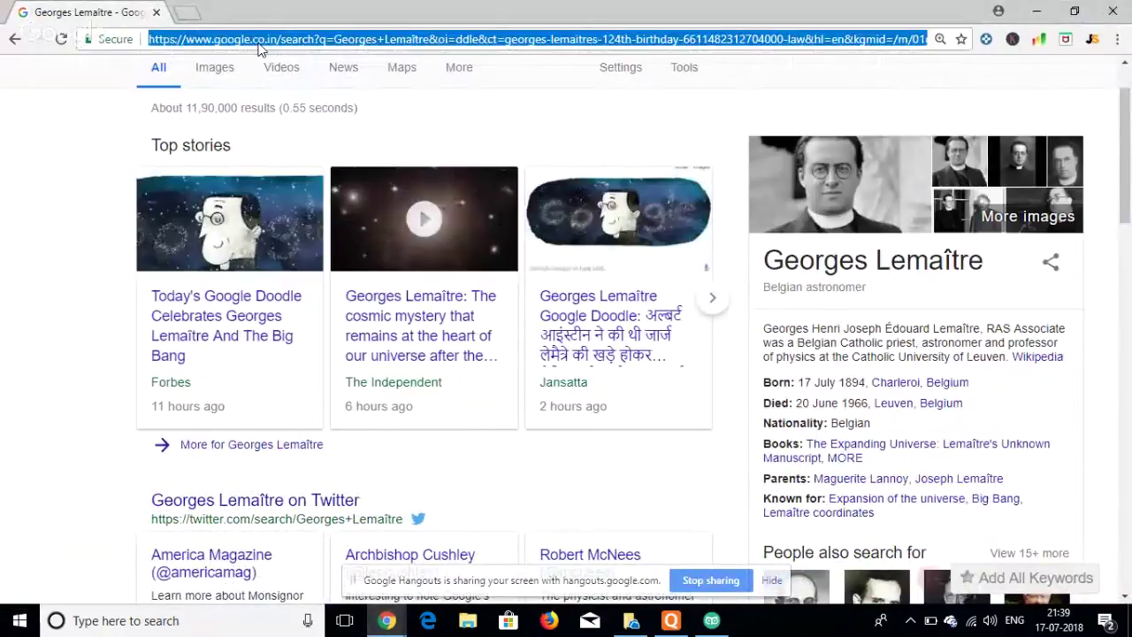
pyautogui.write('ama')
pyautogui.press('Return')
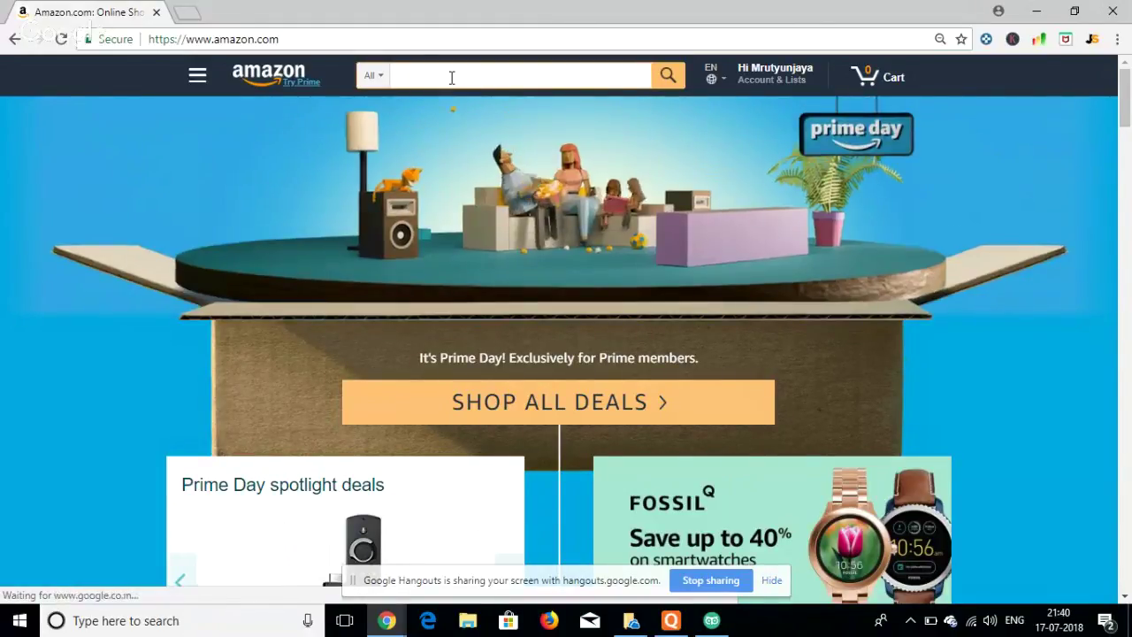
# - Search all Amazon departments for "hand" and look through the listed products
pyautogui.write('hand')
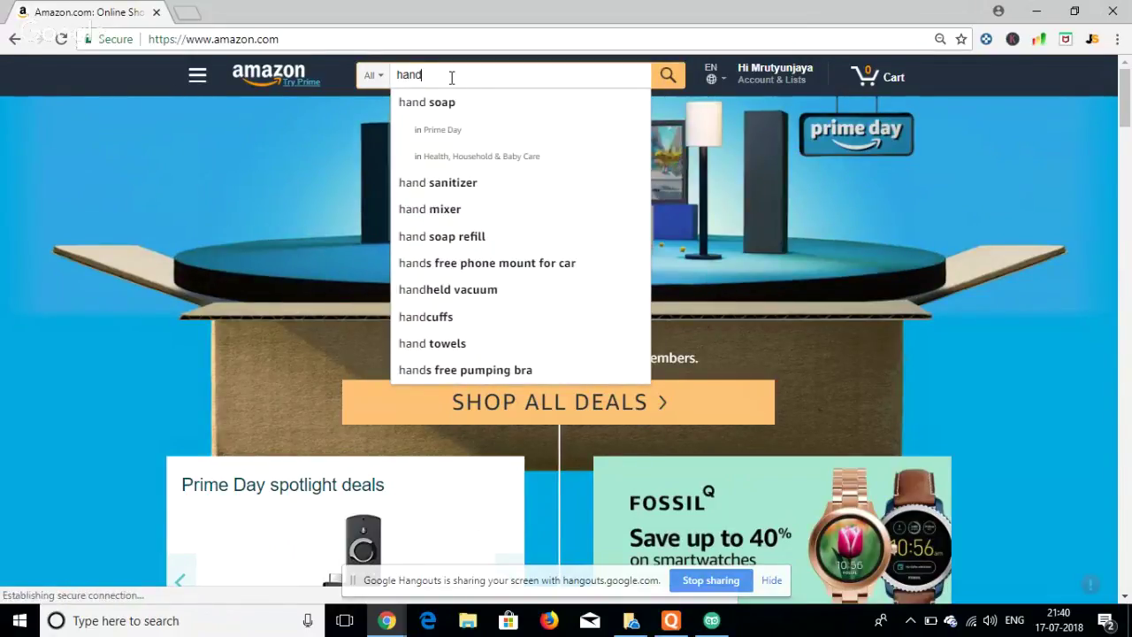
pyautogui.press('Return')
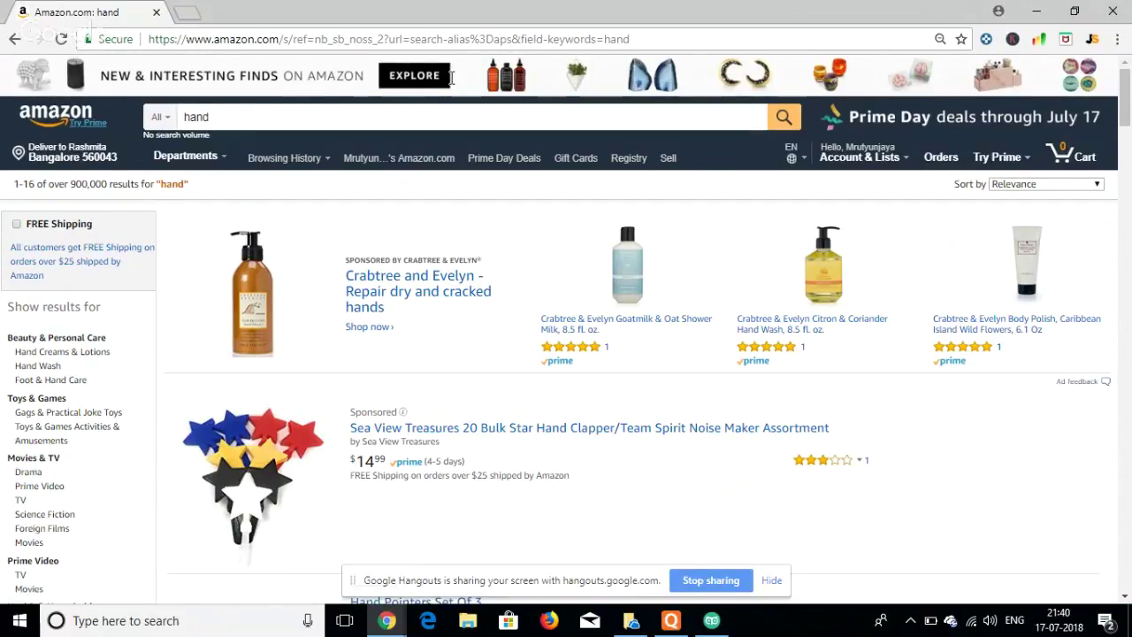
pyautogui.scroll(-9, 499, 185)
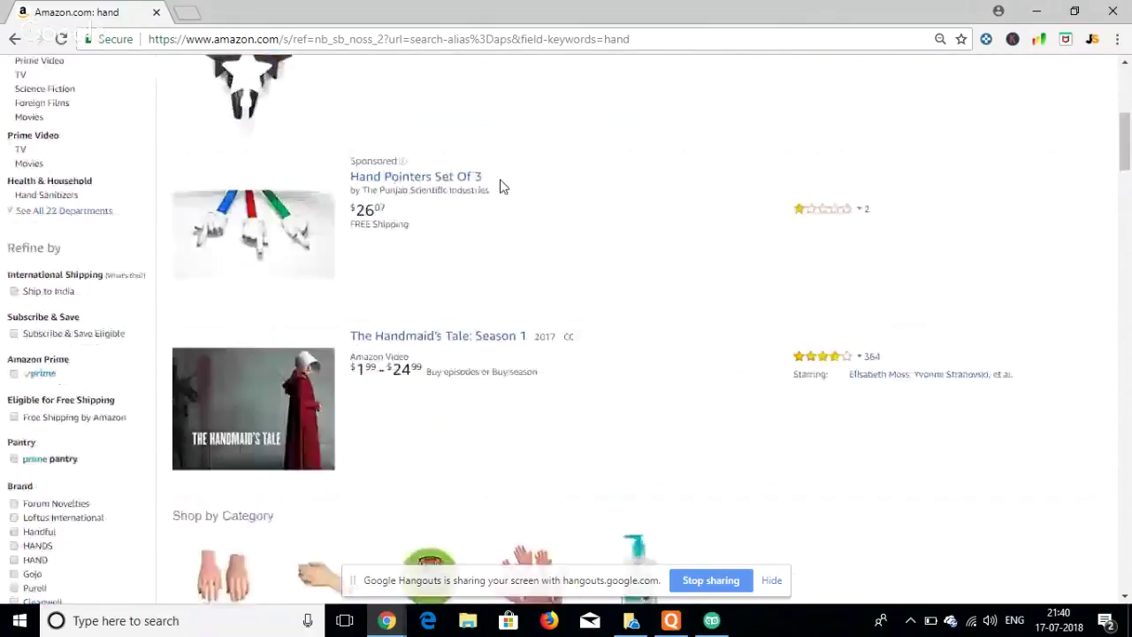
pyautogui.scroll(-10, 499, 186)
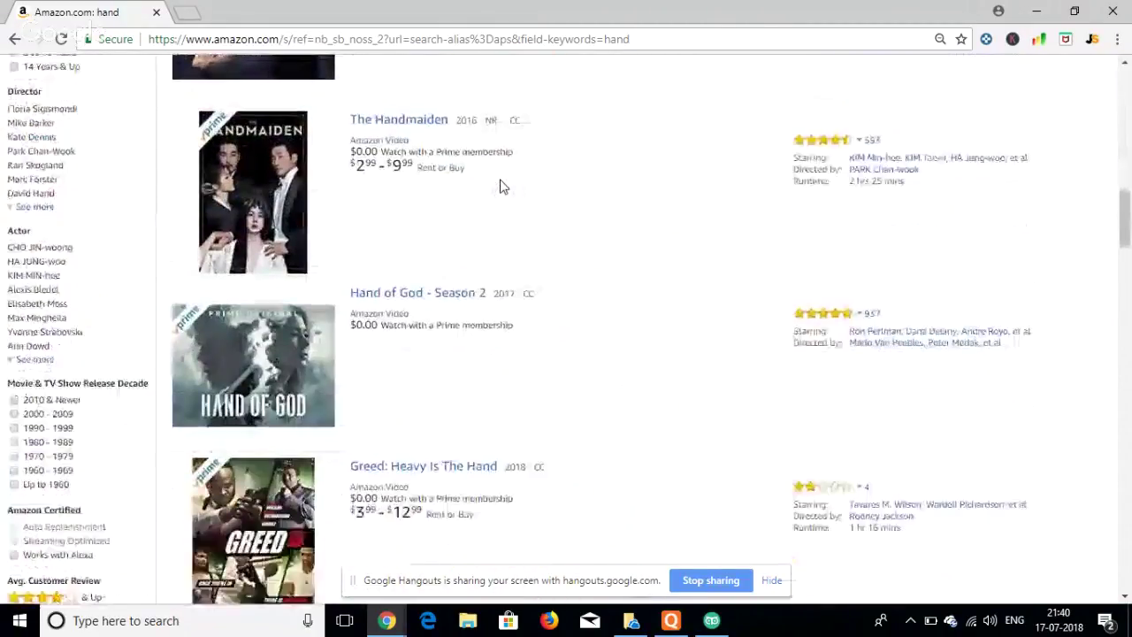
pyautogui.scroll(18, 499, 186)
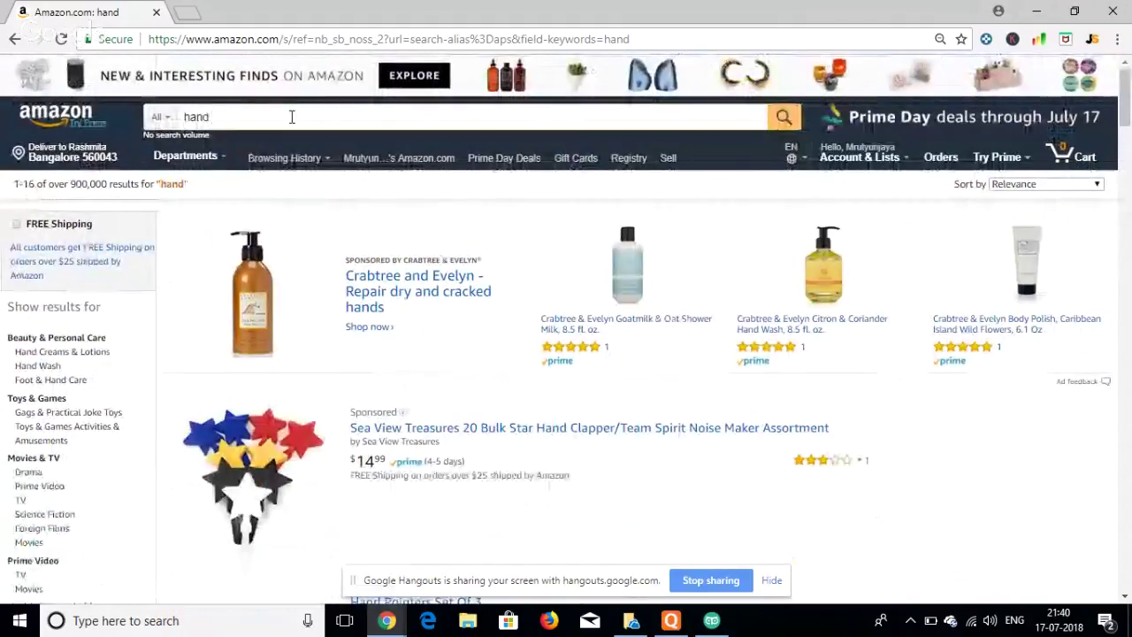
# - Search Amazon for the suggested term "hand mirror" and look over the first listings
pyautogui.click(292, 117)
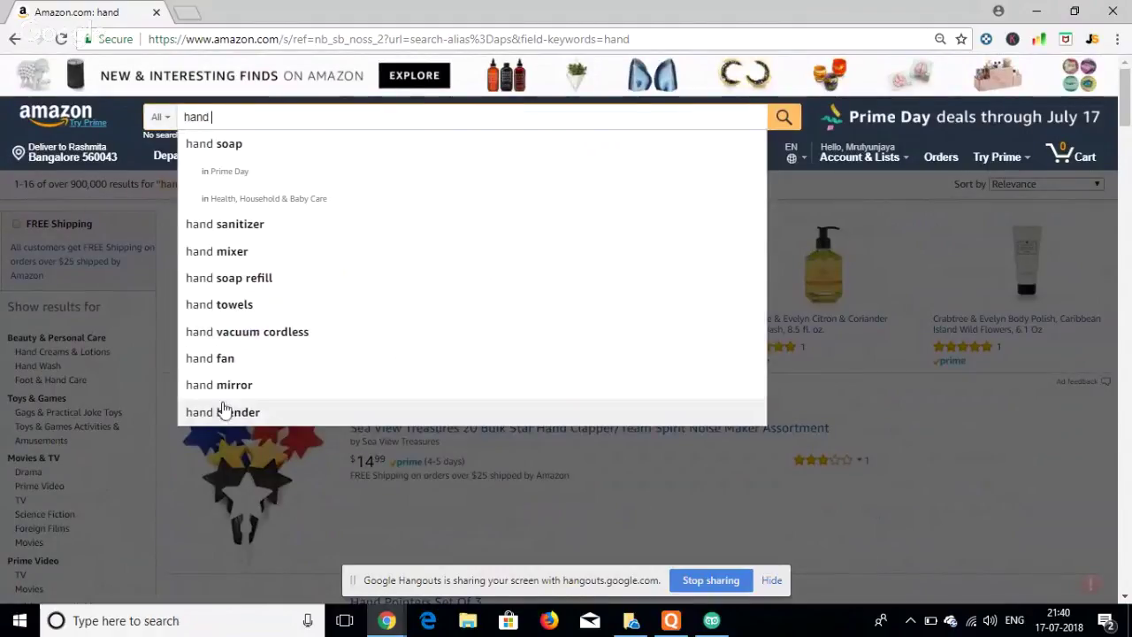
pyautogui.click(265, 394)
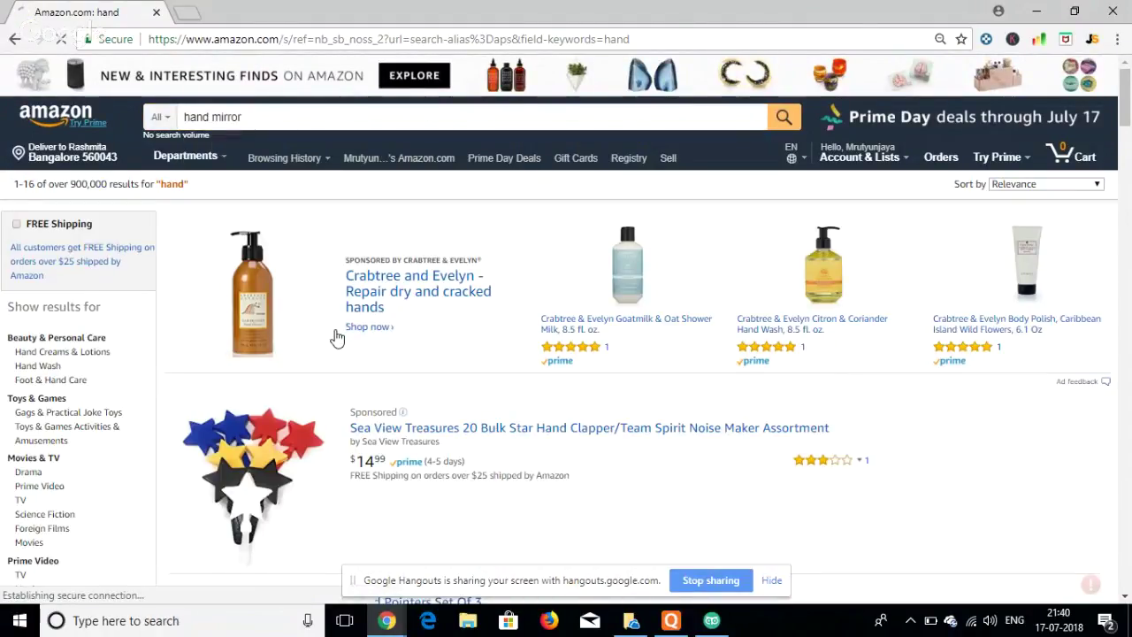
pyautogui.scroll(-3, 447, 380)
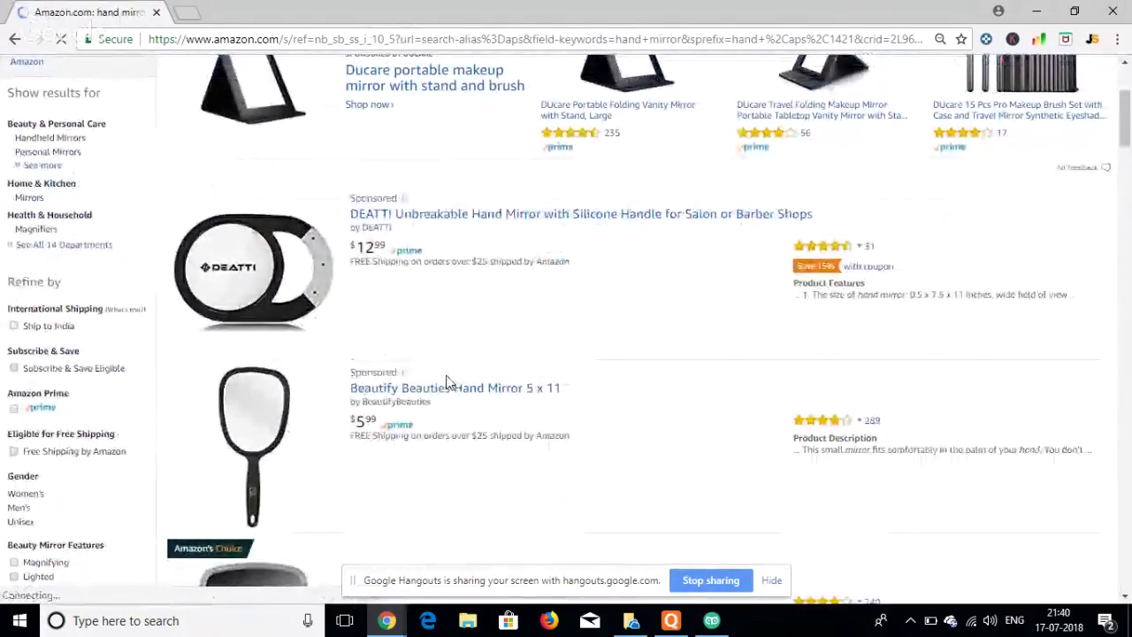
pyautogui.scroll(-1, 446, 380)
pyautogui.scroll(-4, 446, 380)
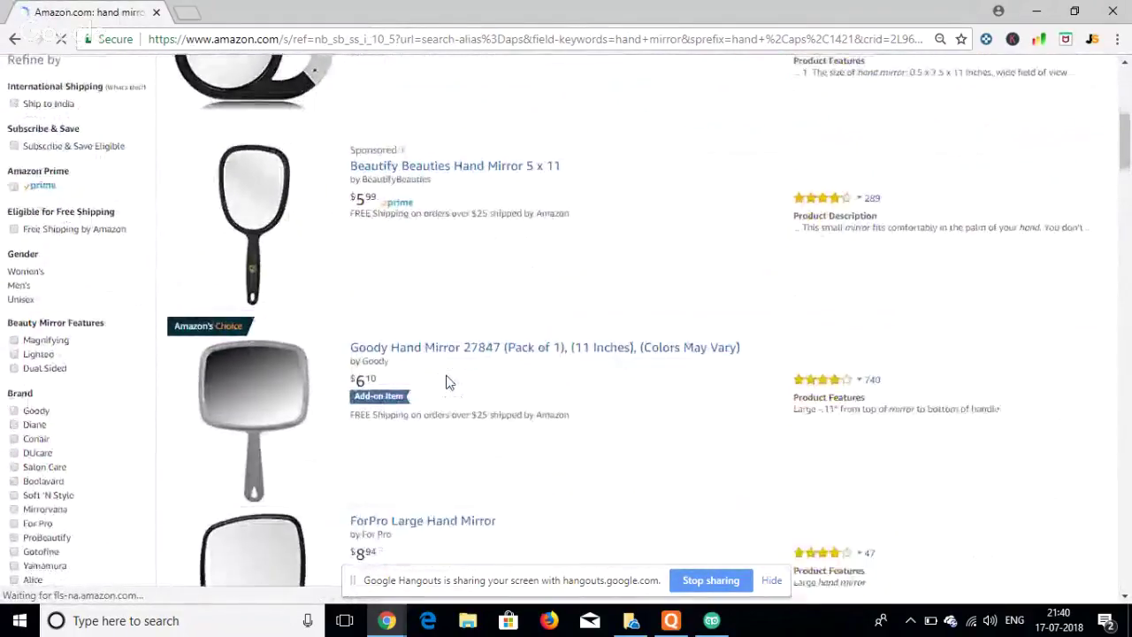
pyautogui.scroll(4, 446, 381)
pyautogui.scroll(5, 447, 380)
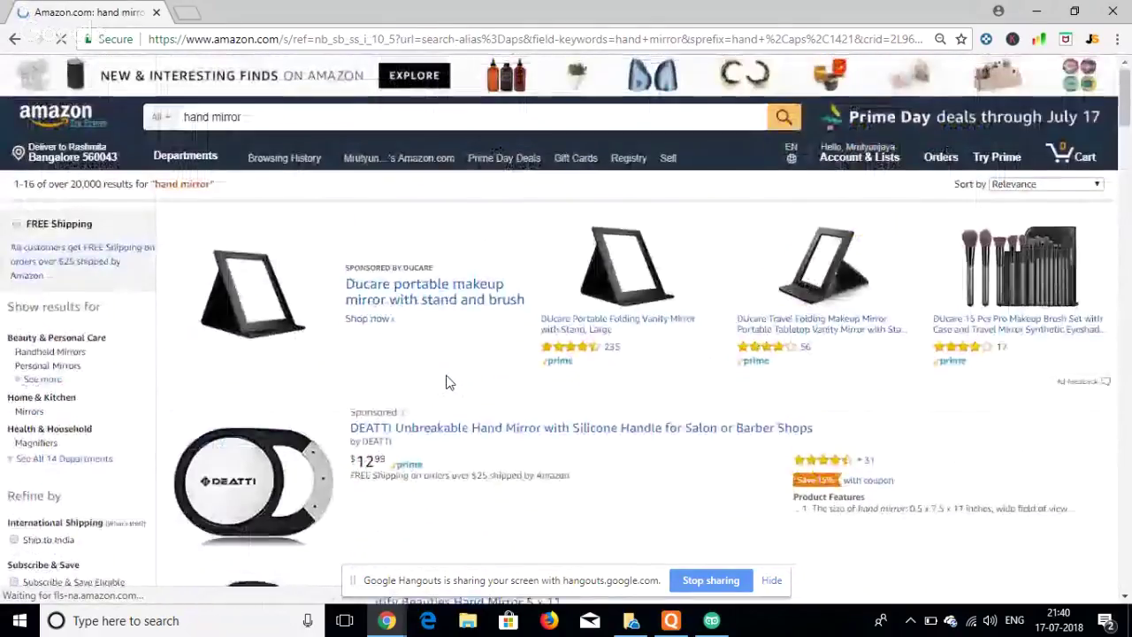
# - Clear the "hand mirror" term from the Amazon search field
pyautogui.click(259, 122)
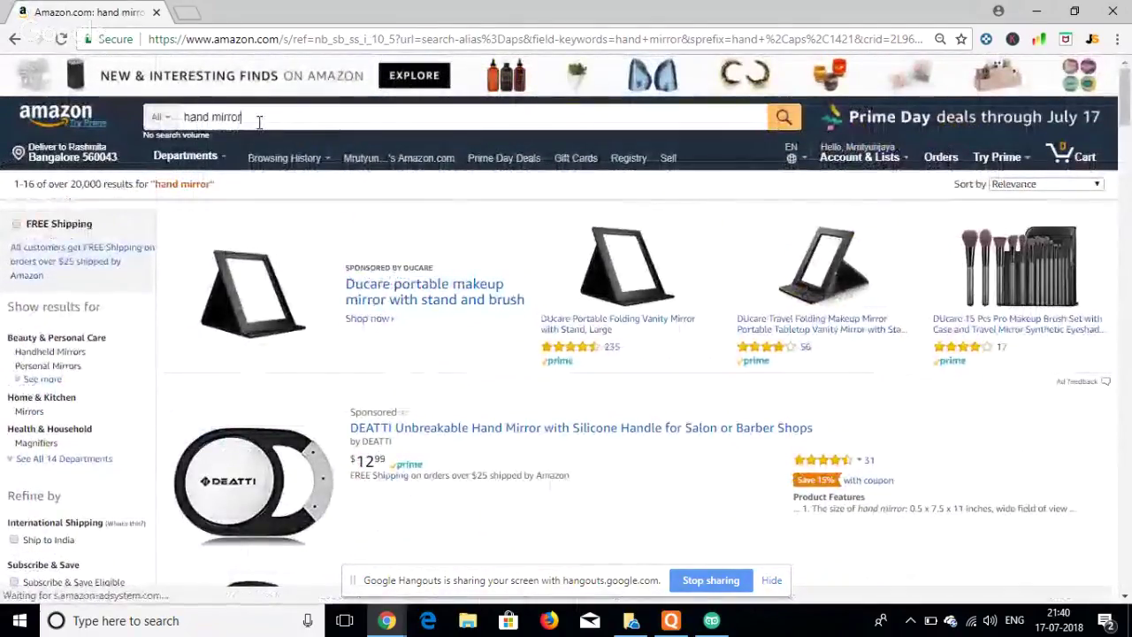
pyautogui.press('BackSpace')
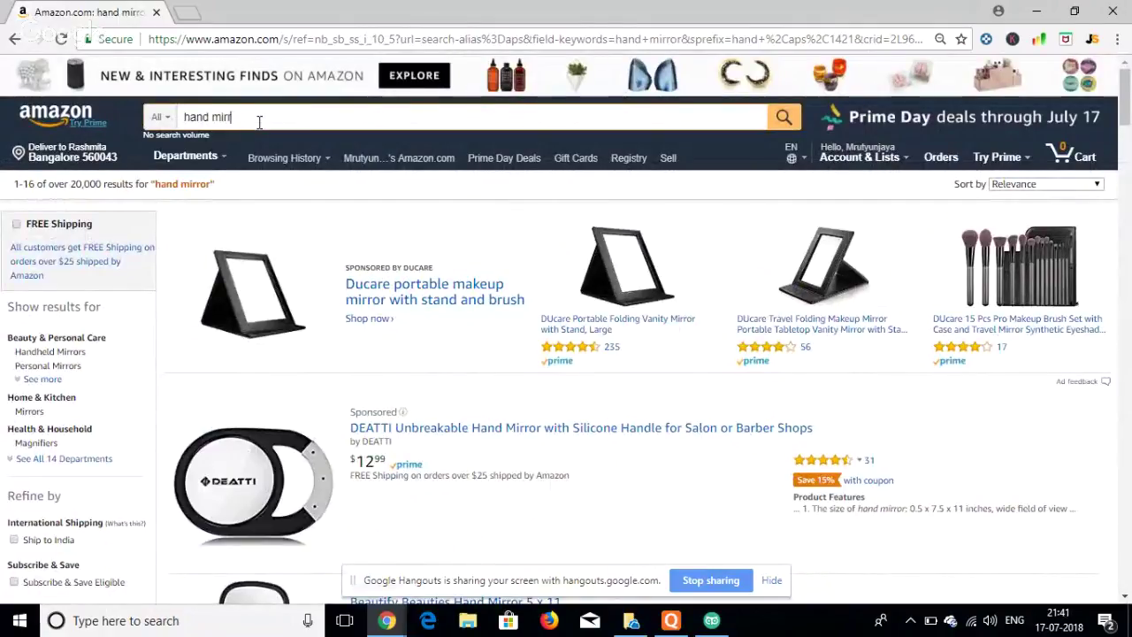
pyautogui.press('BackSpace')
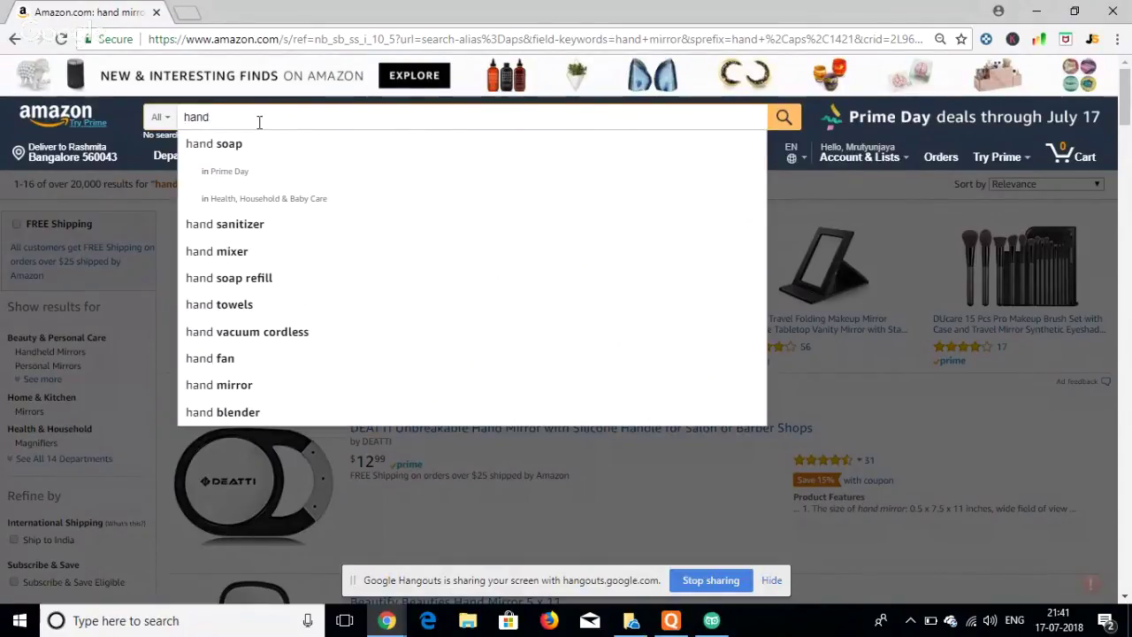
pyautogui.press('BackSpace')
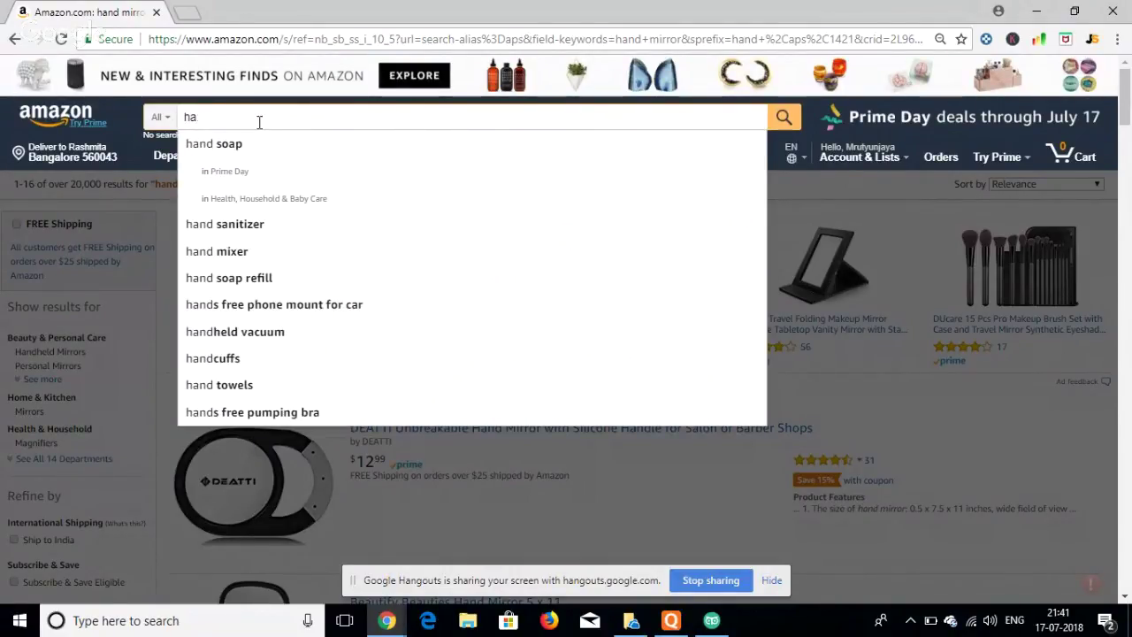
pyautogui.press('BackSpace')
pyautogui.press('BackSpace')
pyautogui.press('BackSpace')
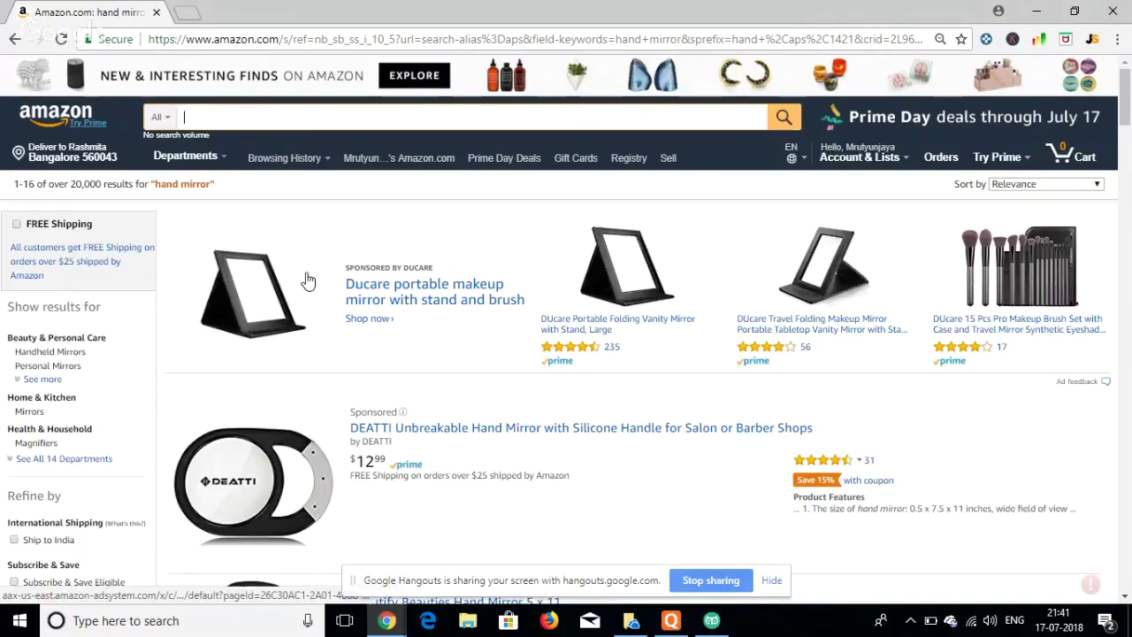
# - Examine the hand mirror listings, including their prices, review counts and the star rating breakdown of the Beautify Beauties mirror
pyautogui.scroll(-1, 327, 316)
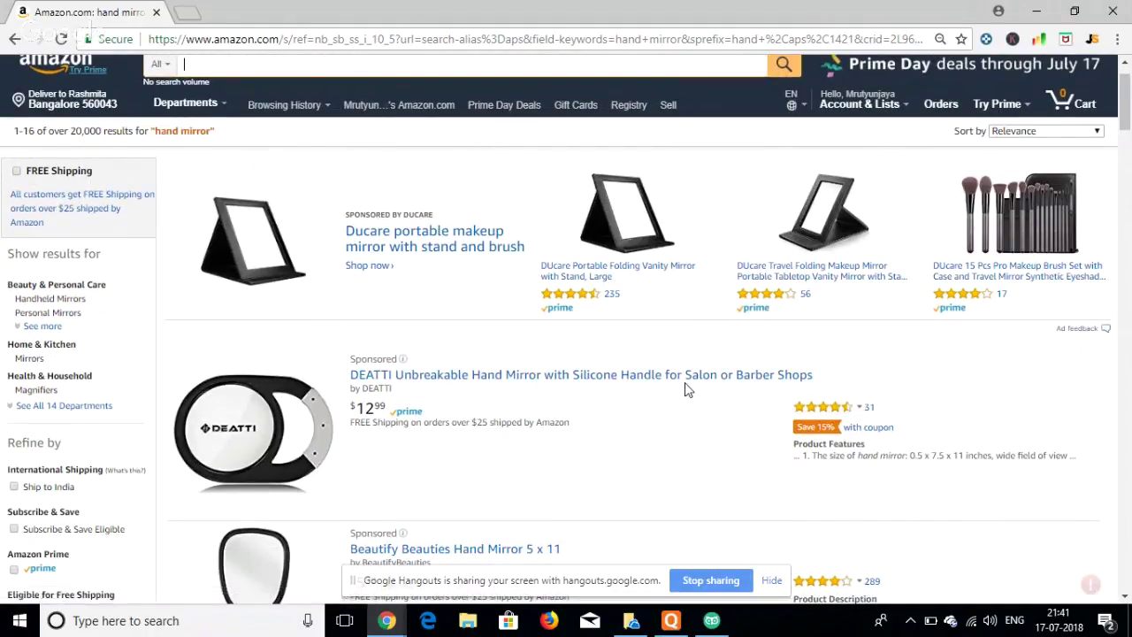
pyautogui.scroll(-1, 743, 411)
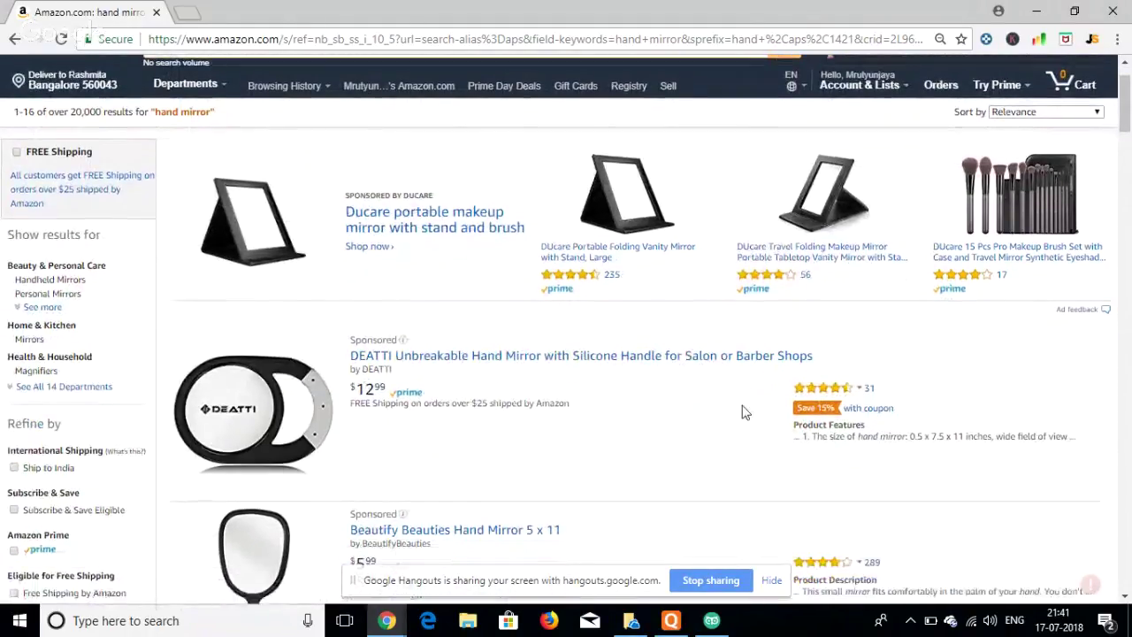
pyautogui.scroll(-3, 830, 365)
pyautogui.scroll(-2, 830, 368)
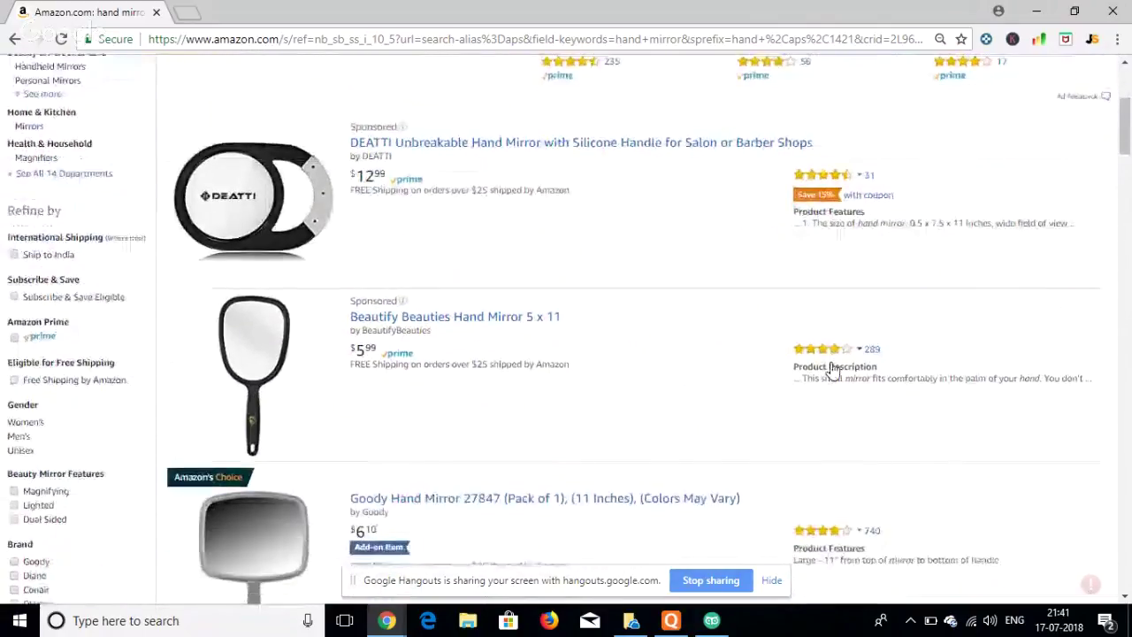
pyautogui.moveTo(833, 370)
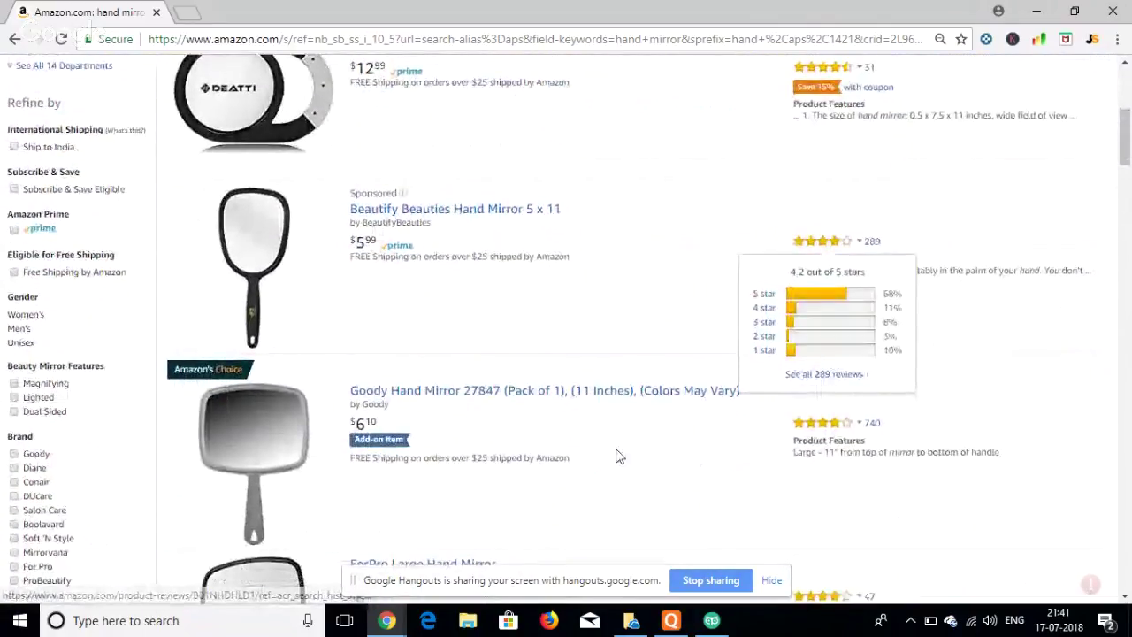
pyautogui.scroll(-5, 395, 412)
pyautogui.scroll(-5, 394, 412)
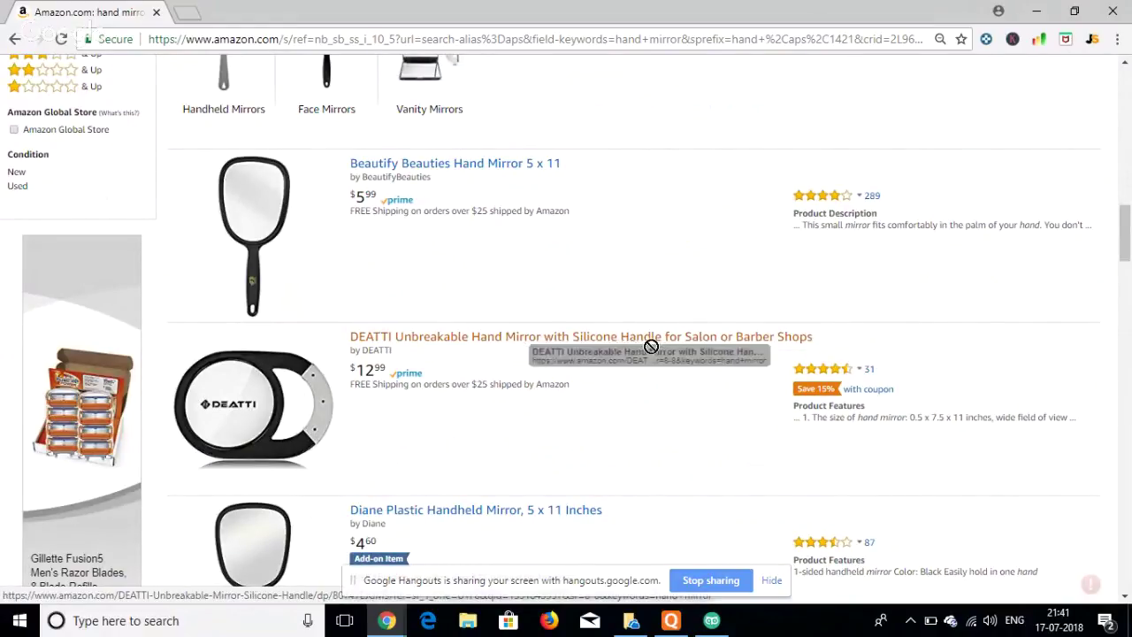
pyautogui.scroll(10, 665, 348)
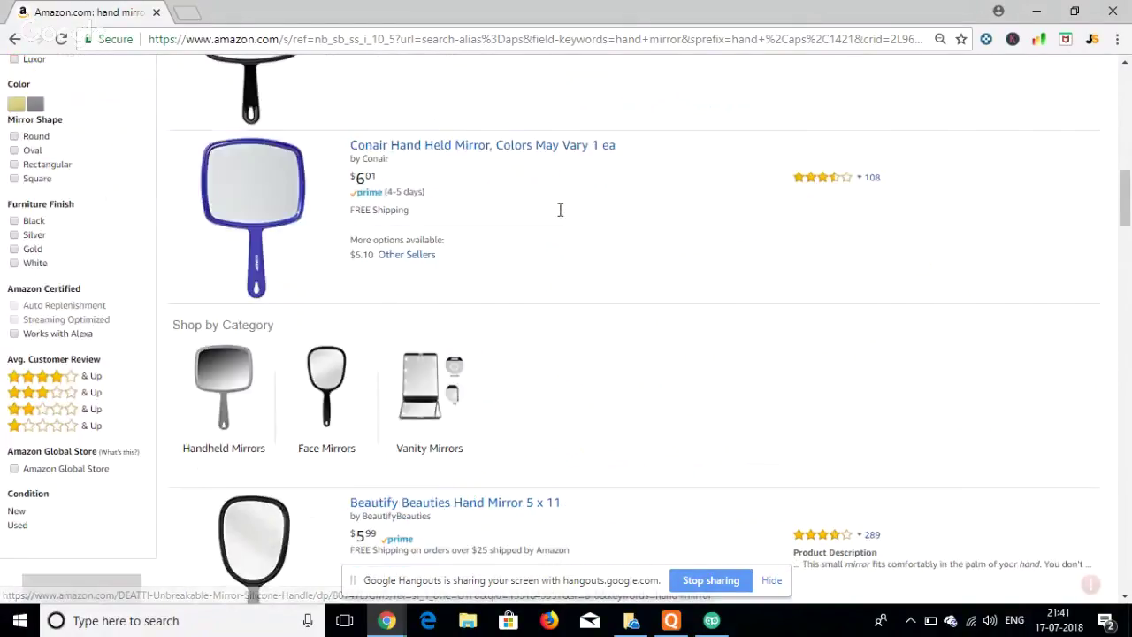
# - Search Amazon for "handle" and examine the kinds of products listed, with their prices and reviews
pyautogui.click(302, 108)
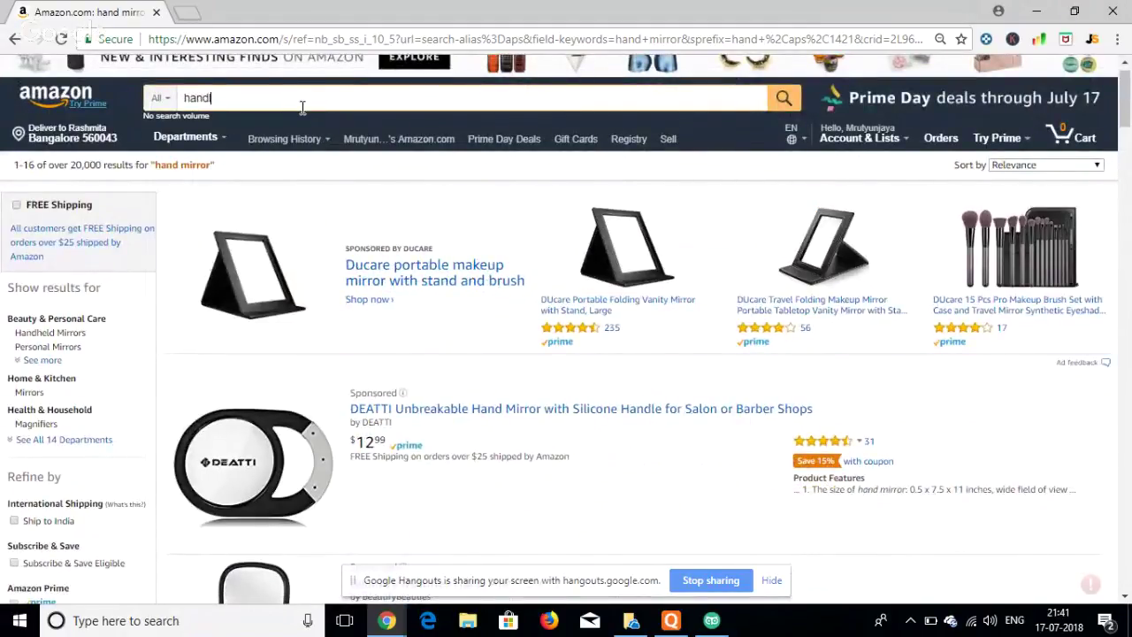
pyautogui.write('le')
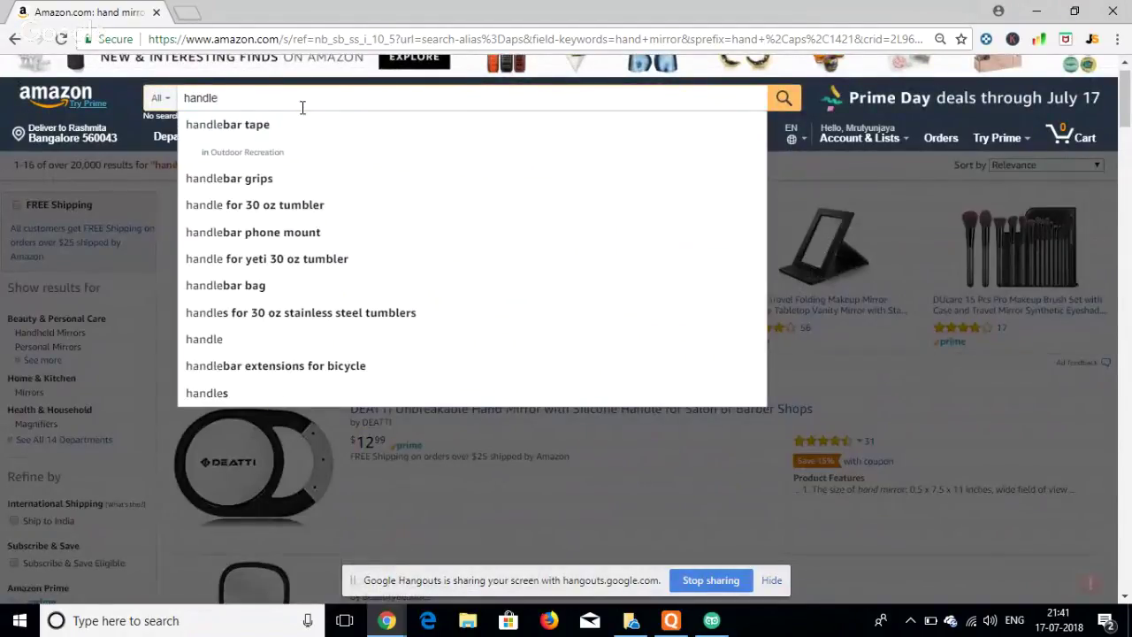
pyautogui.press('Return')
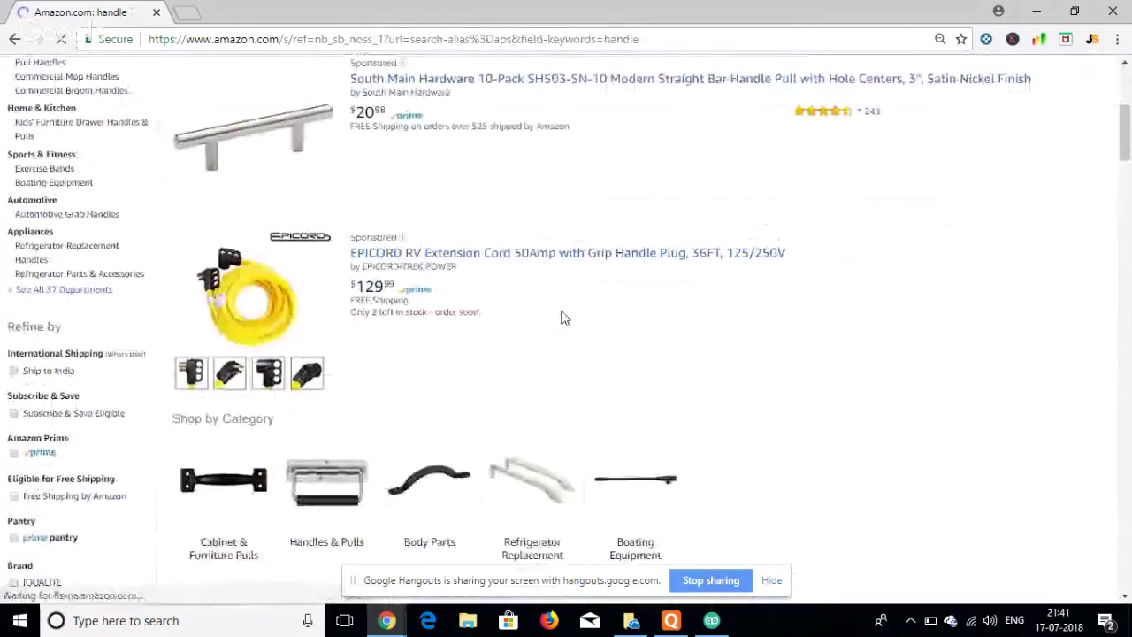
pyautogui.scroll(-1, 560, 315)
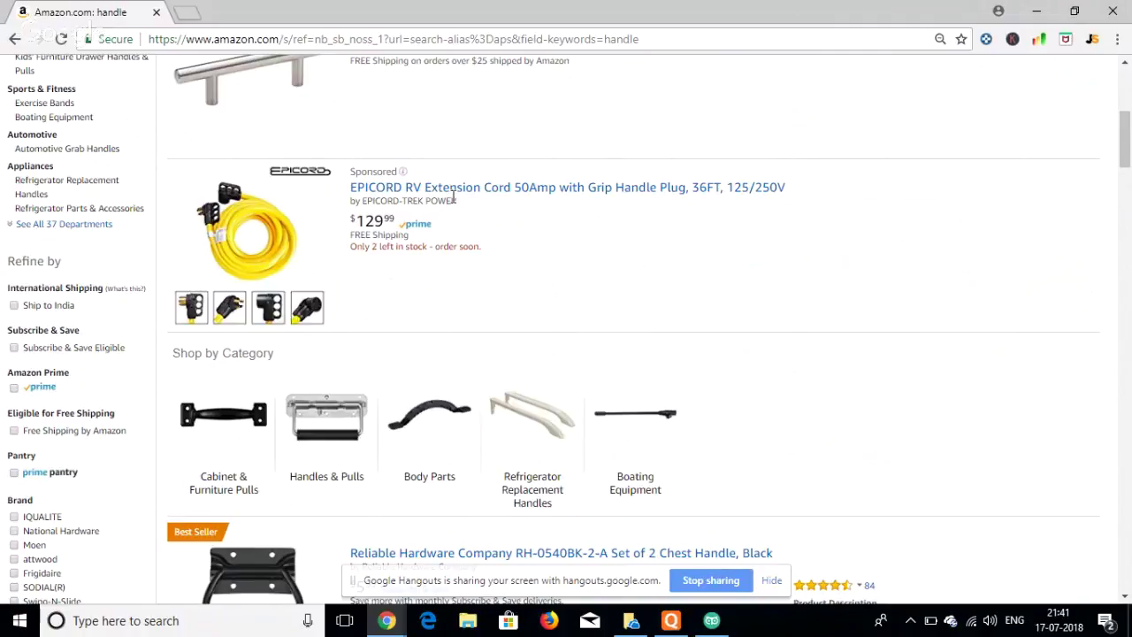
pyautogui.scroll(-3, 489, 202)
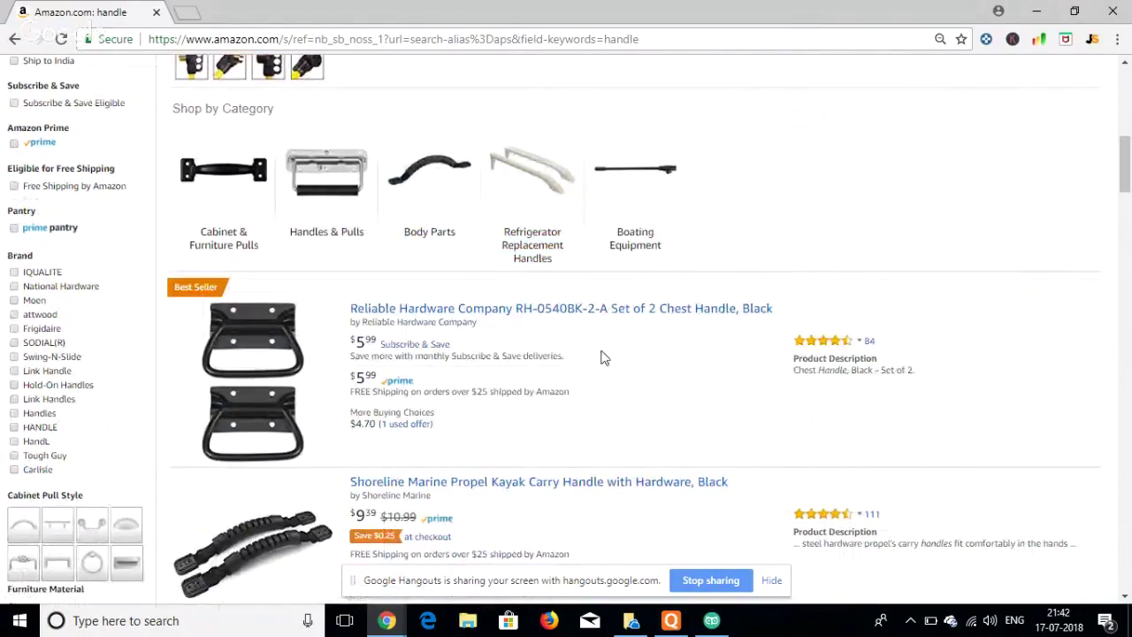
pyautogui.scroll(-5, 601, 357)
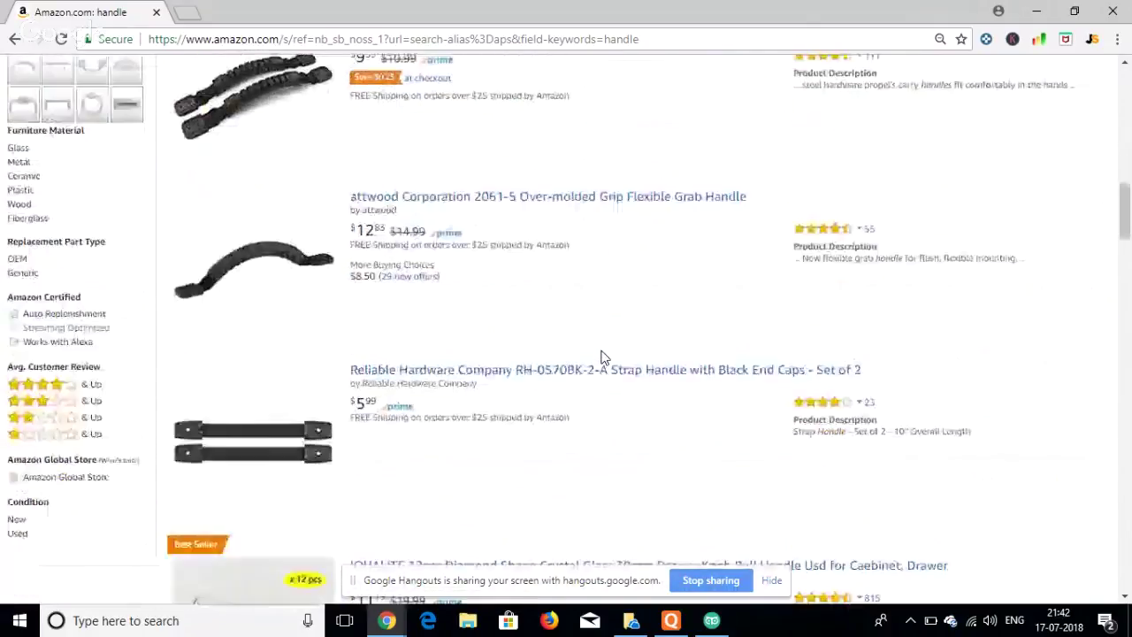
pyautogui.scroll(-7, 602, 357)
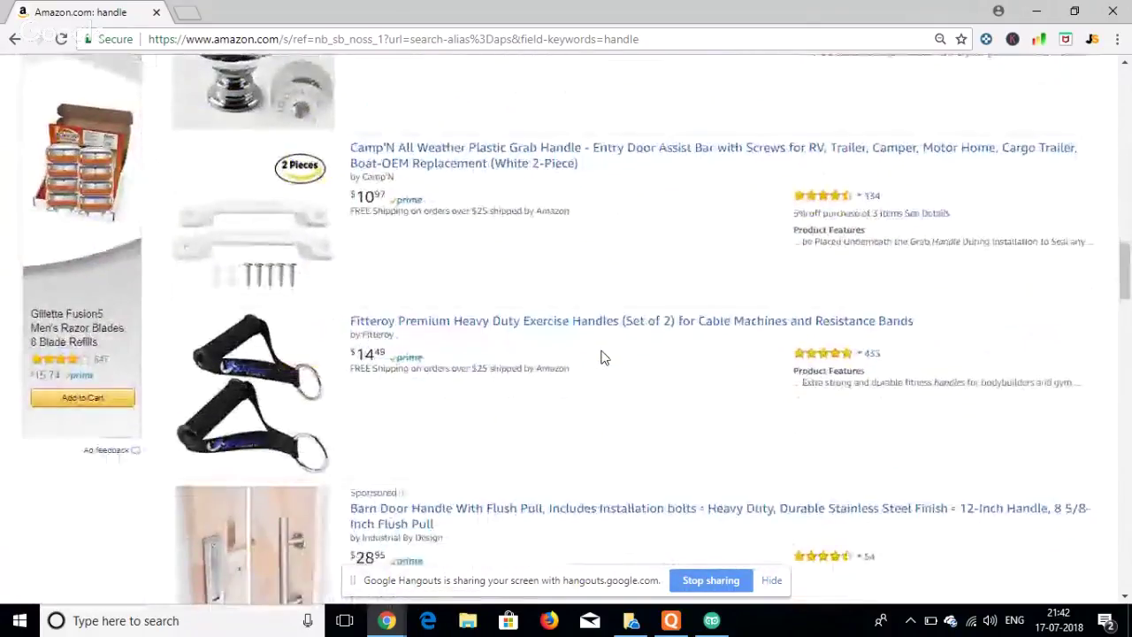
pyautogui.scroll(-6, 601, 358)
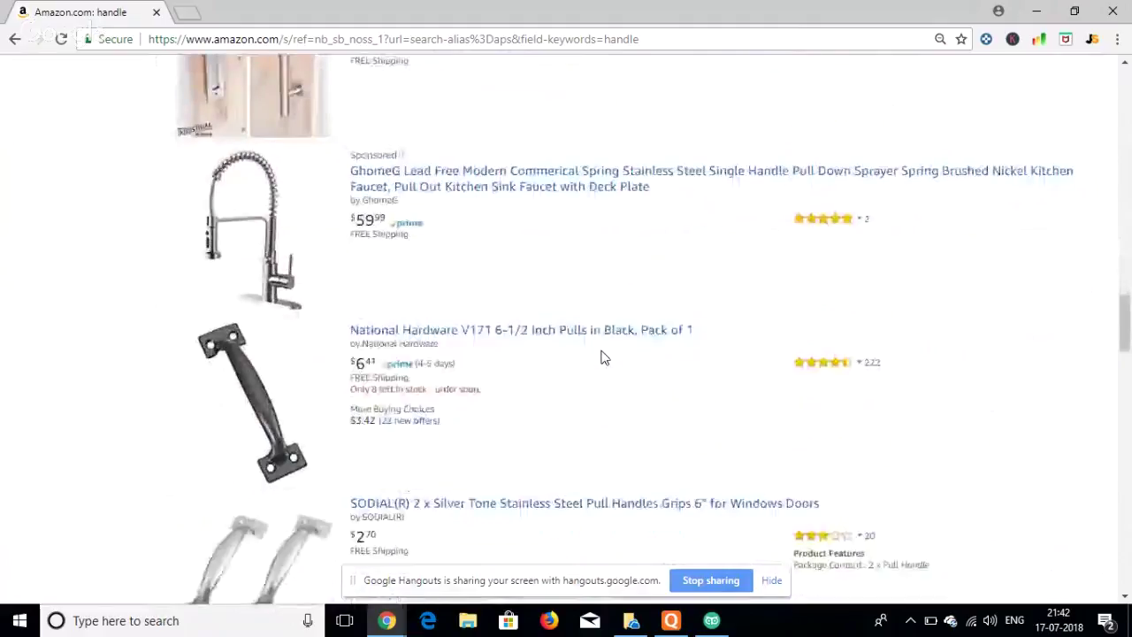
pyautogui.scroll(-10, 602, 357)
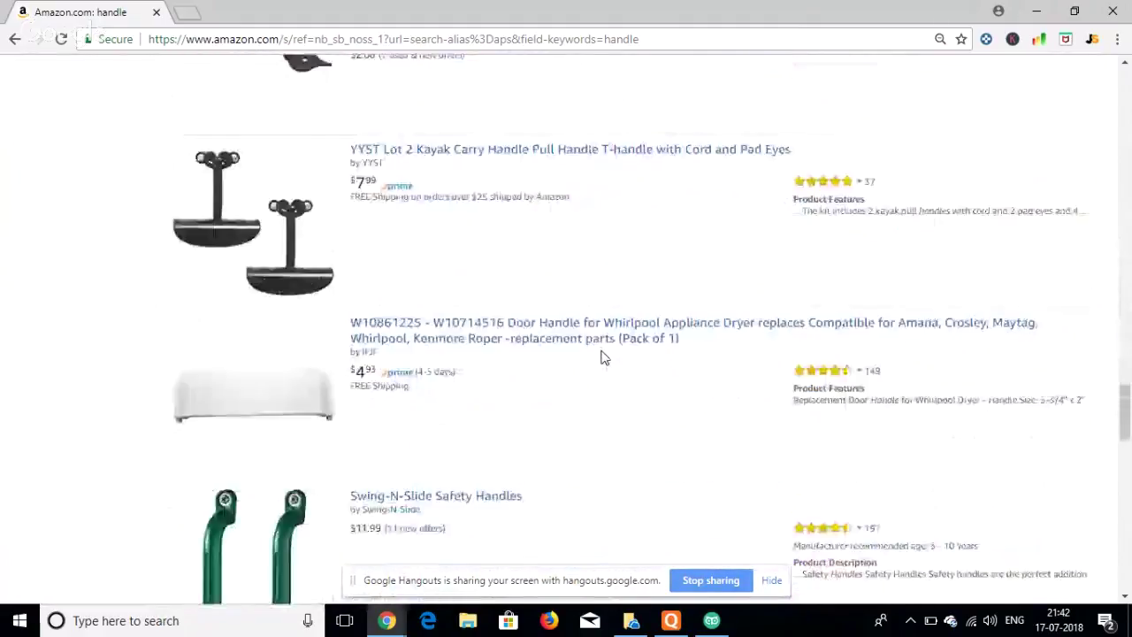
# - Open page 3 of the "handle" search results and look through its first listings for product ideas
pyautogui.scroll(-10, 602, 357)
pyautogui.scroll(3, 623, 355)
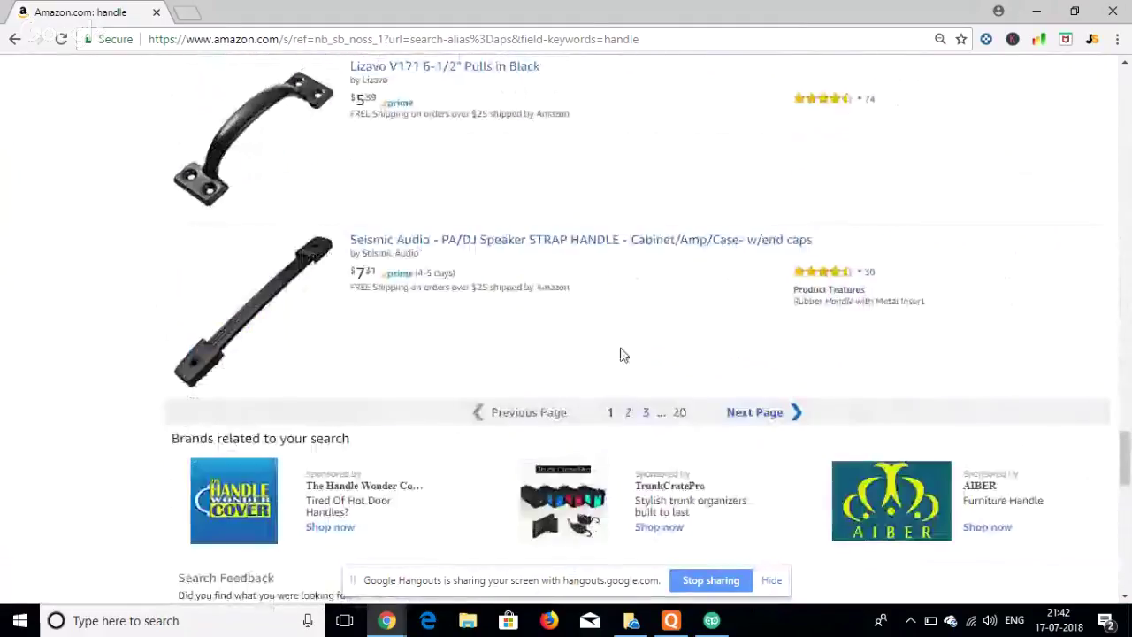
pyautogui.click(646, 416)
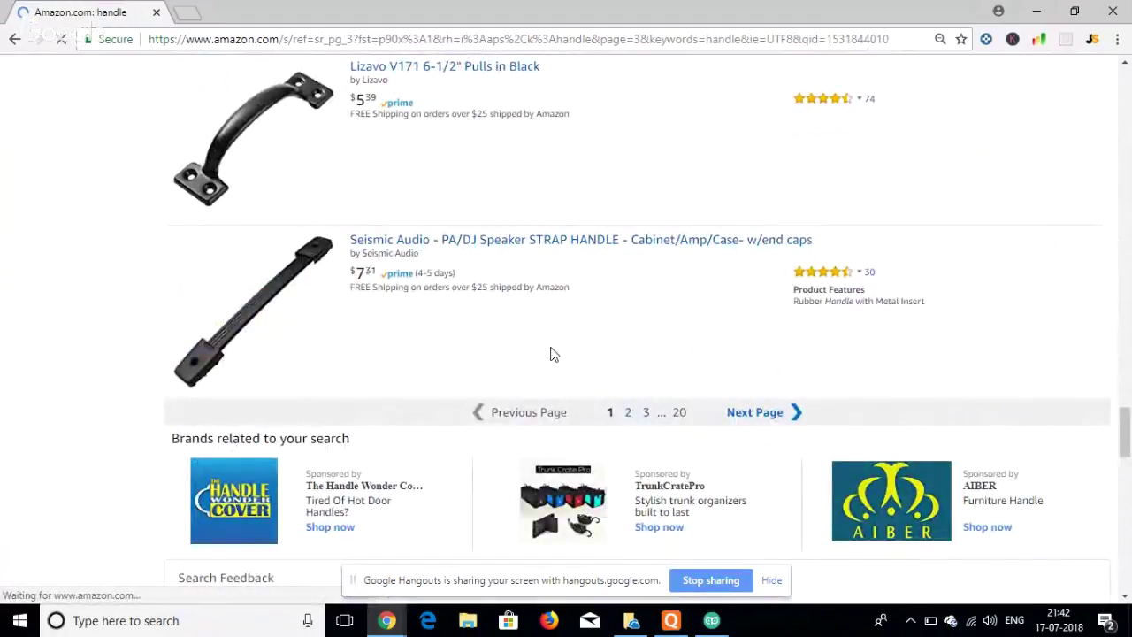
pyautogui.scroll(-3, 550, 354)
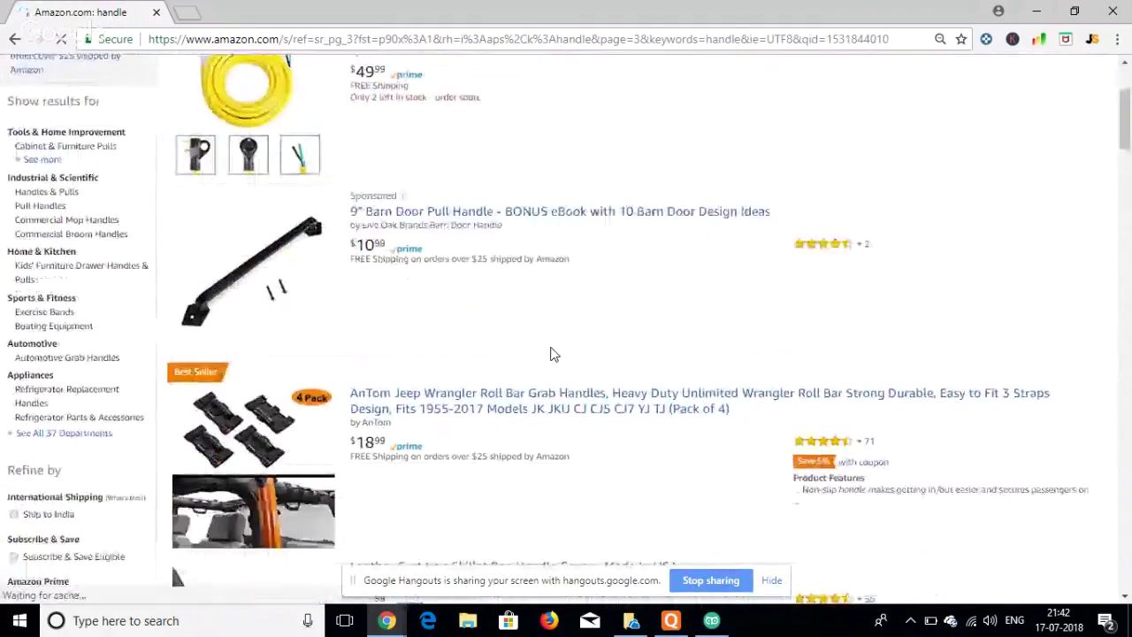
pyautogui.scroll(-3, 550, 353)
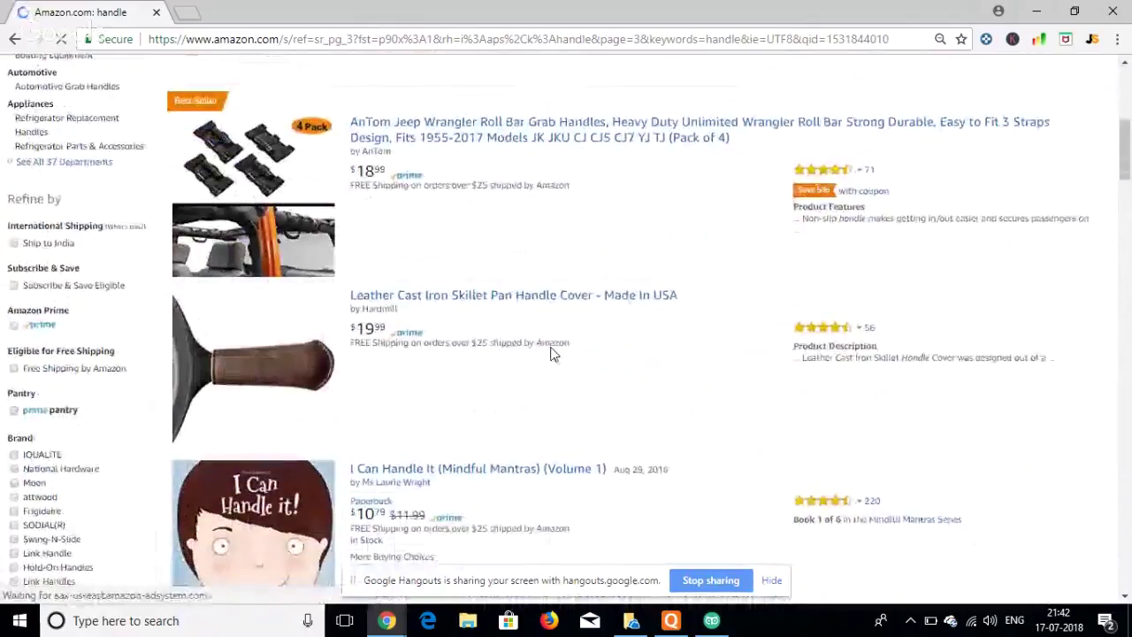
pyautogui.scroll(-3, 549, 353)
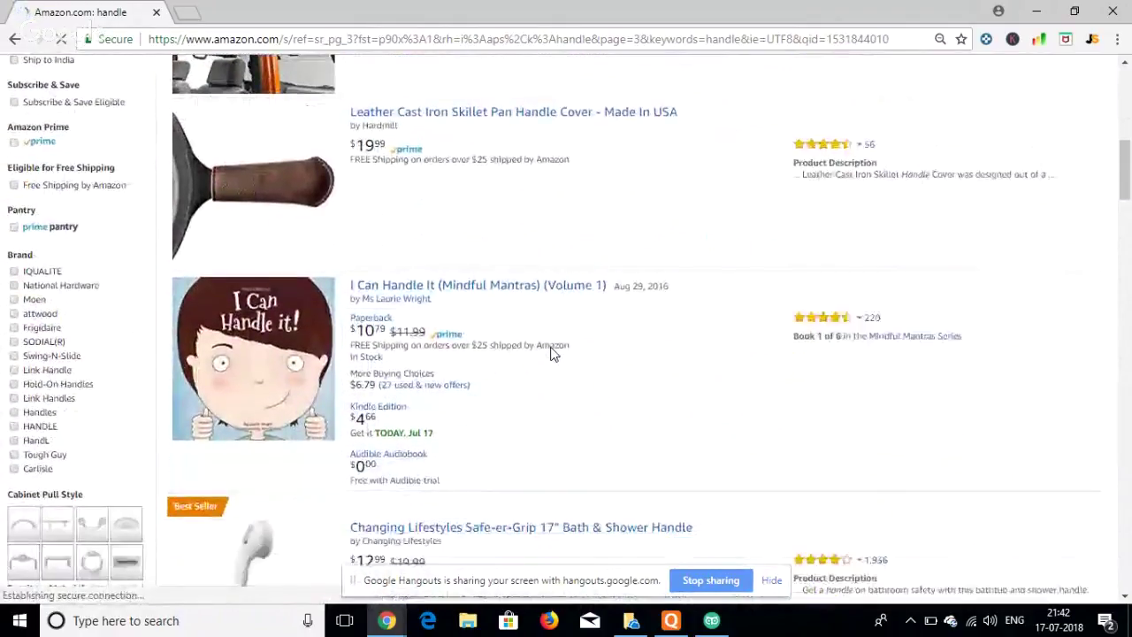
pyautogui.scroll(-3, 550, 353)
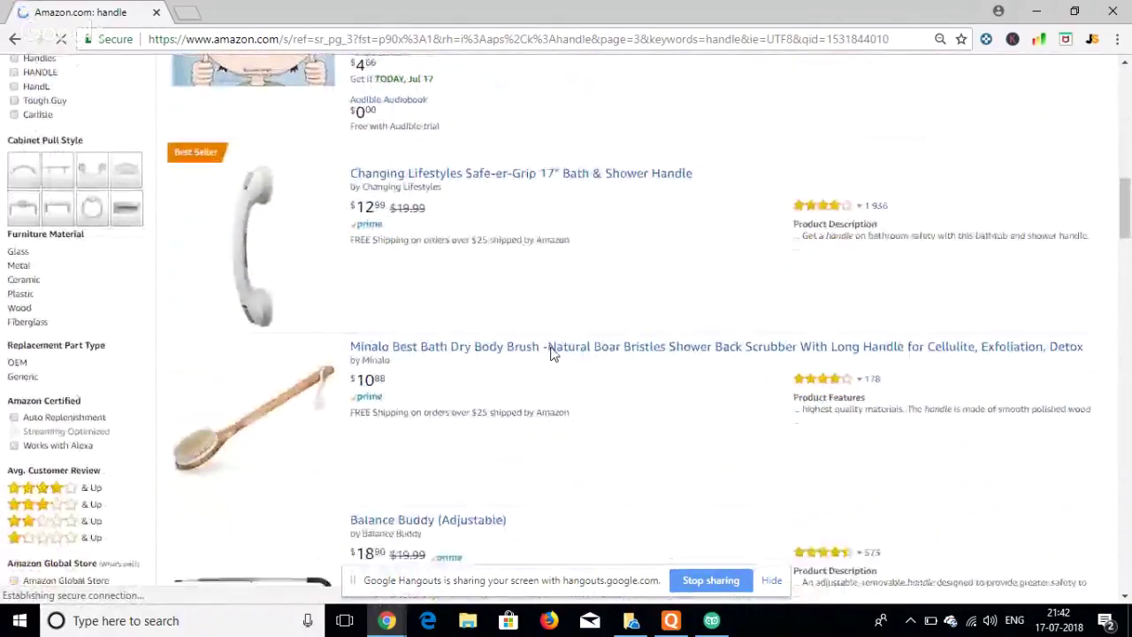
pyautogui.scroll(-4, 550, 354)
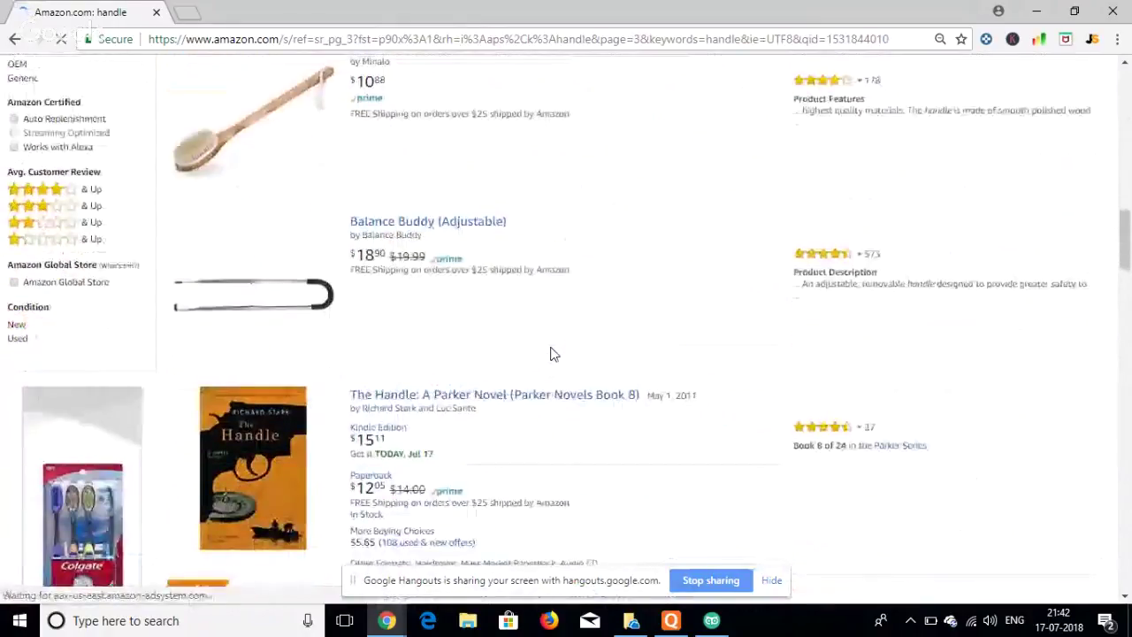
pyautogui.scroll(-2, 550, 354)
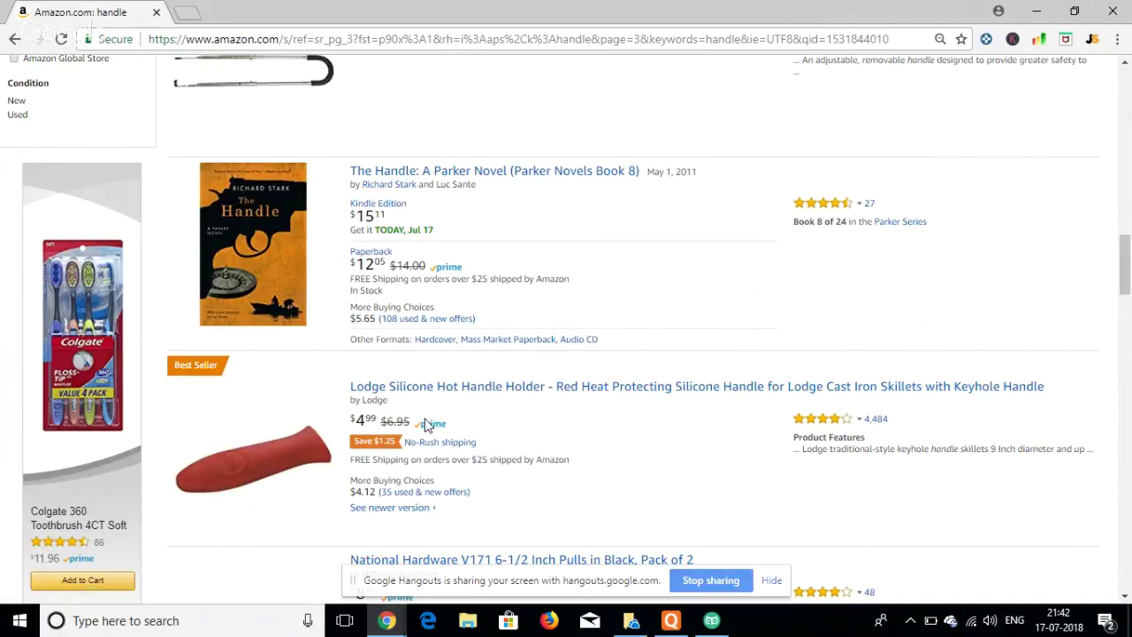
# - Examine the Lodge Silicone Hot Handle Holder and its neighbouring listings, and highlight the first part of the Lodge product's title
pyautogui.scroll(-1, 540, 426)
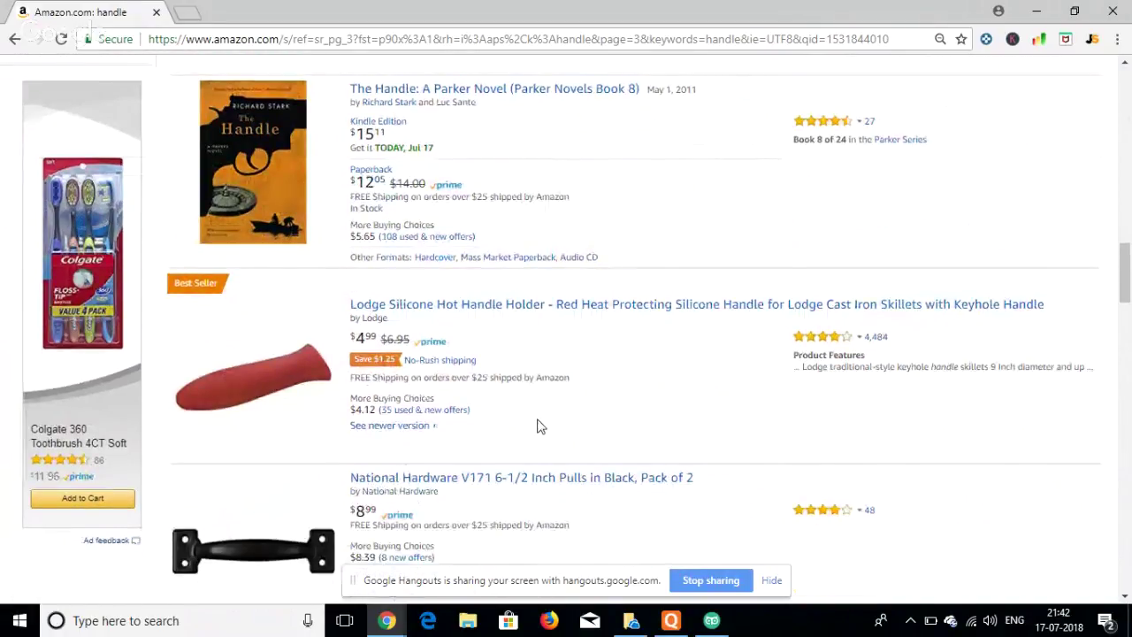
pyautogui.scroll(-1, 539, 427)
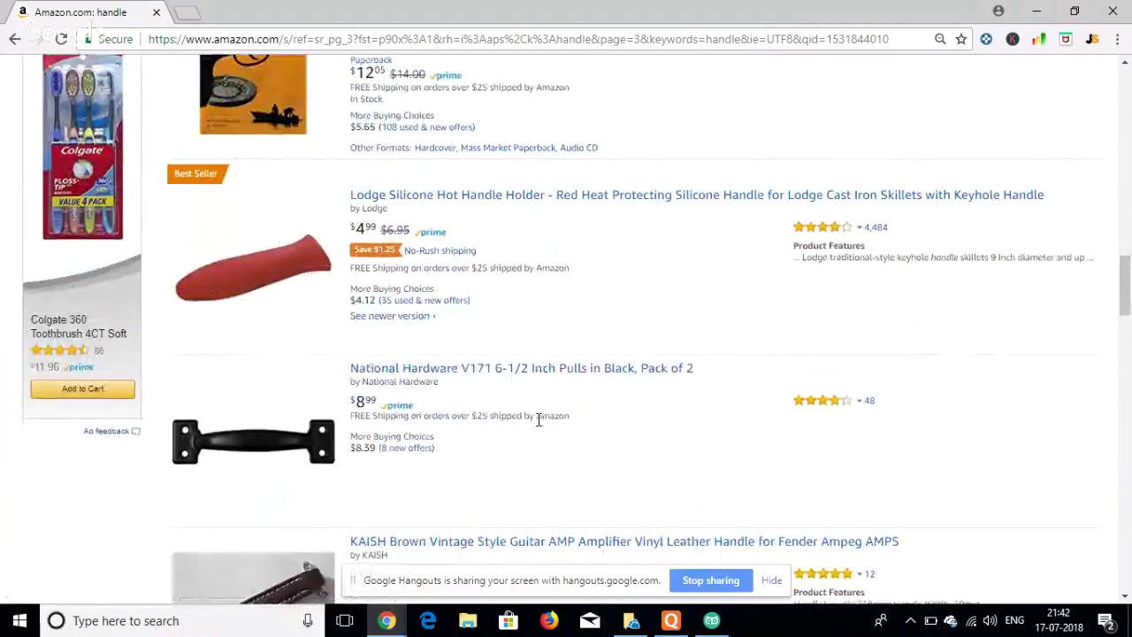
pyautogui.scroll(-1, 538, 420)
pyautogui.scroll(-3, 538, 425)
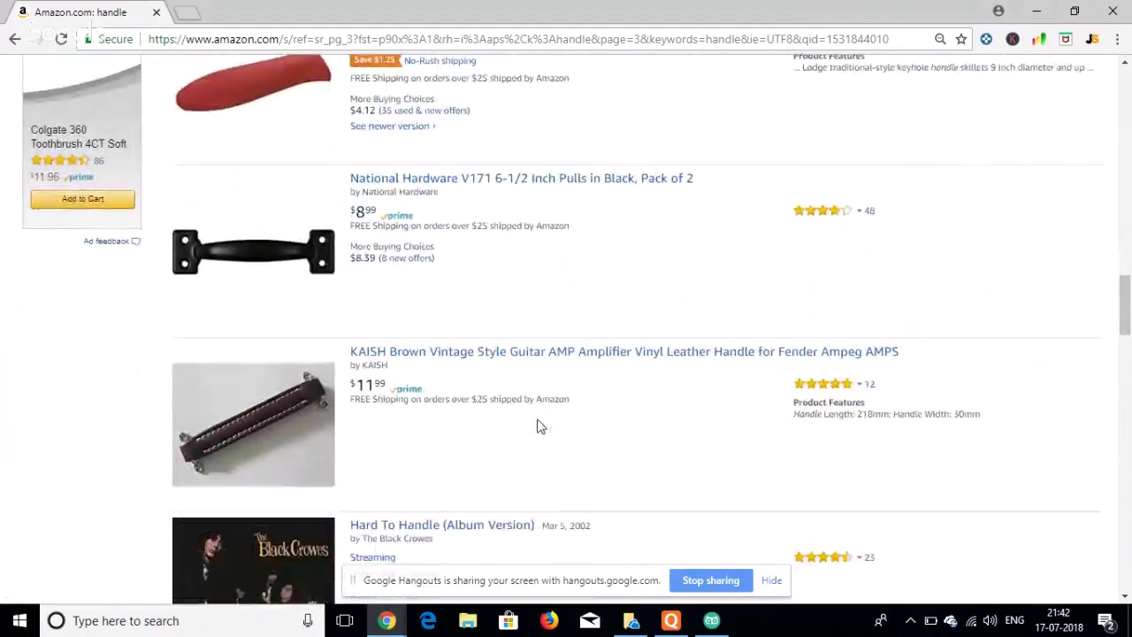
pyautogui.scroll(6, 506, 418)
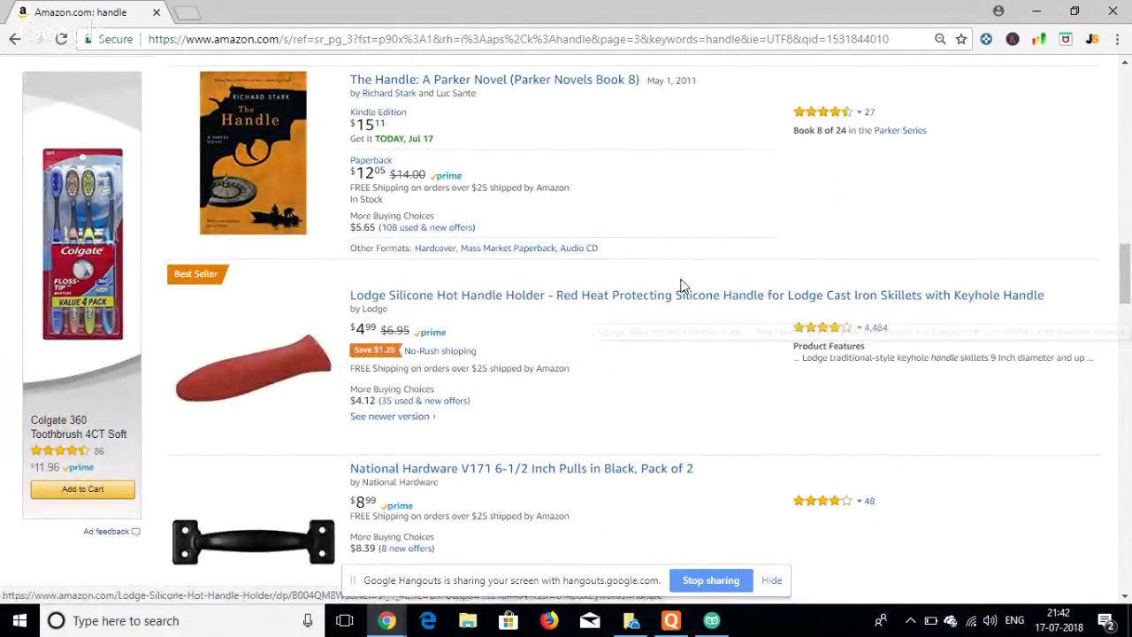
pyautogui.moveTo(350, 295); pyautogui.dragTo(727, 298)
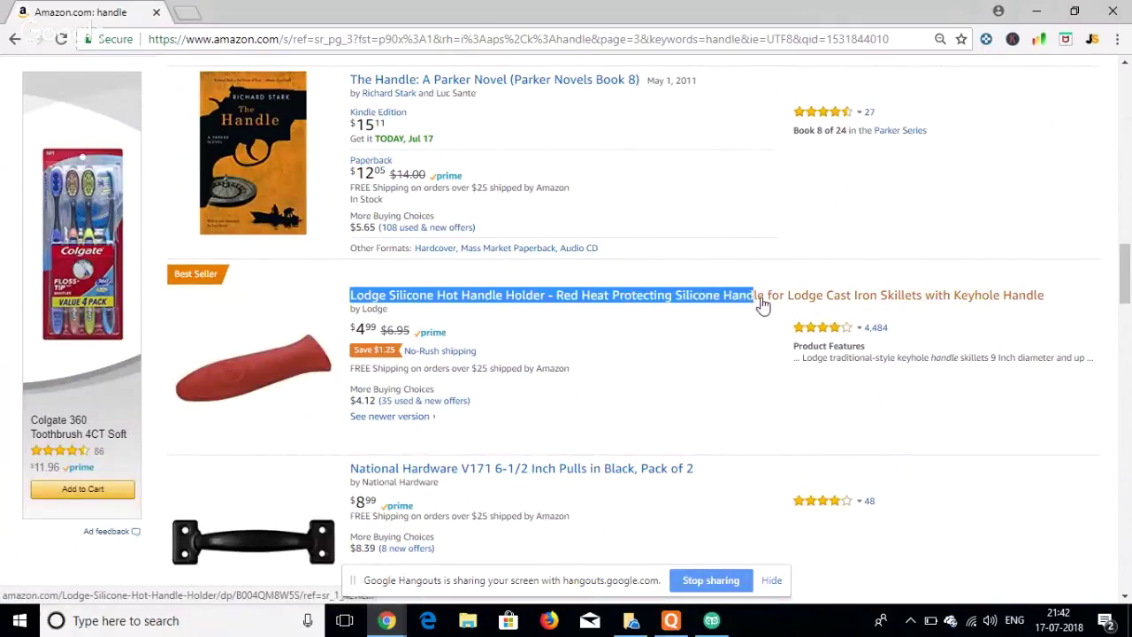
# - Search Amazon for "silicone handle" by adding "silicone" in front of the existing search term
pyautogui.scroll(5, 412, 106)
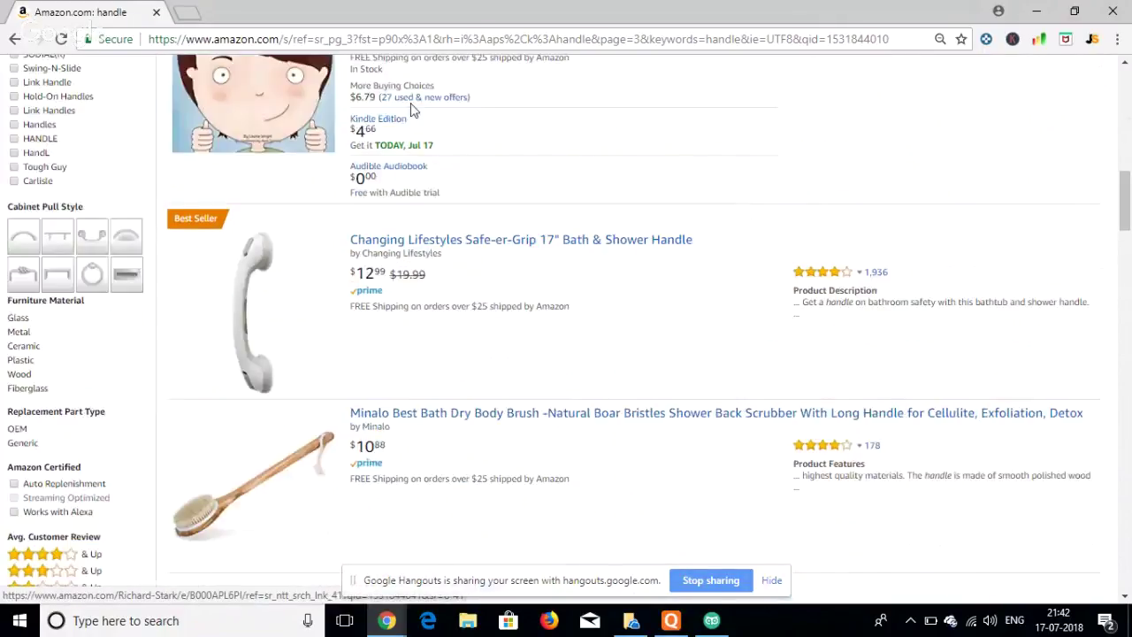
pyautogui.scroll(10, 412, 106)
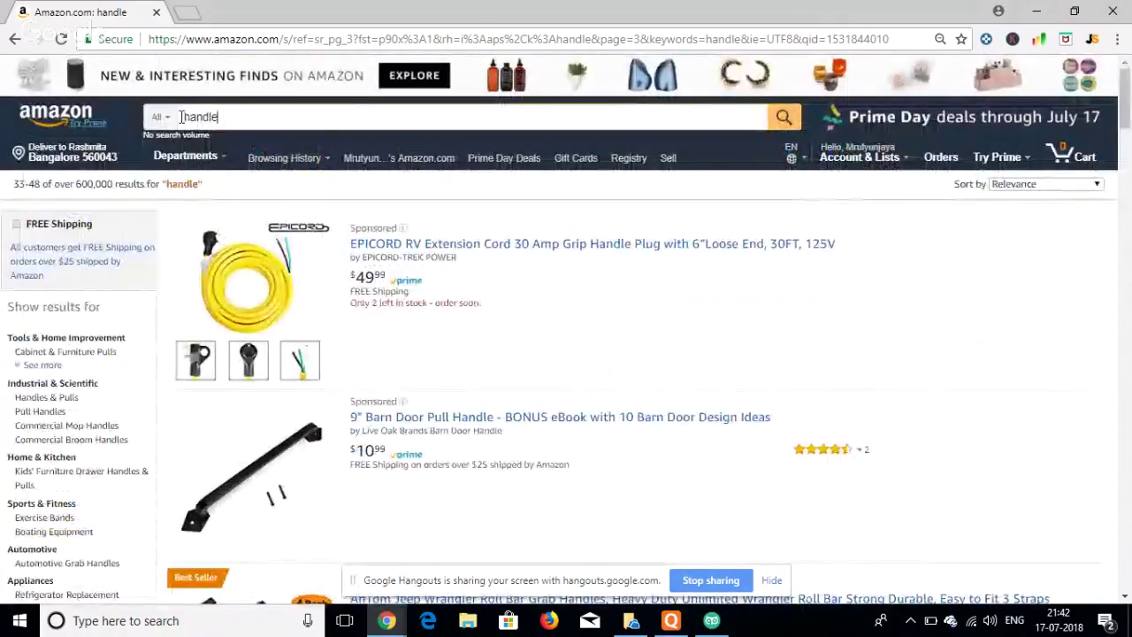
pyautogui.write('s')
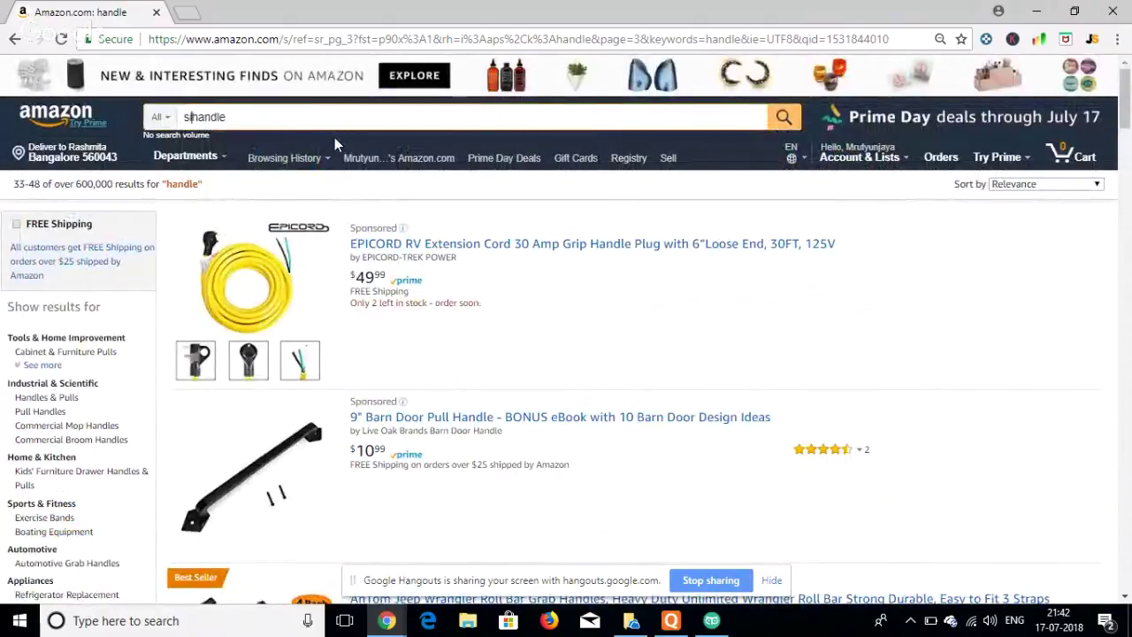
pyautogui.write('ilicone')
pyautogui.press('End')
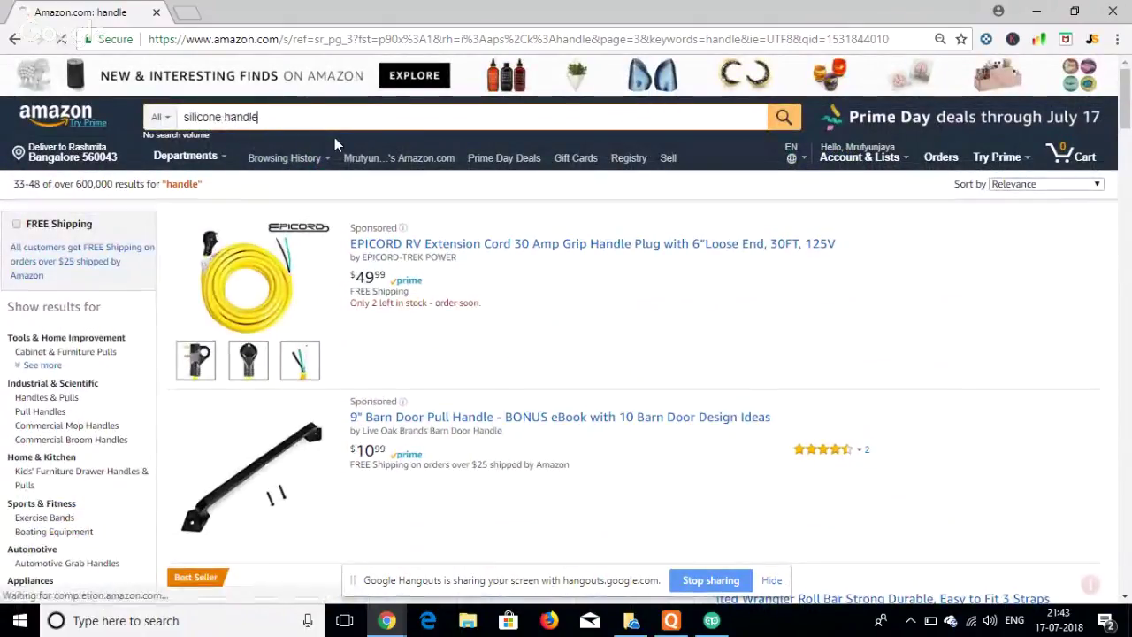
pyautogui.press('Return')
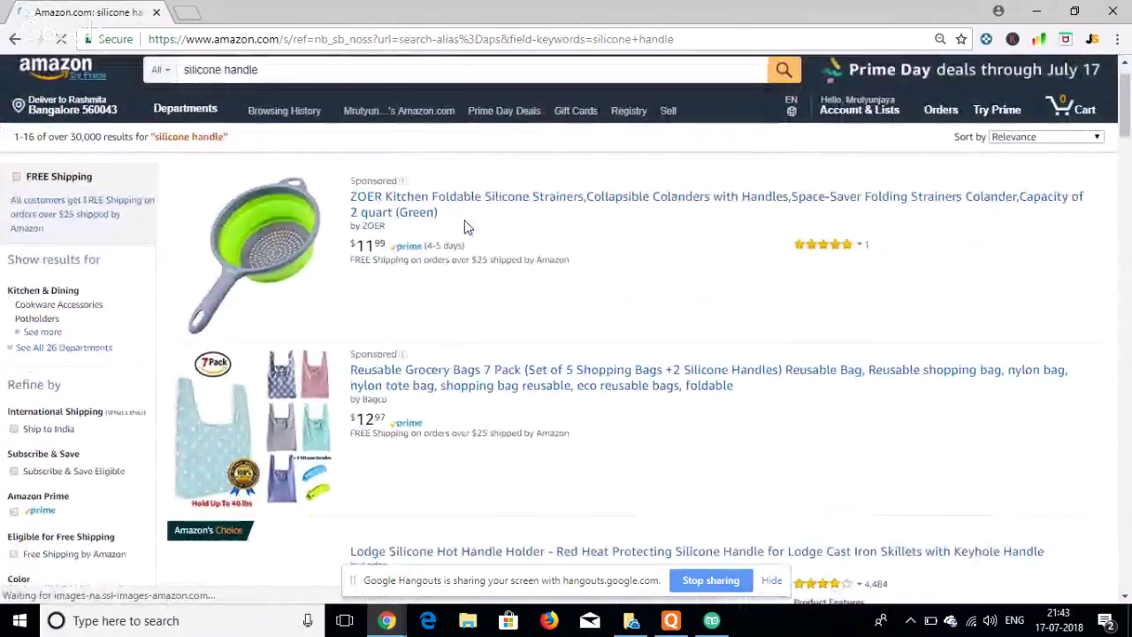
# - Examine the silicone handle listings down to the end of the first results page, including product types, prices, ratings and review counts
pyautogui.scroll(-6, 554, 235)
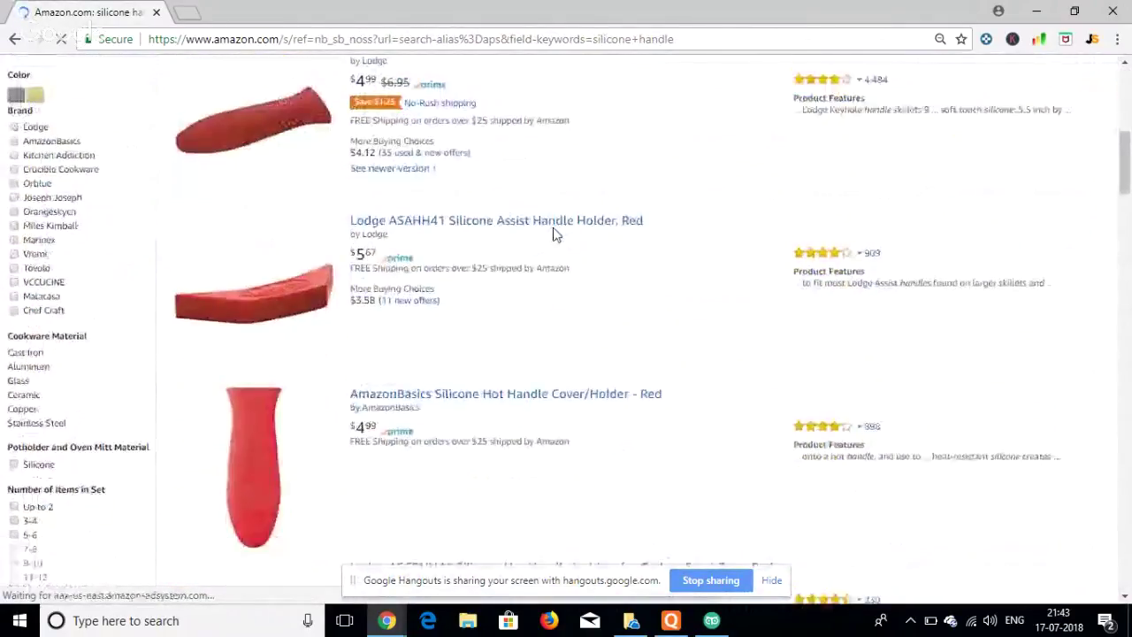
pyautogui.scroll(-10, 553, 234)
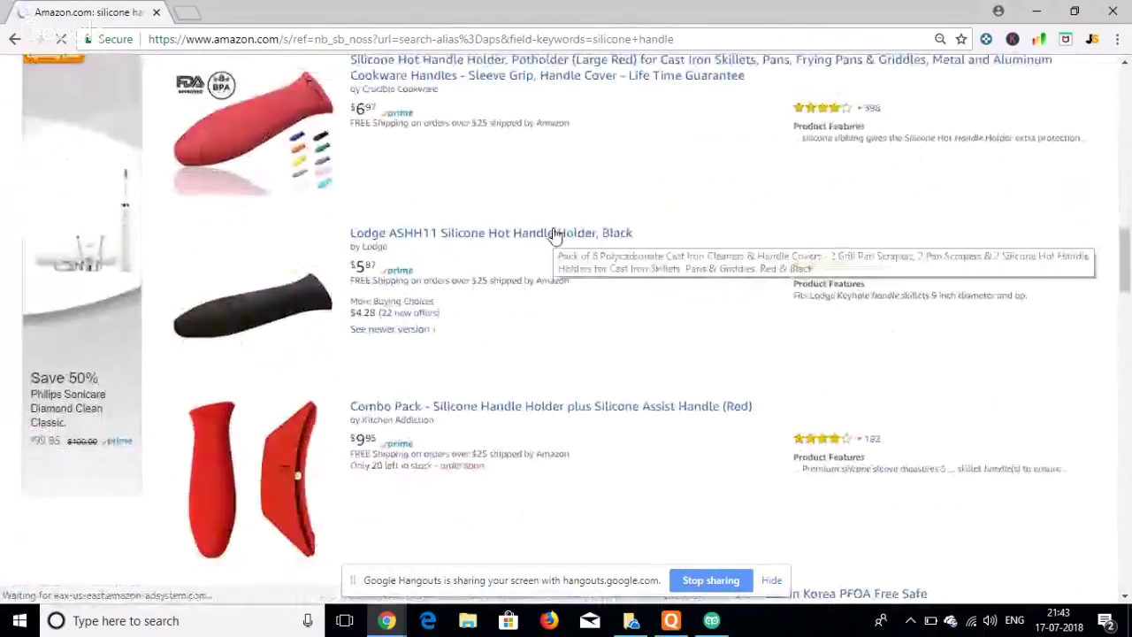
pyautogui.scroll(-4, 554, 235)
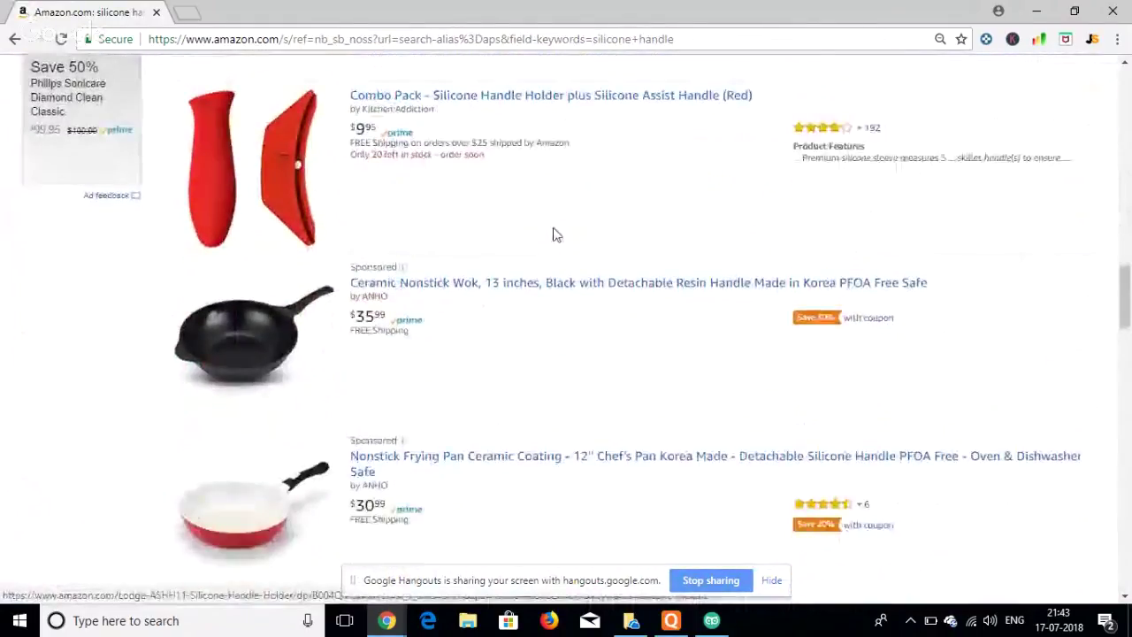
pyautogui.scroll(-1, 554, 234)
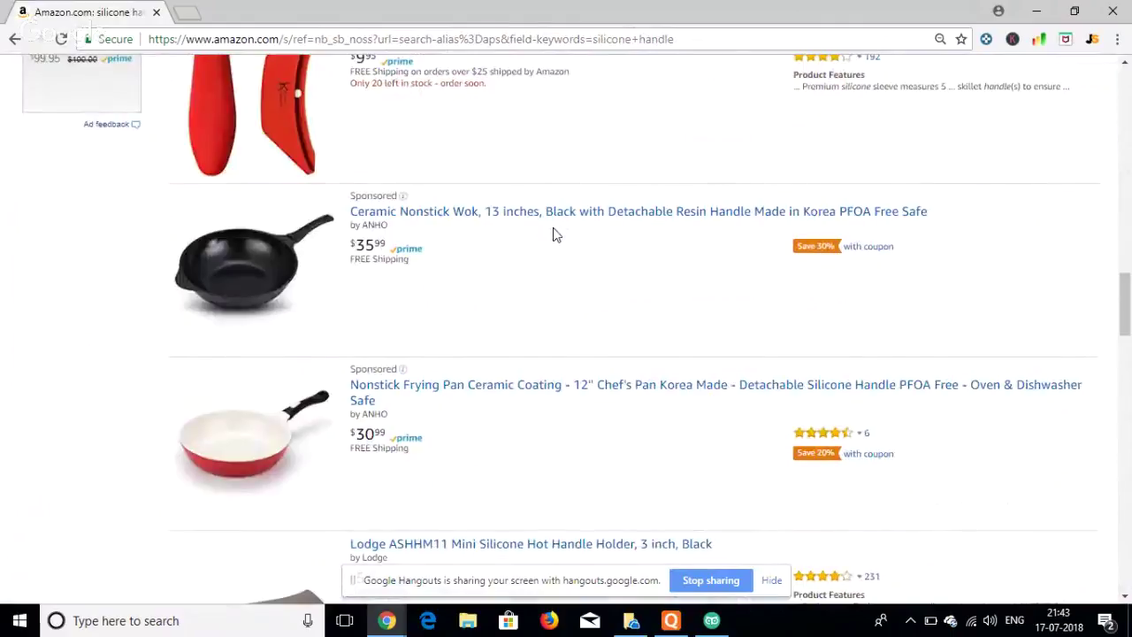
pyautogui.scroll(-7, 554, 234)
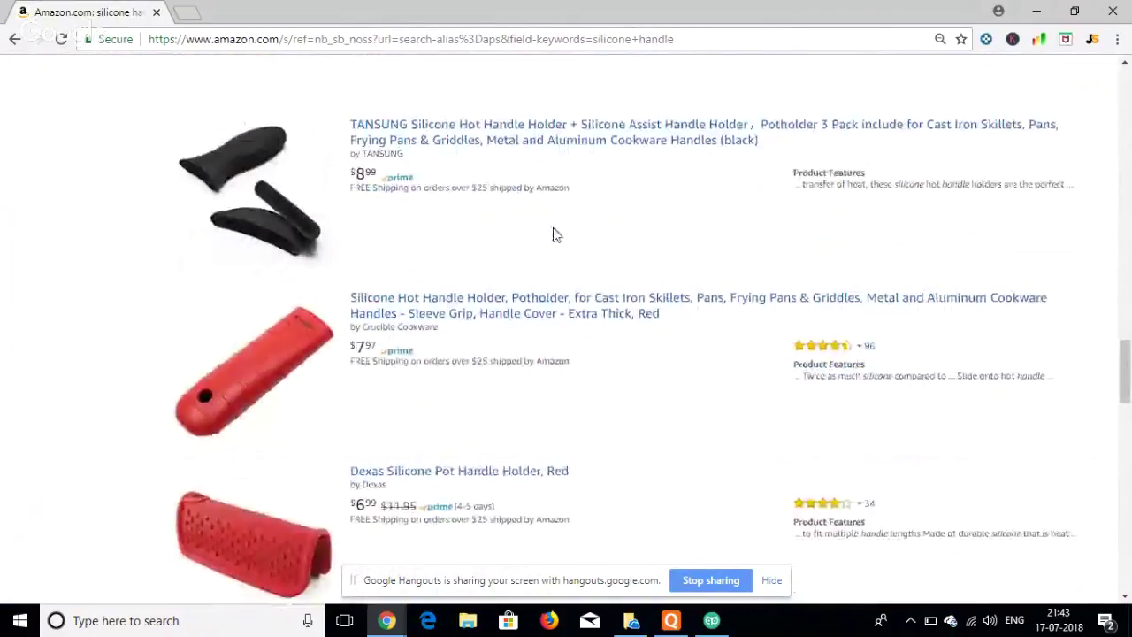
pyautogui.scroll(-2, 554, 235)
pyautogui.scroll(-2, 554, 234)
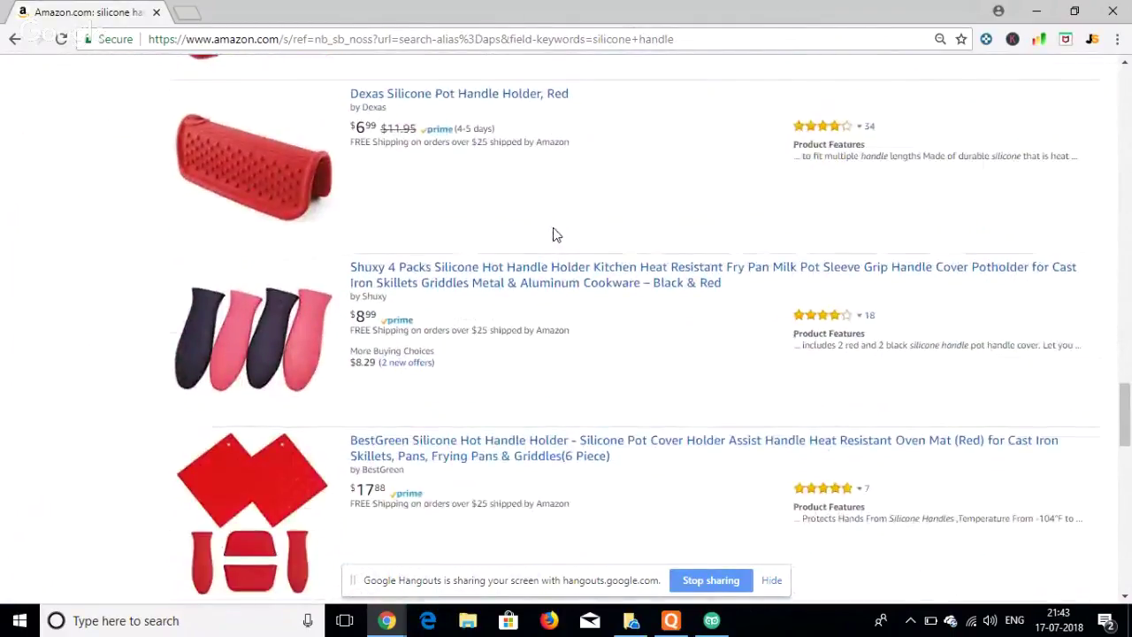
pyautogui.scroll(-1, 553, 234)
pyautogui.scroll(-2, 552, 233)
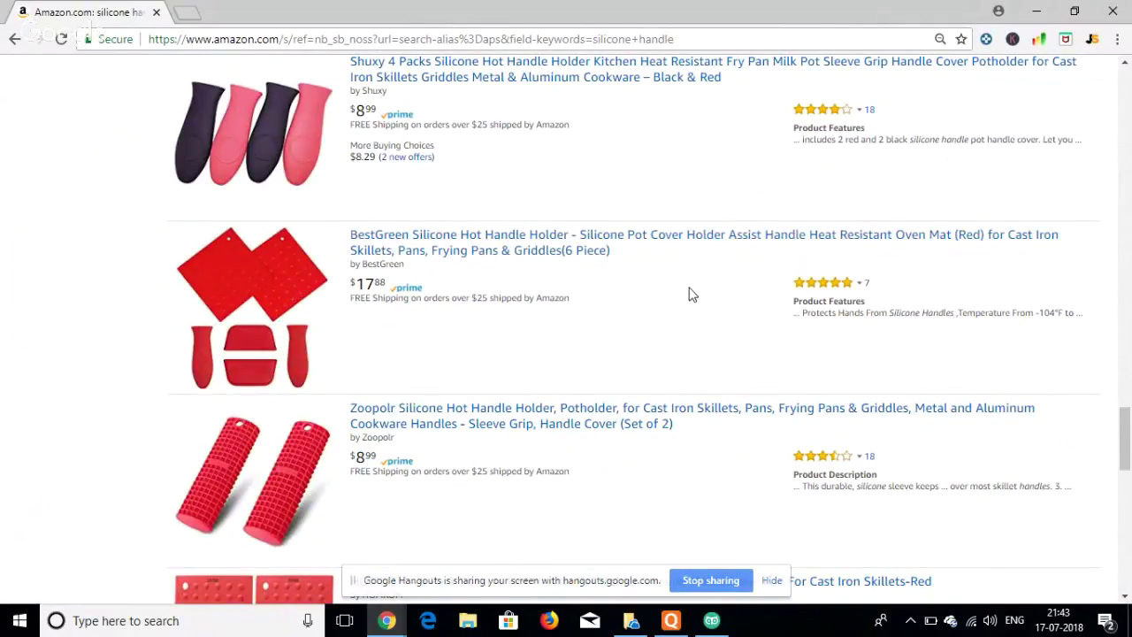
pyautogui.scroll(-3, 691, 294)
pyautogui.scroll(1, 691, 294)
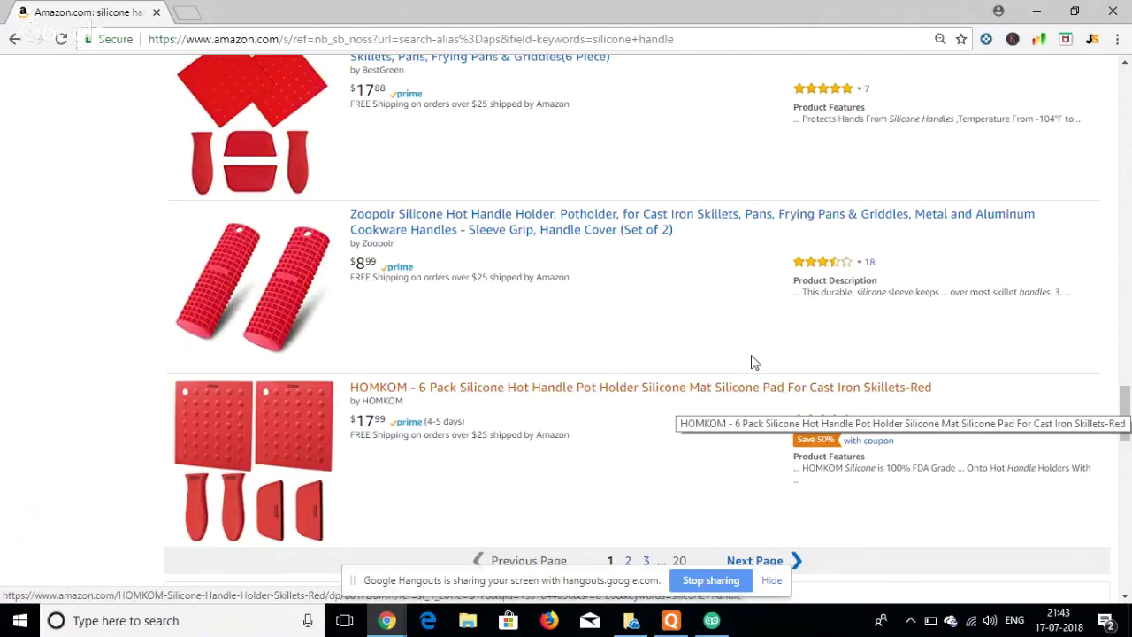
# - Replace "handle" with "pad" in the search term and search Amazon for "silicone pad"
pyautogui.scroll(15, 703, 304)
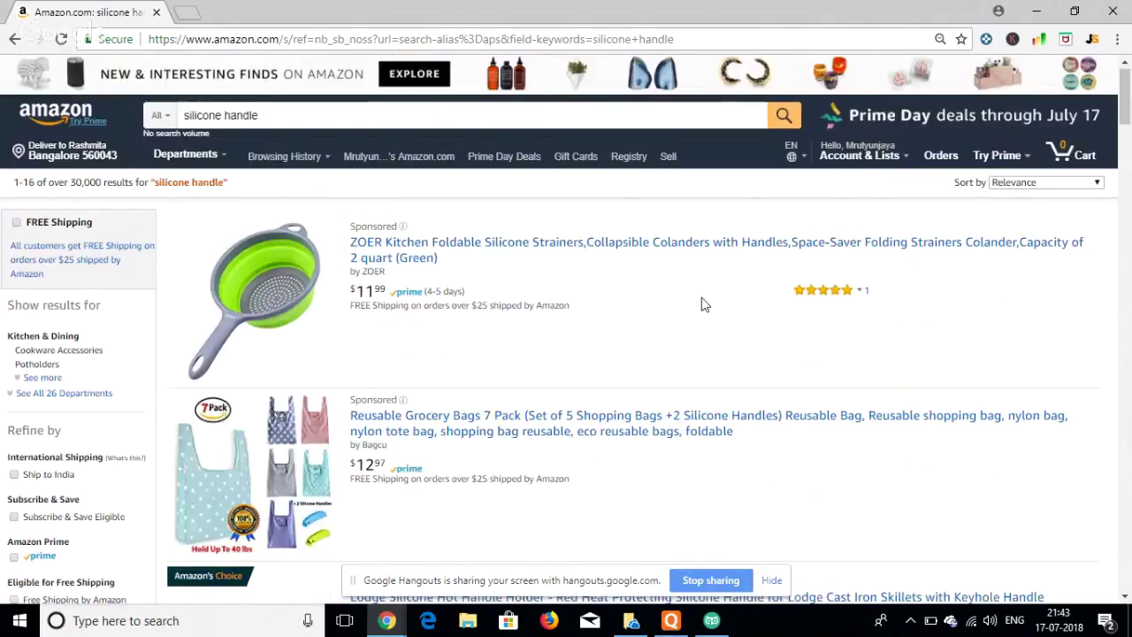
pyautogui.doubleClick(244, 113)
pyautogui.write('pa')
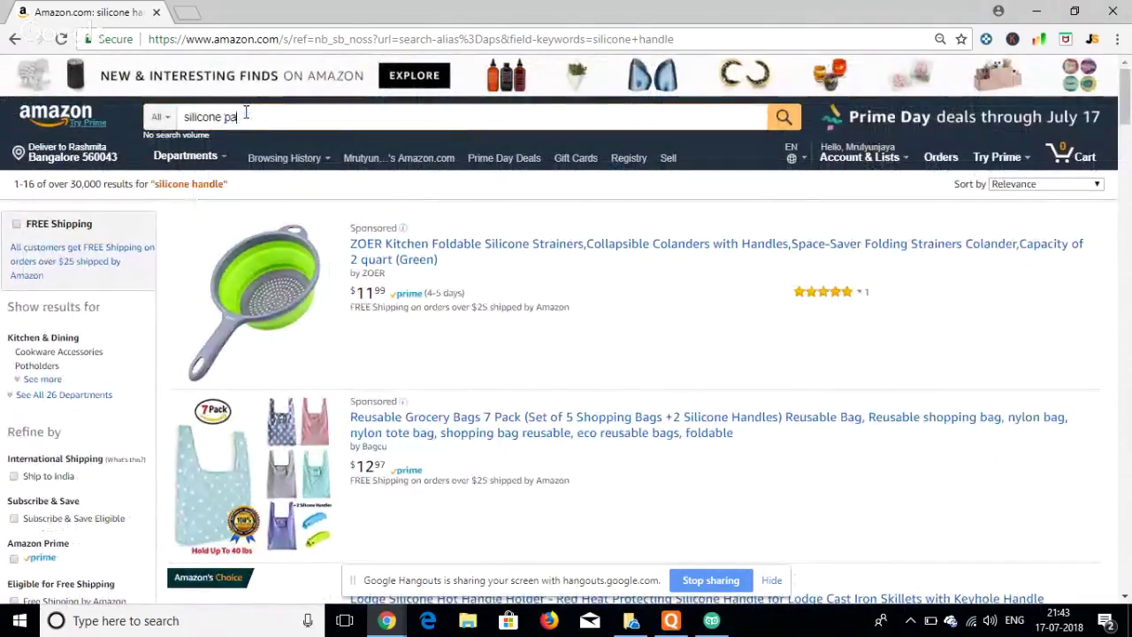
pyautogui.write('d')
pyautogui.press('Return')
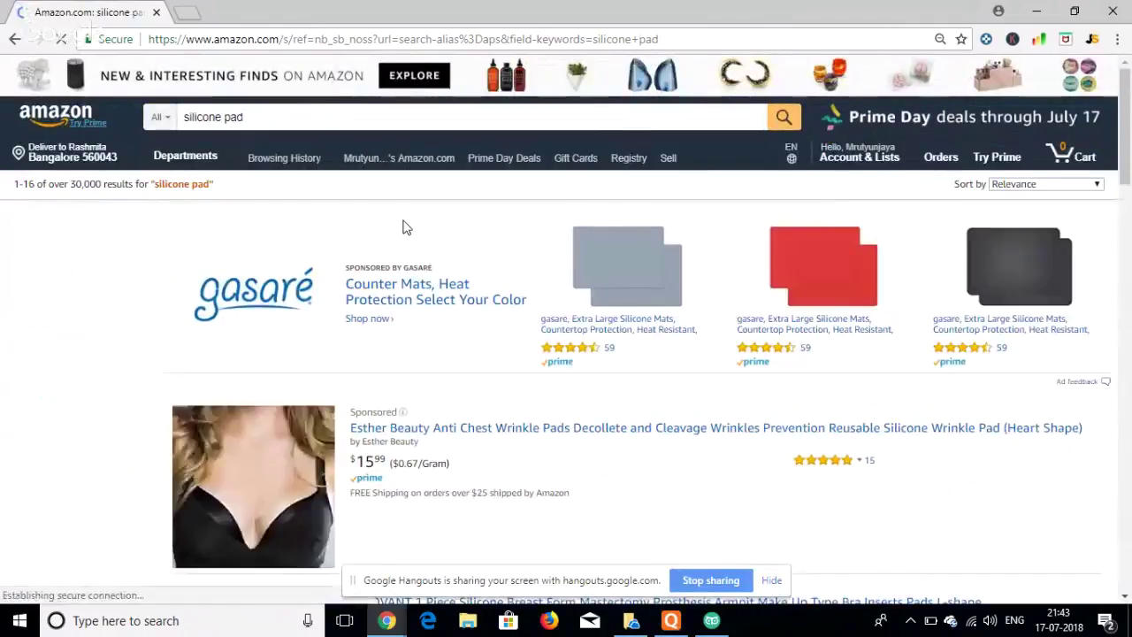
# - Look through the silicone pad listings and highlight the words "Silicone Pot Holder" in the title of the Ankway set of 4
pyautogui.scroll(-5, 402, 228)
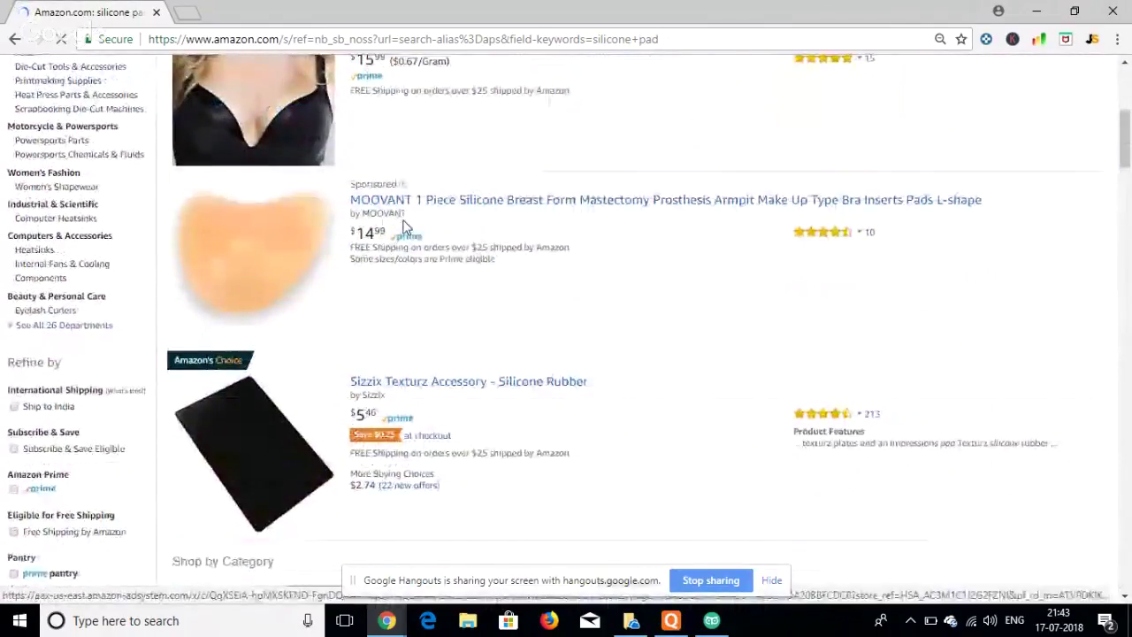
pyautogui.scroll(-5, 403, 228)
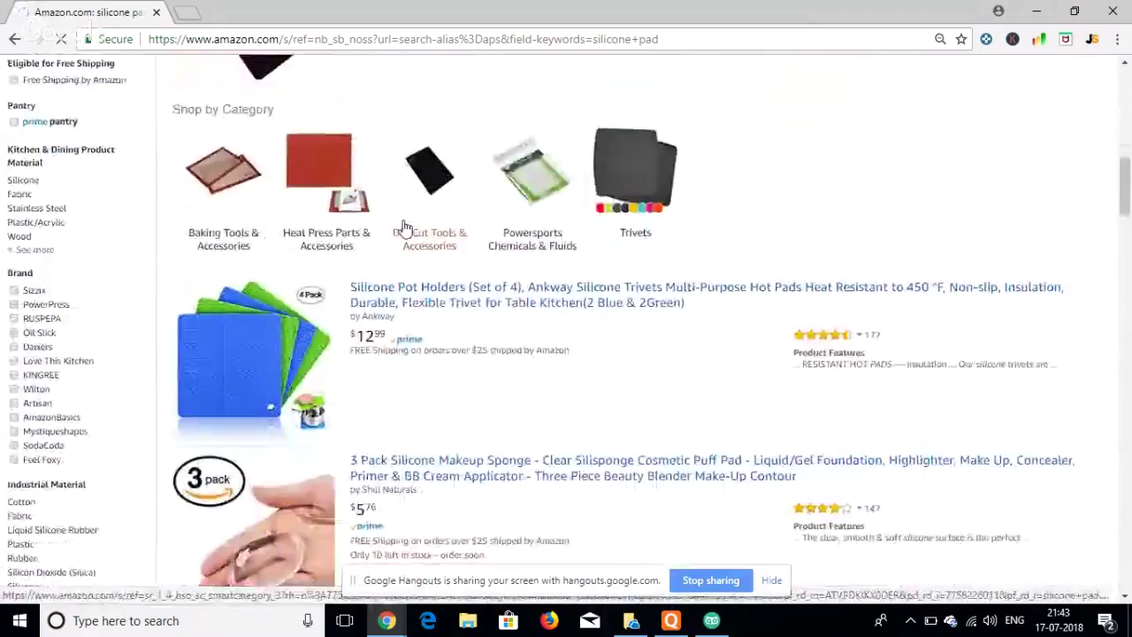
pyautogui.scroll(-3, 404, 228)
pyautogui.scroll(1, 404, 220)
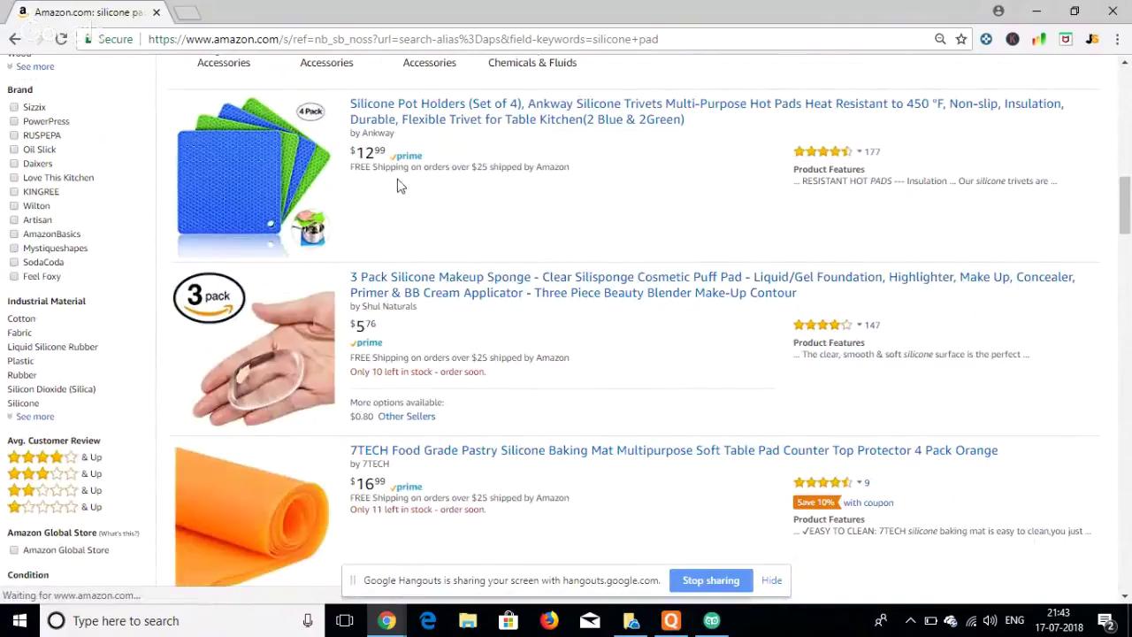
pyautogui.scroll(-2, 398, 185)
pyautogui.scroll(-2, 397, 185)
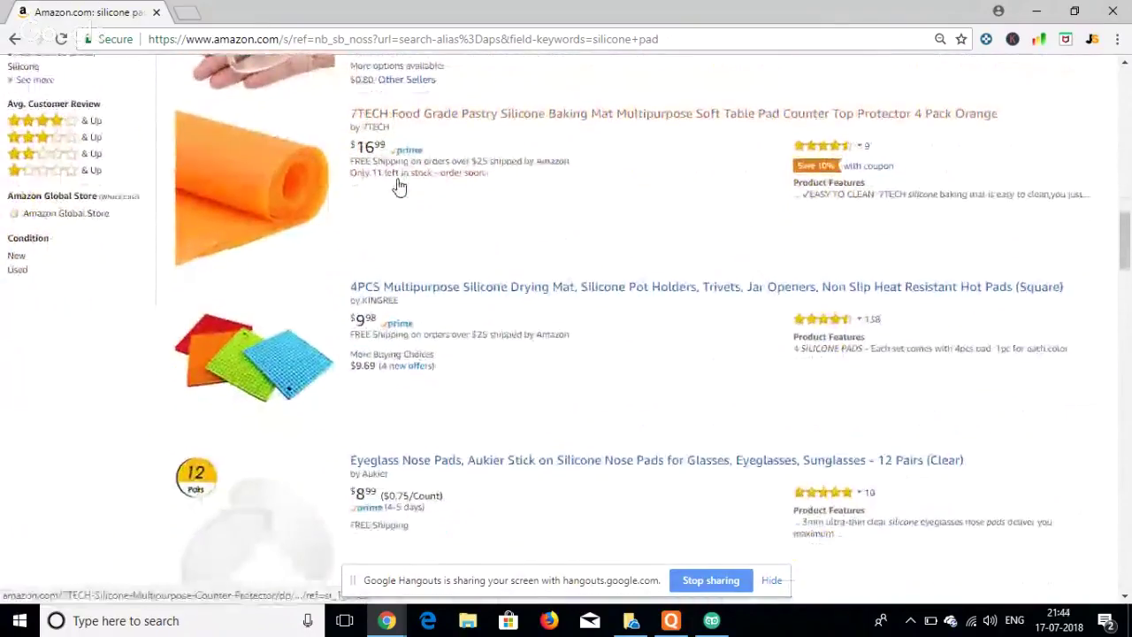
pyautogui.scroll(5, 398, 185)
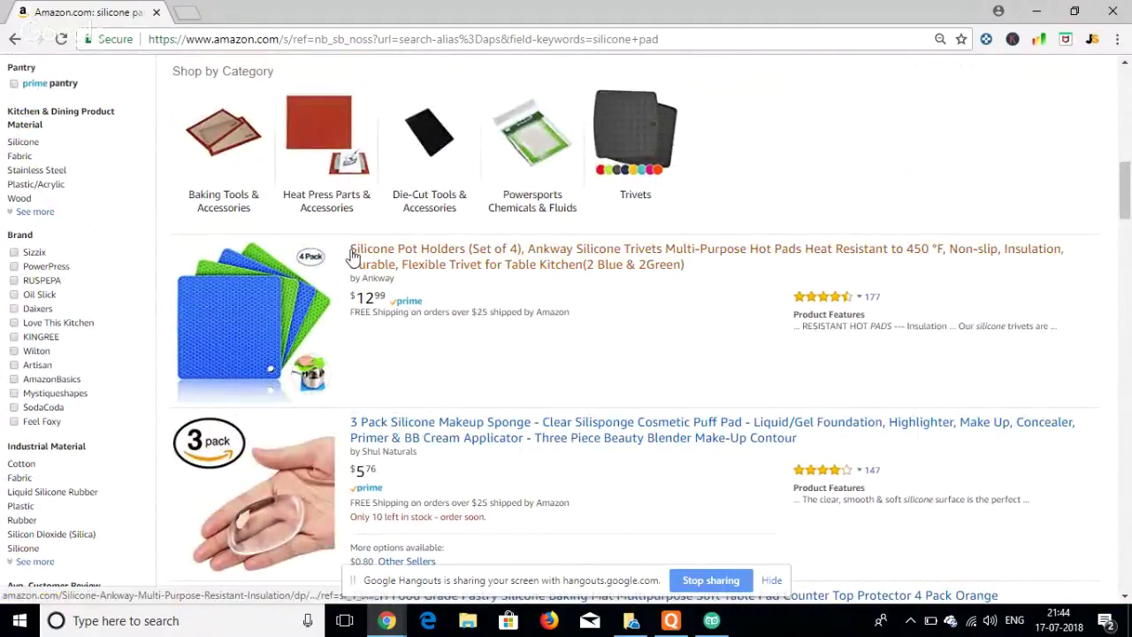
pyautogui.moveTo(351, 251); pyautogui.dragTo(461, 250)
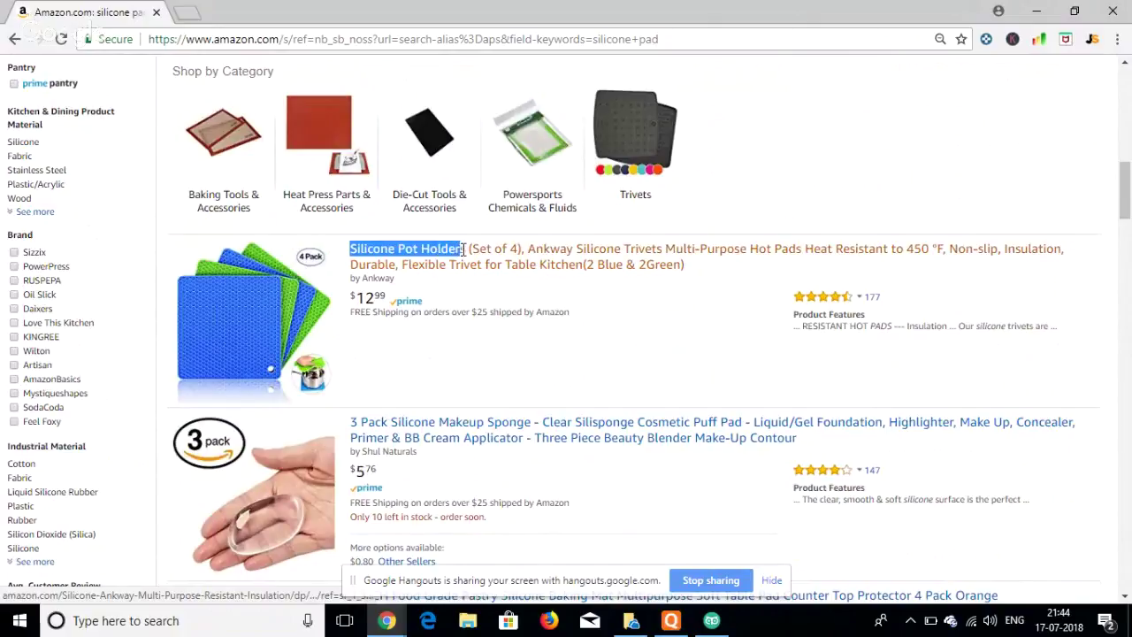
# - Replace the Amazon search term with "Silicone Pot Holders" and run the search
pyautogui.scroll(5, 467, 256)
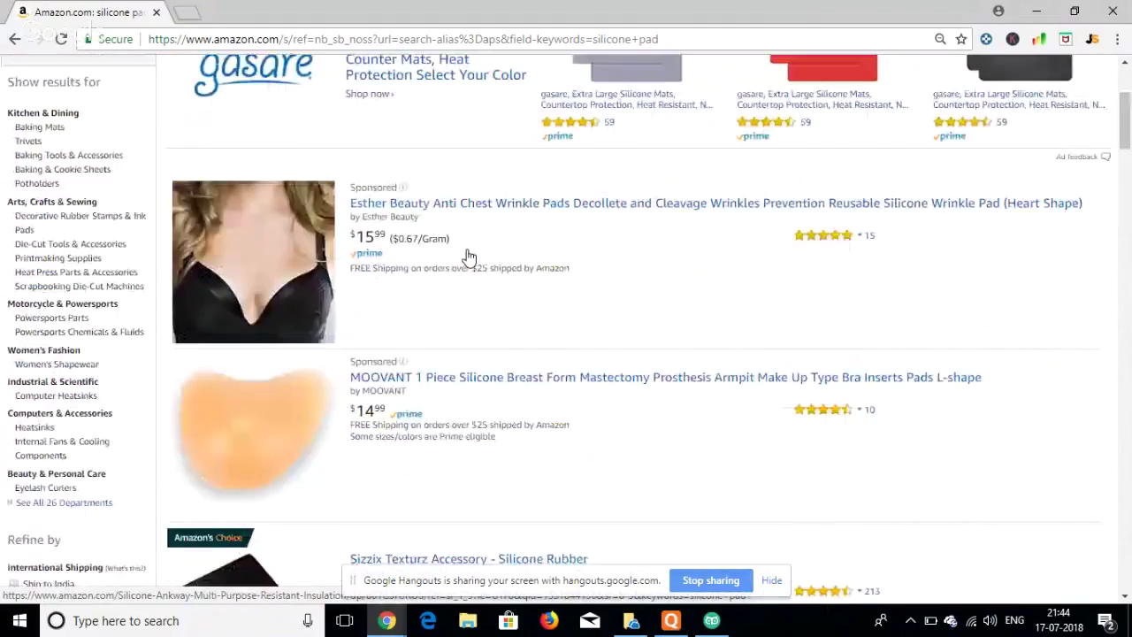
pyautogui.scroll(3, 467, 257)
pyautogui.doubleClick(290, 130)
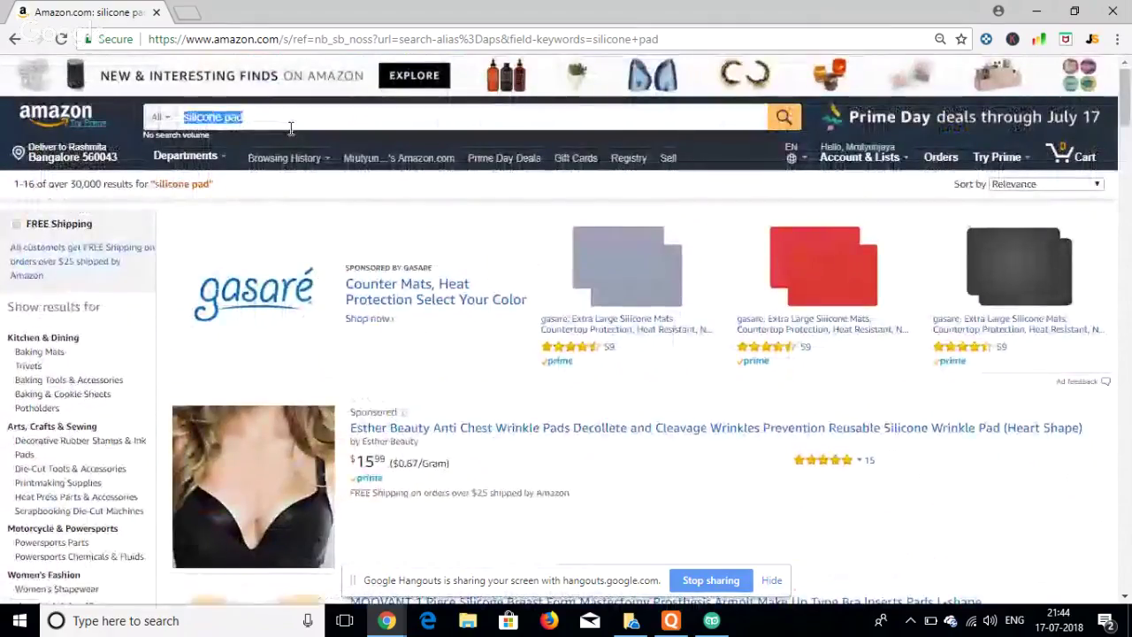
pyautogui.write('Silicone Pot Holders')
pyautogui.press('Return')
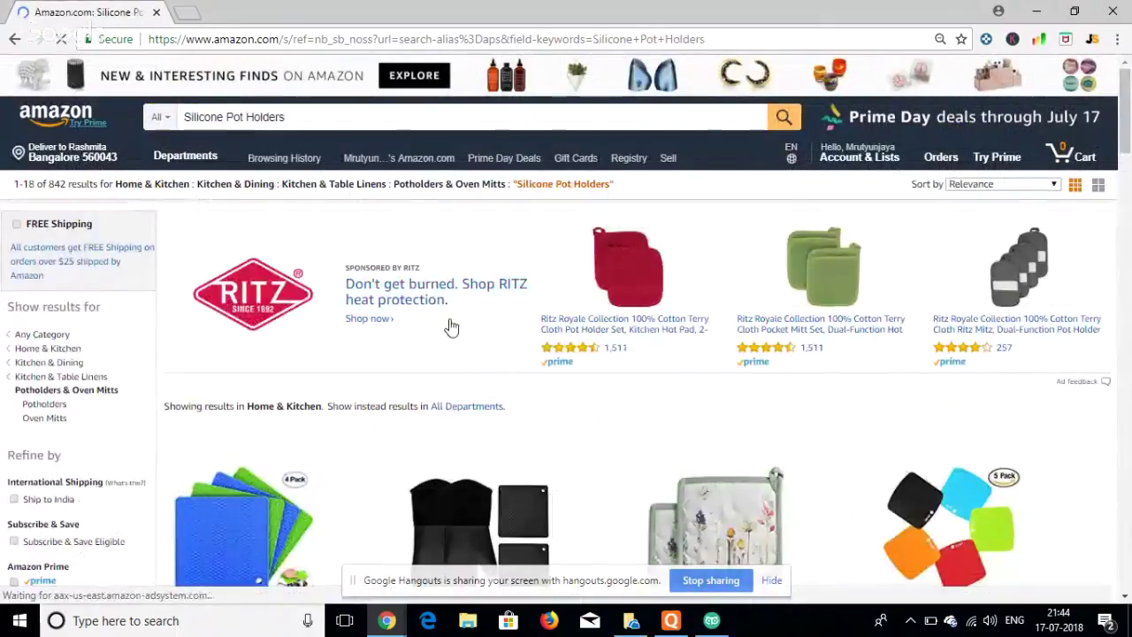
# - Examine the Silicone Pot Holders listings across the first results page, comparing product types, prices, ratings and review counts
pyautogui.scroll(-4, 451, 327)
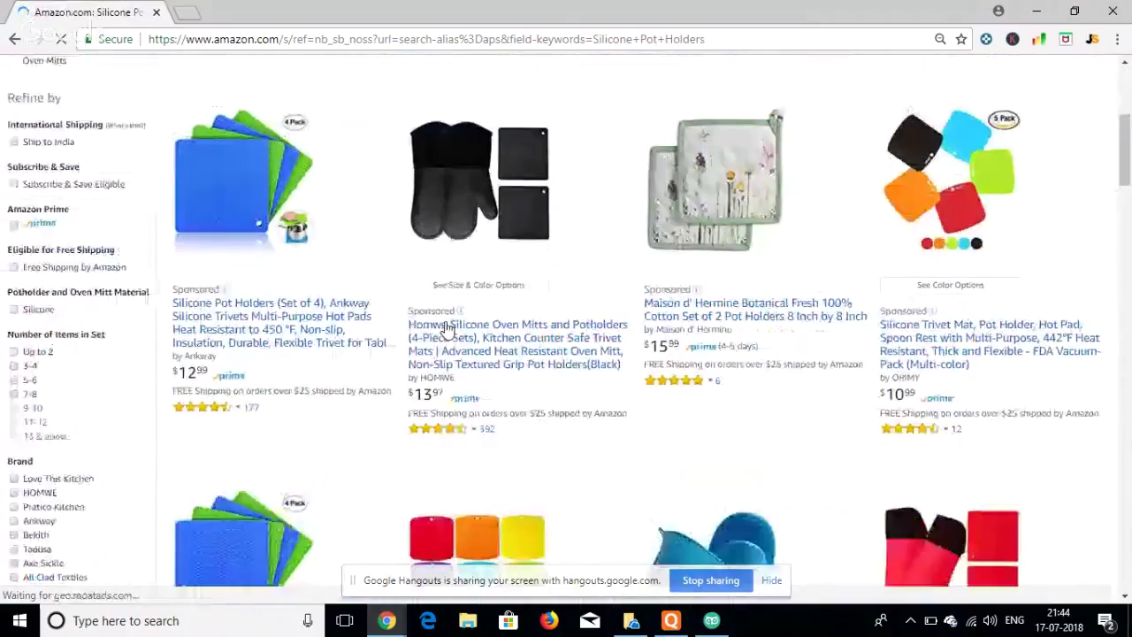
pyautogui.scroll(-5, 448, 328)
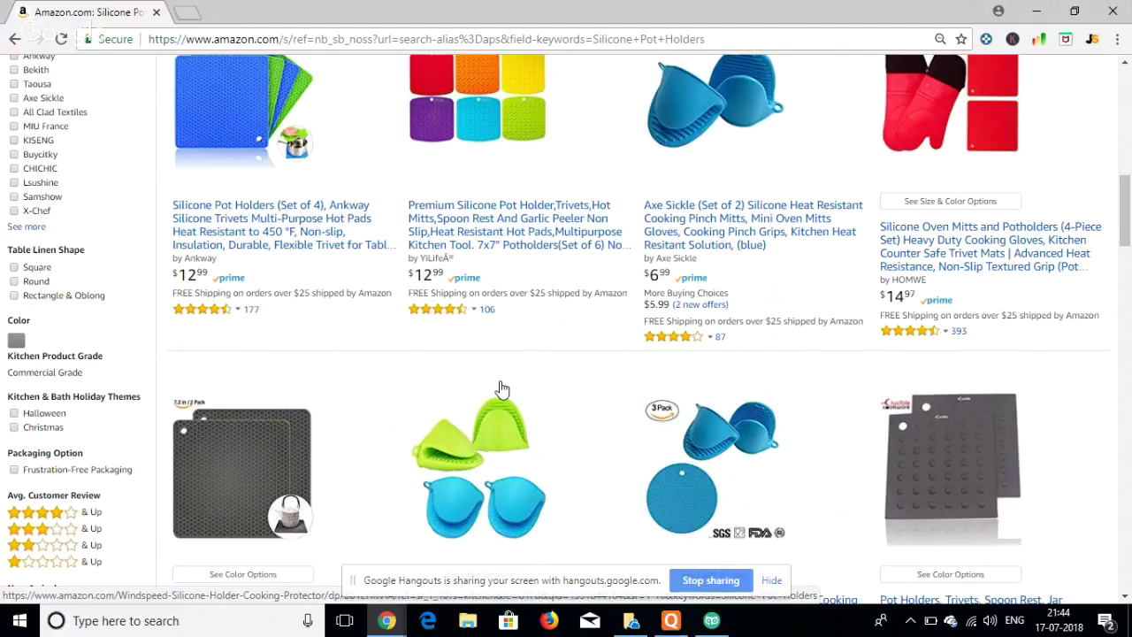
pyautogui.scroll(-3, 501, 389)
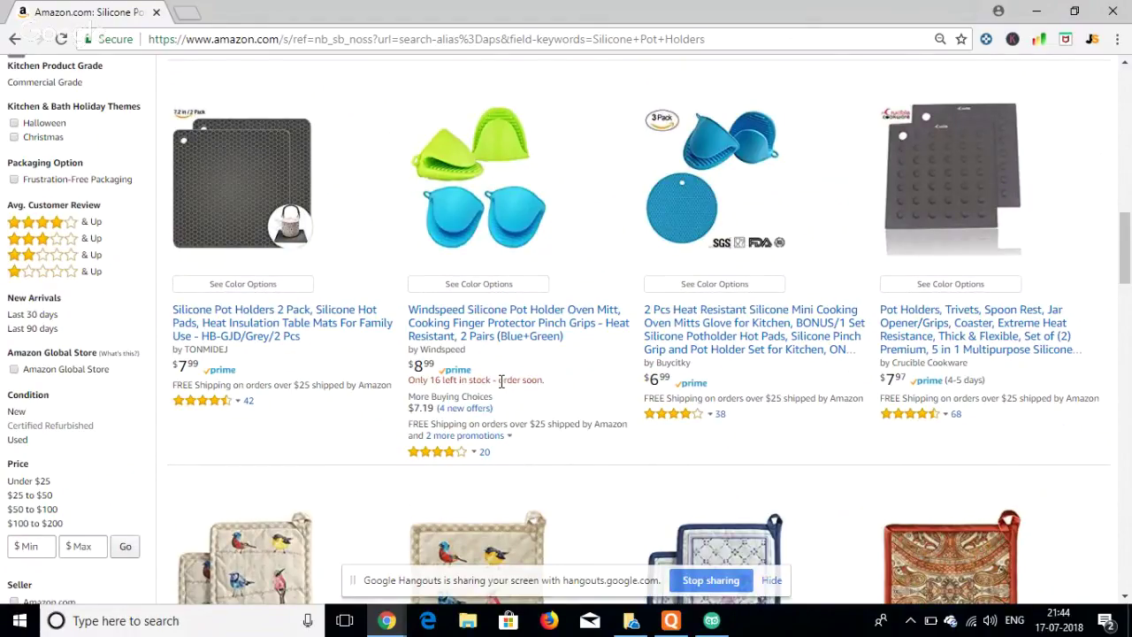
pyautogui.scroll(2, 500, 381)
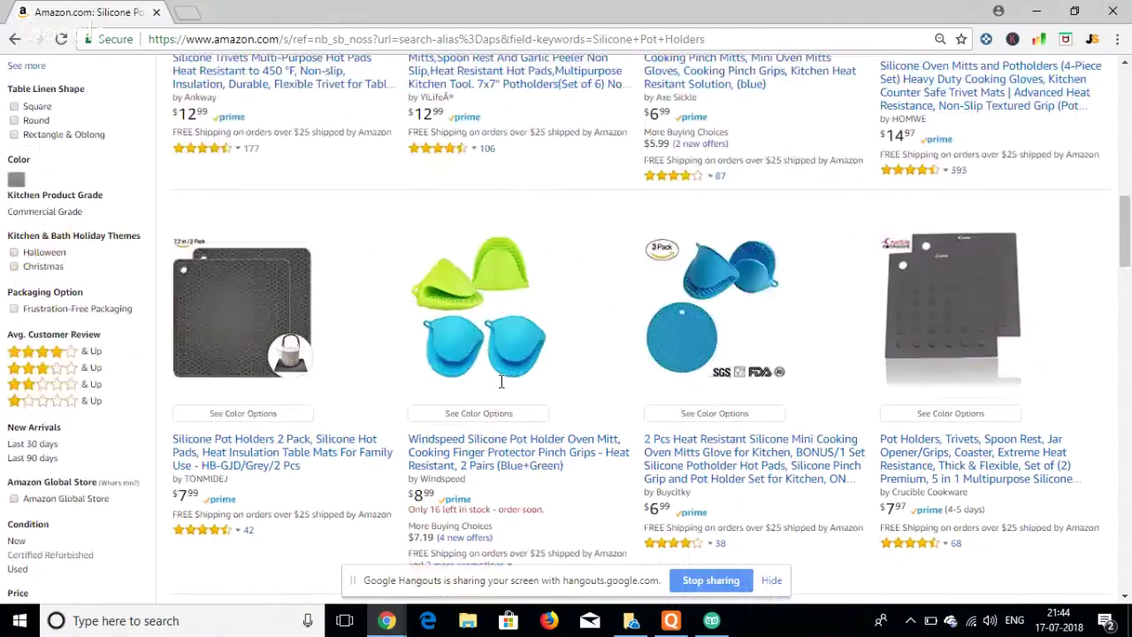
pyautogui.scroll(8, 500, 381)
pyautogui.scroll(-3, 354, 376)
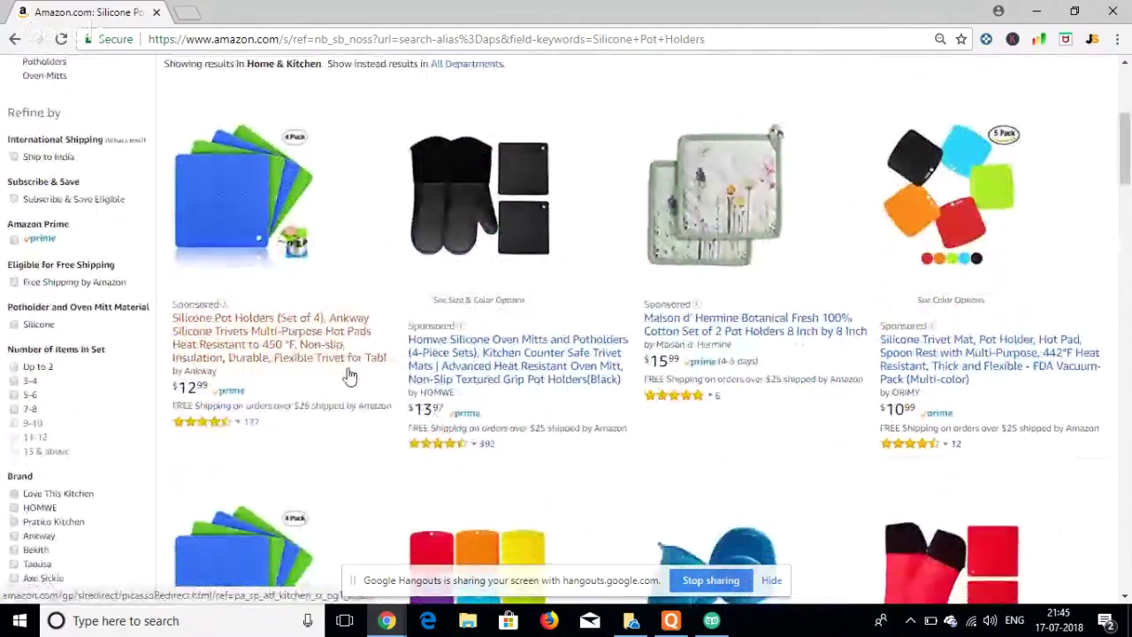
pyautogui.scroll(1, 309, 336)
pyautogui.scroll(-4, 310, 338)
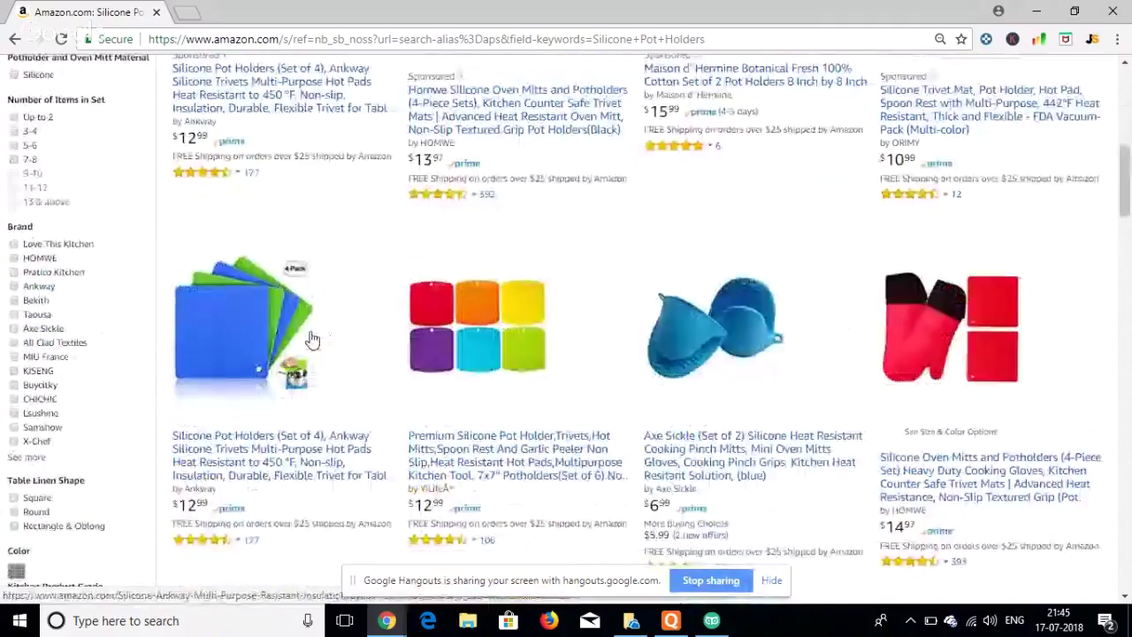
pyautogui.scroll(-3, 310, 339)
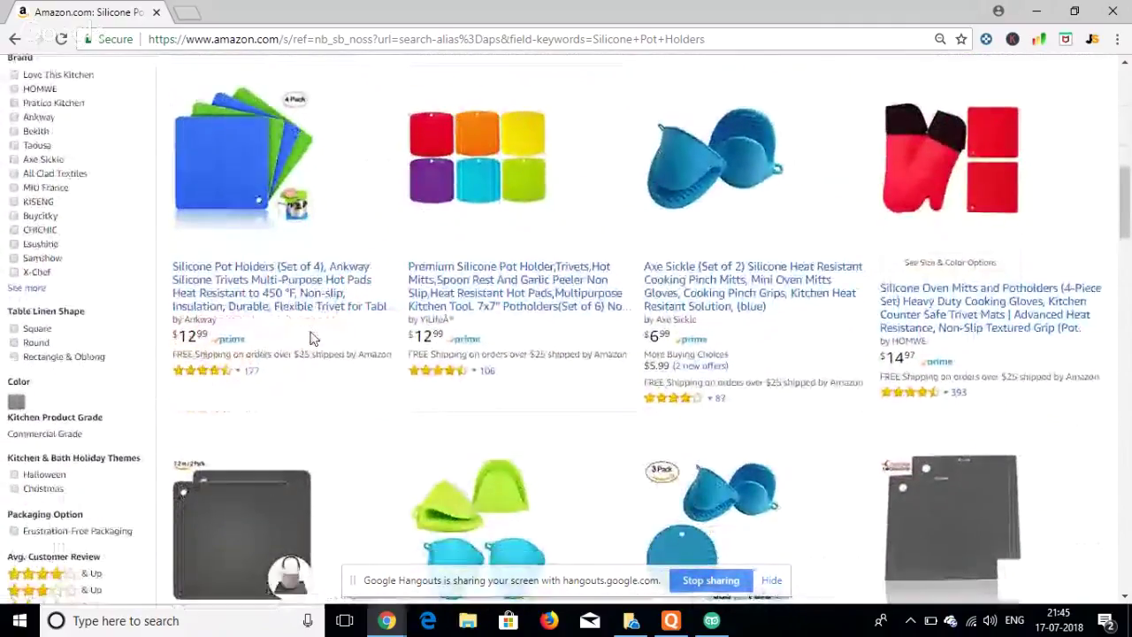
pyautogui.scroll(8, 309, 338)
pyautogui.scroll(-3, 311, 342)
pyautogui.scroll(-11, 309, 338)
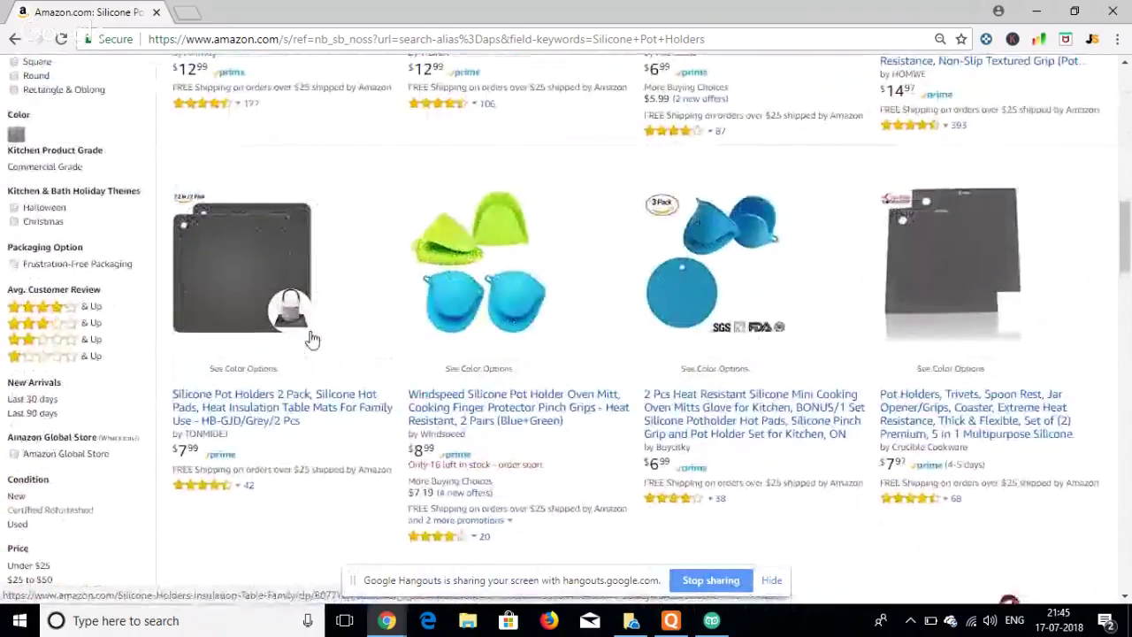
pyautogui.scroll(-1, 311, 338)
pyautogui.scroll(-3, 522, 298)
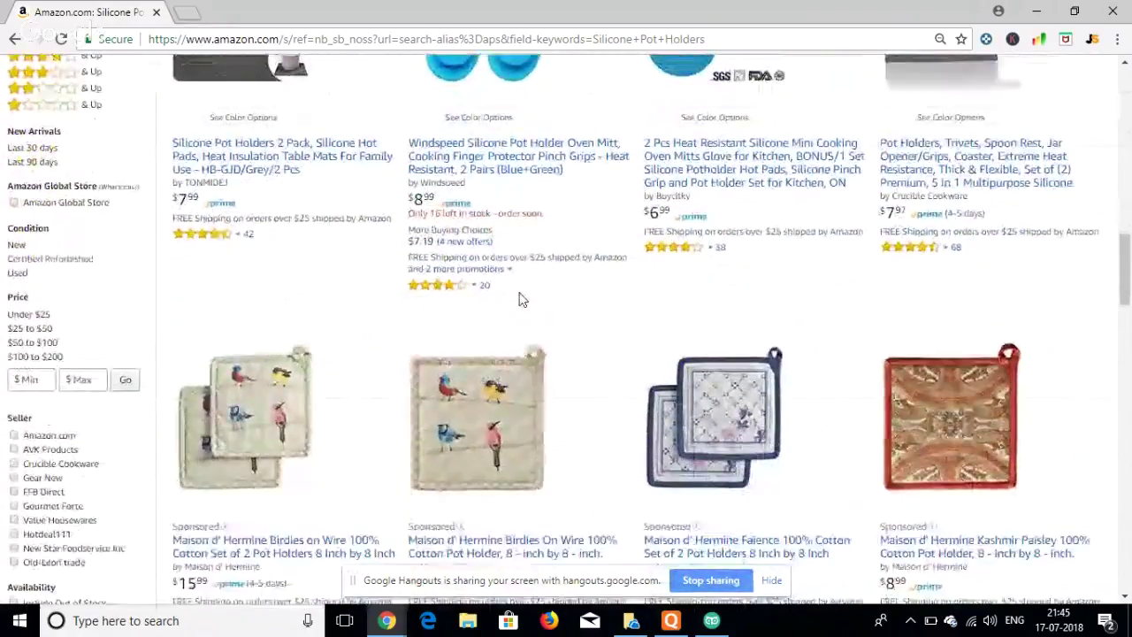
pyautogui.scroll(-8, 522, 299)
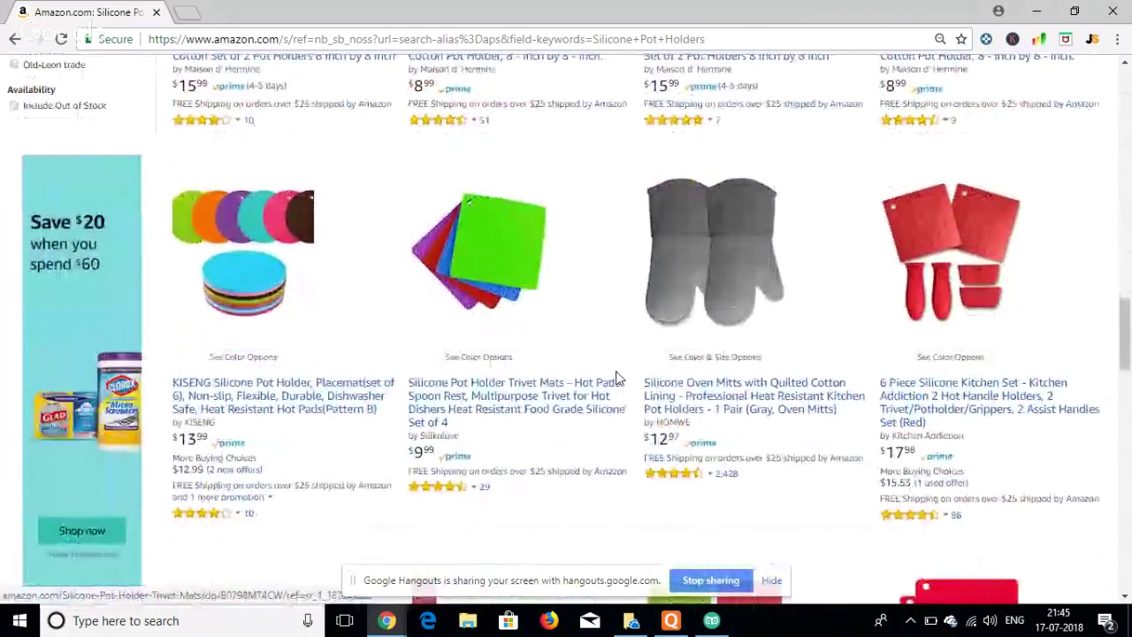
pyautogui.scroll(-7, 617, 379)
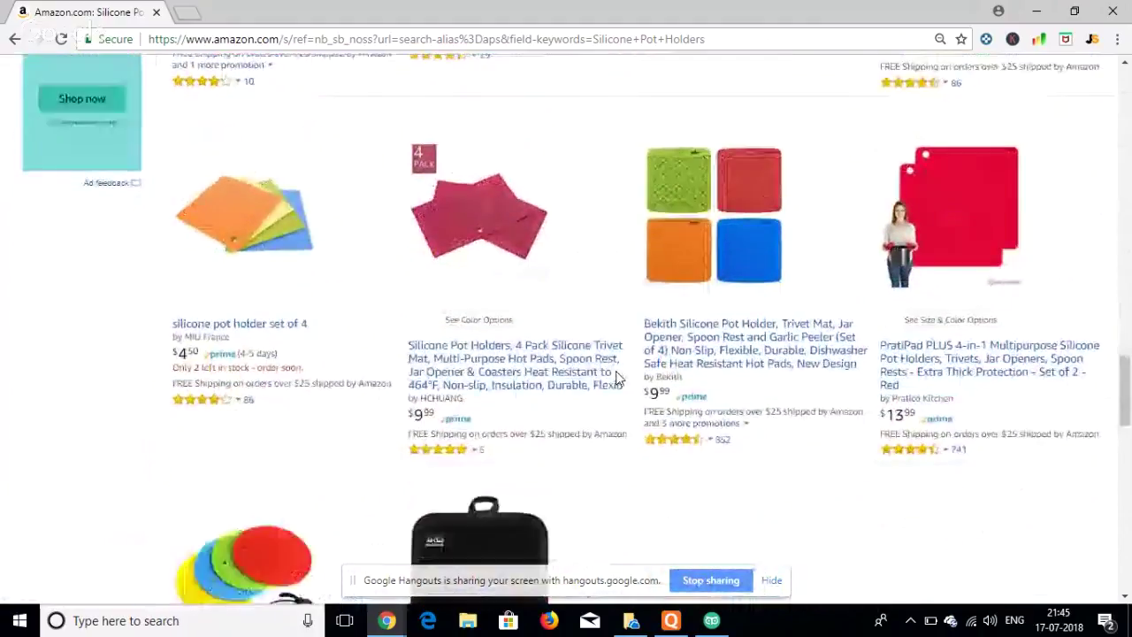
pyautogui.scroll(-2, 616, 376)
pyautogui.scroll(3, 616, 377)
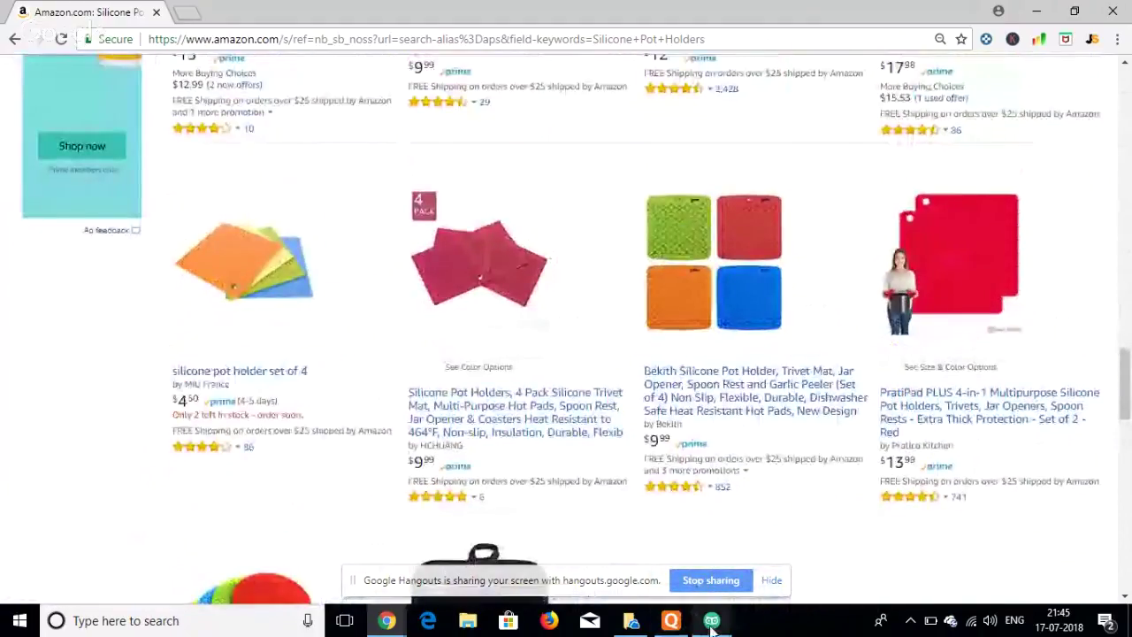
# - Switch to AmazeOwl and hunt for products by the keyword "Silicone Pot Holders"
pyautogui.click(711, 623)
pyautogui.click(252, 223)
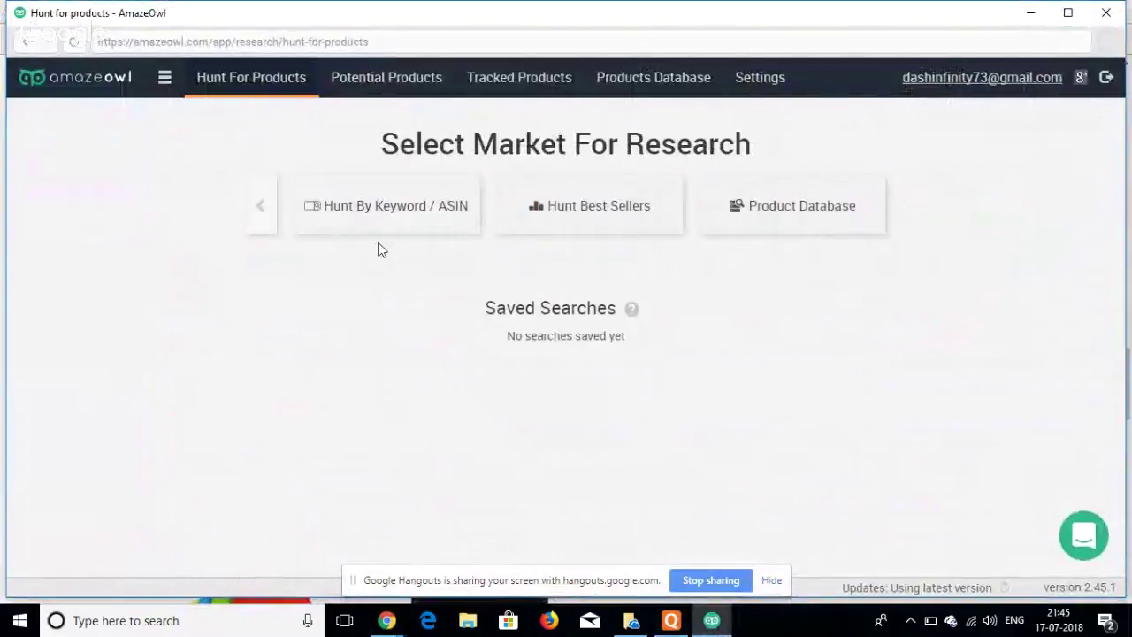
pyautogui.click(386, 220)
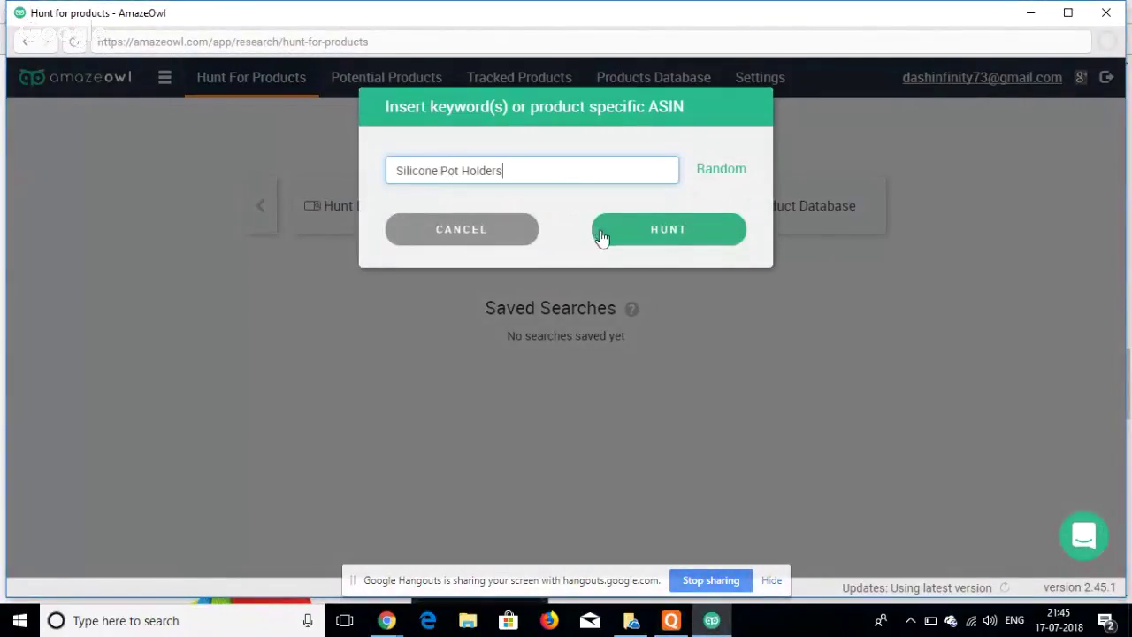
pyautogui.click(667, 239)
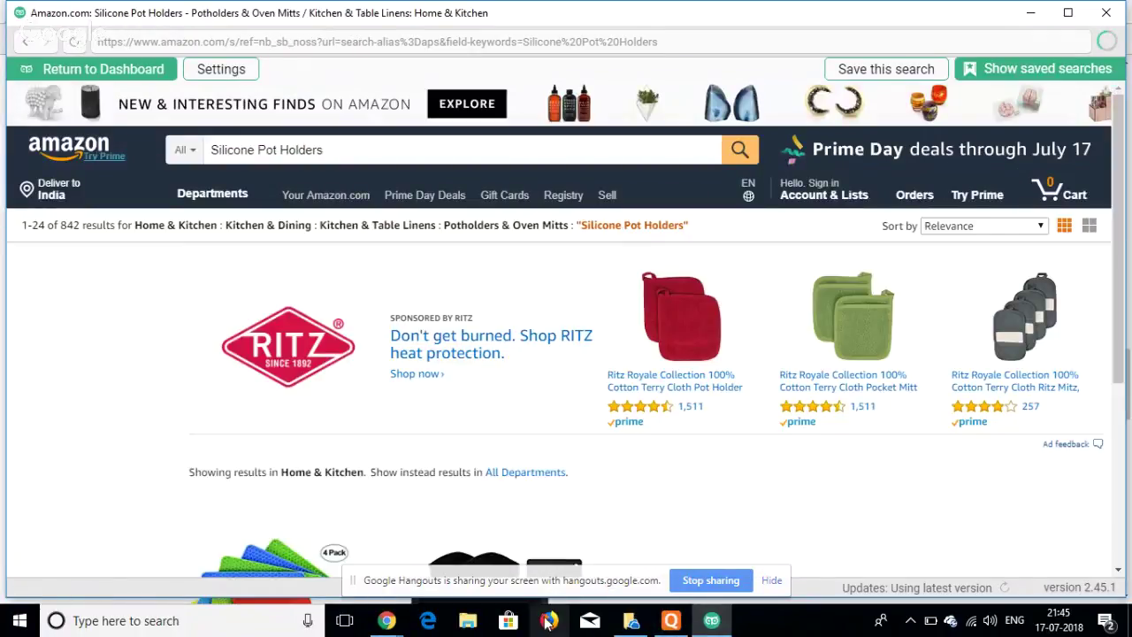
# - Switch back to the Chrome window with the Amazon results and open Google Trends in a new tab
pyautogui.moveTo(389, 622)
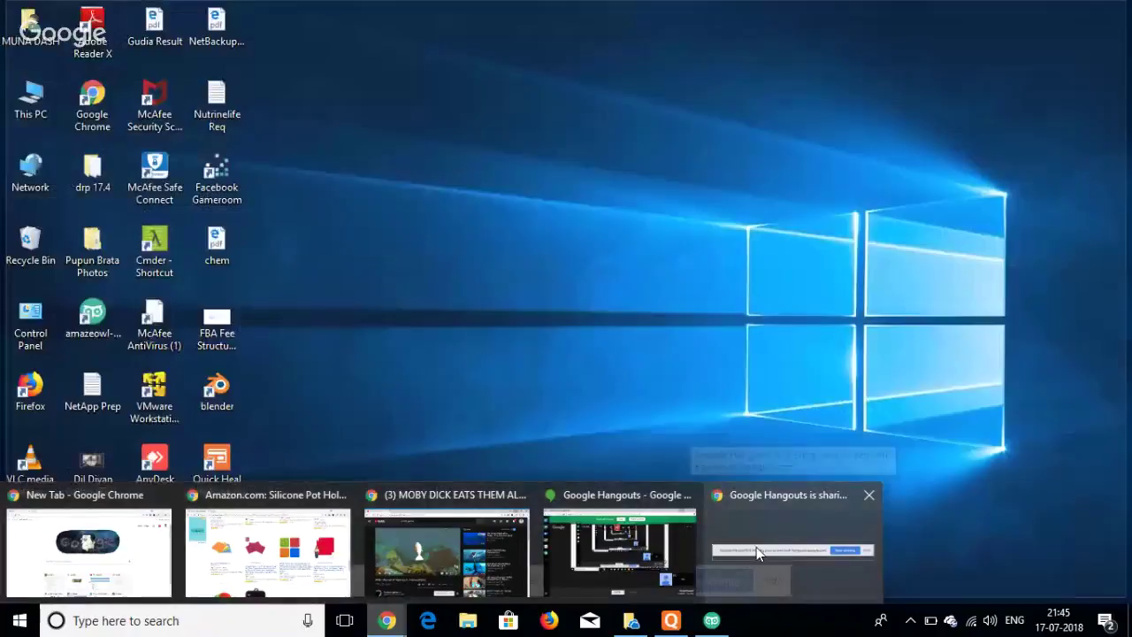
pyautogui.click(756, 548)
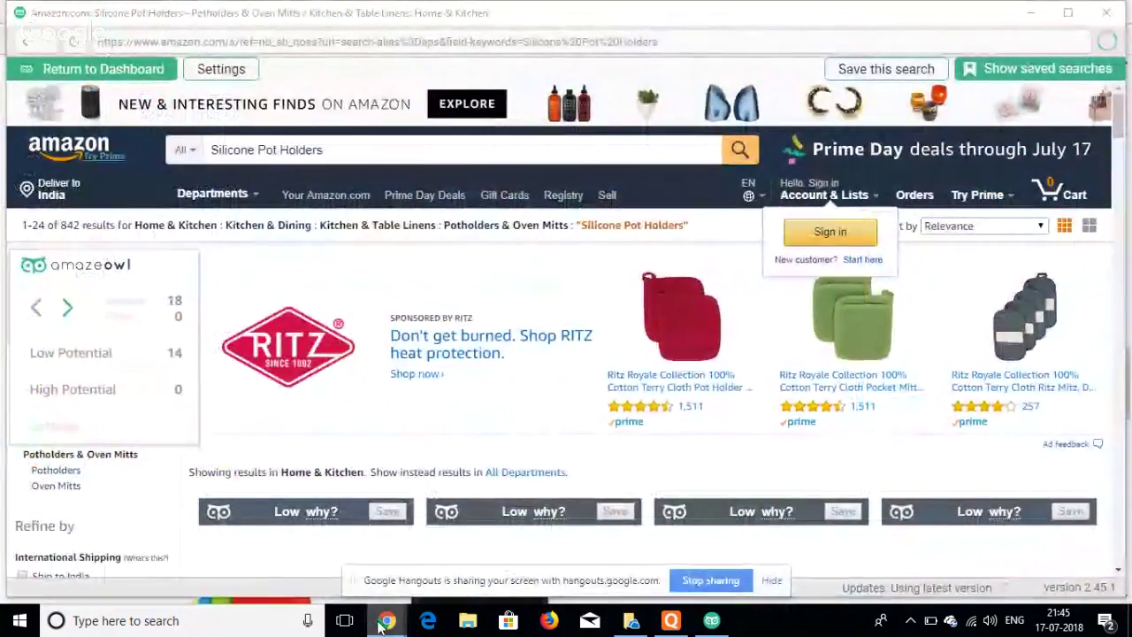
pyautogui.moveTo(365, 621)
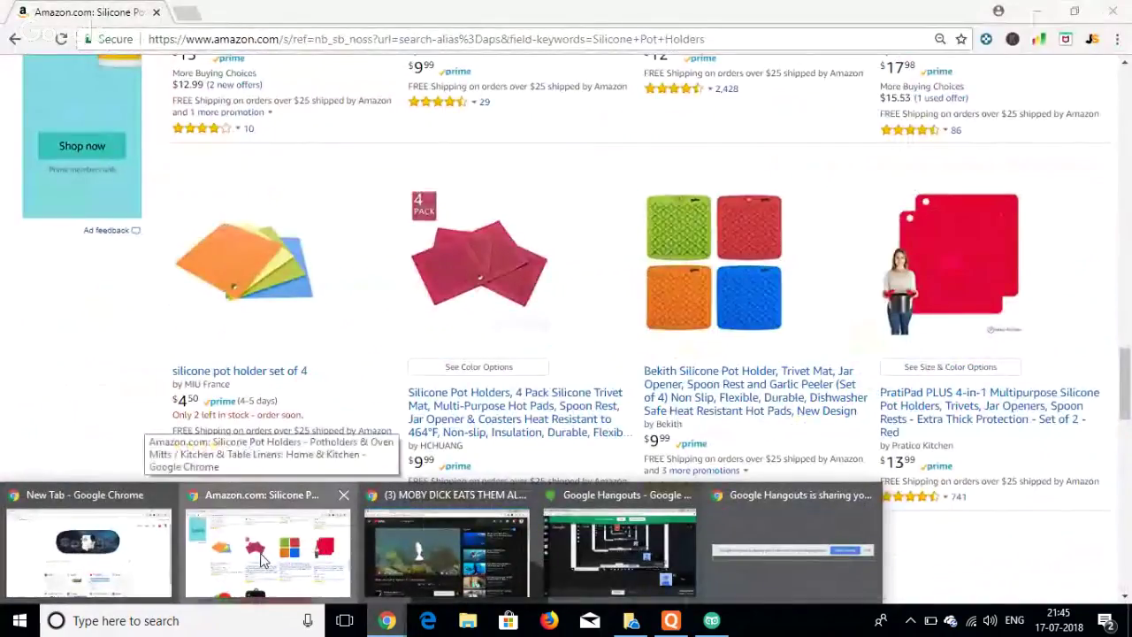
pyautogui.click(291, 557)
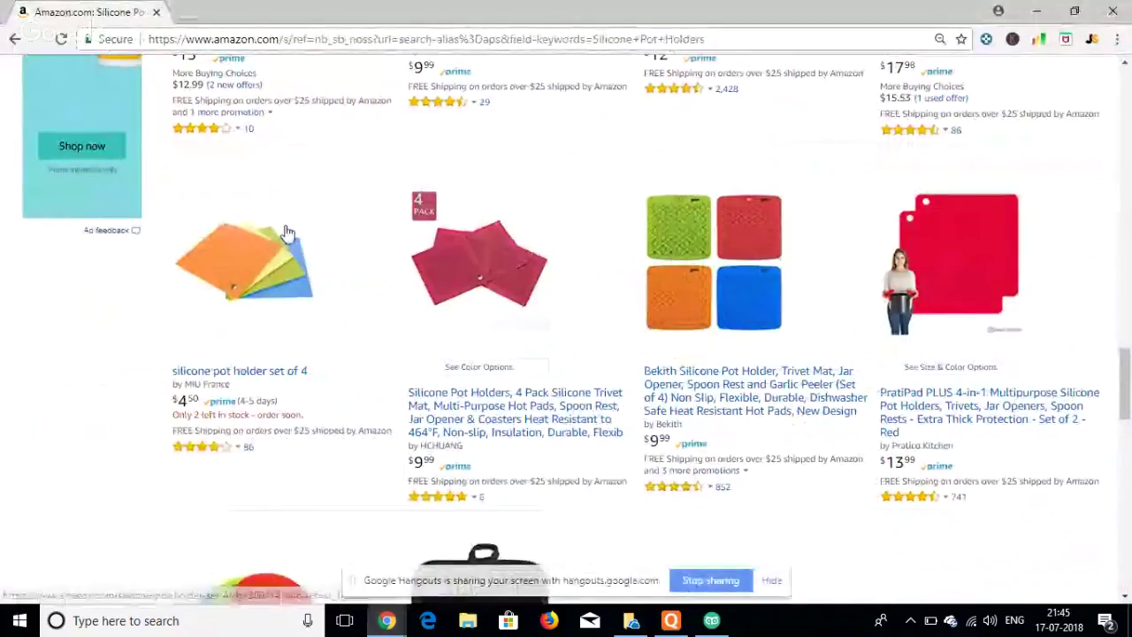
pyautogui.click(183, 12)
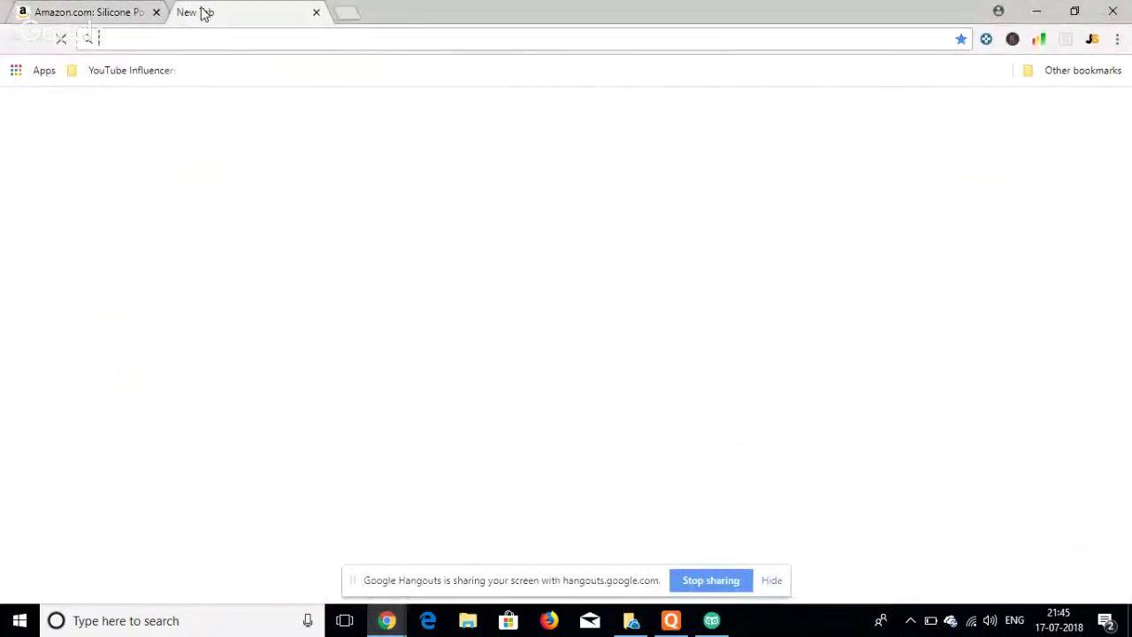
pyautogui.write('google.com')
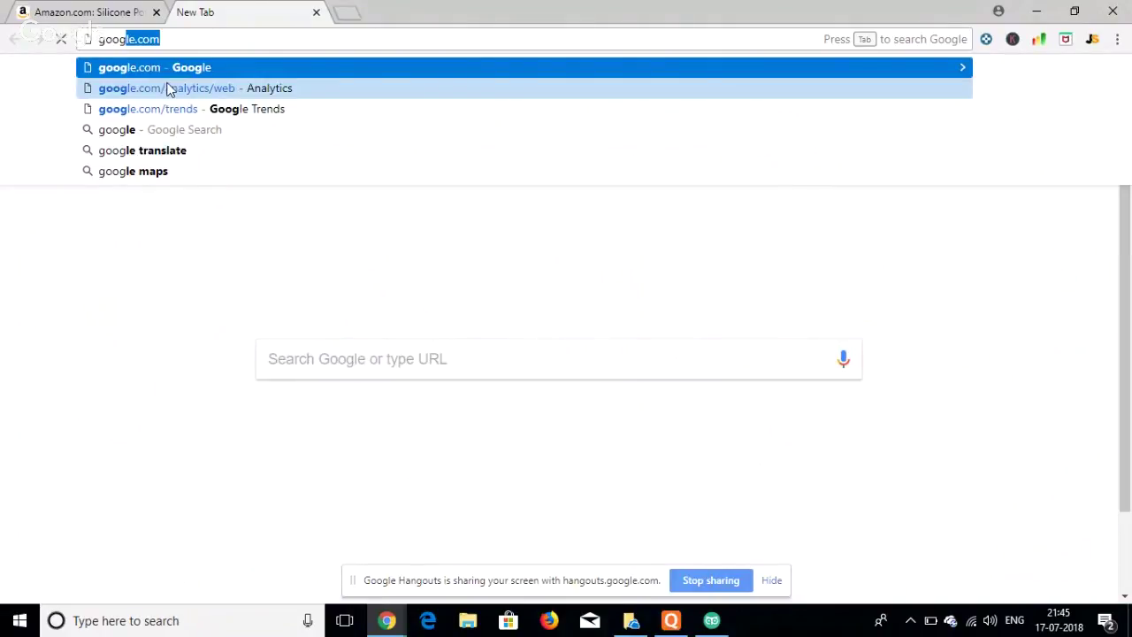
pyautogui.click(172, 108)
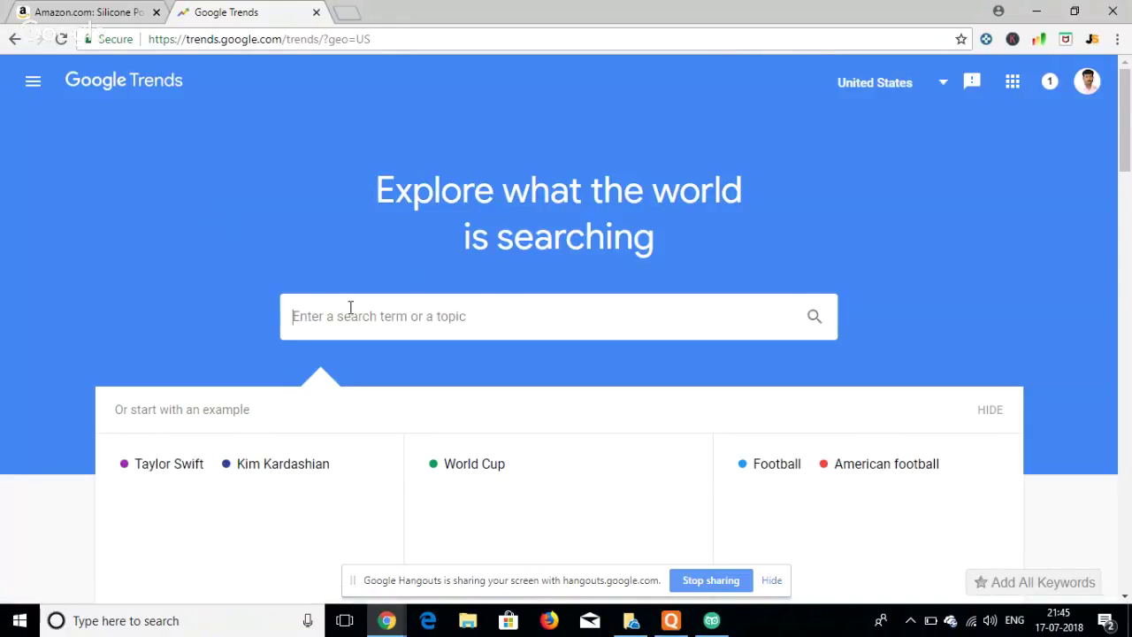
# - Explore the search term "Silicone Pot Holders" in Google Trends and view its interest over time for the past 12 months
pyautogui.write('Silicone Pot Holders')
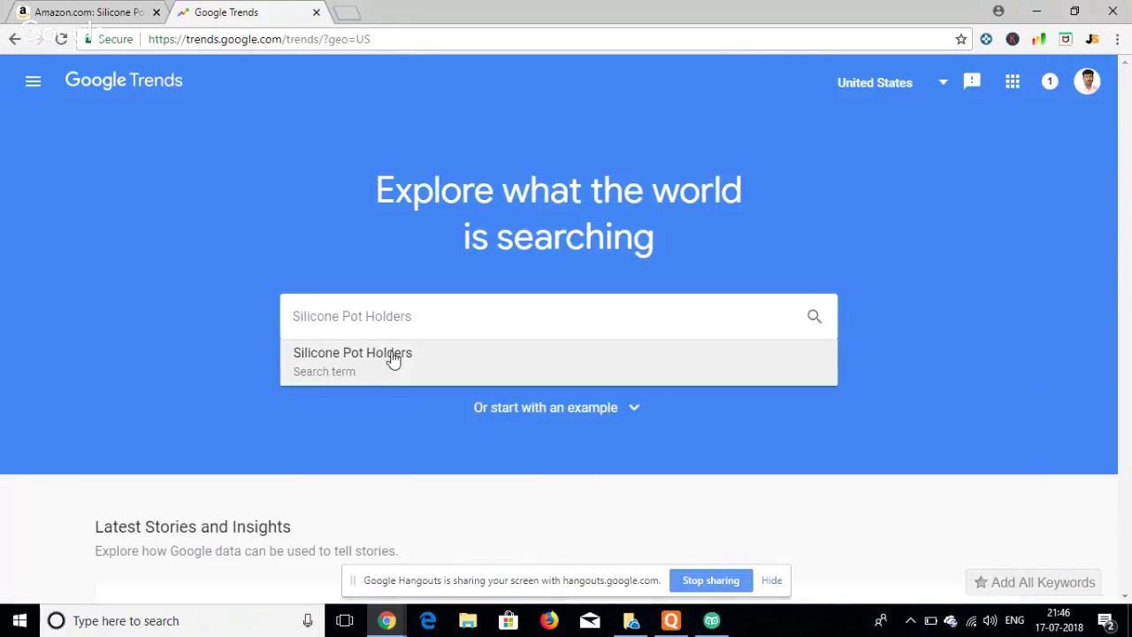
pyautogui.click(393, 358)
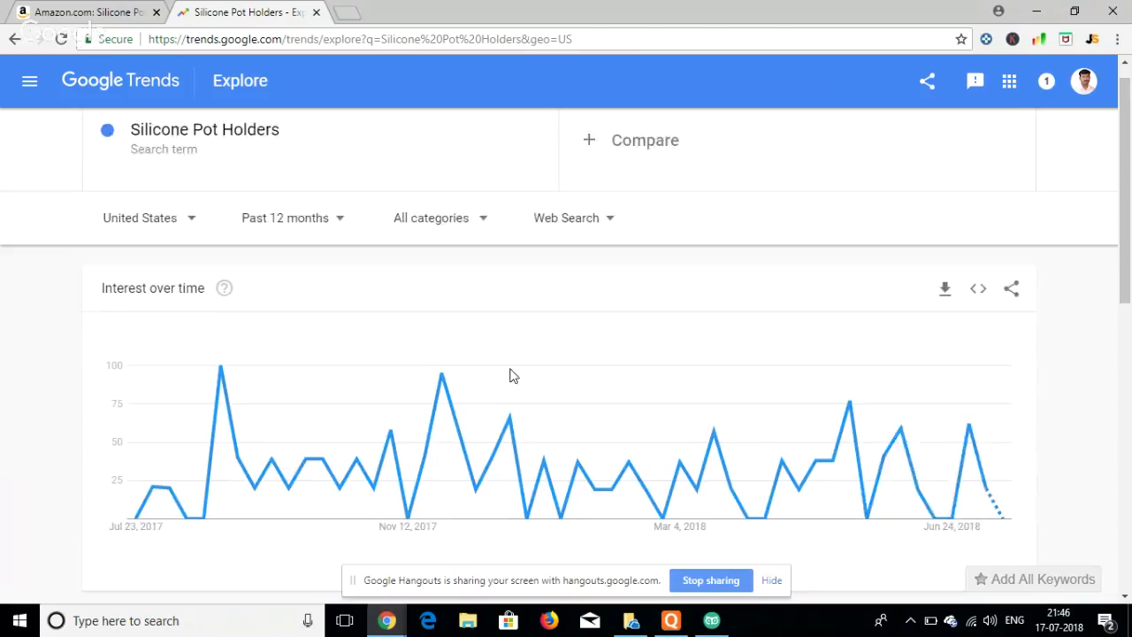
pyautogui.scroll(-1, 590, 416)
pyautogui.scroll(1, 591, 416)
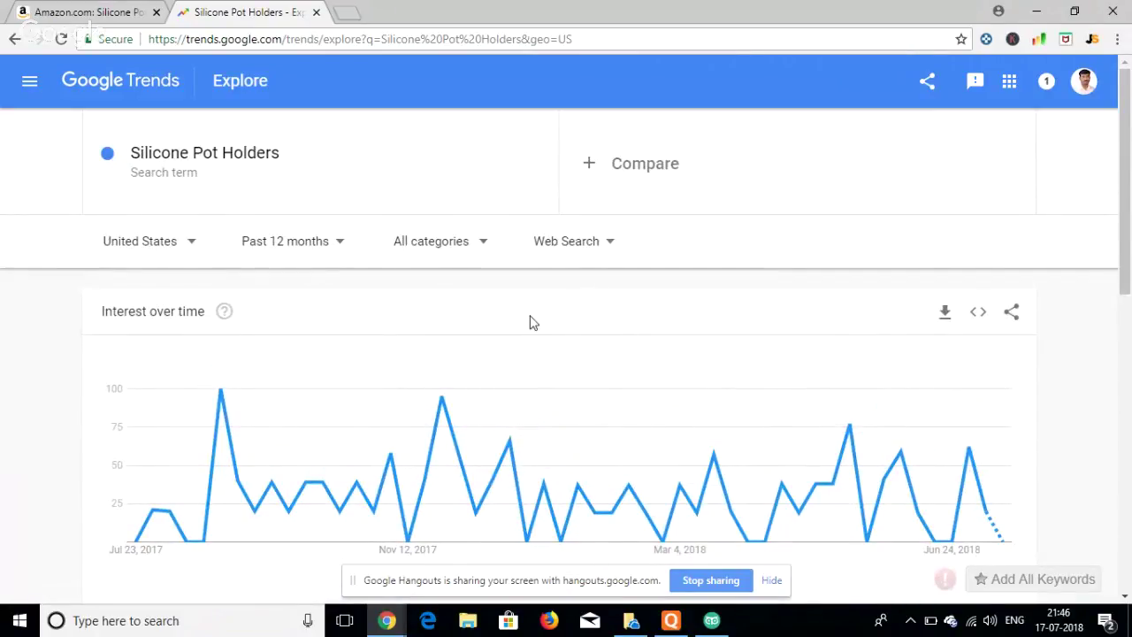
pyautogui.scroll(-1, 412, 222)
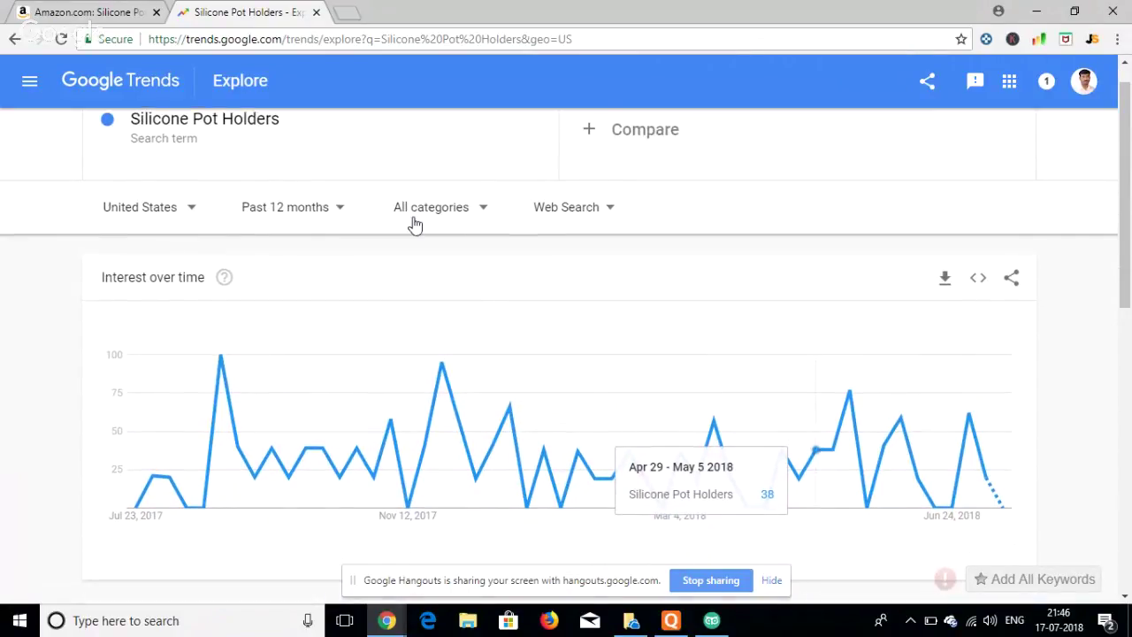
# - Set the trend's time range to 2004 - present and review the interest over time chart
pyautogui.click(328, 212)
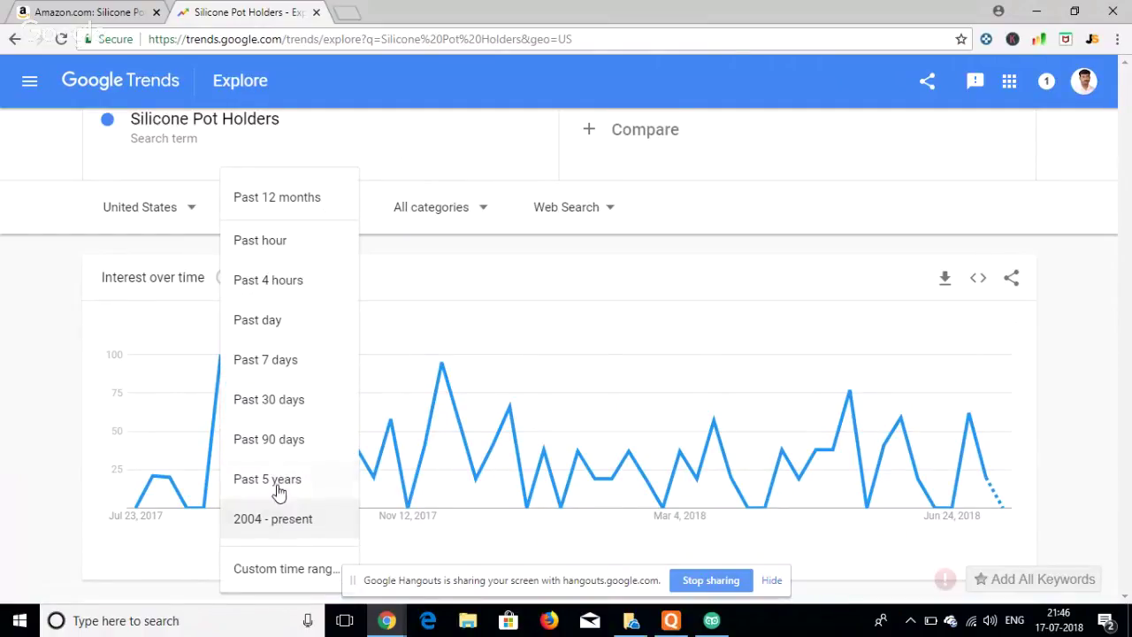
pyautogui.click(277, 518)
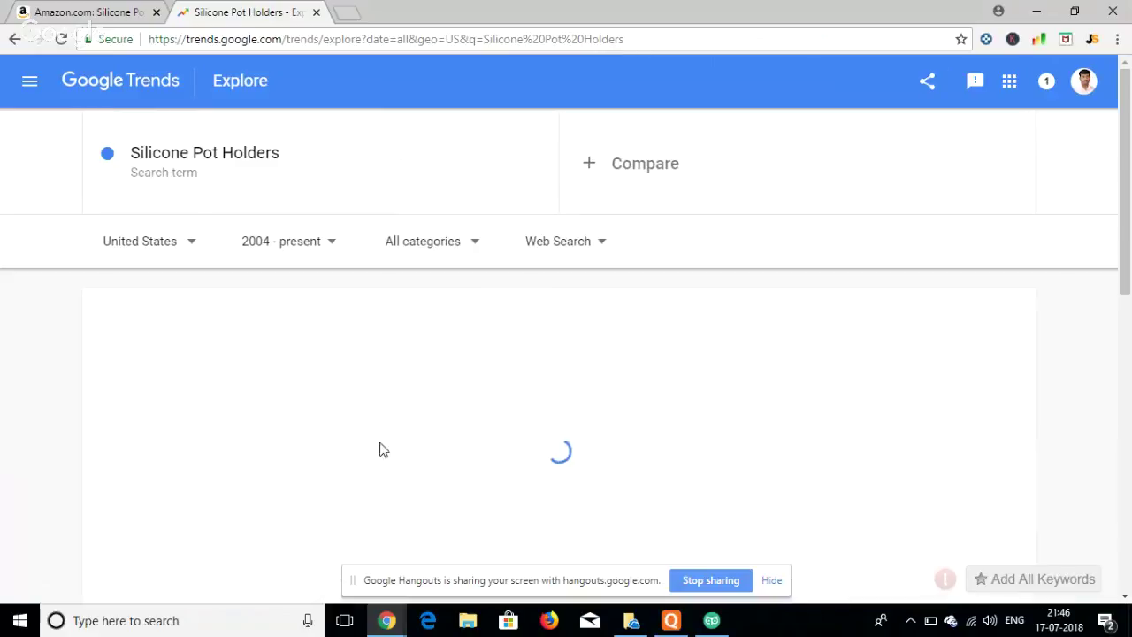
pyautogui.scroll(-1, 591, 442)
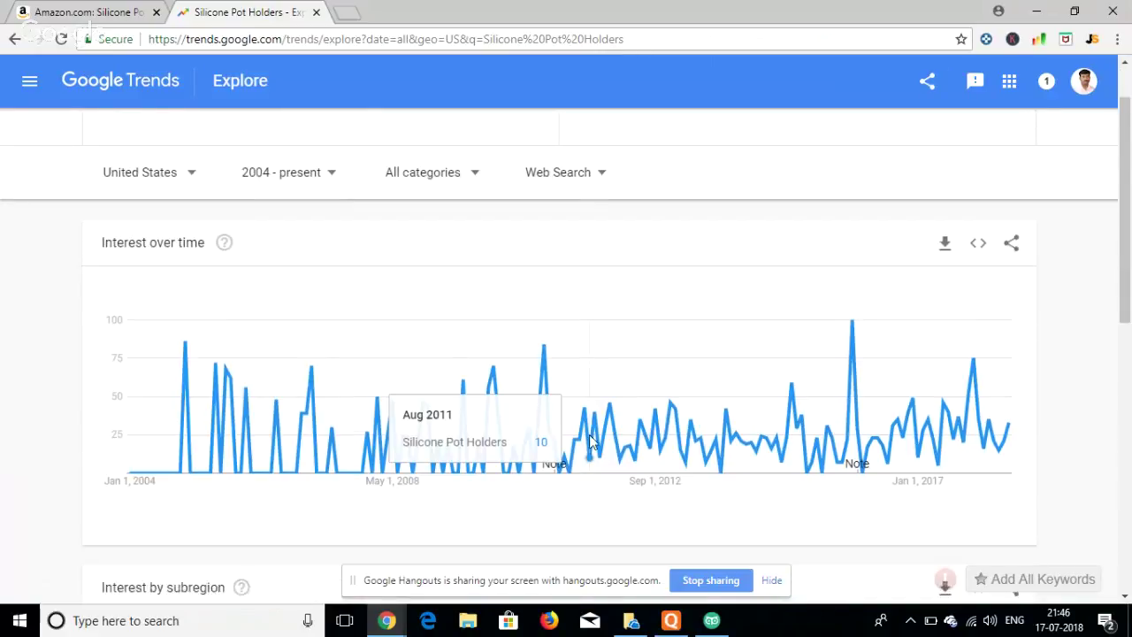
pyautogui.scroll(-1, 590, 439)
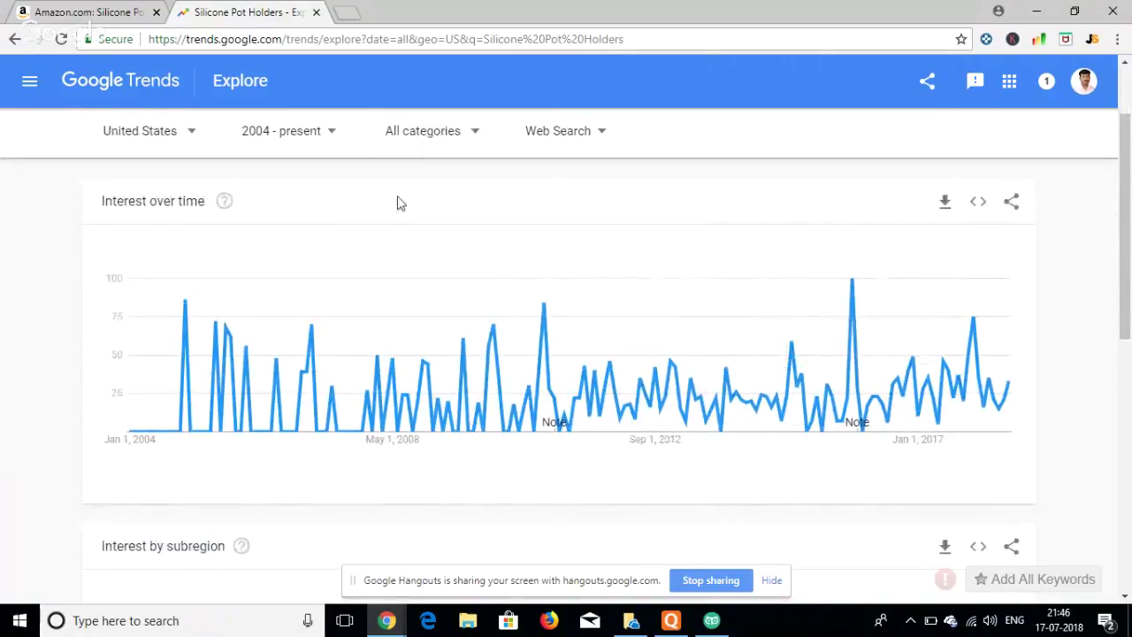
# - Switch back to the Amazon results for Silicone Pot Holders and look through the listings
pyautogui.click(121, 18)
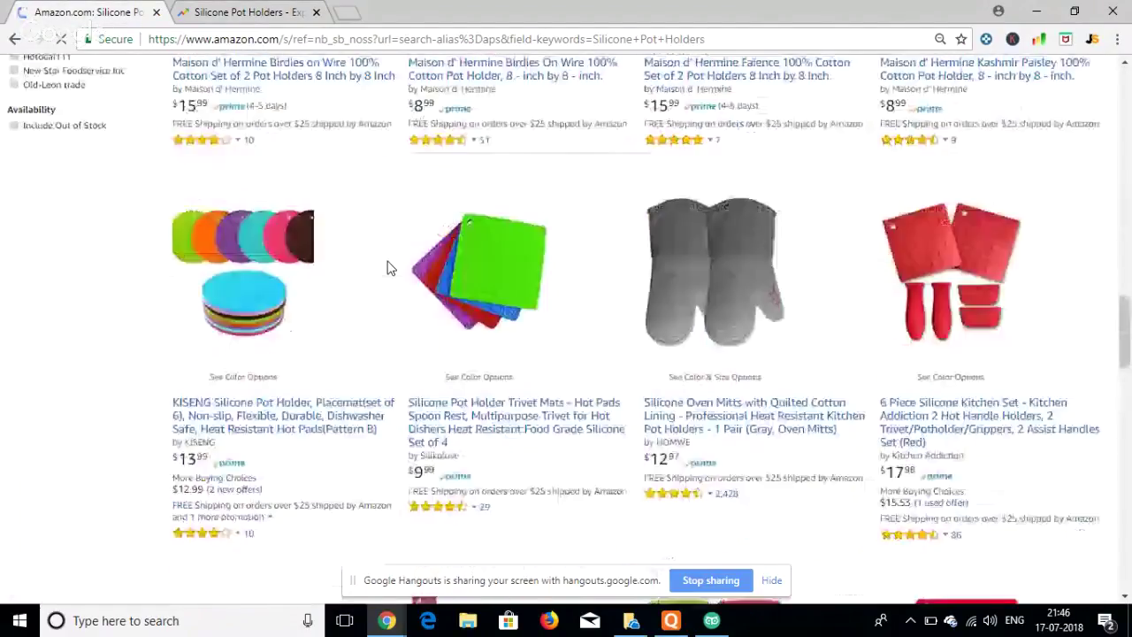
pyautogui.scroll(-5, 389, 268)
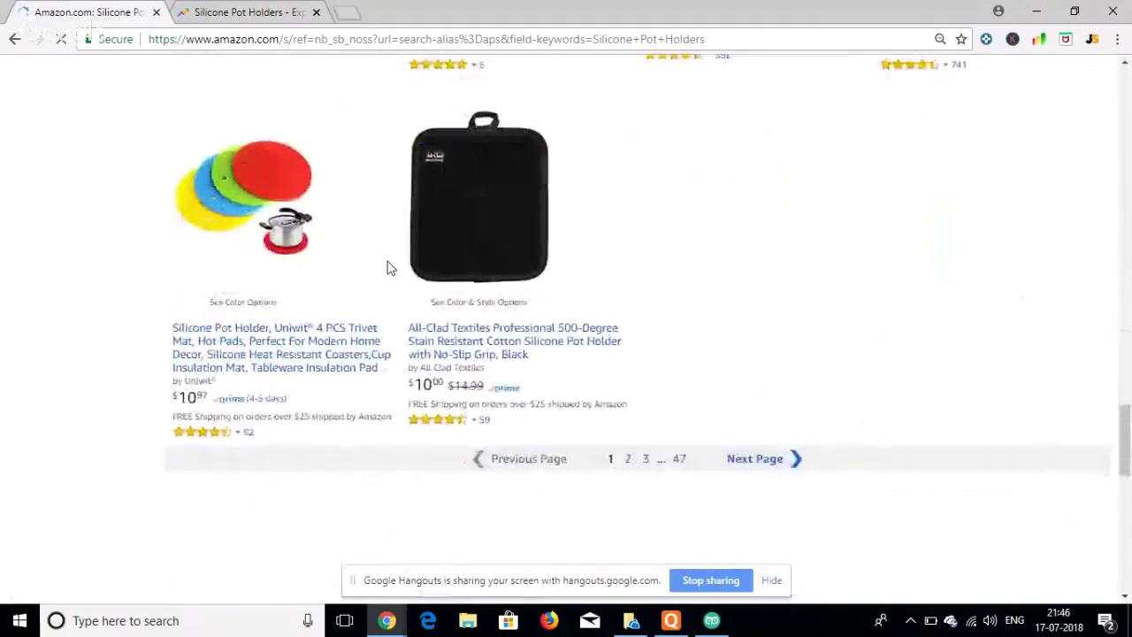
pyautogui.scroll(20, 389, 268)
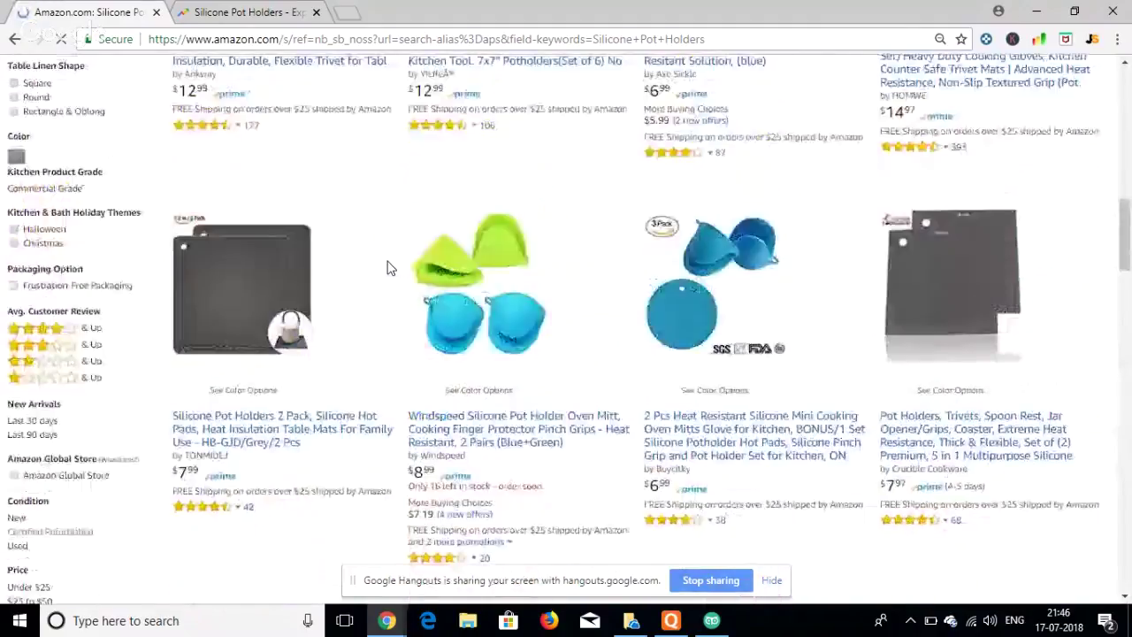
pyautogui.scroll(-7, 389, 268)
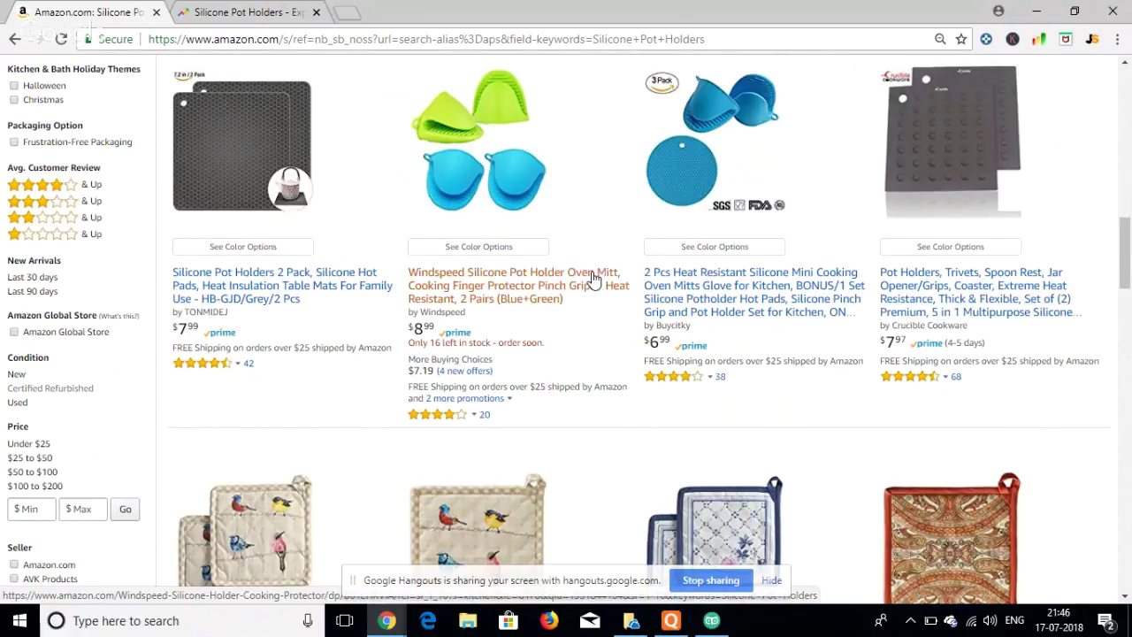
pyautogui.scroll(5, 518, 215)
pyautogui.scroll(5, 519, 215)
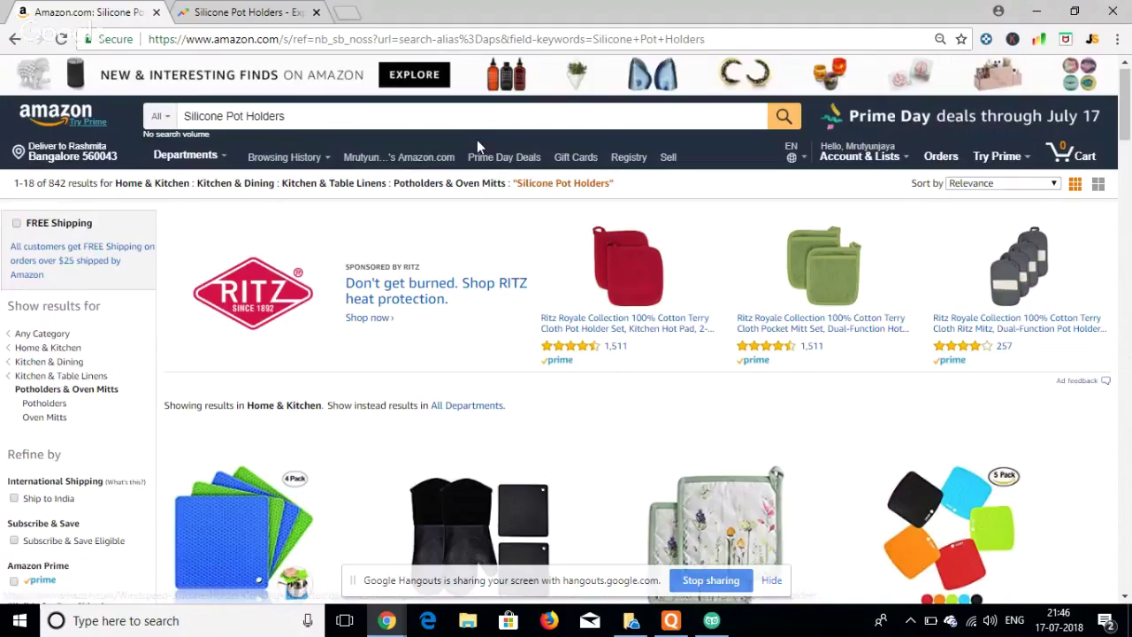
# - Search Amazon for "oven mitt" and look through the first results
pyautogui.tripleClick(333, 88)
pyautogui.write('o')
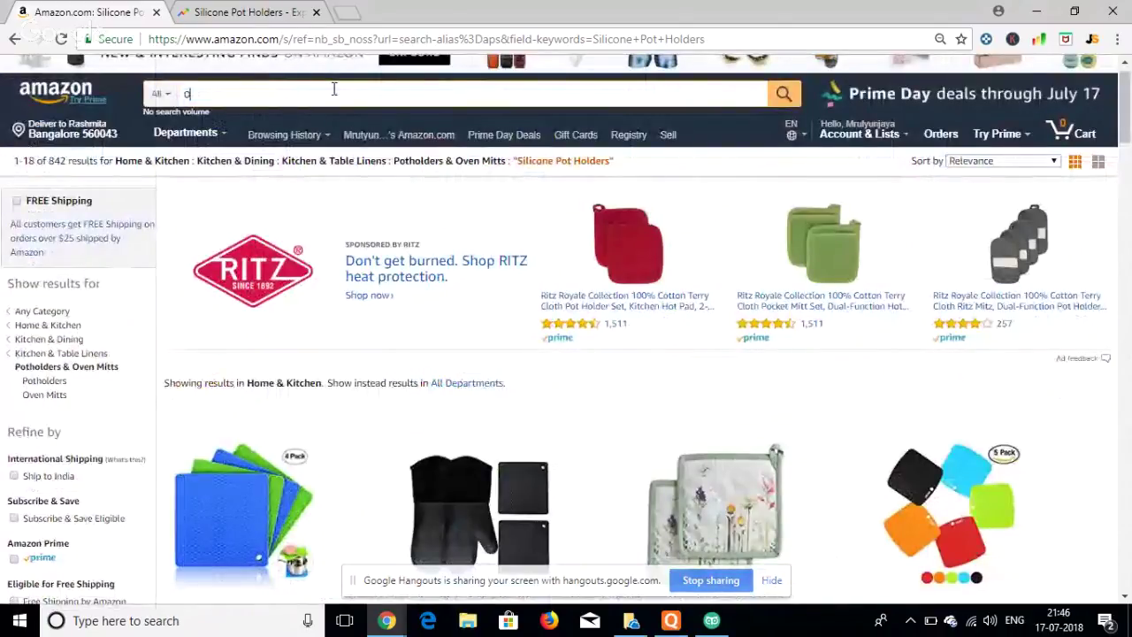
pyautogui.write('ven mitt')
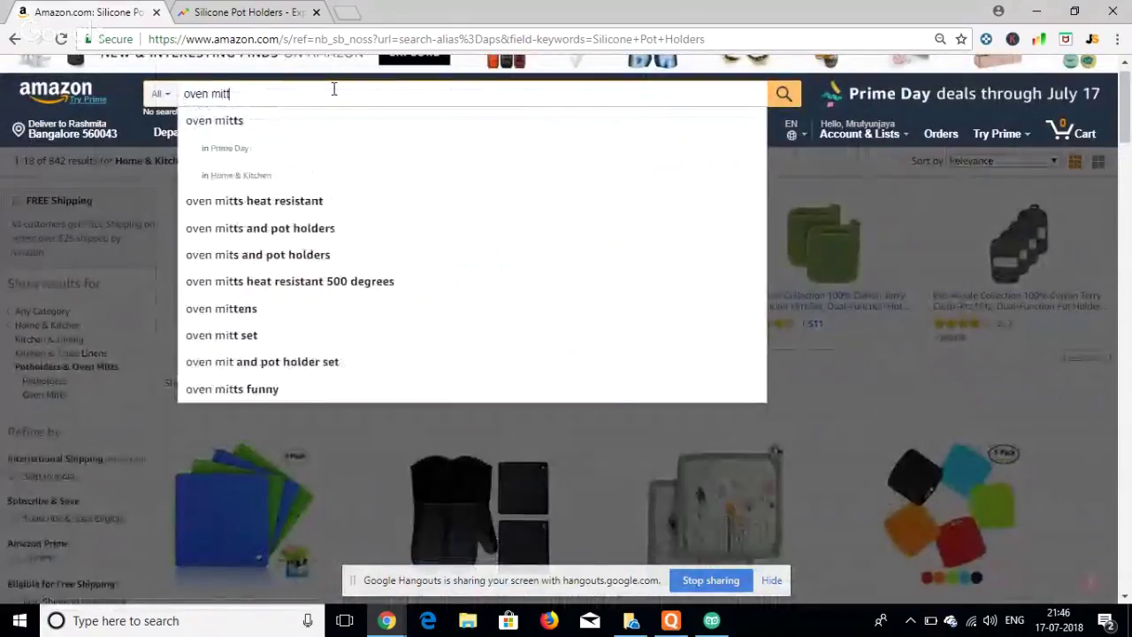
pyautogui.press('Return')
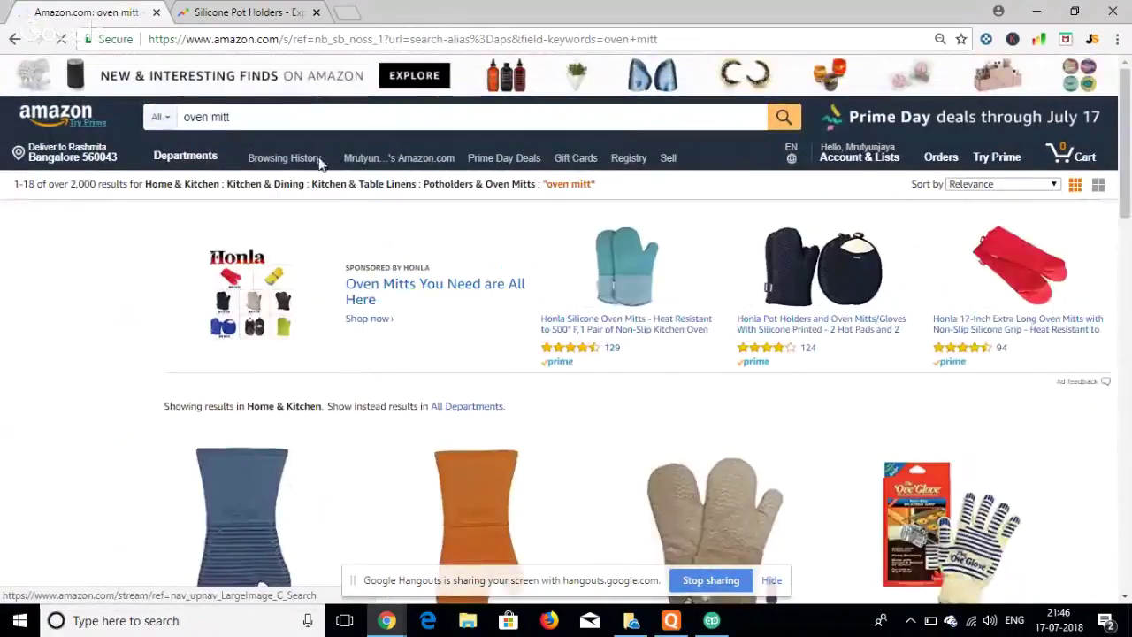
pyautogui.scroll(-5, 508, 431)
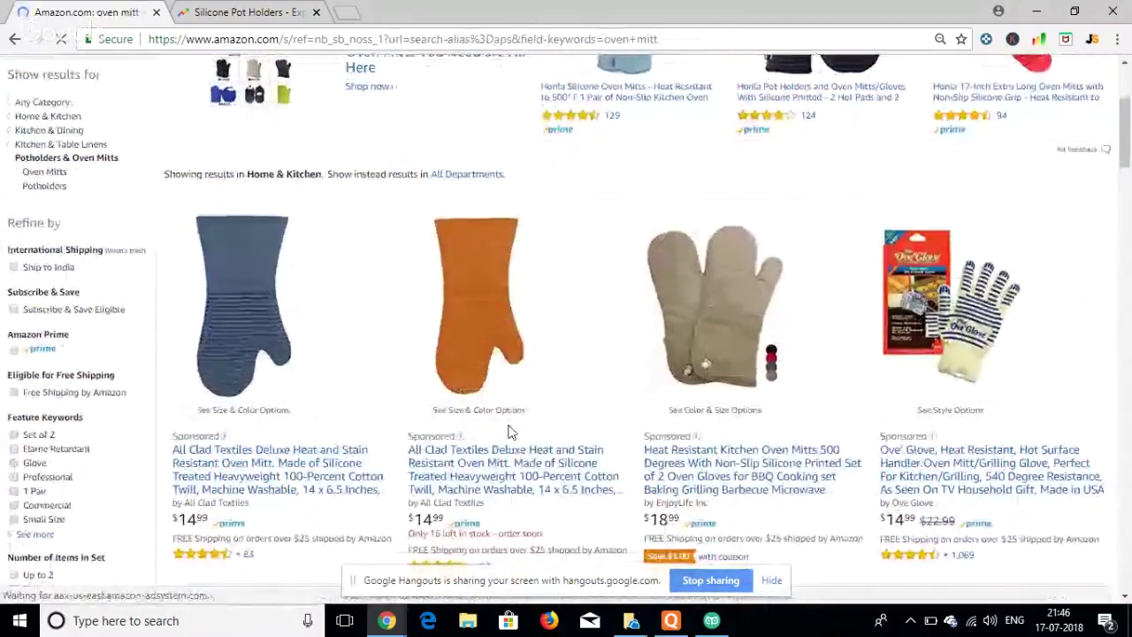
pyautogui.scroll(-3, 510, 431)
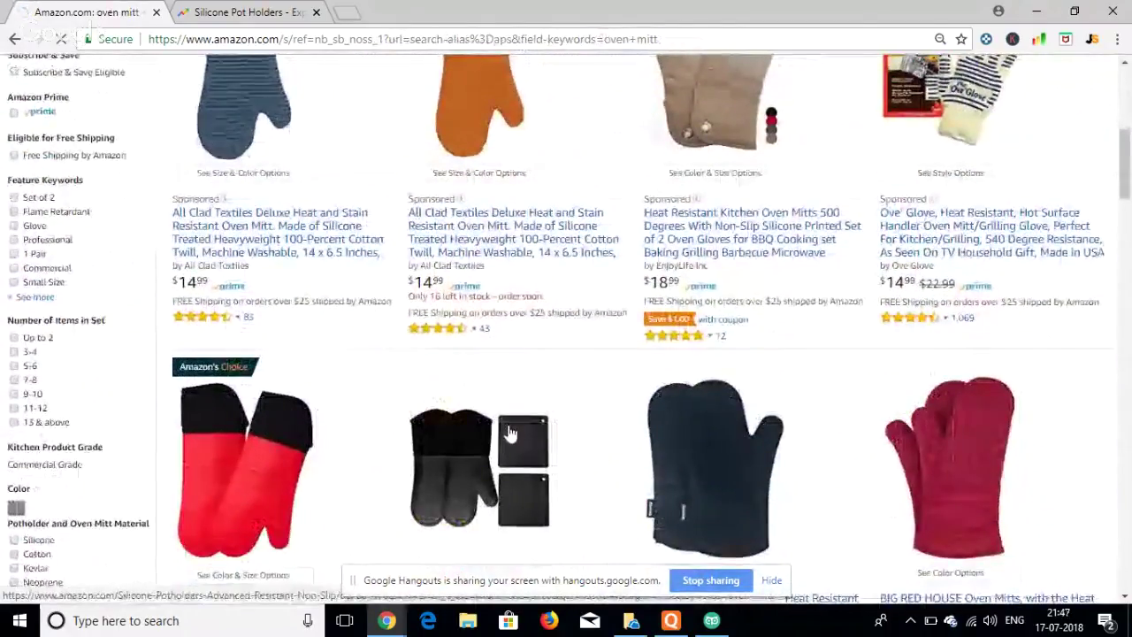
pyautogui.scroll(-5, 509, 432)
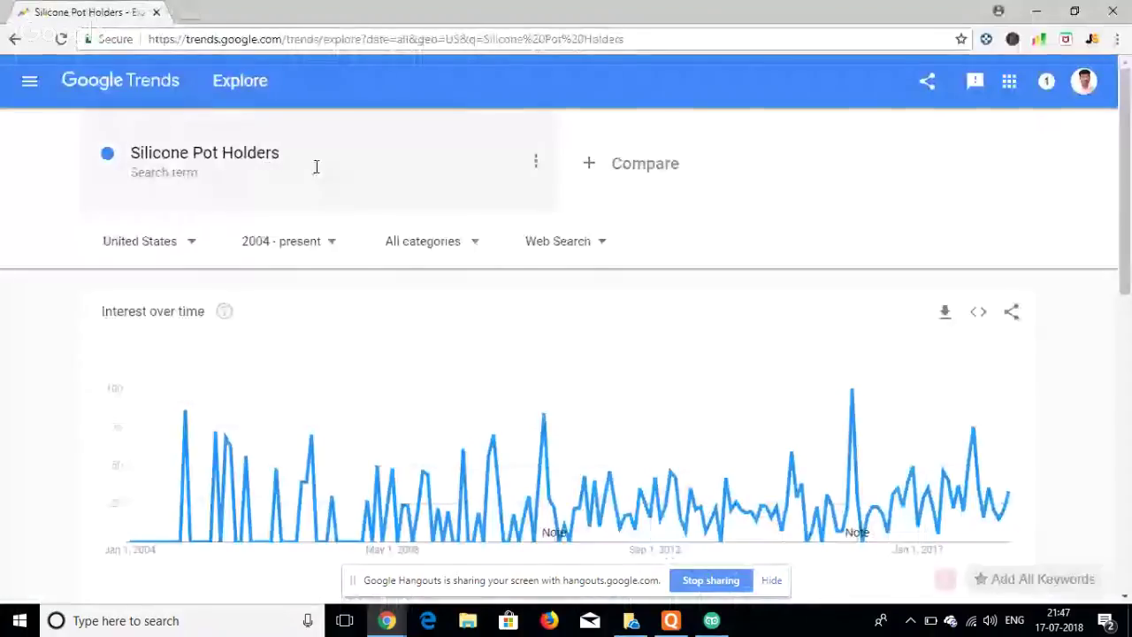
# - Replace the Google Trends search term with "oven mitts" and explore its interest over time
pyautogui.click(258, 152)
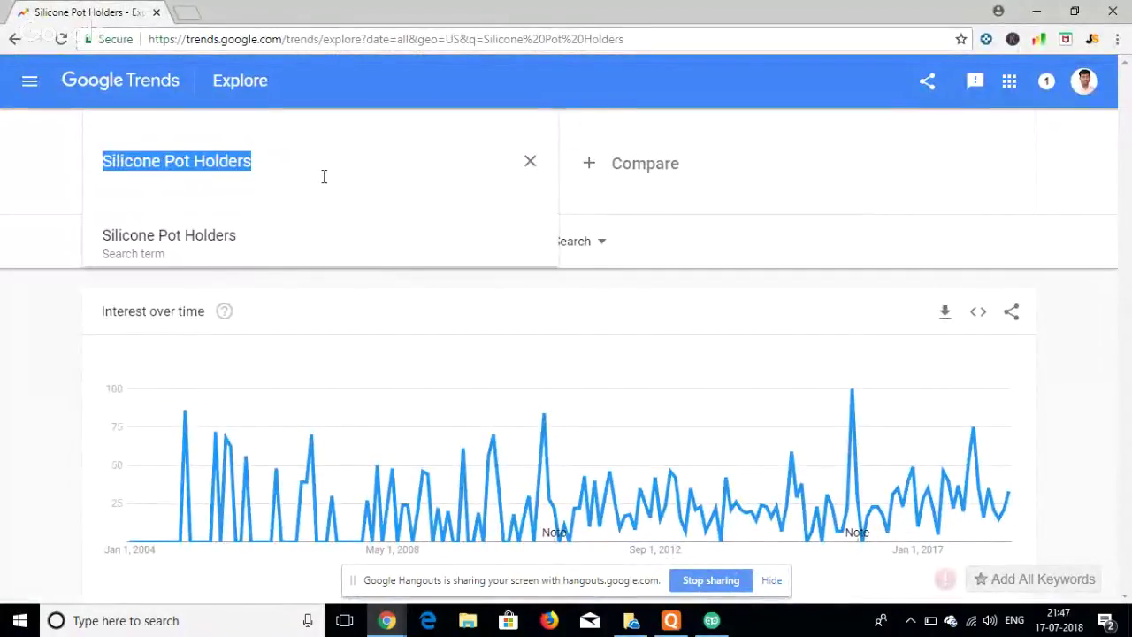
pyautogui.press('End')
pyautogui.hotkey('ctrl', 'BackSpace')
pyautogui.write('o')
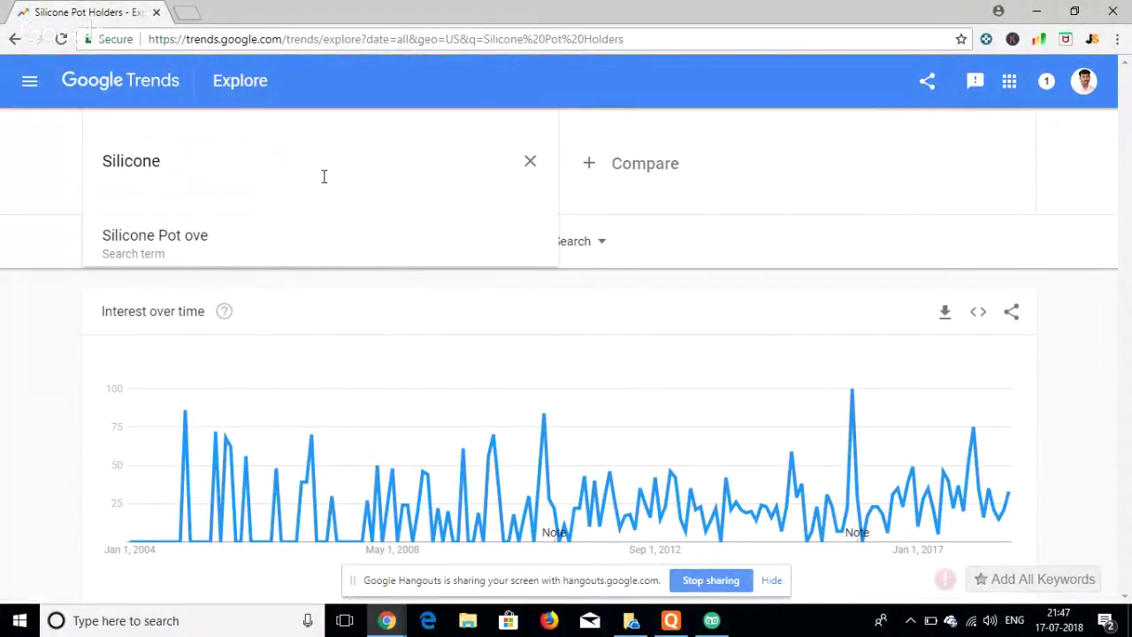
pyautogui.hotkey('ctrl', 'BackSpace')
pyautogui.write('onv')
pyautogui.press('BackSpace')
pyautogui.press('BackSpace')
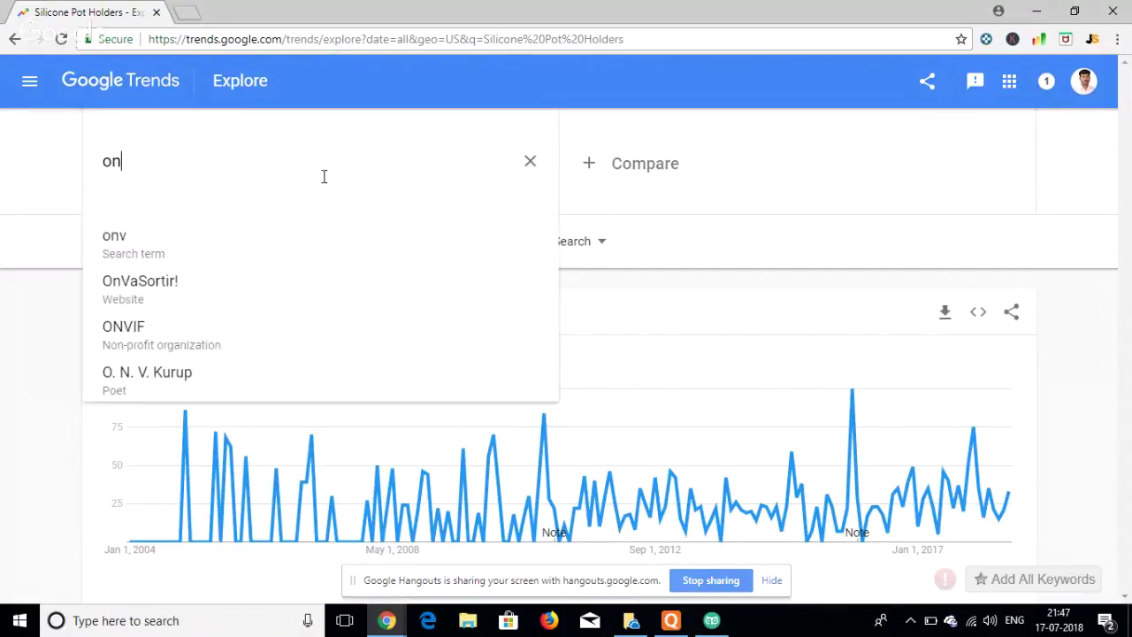
pyautogui.write('ven mit')
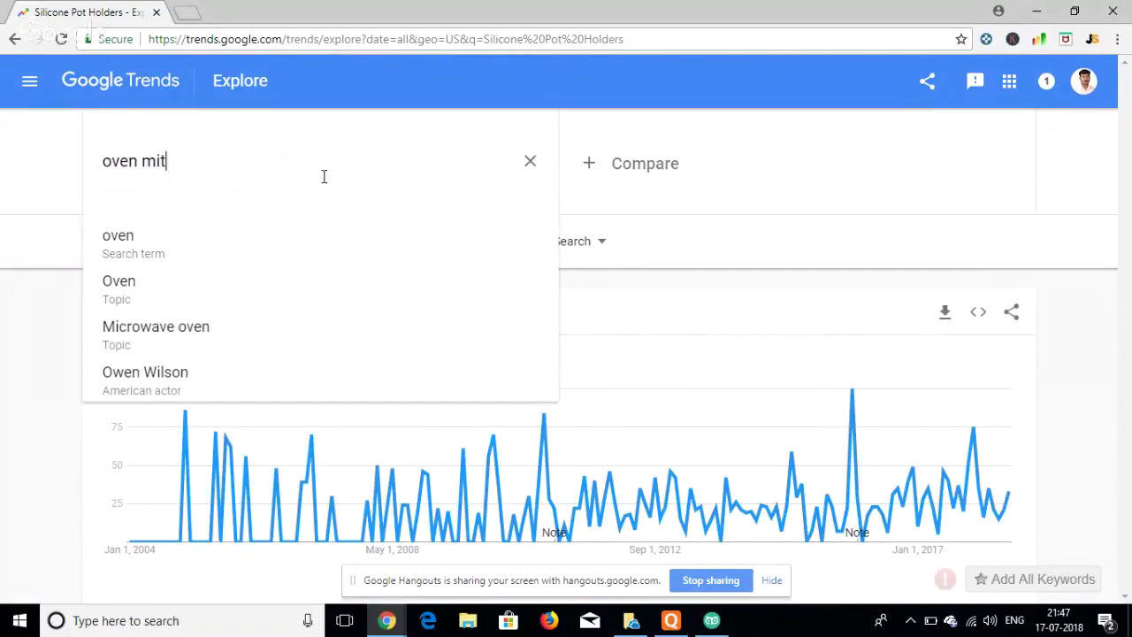
pyautogui.write('sts')
pyautogui.press('Return')
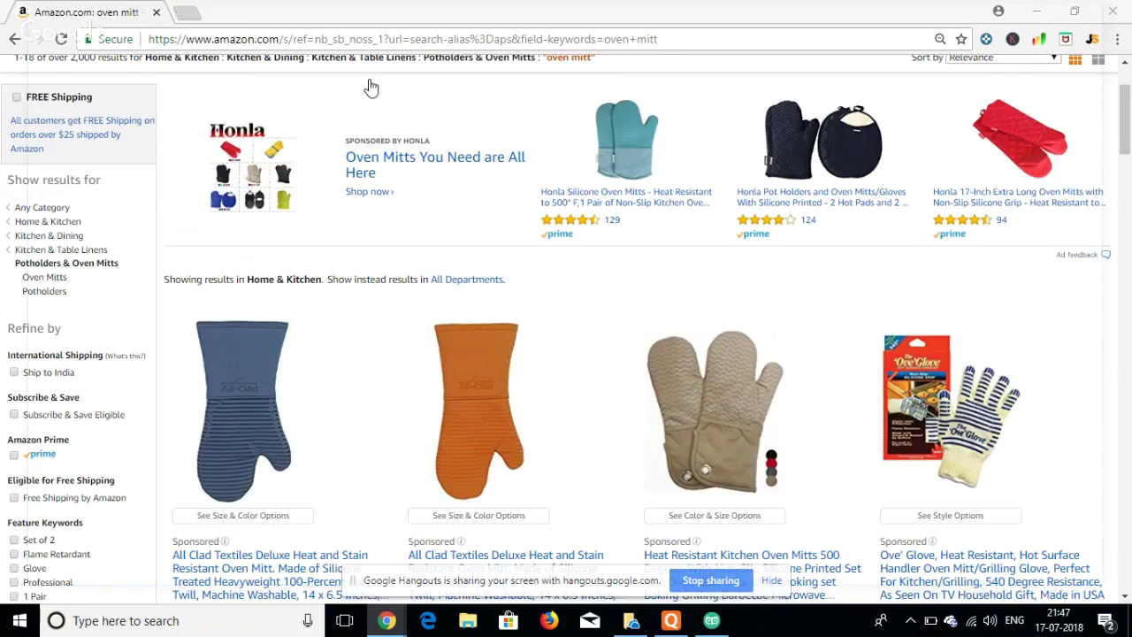
# - Open a new tab in the Amazon window and examine the oven mitt listings for prices, ratings and review counts
pyautogui.click(186, 12)
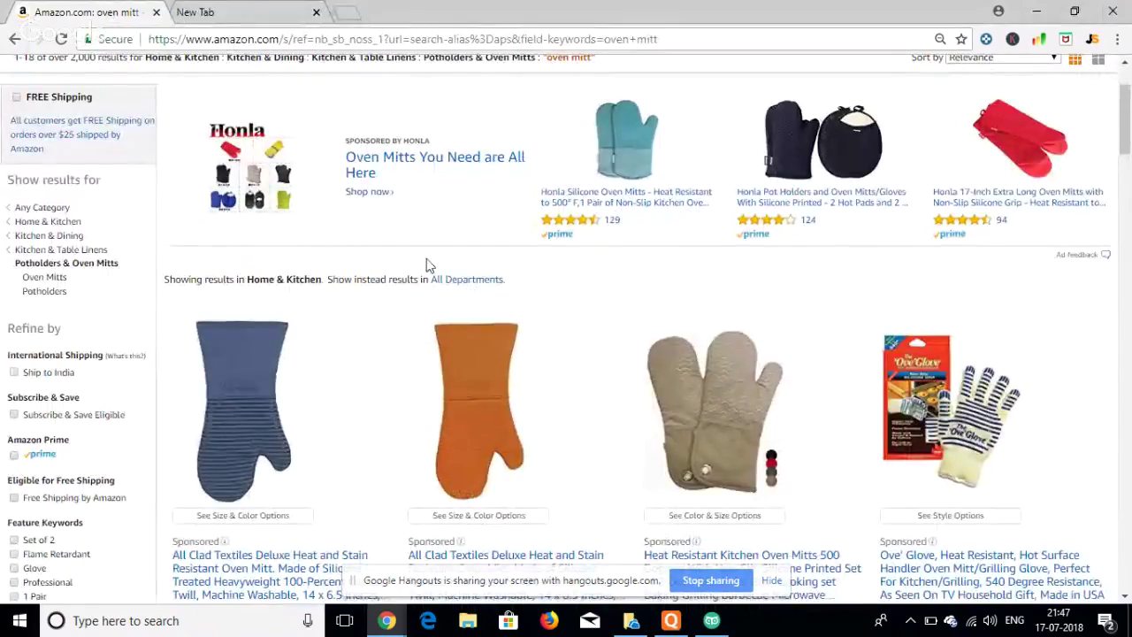
pyautogui.scroll(-5, 425, 265)
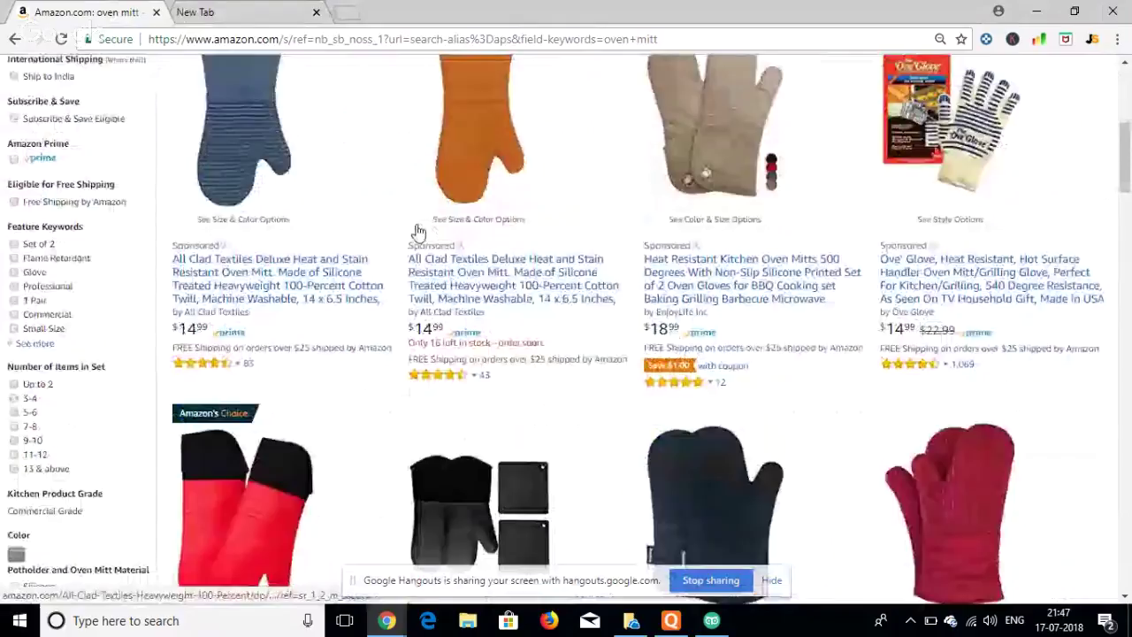
pyautogui.scroll(-5, 418, 231)
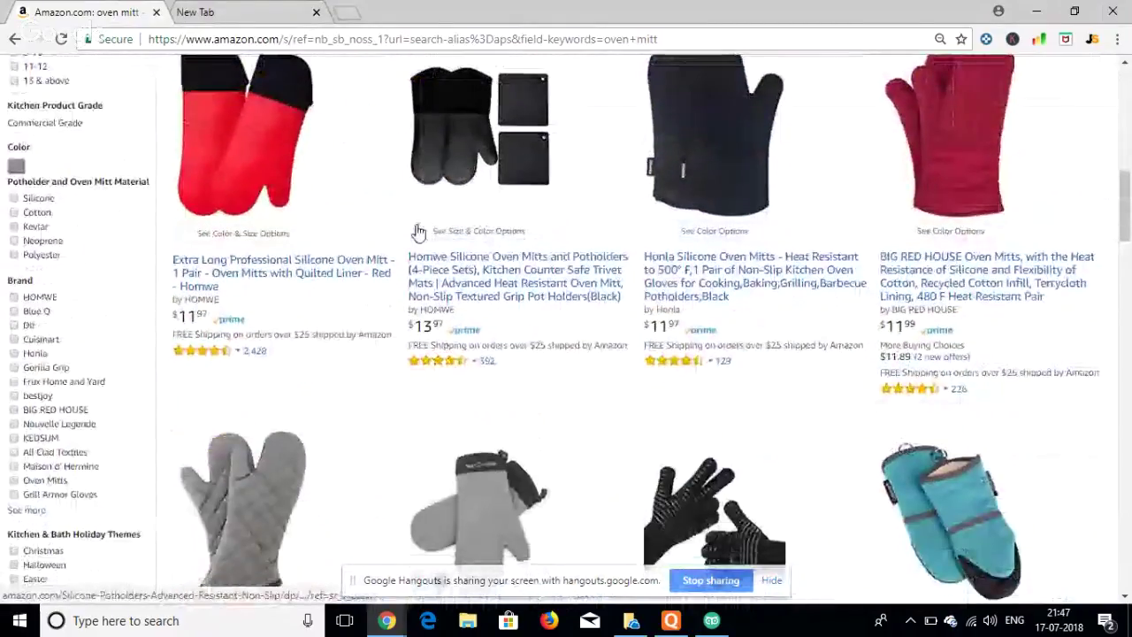
pyautogui.scroll(-2, 418, 232)
pyautogui.scroll(-3, 466, 344)
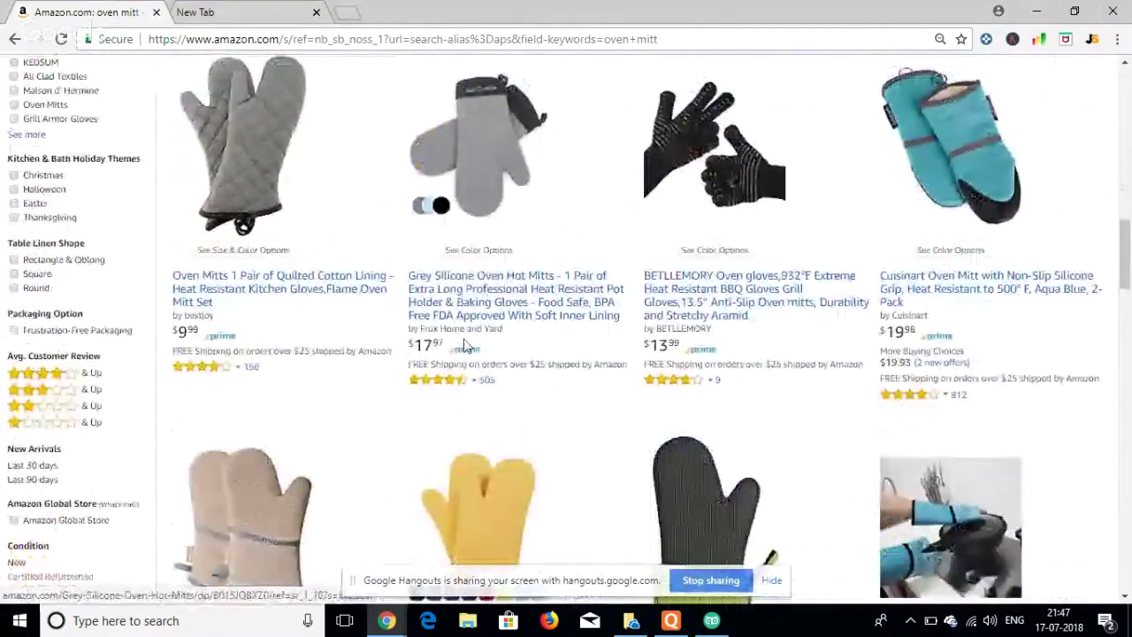
pyautogui.scroll(-3, 466, 345)
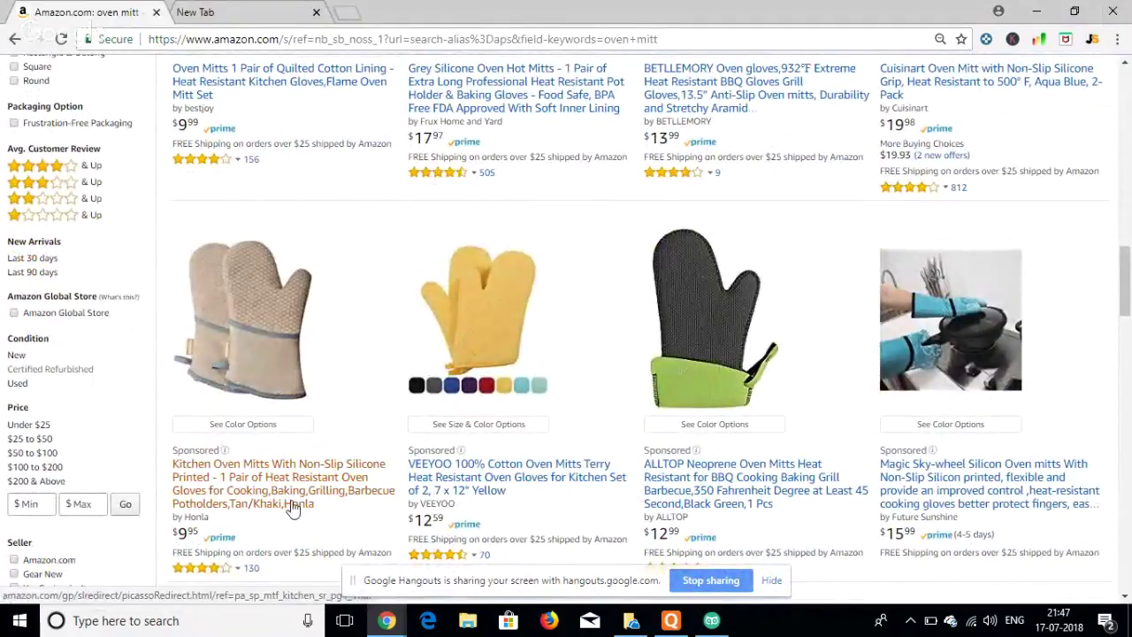
pyautogui.scroll(-1, 383, 507)
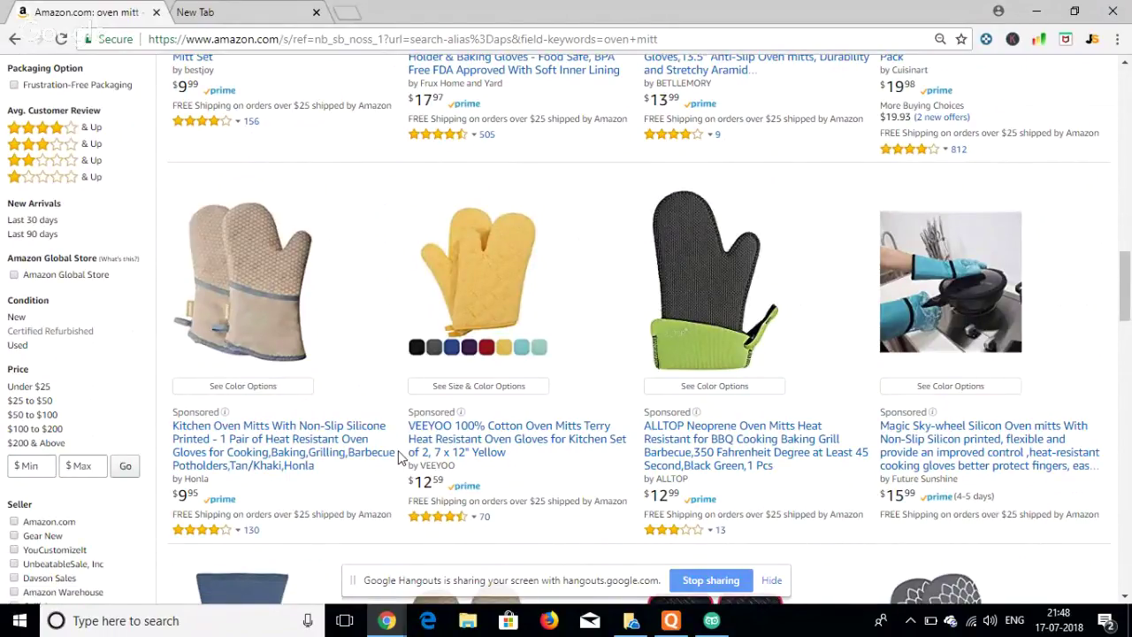
pyautogui.scroll(-1, 581, 471)
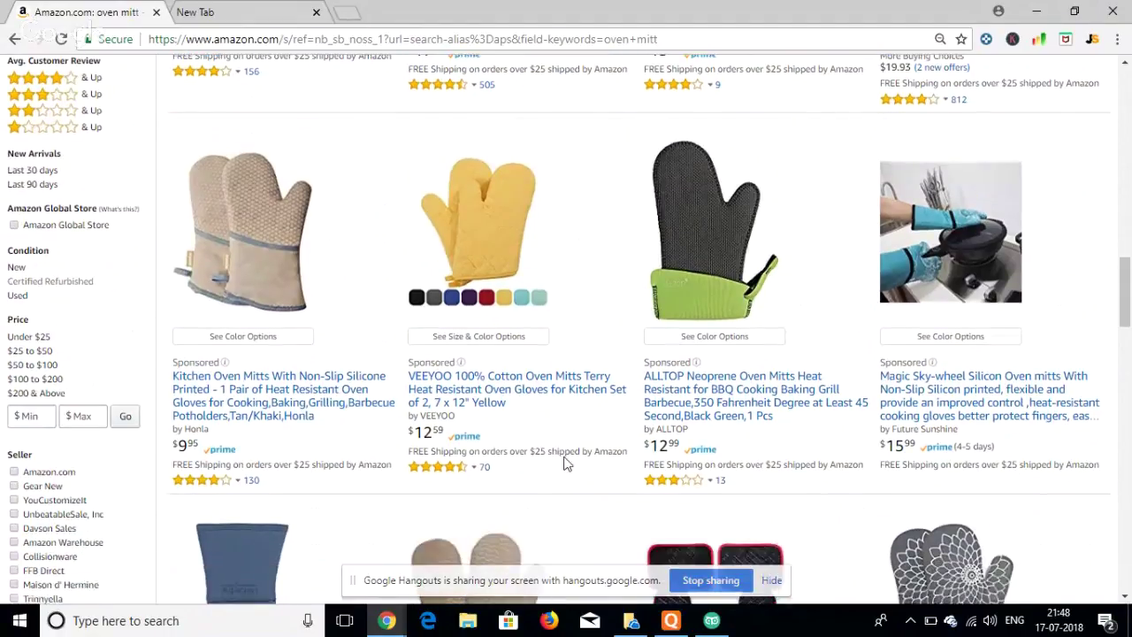
pyautogui.scroll(-5, 593, 505)
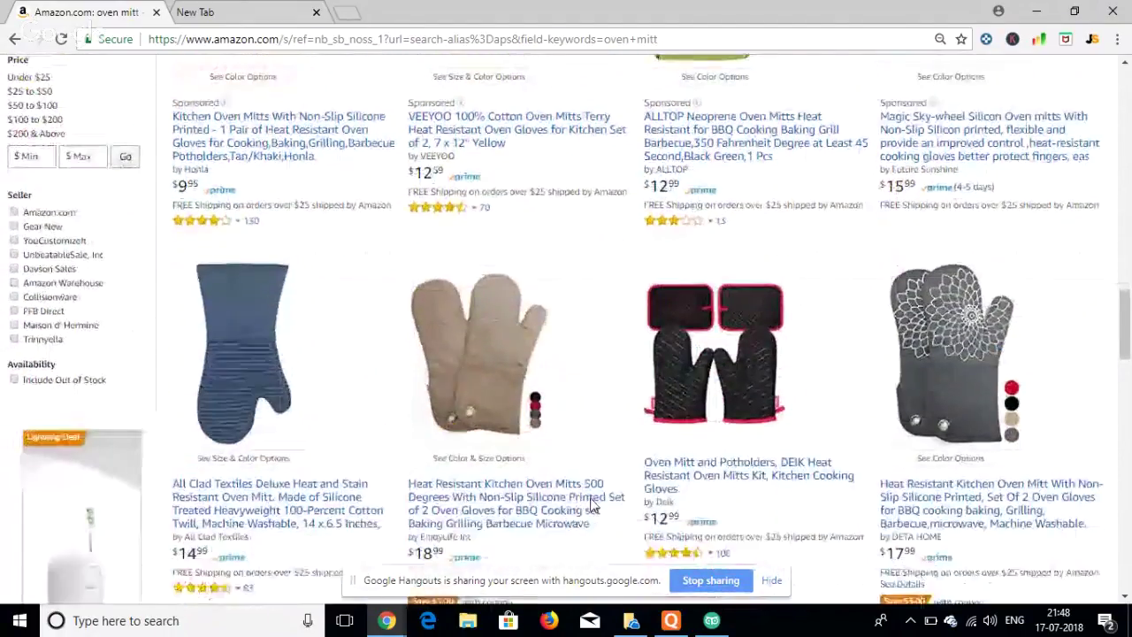
pyautogui.scroll(-5, 593, 505)
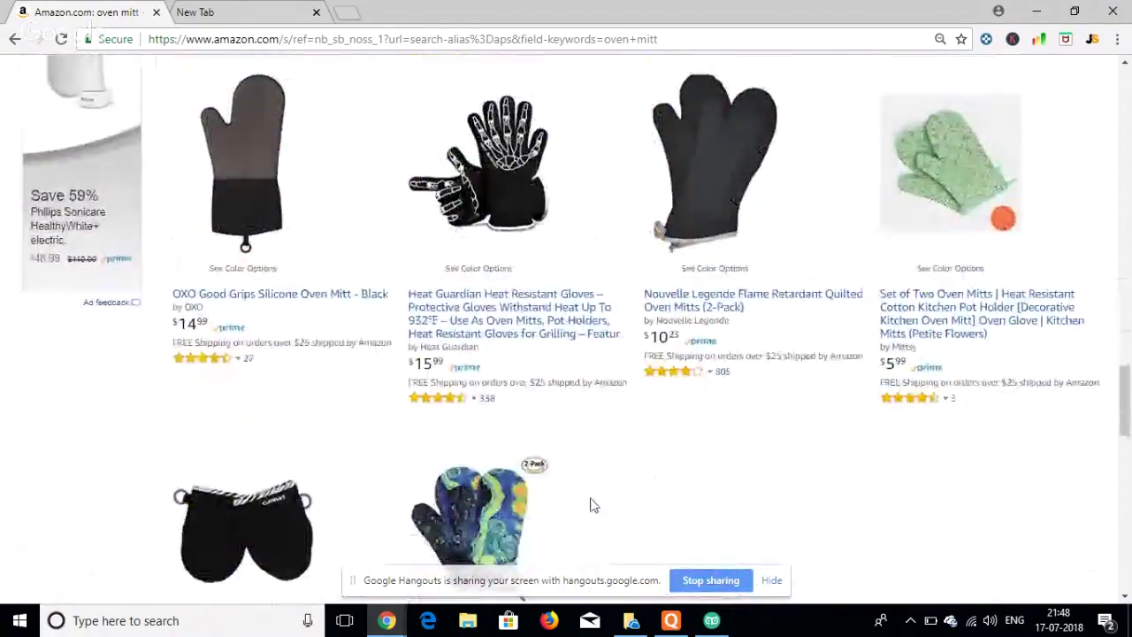
pyautogui.scroll(-3, 593, 505)
pyautogui.scroll(20, 593, 505)
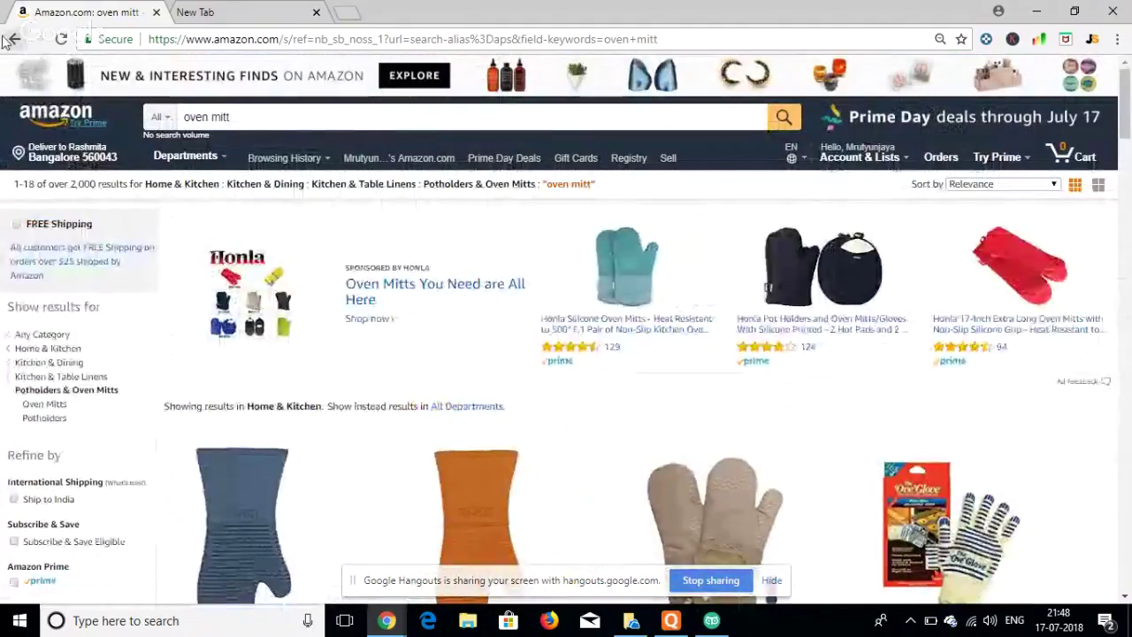
# - Go back to the Silicone Pot Holders results on Amazon and check the listing titles for related keywords
pyautogui.scroll(-5, 401, 302)
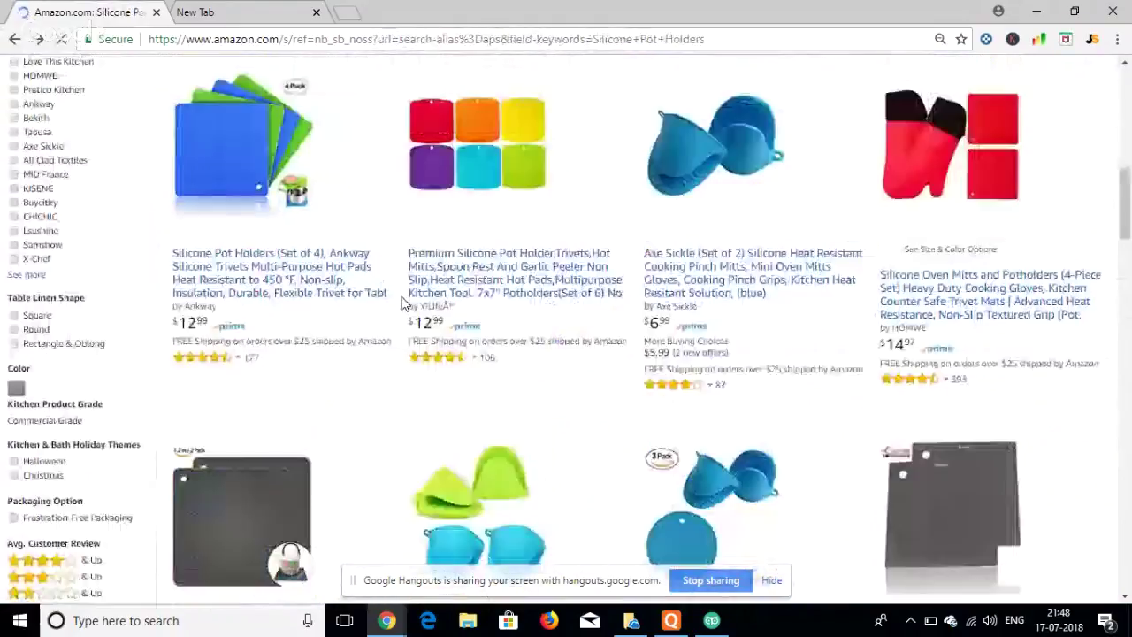
pyautogui.scroll(-3, 475, 286)
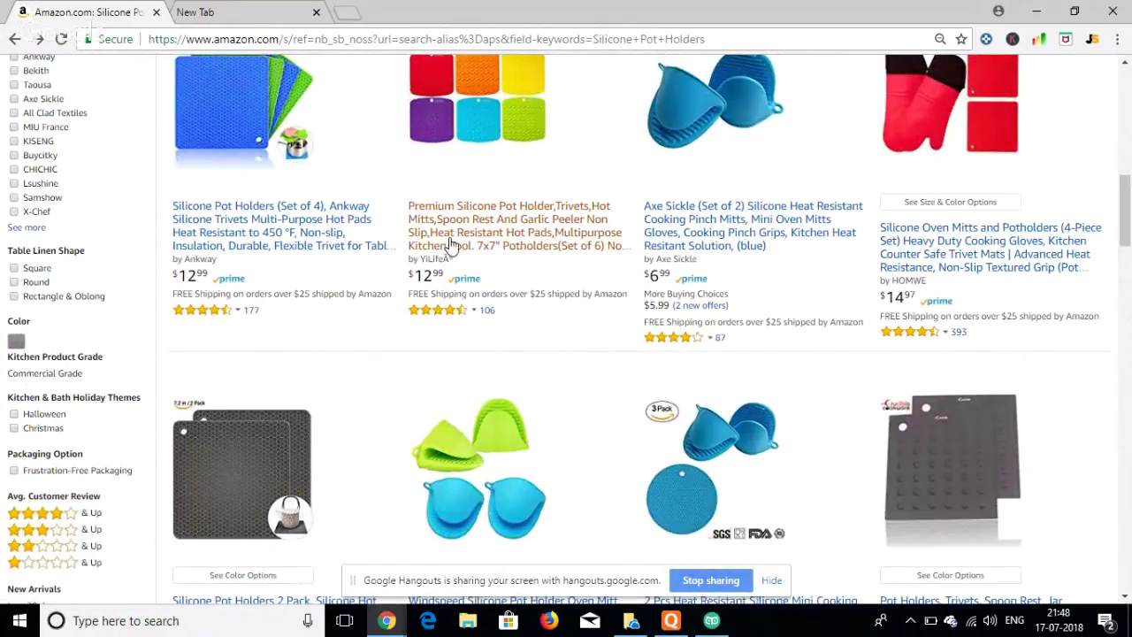
pyautogui.scroll(5, 537, 278)
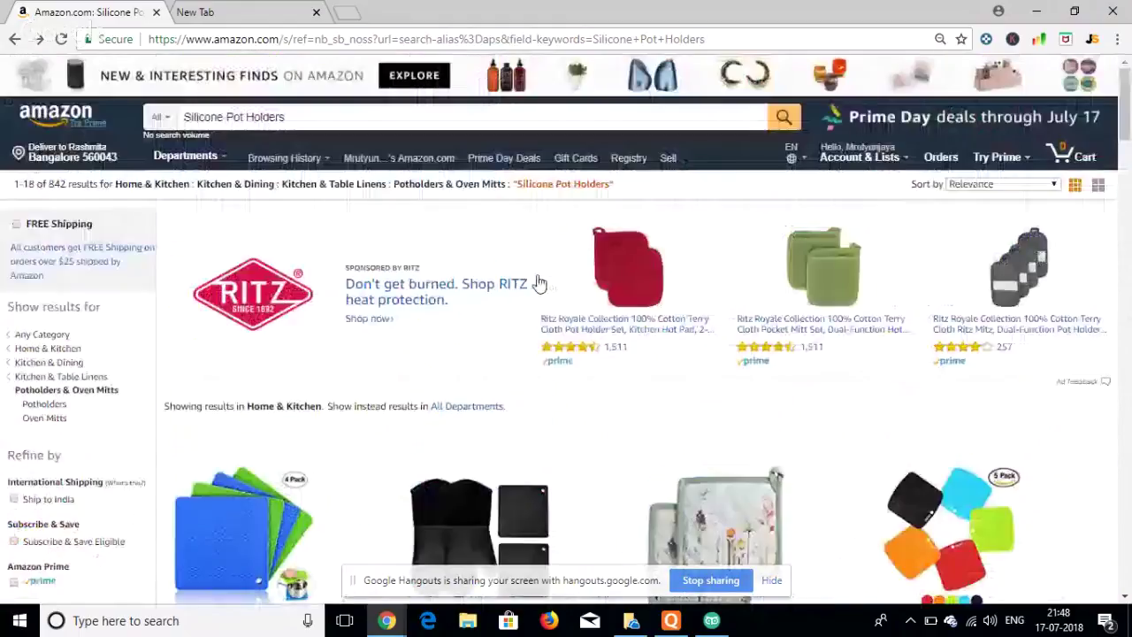
# - Search Amazon for the suggested keyword "heat resistant gloves" and glance through the results
pyautogui.tripleClick(291, 116)
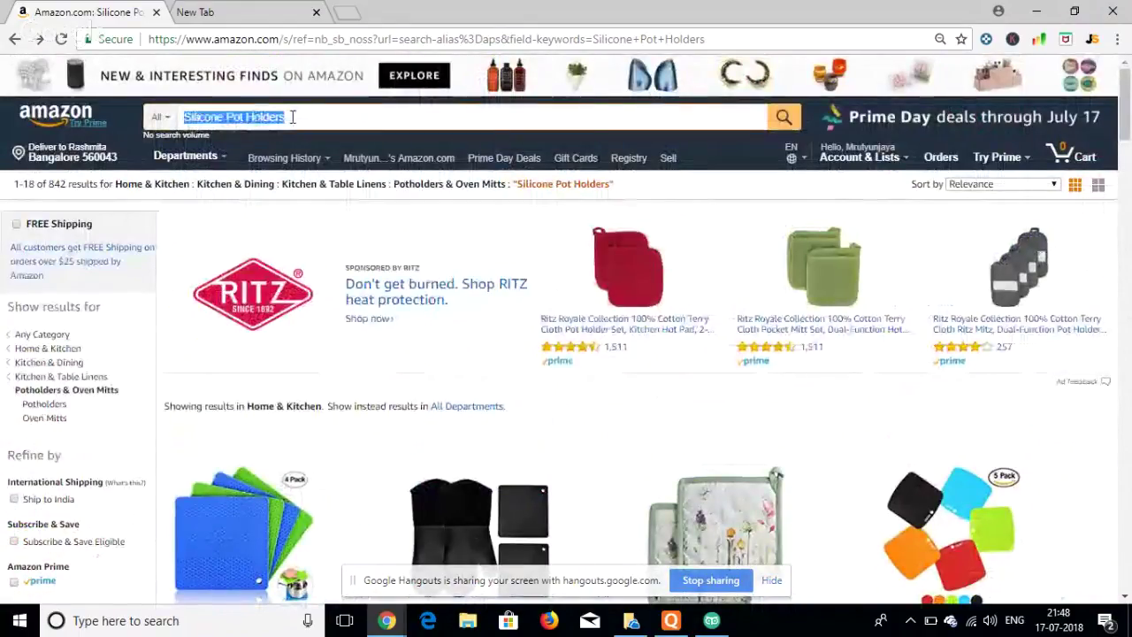
pyautogui.write('heat resi')
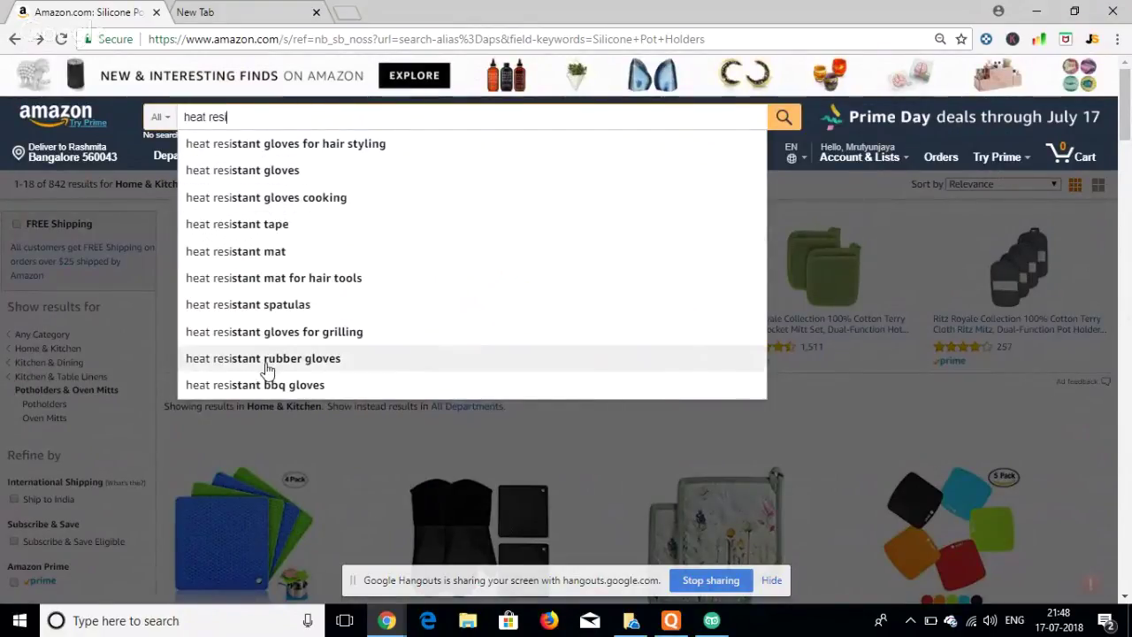
pyautogui.click(276, 177)
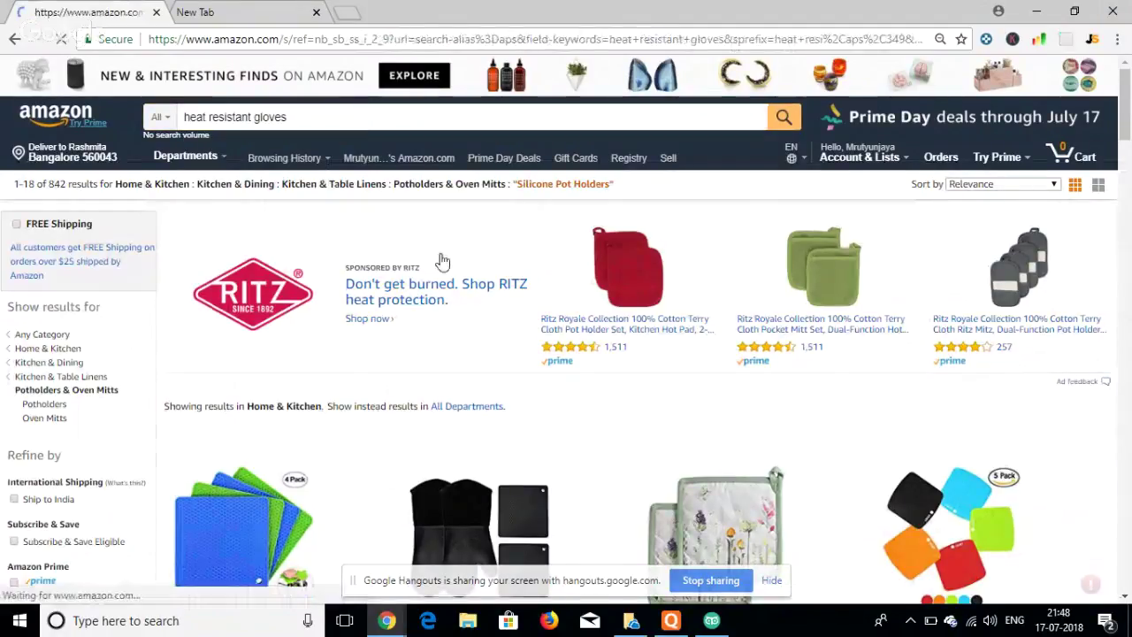
pyautogui.scroll(-4, 442, 259)
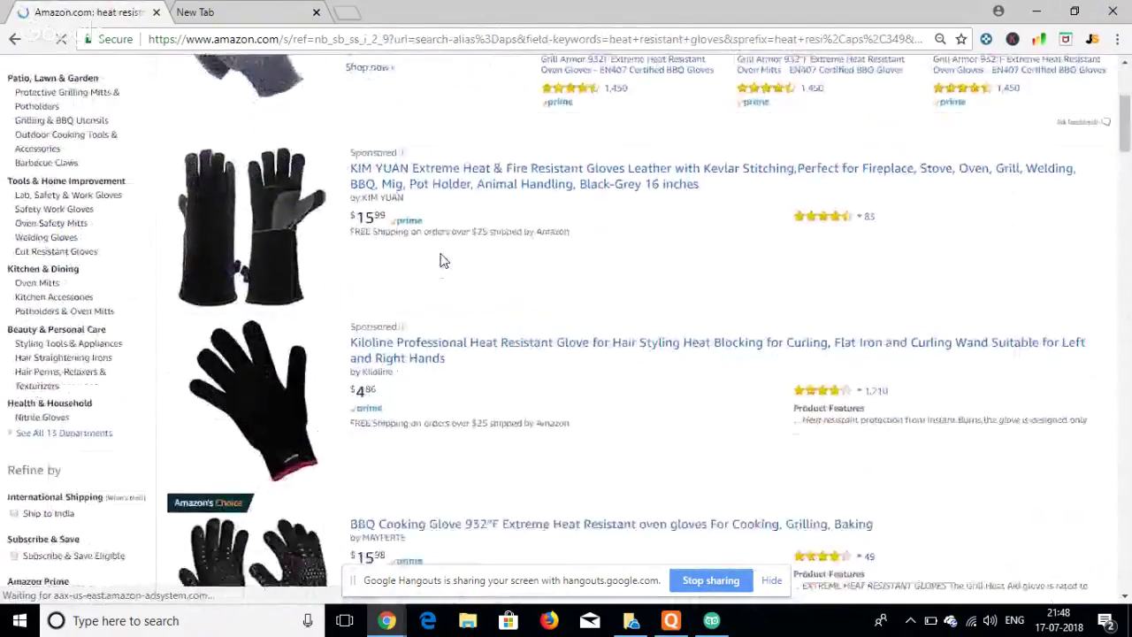
pyautogui.scroll(4, 442, 260)
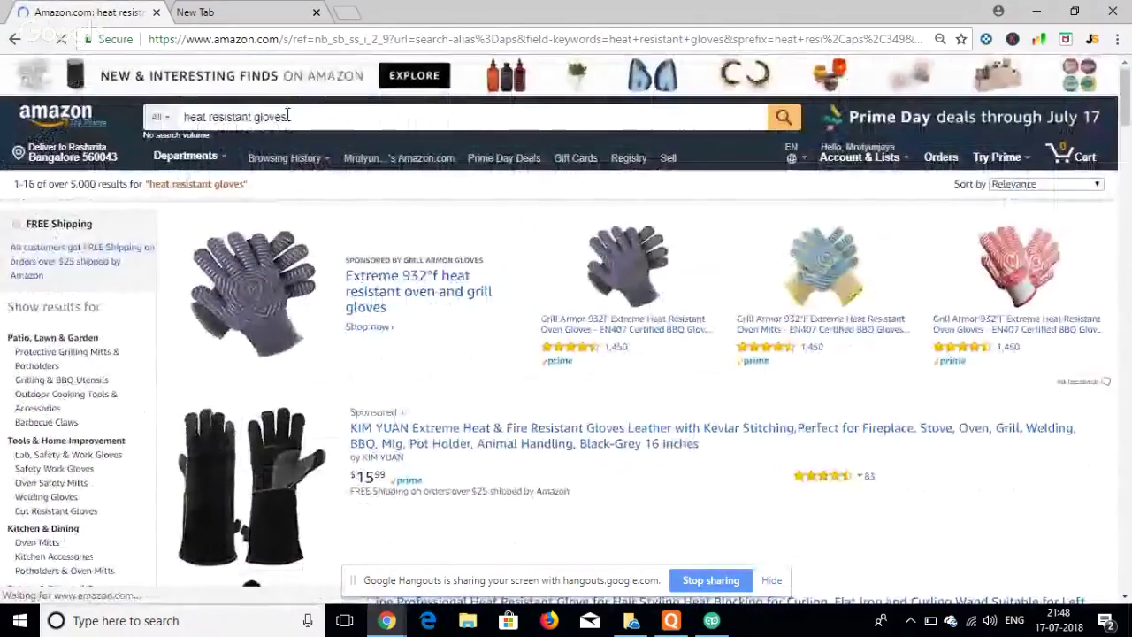
# - Copy the search term "heat resistant gloves" from Amazon and explore it in Google Trends in the other tab
pyautogui.doubleClick(287, 116)
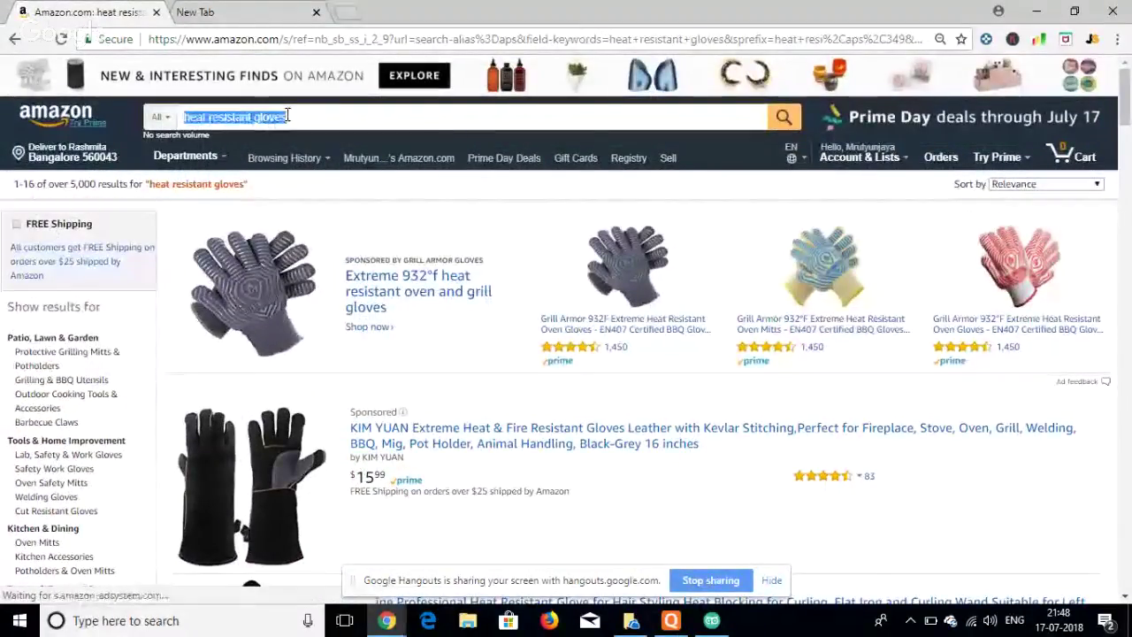
pyautogui.click(239, 13)
pyautogui.write('goo')
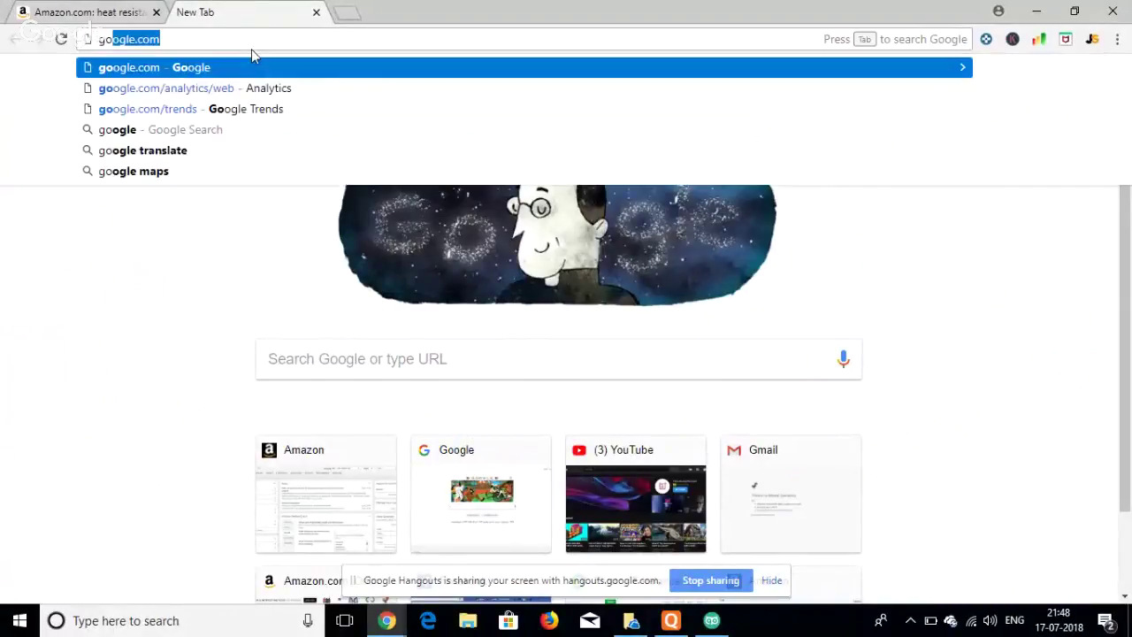
pyautogui.click(217, 109)
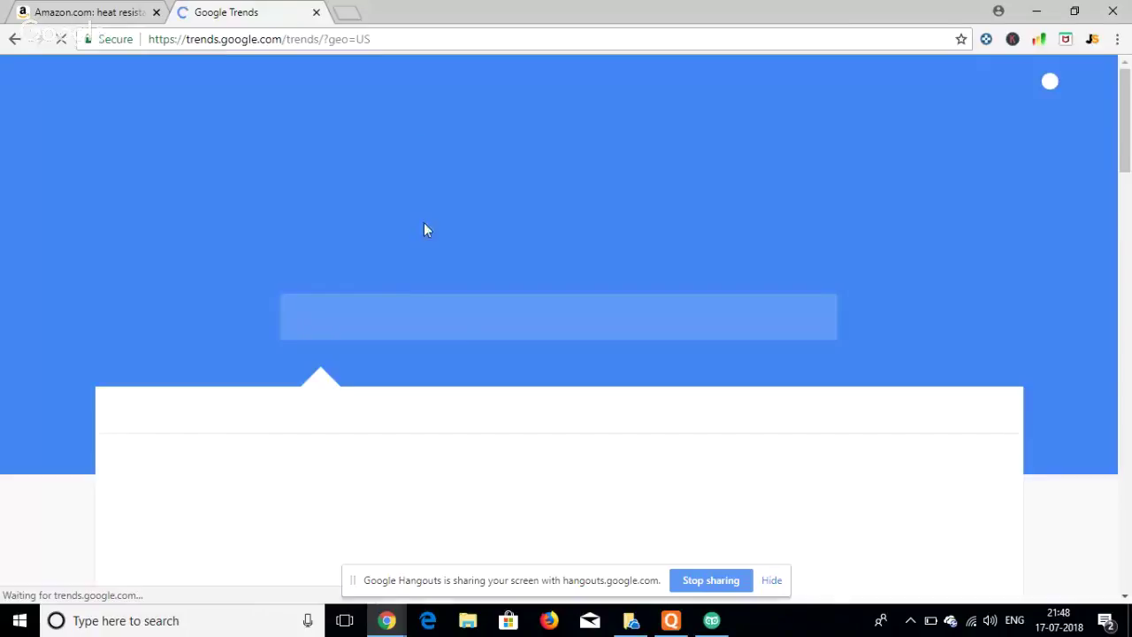
pyautogui.click(346, 325)
pyautogui.write('heat resistant gloves')
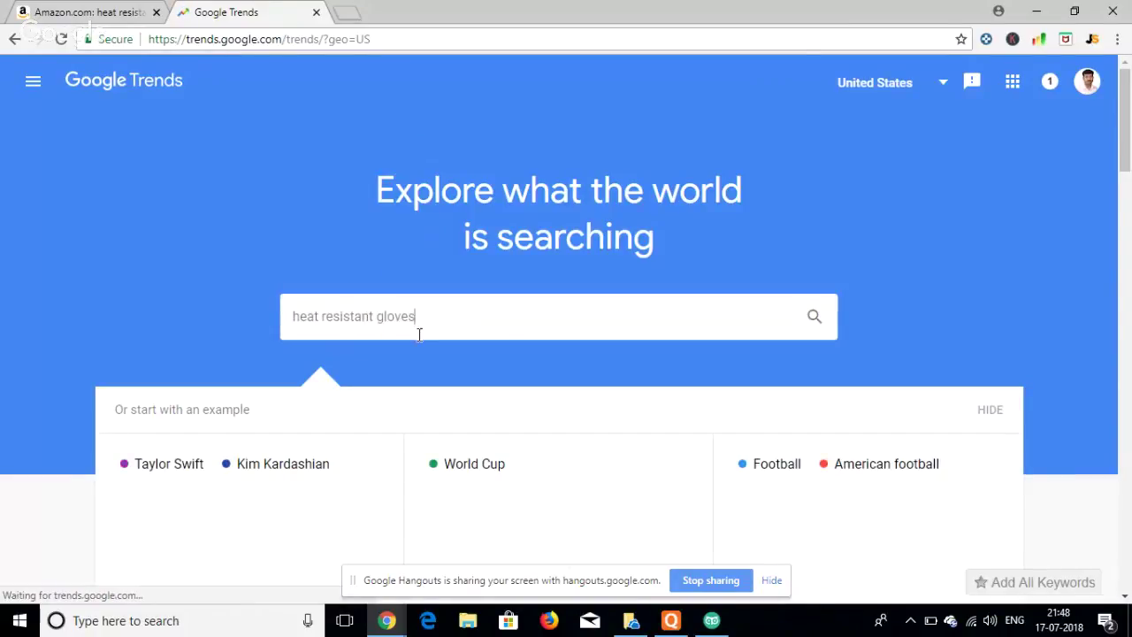
pyautogui.click(527, 372)
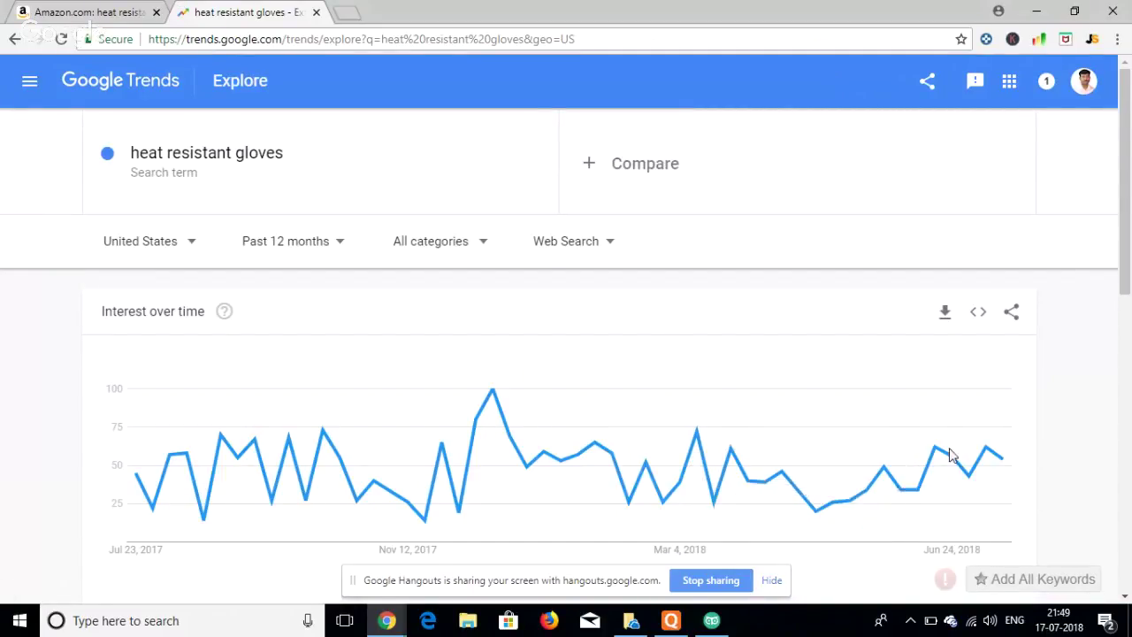
# - Check the latest interest value on the trend graph and change the time range to 2004 - present
pyautogui.moveTo(981, 466)
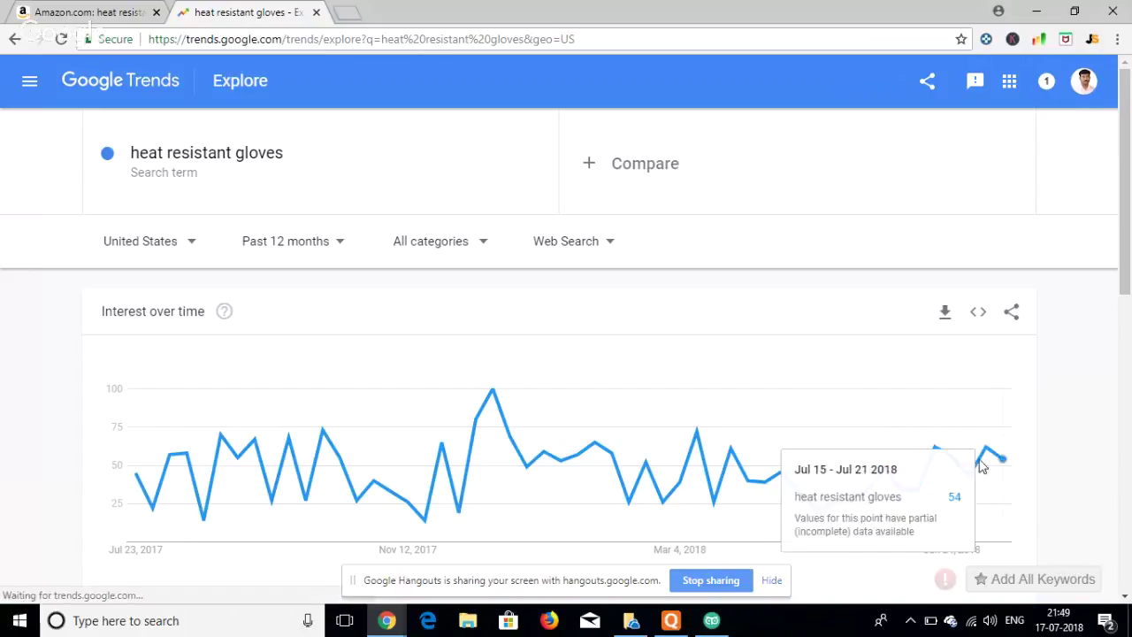
pyautogui.click(327, 257)
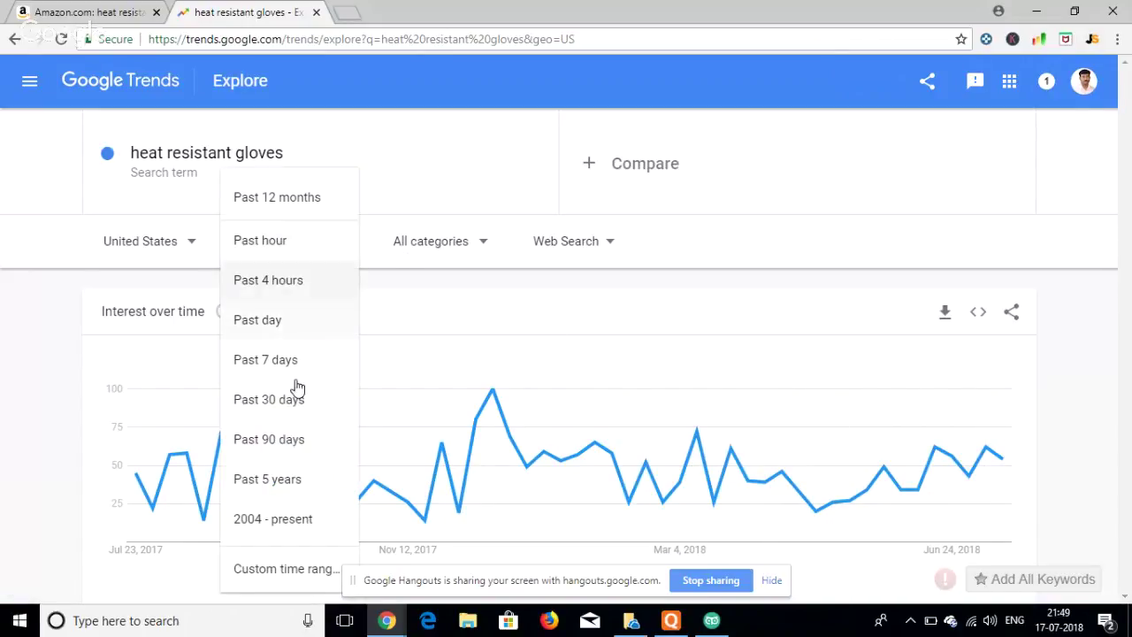
pyautogui.click(266, 520)
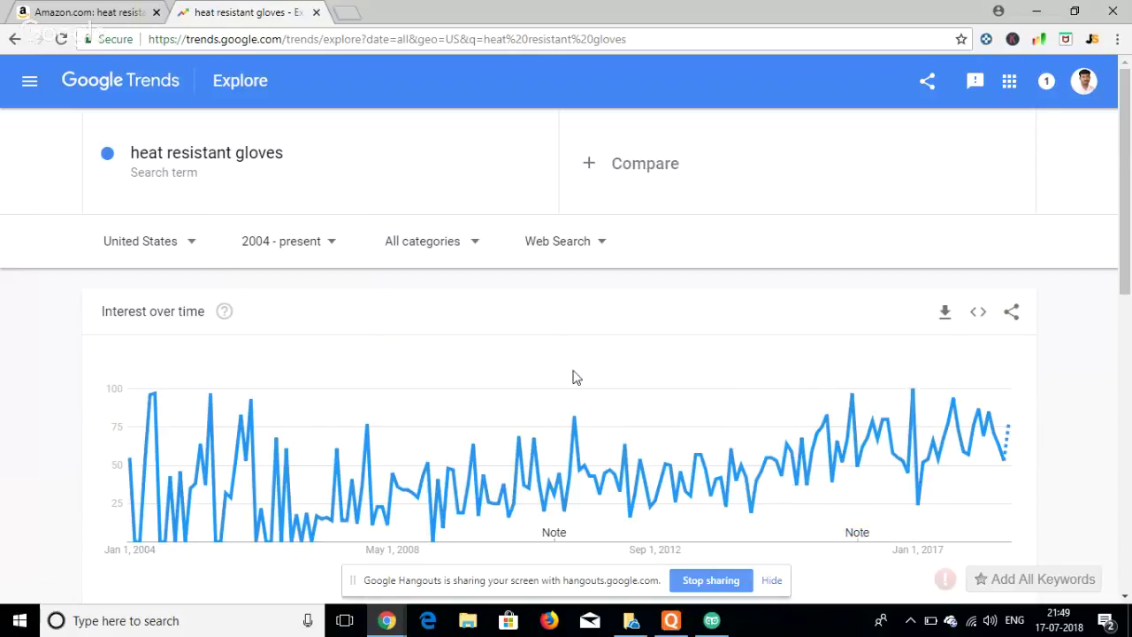
# - Return to Amazon, check the heat resistant gloves listing titles for related ideas, and search for "hair style"
pyautogui.click(109, 18)
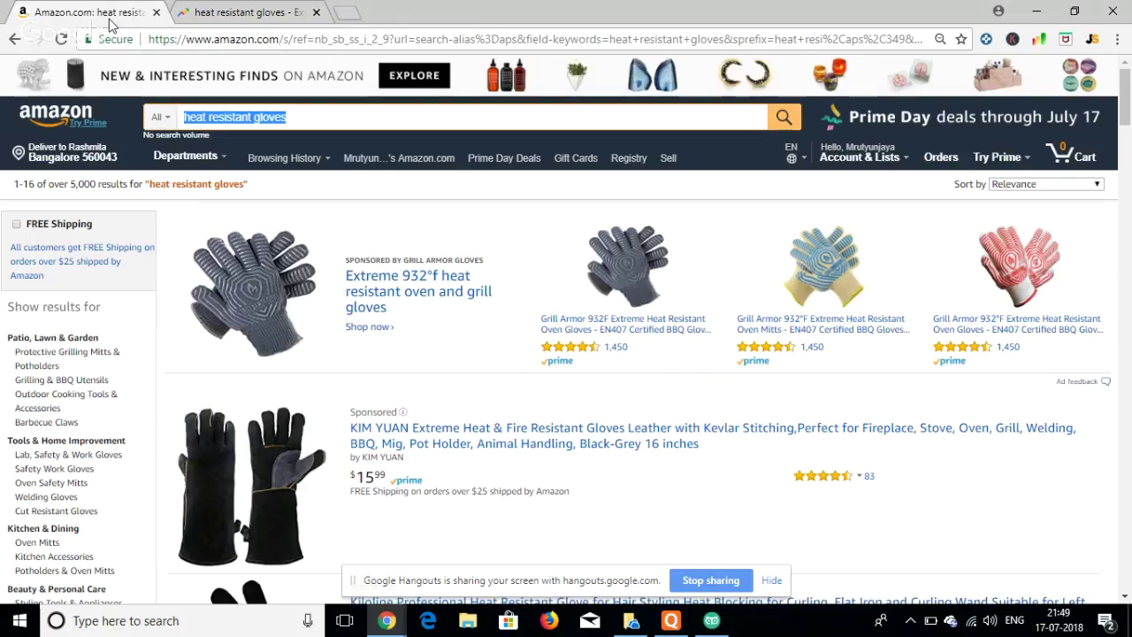
pyautogui.scroll(-4, 452, 316)
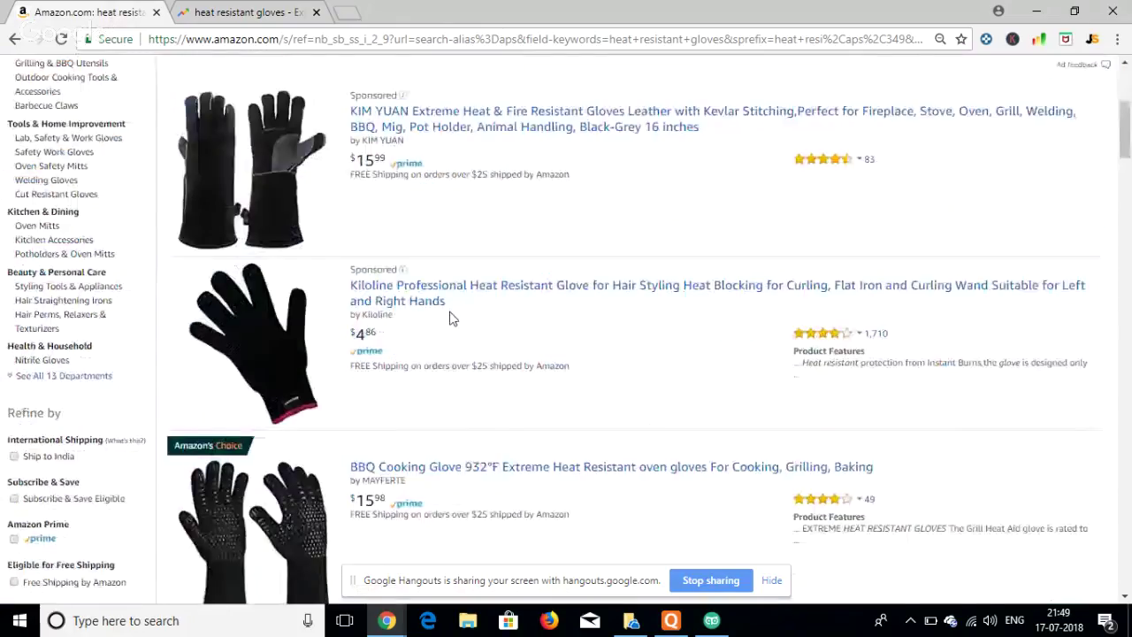
pyautogui.scroll(-3, 469, 346)
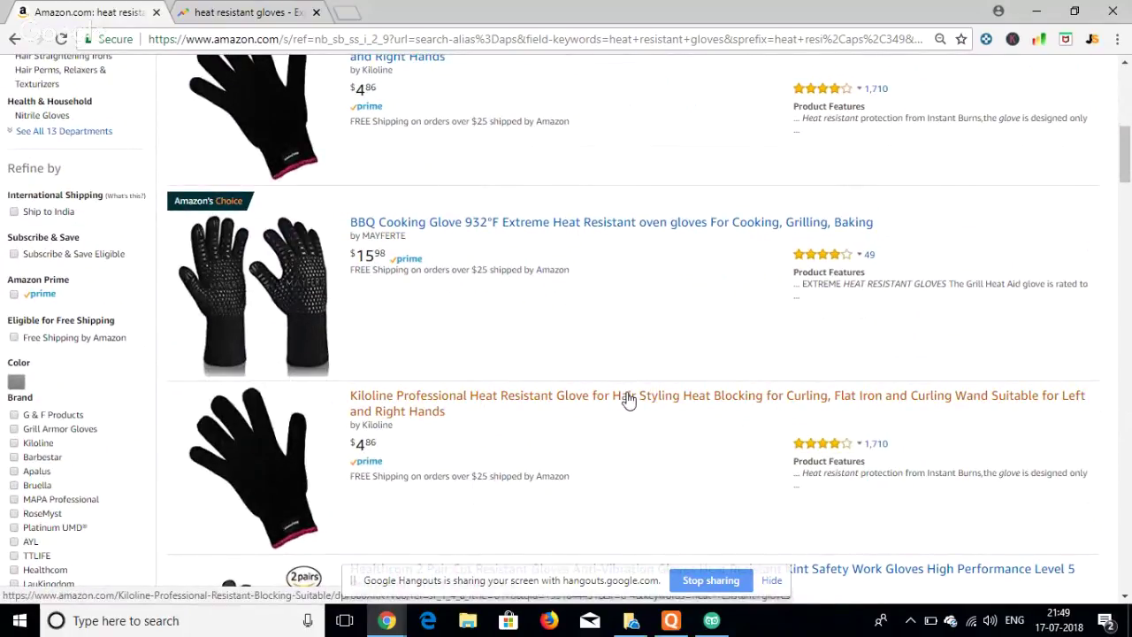
pyautogui.scroll(6, 629, 411)
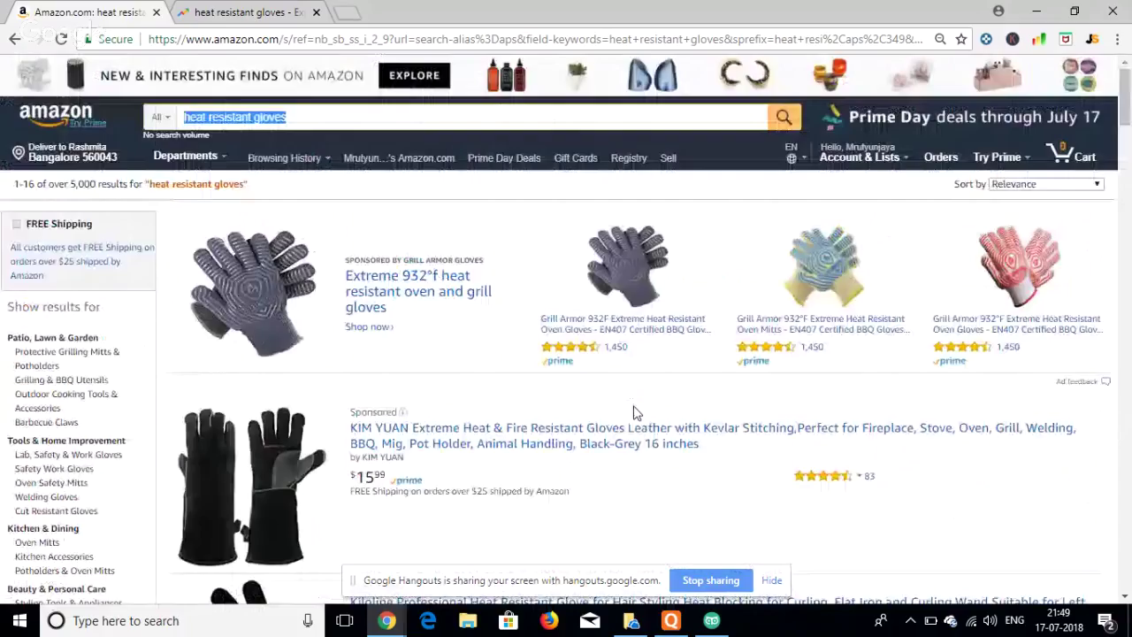
pyautogui.write('hair ')
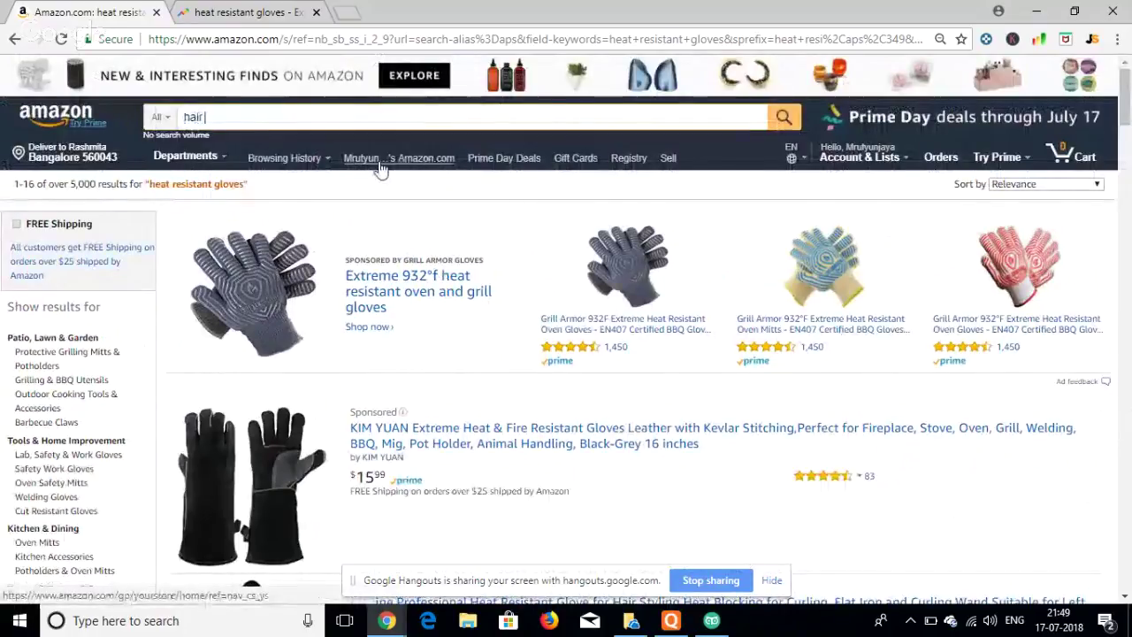
pyautogui.write('style')
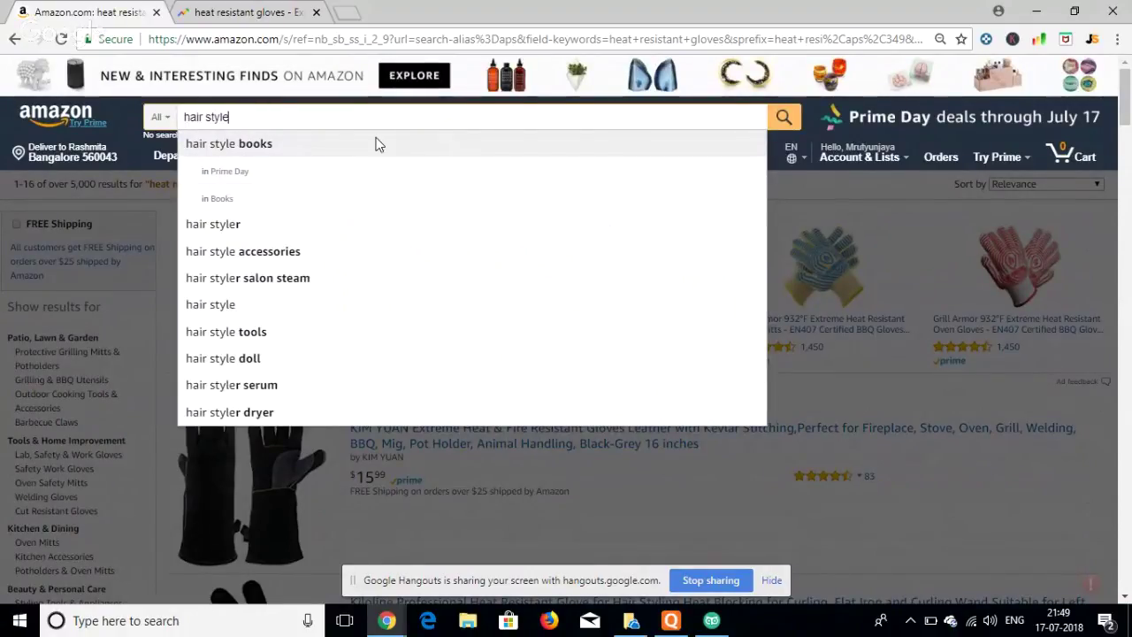
pyautogui.press('Return')
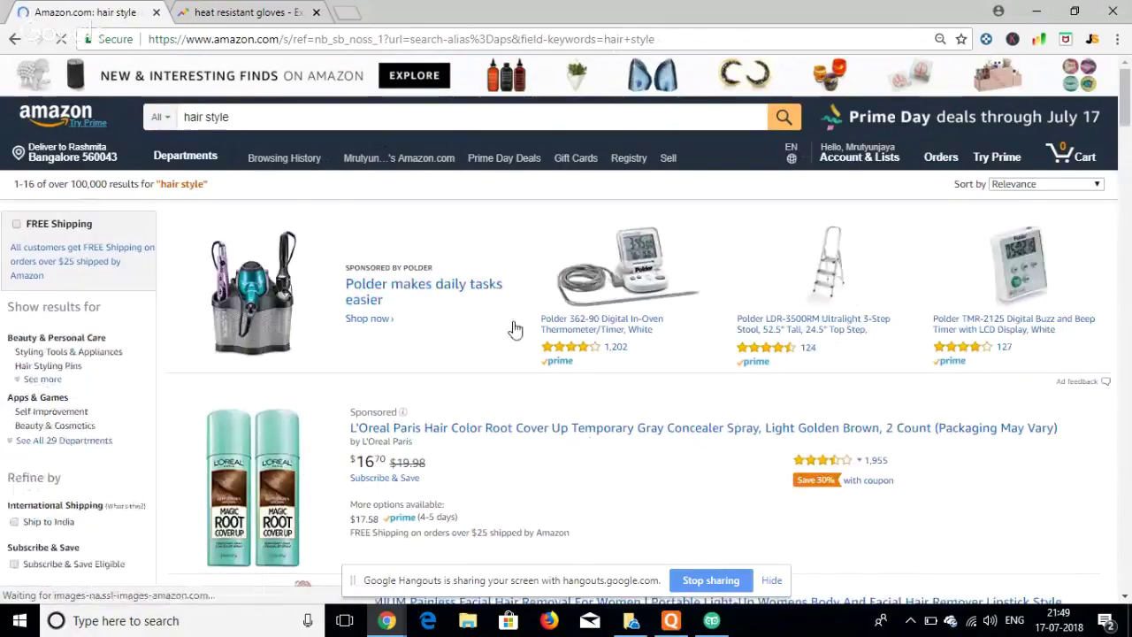
# - Examine the first page of "hair style" results for product types, prices, ratings and review counts
pyautogui.scroll(-6, 504, 309)
pyautogui.scroll(-3, 516, 329)
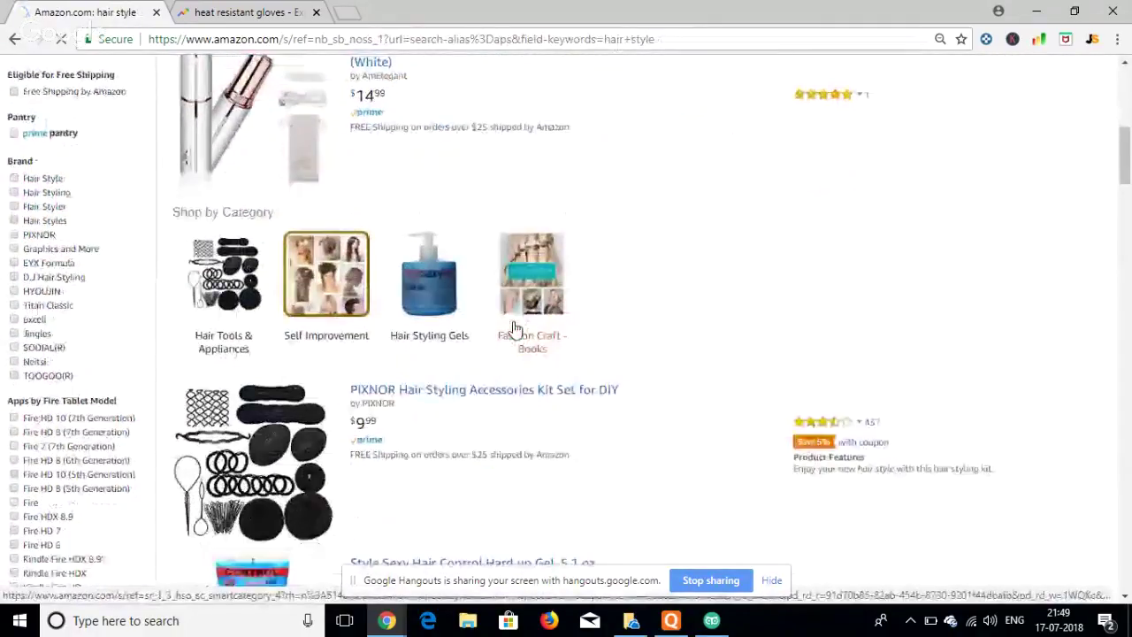
pyautogui.scroll(-6, 515, 329)
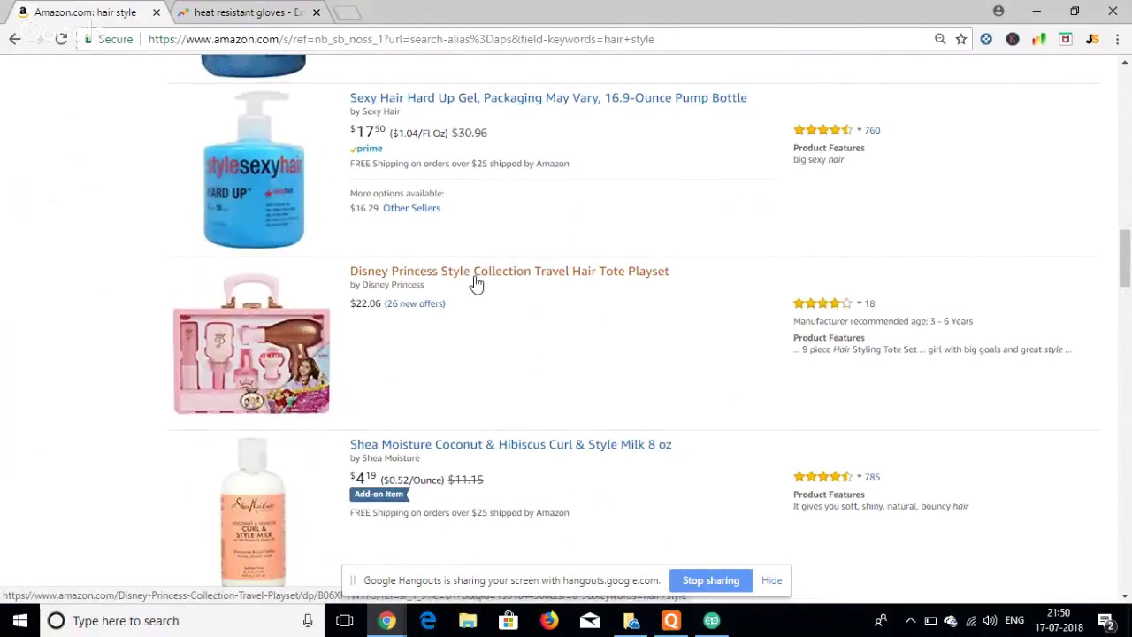
pyautogui.scroll(-10, 381, 357)
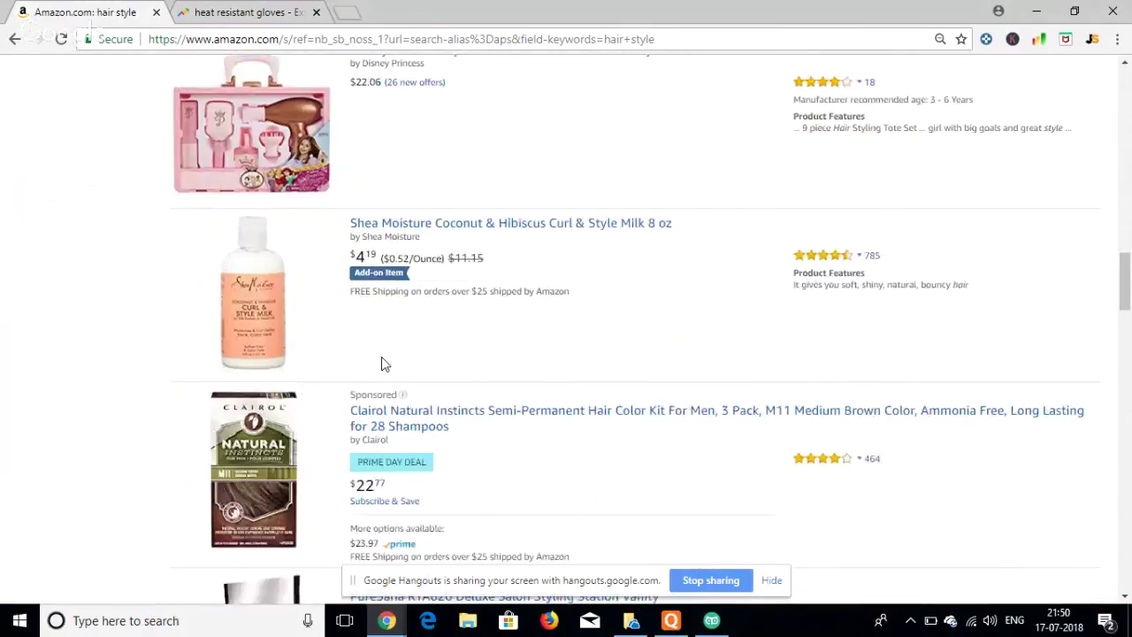
pyautogui.scroll(-1, 381, 356)
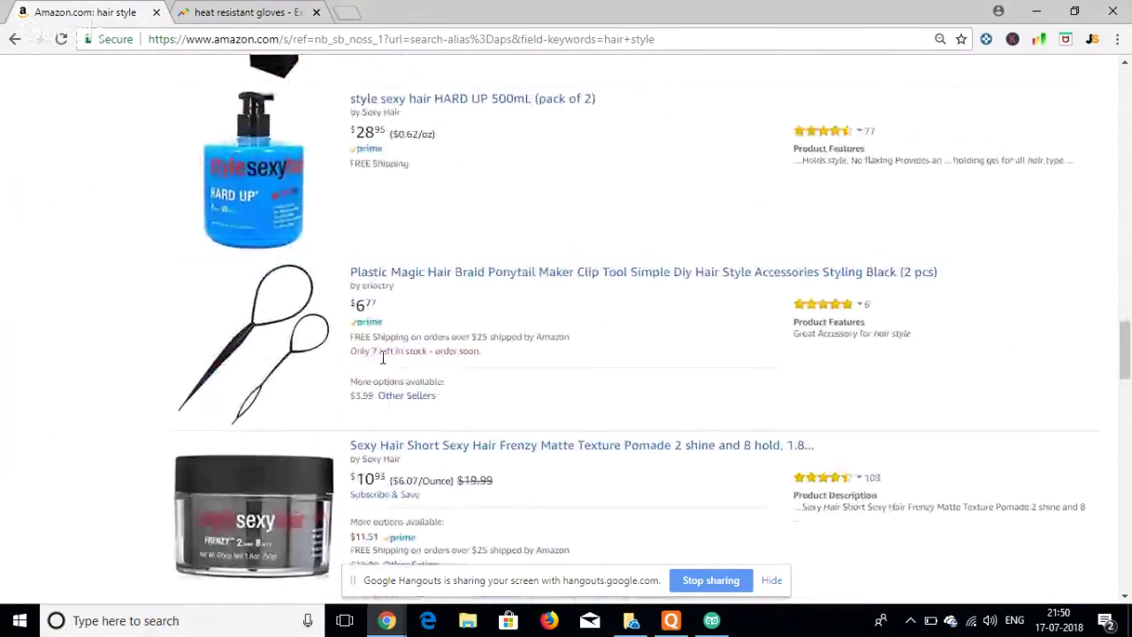
pyautogui.scroll(-5, 335, 381)
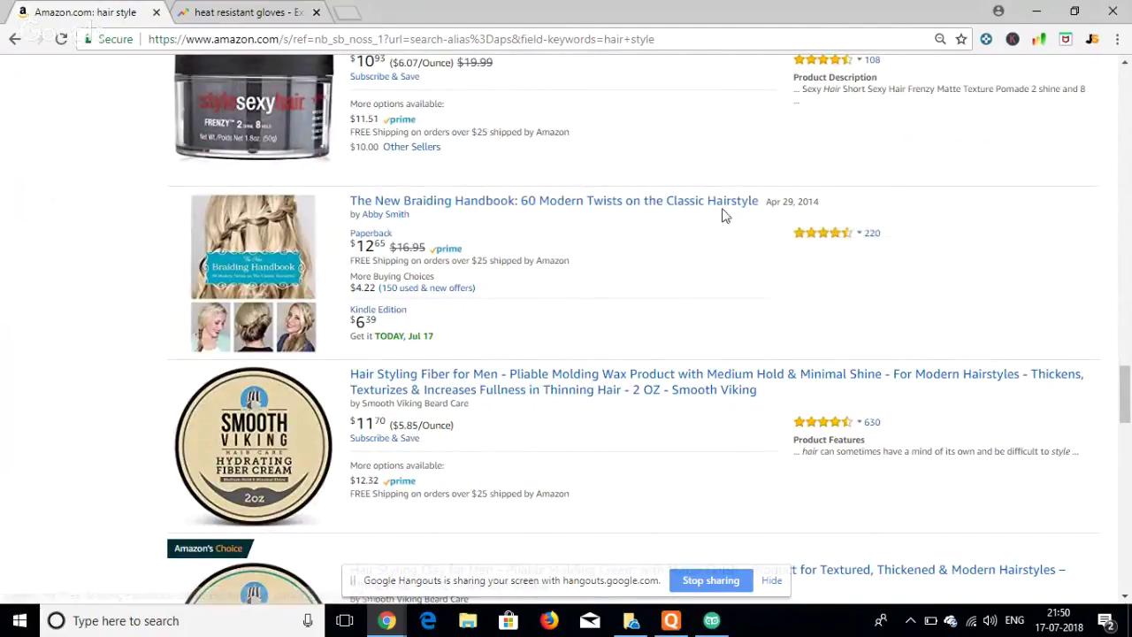
pyautogui.scroll(-10, 716, 216)
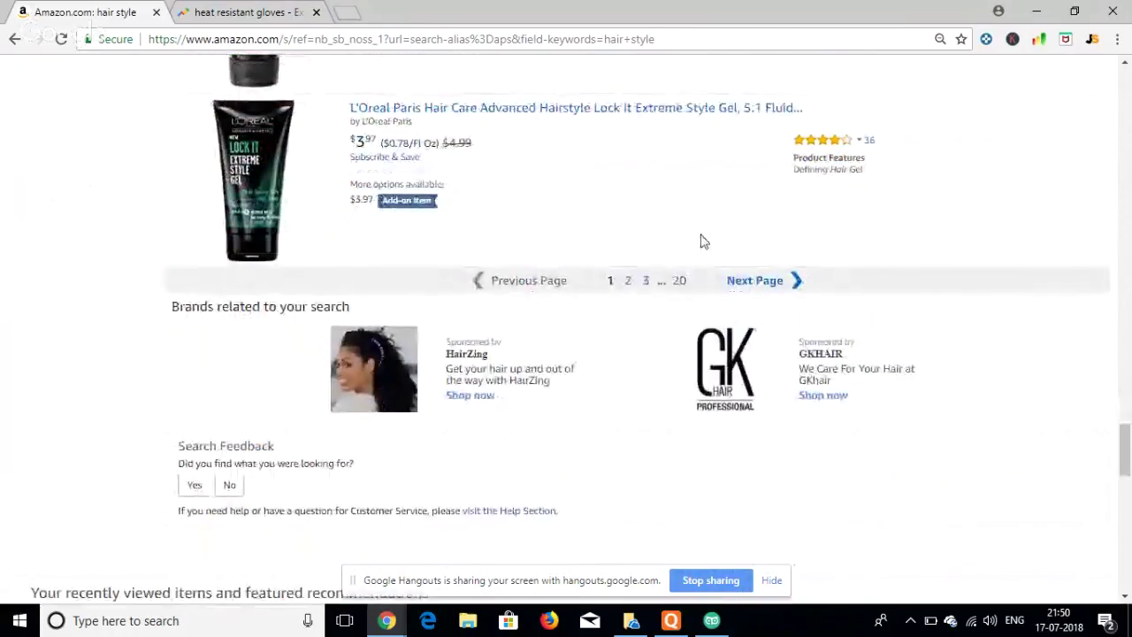
pyautogui.scroll(5, 716, 216)
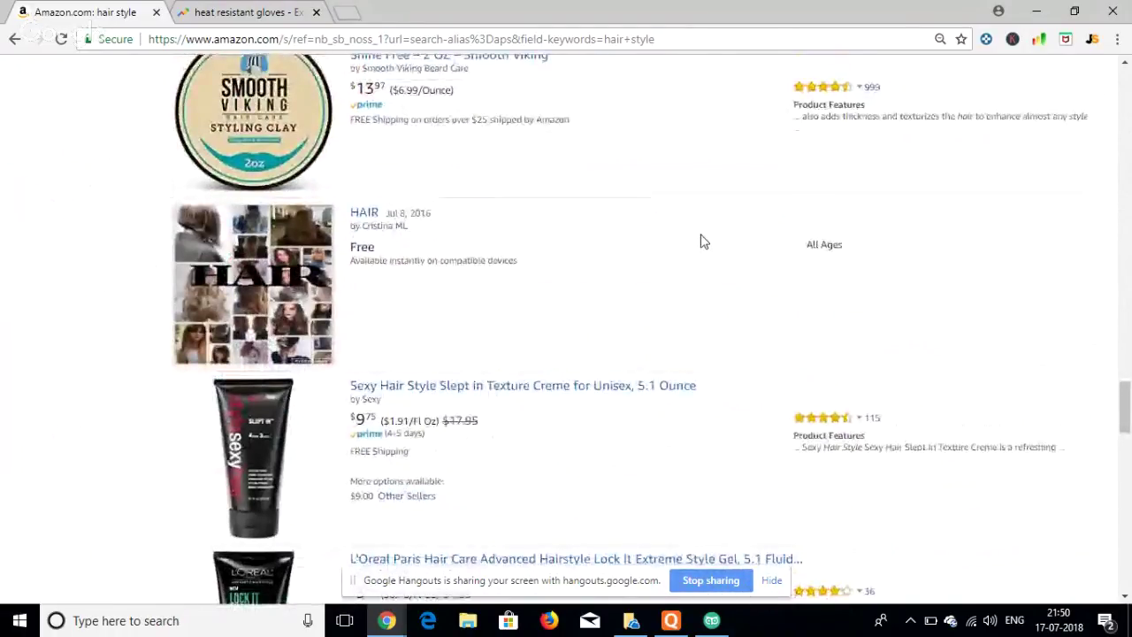
pyautogui.scroll(2, 702, 240)
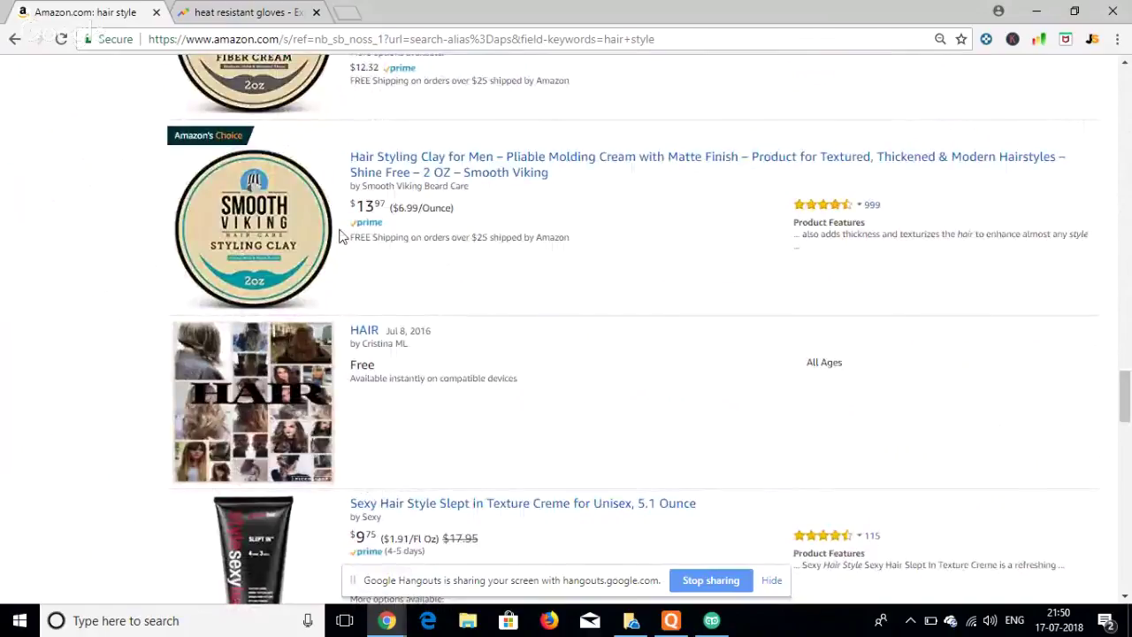
pyautogui.scroll(-3, 375, 281)
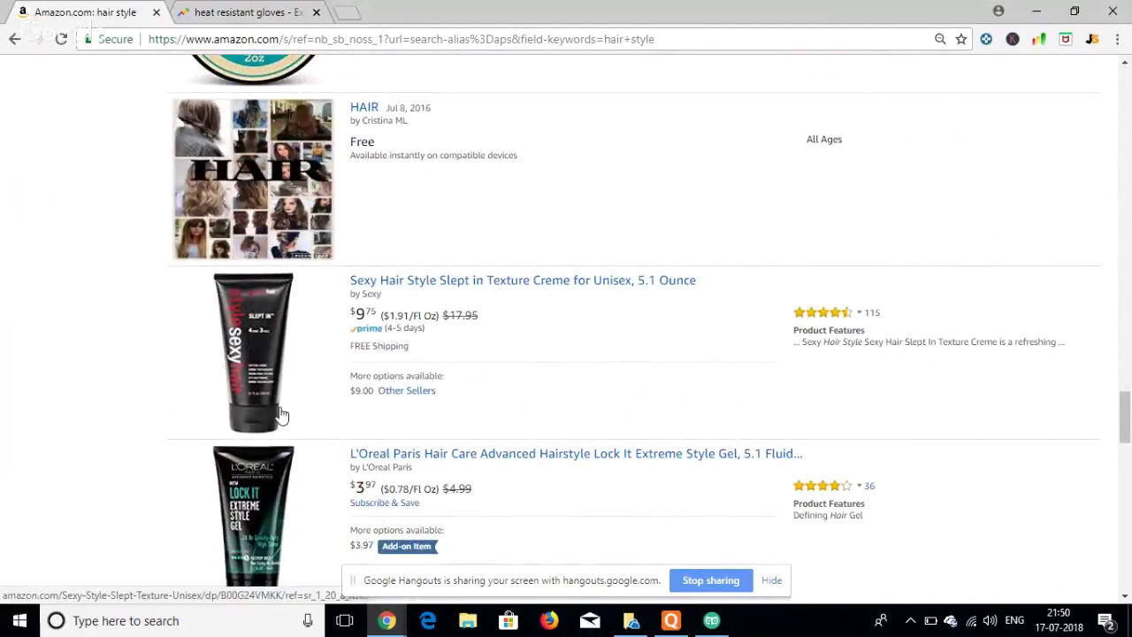
pyautogui.scroll(-1, 447, 313)
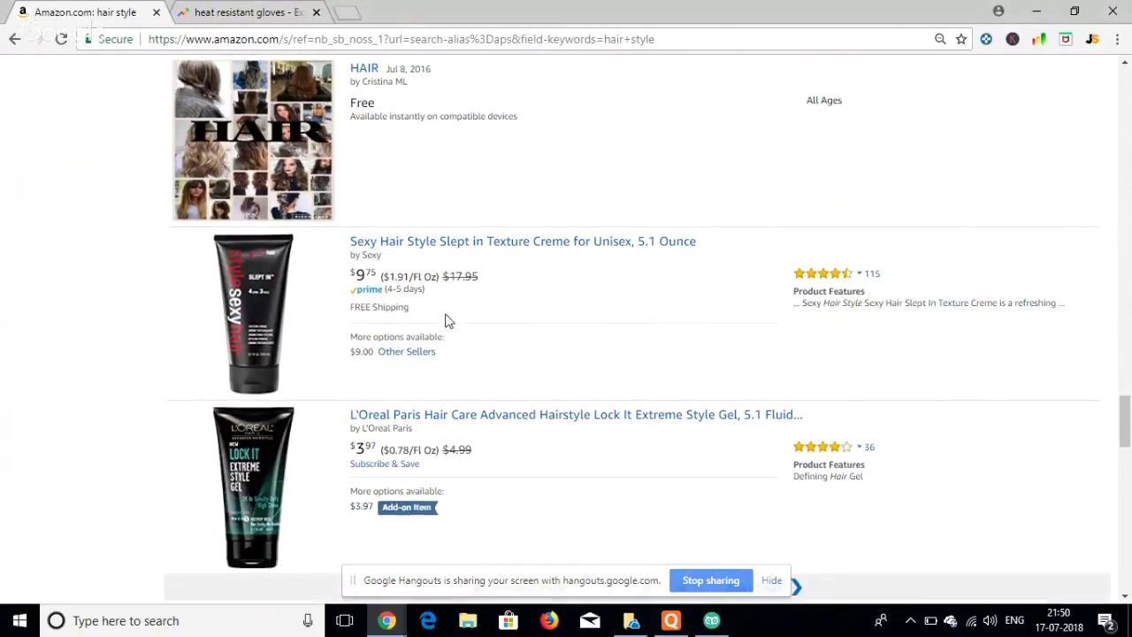
pyautogui.scroll(-2, 625, 292)
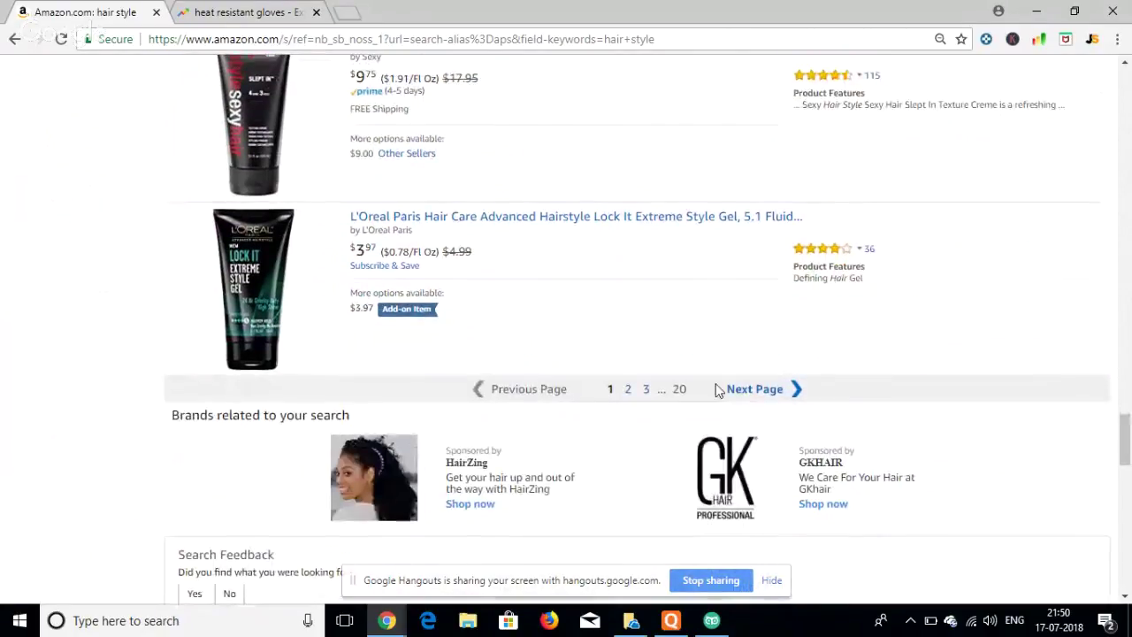
# - Open page 2 of the "hair style" results and look through its listings for more product ideas
pyautogui.click(630, 391)
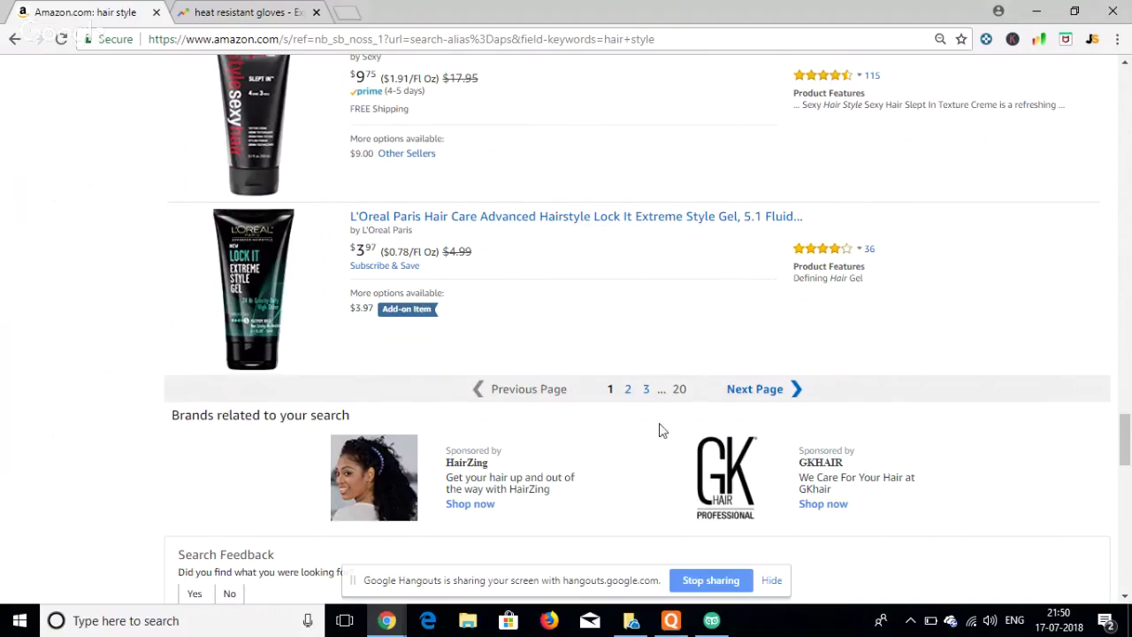
pyautogui.click(627, 391)
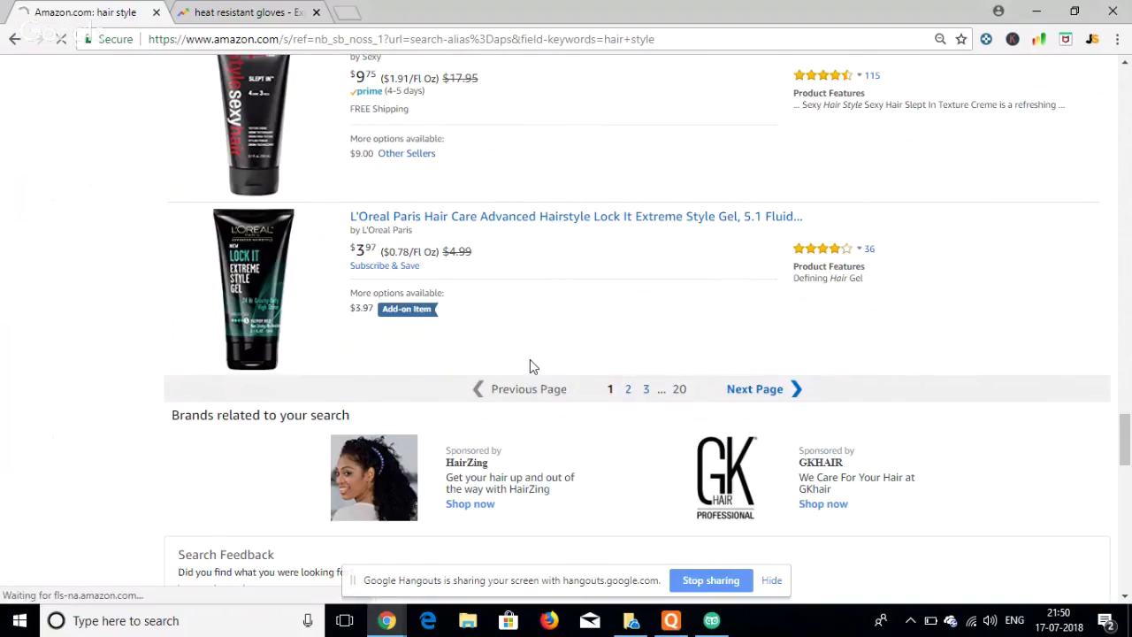
pyautogui.scroll(-2, 529, 366)
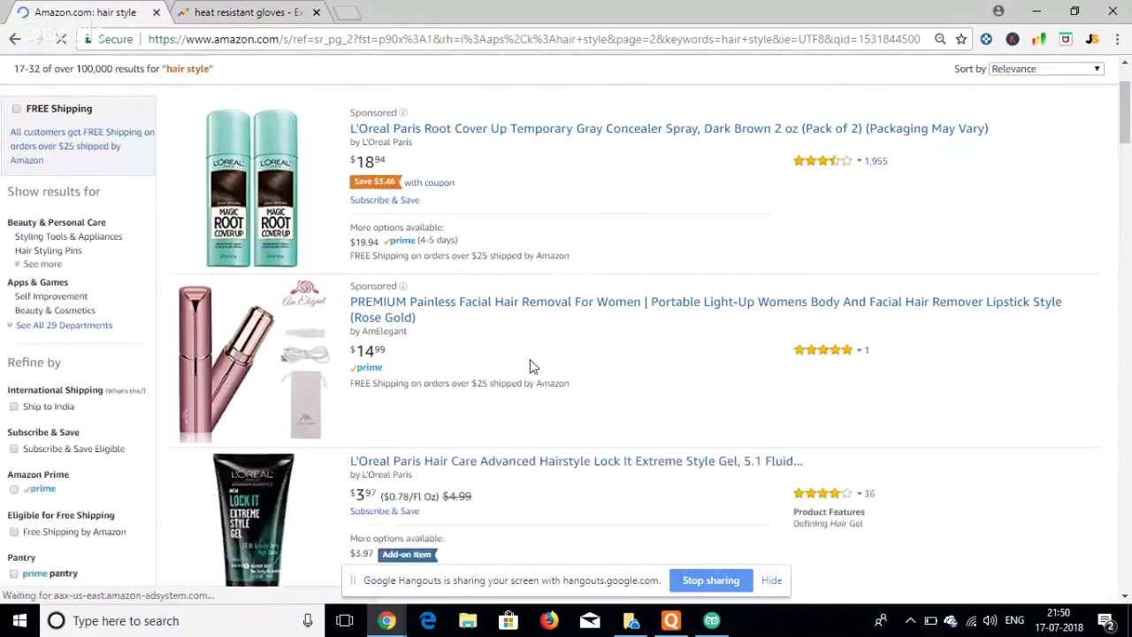
pyautogui.scroll(-5, 530, 361)
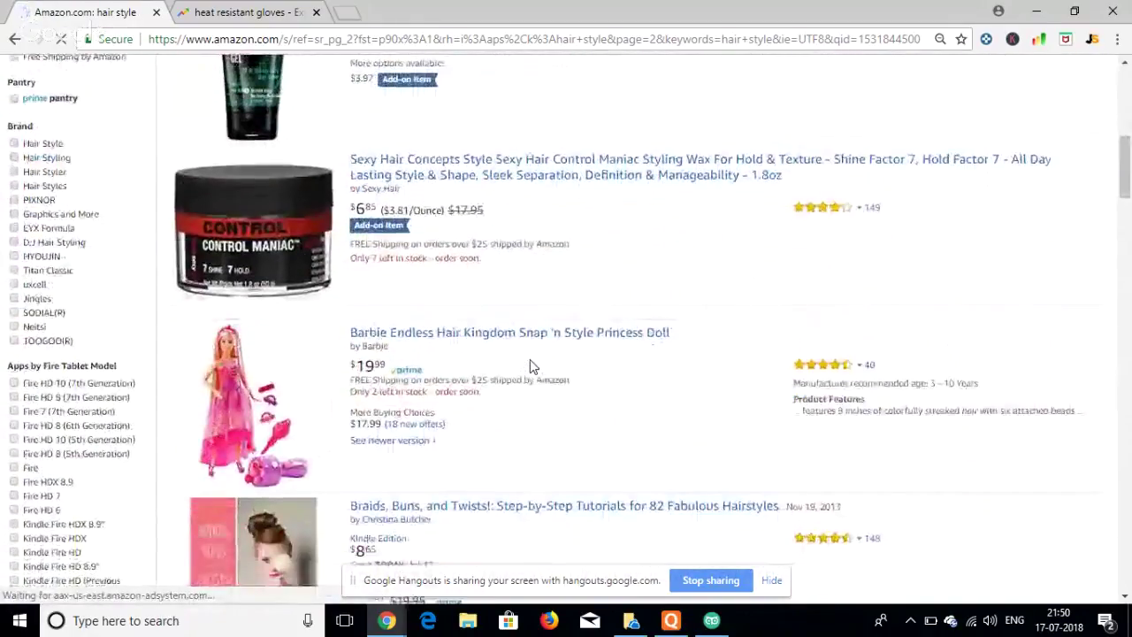
pyautogui.scroll(-5, 530, 364)
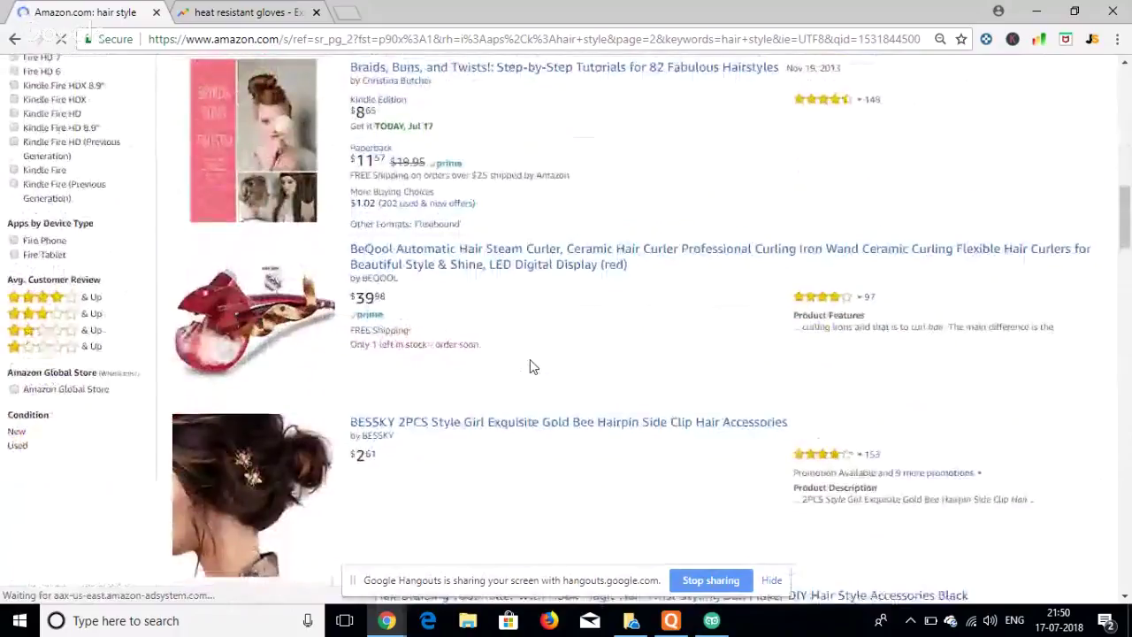
pyautogui.scroll(-4, 530, 366)
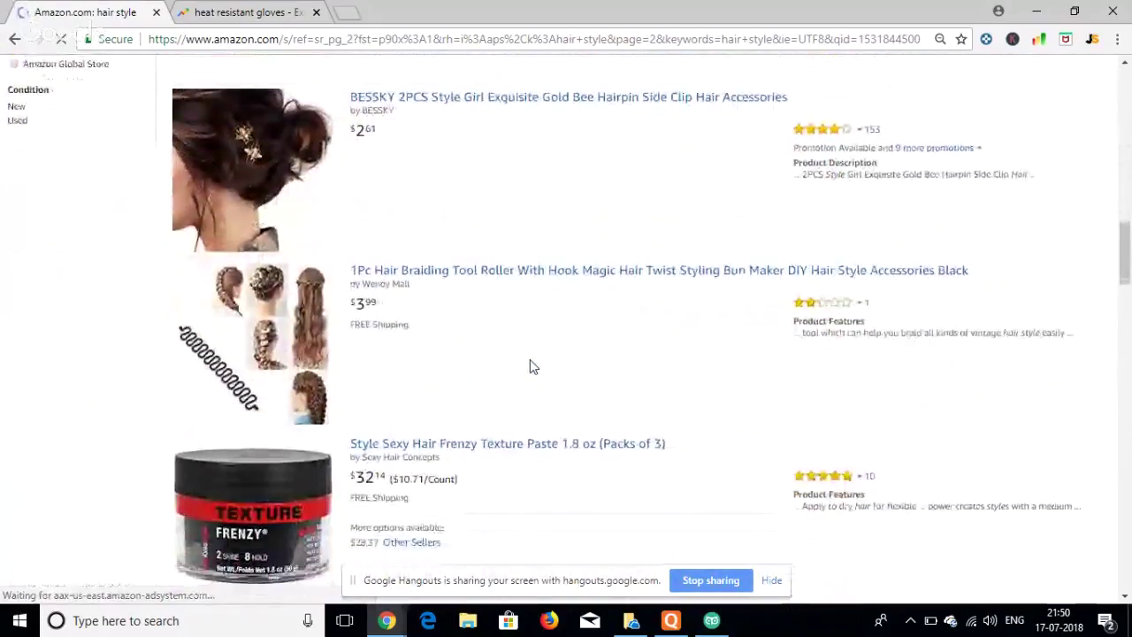
pyautogui.scroll(-1, 529, 366)
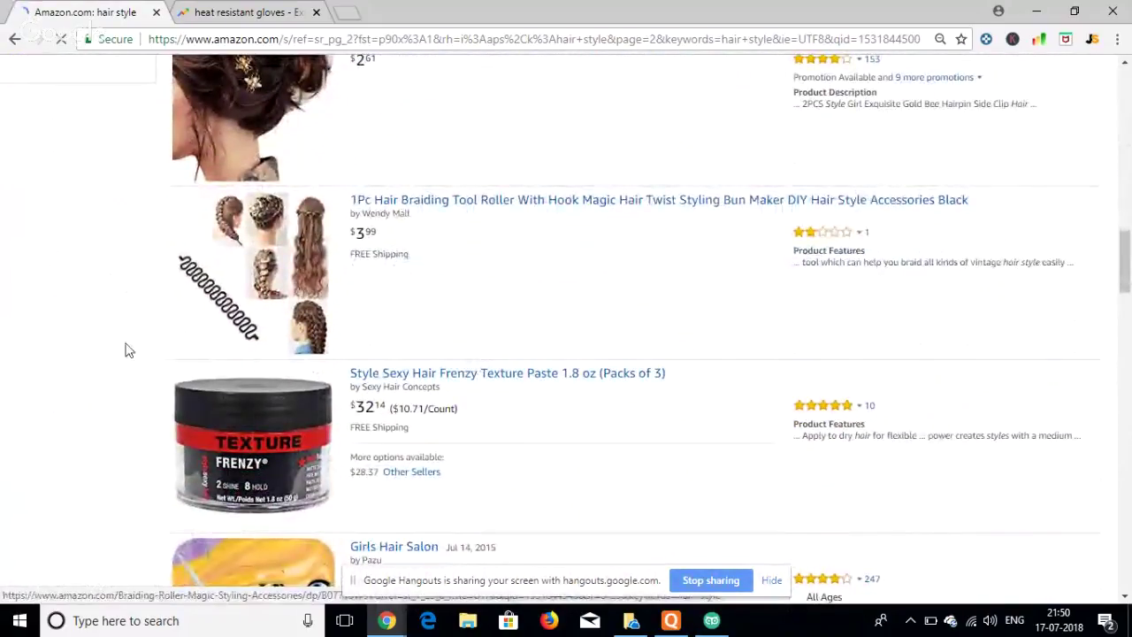
pyautogui.scroll(-4, 108, 333)
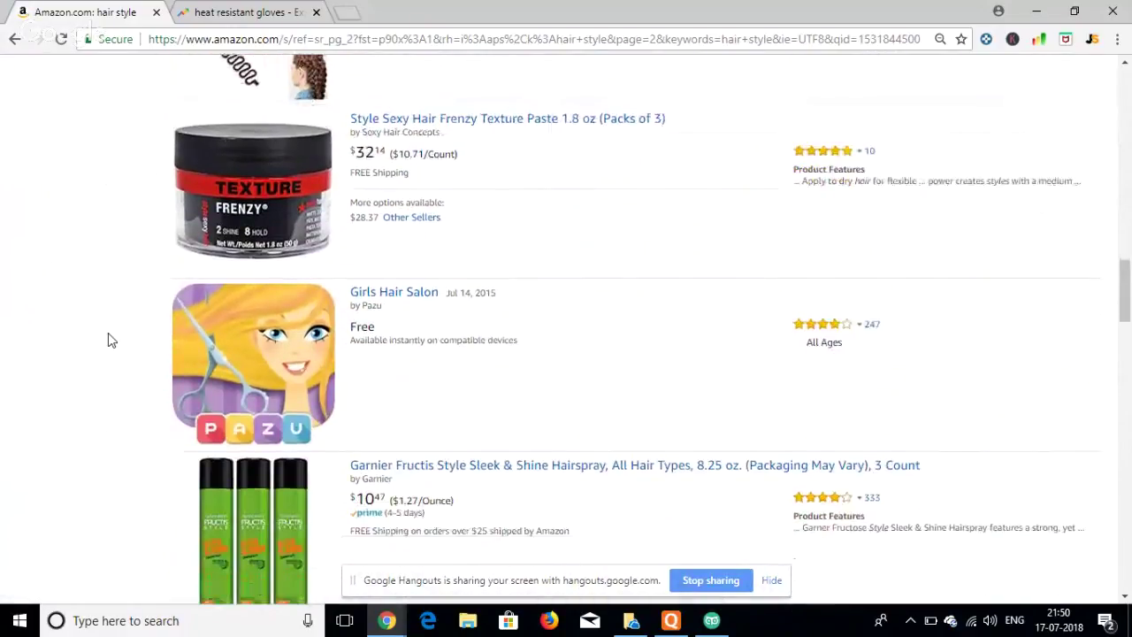
pyautogui.scroll(-5, 111, 340)
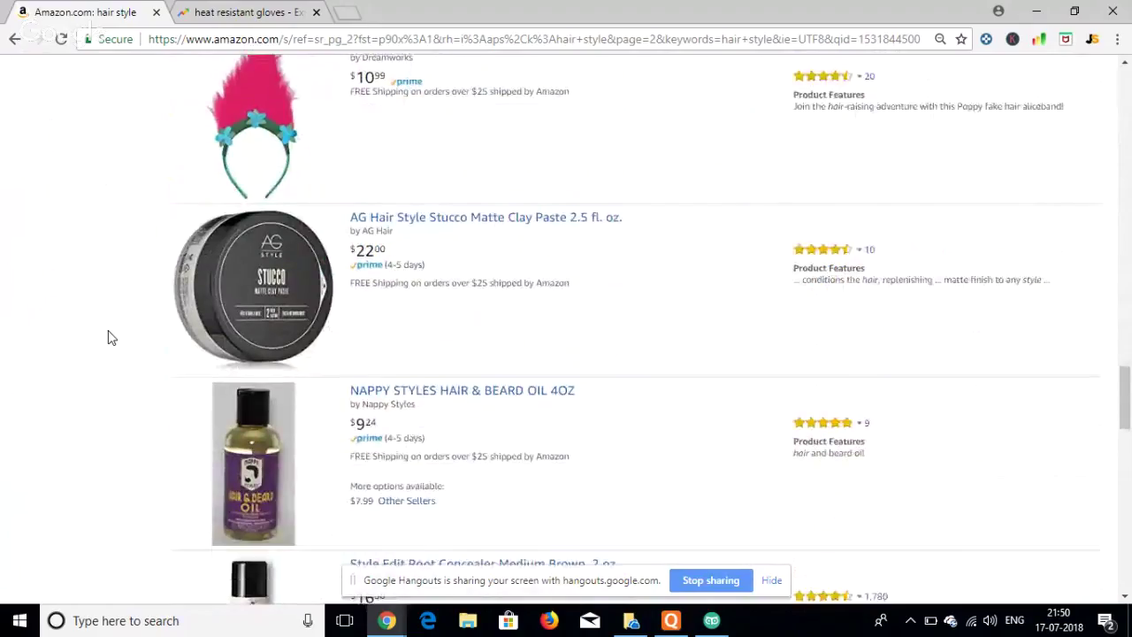
# - Look through the remaining "hair style" listings on page 2, down to the end of the page
pyautogui.scroll(-3, 106, 336)
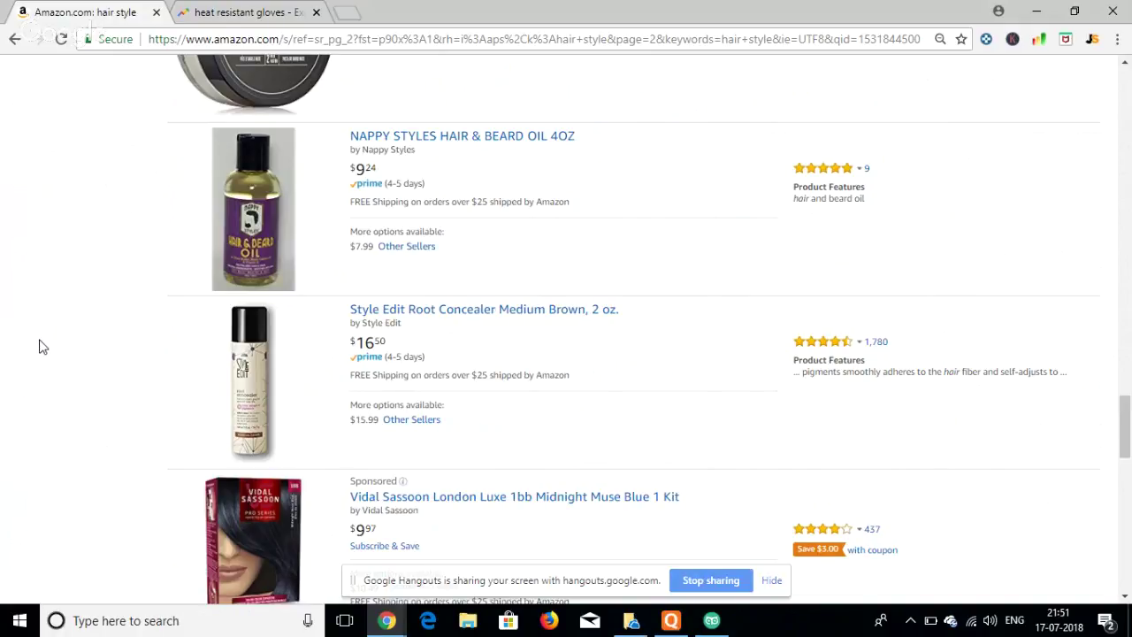
pyautogui.scroll(-3, 39, 347)
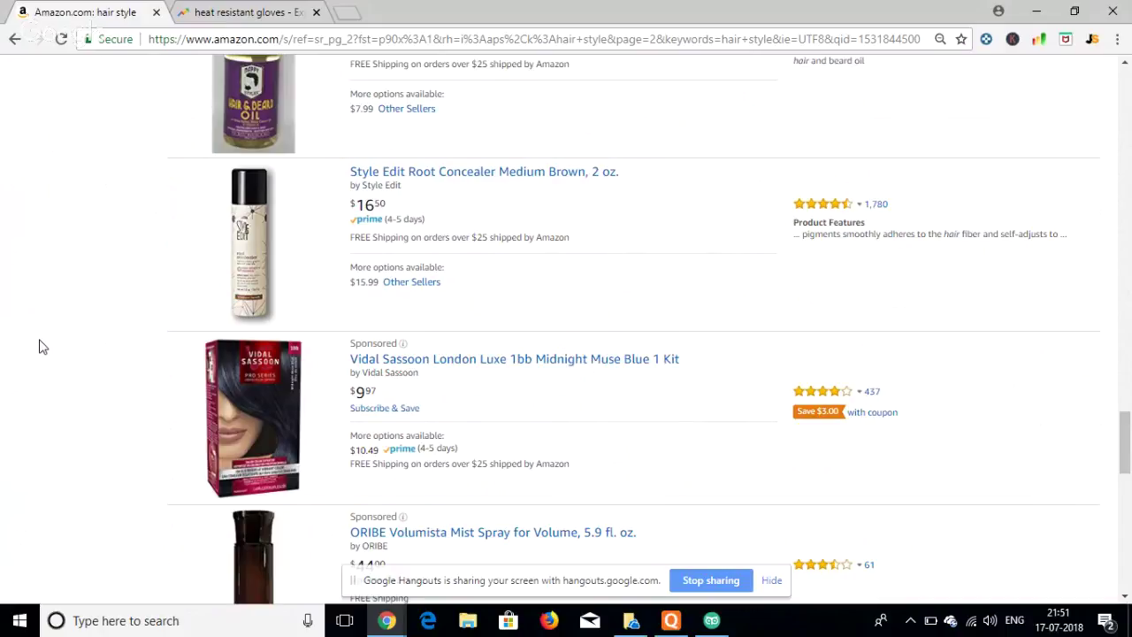
pyautogui.scroll(-1, 38, 347)
pyautogui.scroll(-1, 39, 347)
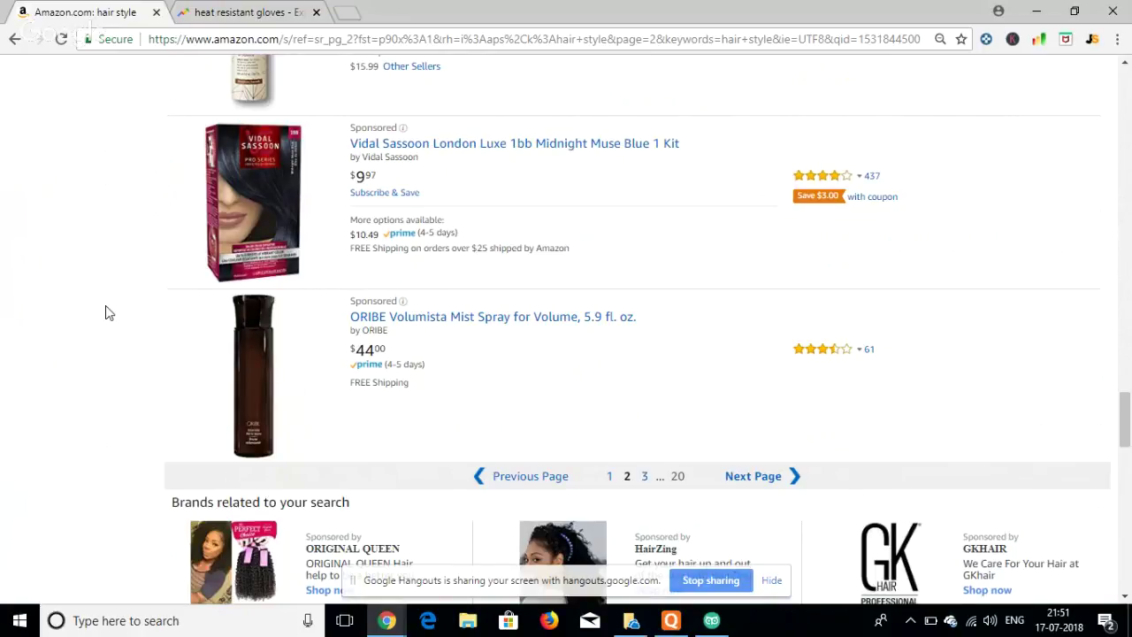
# - Open page 3 of the "hair style" results and look through its first listings for product ideas
pyautogui.click(645, 476)
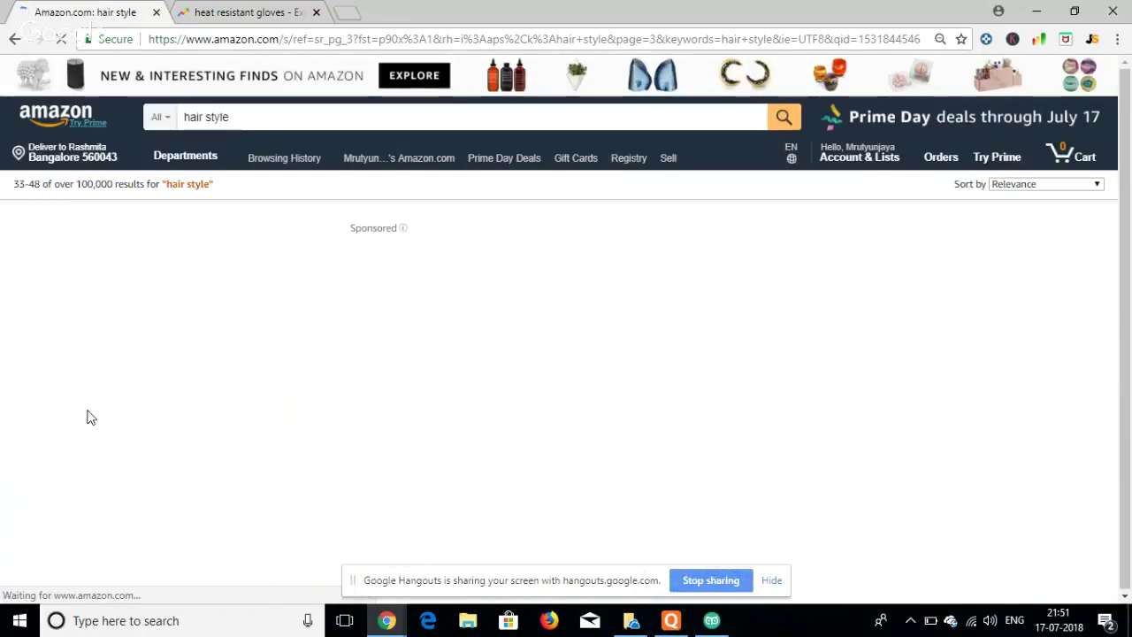
pyautogui.scroll(-5, 53, 398)
pyautogui.scroll(-1, 53, 400)
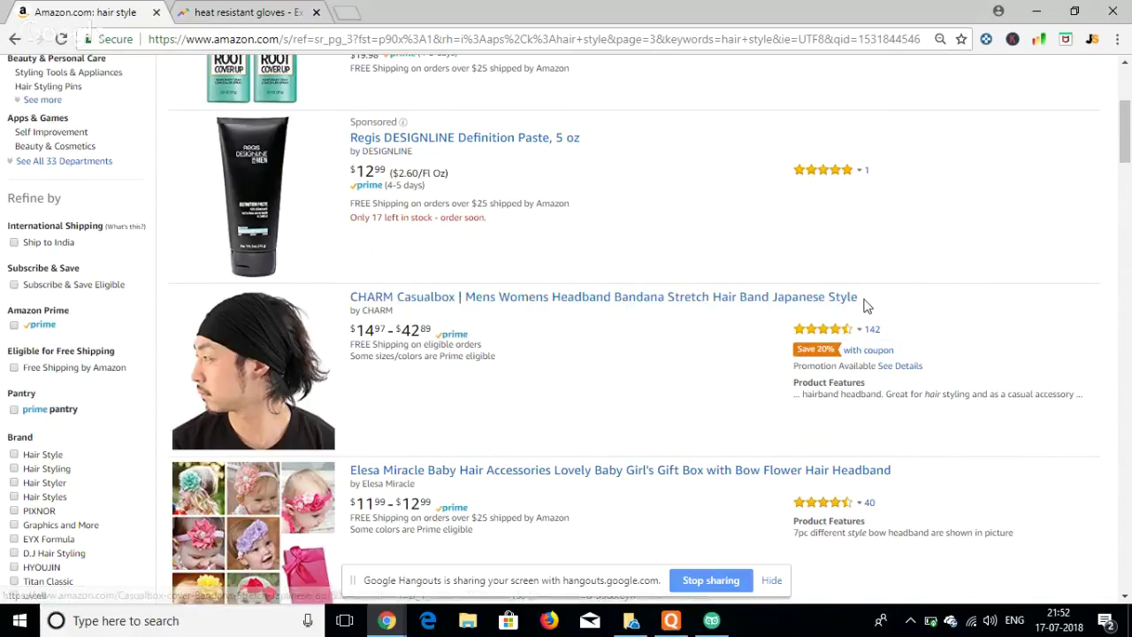
# - Copy the headband phrase from the CHARM Casualbox listing title into the search, shorten it to "Headband" and run the search
pyautogui.moveTo(859, 301); pyautogui.dragTo(559, 300)
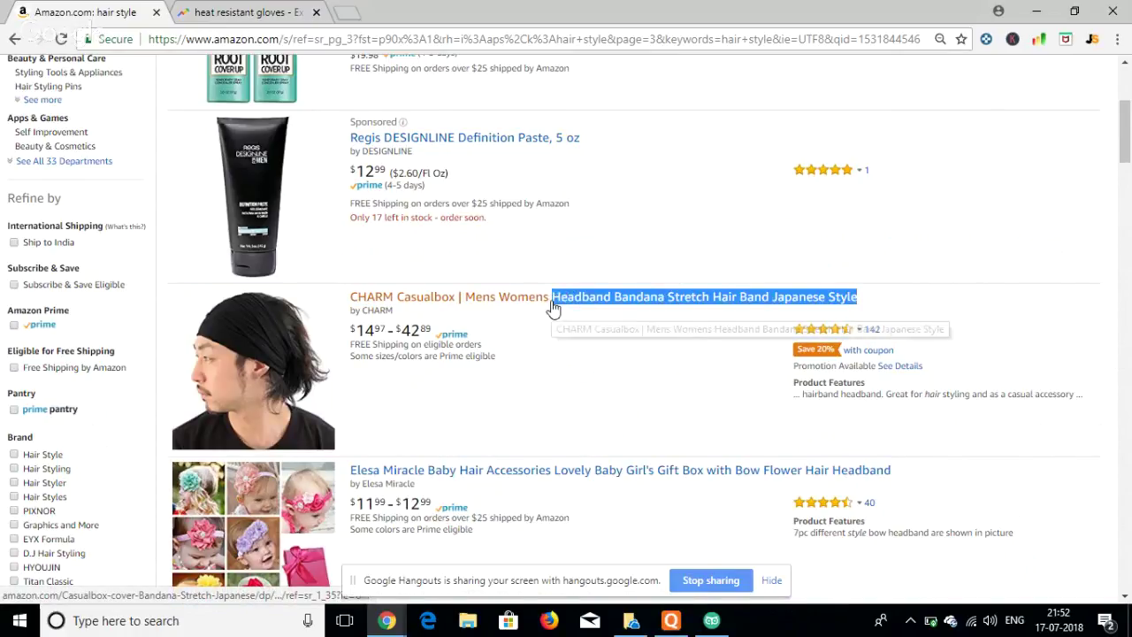
pyautogui.scroll(3, 450, 217)
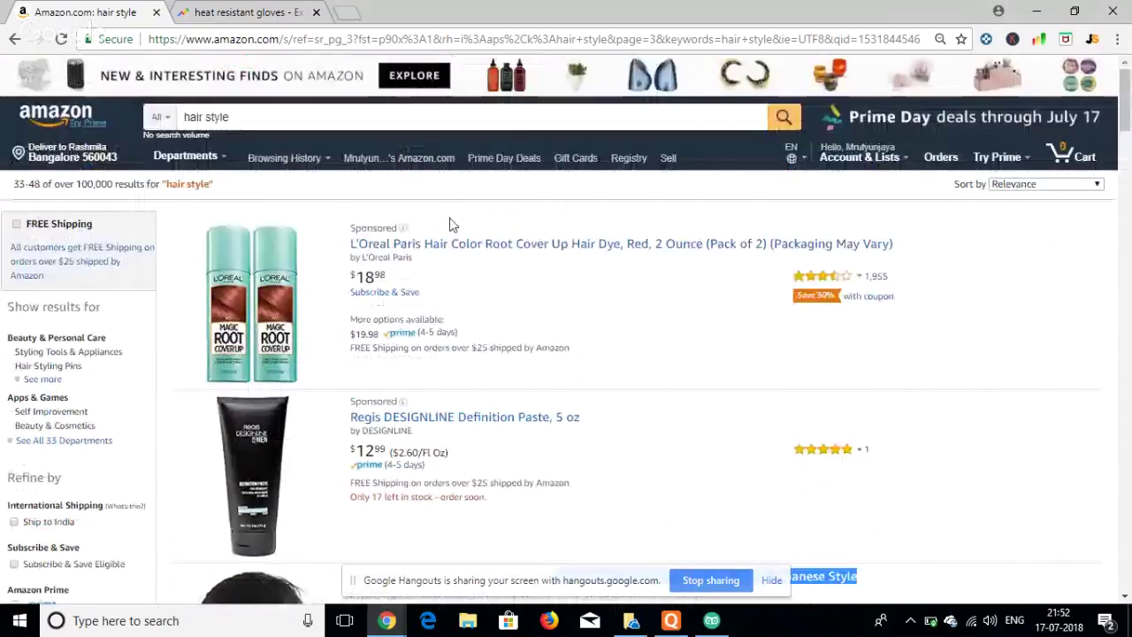
pyautogui.tripleClick(235, 116)
pyautogui.write('Headband Bandana Stretch Hair Band Japanese Style')
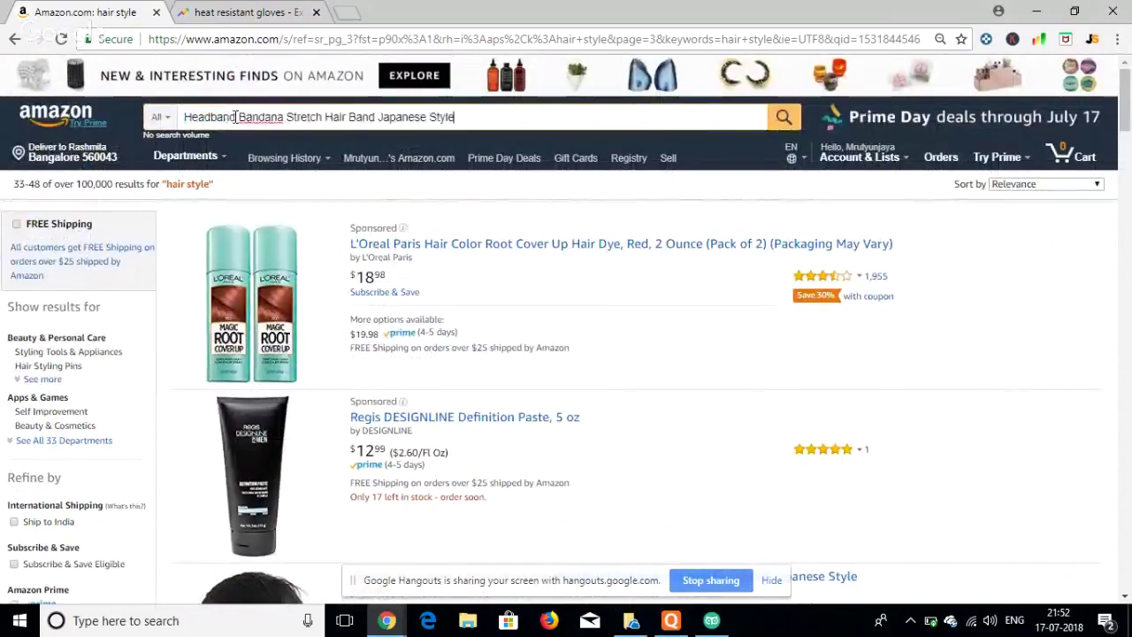
pyautogui.press('BackSpace')
pyautogui.press('BackSpace')
pyautogui.press('BackSpace')
pyautogui.press('BackSpace')
pyautogui.press('BackSpace')
pyautogui.press('BackSpace')
pyautogui.press('BackSpace')
pyautogui.press('BackSpace')
pyautogui.press('BackSpace')
pyautogui.press('BackSpace')
pyautogui.press('BackSpace')
pyautogui.press('BackSpace')
pyautogui.press('BackSpace')
pyautogui.press('BackSpace')
pyautogui.press('BackSpace')
pyautogui.press('BackSpace')
pyautogui.press('BackSpace')
pyautogui.press('BackSpace')
pyautogui.press('BackSpace')
pyautogui.press('BackSpace')
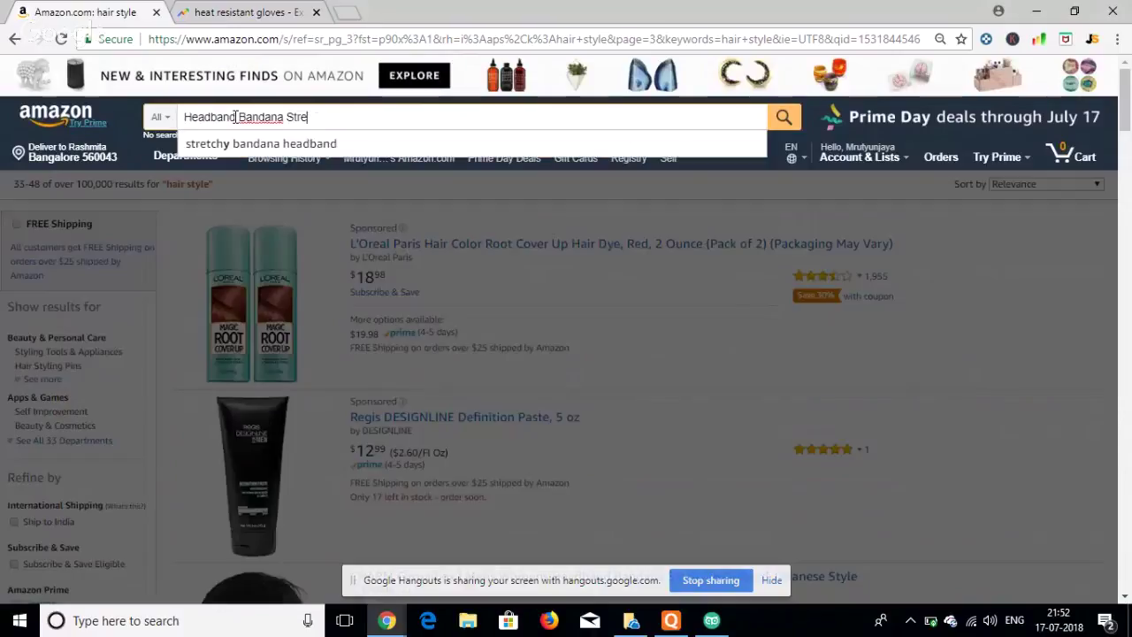
pyautogui.press('BackSpace')
pyautogui.press('BackSpace')
pyautogui.press('BackSpace')
pyautogui.press('BackSpace')
pyautogui.press('BackSpace')
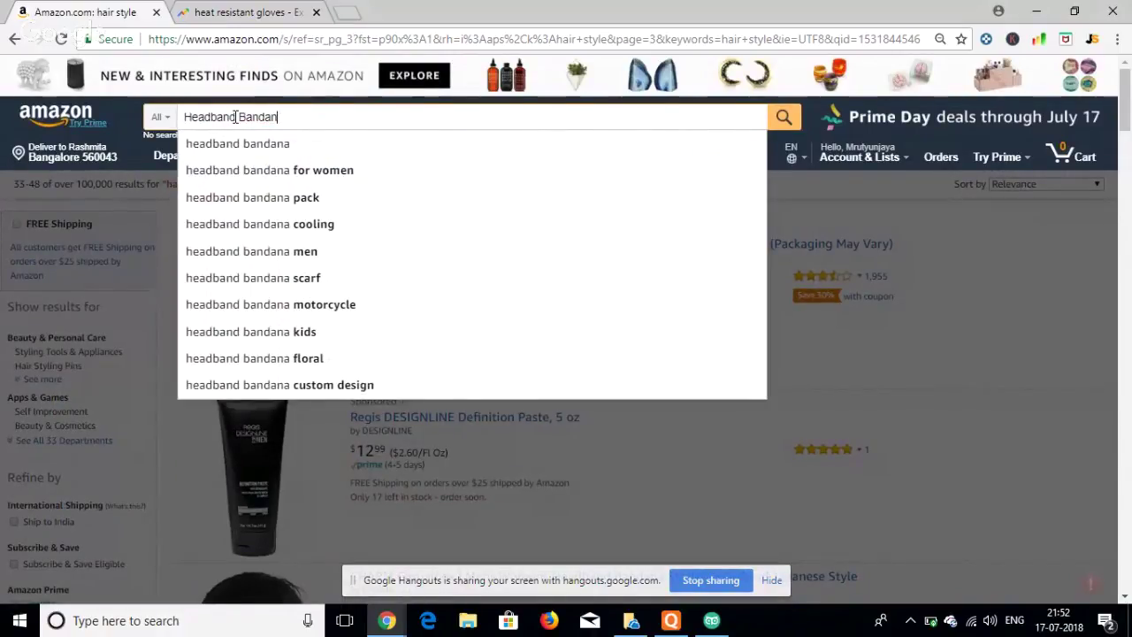
pyautogui.press('BackSpace')
pyautogui.press('BackSpace')
pyautogui.press('BackSpace')
pyautogui.press('BackSpace')
pyautogui.press('BackSpace')
pyautogui.press('BackSpace')
pyautogui.press('BackSpace')
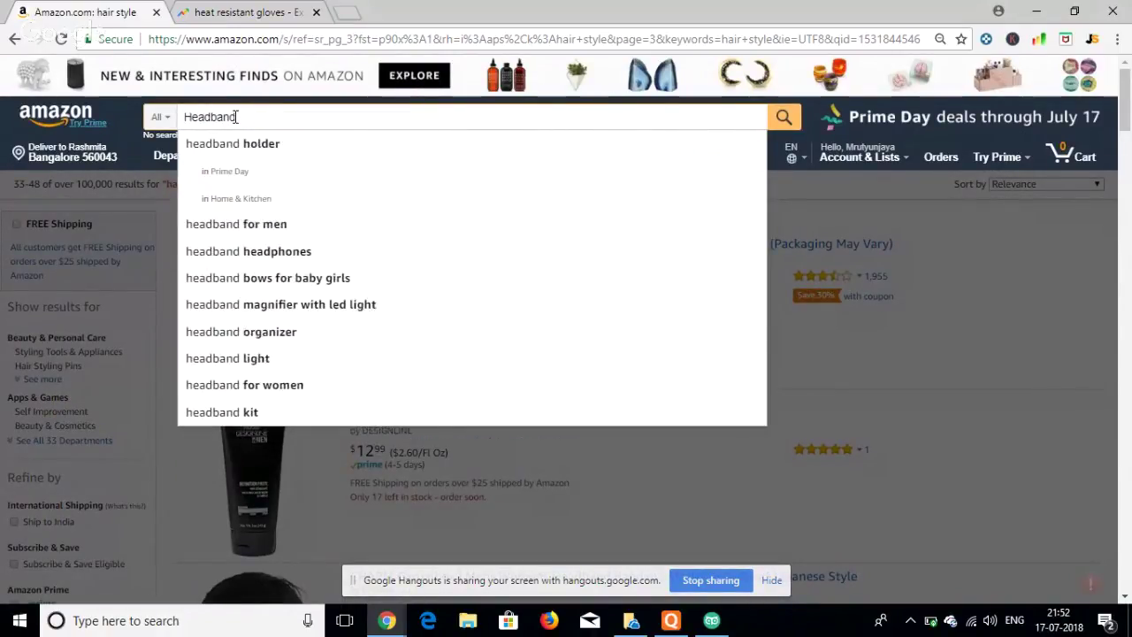
pyautogui.press('Return')
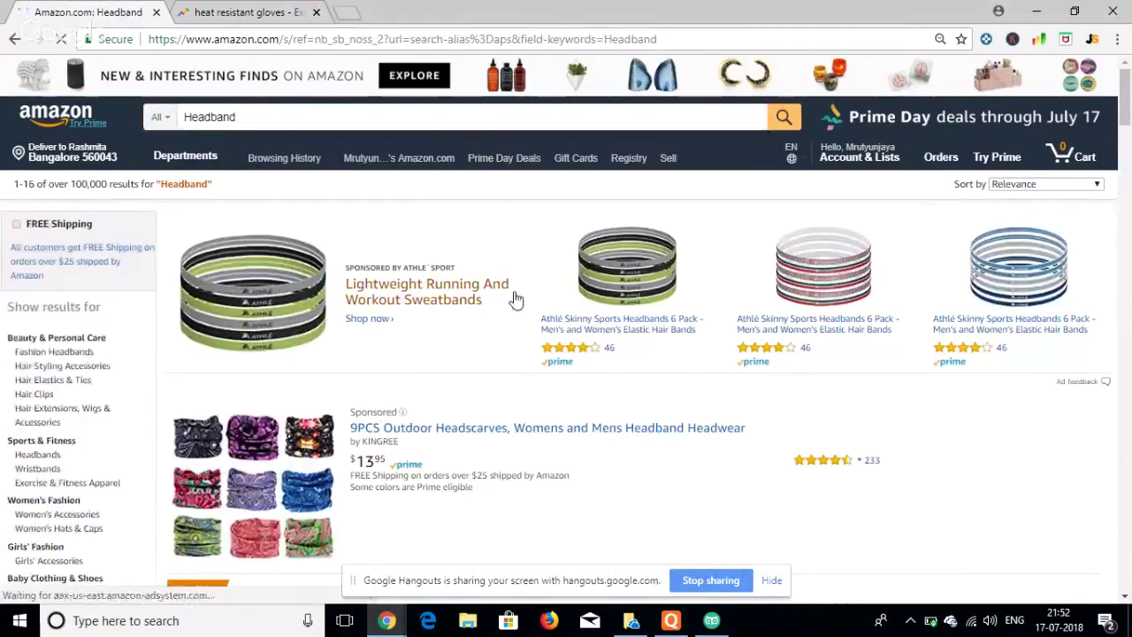
# - Examine the "Headband" results for product variations, prices, ratings and review counts
pyautogui.scroll(-4, 516, 298)
pyautogui.scroll(-4, 515, 298)
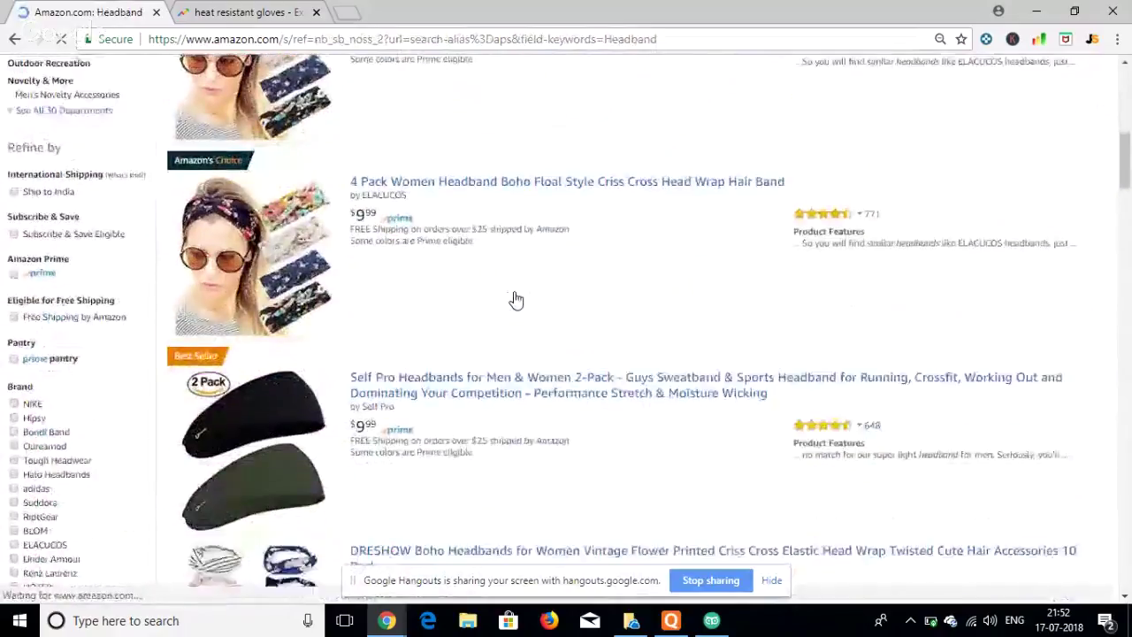
pyautogui.scroll(-5, 515, 298)
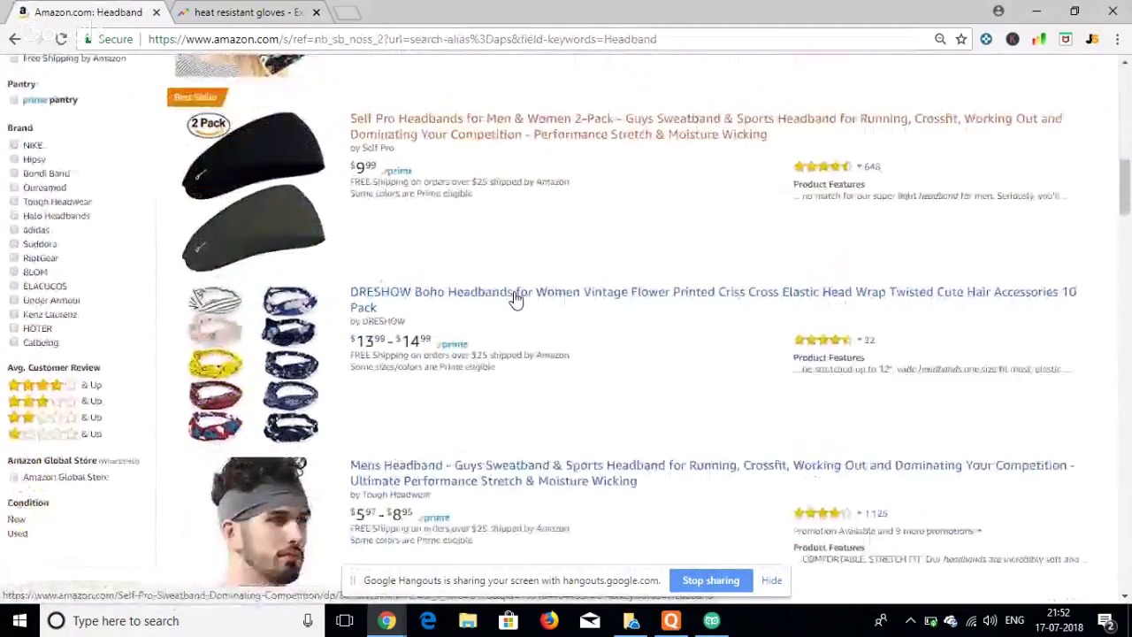
pyautogui.scroll(-6, 515, 298)
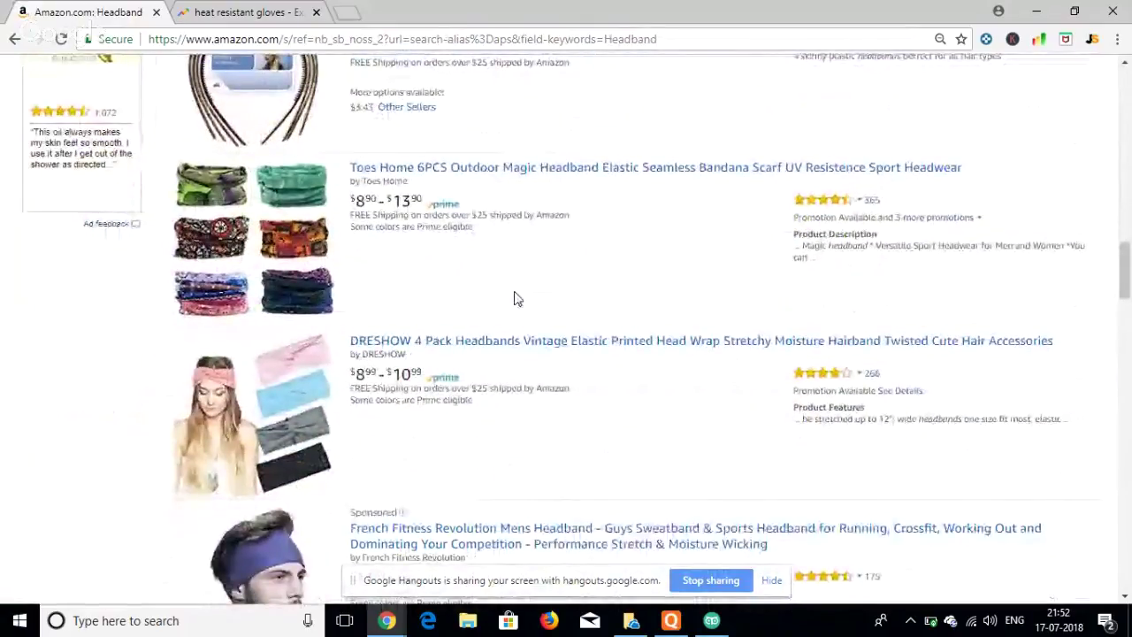
pyautogui.scroll(-4, 516, 297)
pyautogui.scroll(-8, 515, 298)
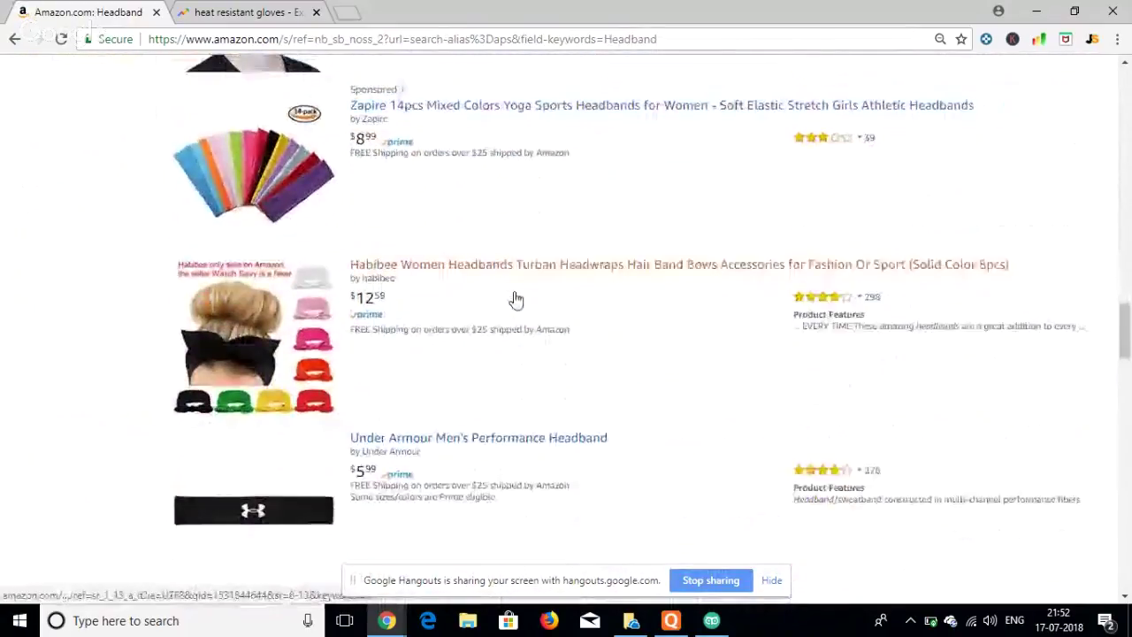
pyautogui.scroll(-10, 517, 298)
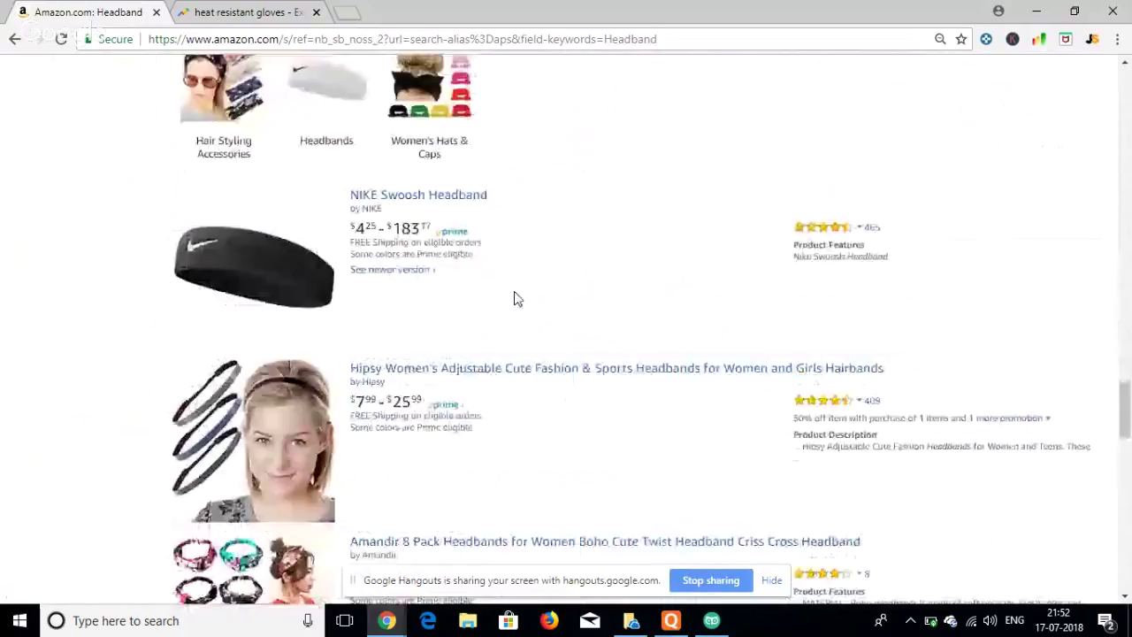
pyautogui.scroll(-2, 518, 299)
pyautogui.scroll(10, 518, 299)
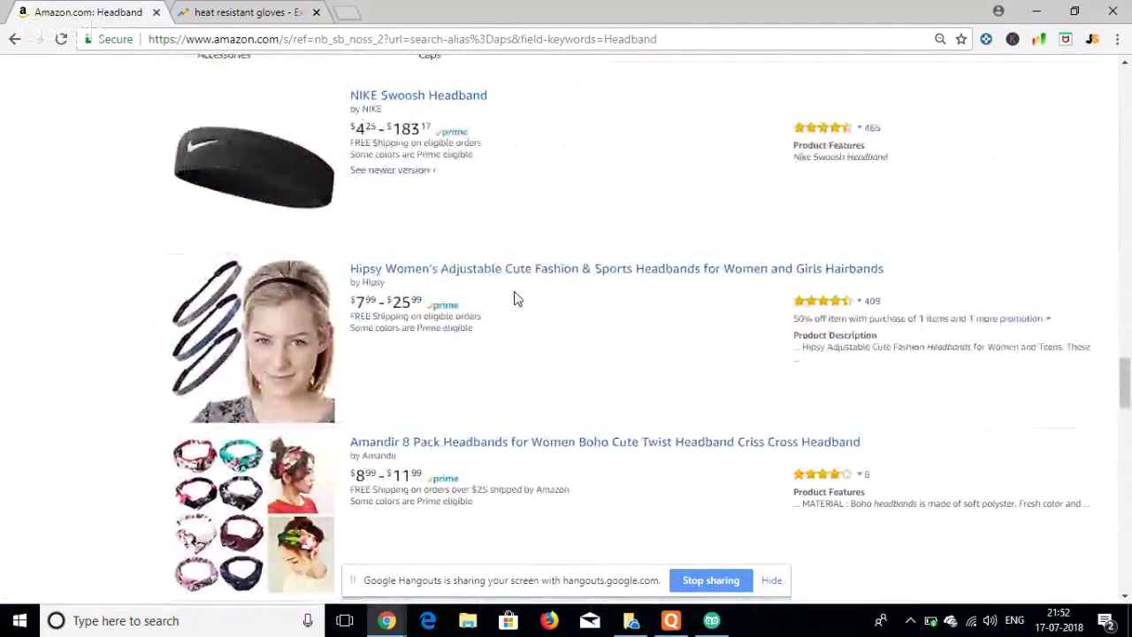
pyautogui.scroll(-12, 513, 298)
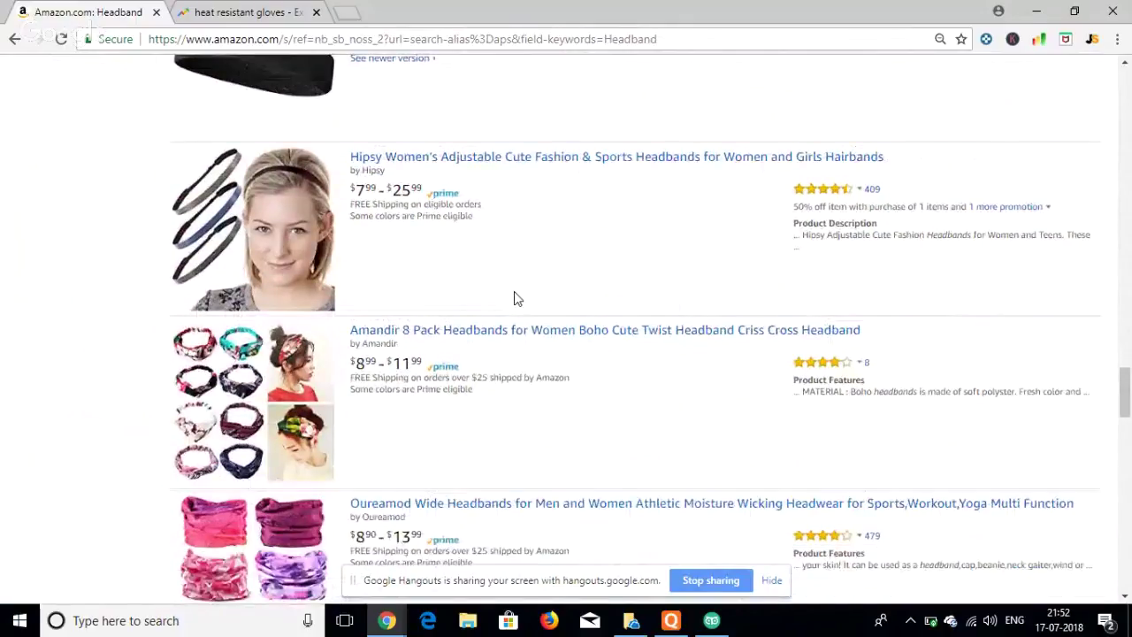
pyautogui.scroll(15, 347, 153)
# - Replace the search term with "leg" and search for the suggested "leg pillow"
pyautogui.click(252, 116)
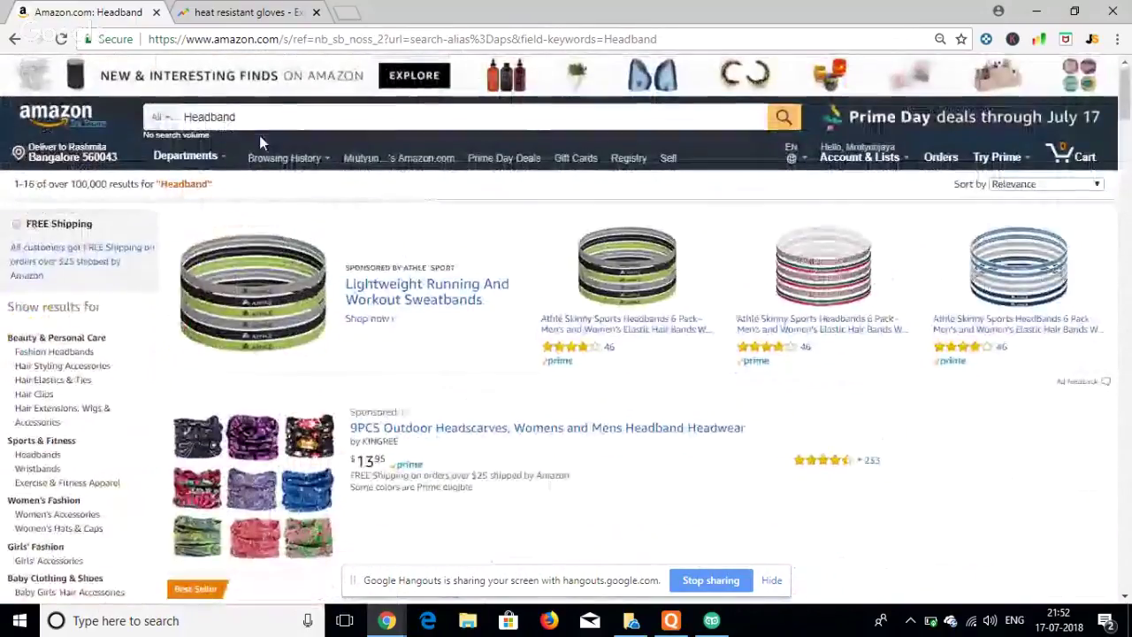
pyautogui.hotkey('ctrl', 'a')
pyautogui.press('BackSpace')
pyautogui.write('leg')
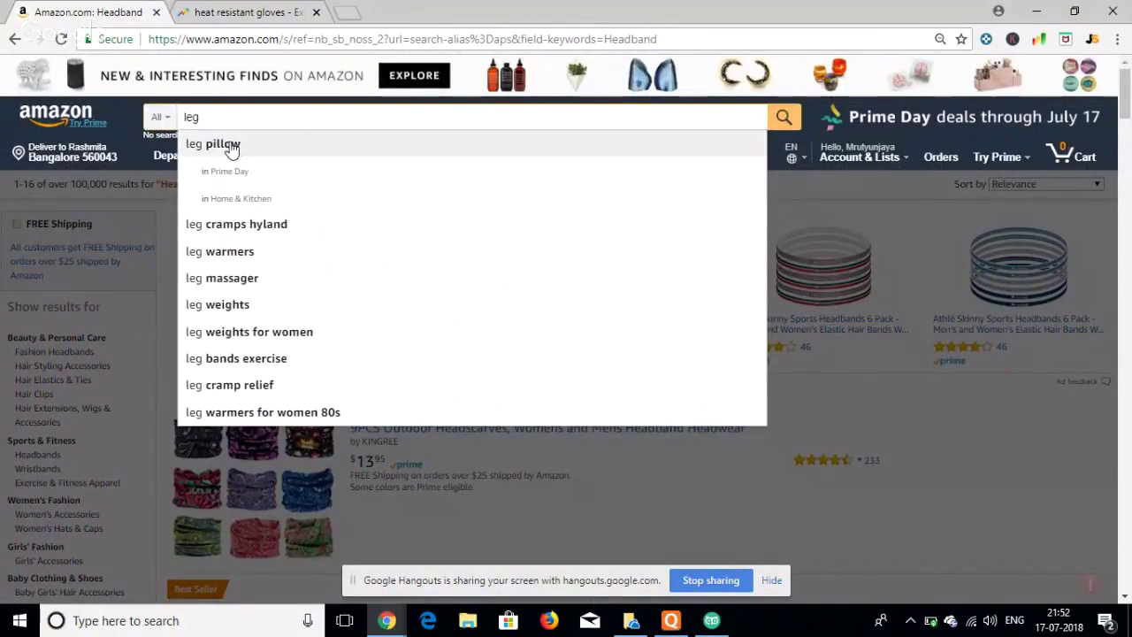
pyautogui.click(221, 144)
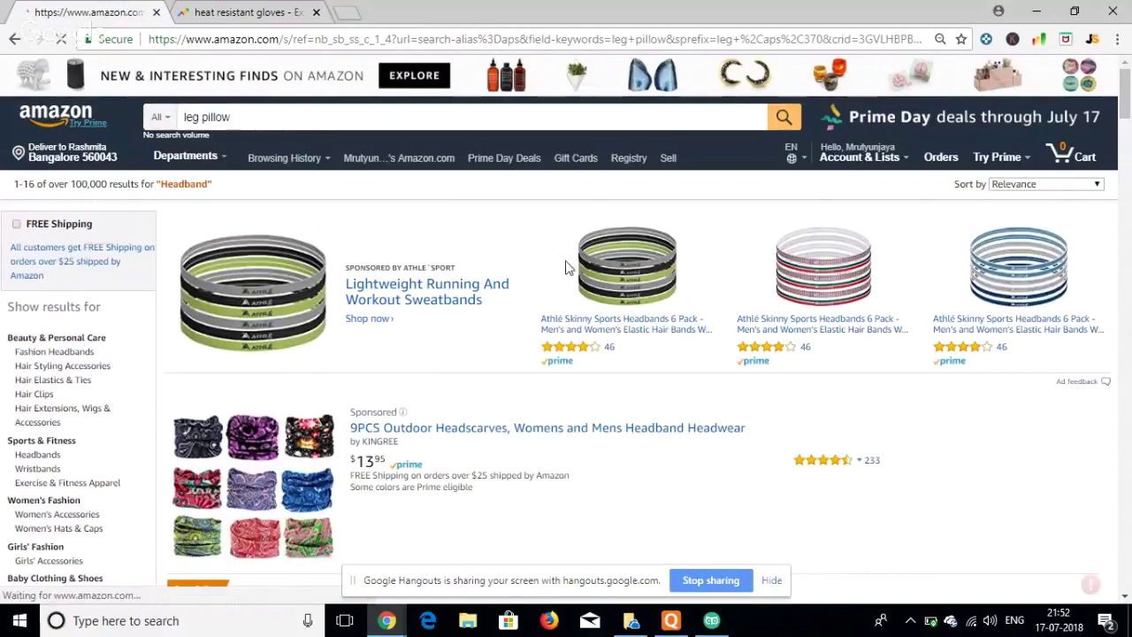
# - Look through the "leg pillow" results for product types, prices and review counts, and return to the start of the list
pyautogui.scroll(-5, 621, 374)
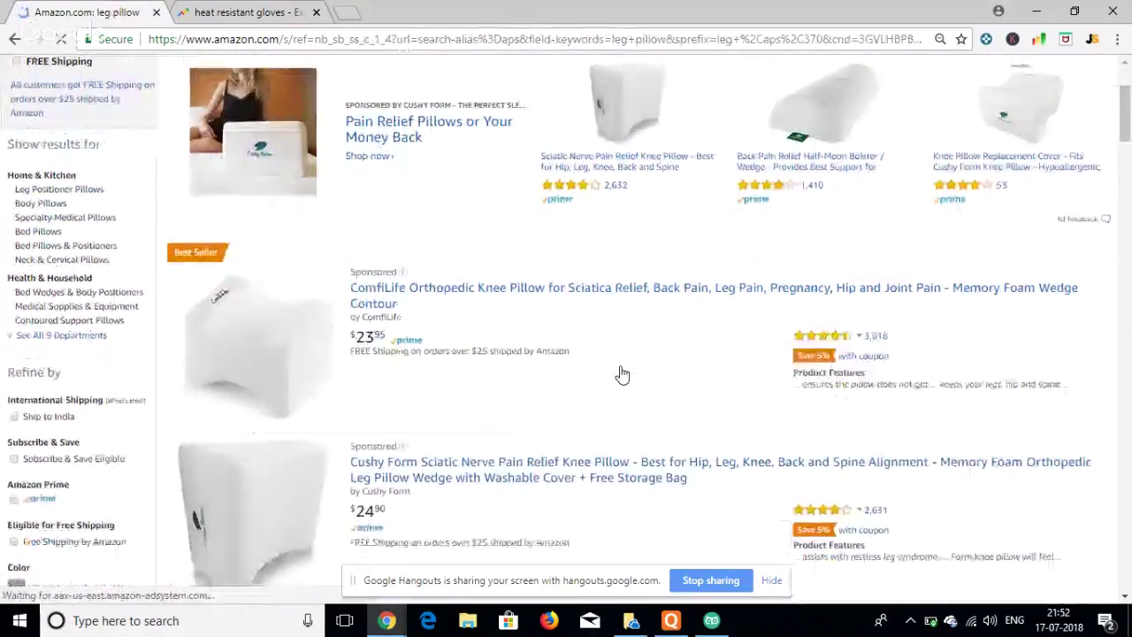
pyautogui.scroll(-4, 622, 374)
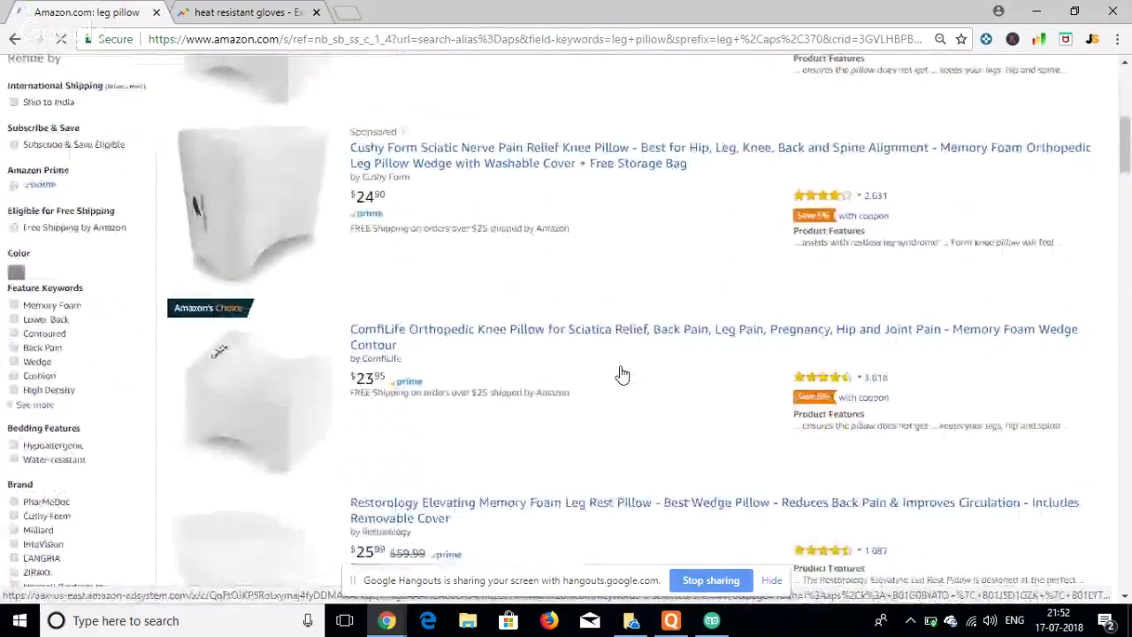
pyautogui.scroll(-2, 621, 374)
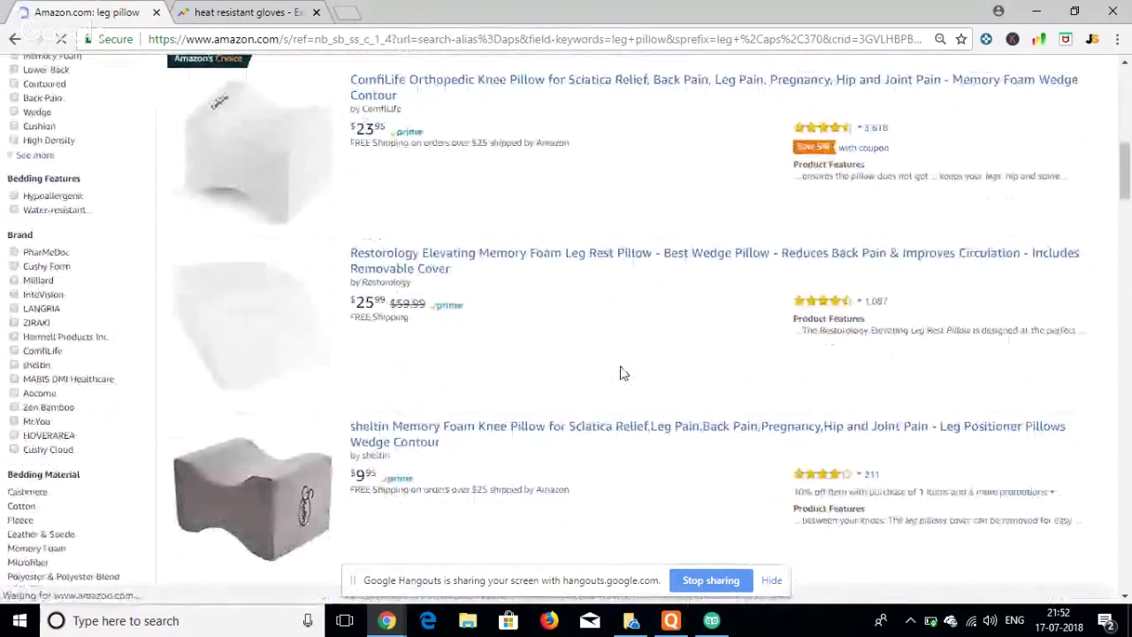
pyautogui.scroll(-3, 622, 373)
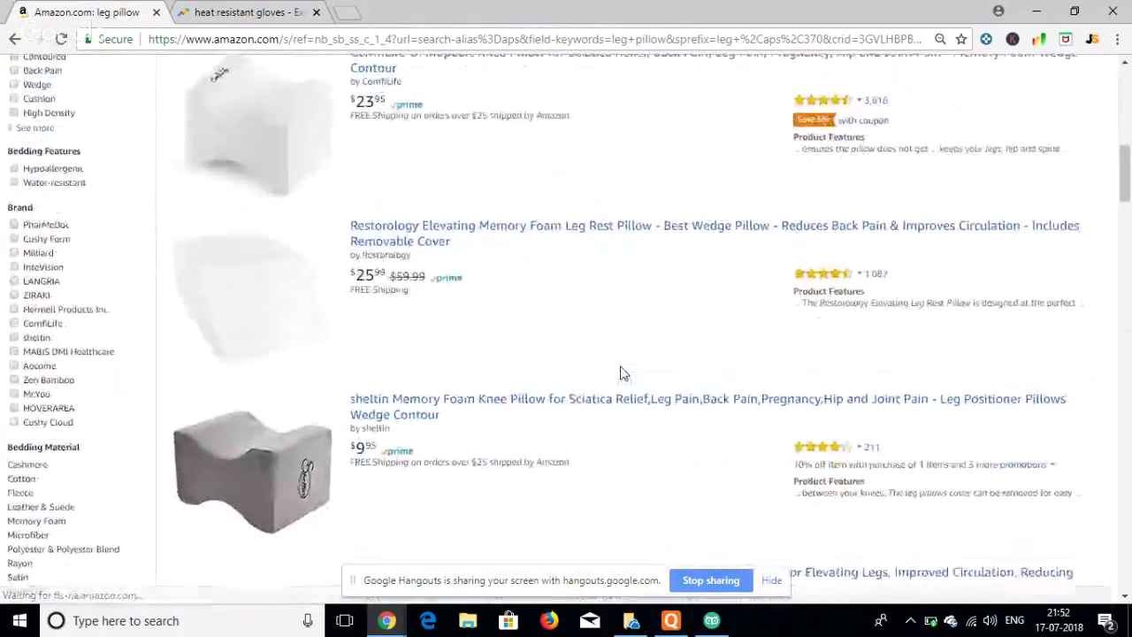
pyautogui.scroll(-1, 622, 374)
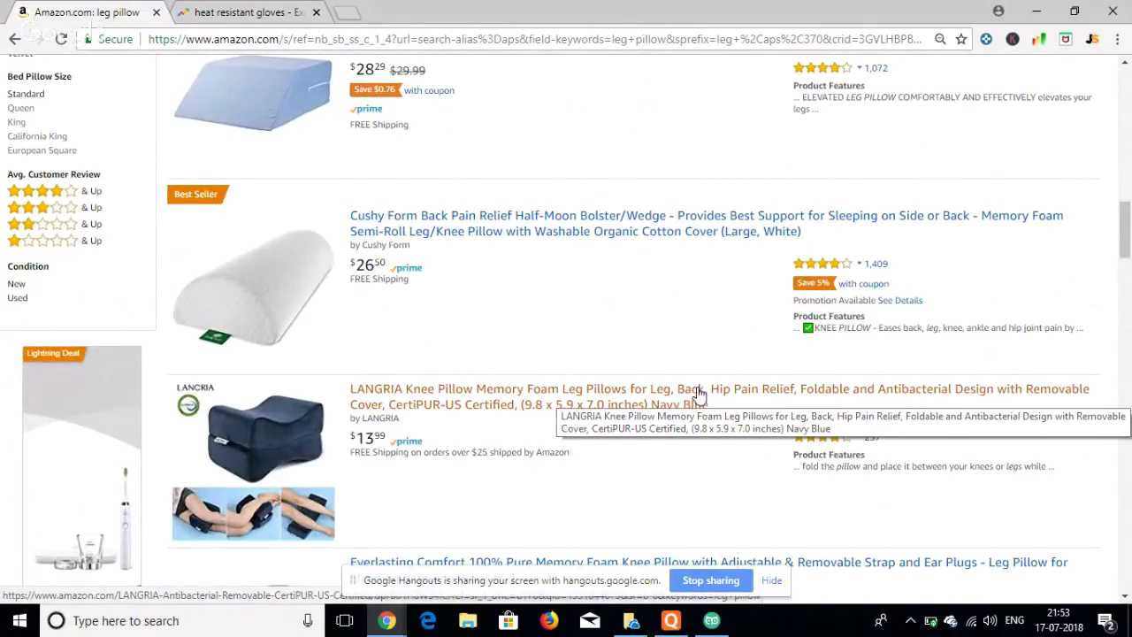
pyautogui.scroll(10, 666, 321)
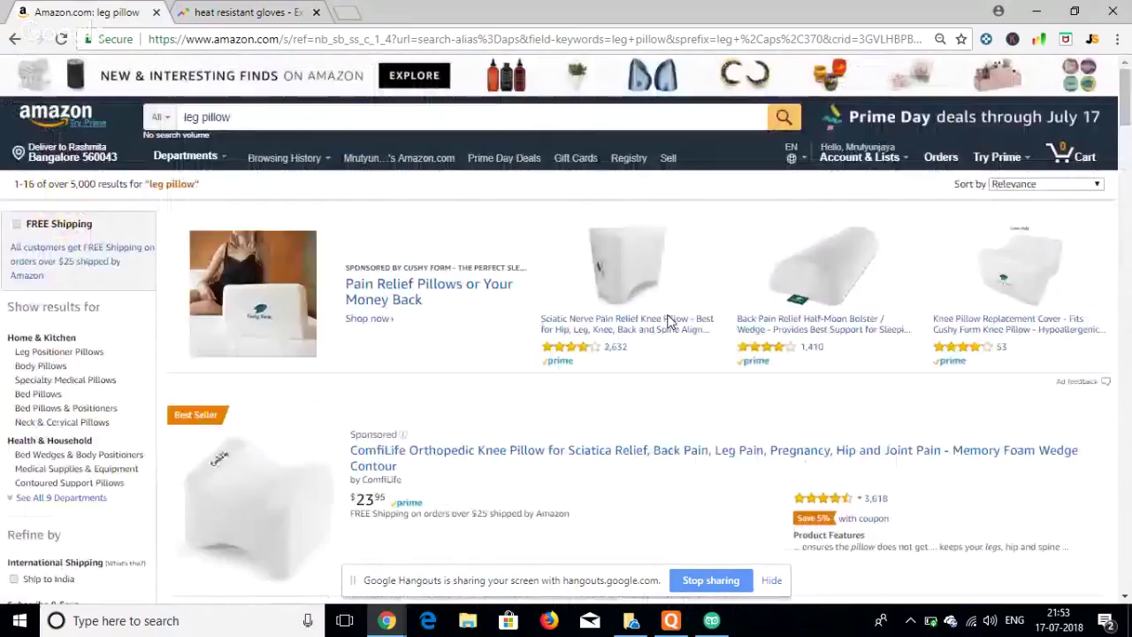
# - Check the search suggestions for "pai" and clear the search text
pyautogui.tripleClick(287, 116)
pyautogui.write('pai')
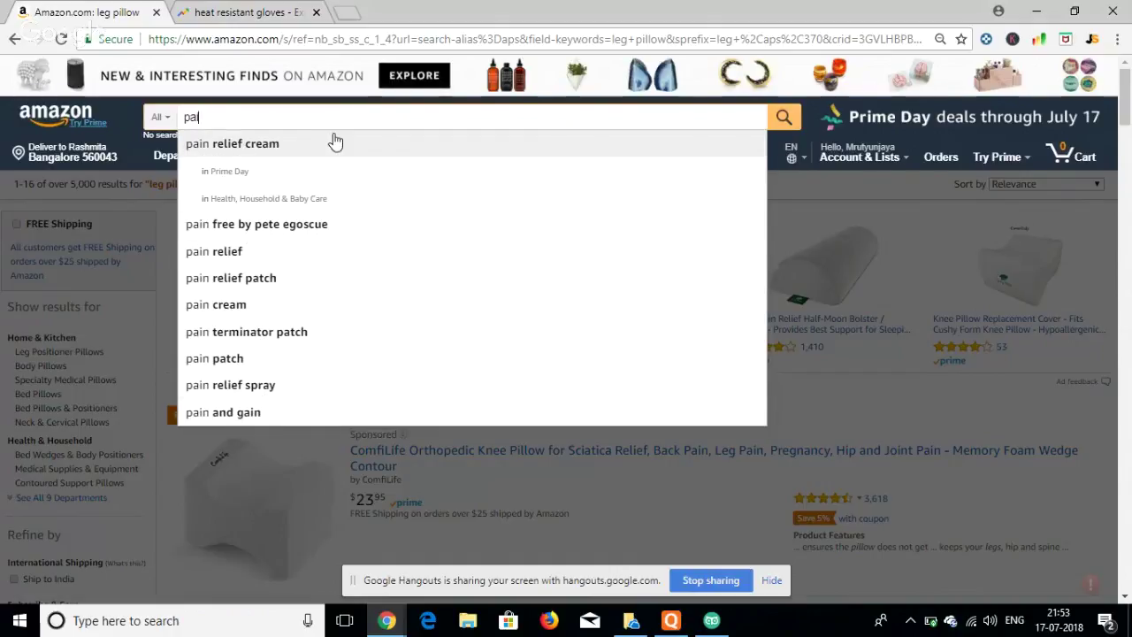
pyautogui.press('BackSpace')
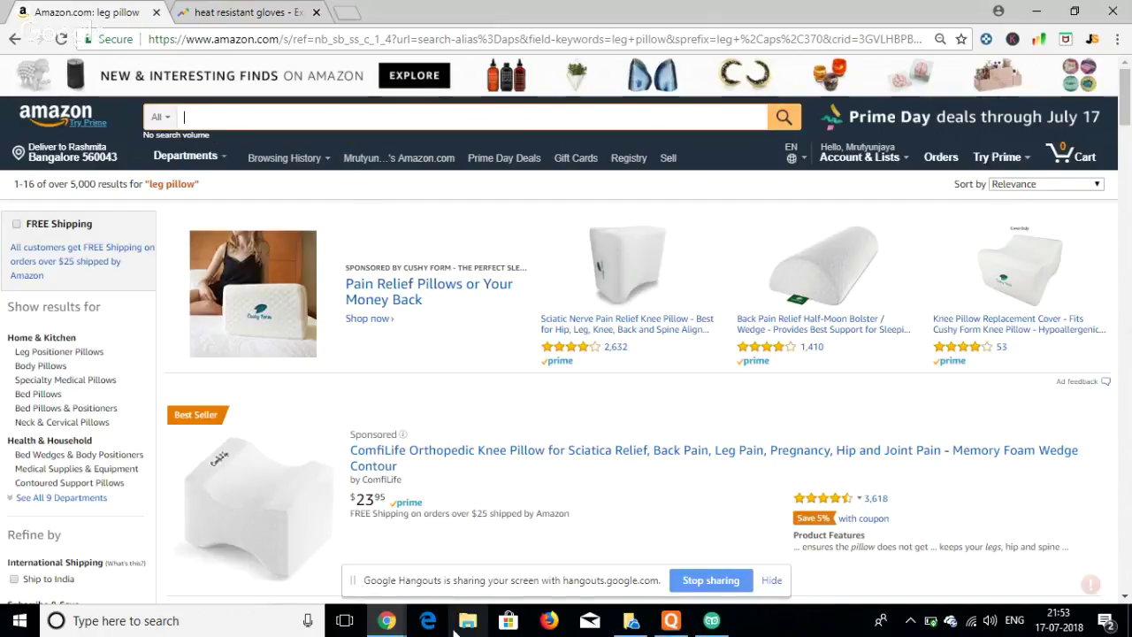
# - Review the "leg pillow" listings again, comparing the knee and leg rest pillow titles, prices and ratings
pyautogui.scroll(-2, 478, 479)
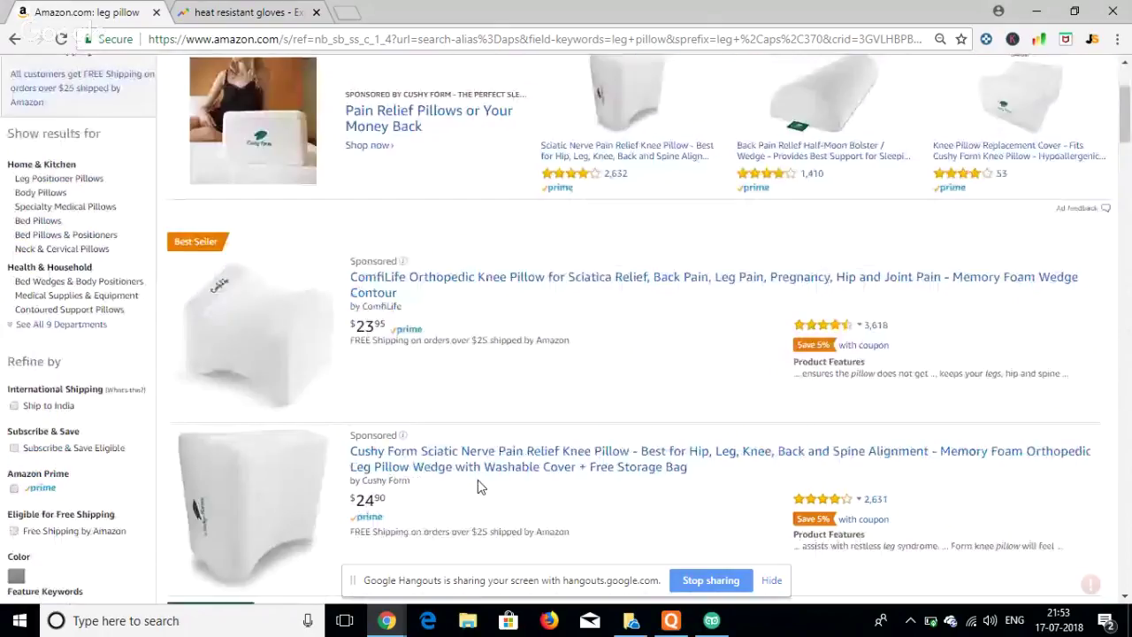
pyautogui.scroll(-1, 477, 482)
pyautogui.scroll(-1, 477, 487)
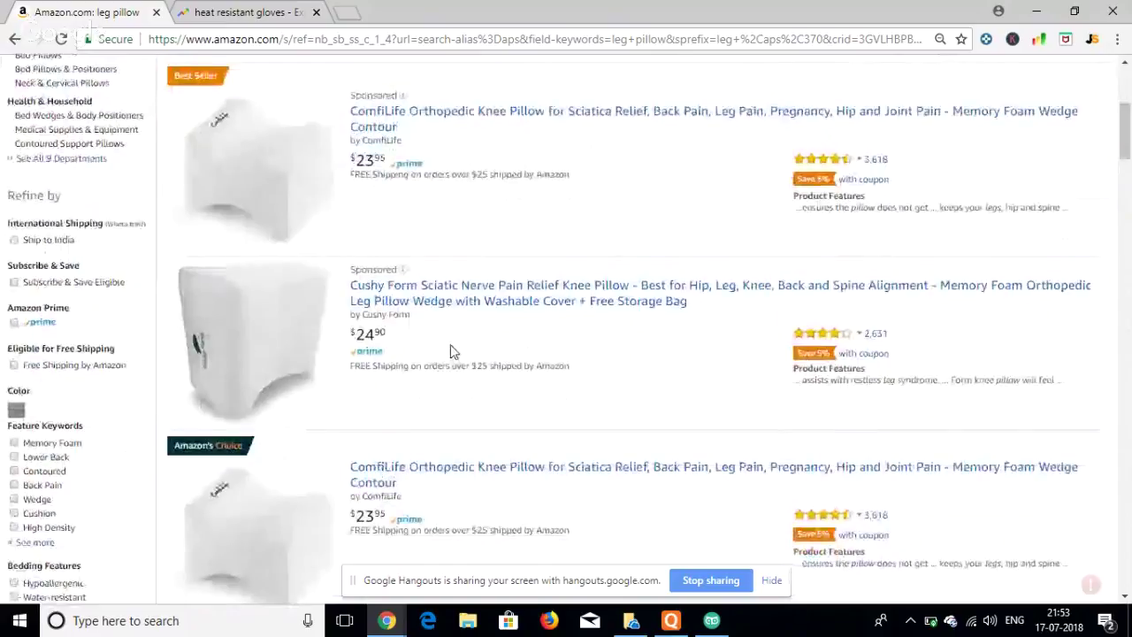
pyautogui.scroll(1, 450, 344)
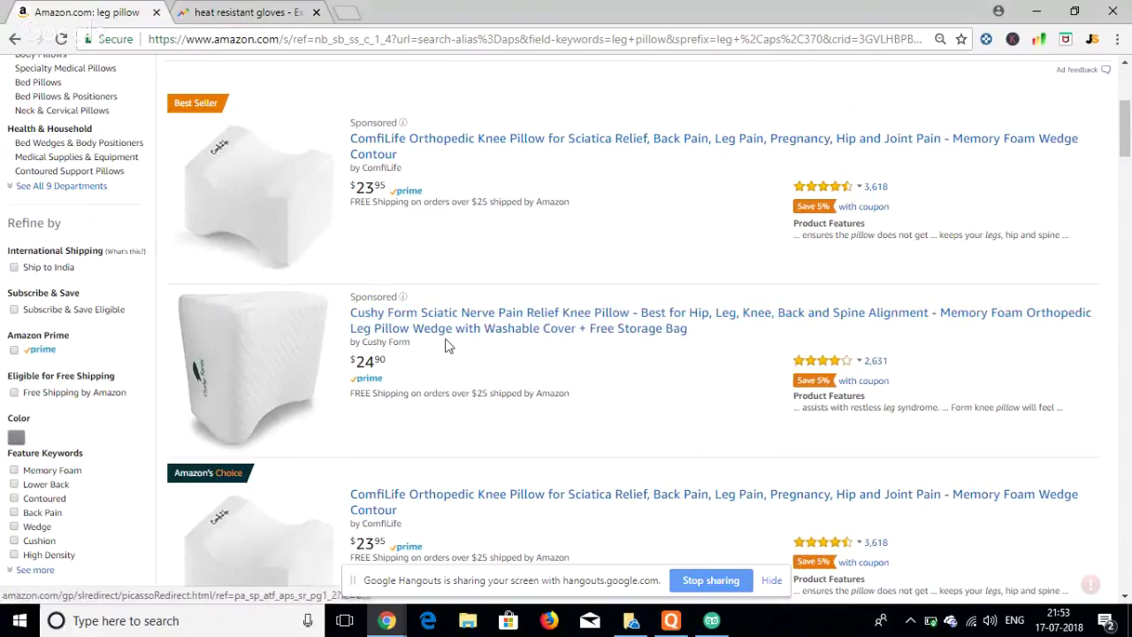
pyautogui.scroll(-4, 484, 355)
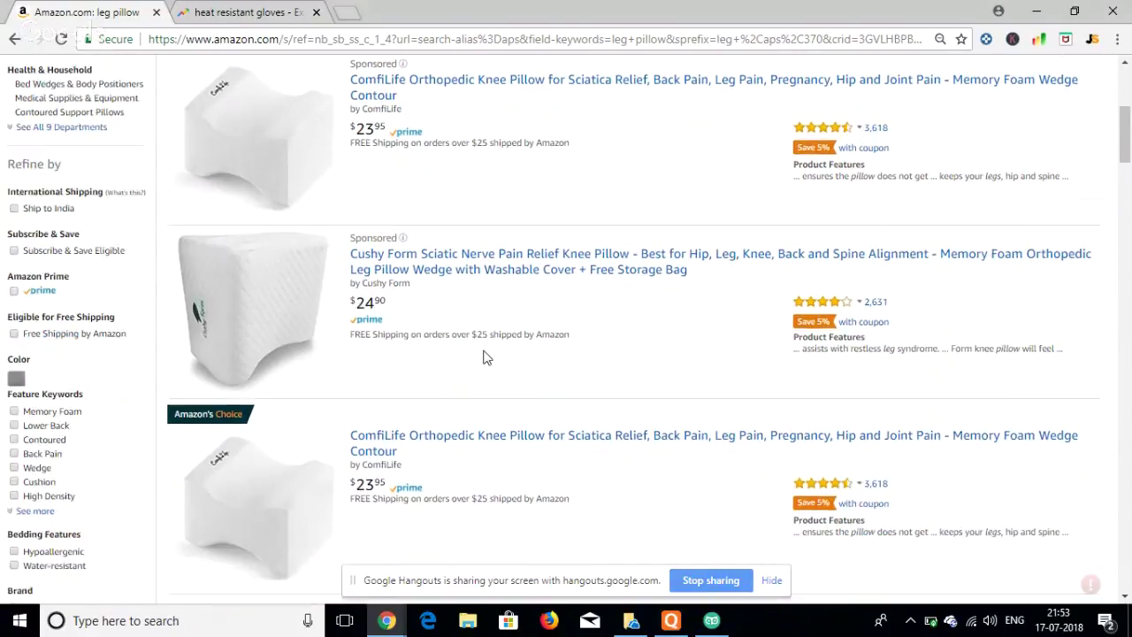
pyautogui.scroll(-4, 484, 355)
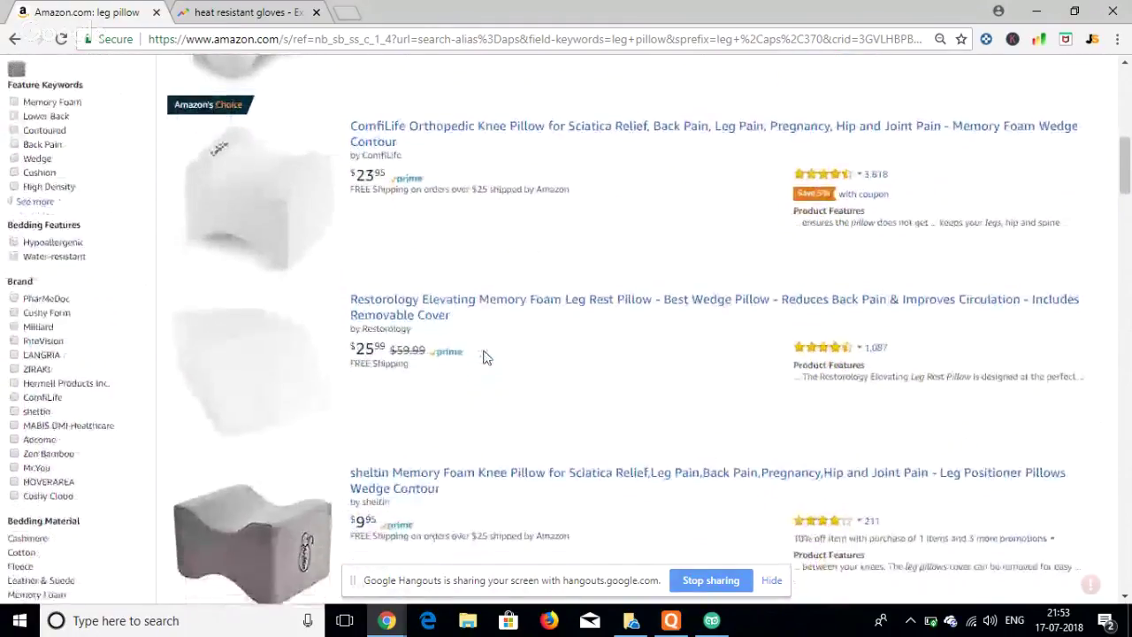
# - Examine the "leg pillow" listings down to the Everlasting Comfort knee pillow and back up, comparing prices, ratings and review counts
pyautogui.scroll(-4, 484, 357)
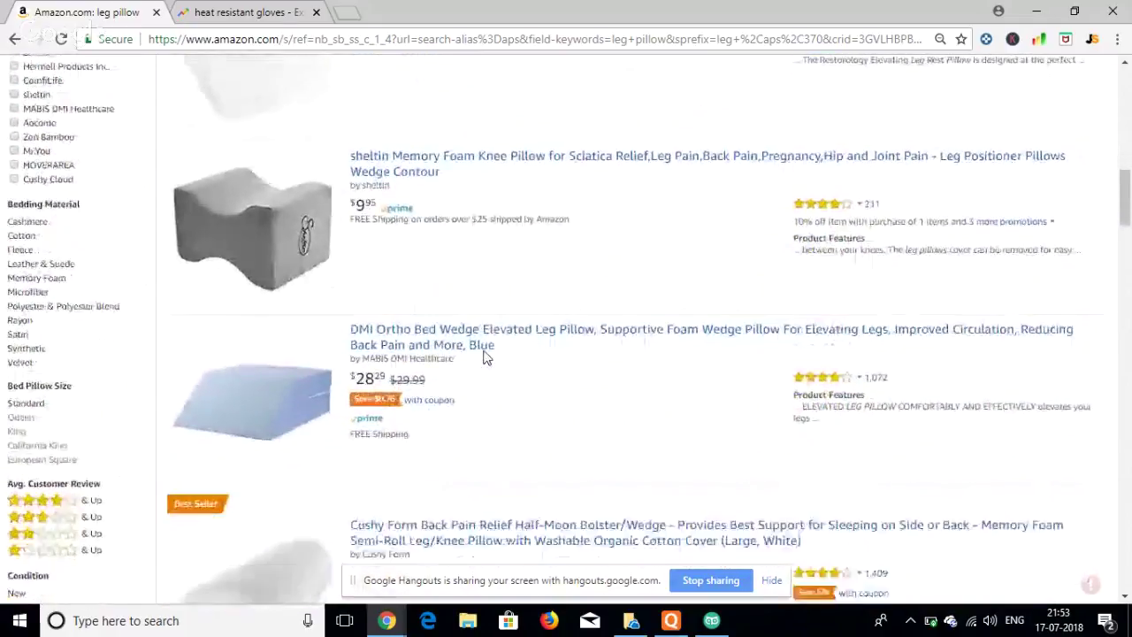
pyautogui.scroll(-1, 485, 357)
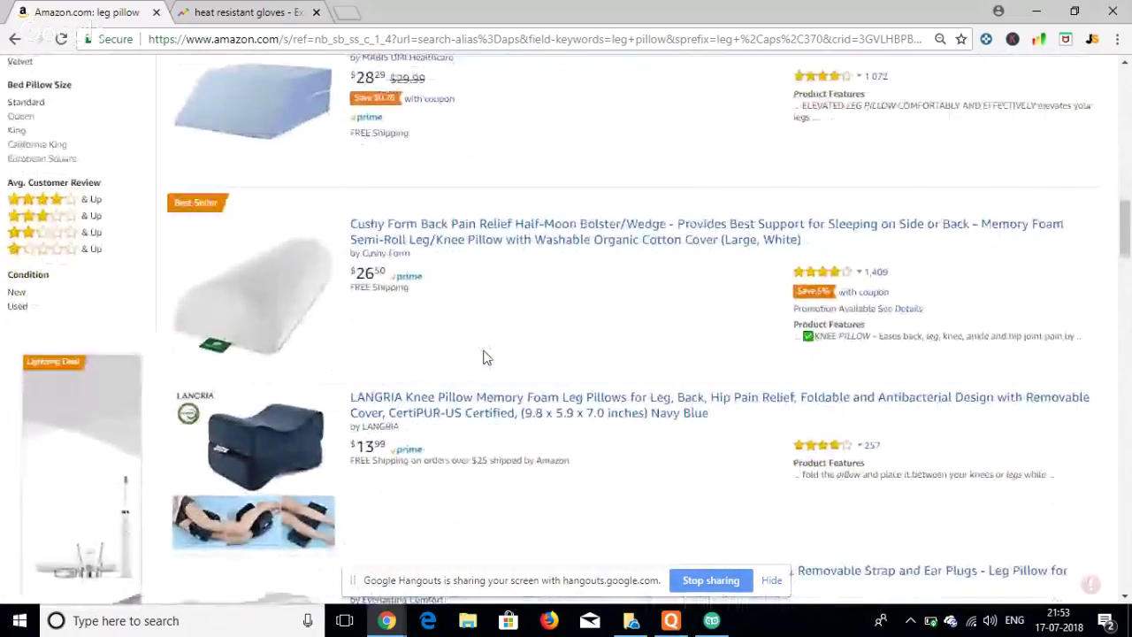
pyautogui.scroll(-2, 484, 356)
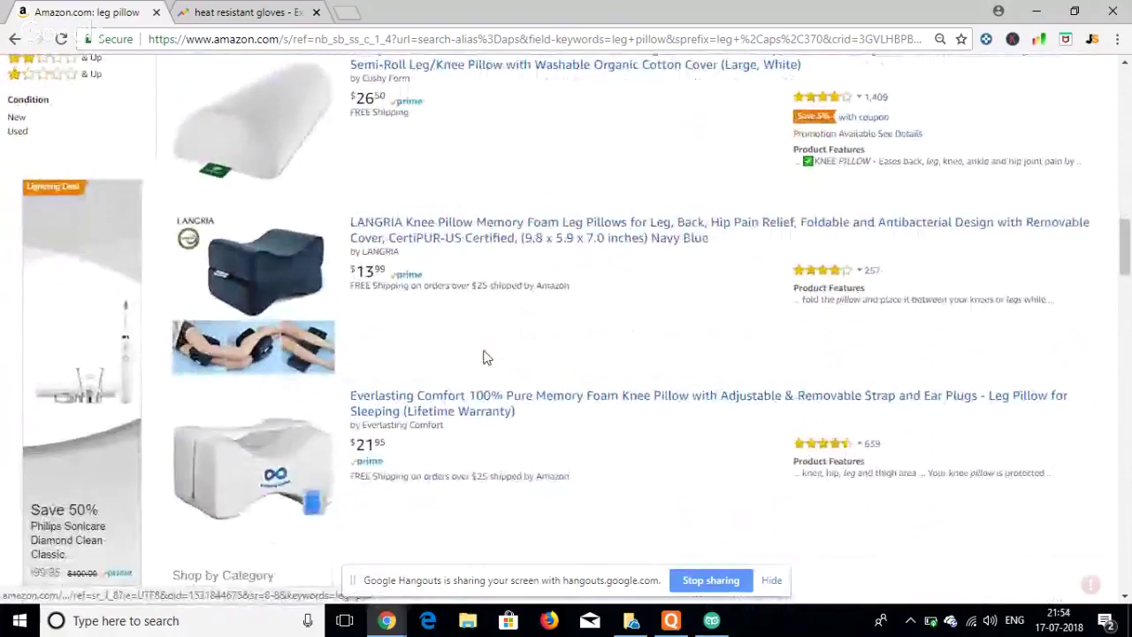
pyautogui.scroll(-1, 484, 357)
pyautogui.scroll(-1, 485, 357)
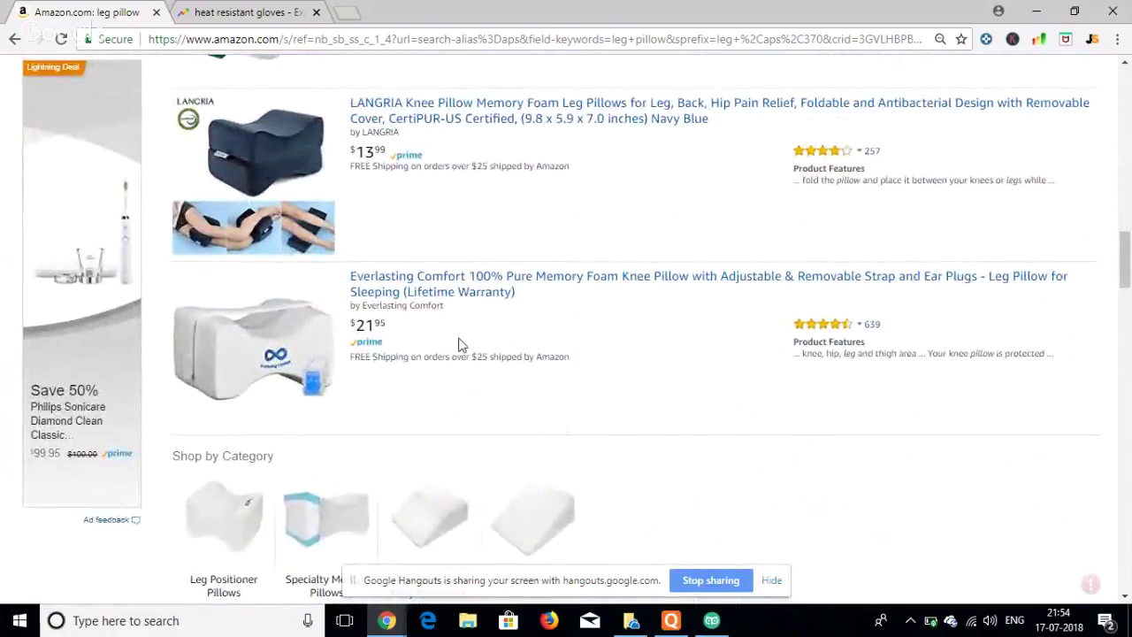
pyautogui.scroll(1, 458, 345)
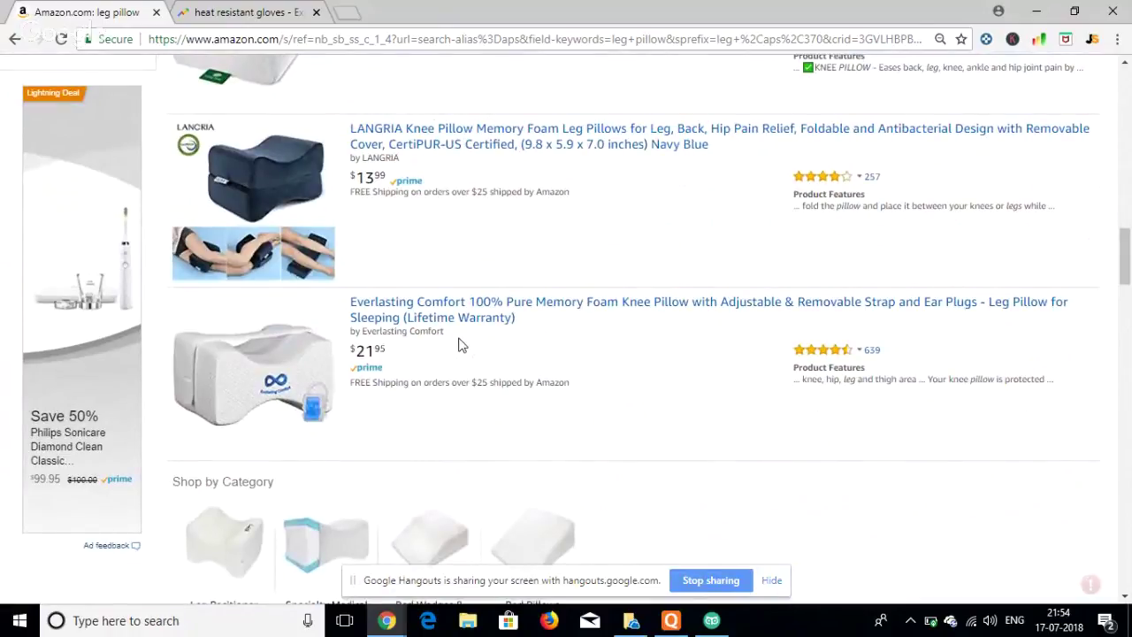
pyautogui.scroll(2, 458, 345)
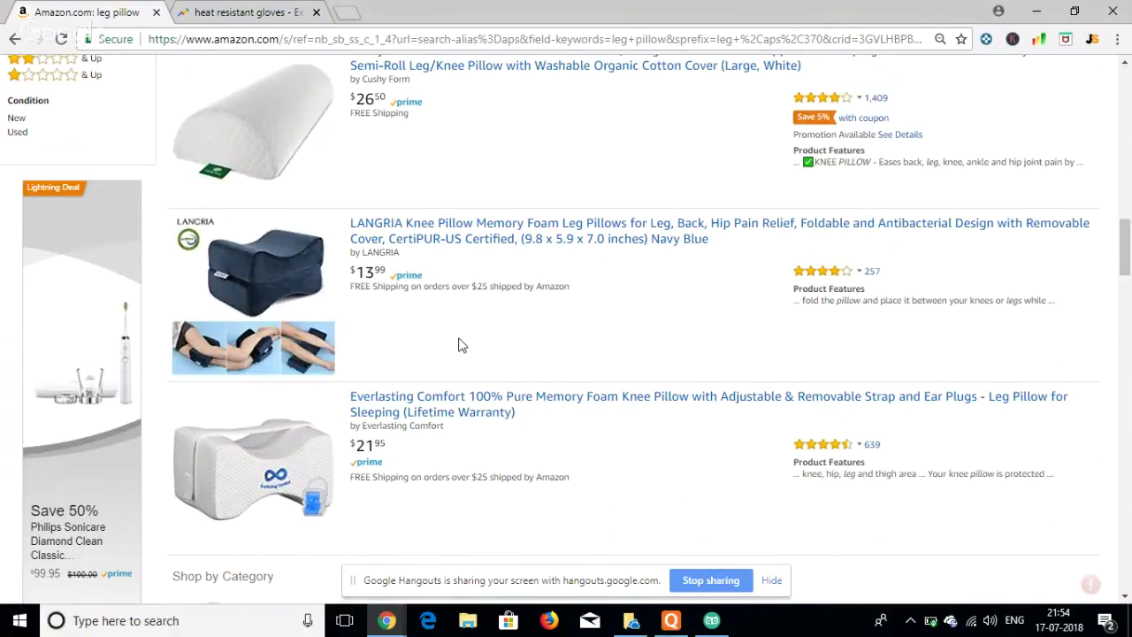
pyautogui.scroll(2, 458, 345)
pyautogui.scroll(10, 458, 345)
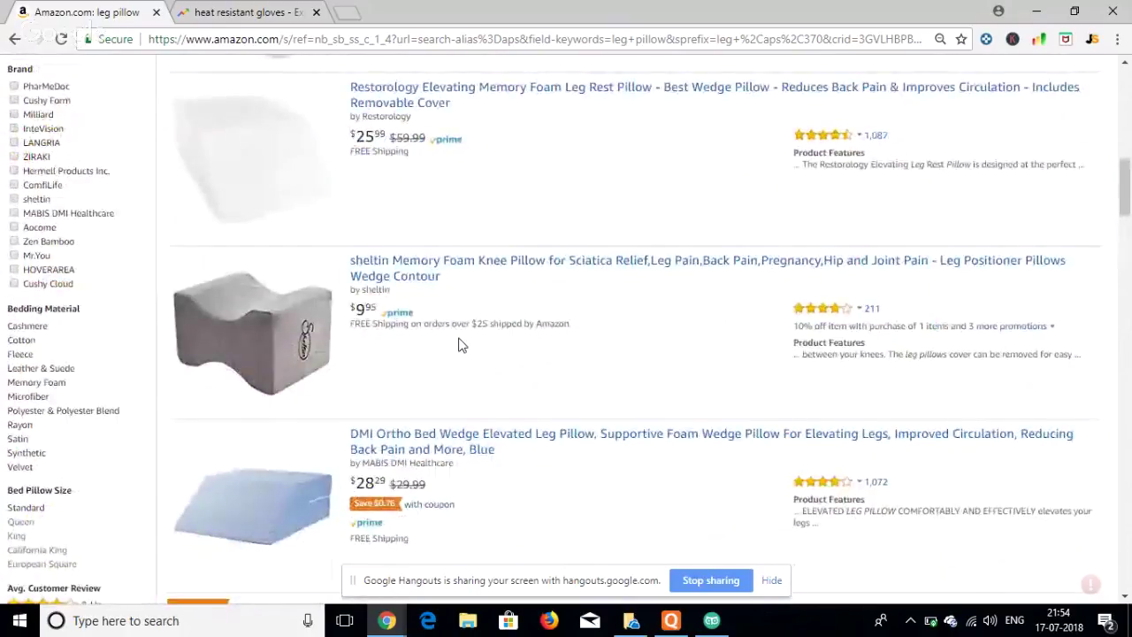
pyautogui.scroll(4, 458, 344)
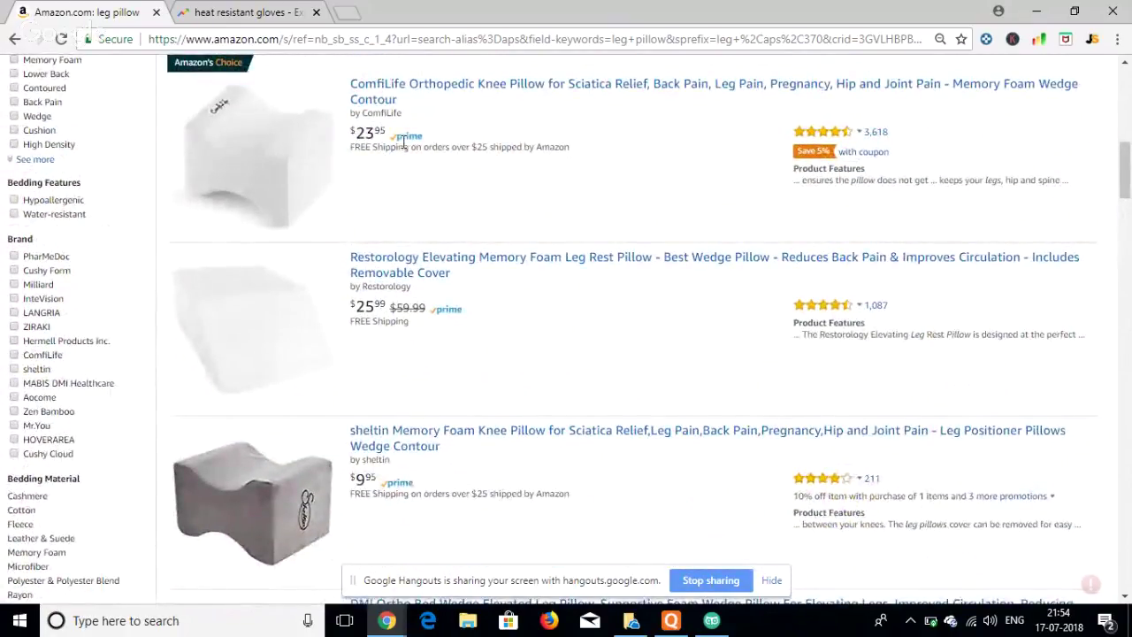
pyautogui.scroll(5, 406, 194)
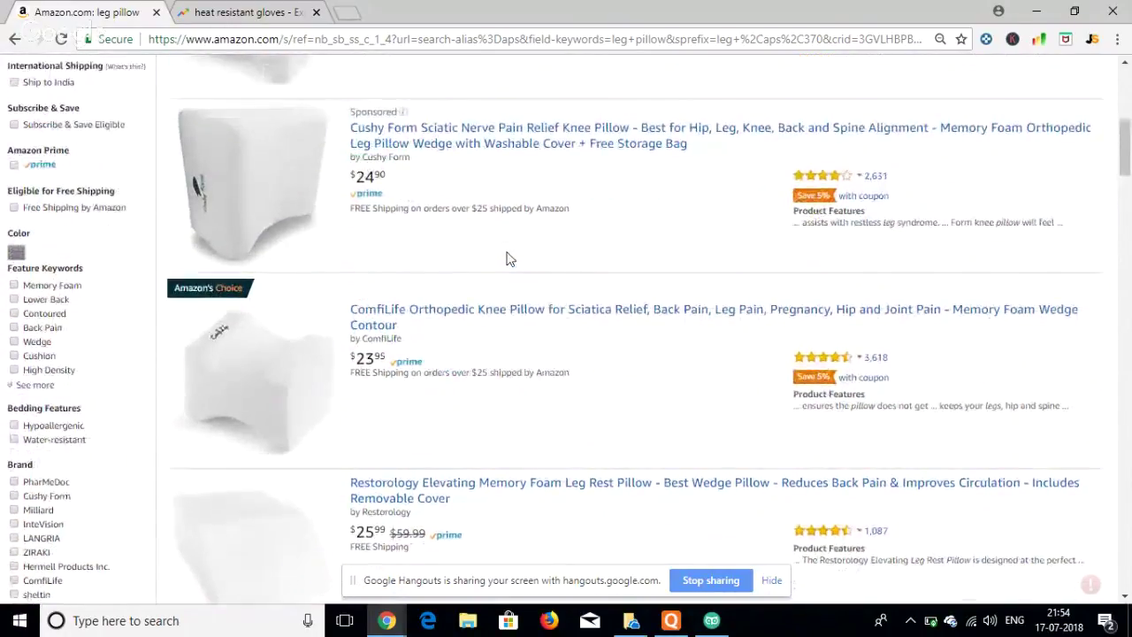
# - Compare the ComfiLife, Cushy Form, Restorology, sheltin and DMI pillow listings again and return to the start of the results
pyautogui.scroll(-1, 526, 341)
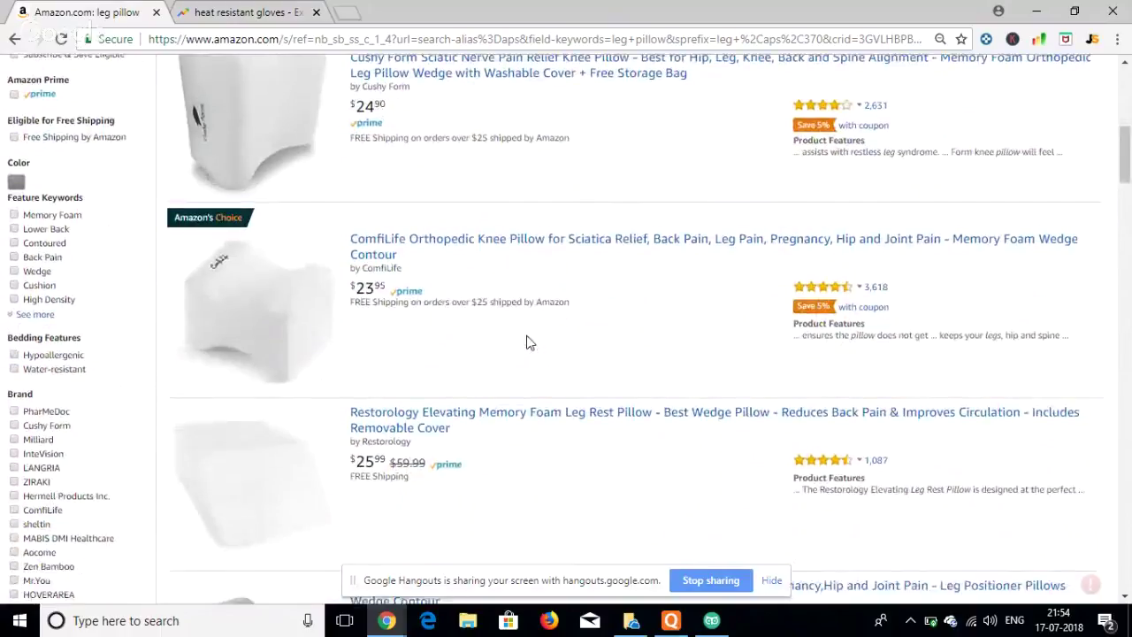
pyautogui.scroll(2, 526, 342)
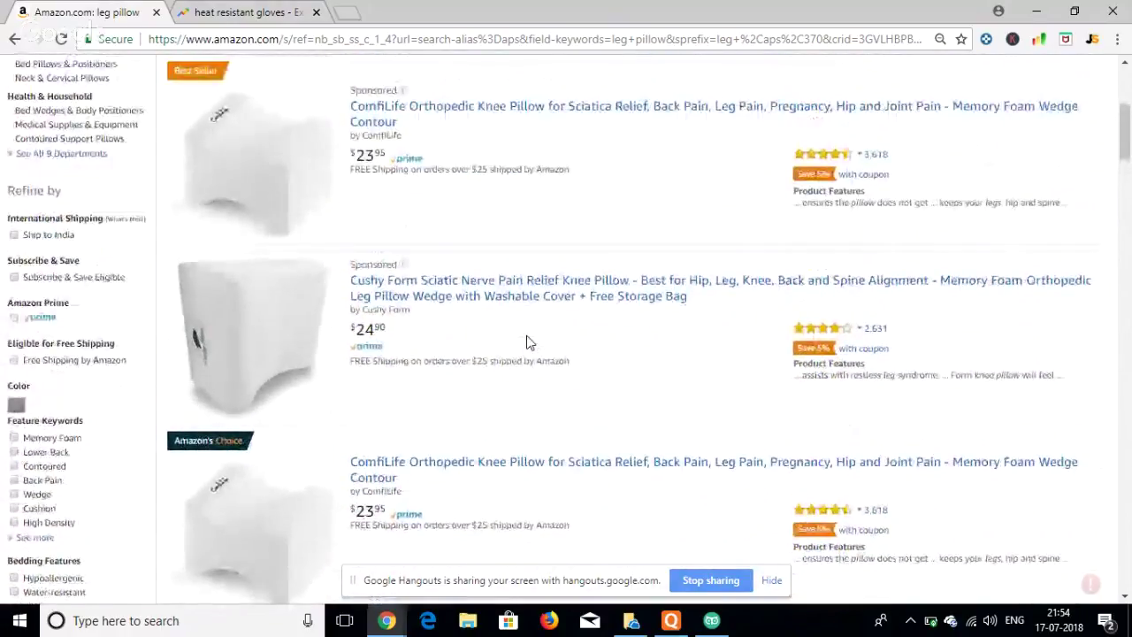
pyautogui.scroll(3, 527, 342)
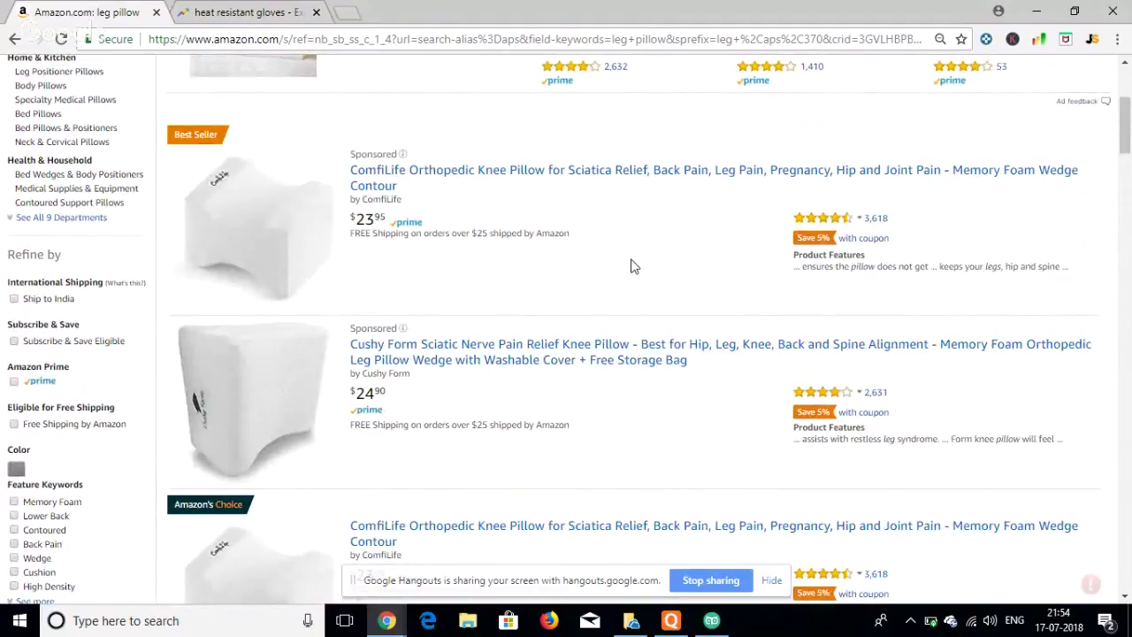
pyautogui.scroll(-3, 633, 265)
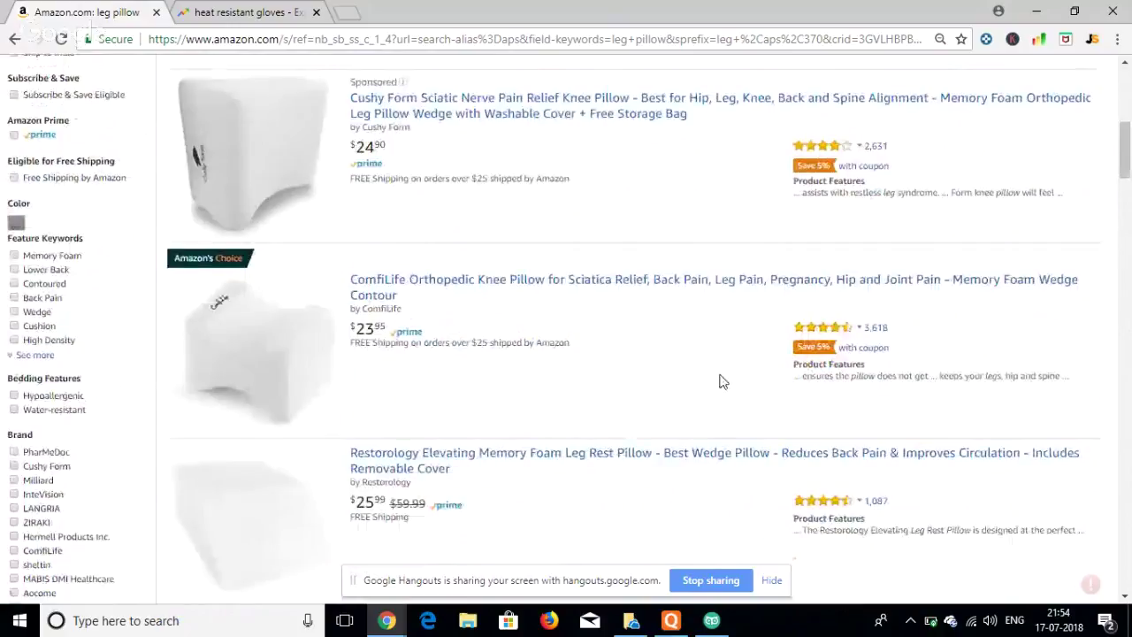
pyautogui.scroll(-1, 721, 380)
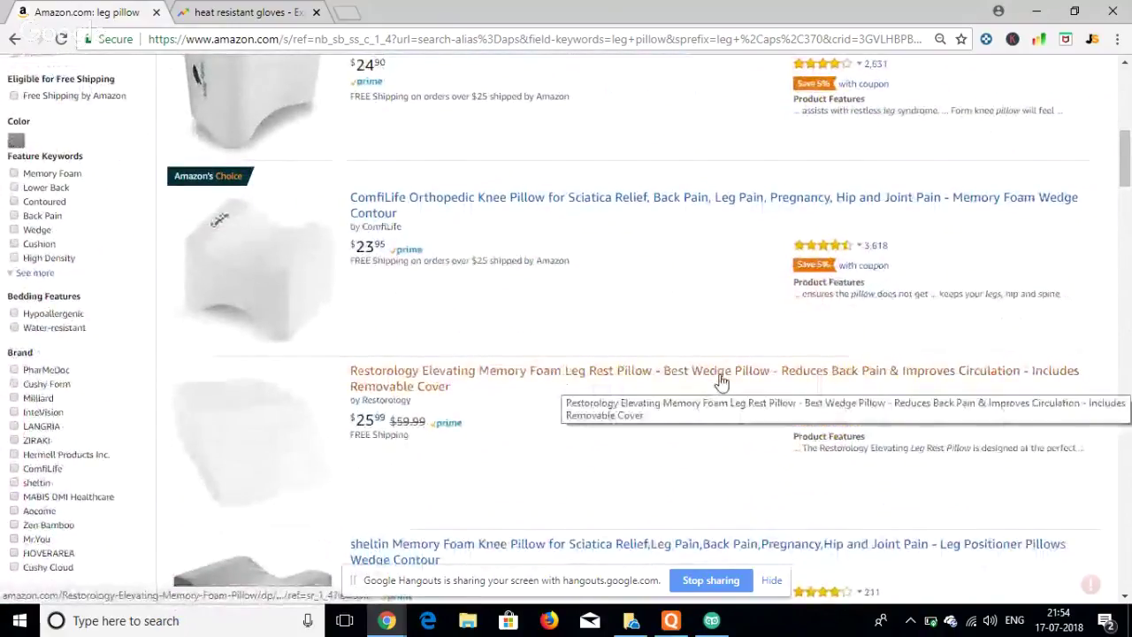
pyautogui.scroll(-3, 820, 525)
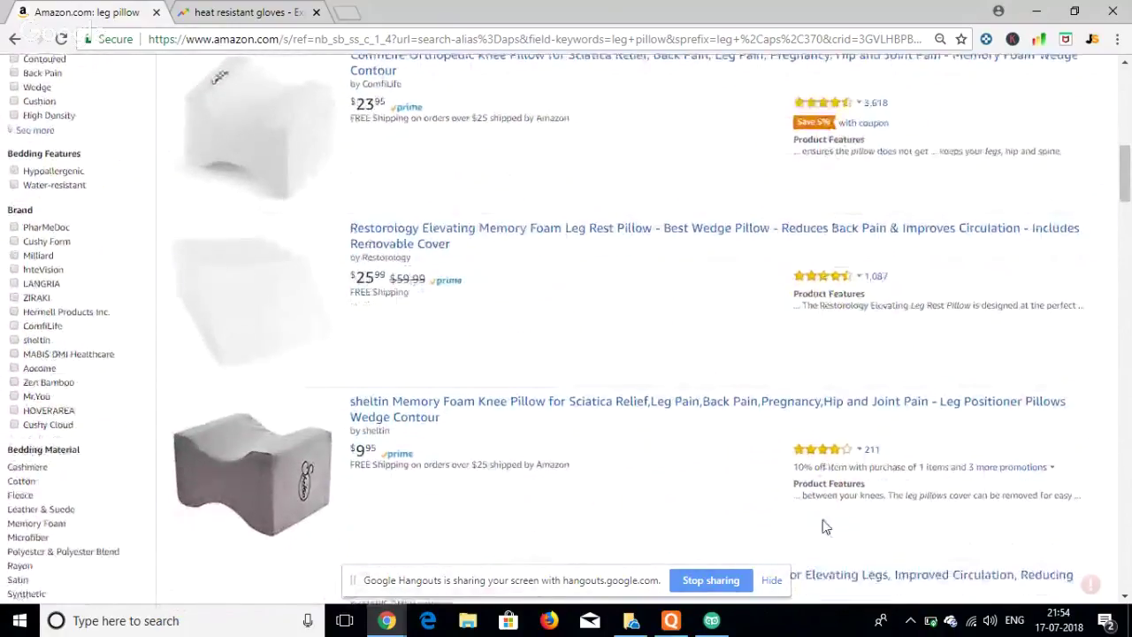
pyautogui.scroll(-2, 822, 526)
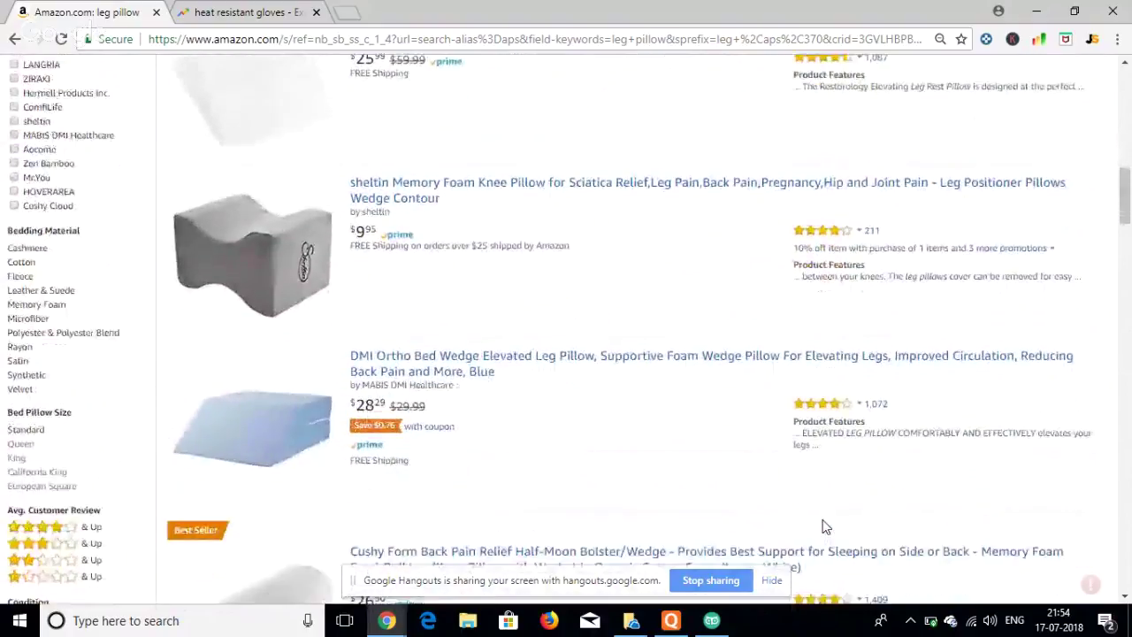
pyautogui.scroll(12, 822, 526)
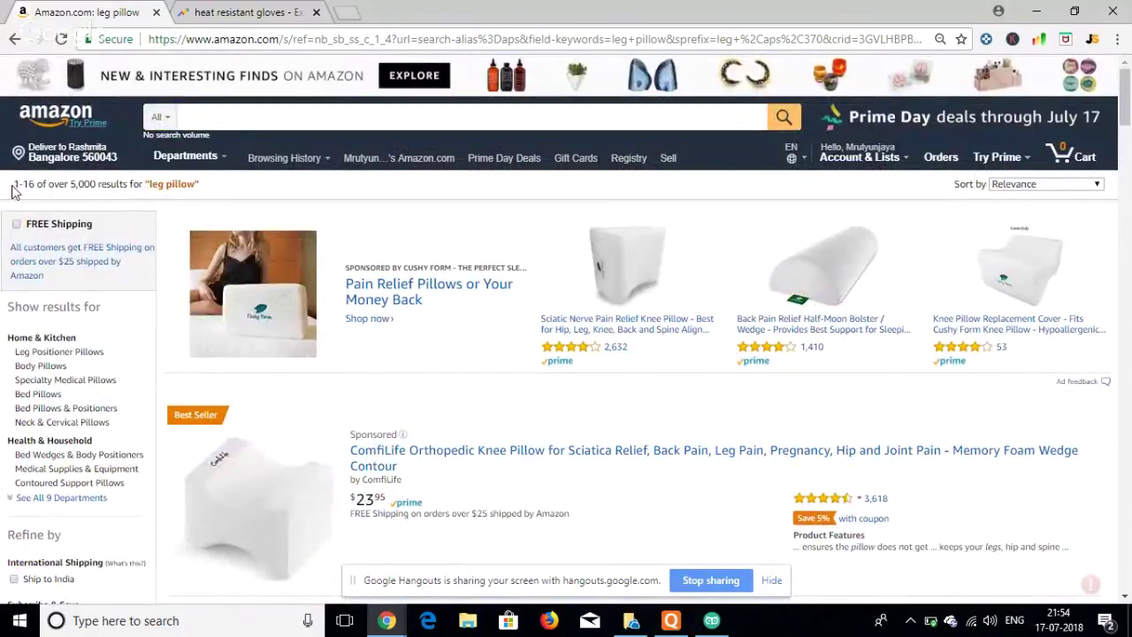
# - Examine the total result count for "leg pillow" by highlighting the figure above the listings
pyautogui.moveTo(12, 192); pyautogui.dragTo(145, 198)
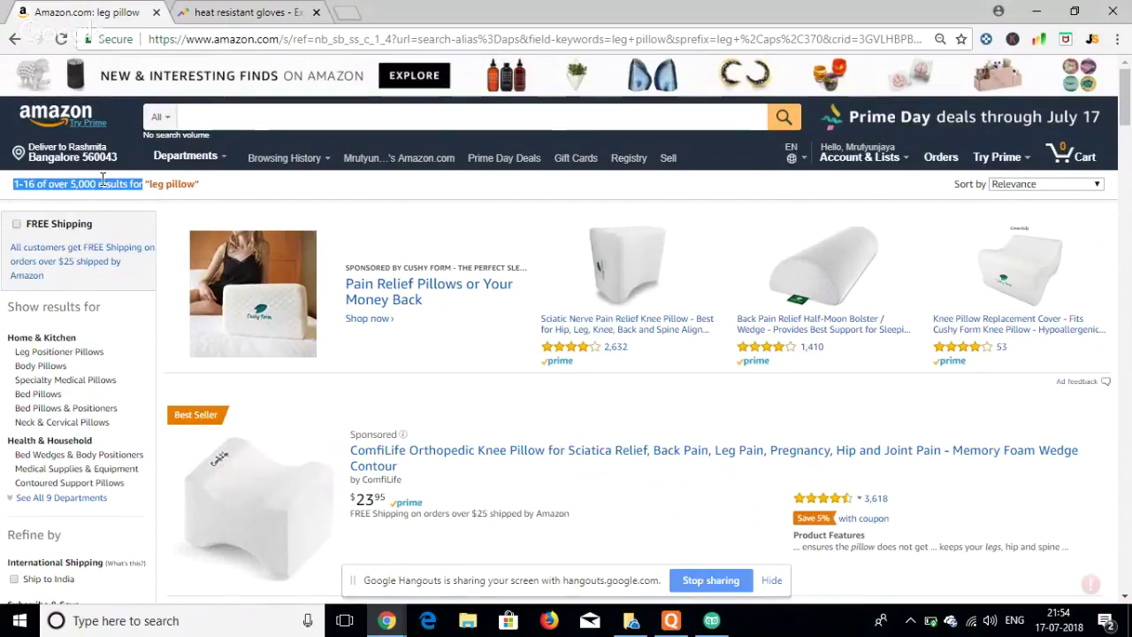
pyautogui.click(104, 179)
pyautogui.moveTo(81, 183); pyautogui.dragTo(94, 184)
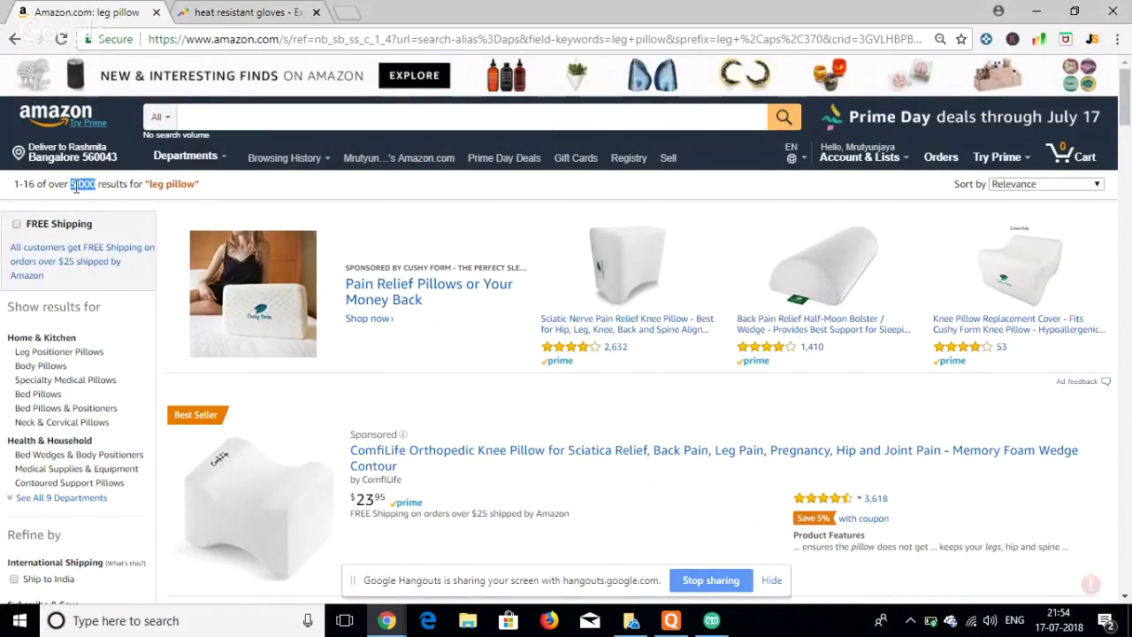
pyautogui.tripleClick(80, 187)
pyautogui.doubleClick(87, 188)
pyautogui.moveTo(59, 201); pyautogui.dragTo(76, 202)
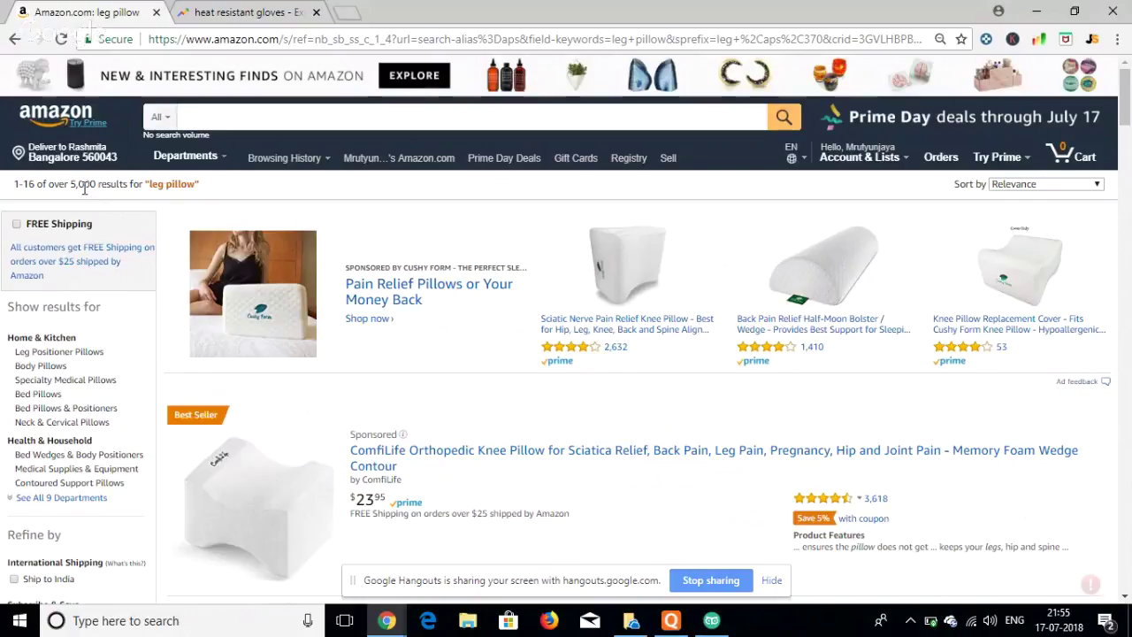
pyautogui.doubleClick(84, 185)
pyautogui.click(216, 116)
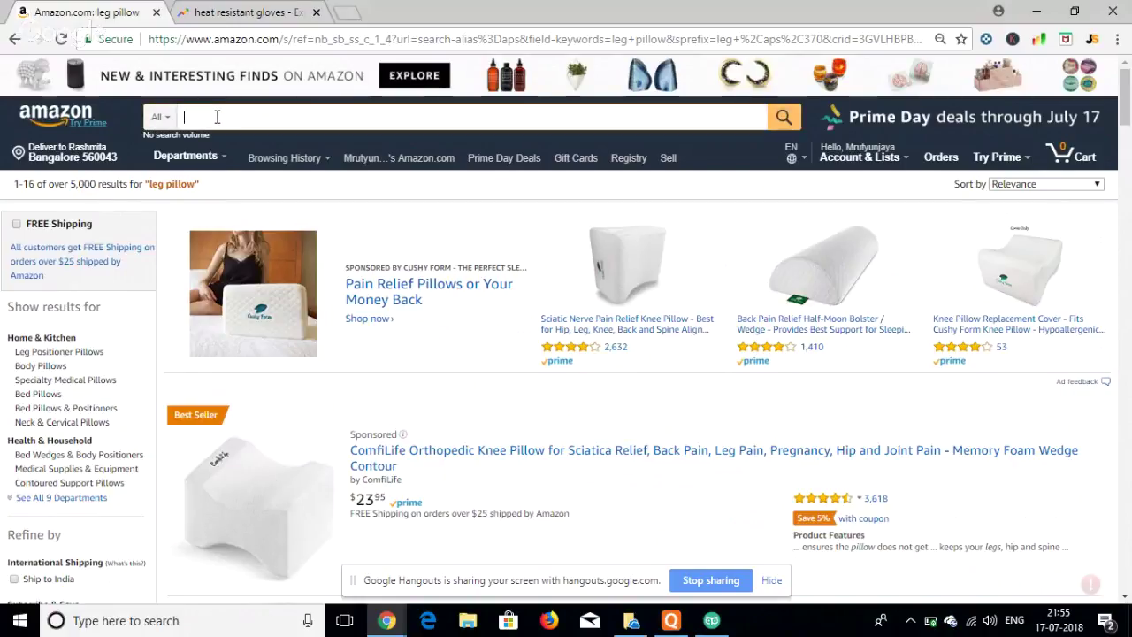
pyautogui.doubleClick(82, 184)
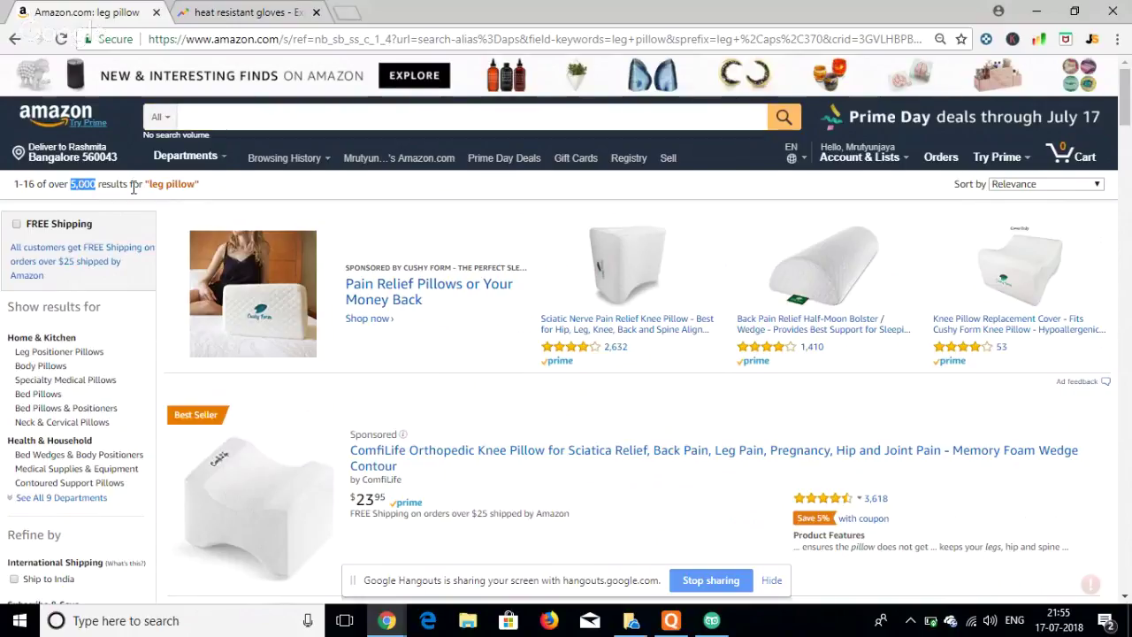
pyautogui.click(344, 204)
# - Run the Jungle Scout extension on the "leg pillow" results, review its sales, rank, price and review data, and close it
pyautogui.click(1092, 42)
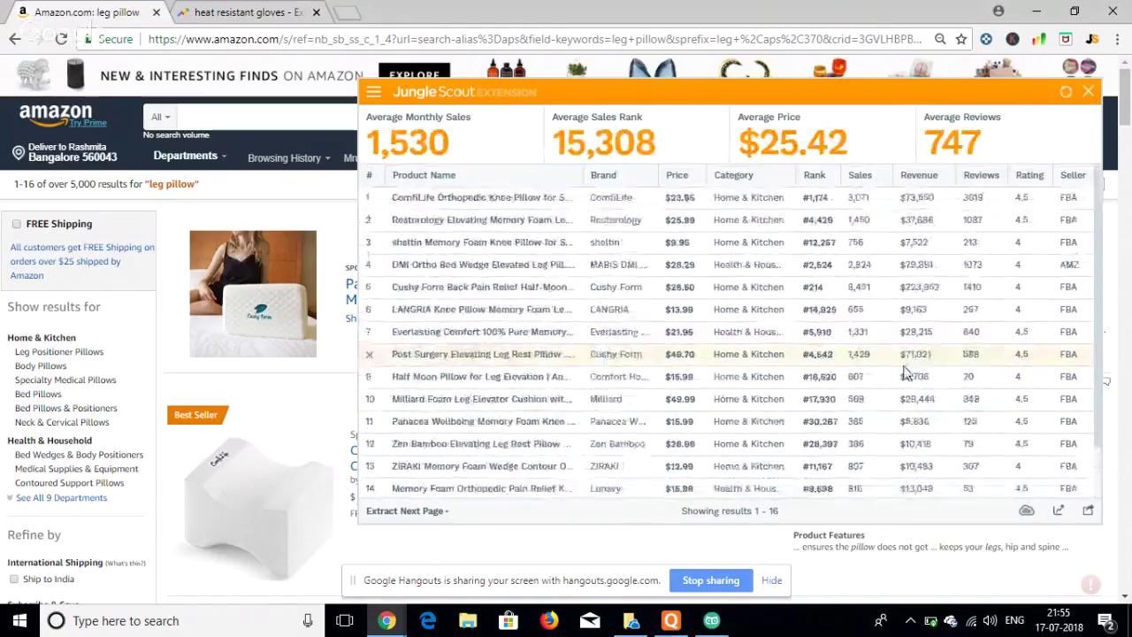
pyautogui.click(1087, 92)
# - Open Google in a new browser tab and search for the suggested "market intelligence viral launch"
pyautogui.click(346, 14)
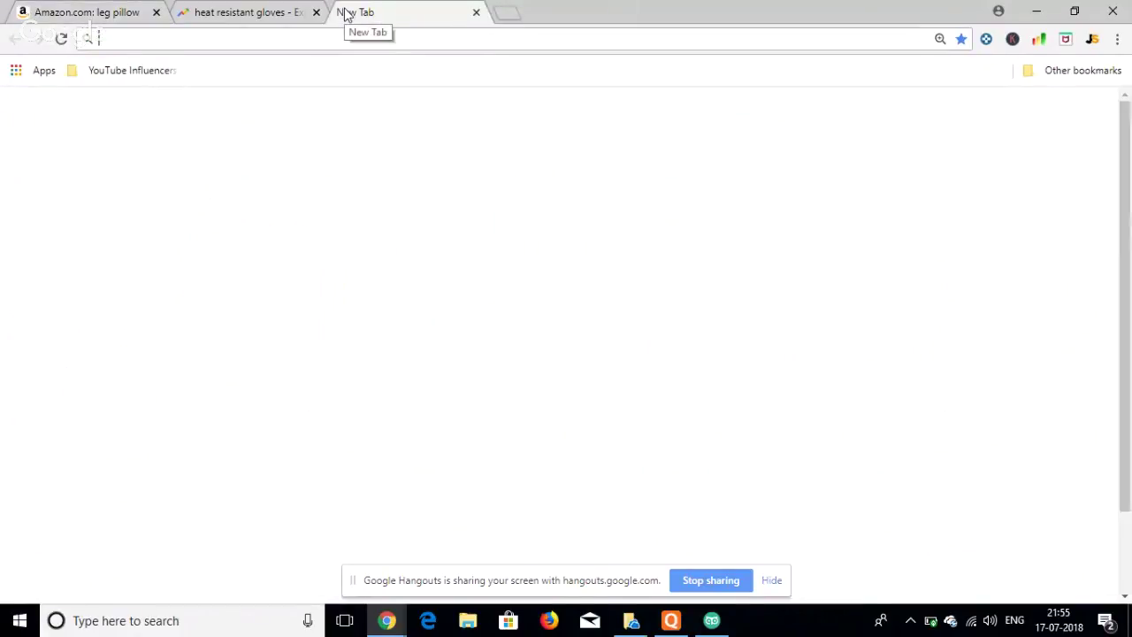
pyautogui.write('goo')
pyautogui.press('Return')
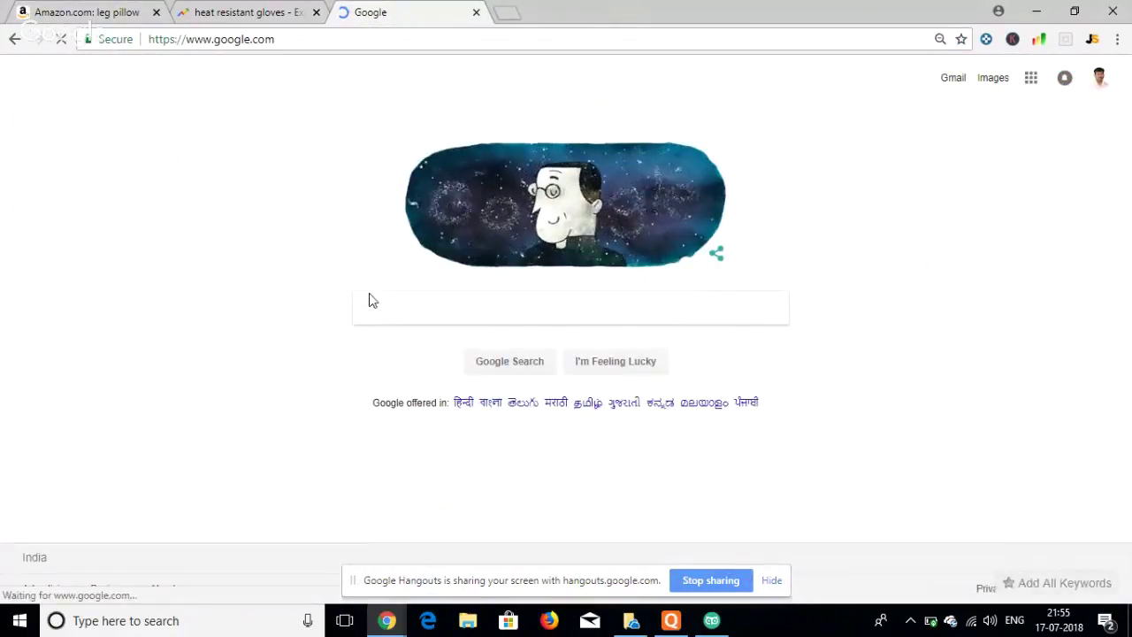
pyautogui.click(369, 306)
pyautogui.write('market')
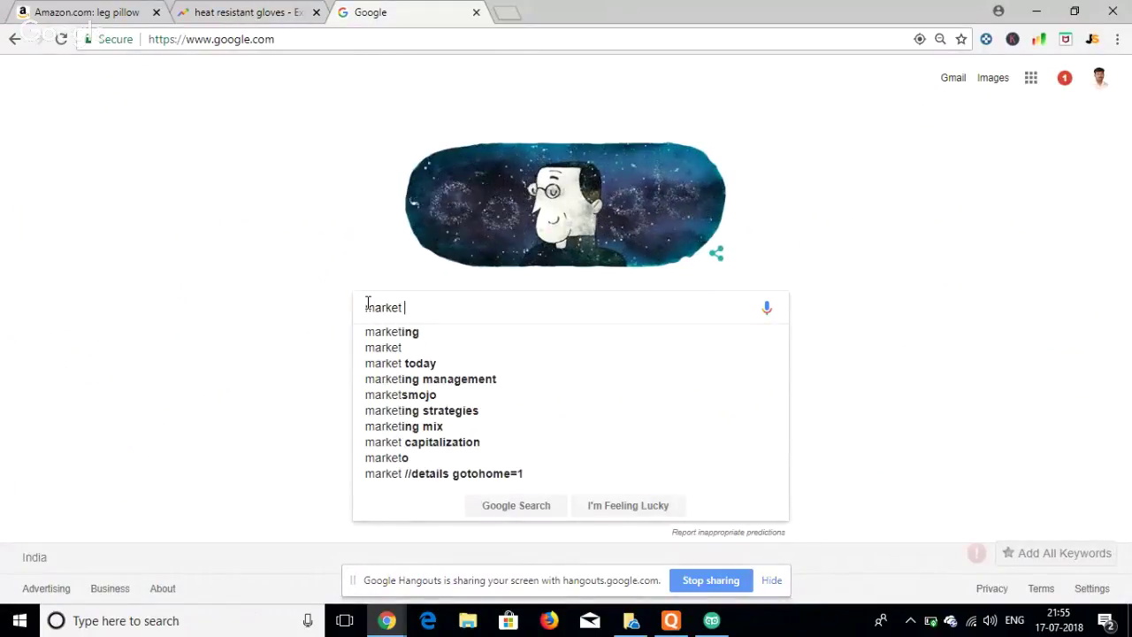
pyautogui.write(' inte')
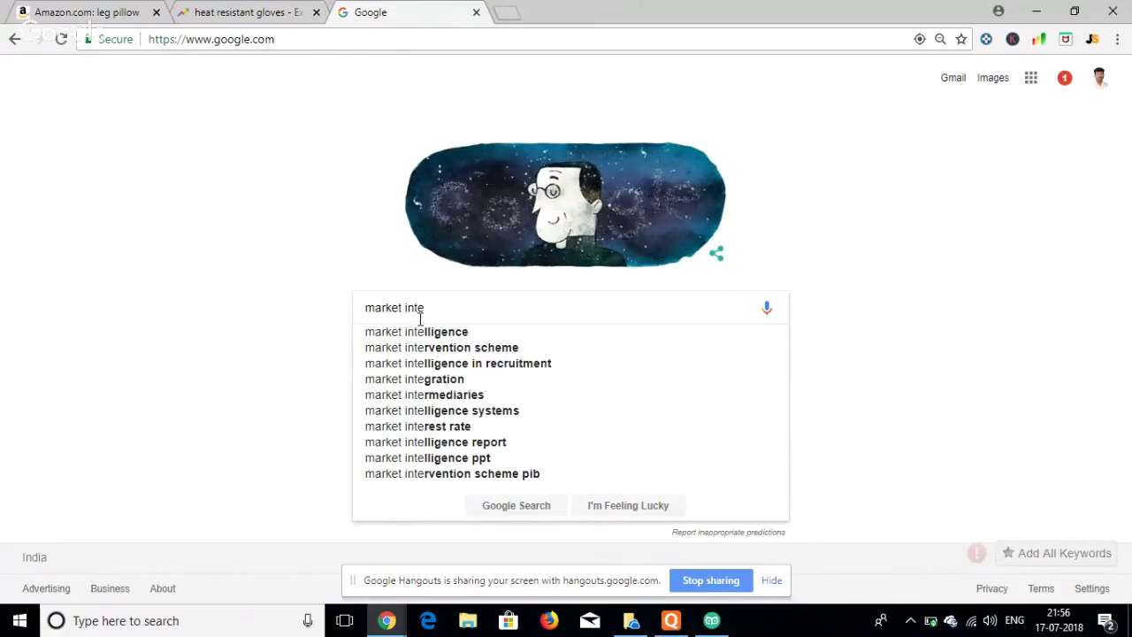
pyautogui.press('Down')
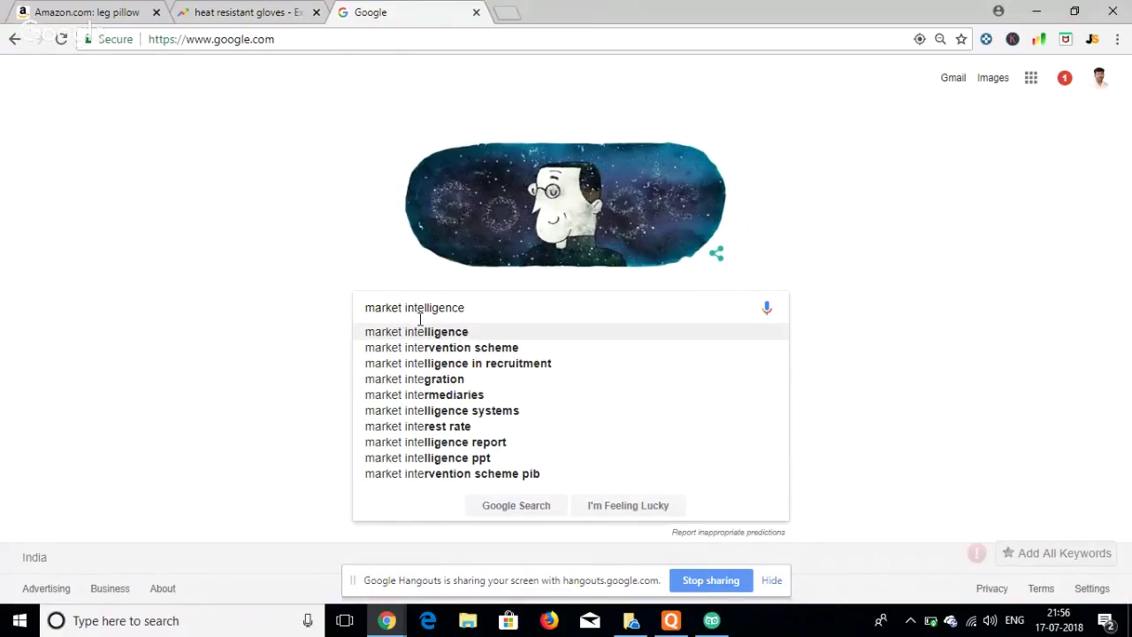
pyautogui.write('viral')
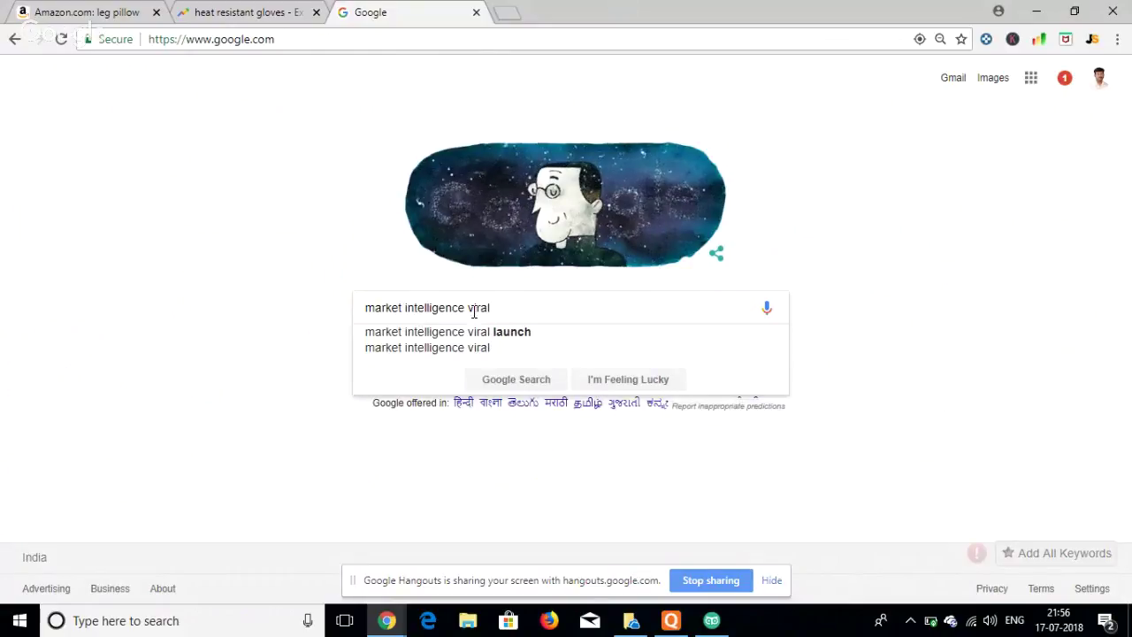
pyautogui.click(480, 332)
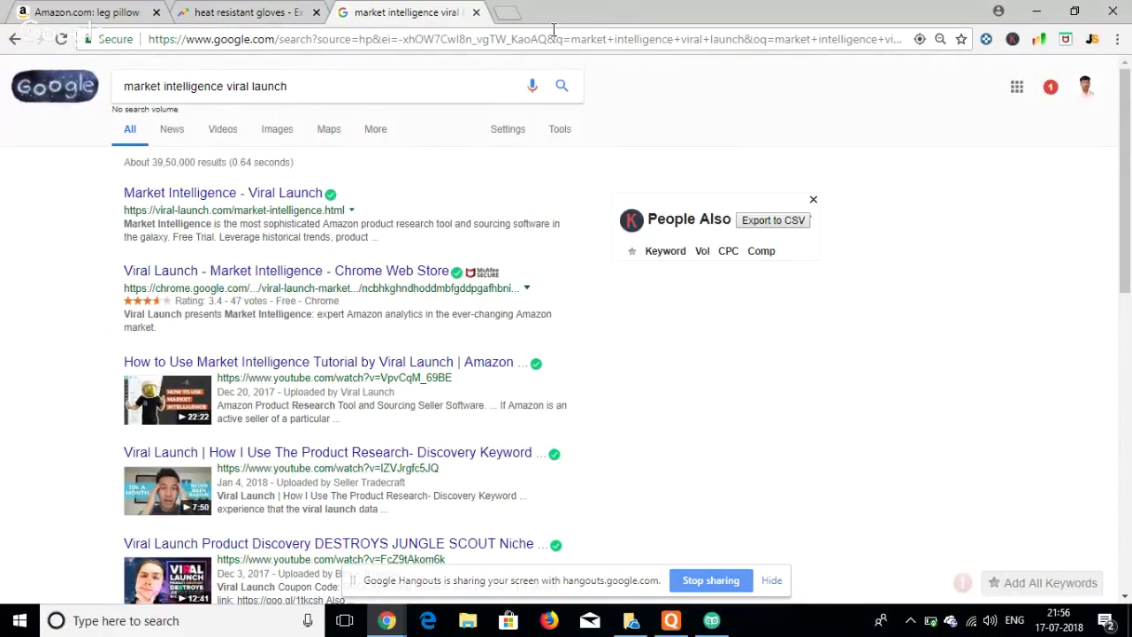
# - Open Google in a new browser tab and search for "unicorn smasher"
pyautogui.click(506, 13)
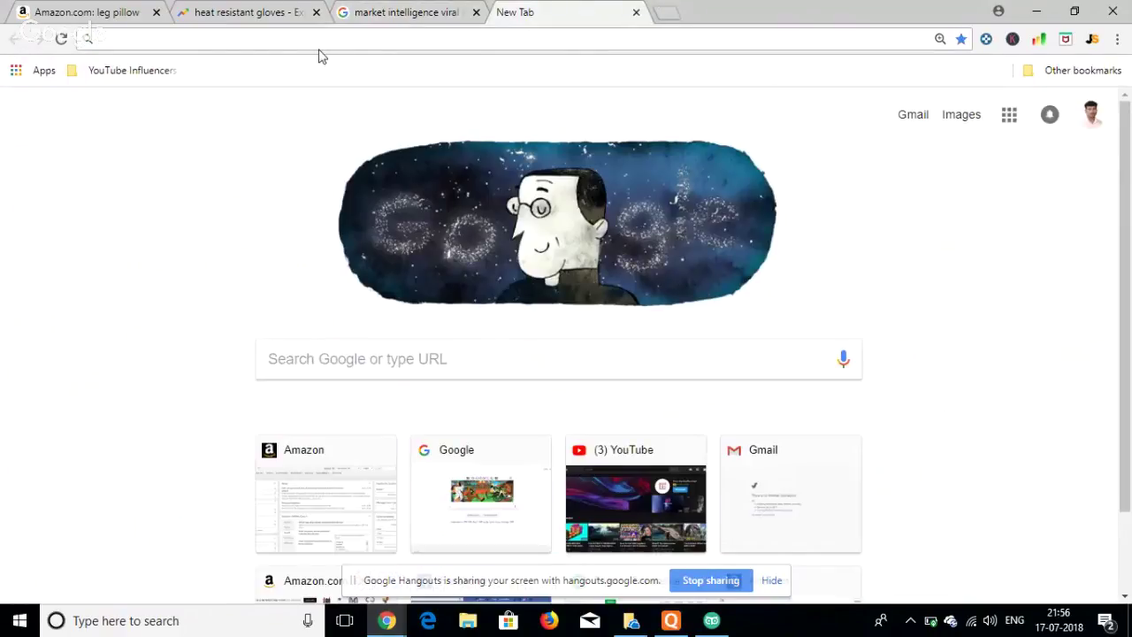
pyautogui.write('google.com')
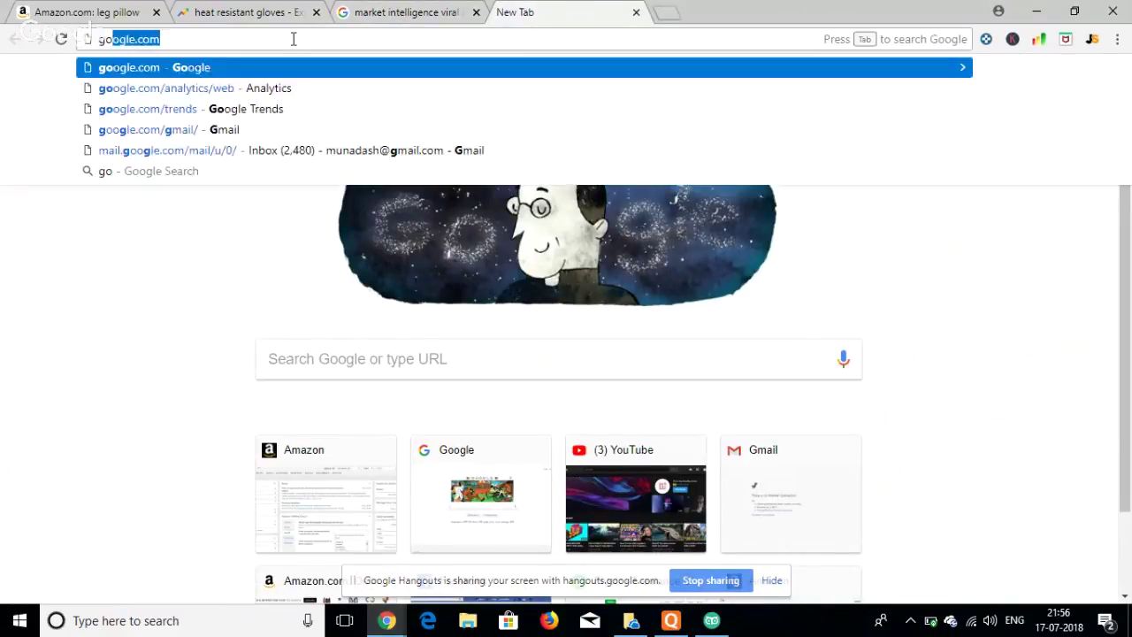
pyautogui.press('Return')
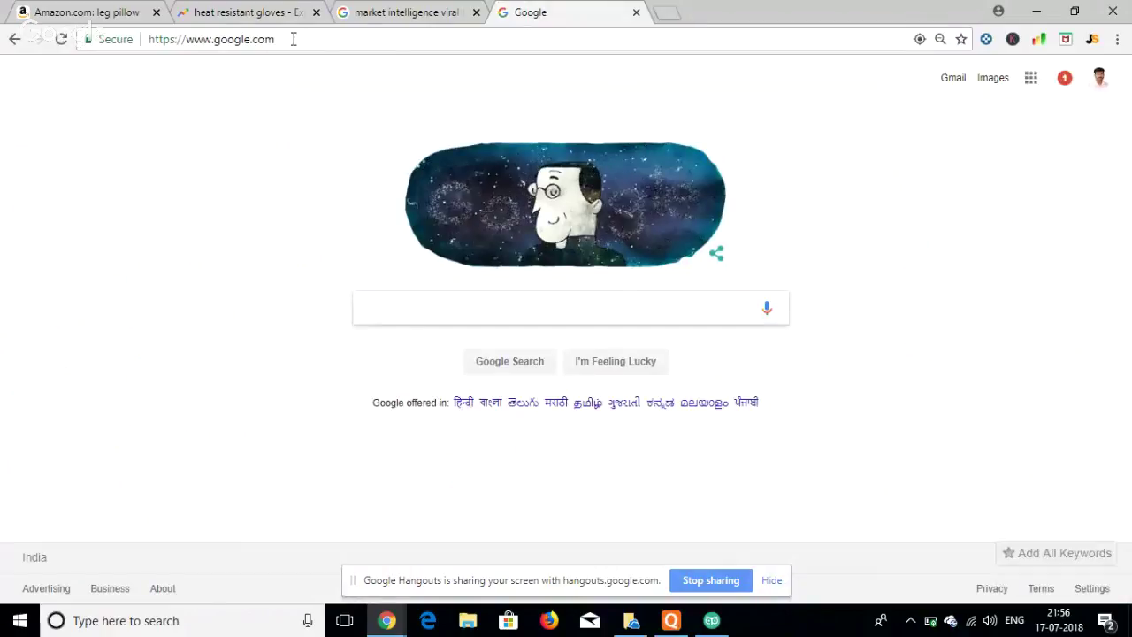
pyautogui.write('unico')
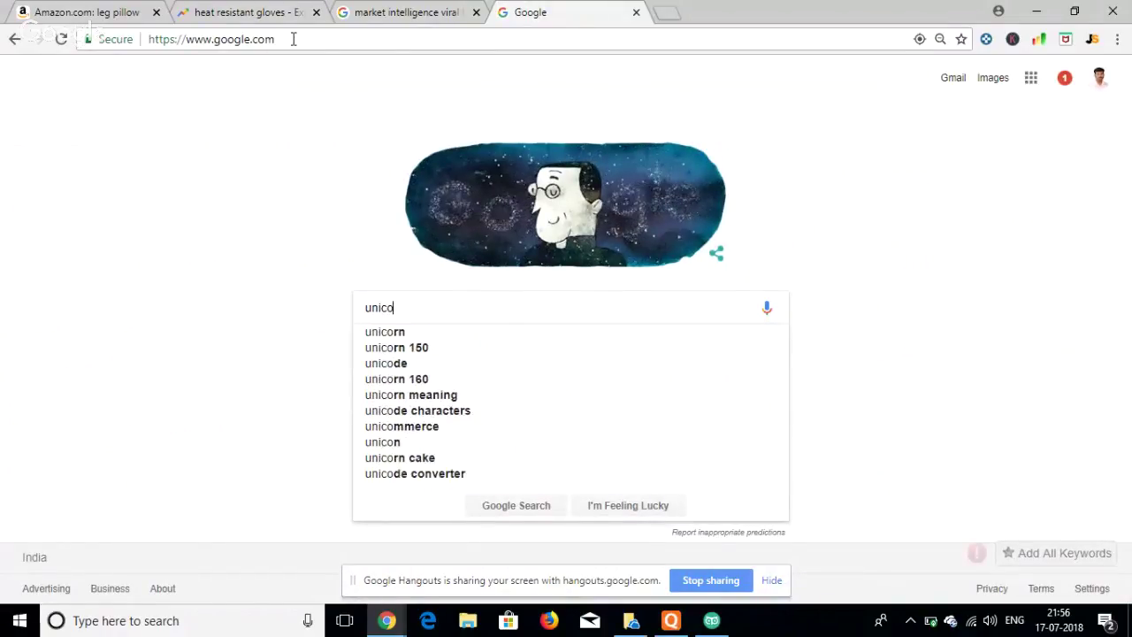
pyautogui.write('rn smasher')
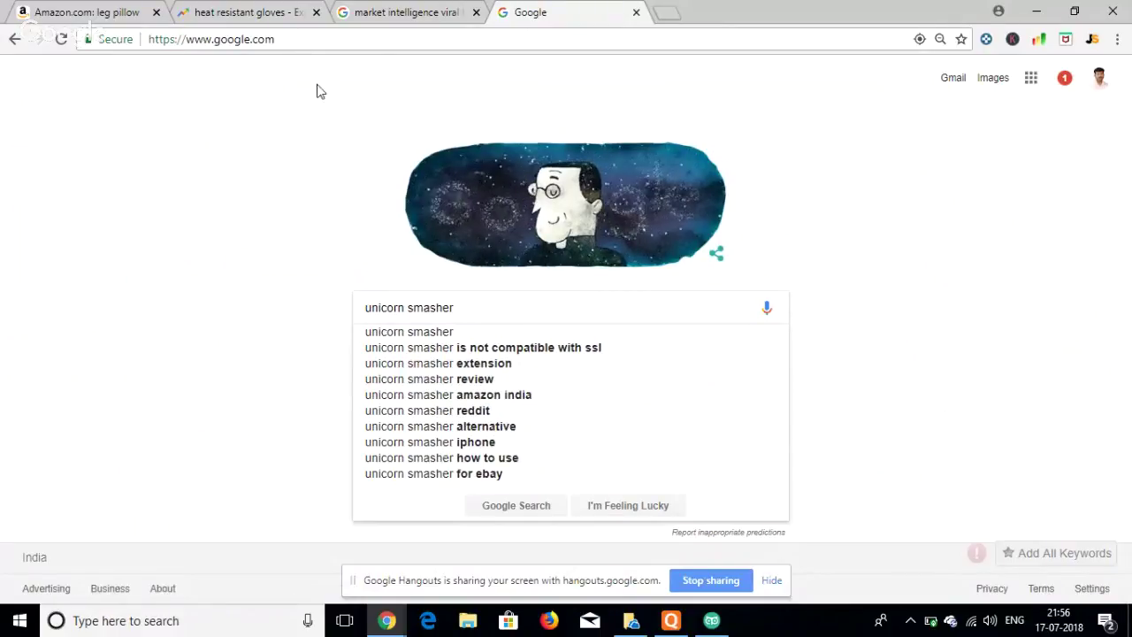
pyautogui.click(431, 336)
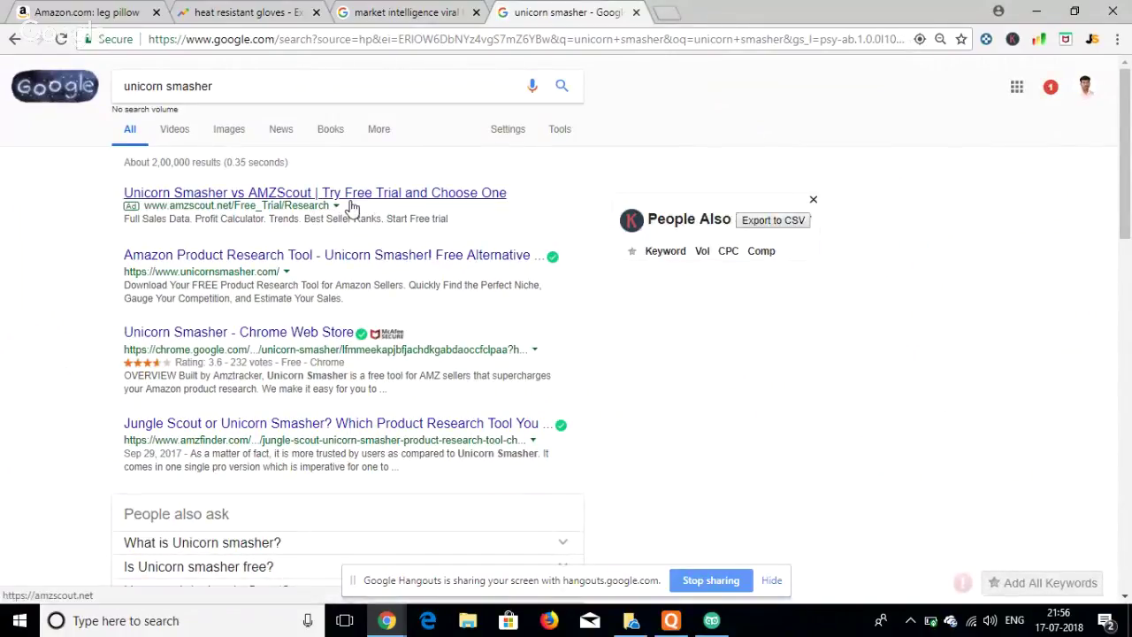
# - Open the AMZScout ad, decline its niche ideas offer, view its Chrome Extensions page, and return to the "unicorn smasher" results
pyautogui.click(351, 205)
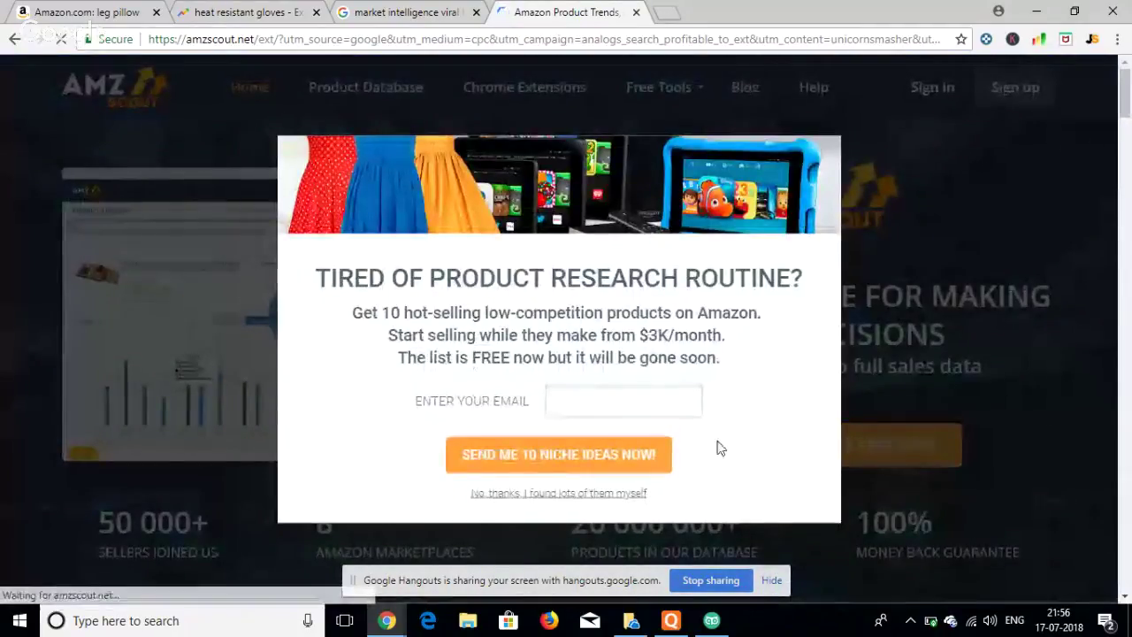
pyautogui.click(621, 495)
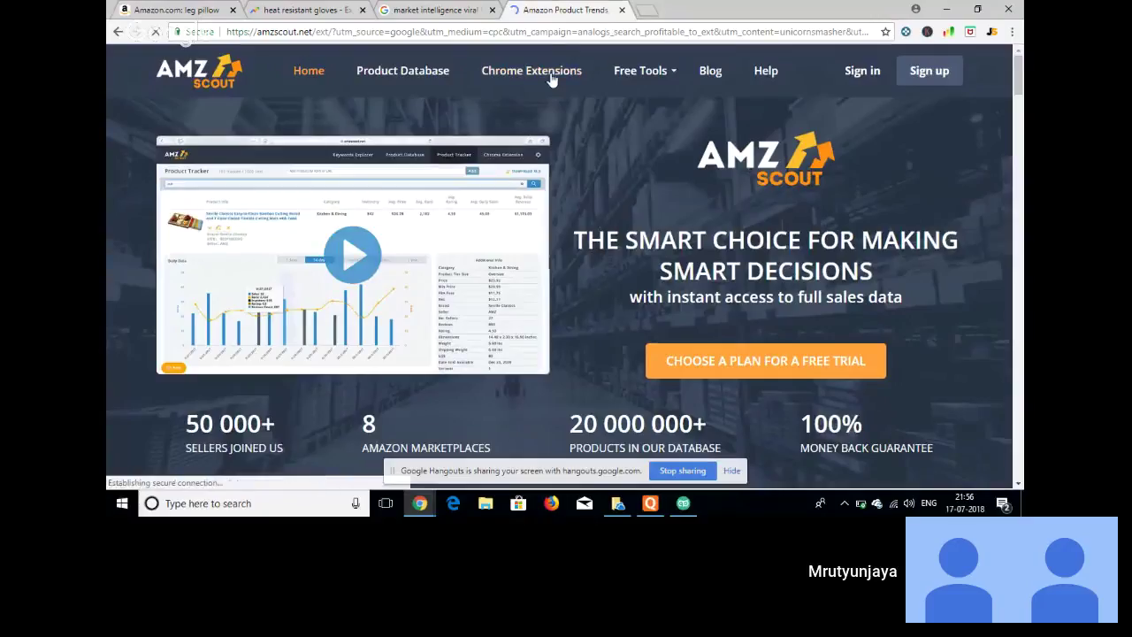
pyautogui.click(550, 73)
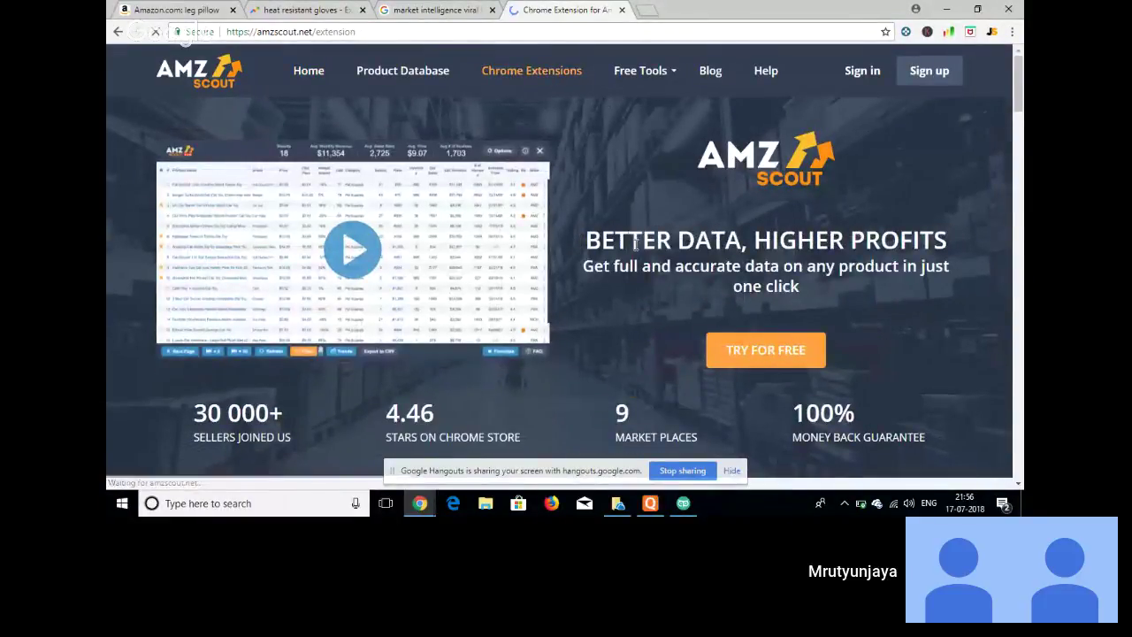
pyautogui.scroll(-2, 633, 230)
pyautogui.scroll(3, 635, 244)
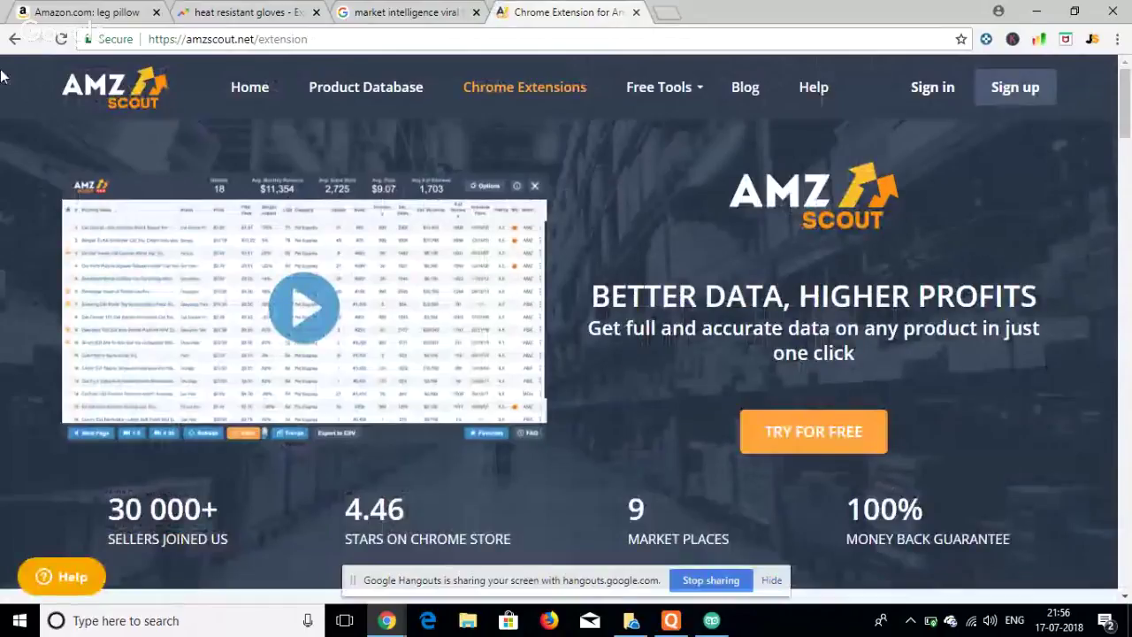
pyautogui.click(14, 38)
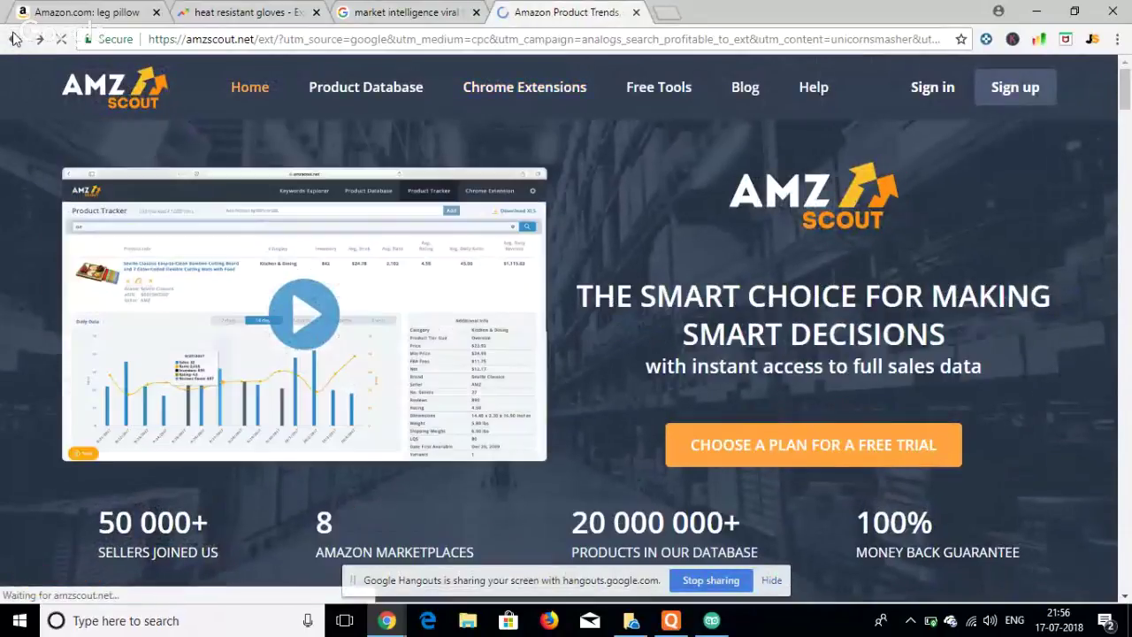
pyautogui.click(14, 39)
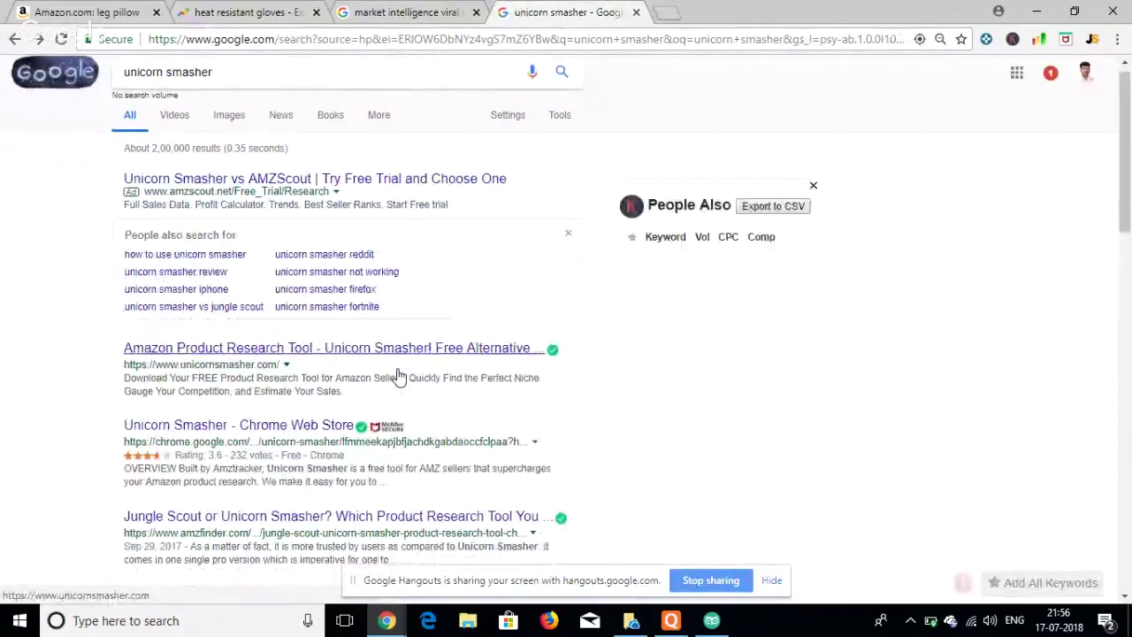
# - Open the Chrome Web Store listings for Unicorn Smasher and Viral Launch - Market Intelligence from their respective search results
pyautogui.scroll(1, 398, 391)
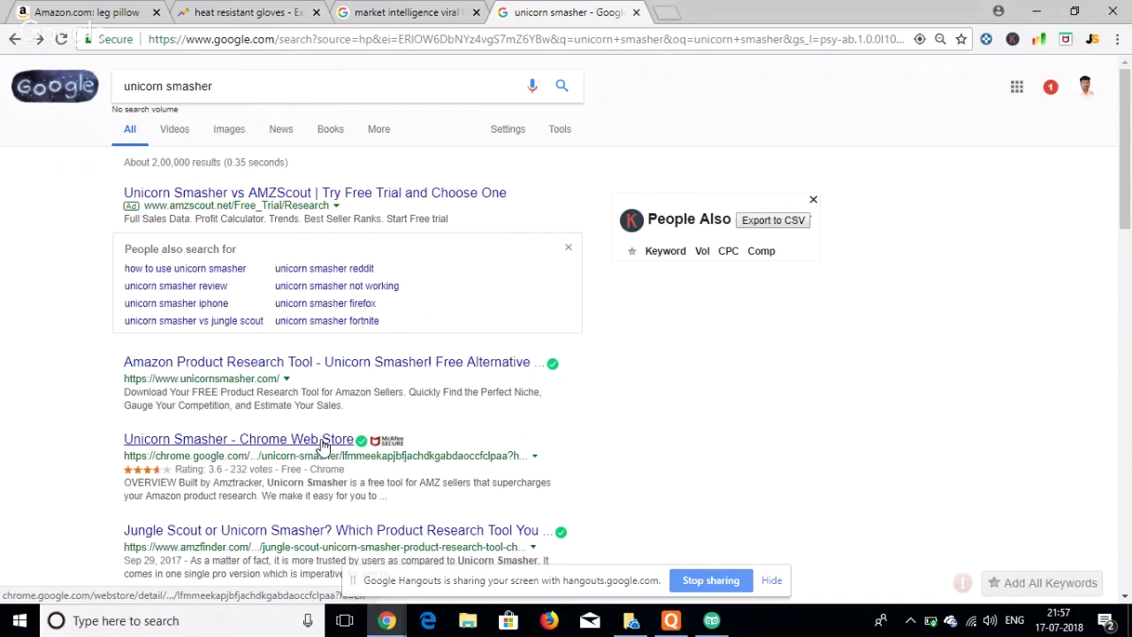
pyautogui.click(323, 447)
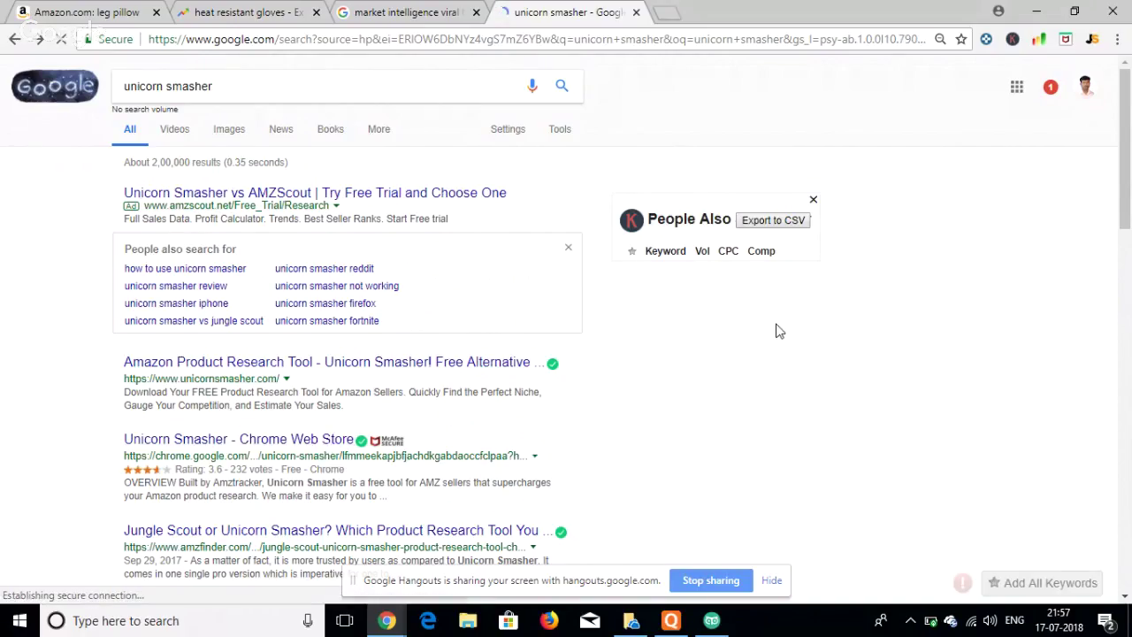
pyautogui.click(296, 10)
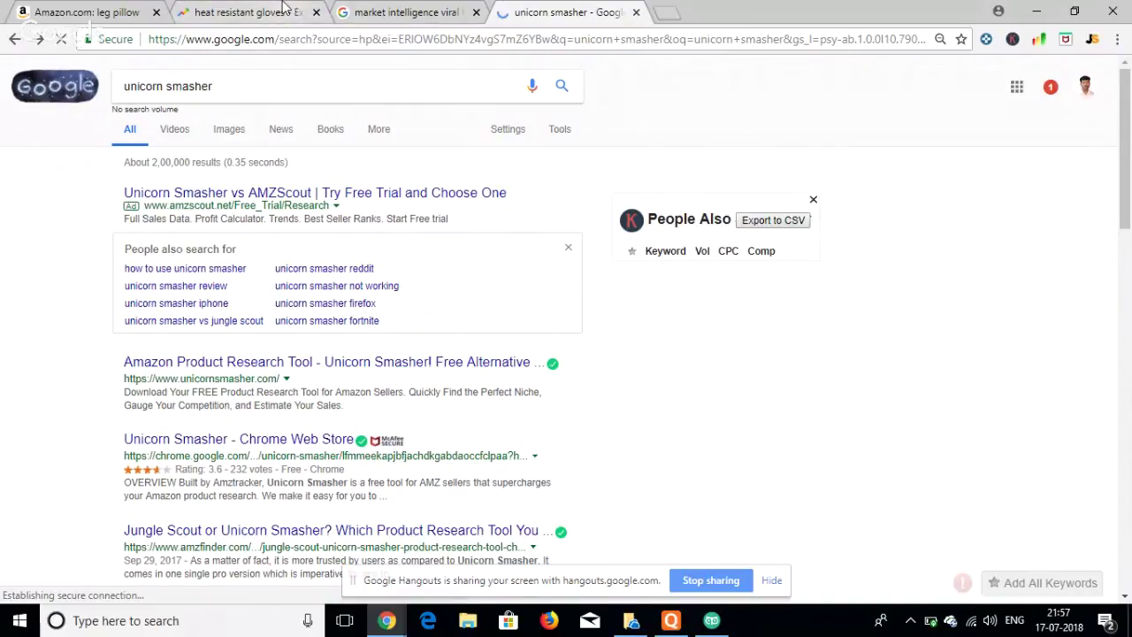
pyautogui.click(371, 12)
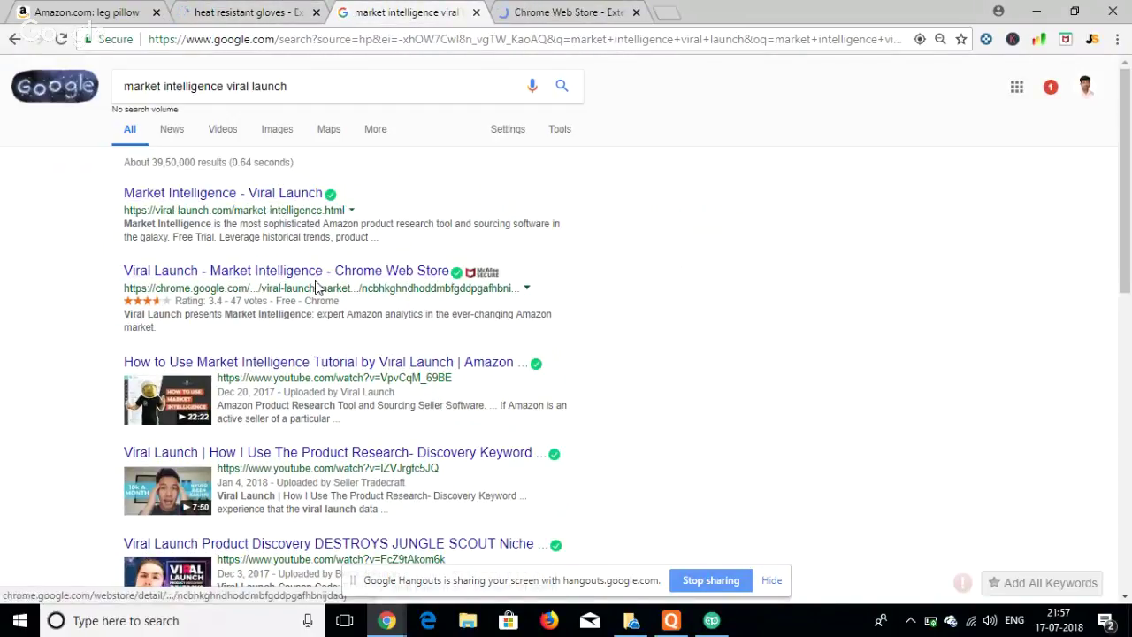
pyautogui.click(311, 272)
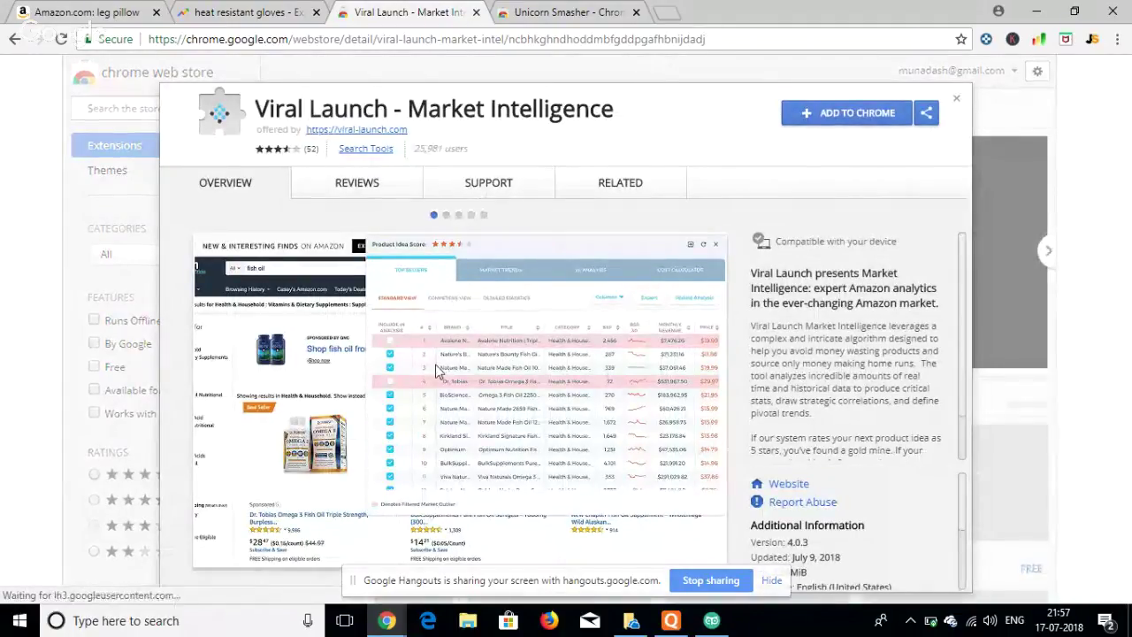
# - Add the Viral Launch - Market Intelligence extension to Chrome and check its installation status
pyautogui.click(823, 123)
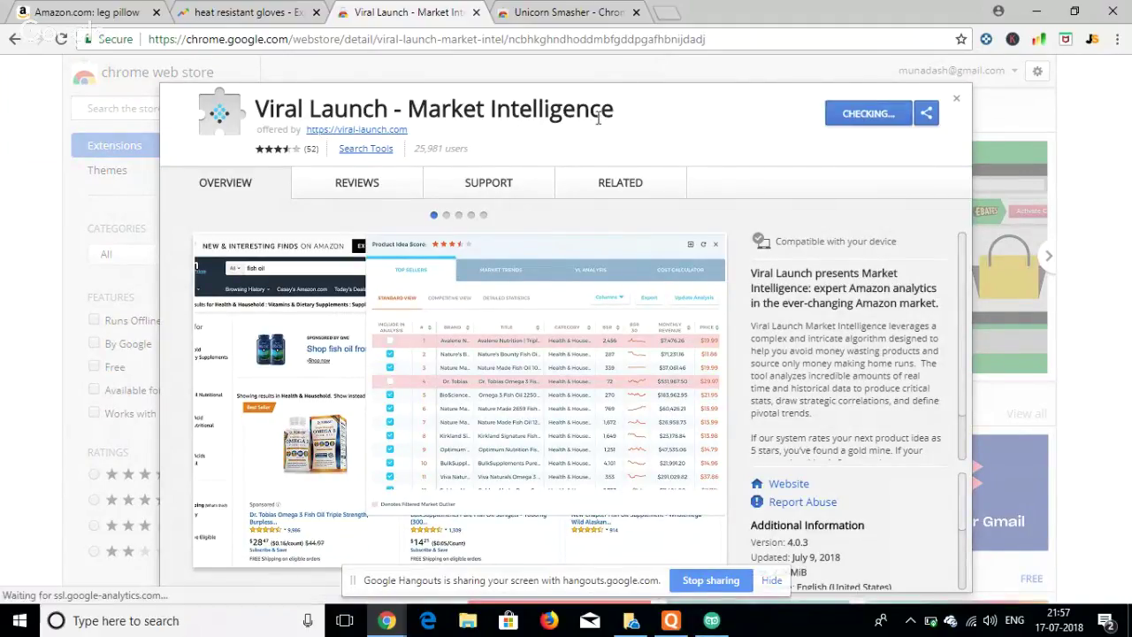
pyautogui.click(589, 15)
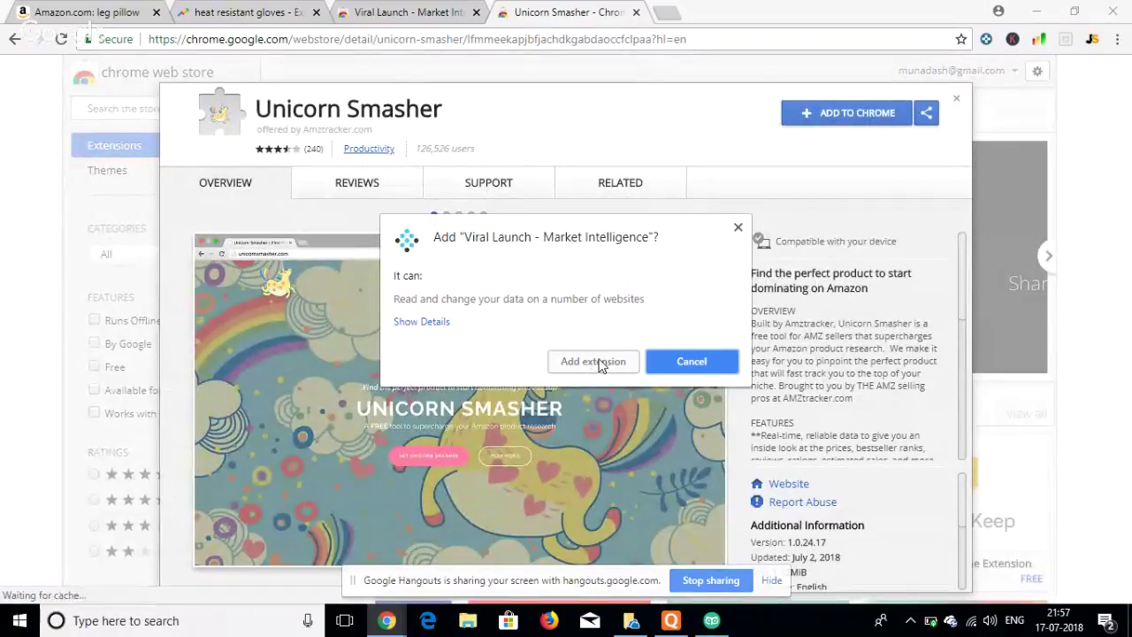
pyautogui.click(599, 361)
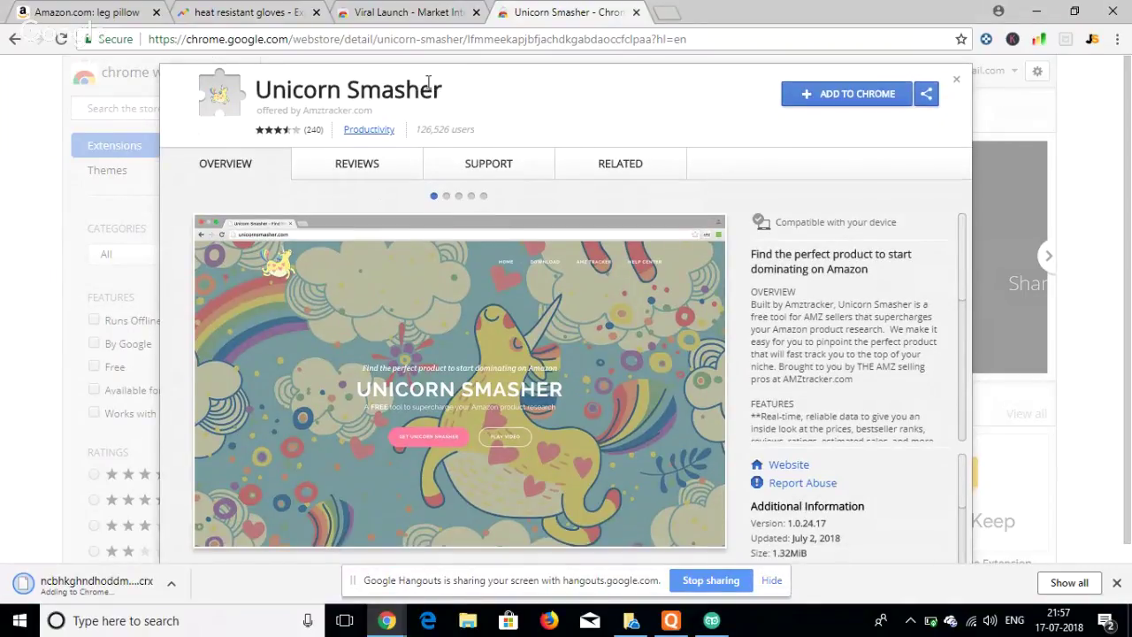
pyautogui.click(432, 13)
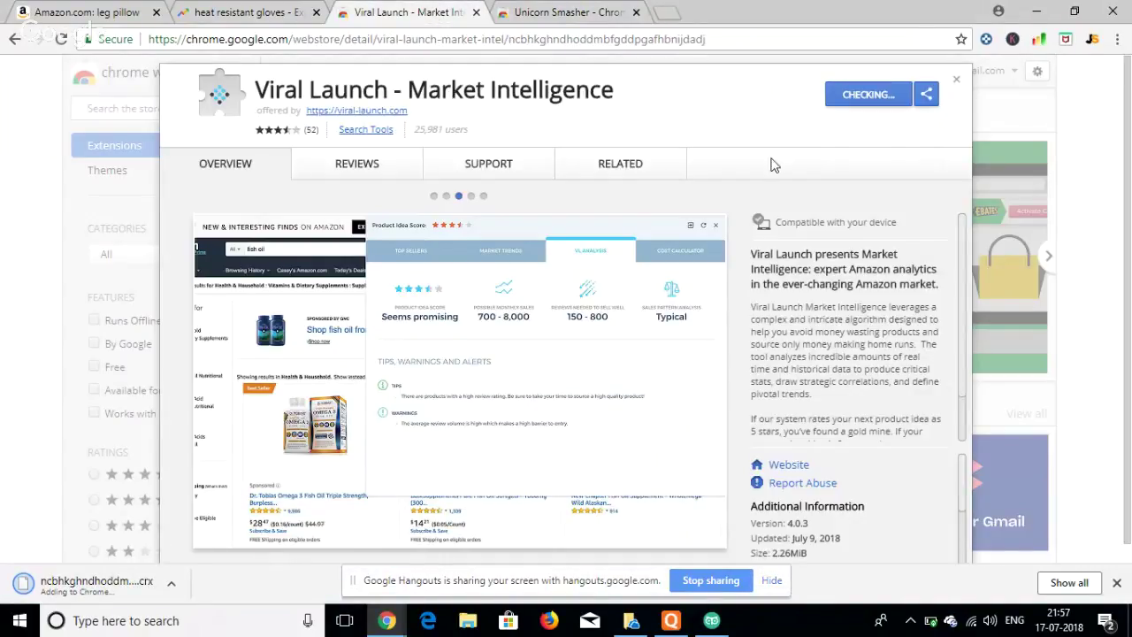
# - Add the Unicorn Smasher extension to Chrome and check the status of both installations
pyautogui.click(568, 12)
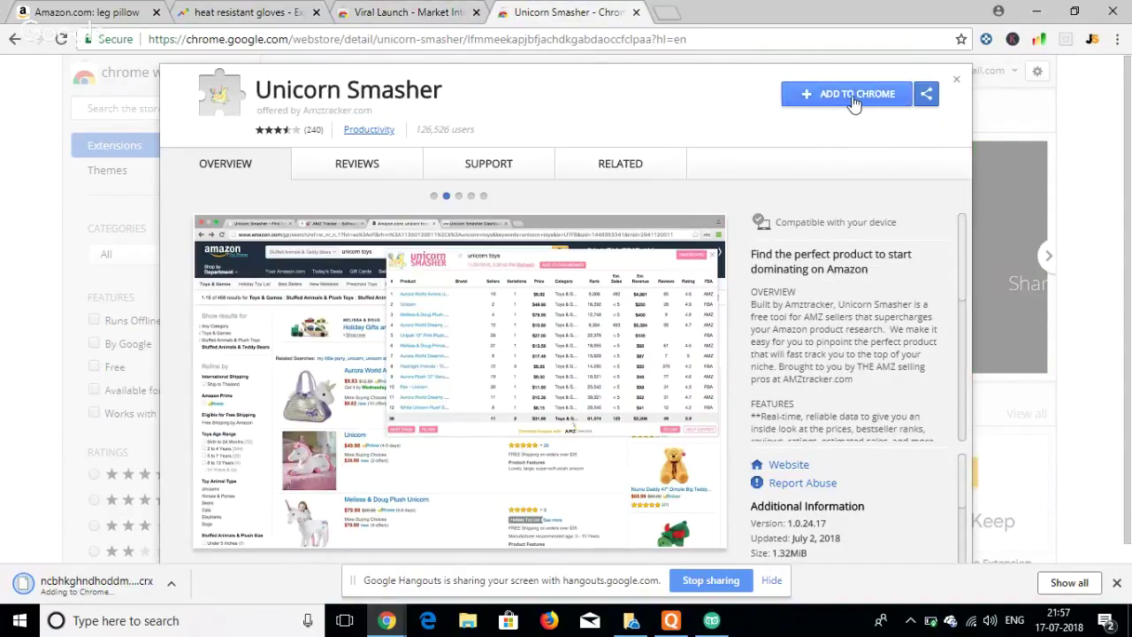
pyautogui.click(853, 99)
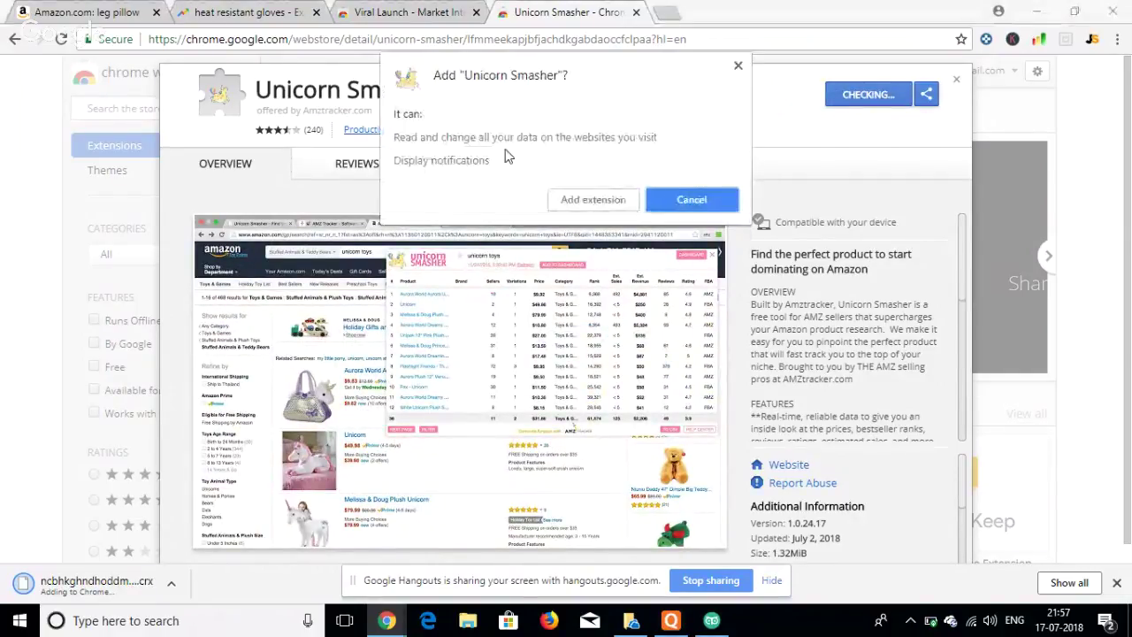
pyautogui.click(574, 199)
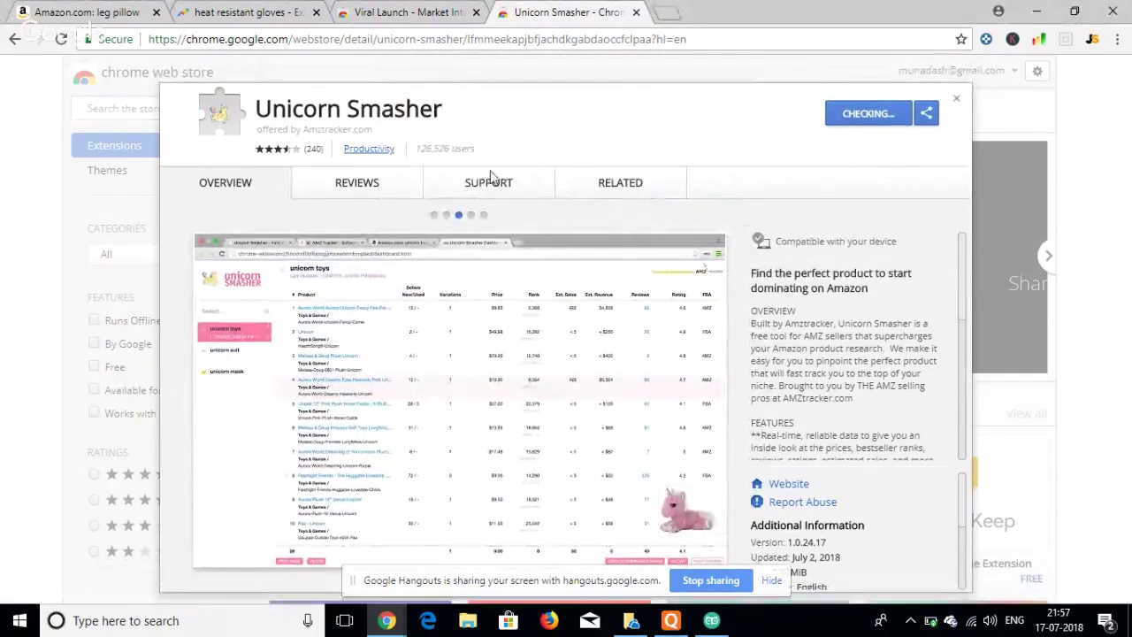
pyautogui.click(413, 11)
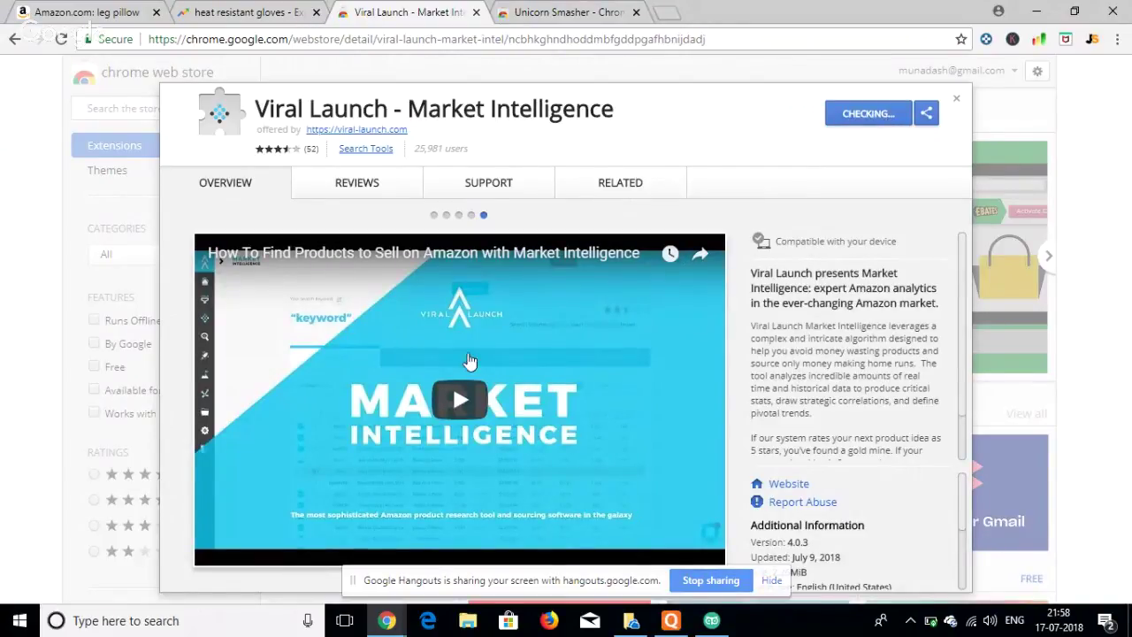
pyautogui.click(570, 15)
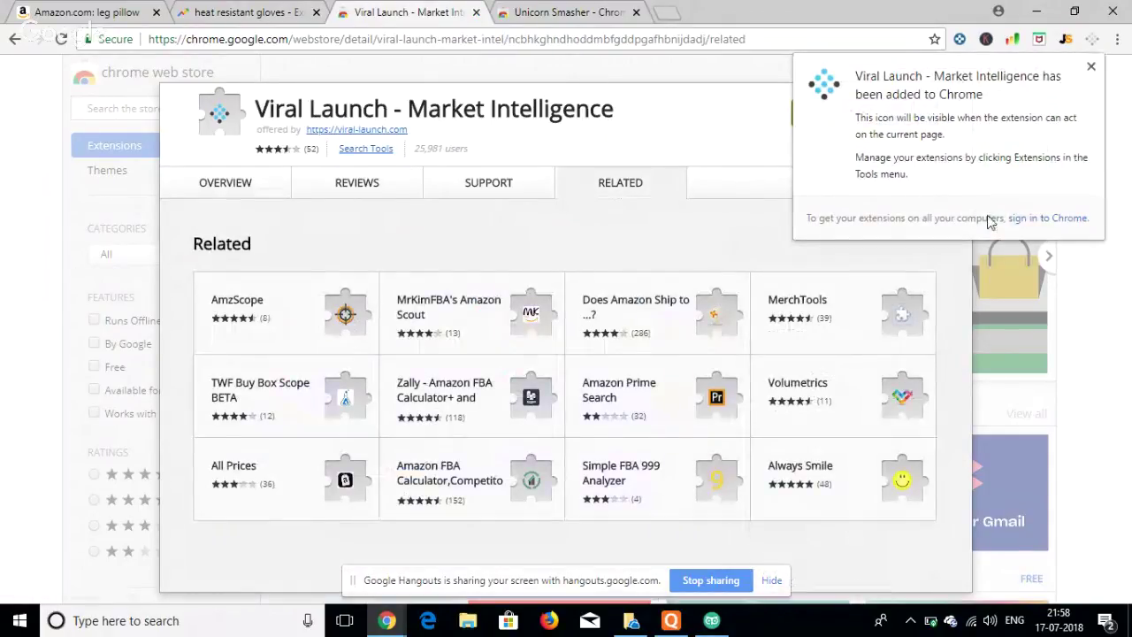
# - Dismiss the two extension installation notices and close the Viral Launch and Unicorn Smasher store pages
pyautogui.click(1092, 68)
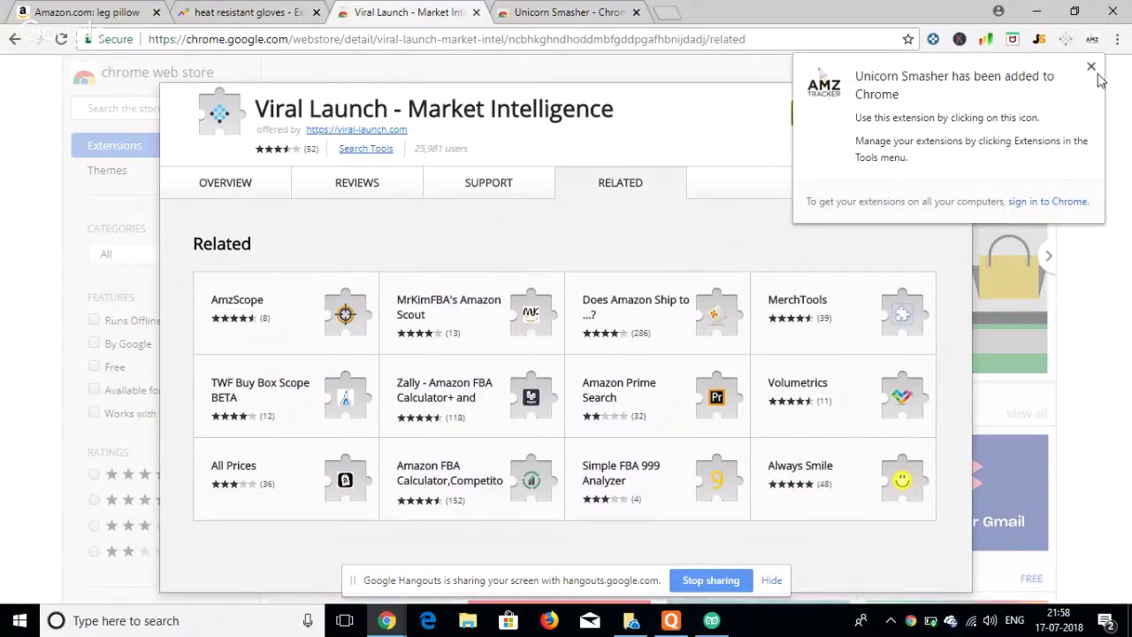
pyautogui.click(1092, 68)
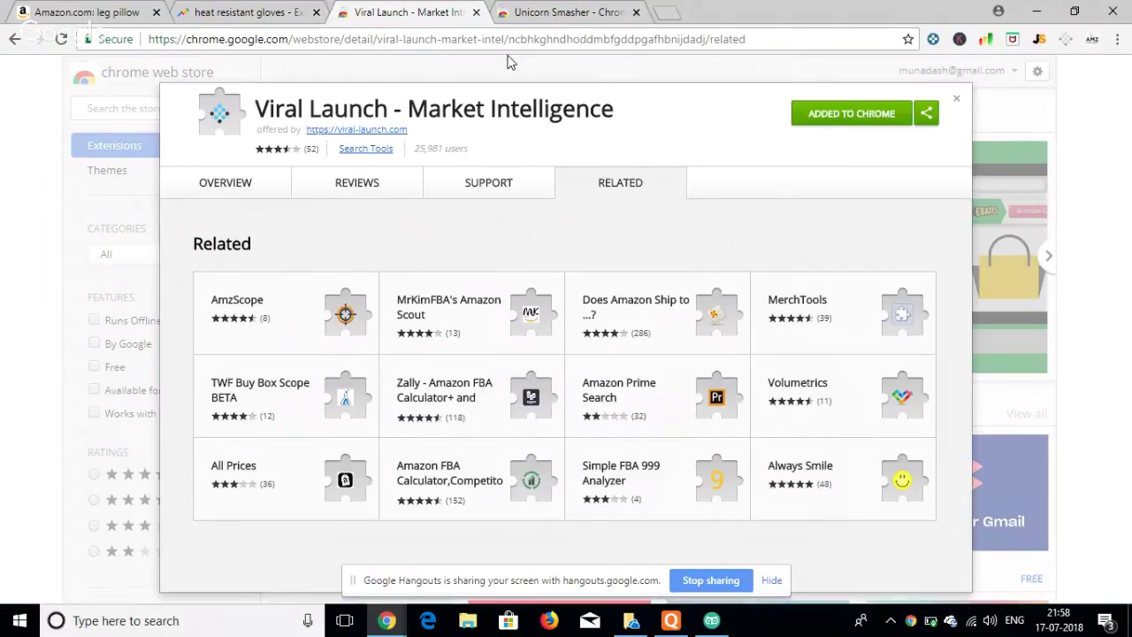
pyautogui.click(475, 13)
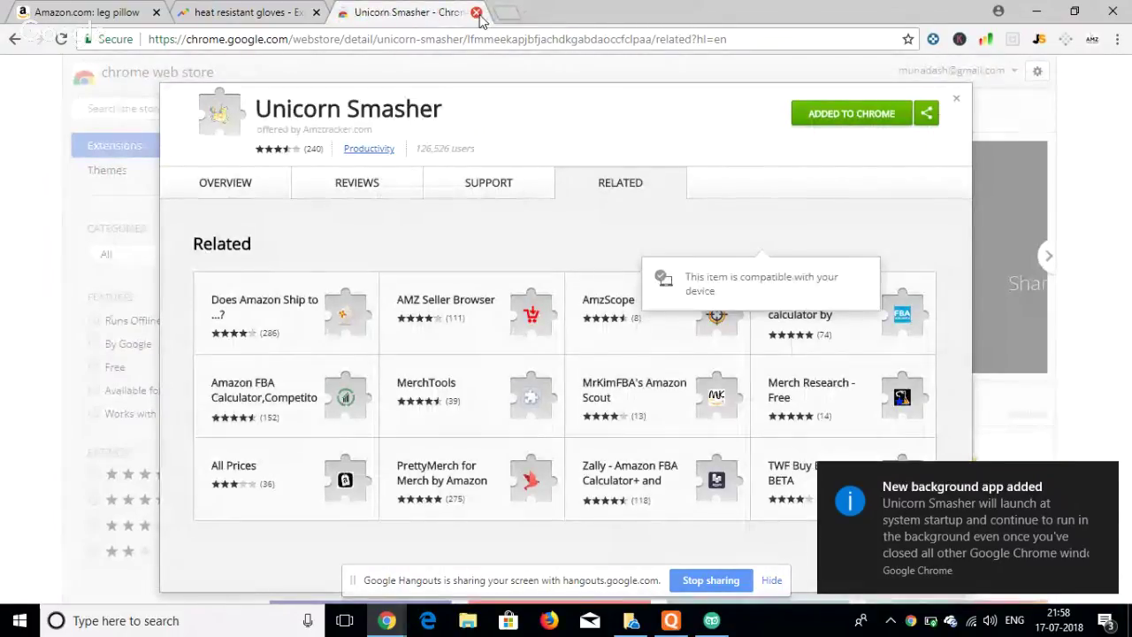
pyautogui.click(476, 13)
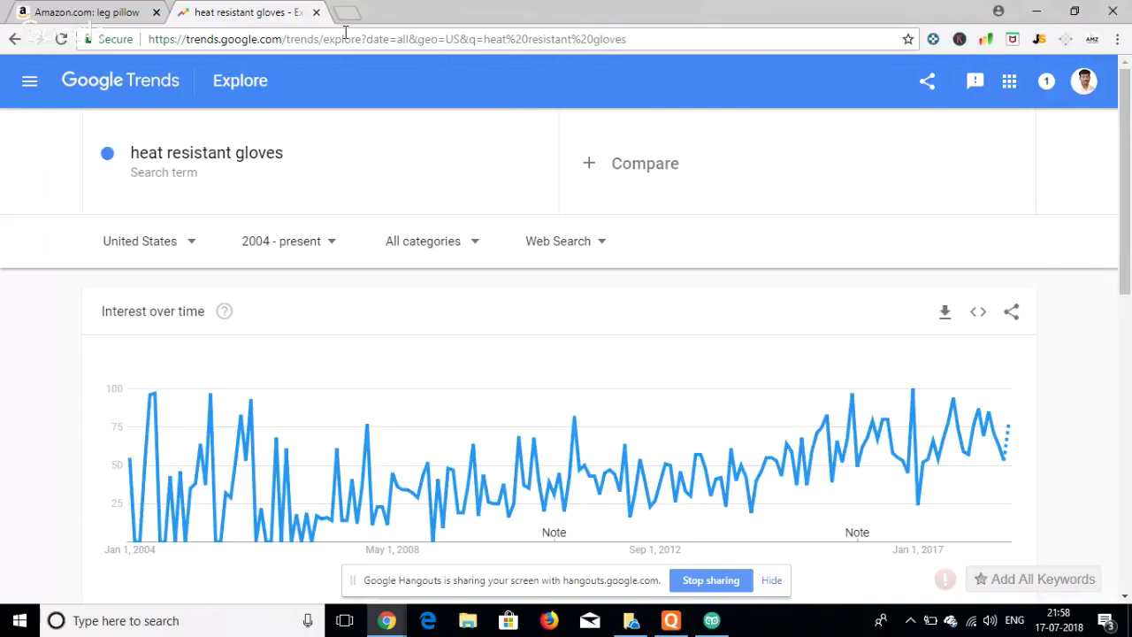
# - Return to the Amazon "leg pillow" results and examine the products' sales, revenue and review counts in the Jungle Scout extension
pyautogui.click(86, 11)
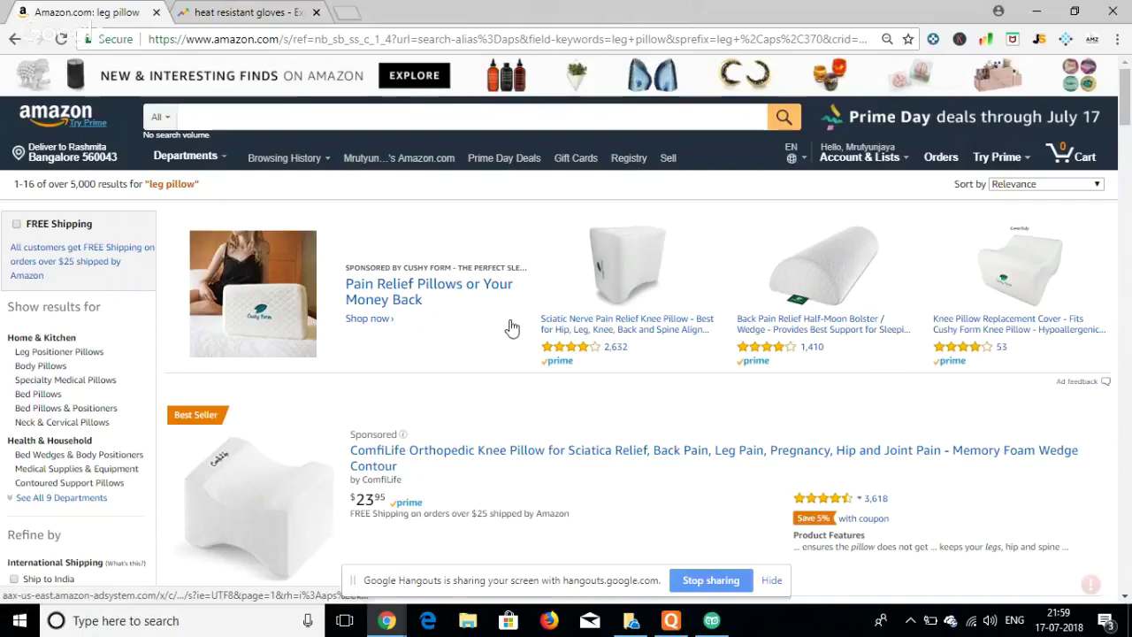
pyautogui.click(803, 632)
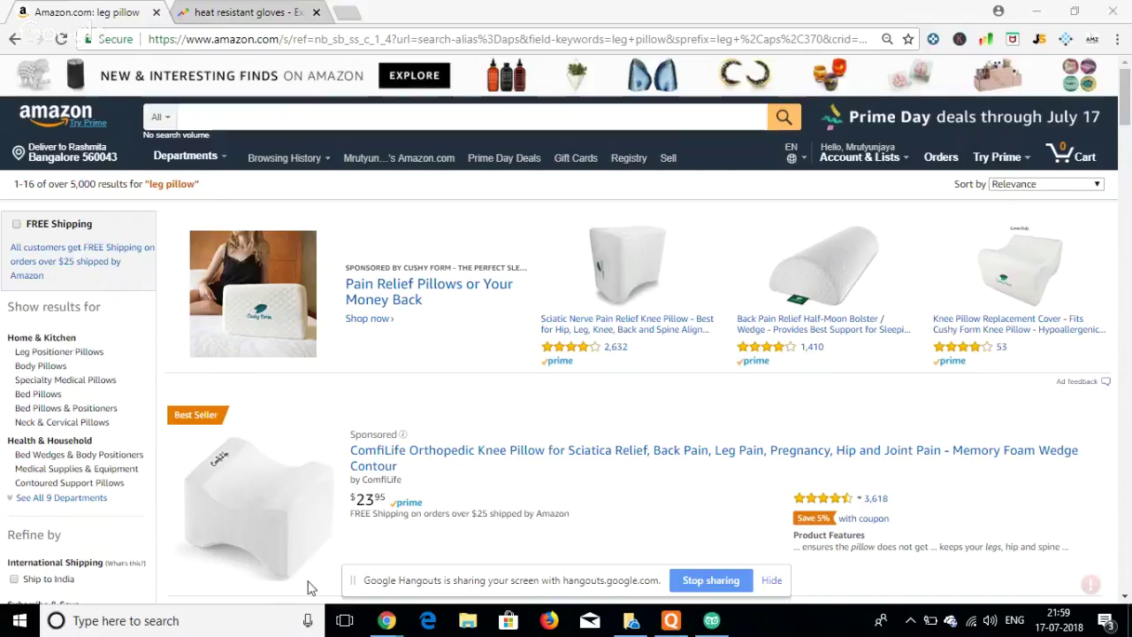
pyautogui.click(82, 184)
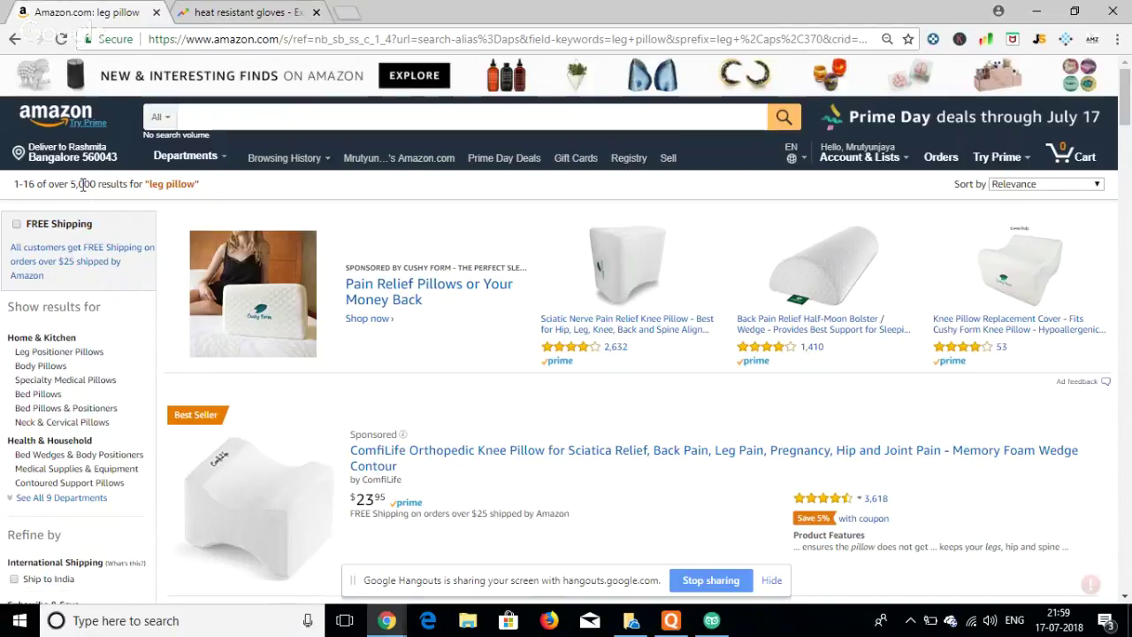
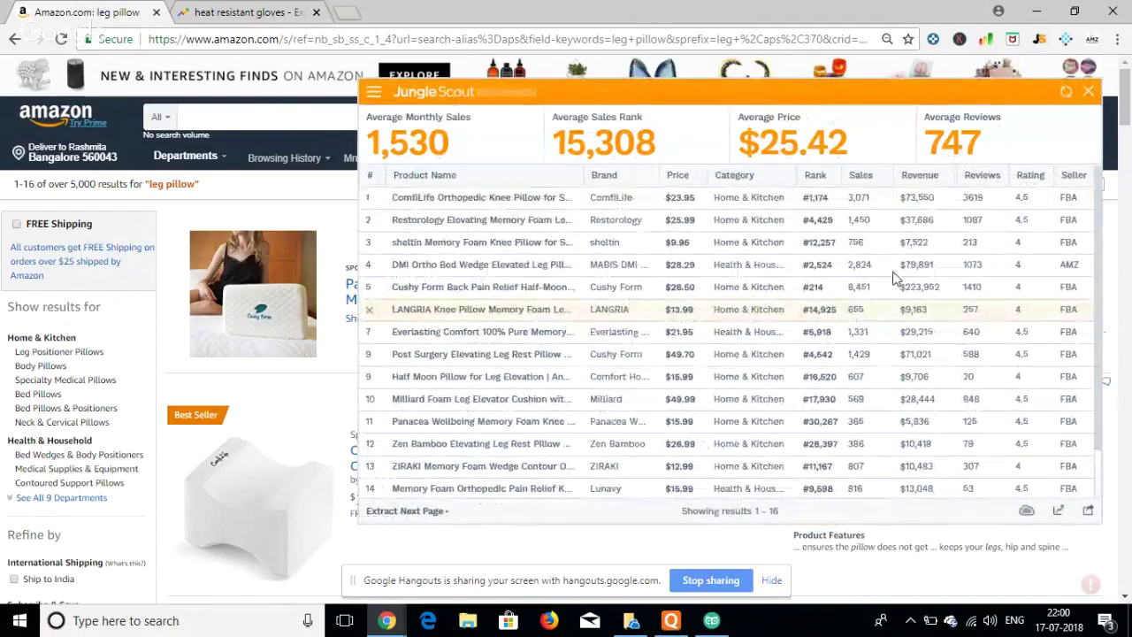
pyautogui.scroll(-1, 986, 358)
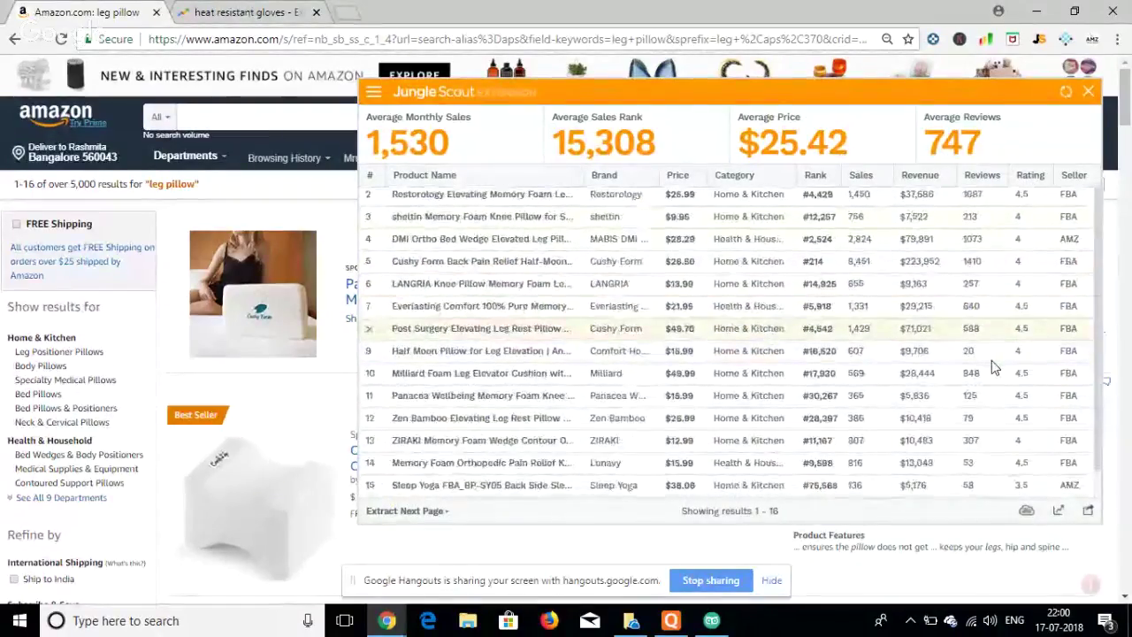
# - Compare the leg pillow products' monthly revenue with their review counts in the Jungle Scout results, including the Half Moon Pillow
pyautogui.scroll(1, 986, 358)
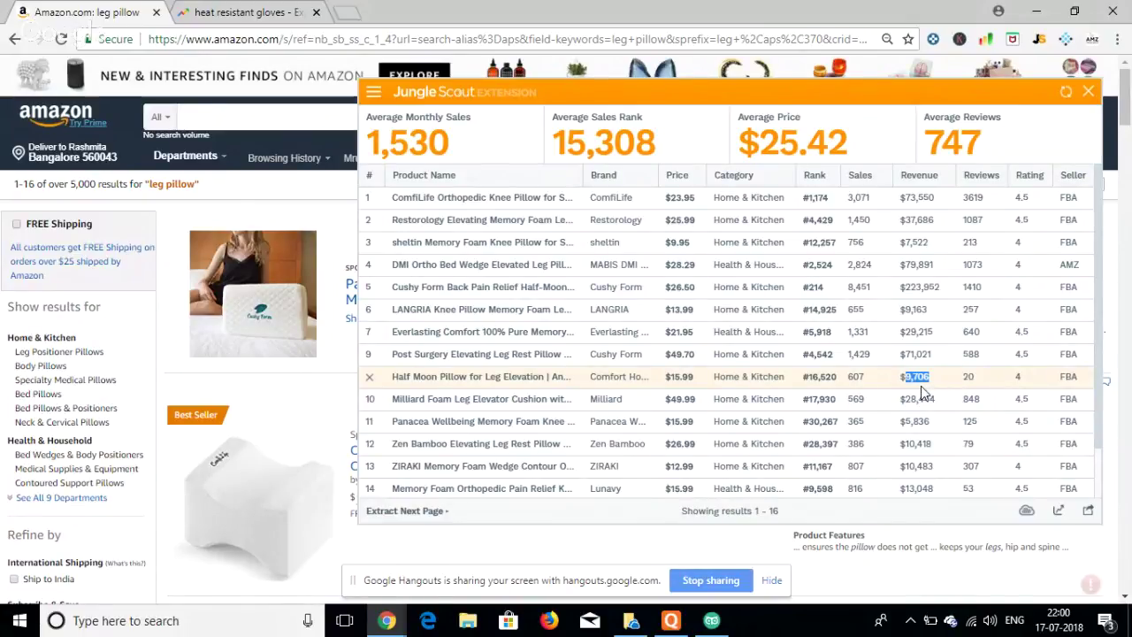
pyautogui.click(920, 386)
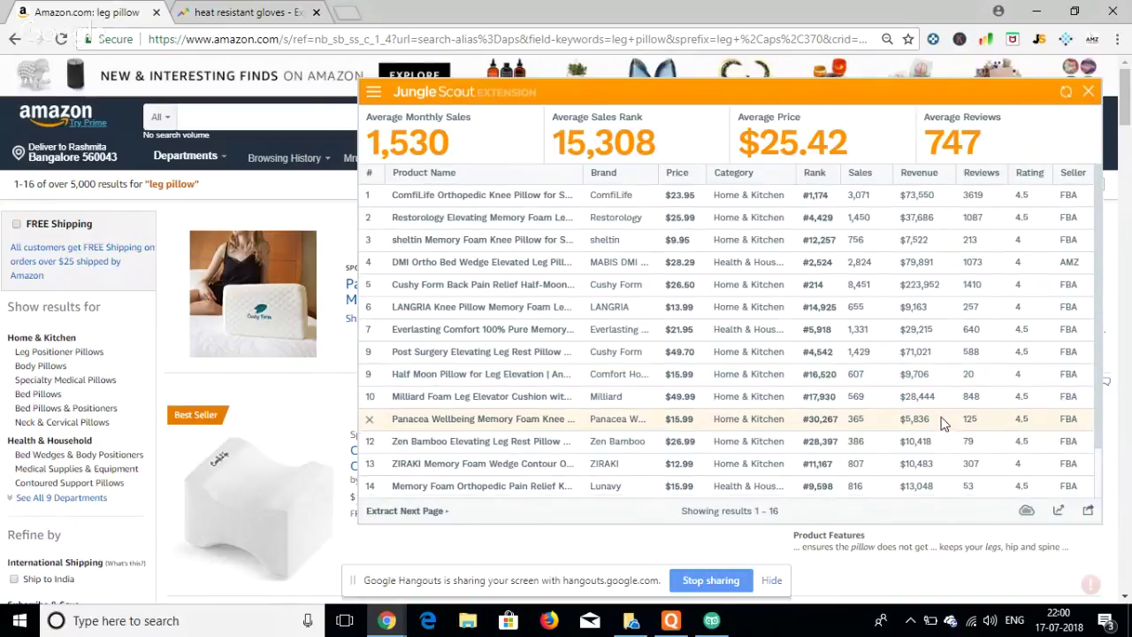
pyautogui.scroll(-1, 942, 424)
pyautogui.scroll(1, 942, 425)
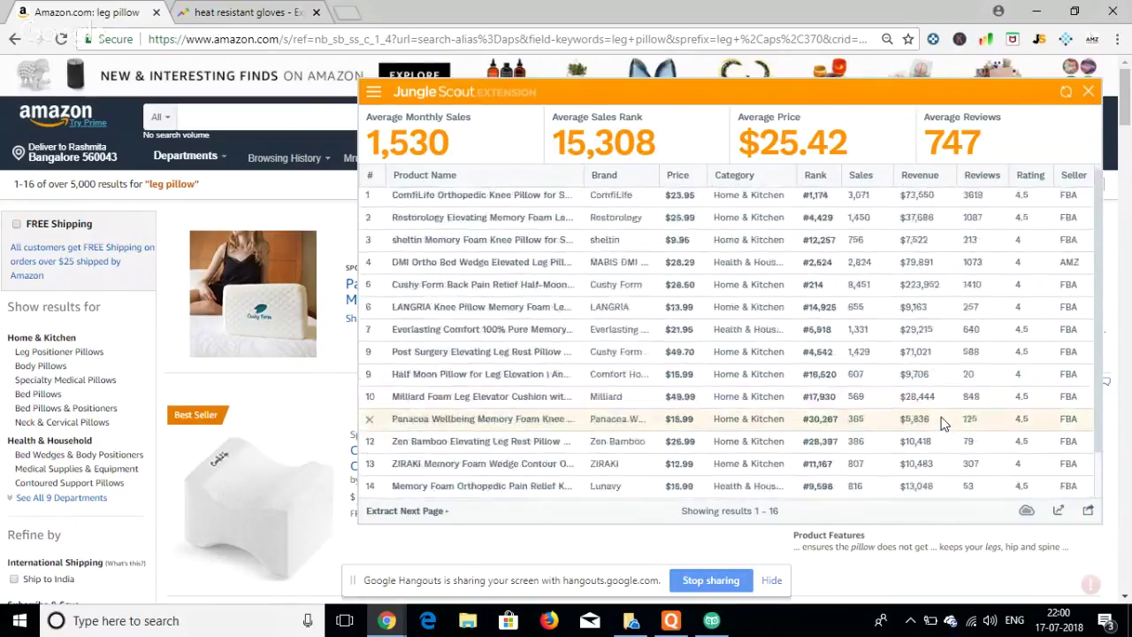
pyautogui.scroll(-1, 943, 424)
pyautogui.scroll(1, 943, 424)
pyautogui.scroll(1, 943, 425)
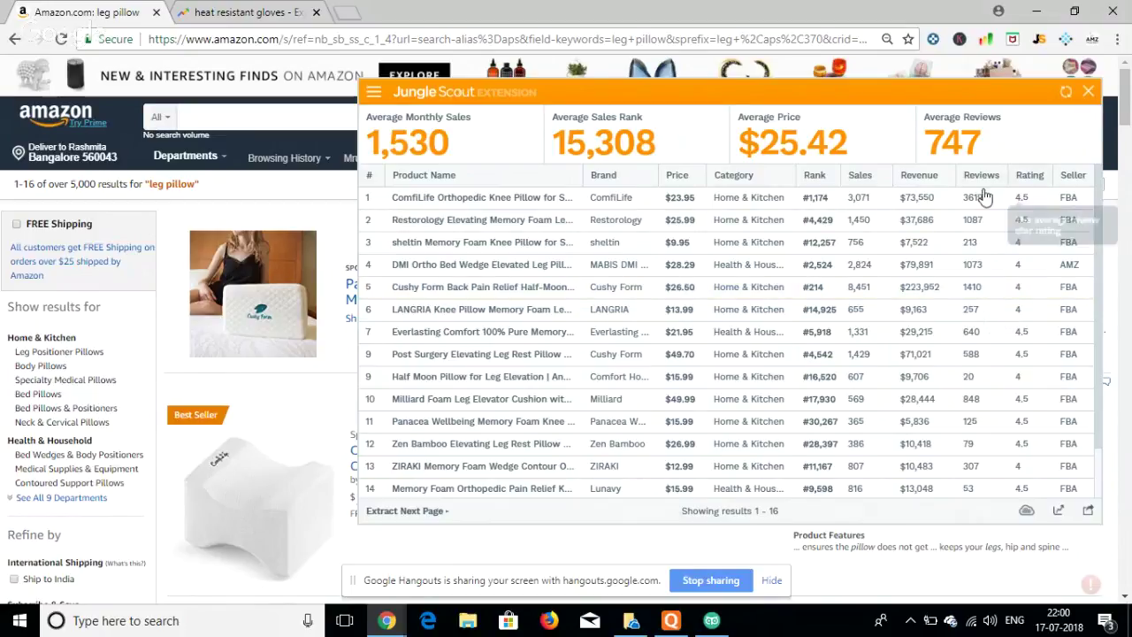
pyautogui.scroll(-2, 938, 349)
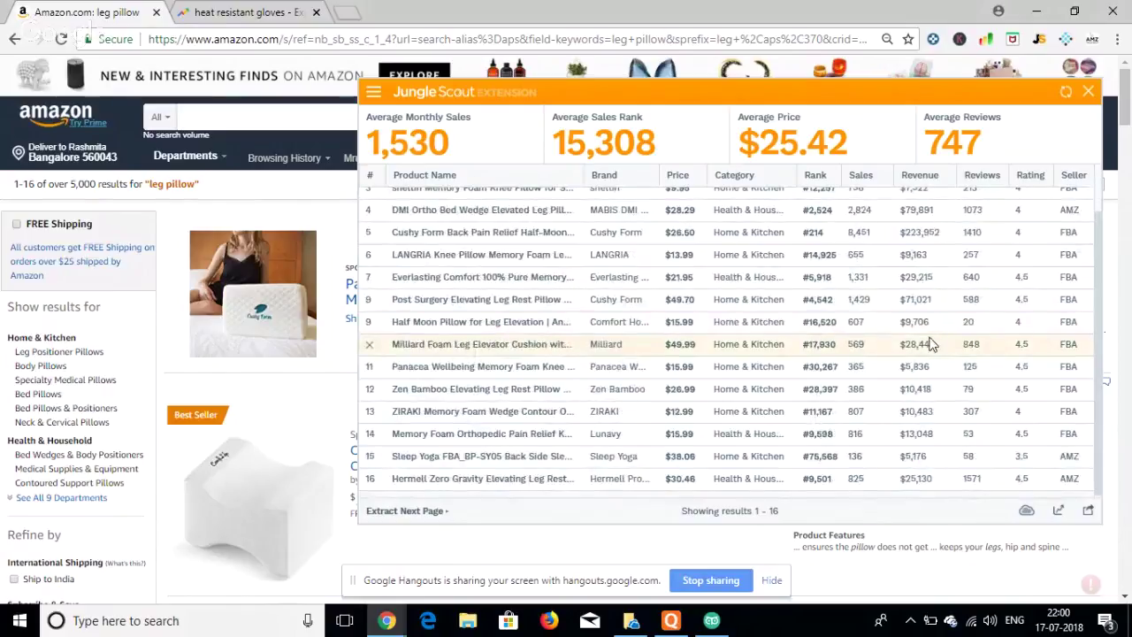
pyautogui.scroll(2, 930, 343)
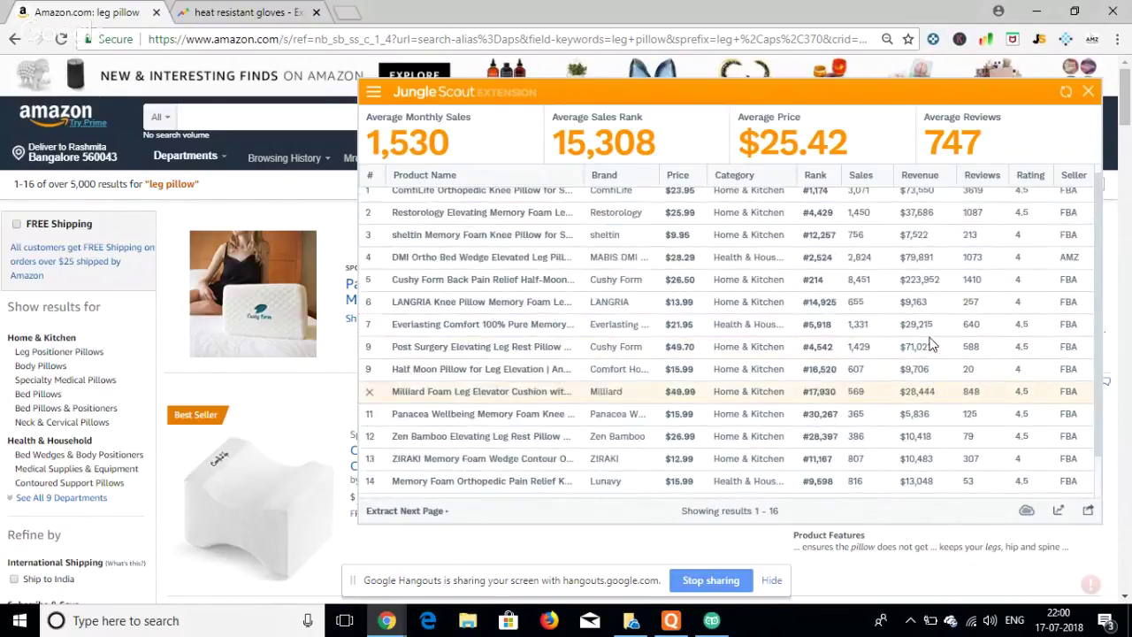
pyautogui.scroll(-2, 930, 343)
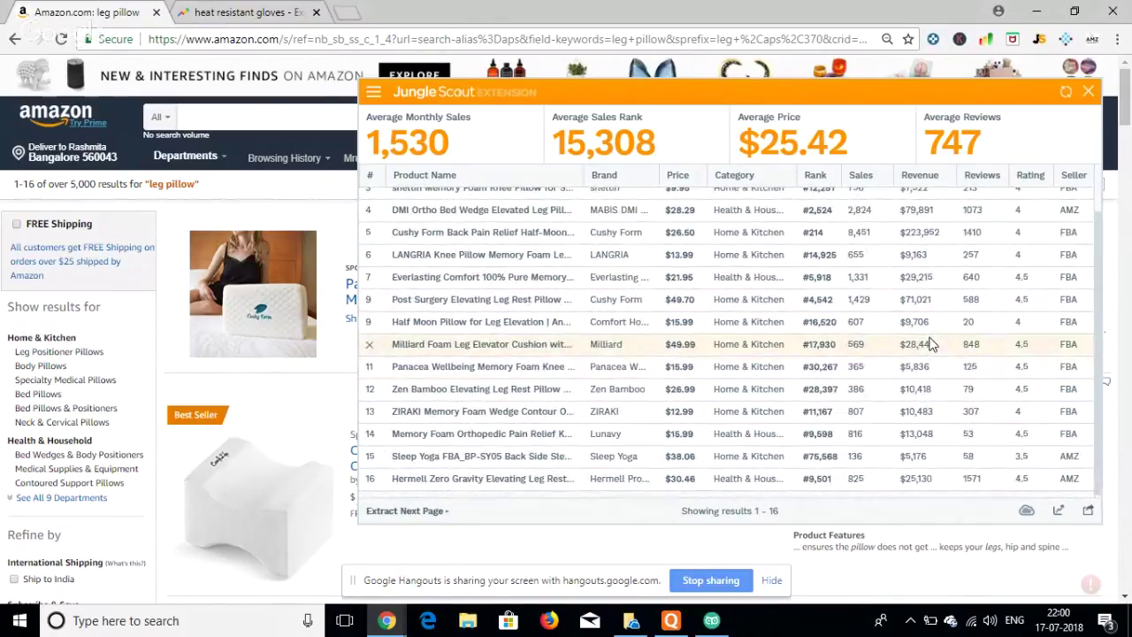
# - Close the Jungle Scout results and review the designs, prices and ratings of the leg pillow listings on Amazon
pyautogui.click(1088, 91)
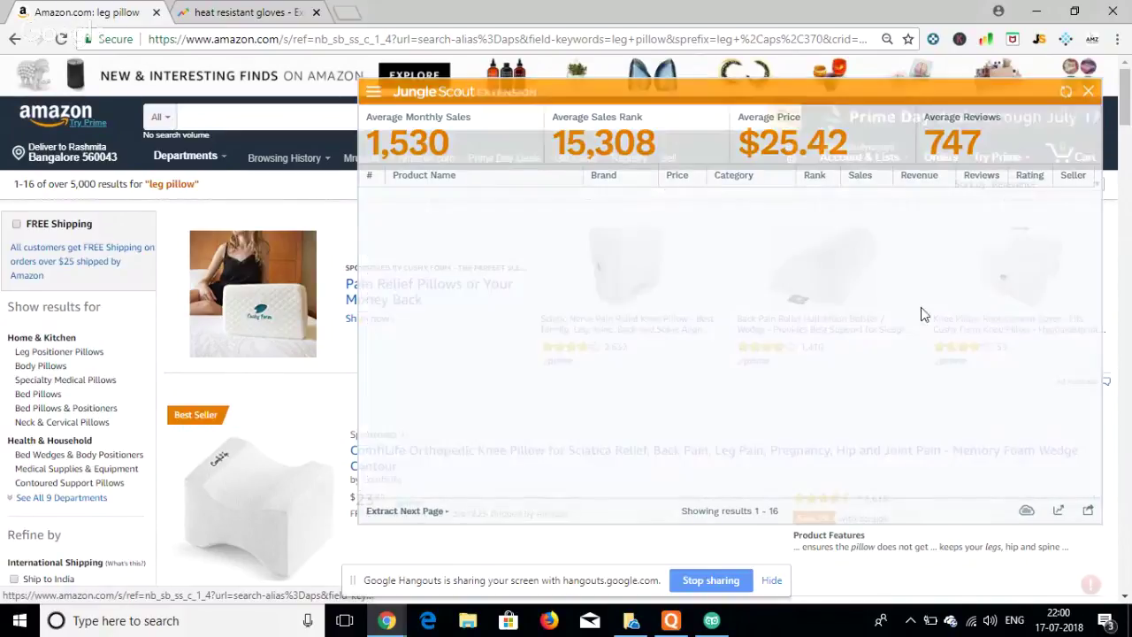
pyautogui.scroll(-4, 861, 413)
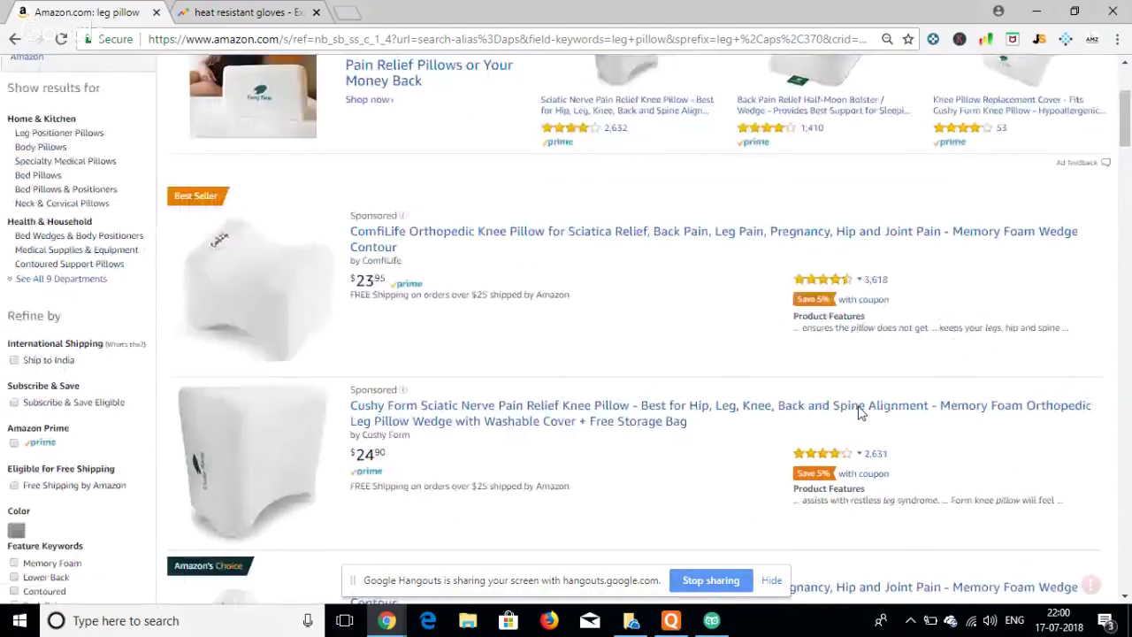
pyautogui.scroll(-9, 860, 412)
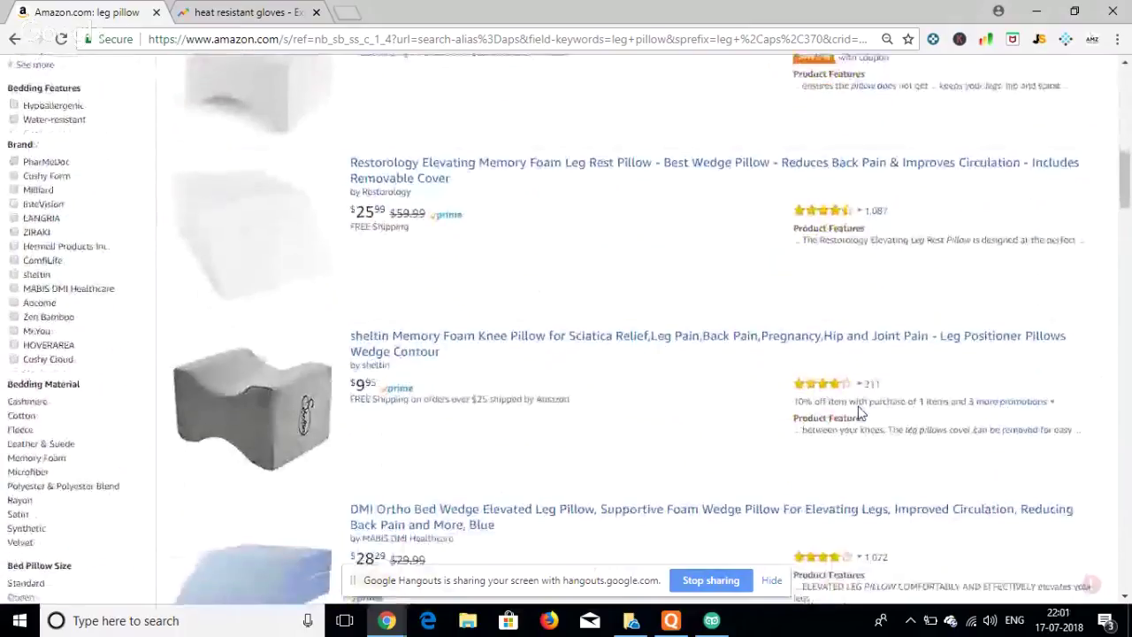
pyautogui.scroll(-4, 860, 413)
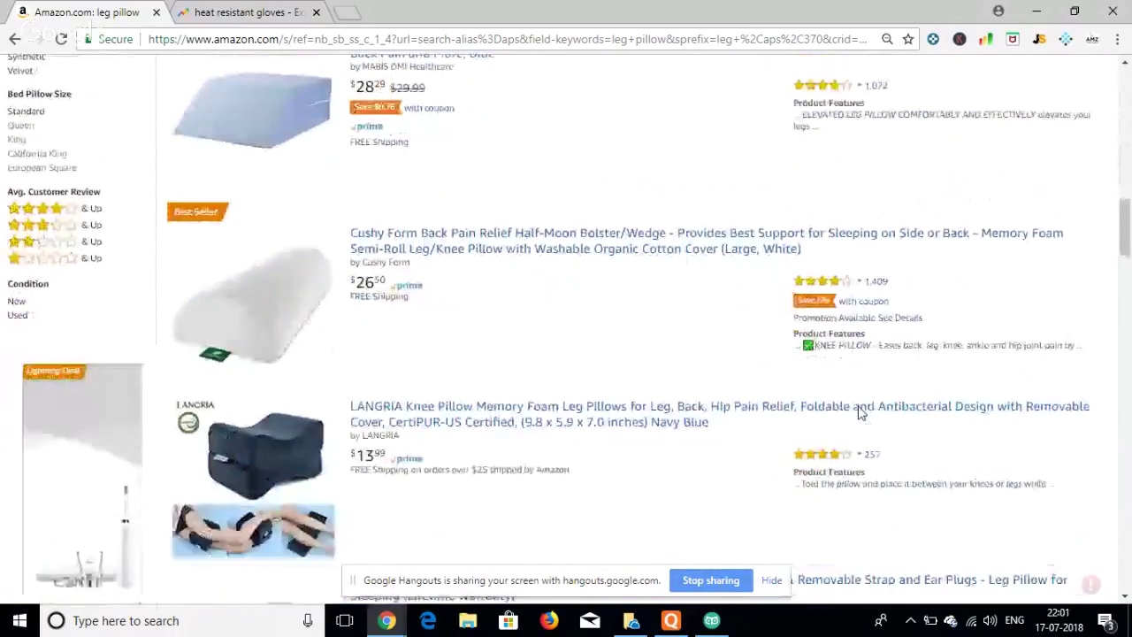
pyautogui.scroll(-4, 860, 413)
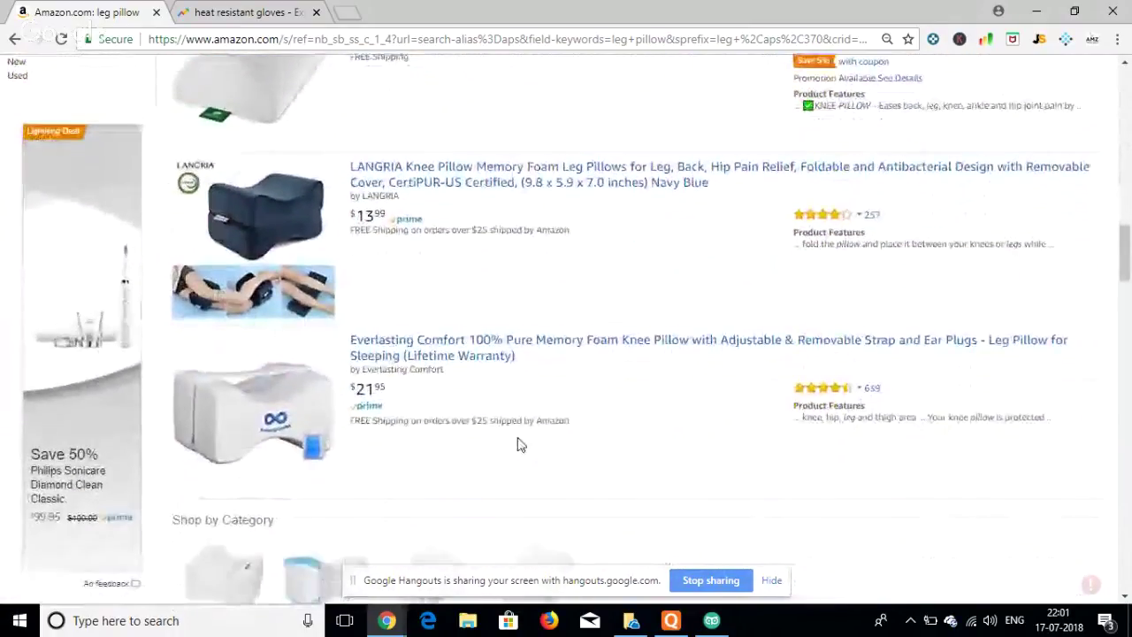
pyautogui.scroll(2, 565, 389)
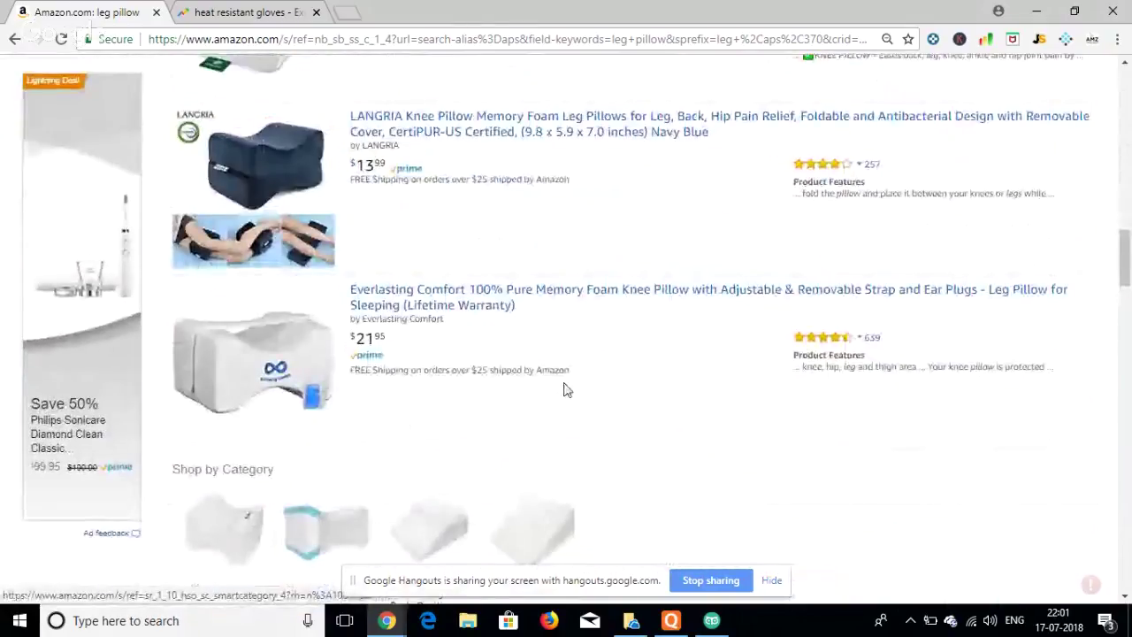
pyautogui.scroll(3, 566, 389)
pyautogui.scroll(-12, 566, 389)
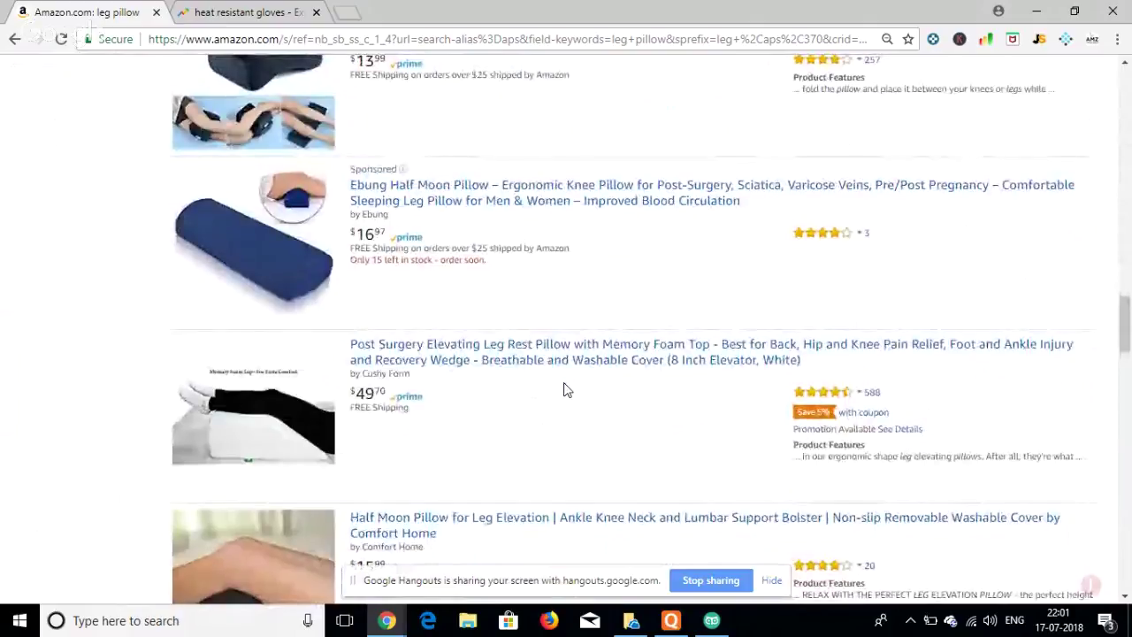
pyautogui.scroll(2, 566, 389)
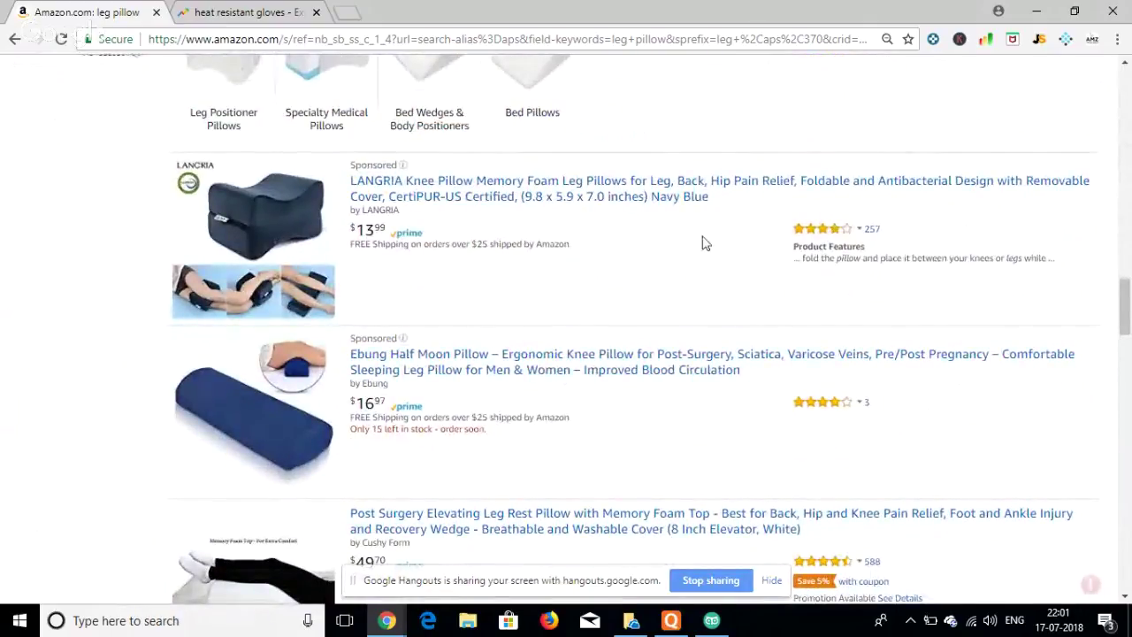
pyautogui.scroll(-2, 727, 362)
pyautogui.scroll(-4, 728, 357)
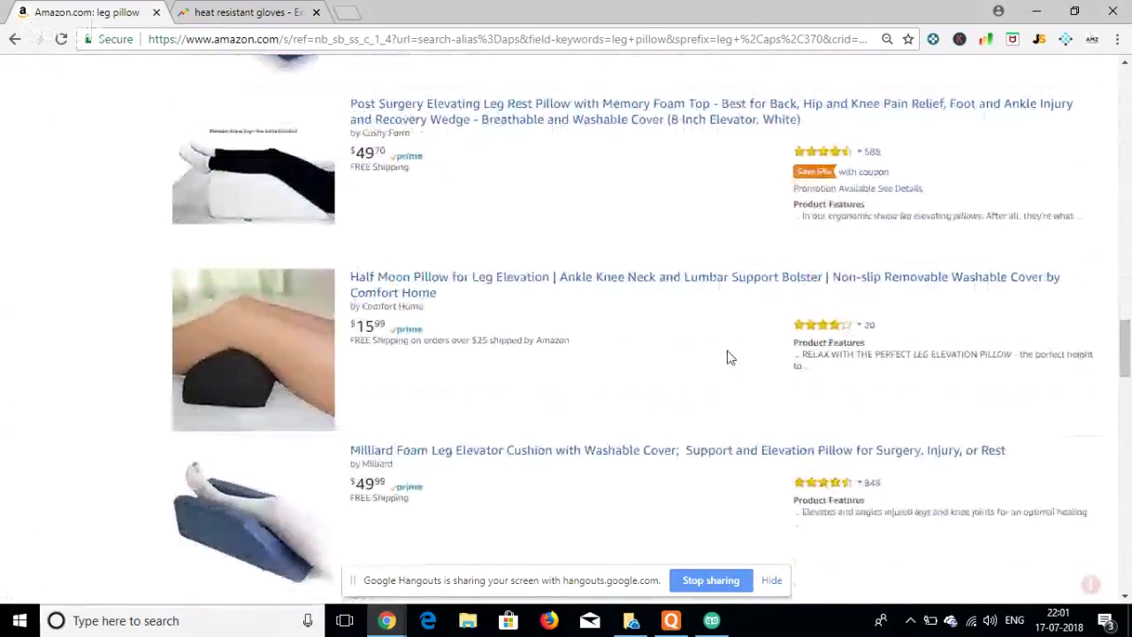
pyautogui.scroll(-2, 728, 357)
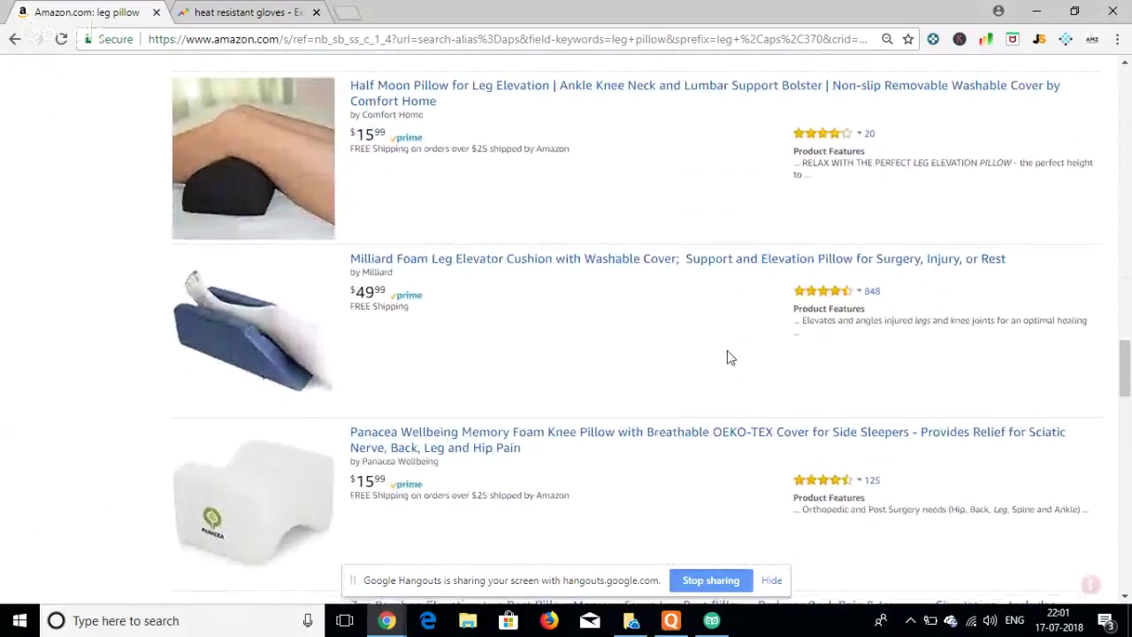
pyautogui.scroll(-5, 727, 358)
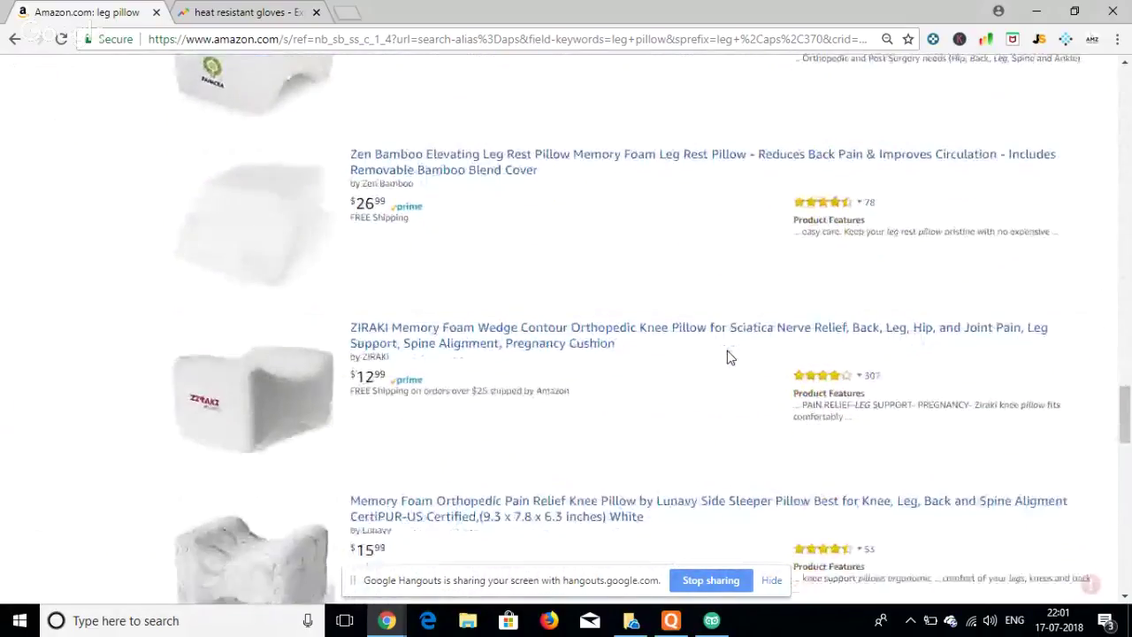
pyautogui.scroll(-5, 727, 357)
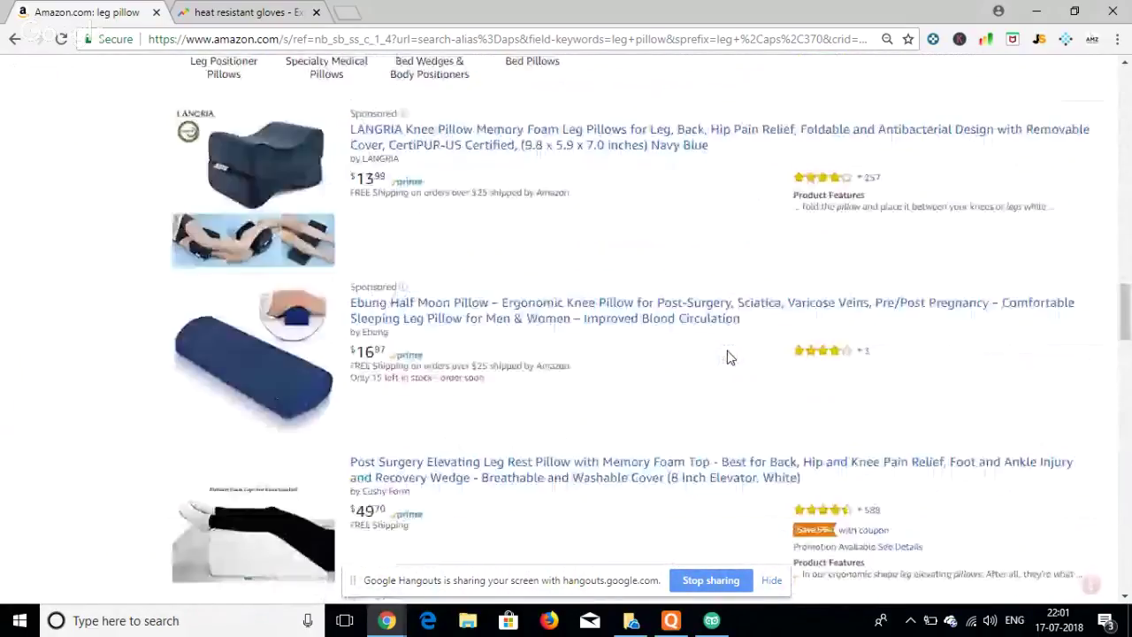
pyautogui.press('Home')
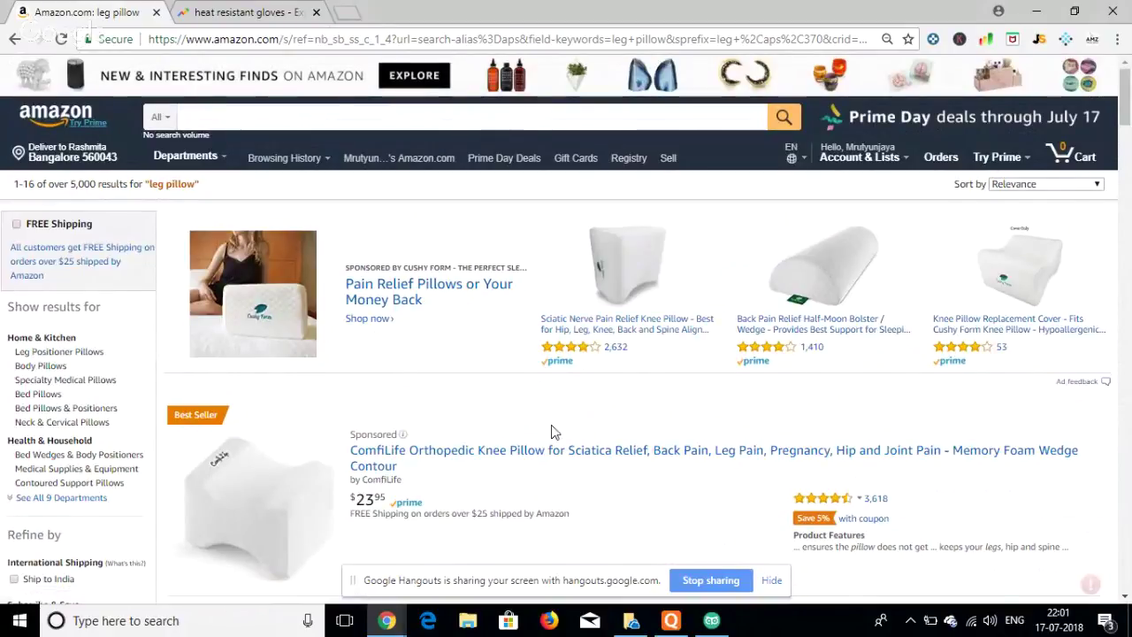
# - Open pinterest.com in a new browser tab and dismiss its notification permission request
pyautogui.click(345, 13)
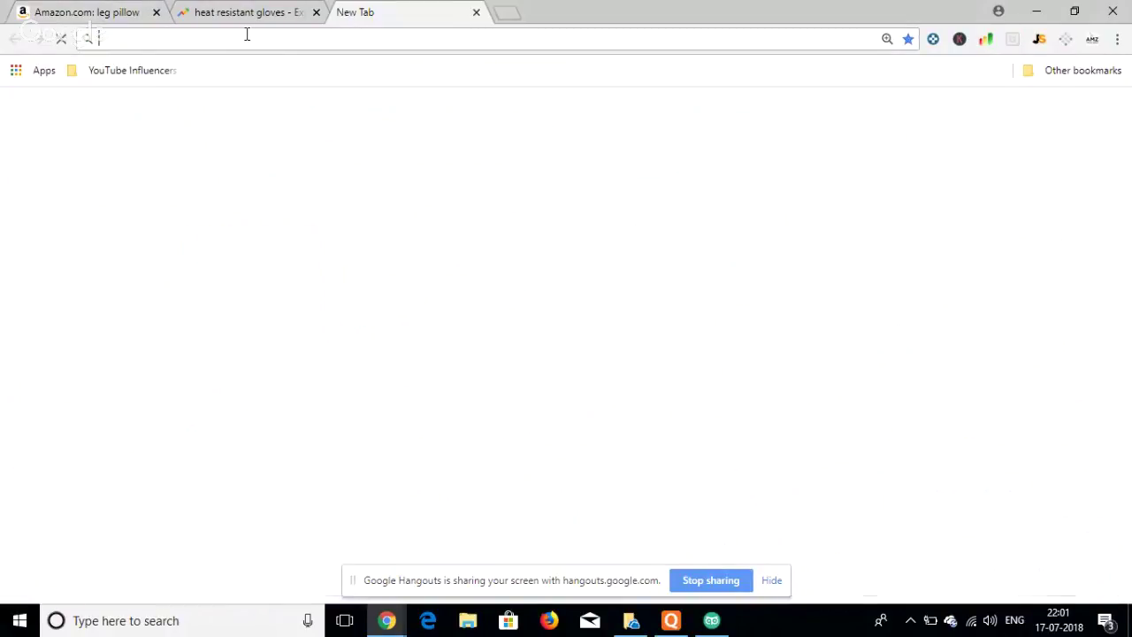
pyautogui.write('pinterest.com')
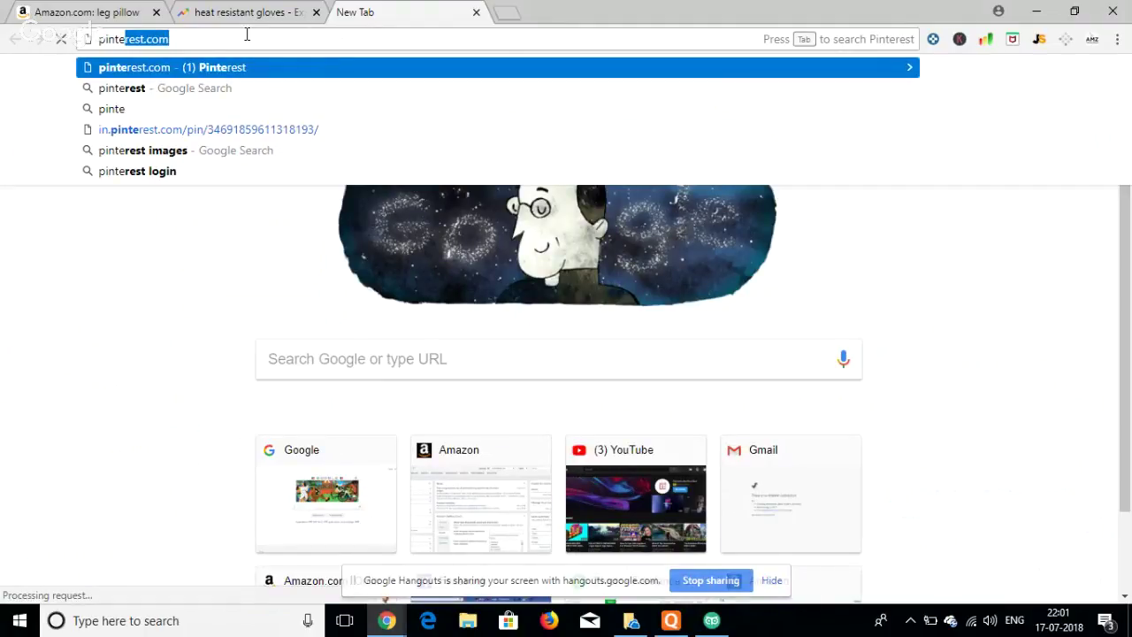
pyautogui.press('Return')
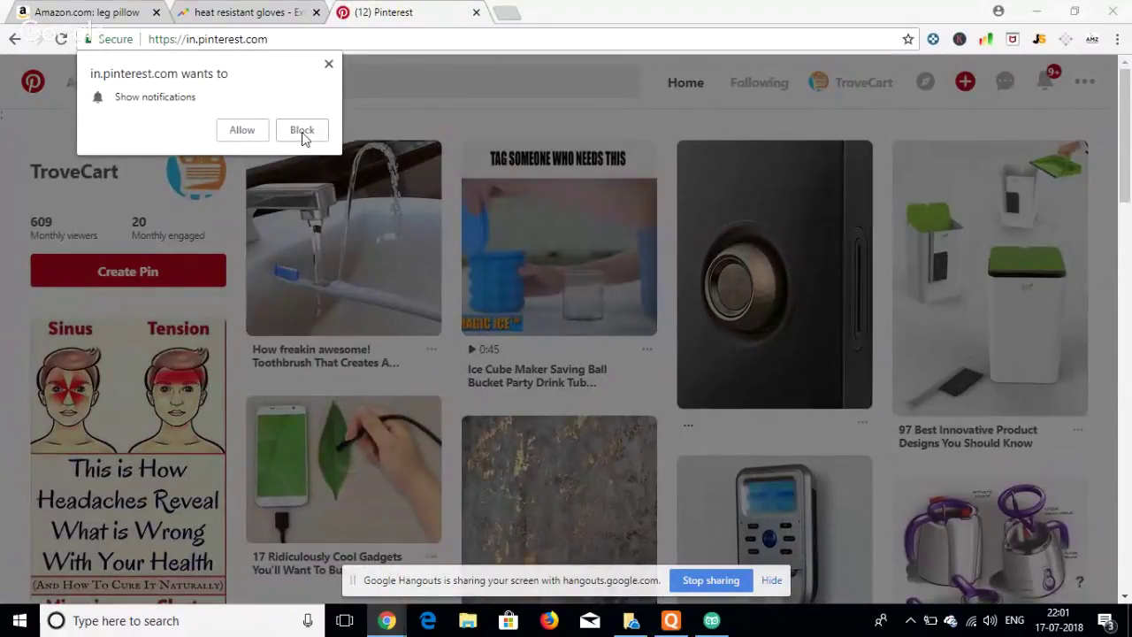
pyautogui.click(328, 64)
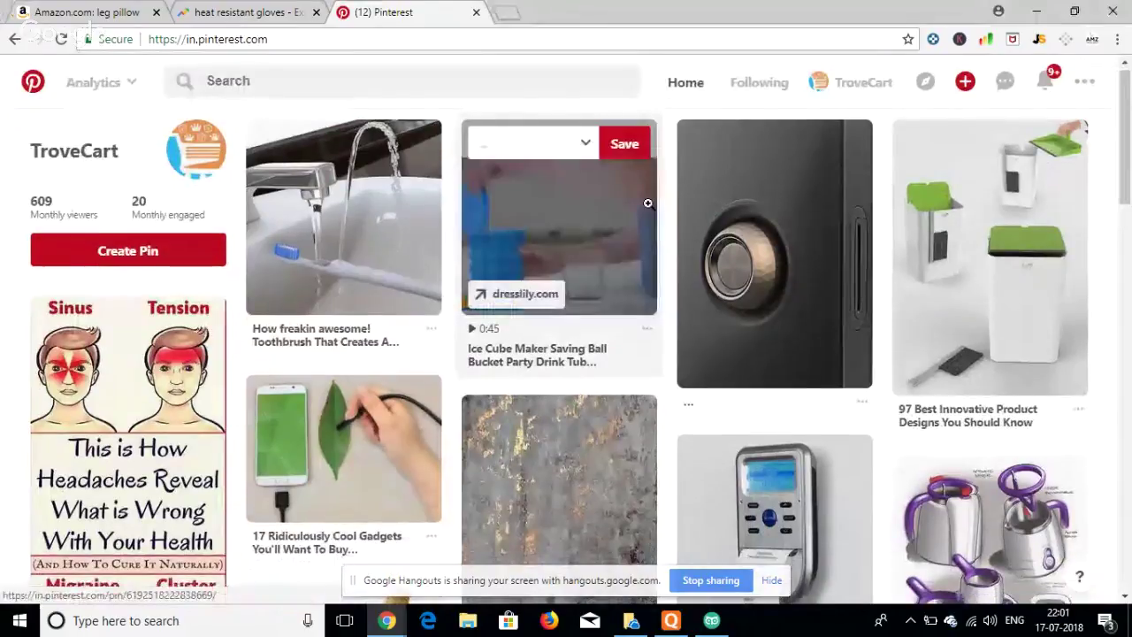
# - Browse the Pinterest home feed for product ideas such as kitchen gadgets, bags and travel items
pyautogui.scroll(-3, 647, 203)
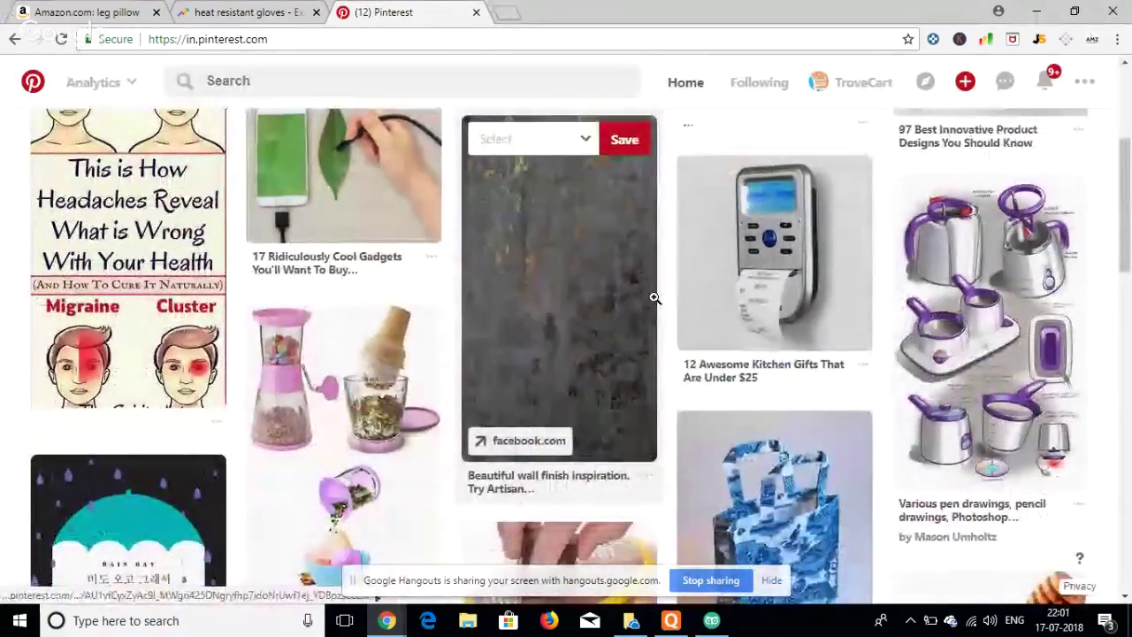
pyautogui.scroll(-1, 404, 415)
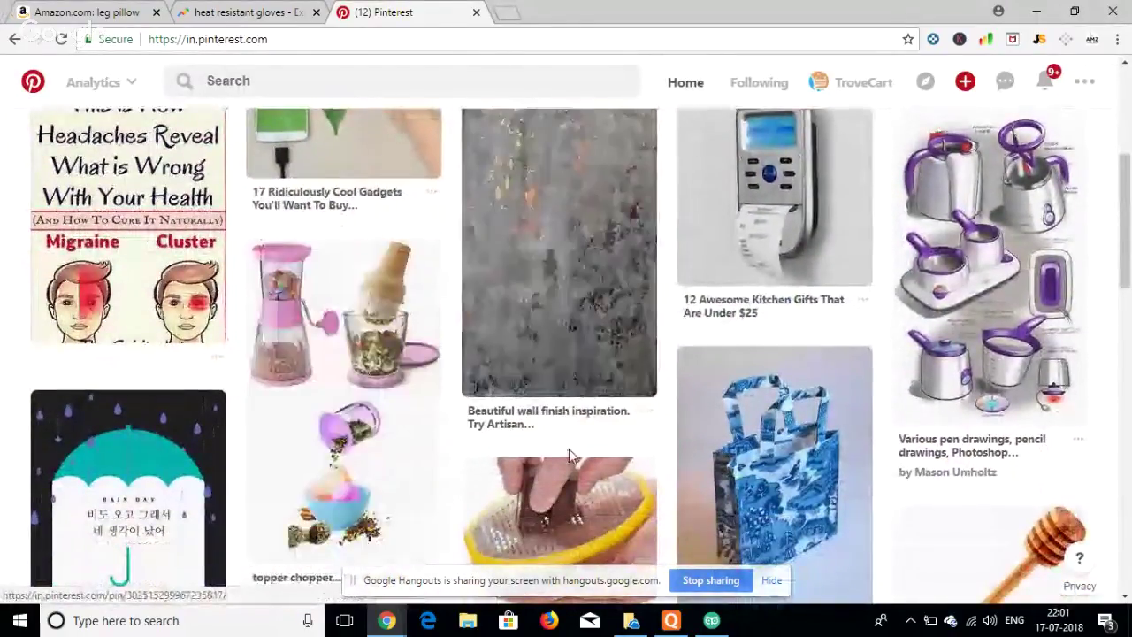
pyautogui.scroll(-2, 569, 448)
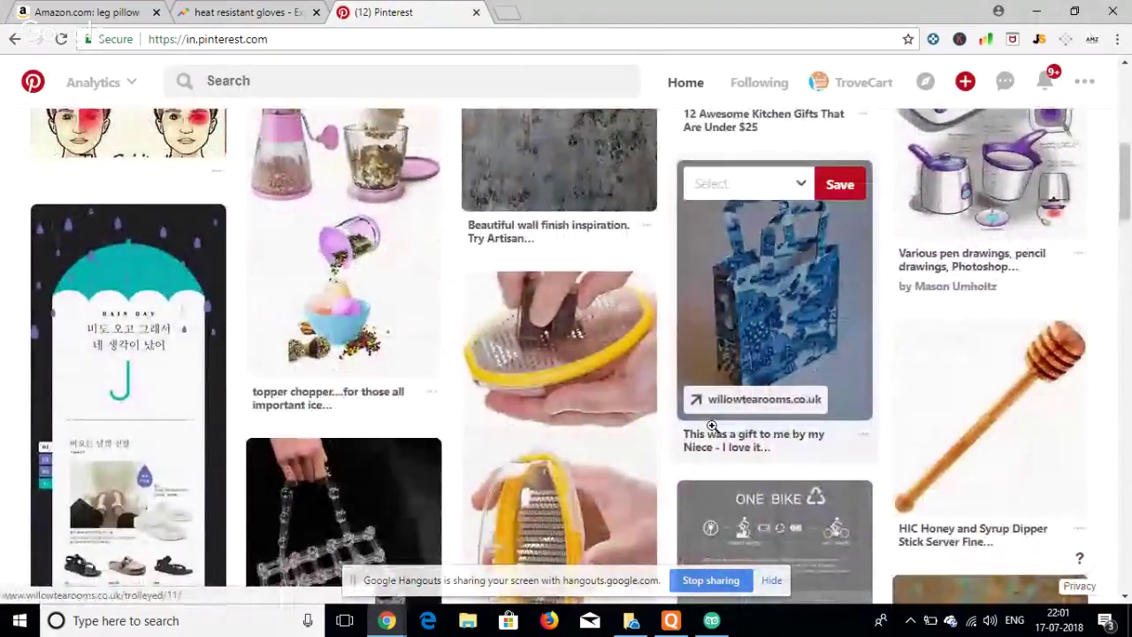
pyautogui.scroll(-2, 711, 425)
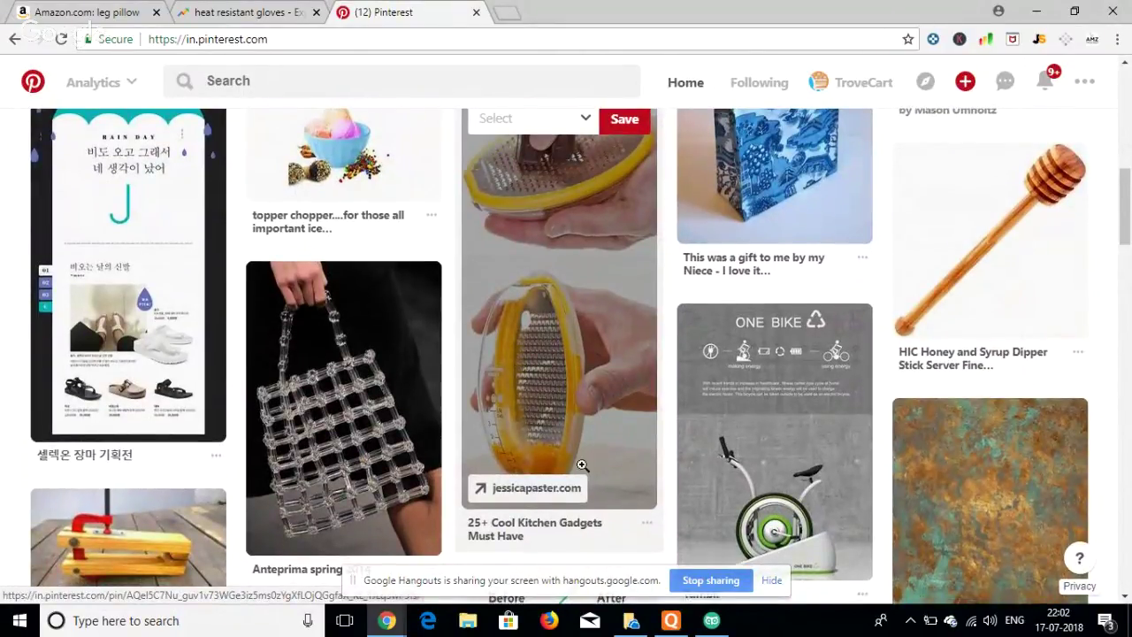
pyautogui.scroll(-1, 583, 466)
pyautogui.scroll(-1, 582, 465)
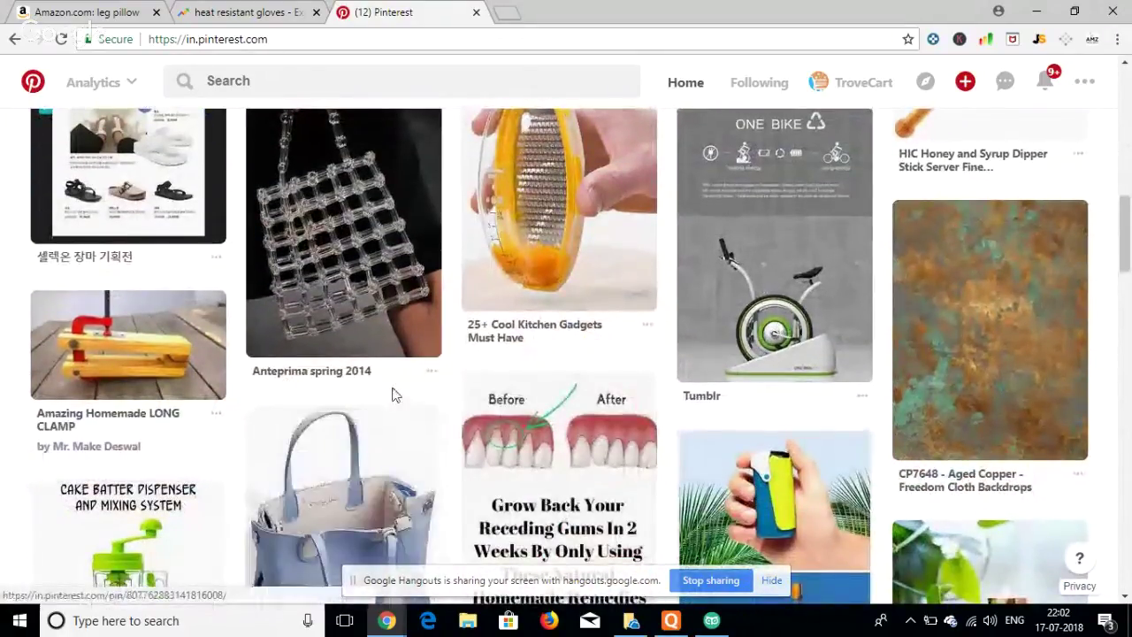
pyautogui.scroll(-3, 489, 324)
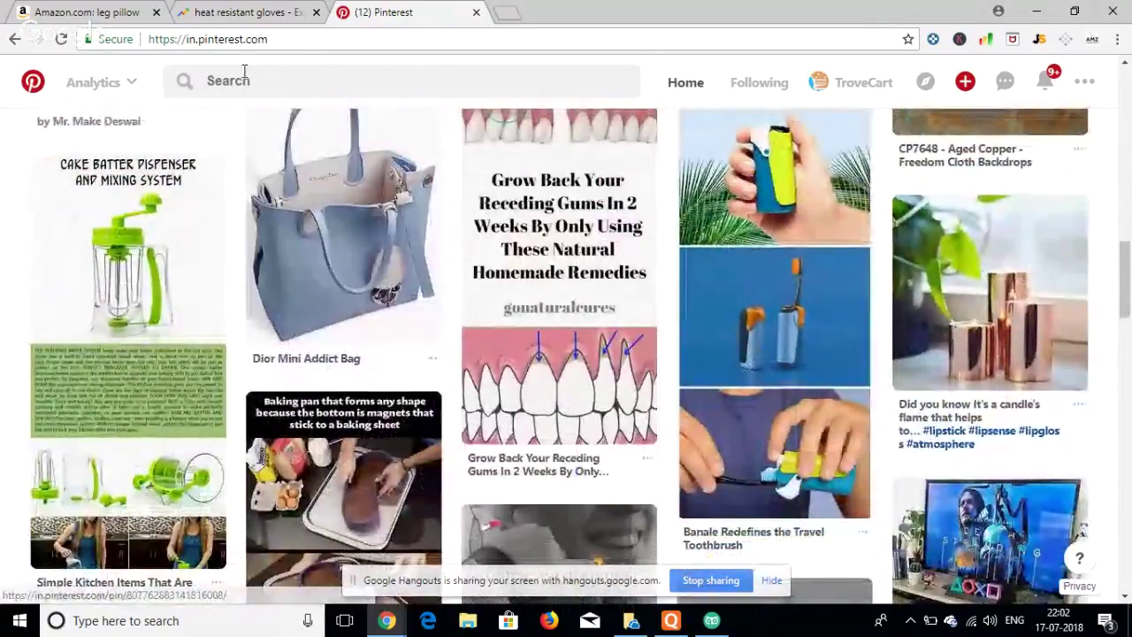
# - Search Pinterest for the recent query "innovative recent trending product" and browse the resulting pins for product ideas
pyautogui.click(240, 82)
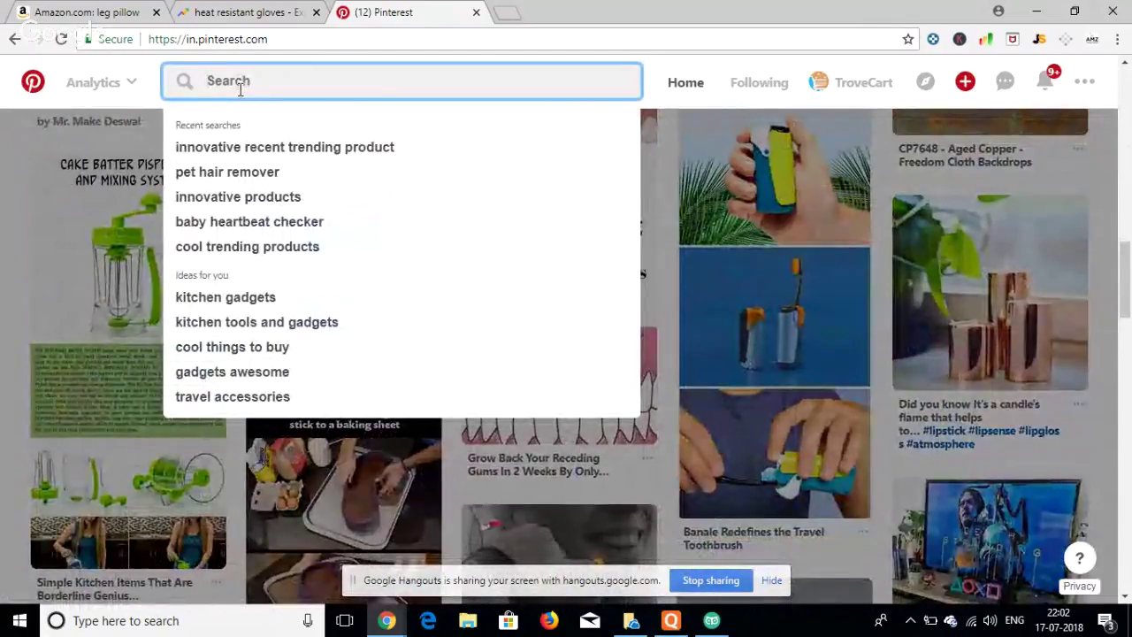
pyautogui.click(265, 149)
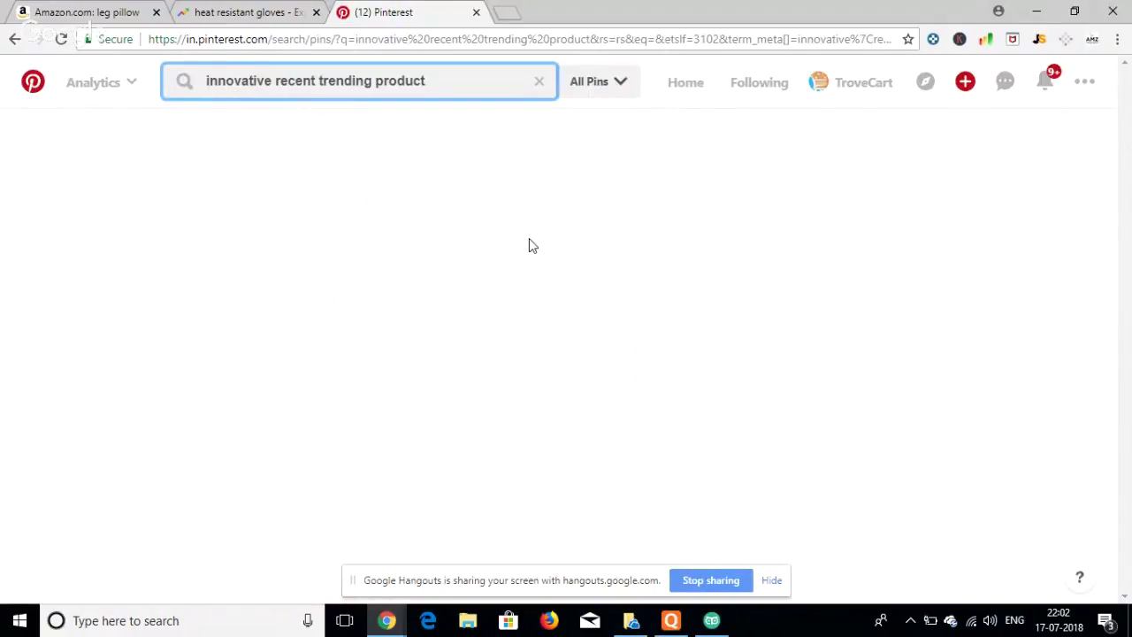
pyautogui.scroll(-2, 505, 346)
pyautogui.scroll(-3, 504, 346)
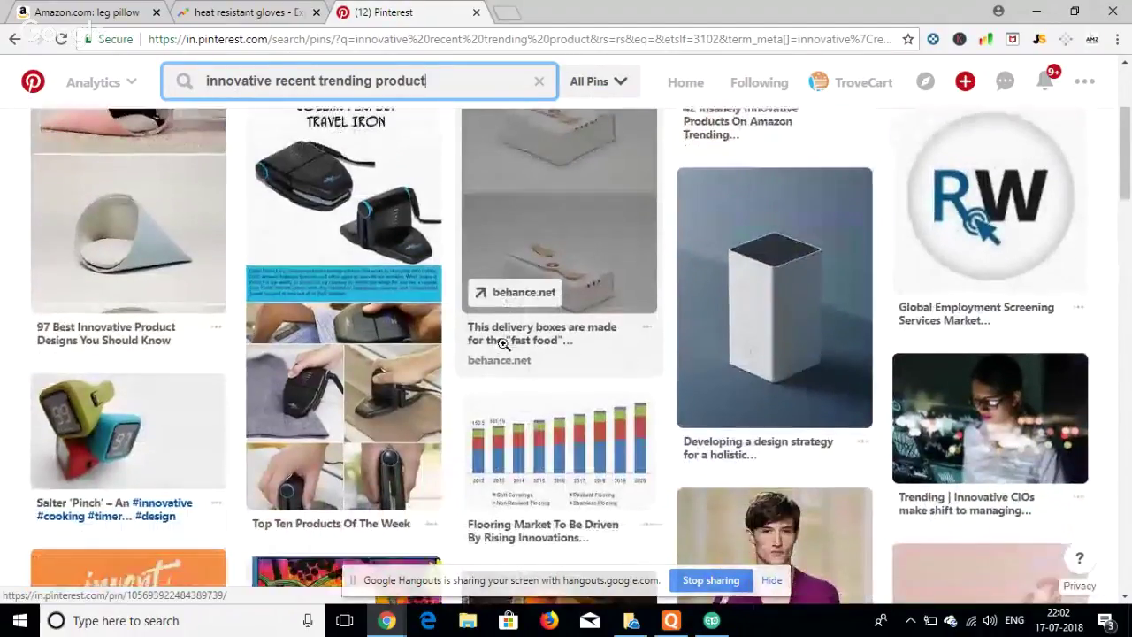
pyautogui.scroll(-4, 505, 351)
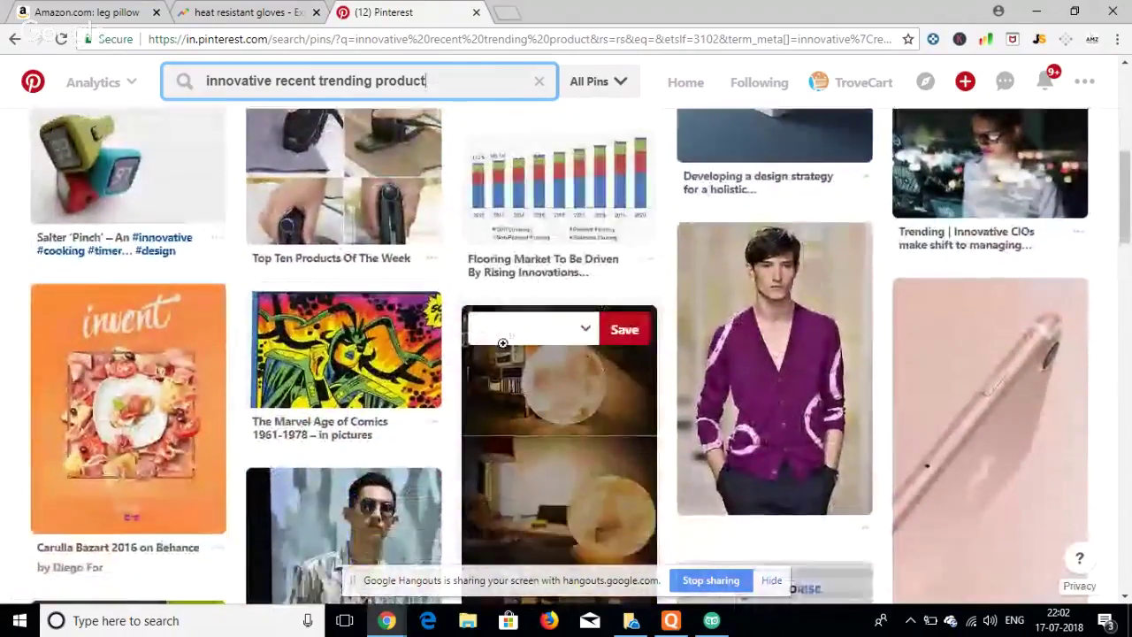
pyautogui.scroll(-3, 502, 343)
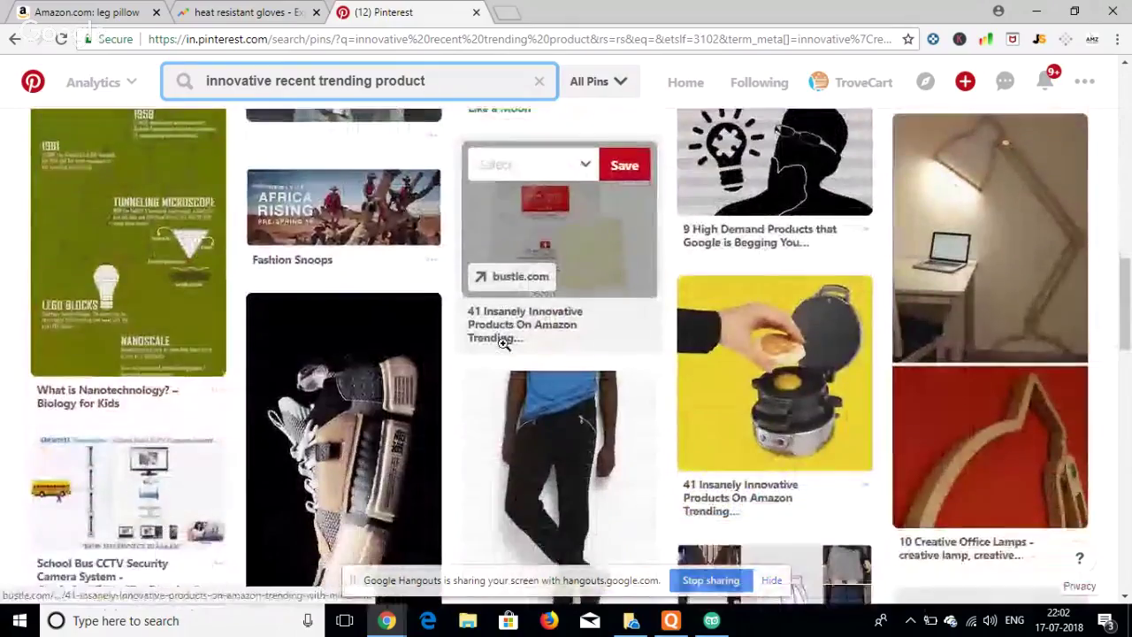
# - View the details of the Black Terry Joggers pin from the Pinterest results, then return to the search results
pyautogui.scroll(-2, 505, 345)
pyautogui.scroll(-1, 503, 341)
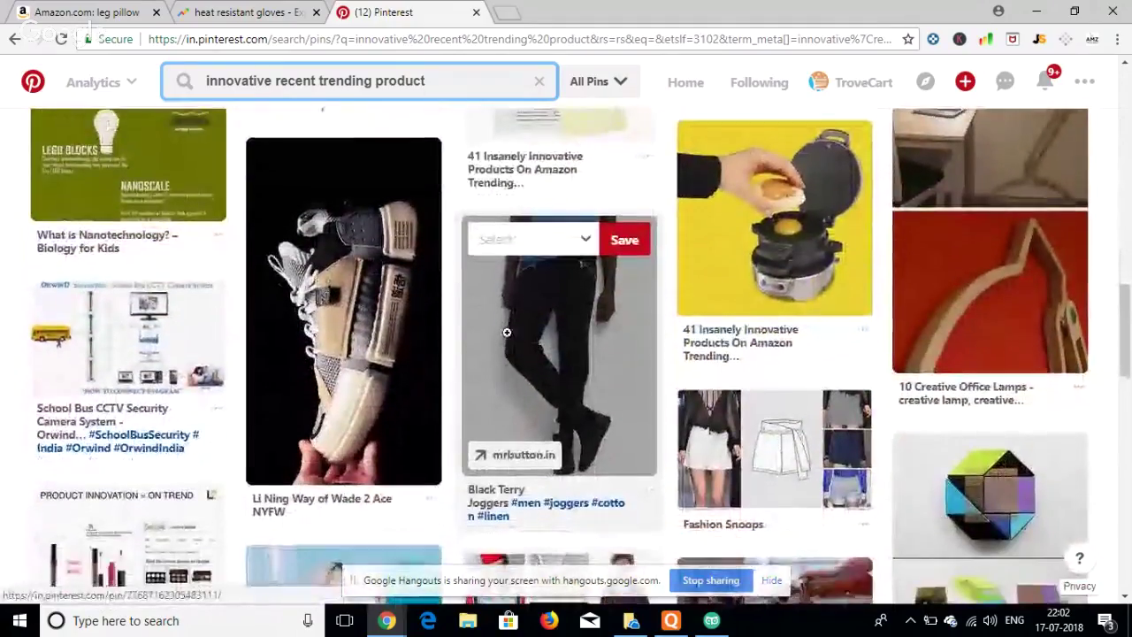
pyautogui.click(505, 329)
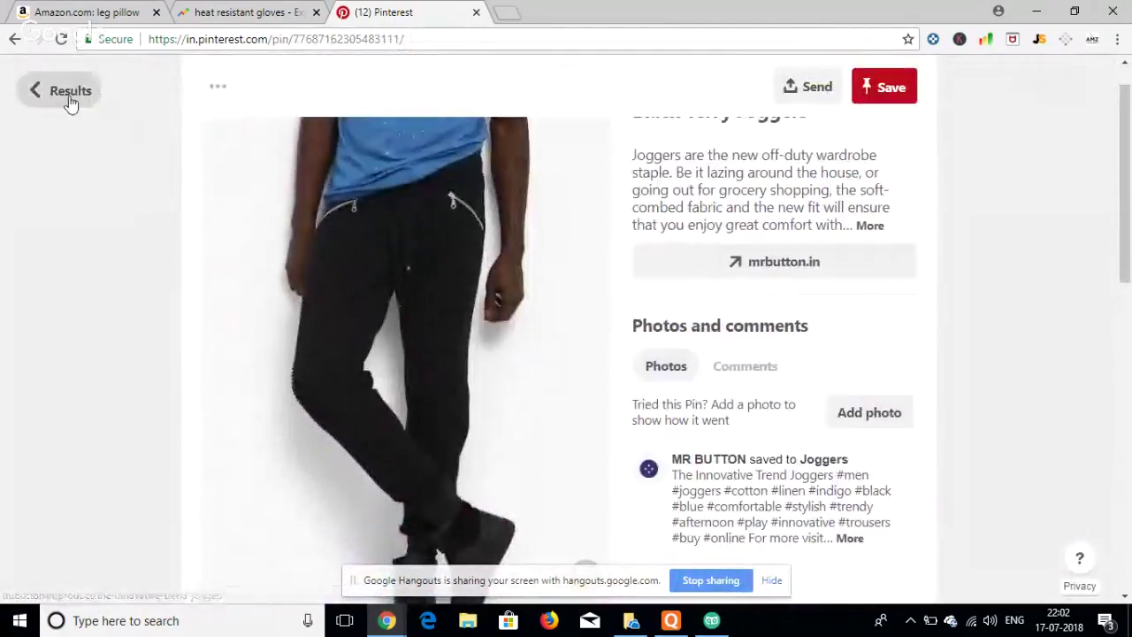
pyautogui.click(57, 91)
# - Browse further through the Pinterest results for innovative trending products, examining the gadget, fashion and beauty pins and the suggested searches
pyautogui.scroll(-2, 487, 381)
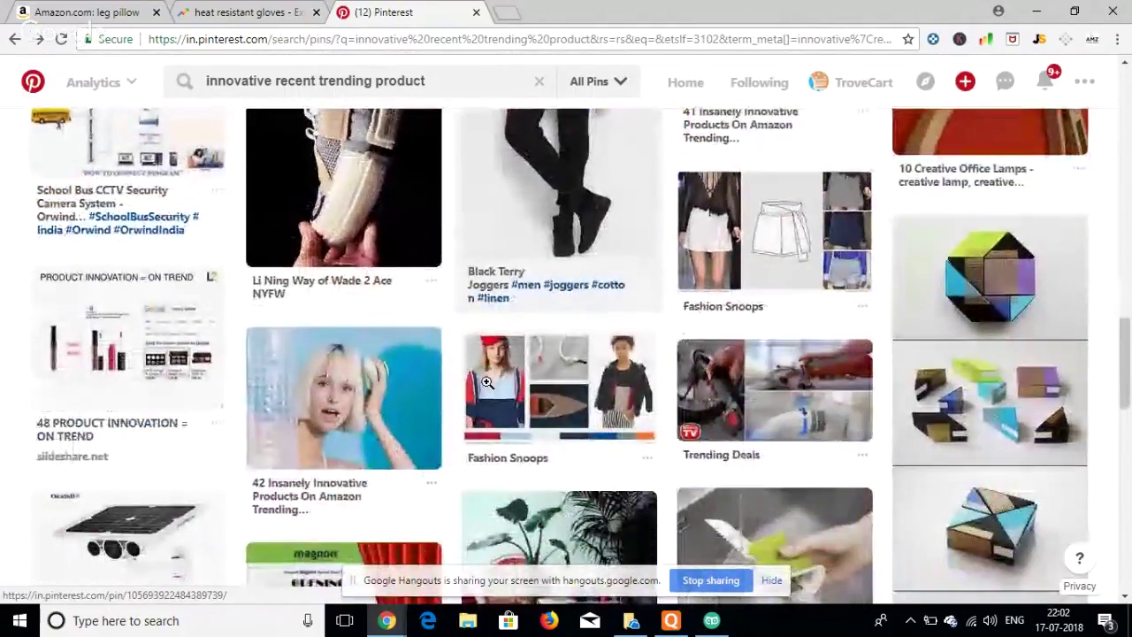
pyautogui.scroll(-2, 487, 382)
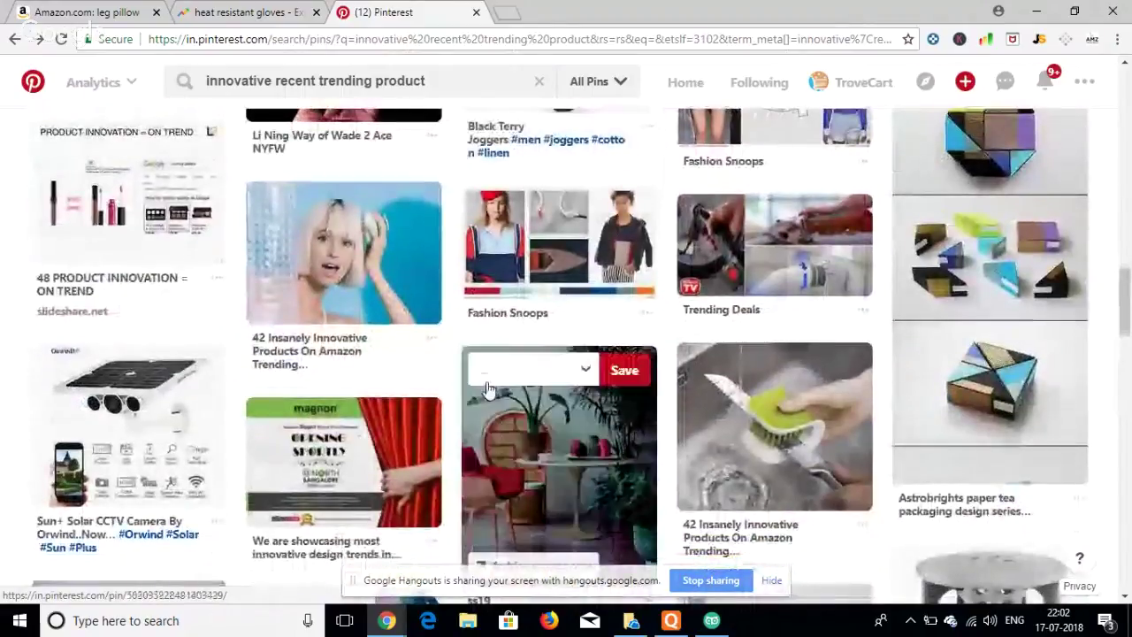
pyautogui.scroll(-1, 487, 382)
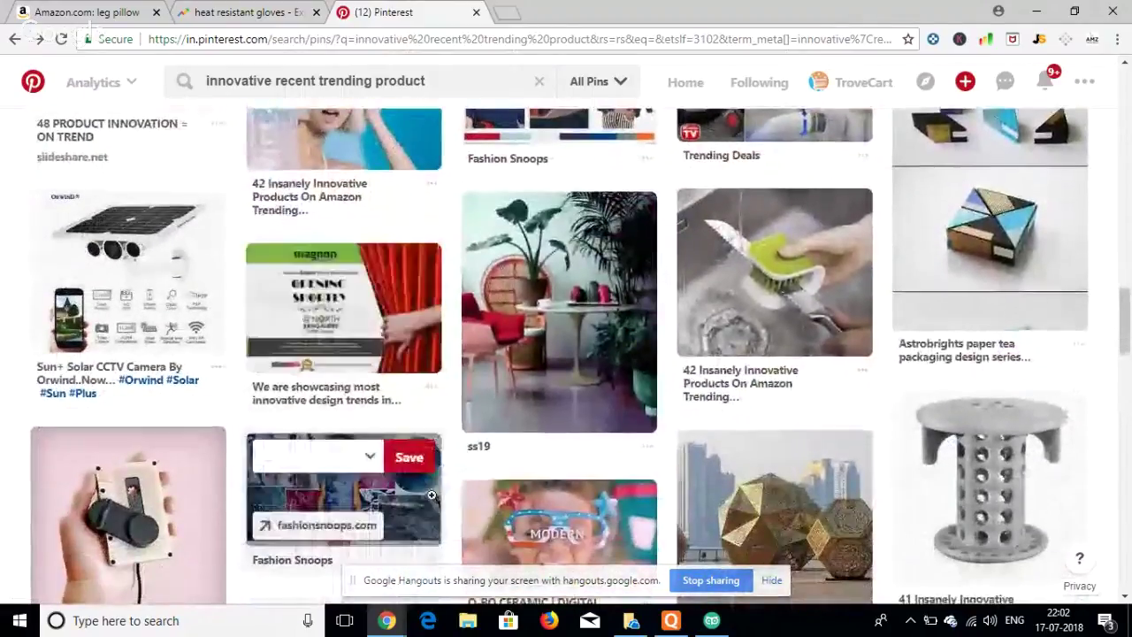
pyautogui.scroll(-1, 433, 498)
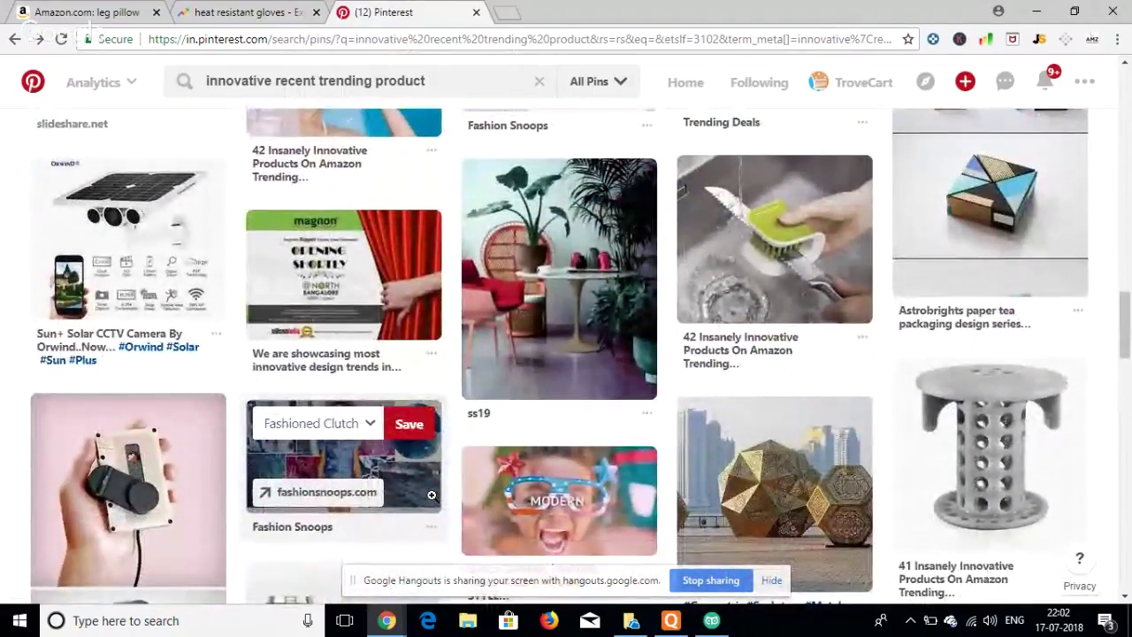
pyautogui.scroll(-2, 432, 495)
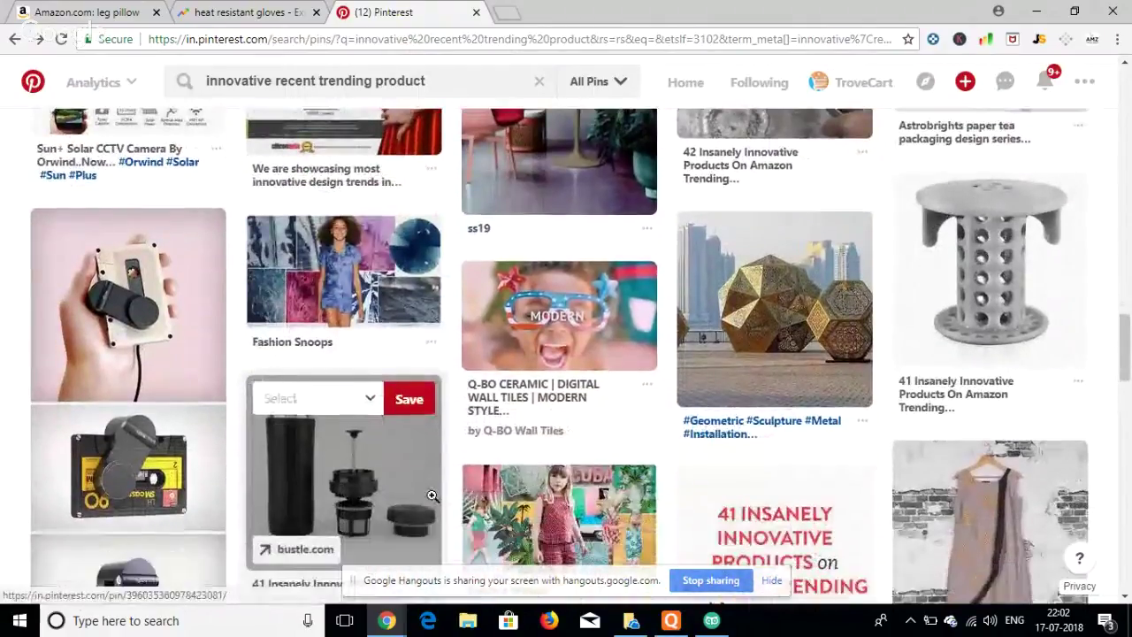
pyautogui.scroll(-2, 431, 495)
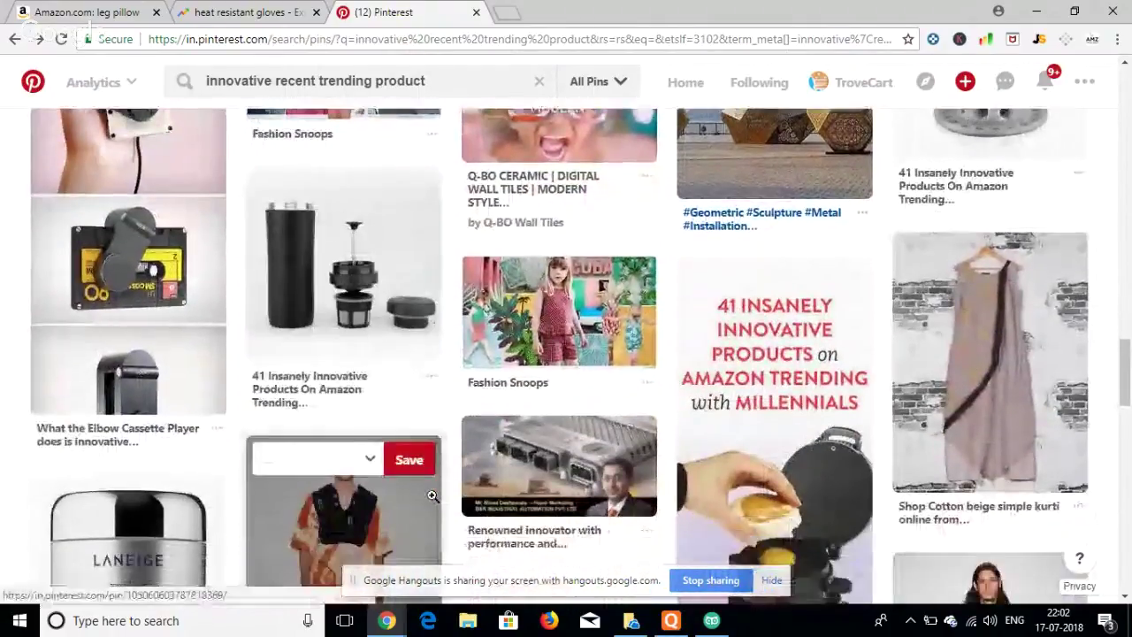
pyautogui.scroll(-1, 432, 496)
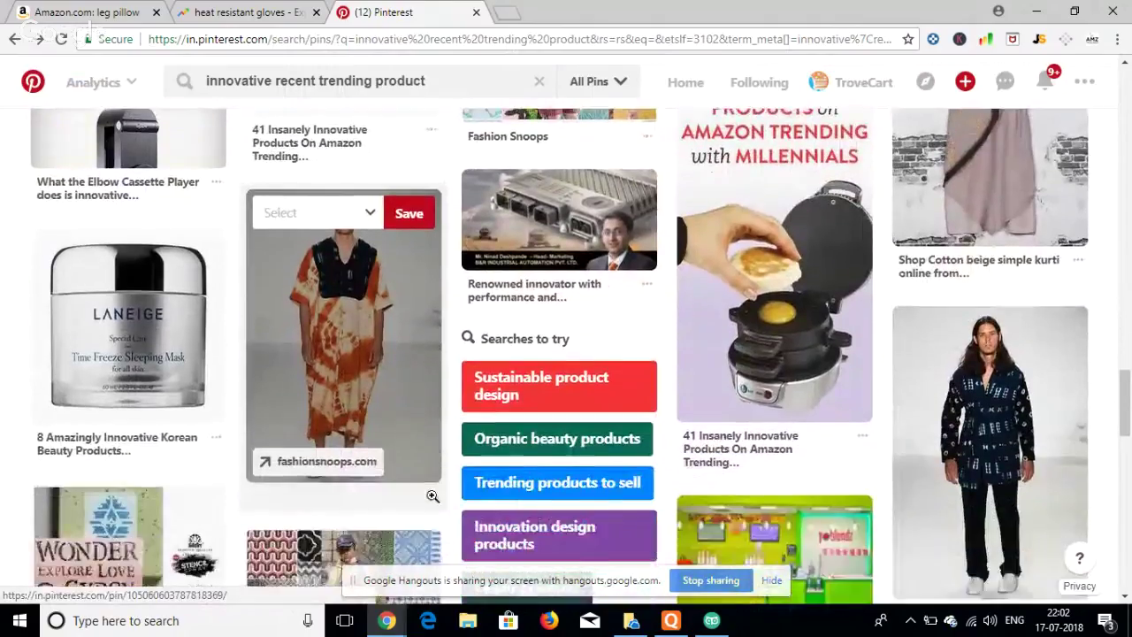
pyautogui.scroll(-3, 433, 496)
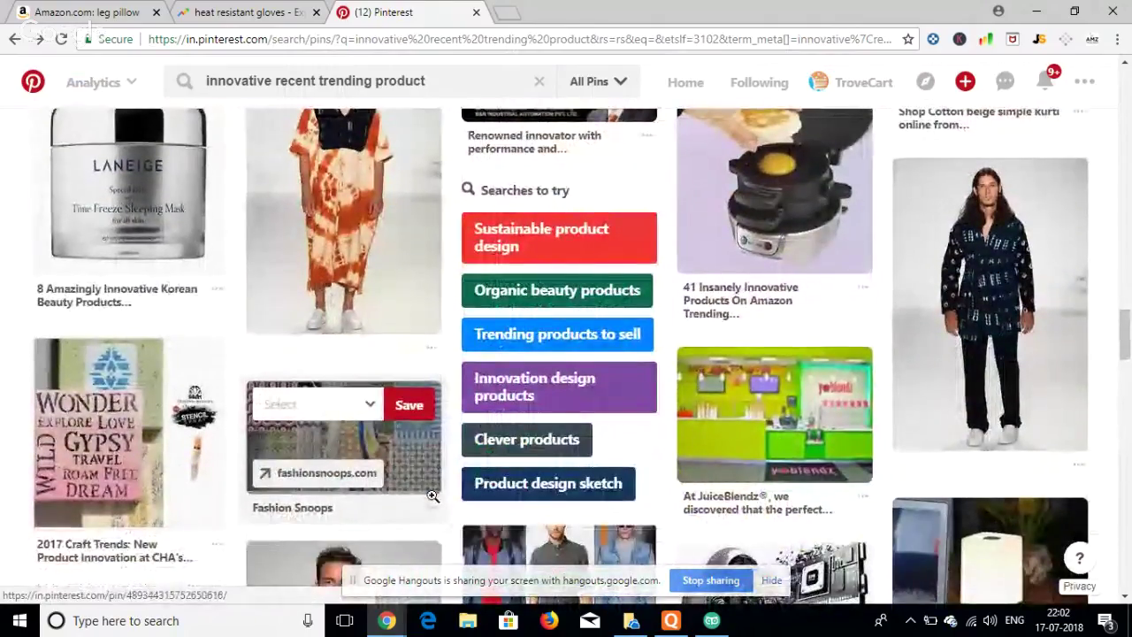
pyautogui.scroll(-1, 432, 496)
pyautogui.scroll(-2, 433, 496)
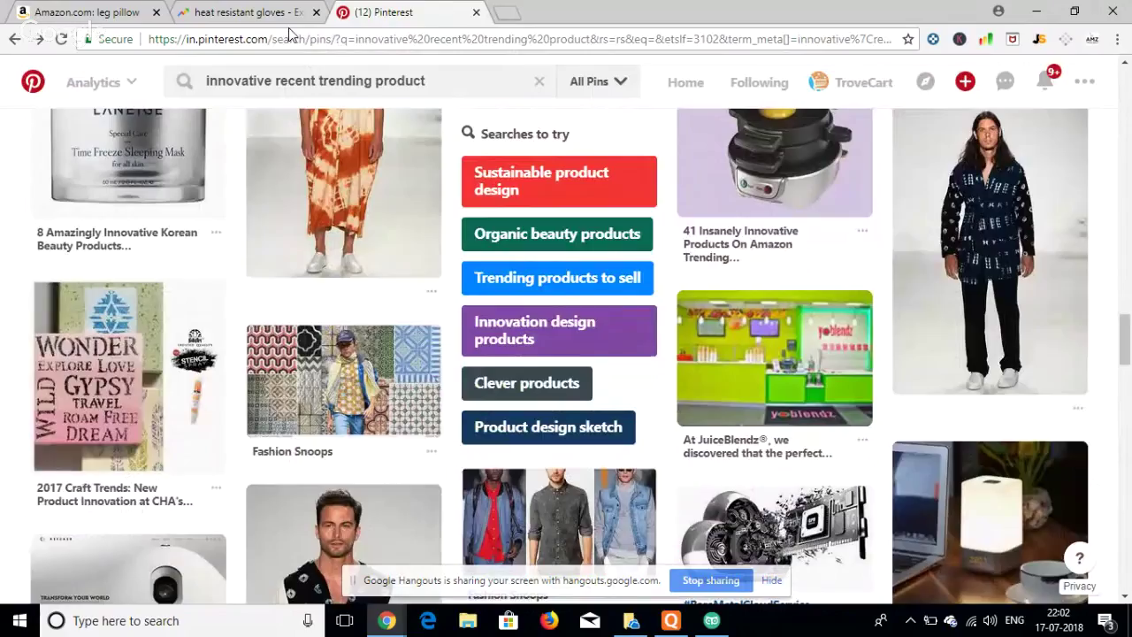
# - Switch back to the Amazon leg pillow results and skim the listings
pyautogui.click(292, 18)
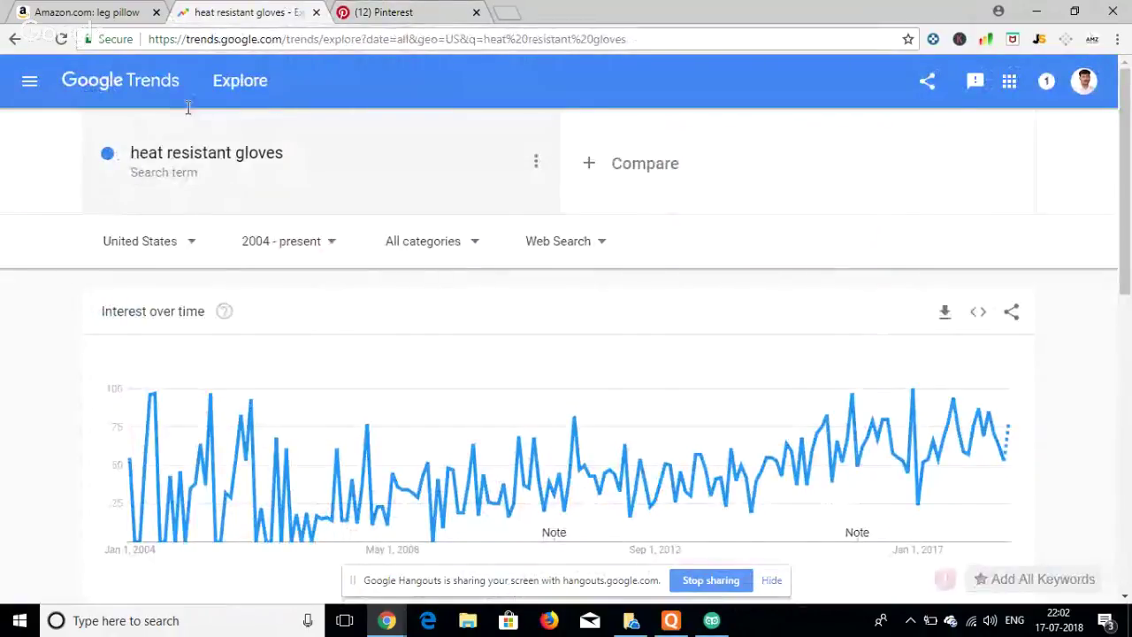
pyautogui.click(92, 13)
pyautogui.scroll(-5, 402, 285)
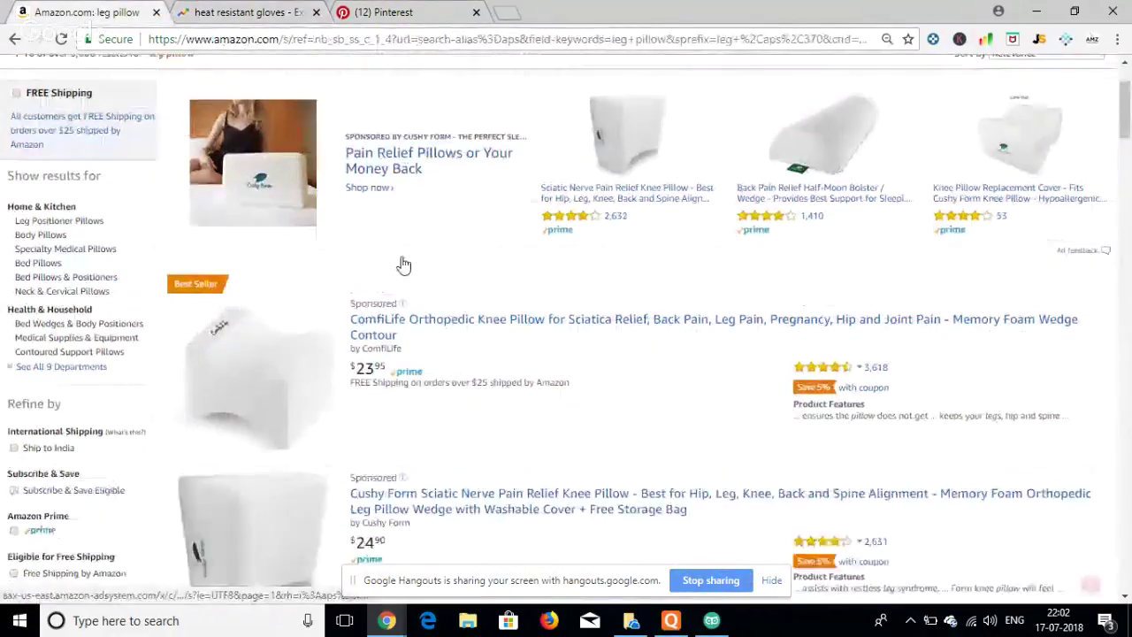
pyautogui.scroll(-1, 424, 353)
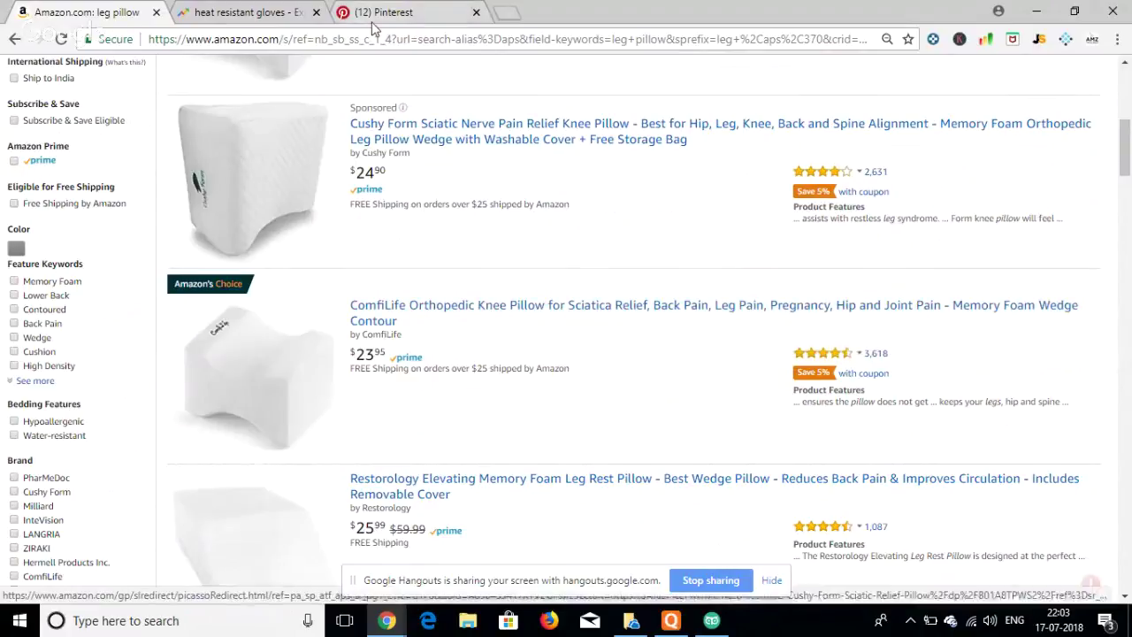
# - Check Amazon's search suggestions for "knee" and search for the suggested term "knee brace"
pyautogui.scroll(5, 279, 109)
pyautogui.click(279, 109)
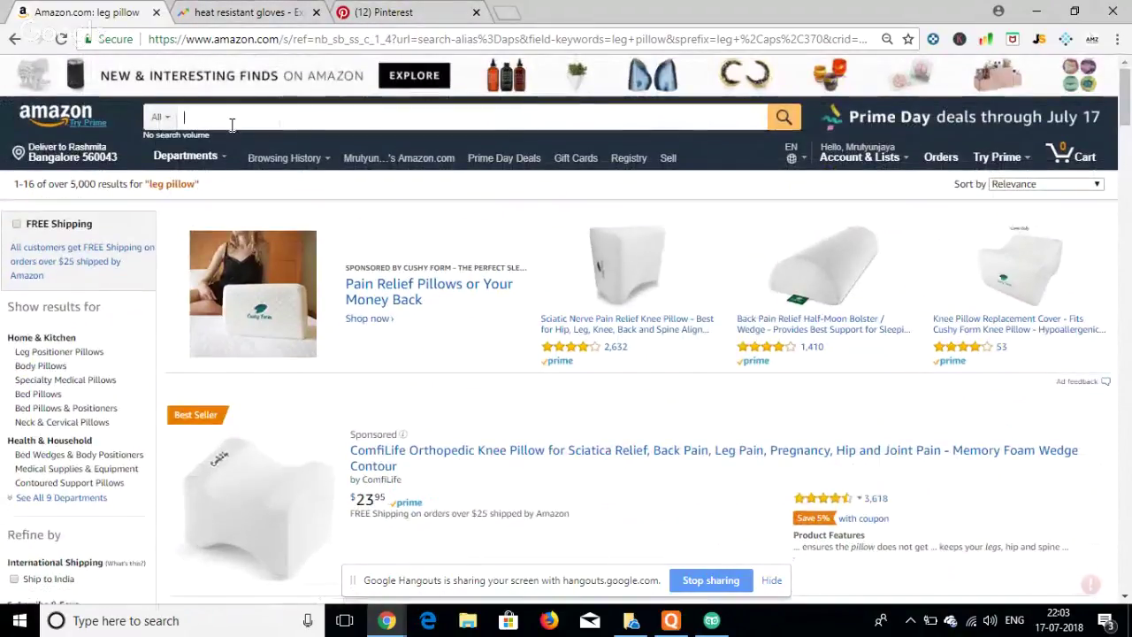
pyautogui.write('knee pi')
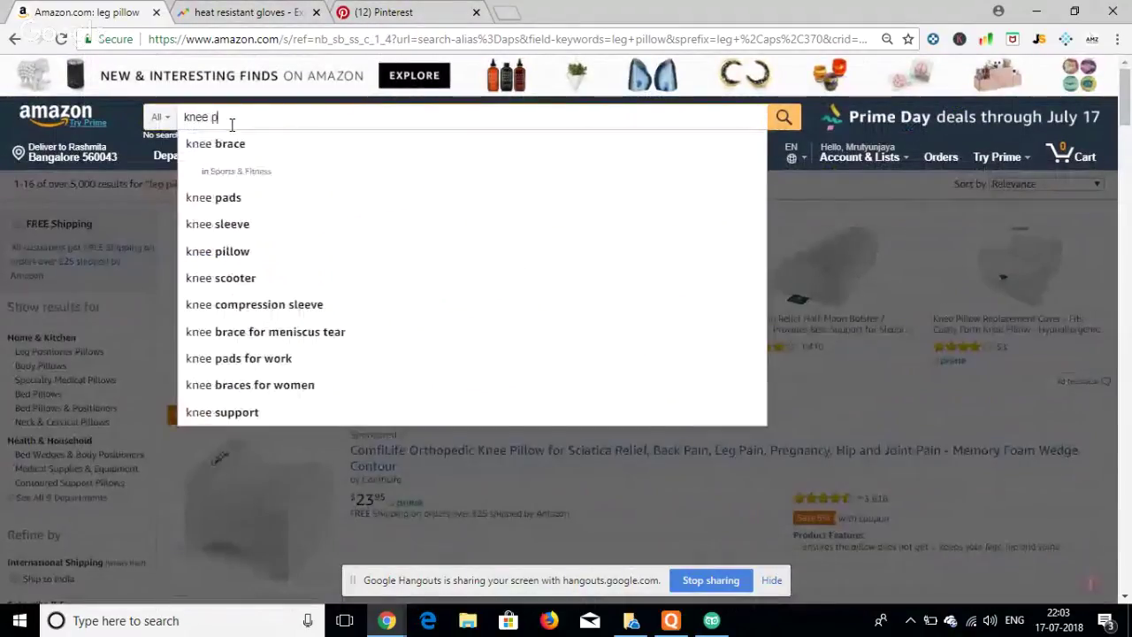
pyautogui.press('BackSpace')
pyautogui.press('BackSpace')
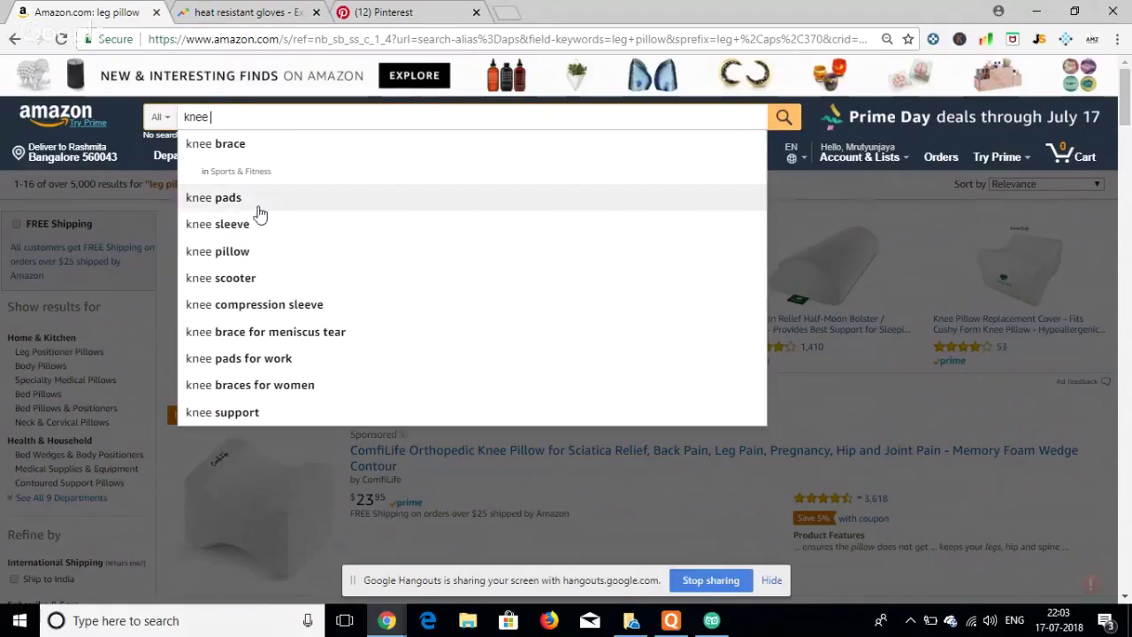
pyautogui.moveTo(286, 308); pyautogui.dragTo(237, 250)
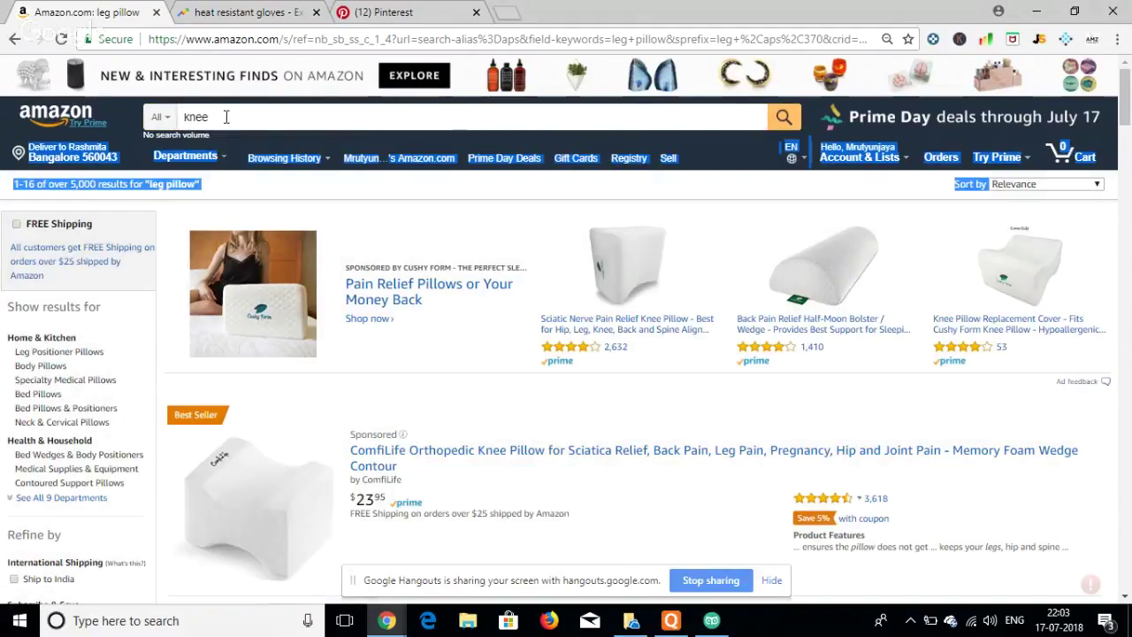
pyautogui.click(225, 117)
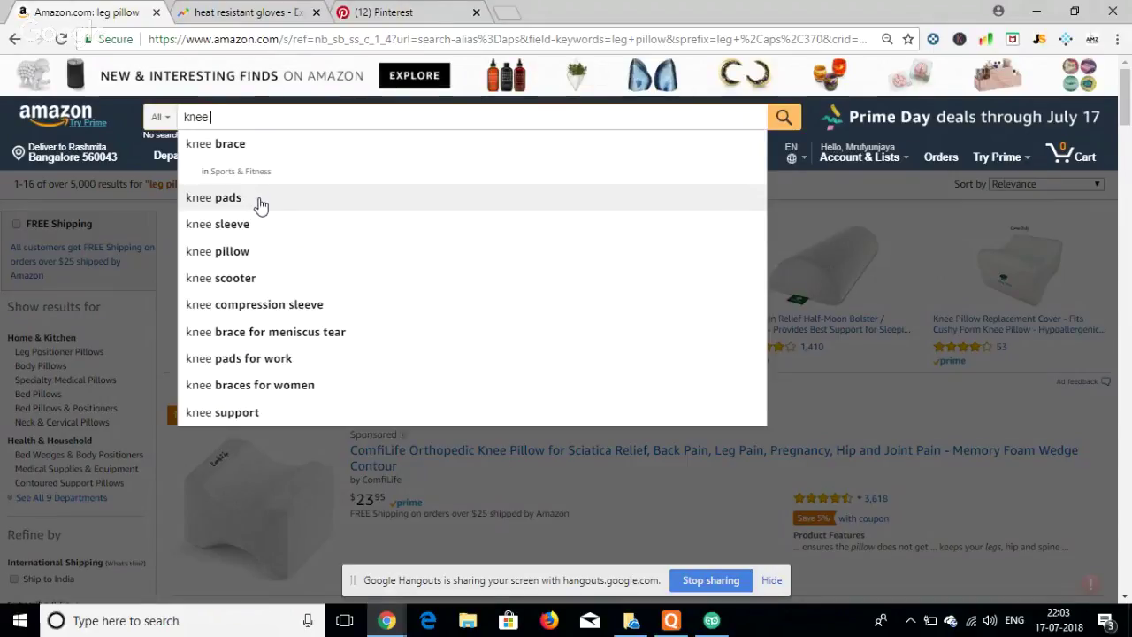
pyautogui.click(236, 148)
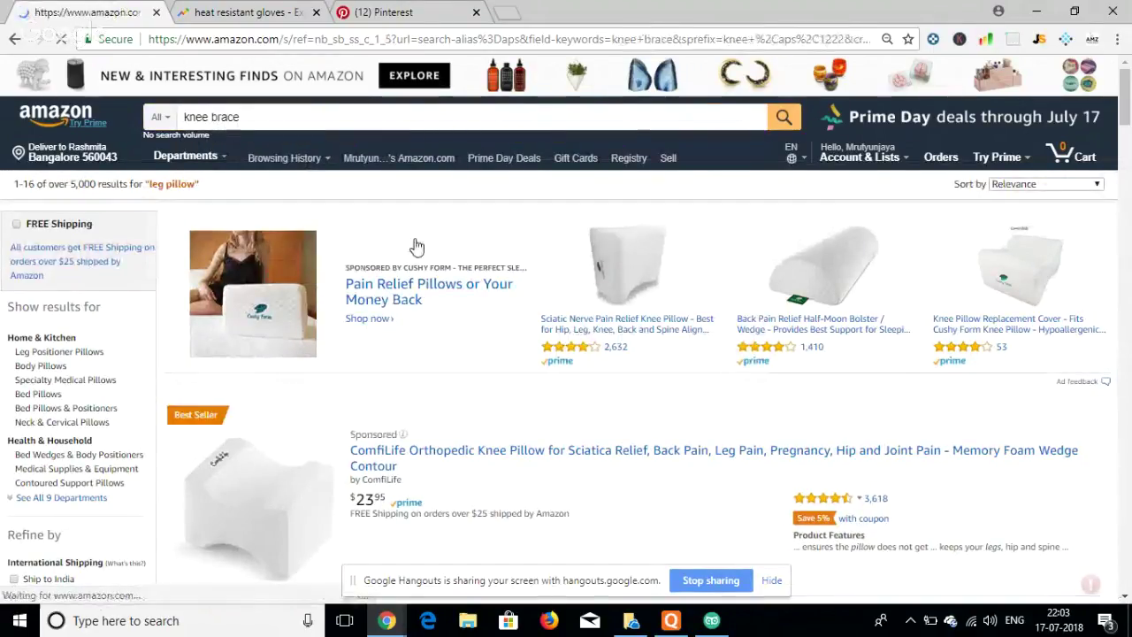
# - Review the designs, prices, ratings and review counts of the knee brace listings on Amazon
pyautogui.scroll(-5, 304, 381)
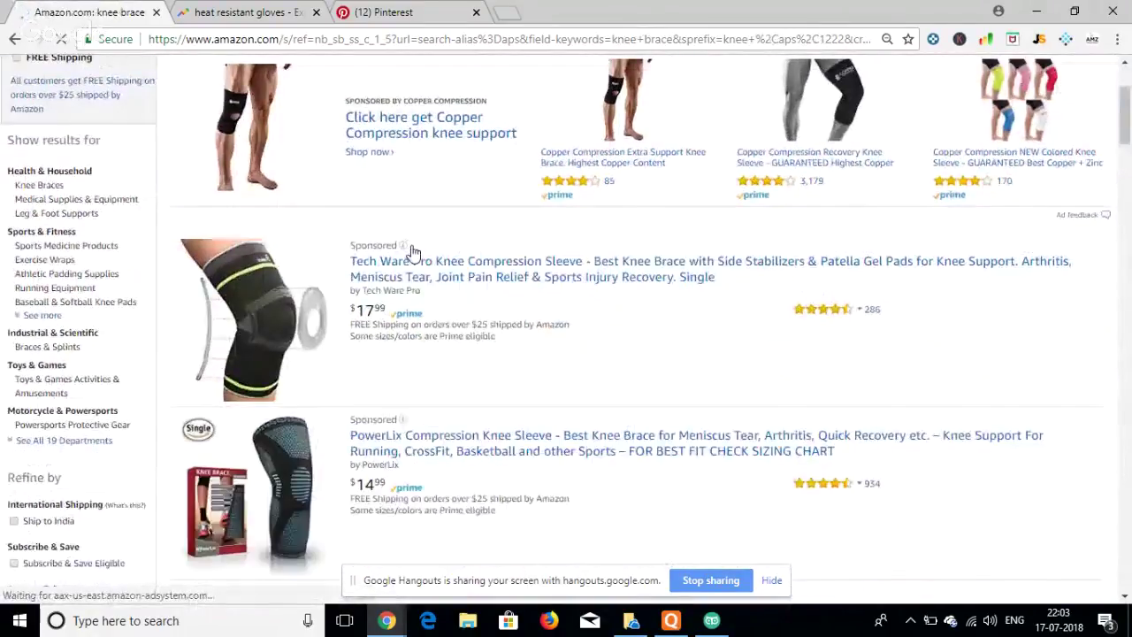
pyautogui.scroll(-2, 303, 382)
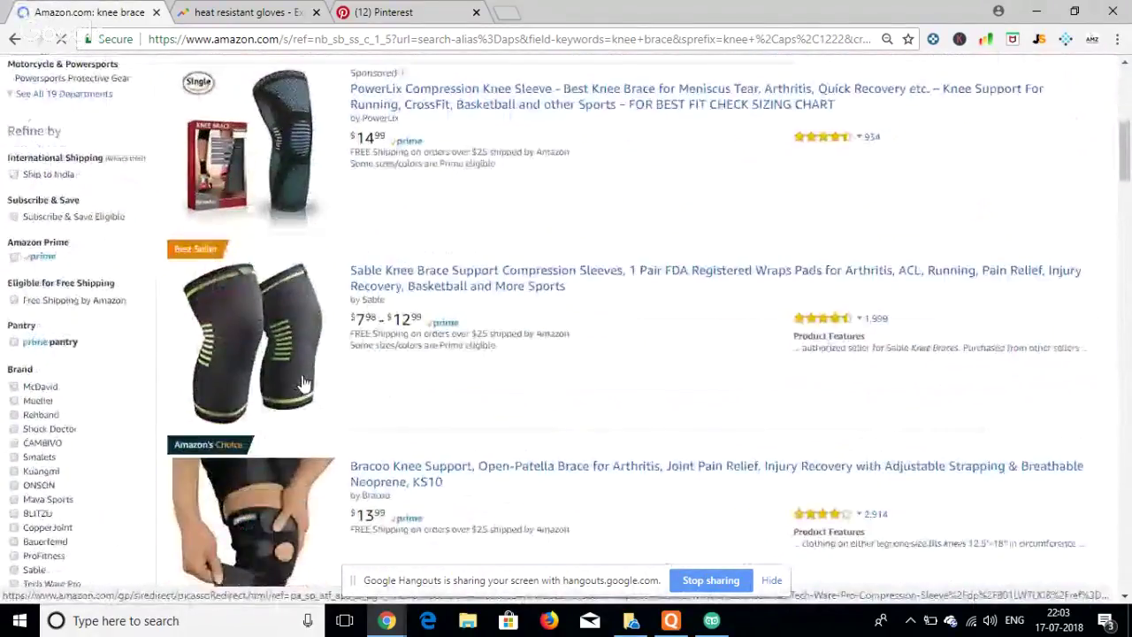
pyautogui.scroll(-5, 303, 382)
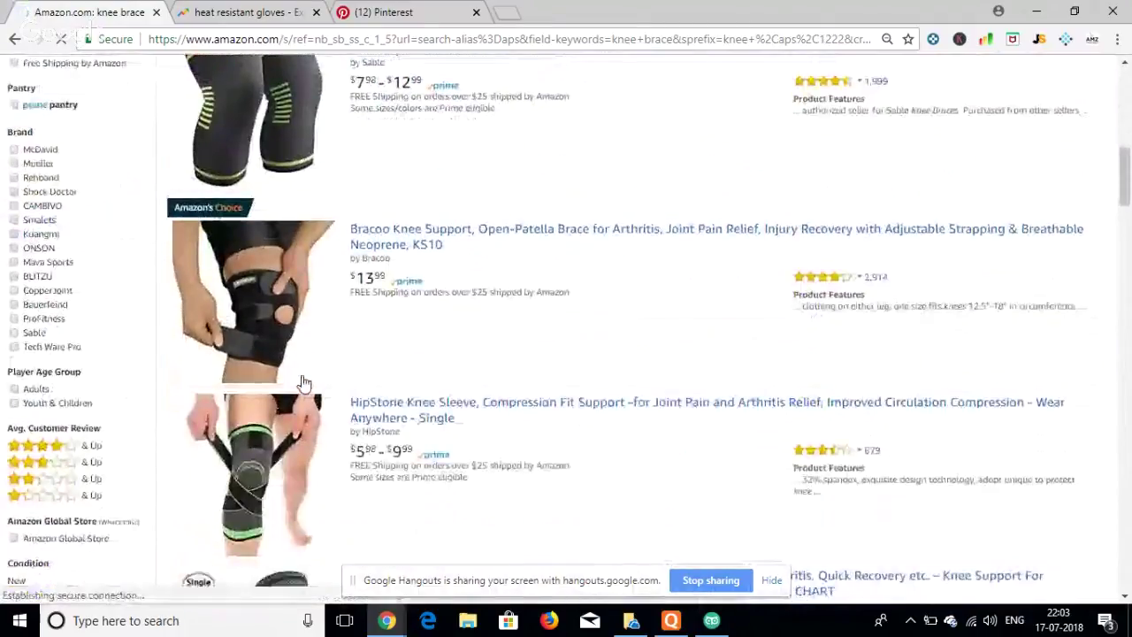
pyautogui.scroll(-3, 303, 382)
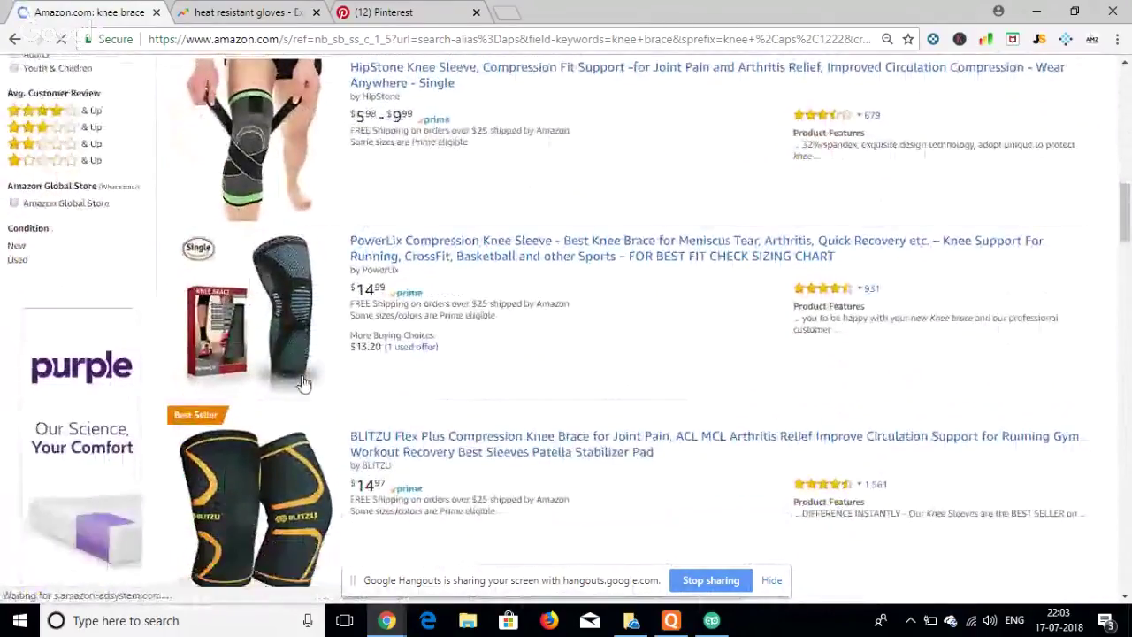
pyautogui.scroll(-3, 501, 506)
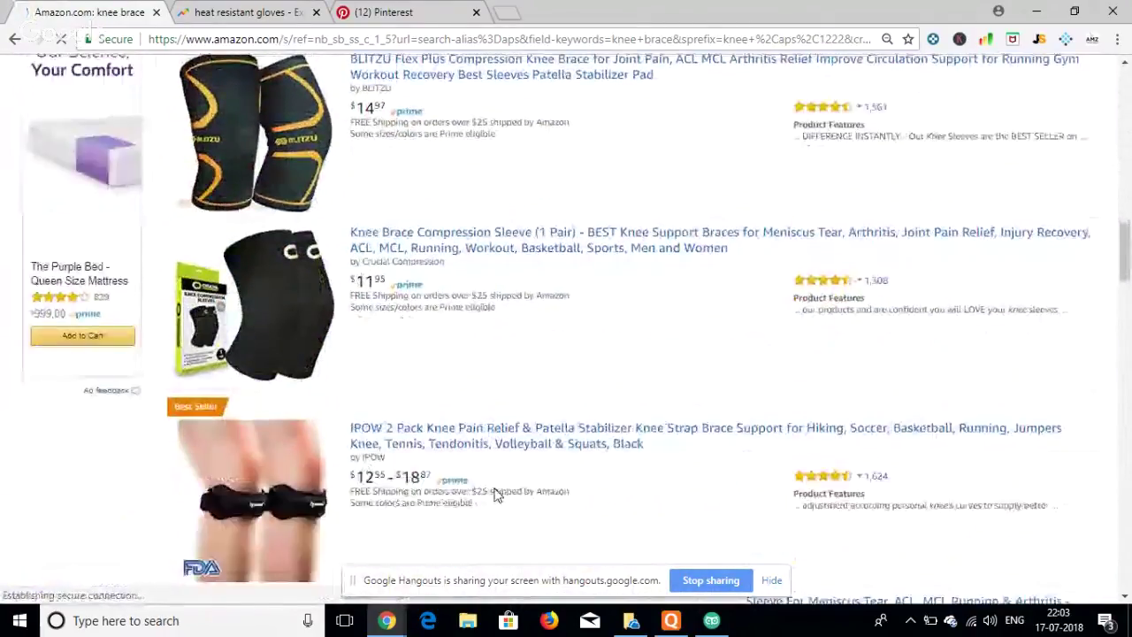
pyautogui.scroll(-1, 477, 429)
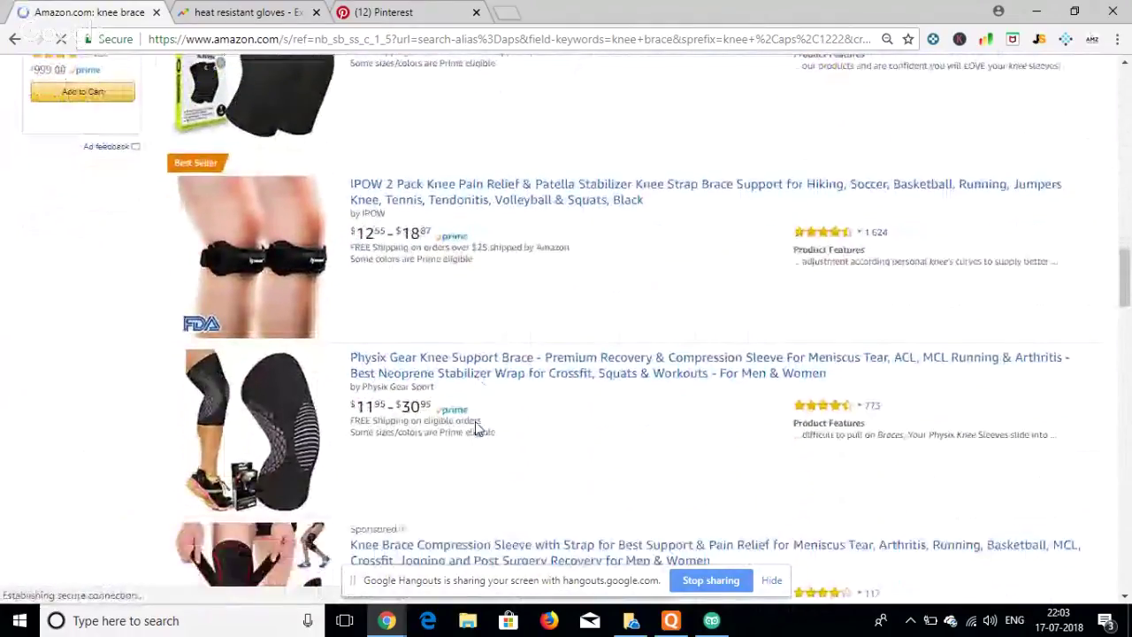
pyautogui.scroll(-2, 803, 384)
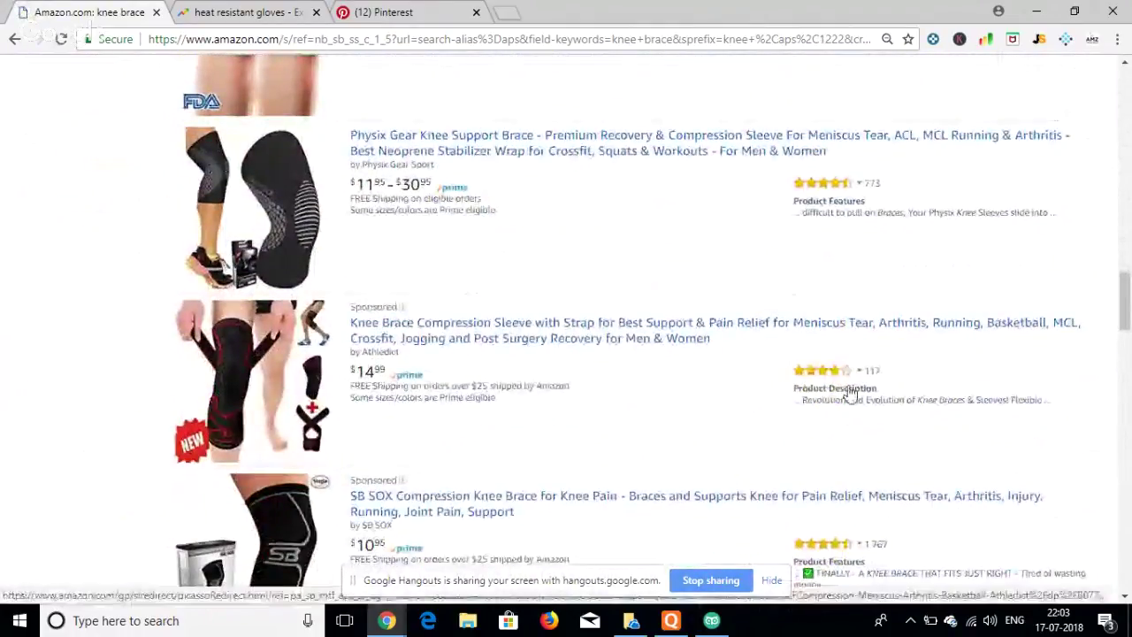
pyautogui.scroll(-2, 841, 400)
pyautogui.scroll(-1, 841, 400)
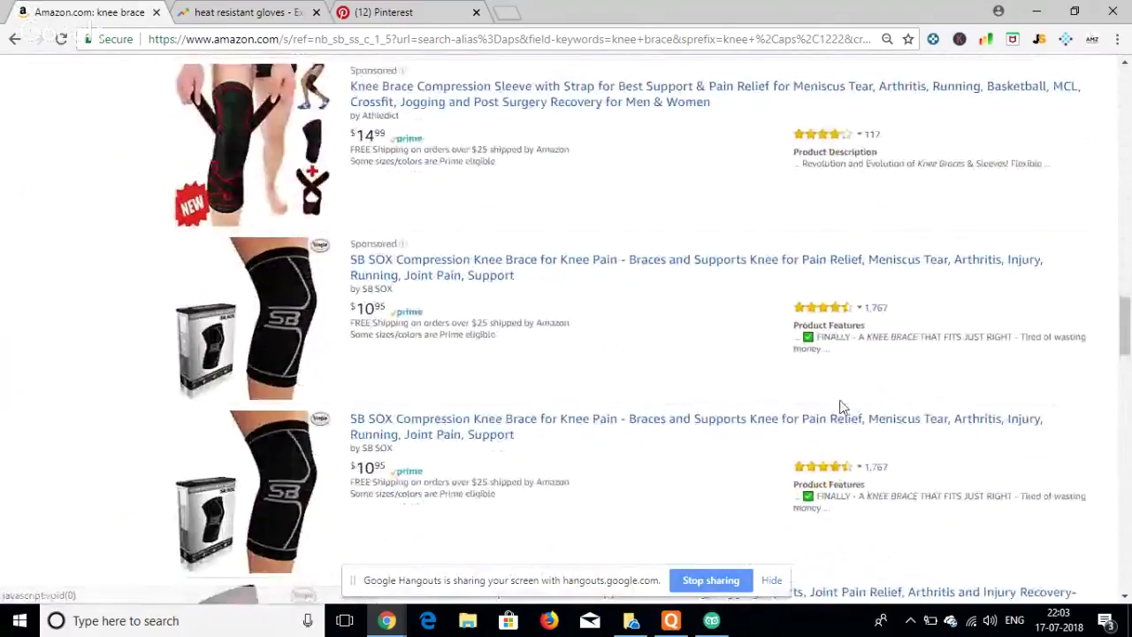
pyautogui.scroll(-3, 841, 407)
pyautogui.scroll(15, 841, 406)
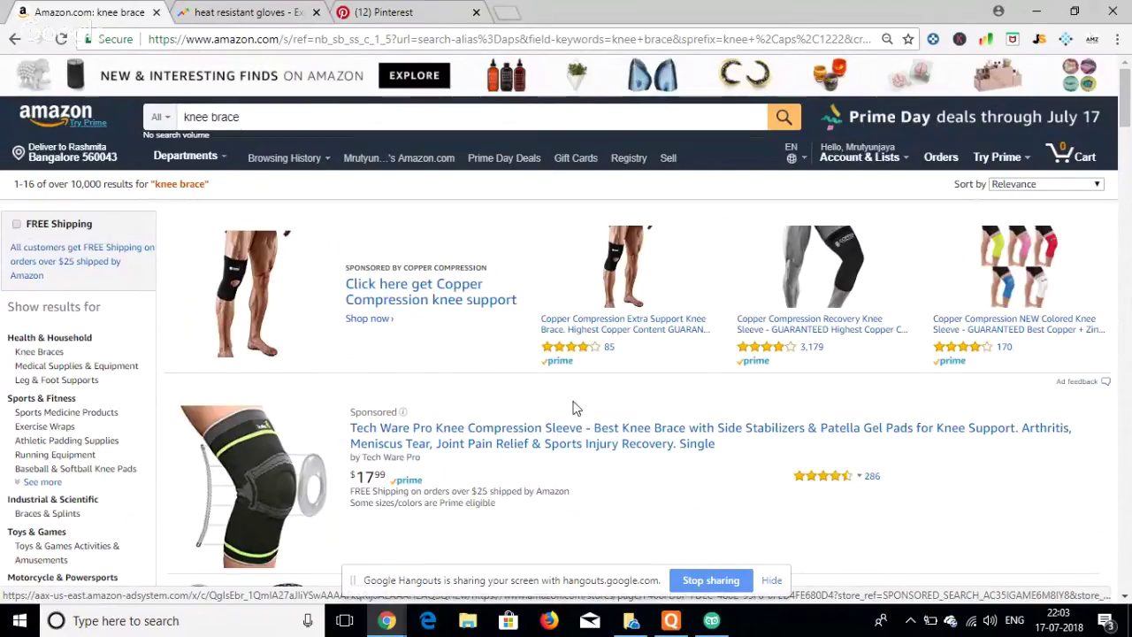
pyautogui.scroll(-1, 763, 458)
pyautogui.scroll(1, 763, 457)
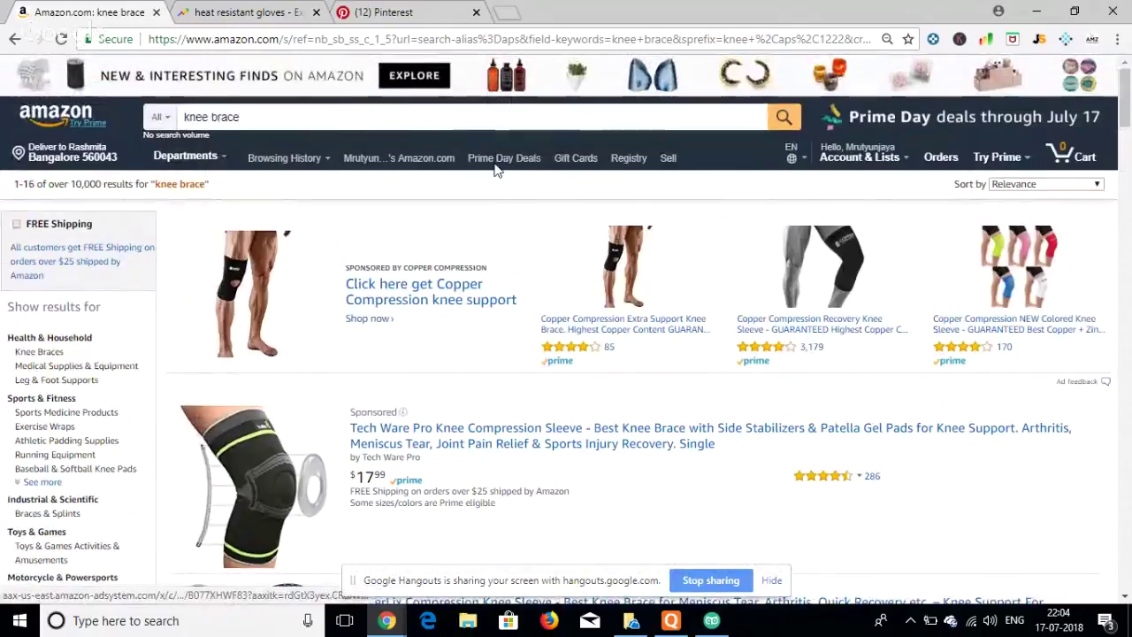
# - Replace the Amazon search term with "compre" to look over the suggested compression products
pyautogui.doubleClick(283, 117)
pyautogui.press('BackSpace')
pyautogui.press('BackSpace')
pyautogui.press('BackSpace')
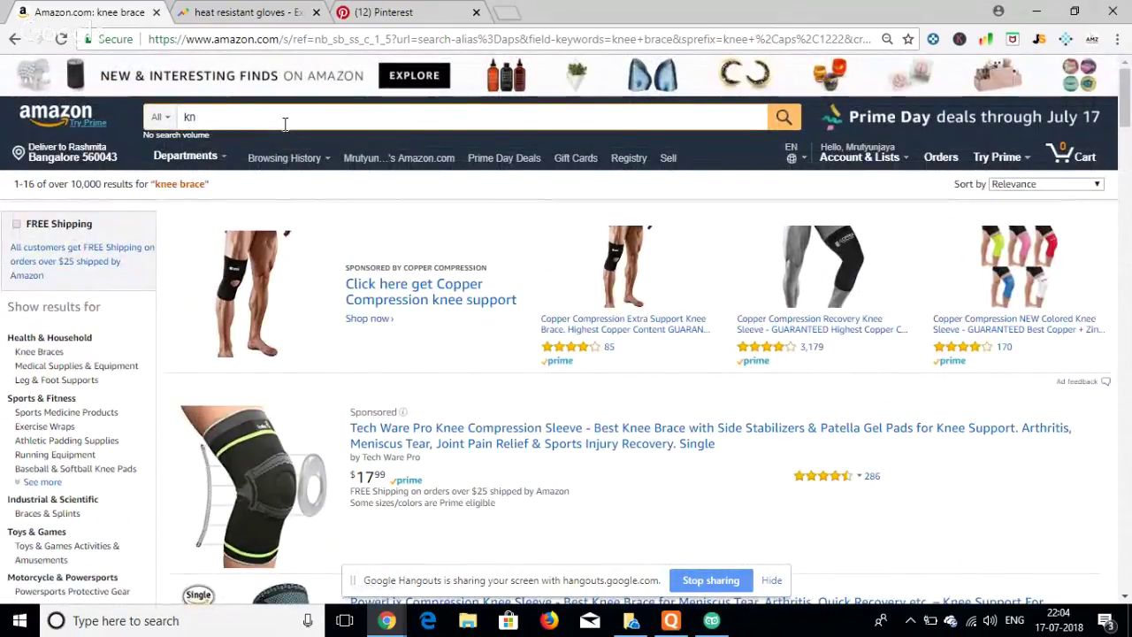
pyautogui.write('compre')
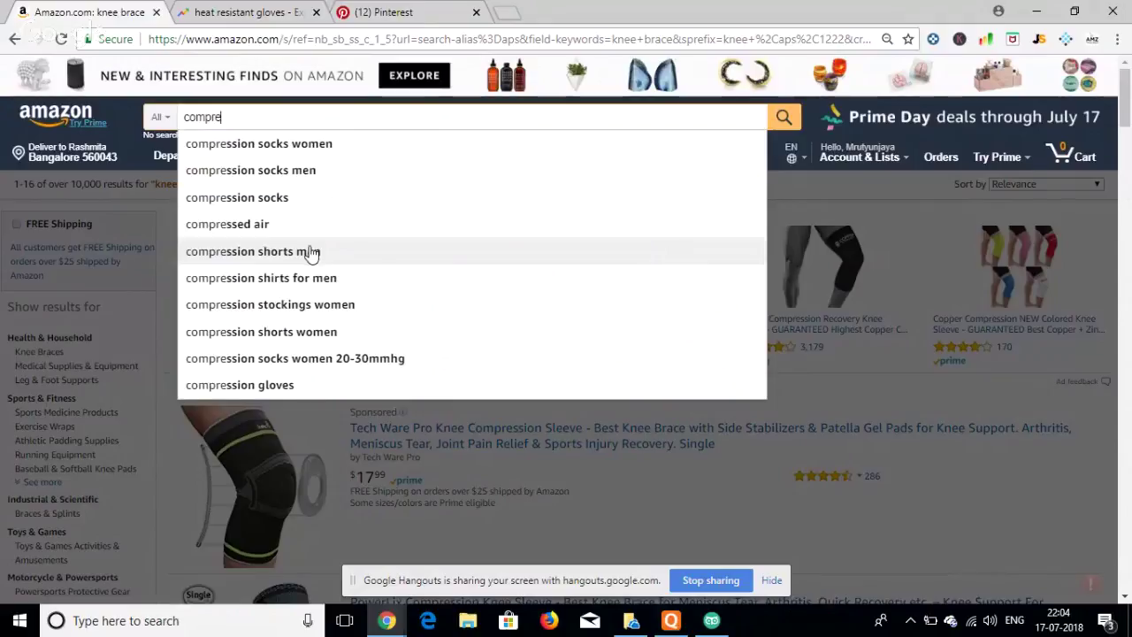
# - Replace the Amazon search term with "arthr" and search for the suggested term "arthritis gloves" in all departments
pyautogui.doubleClick(235, 119)
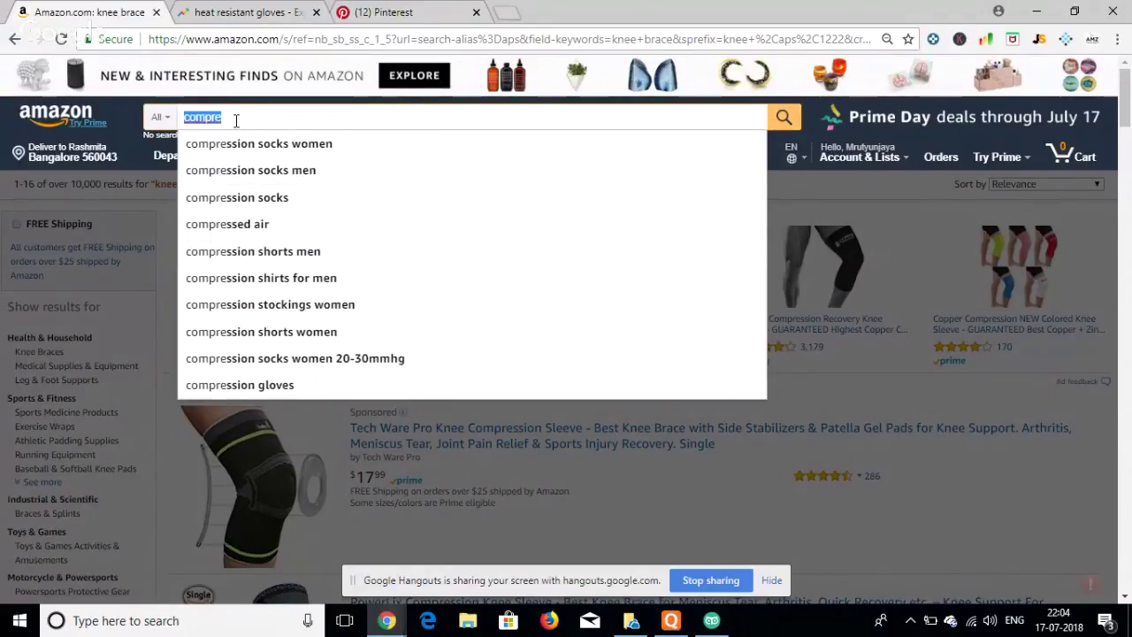
pyautogui.press('BackSpace')
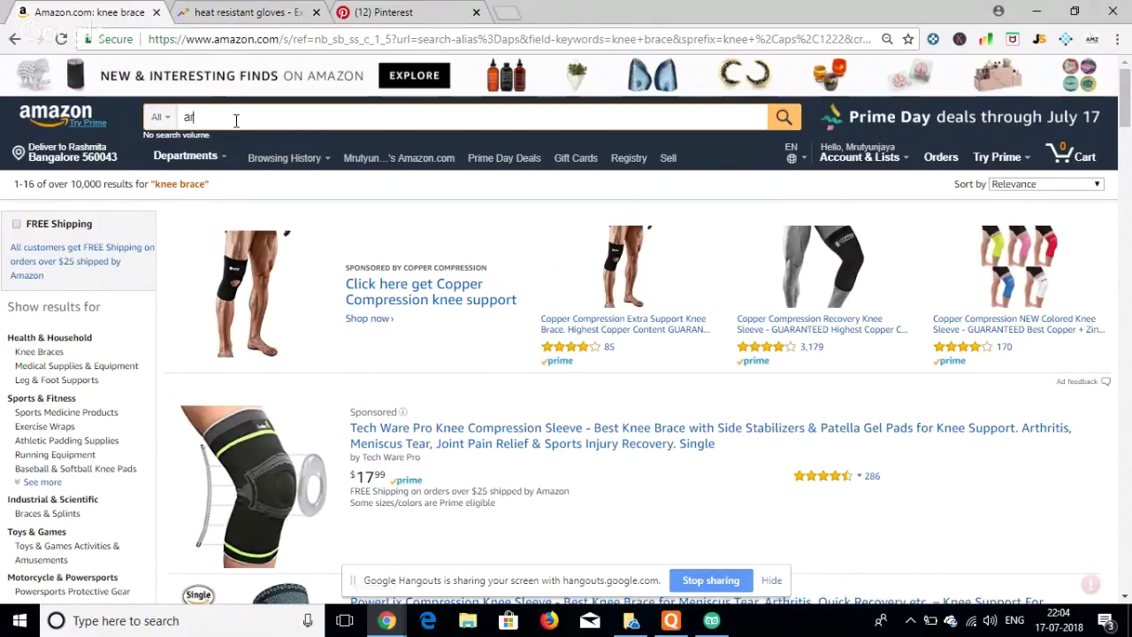
pyautogui.write('thi')
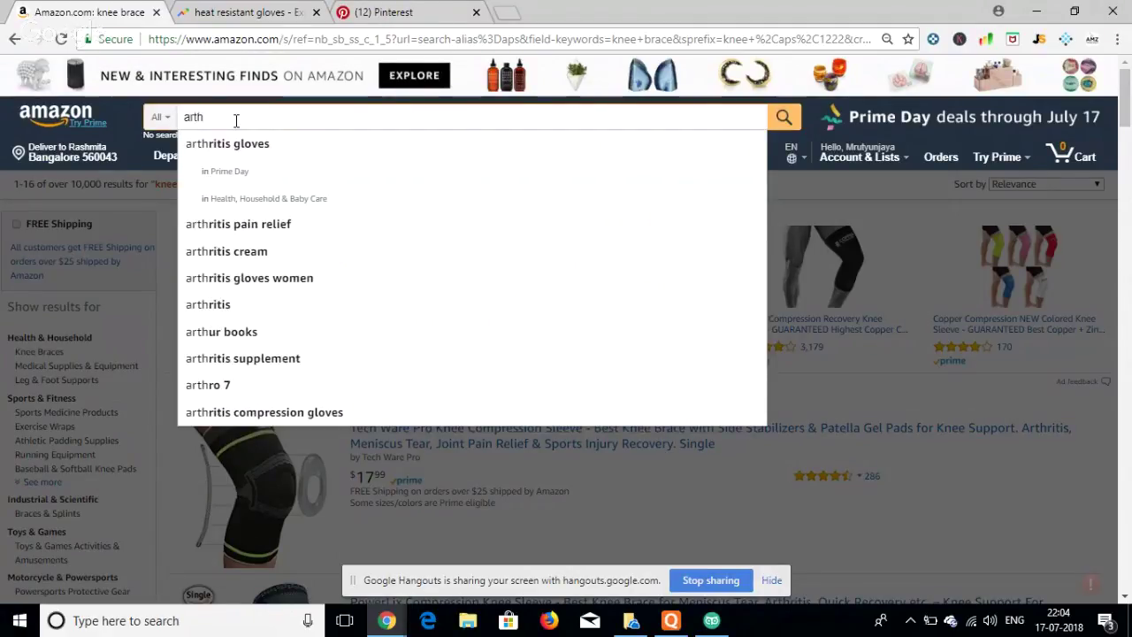
pyautogui.write('r')
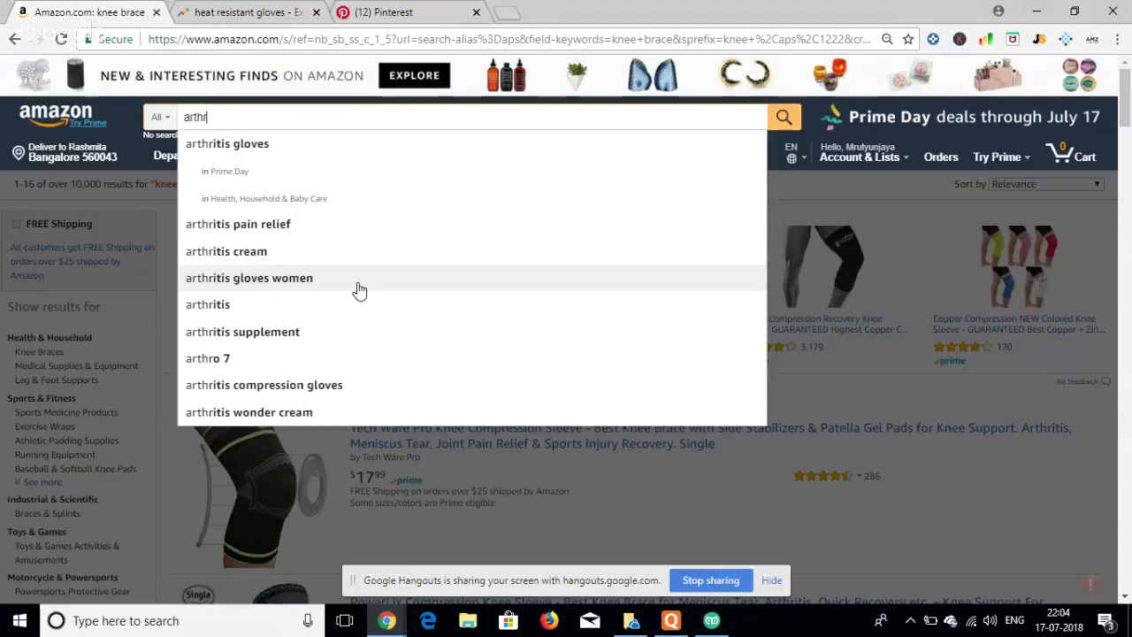
pyautogui.click(277, 151)
# - Examine the designs, prices, ratings and review counts of the arthritis glove listings down the results page
pyautogui.scroll(-2, 427, 290)
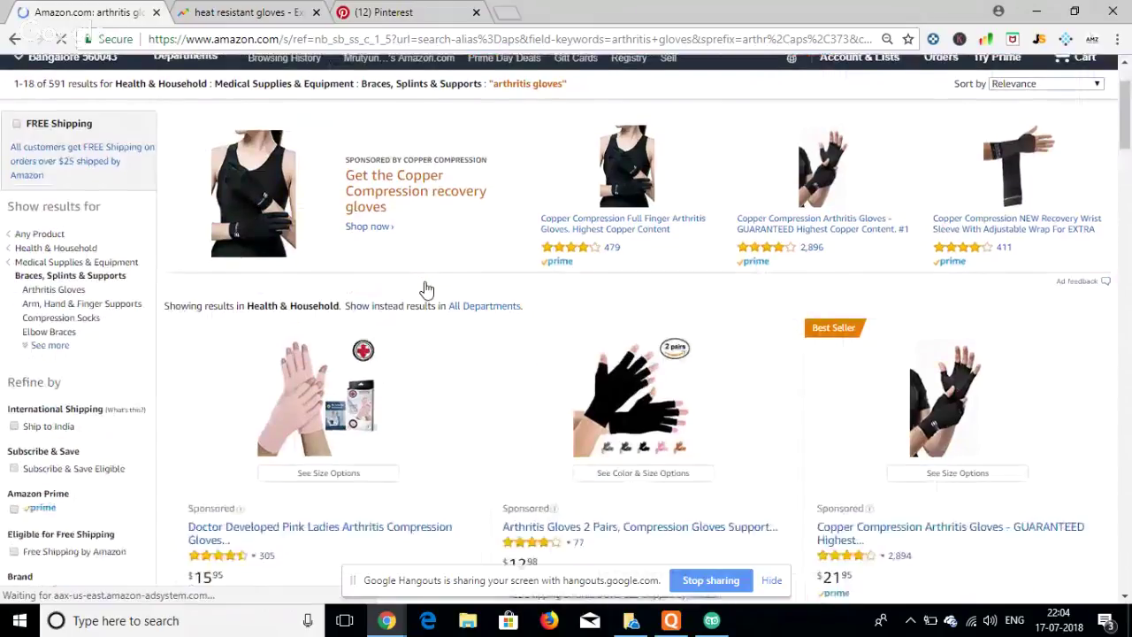
pyautogui.scroll(-3, 426, 288)
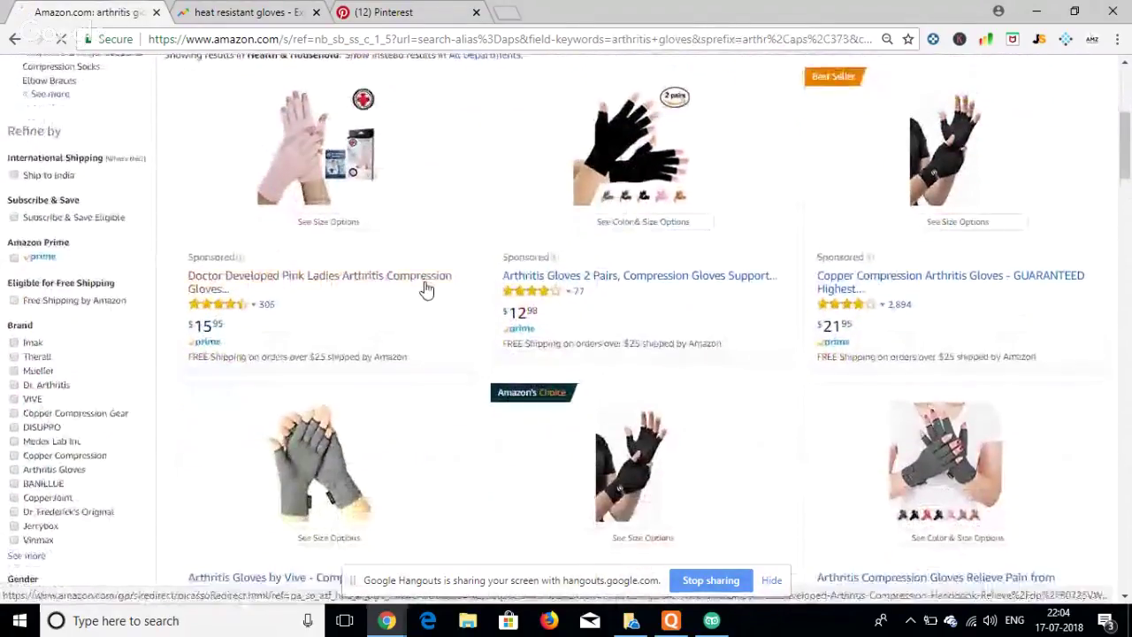
pyautogui.scroll(-2, 425, 288)
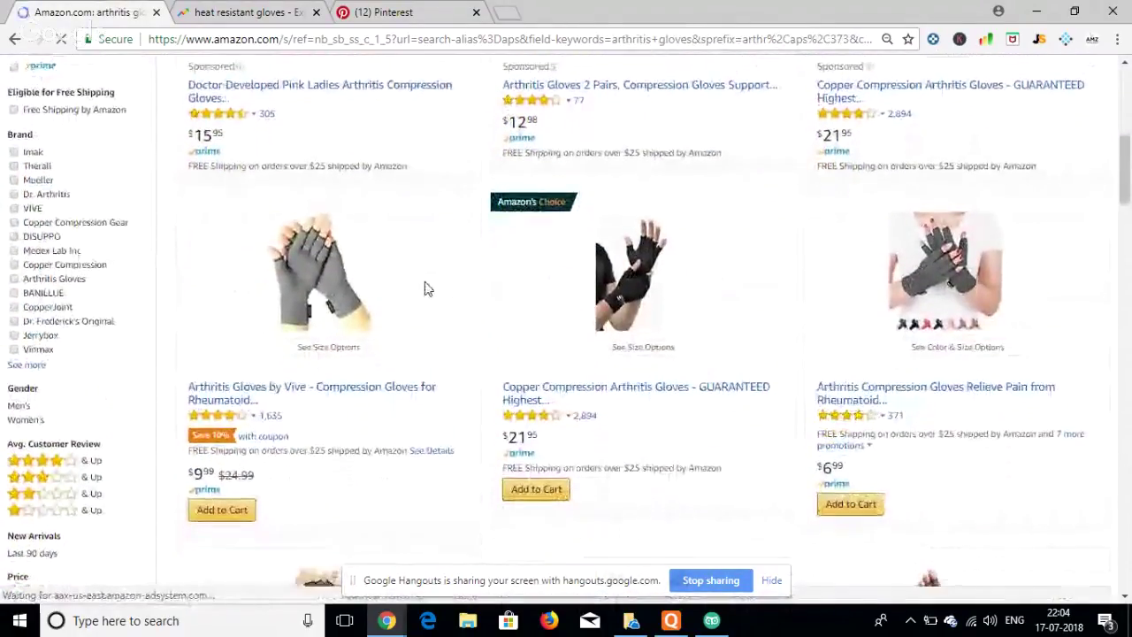
pyautogui.scroll(-5, 425, 288)
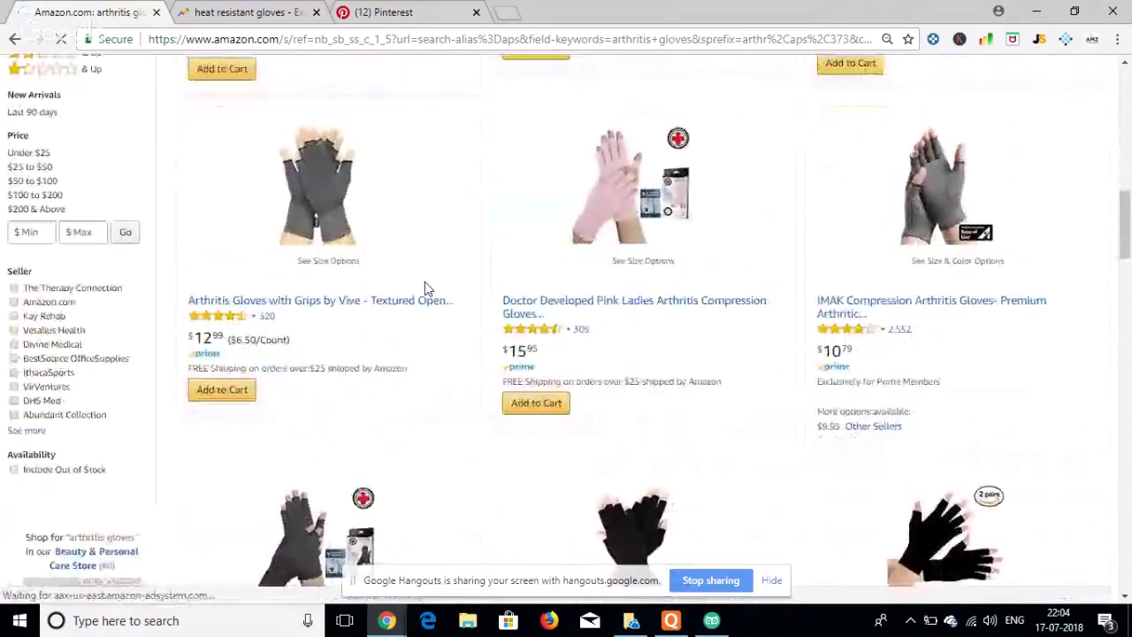
pyautogui.scroll(-2, 424, 288)
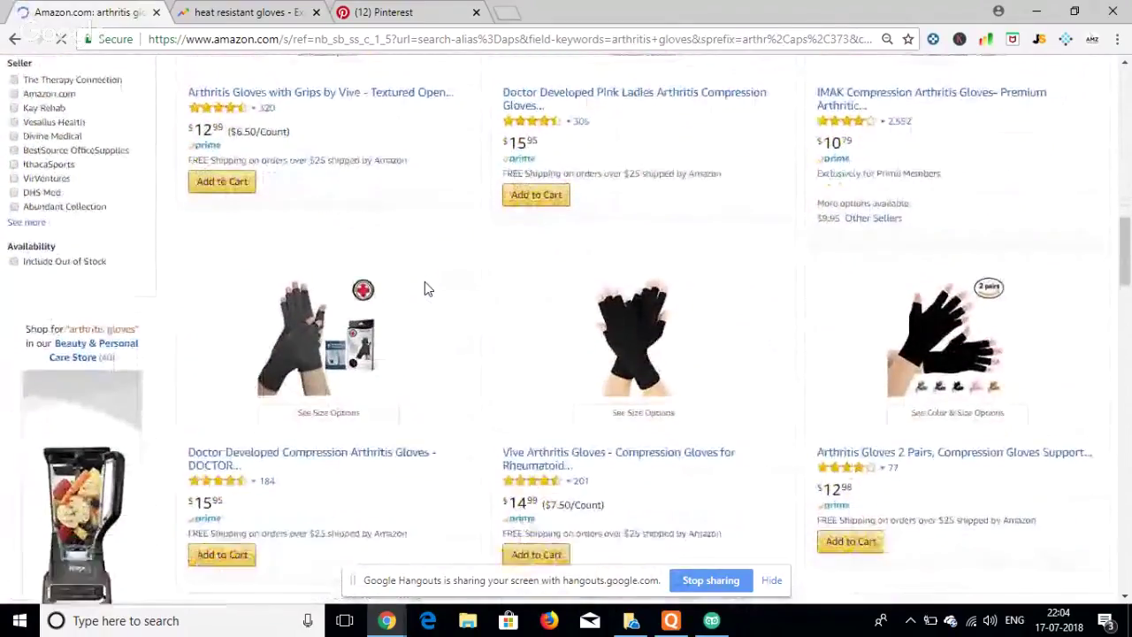
pyautogui.scroll(-1, 424, 288)
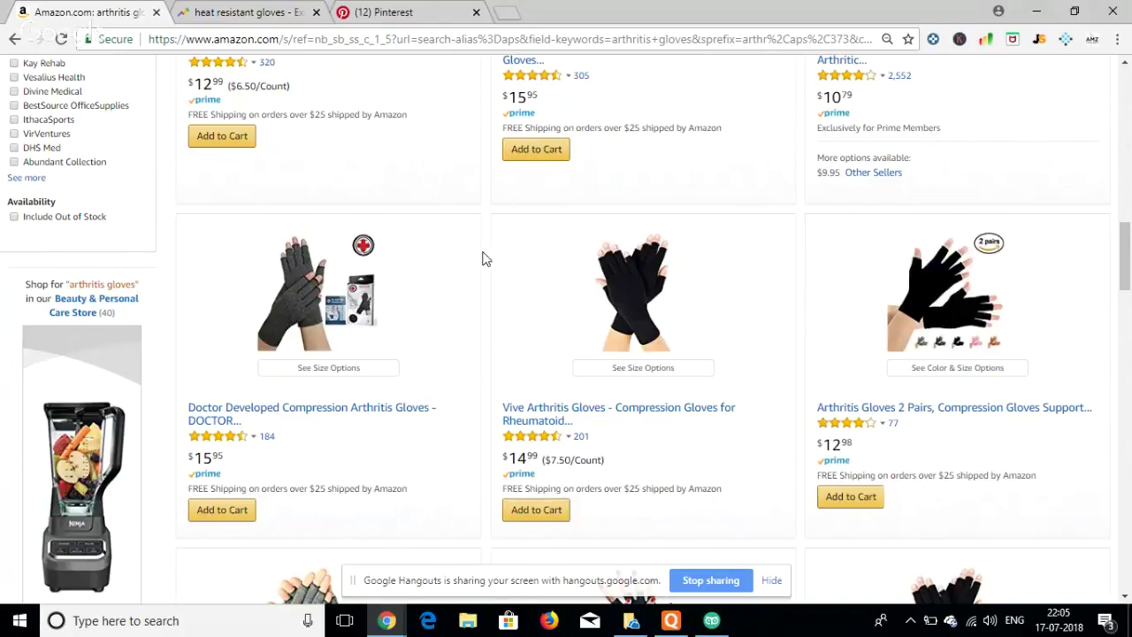
pyautogui.scroll(-1, 485, 259)
pyautogui.scroll(-2, 482, 258)
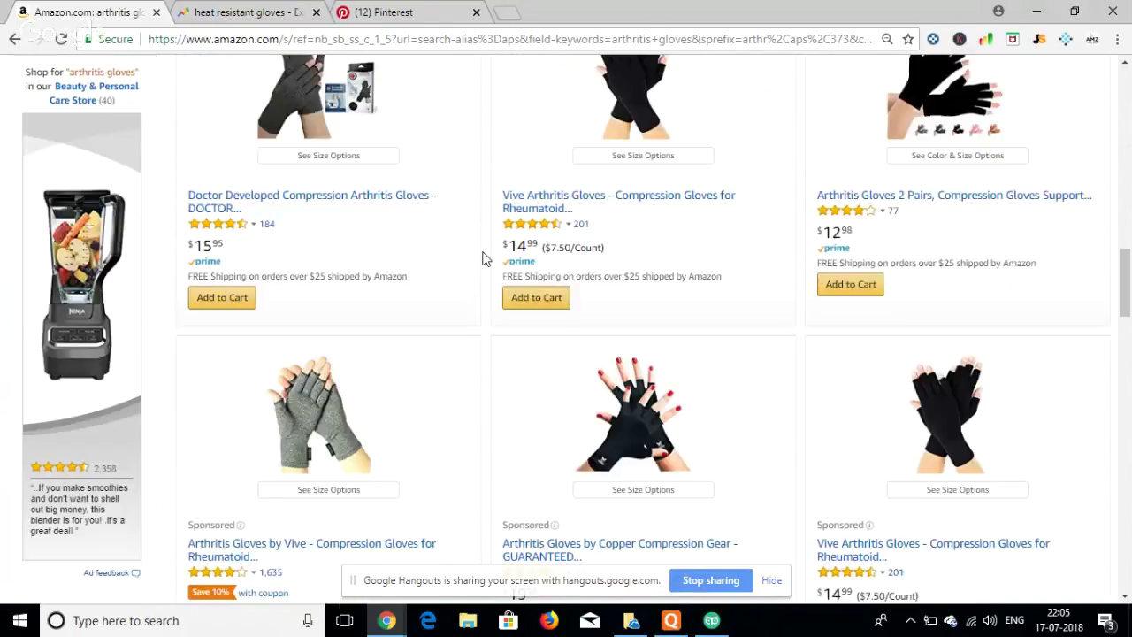
pyautogui.scroll(-1, 483, 259)
pyautogui.scroll(-1, 483, 259)
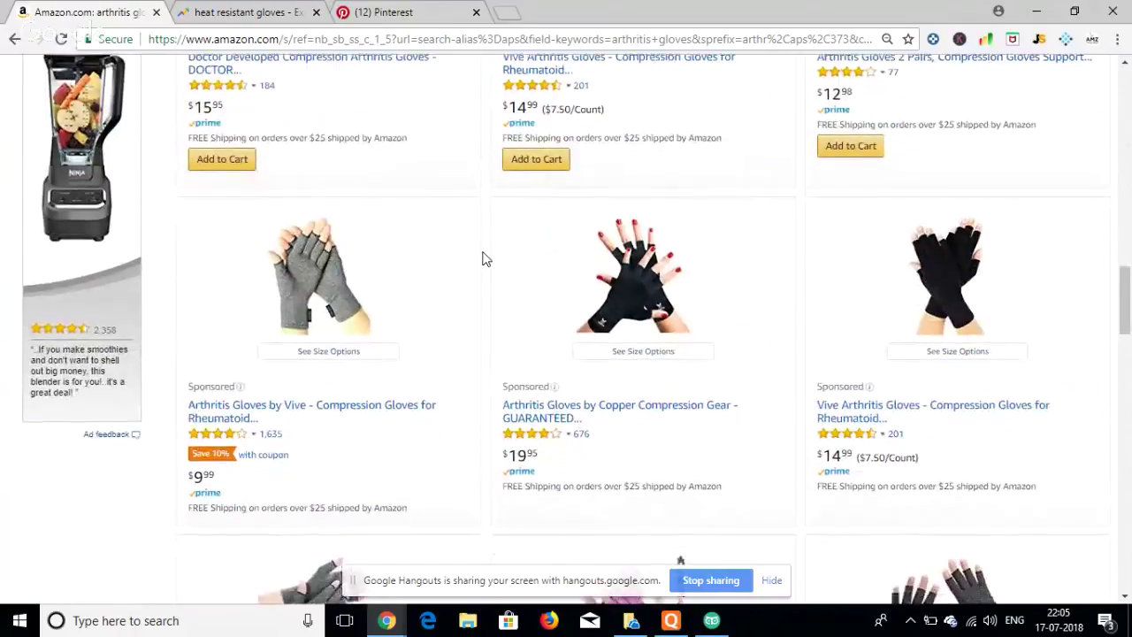
pyautogui.scroll(-2, 483, 258)
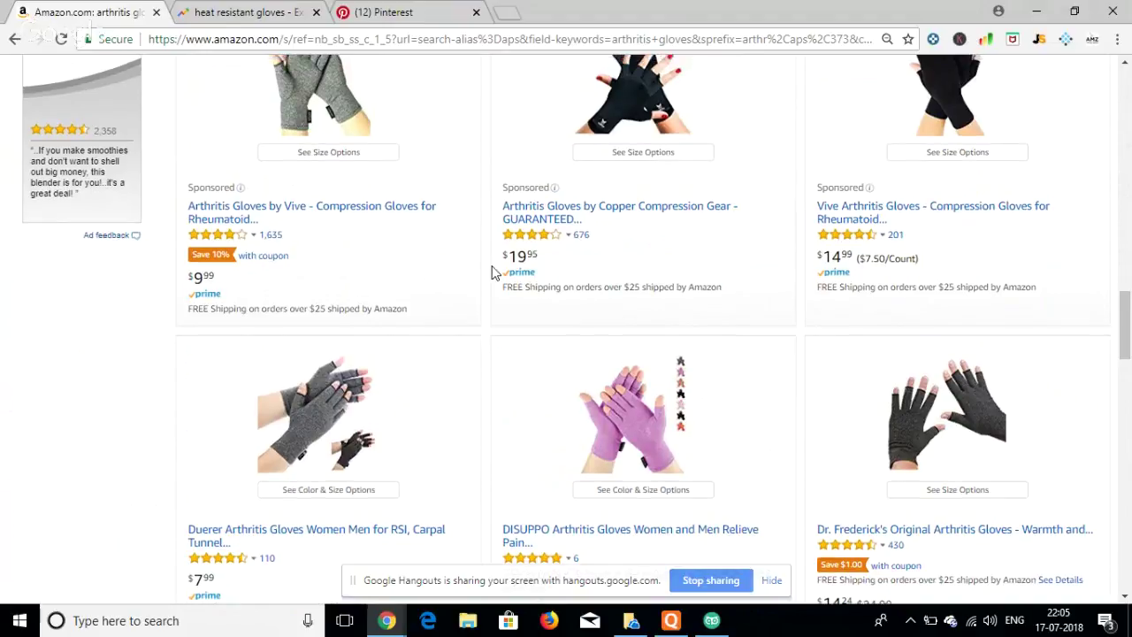
pyautogui.scroll(-2, 492, 272)
pyautogui.scroll(-3, 492, 272)
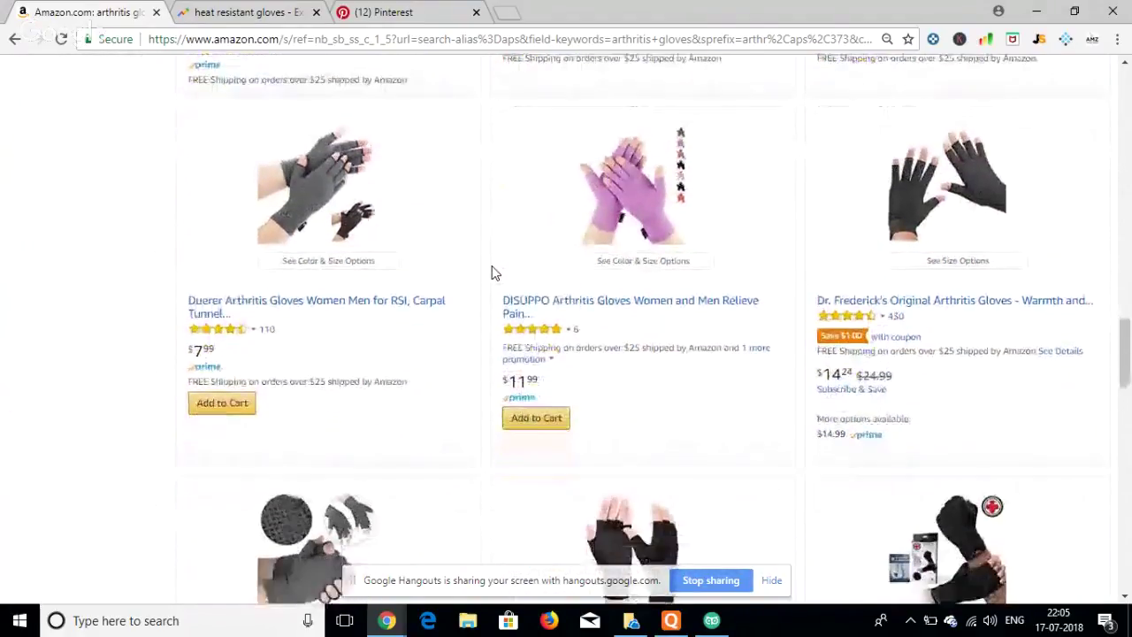
pyautogui.scroll(-3, 493, 273)
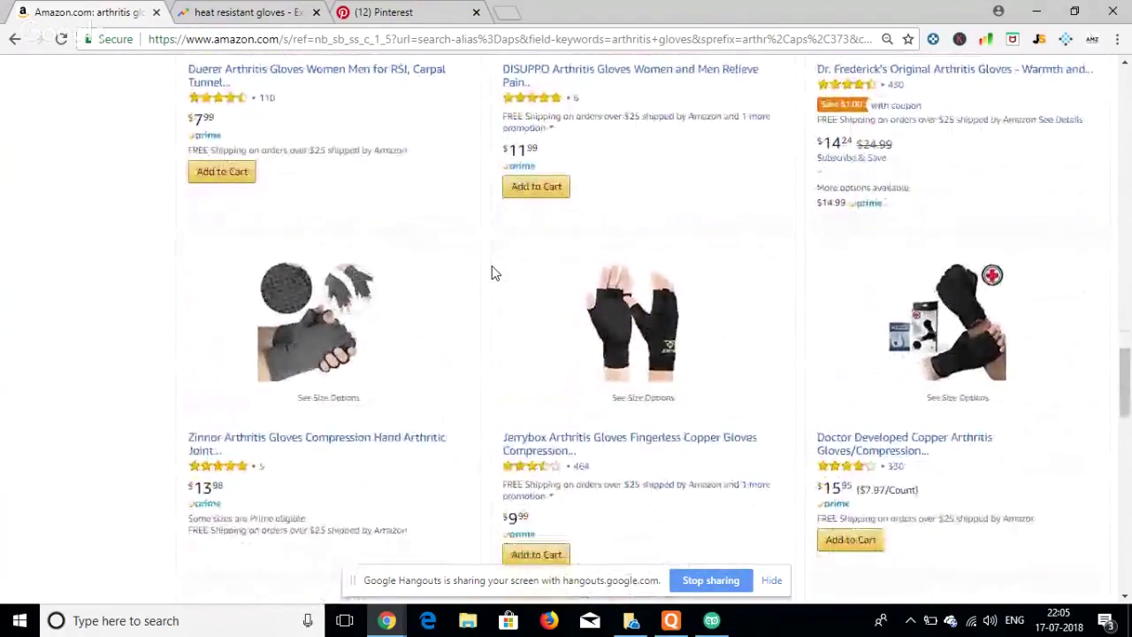
pyautogui.scroll(-1, 492, 273)
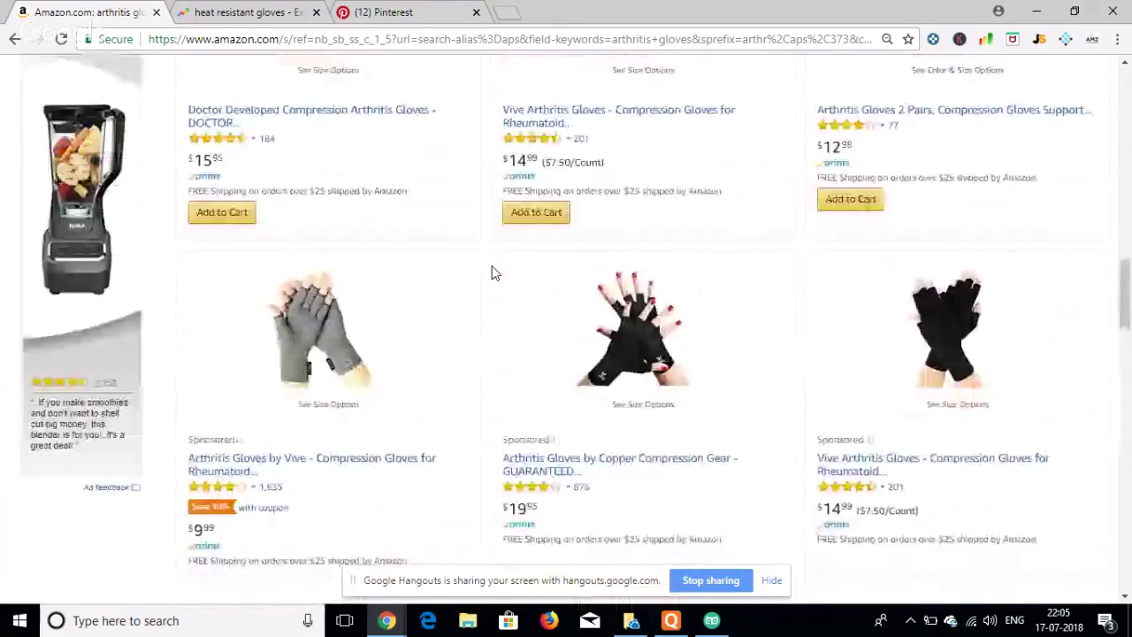
pyautogui.scroll(12, 493, 267)
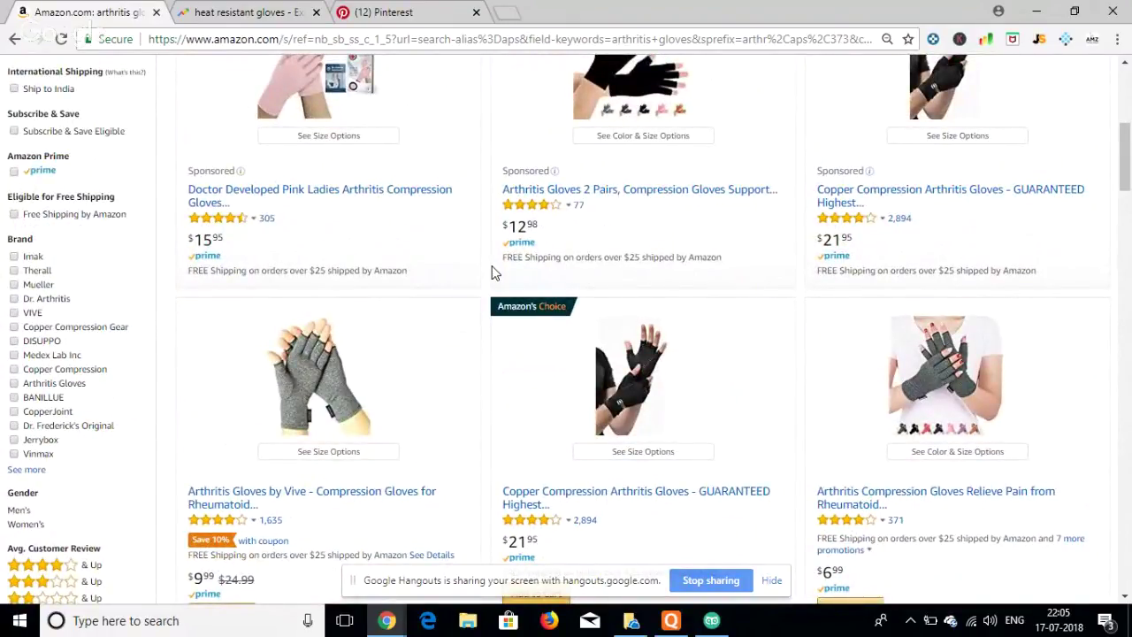
pyautogui.scroll(5, 493, 273)
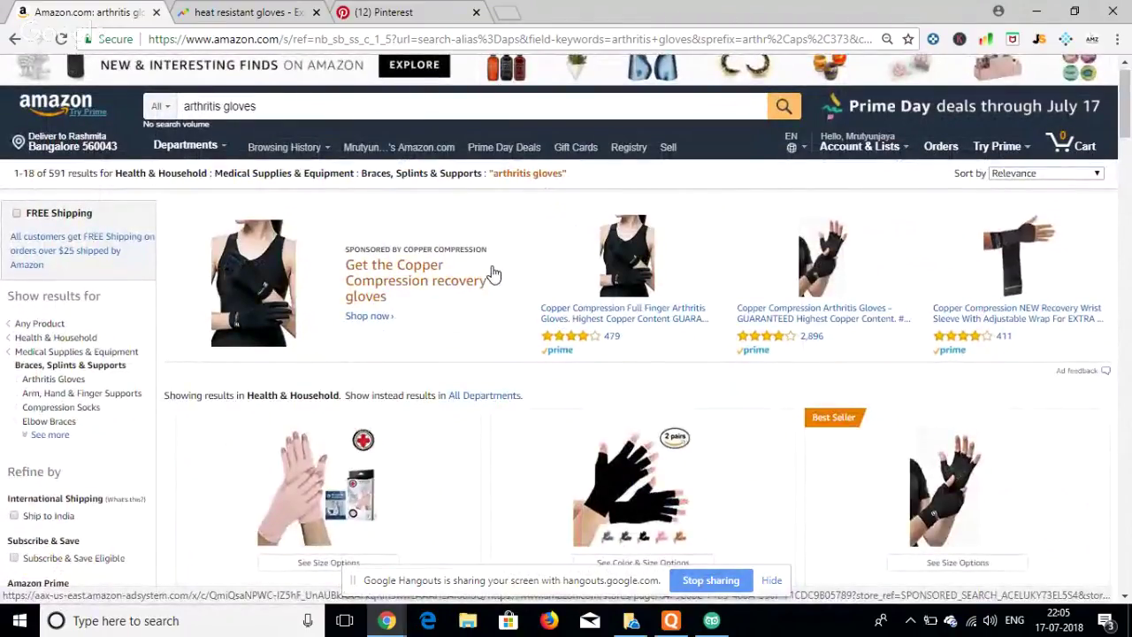
# - Check the number of results for arthritis gloves and compare the sponsored, best-seller and Amazon's Choice listings
pyautogui.doubleClick(55, 175)
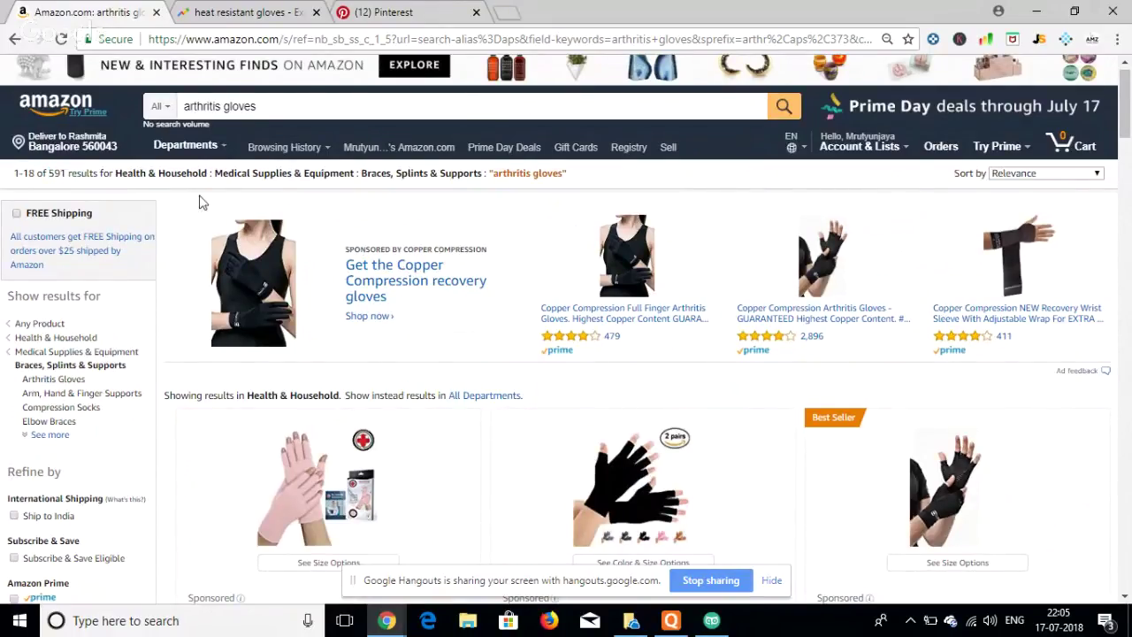
pyautogui.scroll(-2, 562, 255)
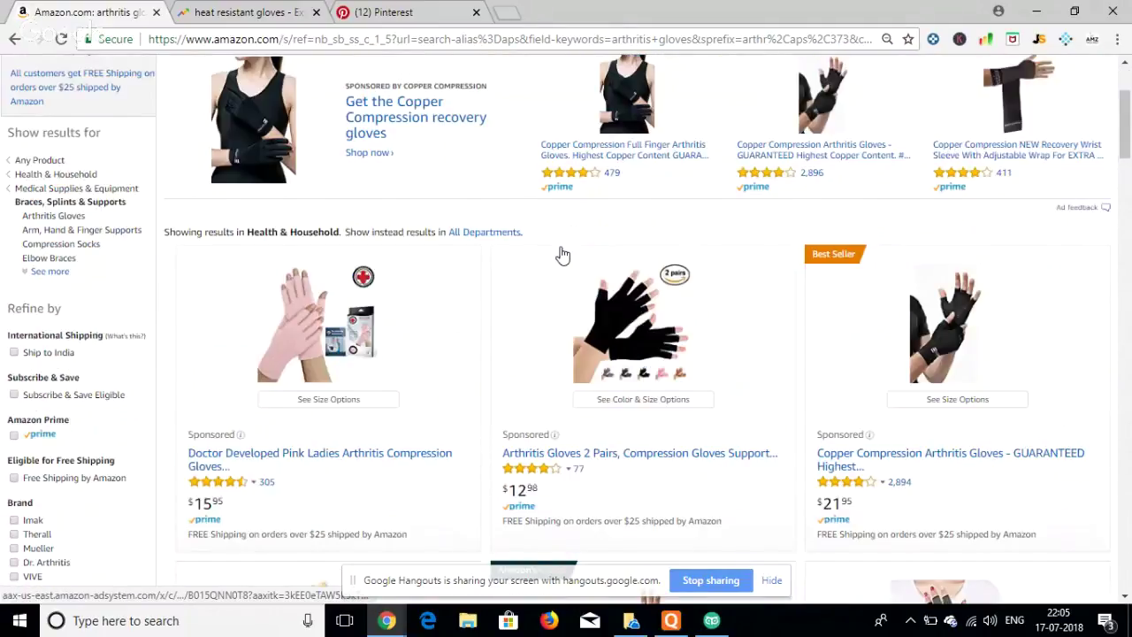
pyautogui.scroll(-2, 563, 255)
pyautogui.scroll(4, 560, 252)
pyautogui.scroll(-4, 575, 298)
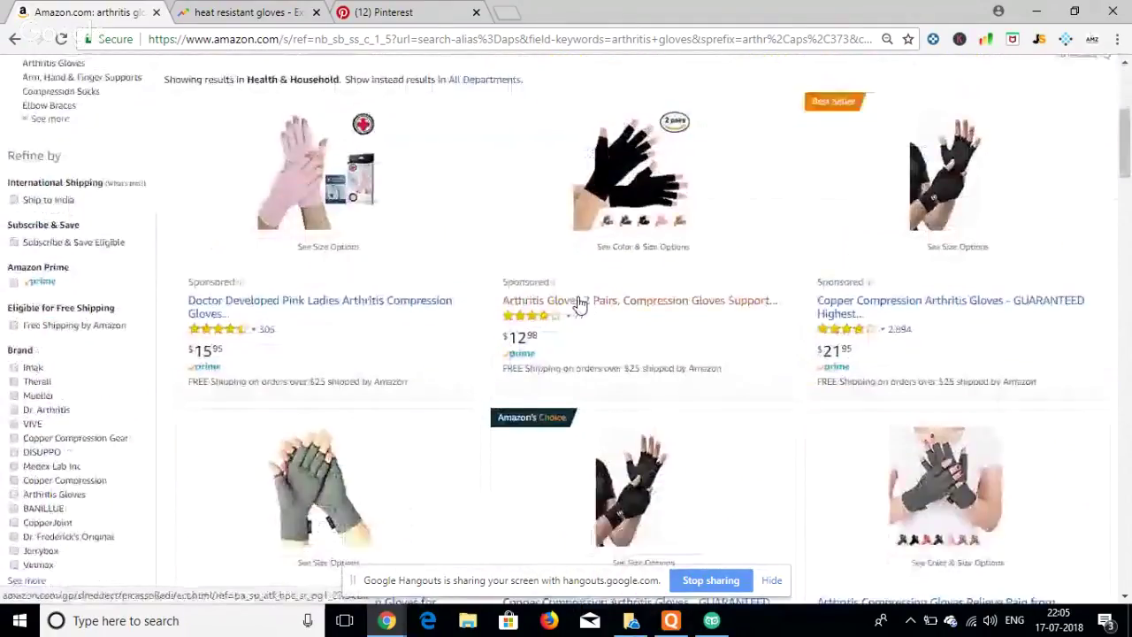
pyautogui.scroll(-2, 577, 303)
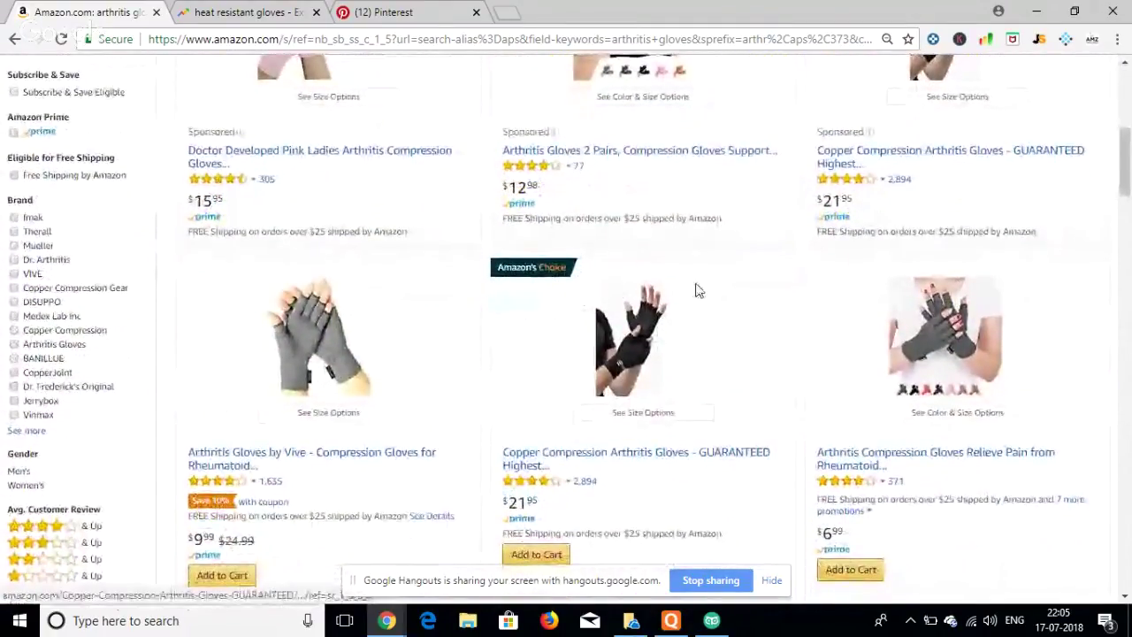
pyautogui.scroll(-2, 698, 290)
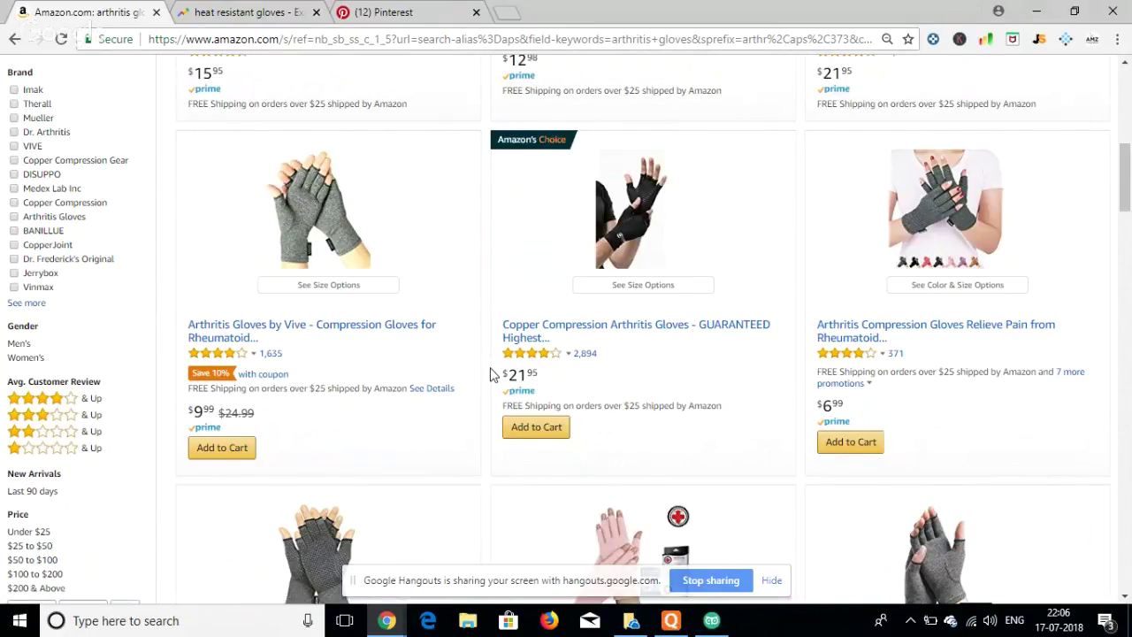
pyautogui.scroll(-3, 491, 374)
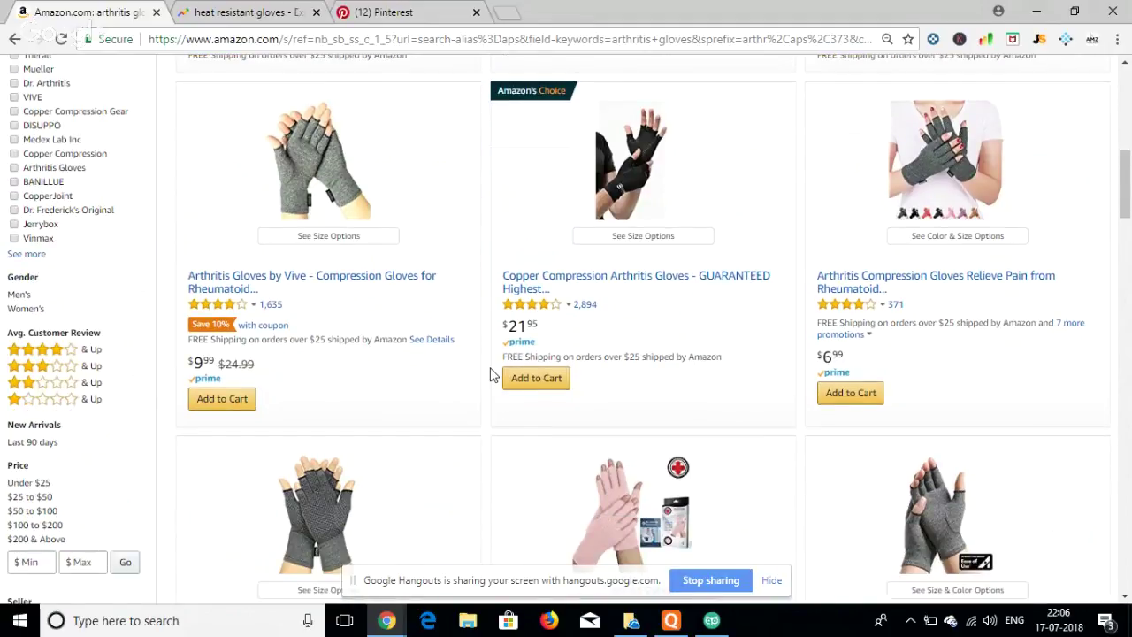
pyautogui.scroll(-1, 491, 374)
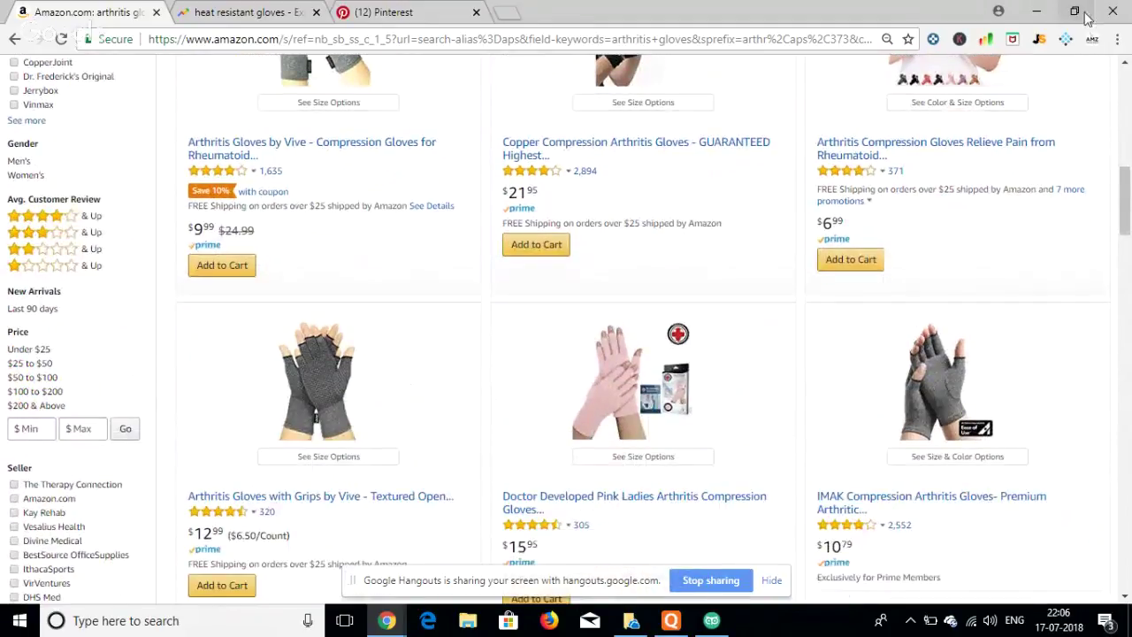
# - Run the Jungle Scout extension on the arthritis glove results and examine each product's sales rank, monthly sales, revenue and reviews
pyautogui.click(1040, 40)
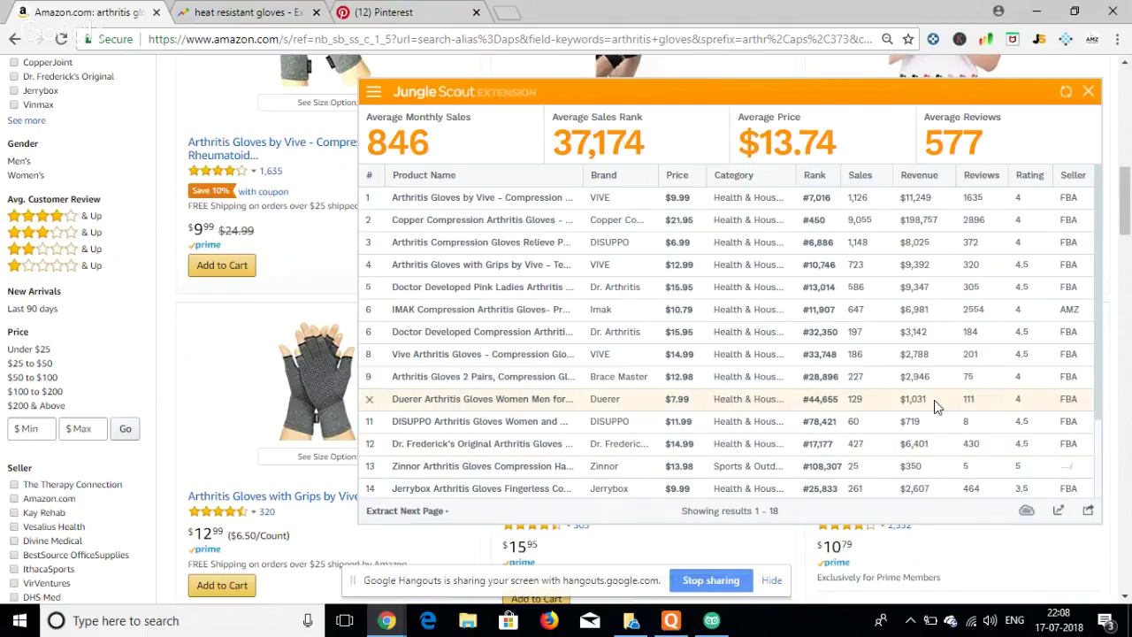
pyautogui.scroll(-1, 902, 464)
pyautogui.scroll(-3, 901, 463)
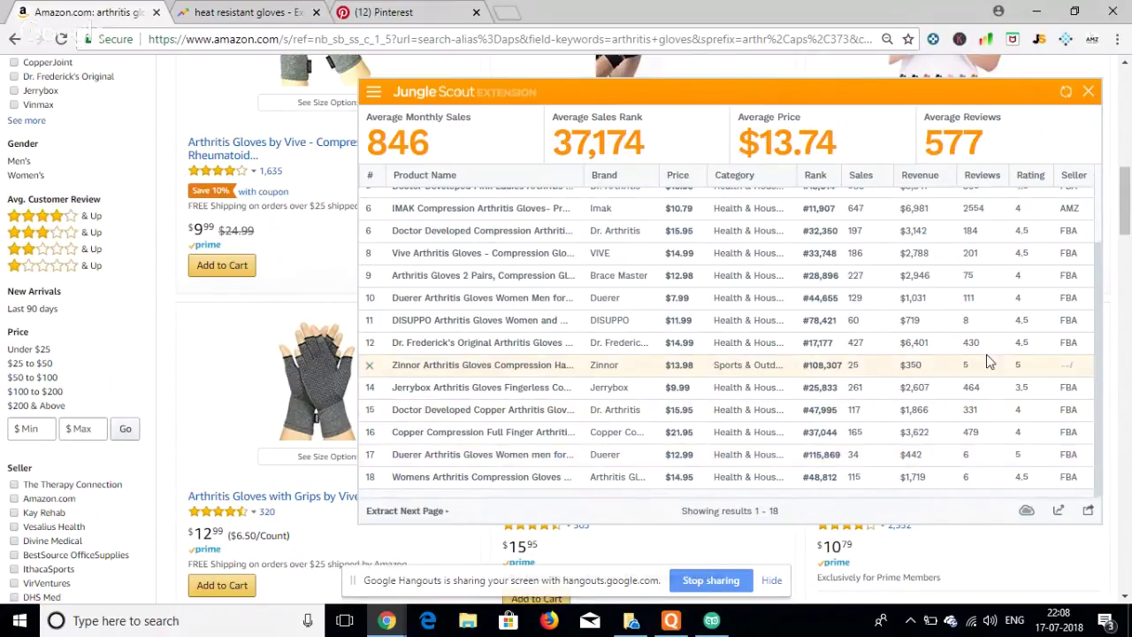
pyautogui.scroll(3, 897, 364)
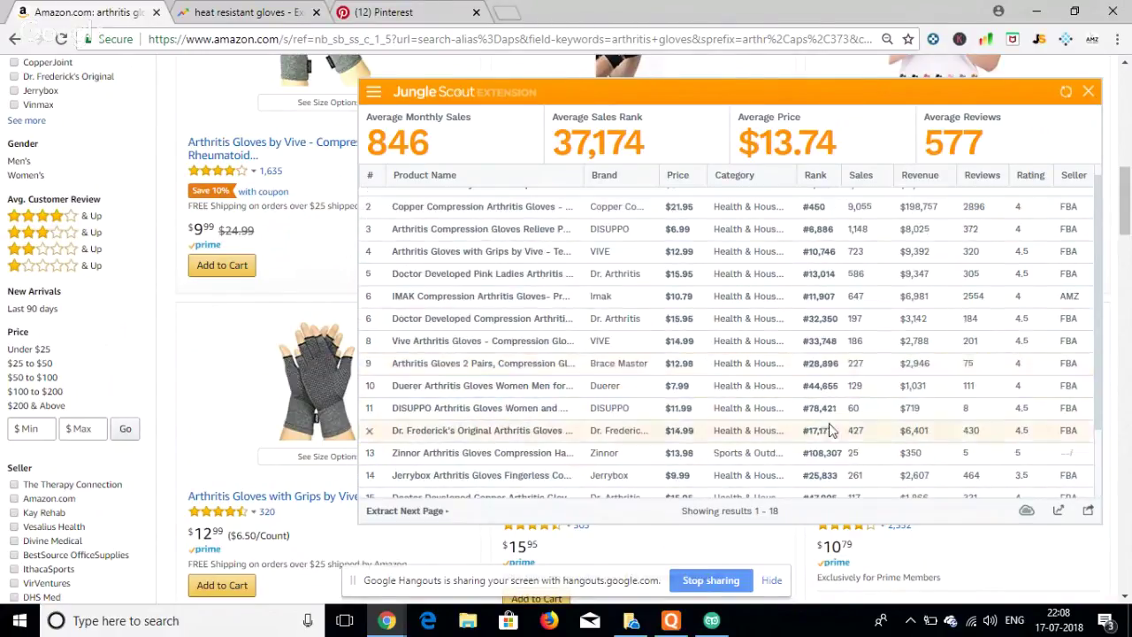
pyautogui.scroll(-2, 818, 425)
pyautogui.scroll(-2, 818, 425)
pyautogui.scroll(4, 831, 363)
pyautogui.scroll(1, 837, 347)
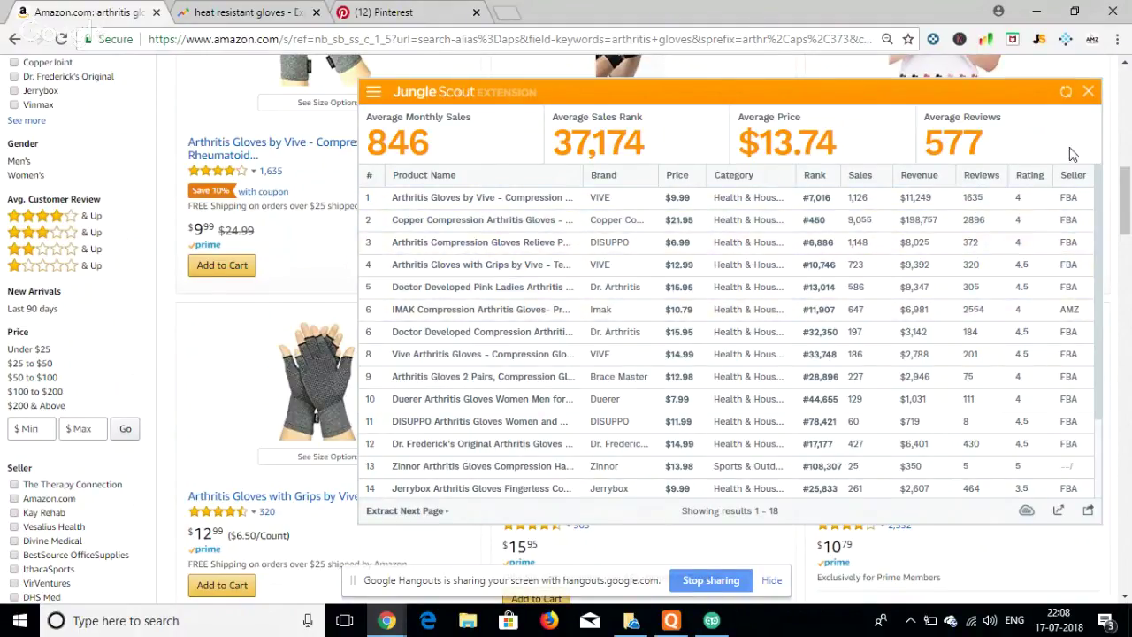
# - Close the Jungle Scout data and return to the first arthritis glove listings
pyautogui.click(1087, 92)
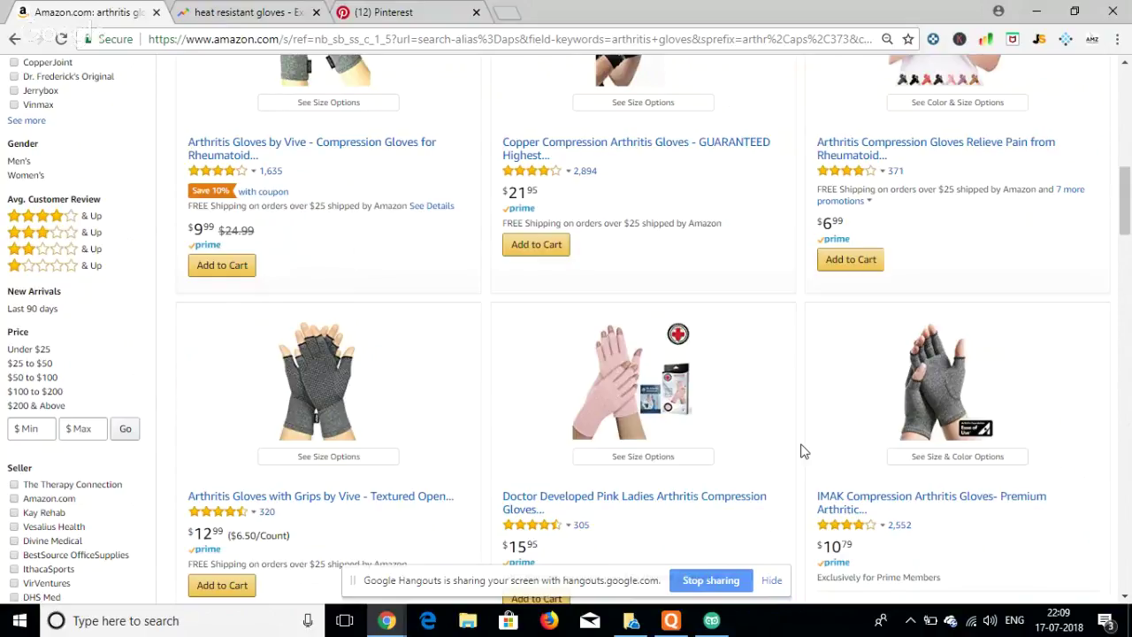
pyautogui.scroll(-1, 802, 452)
pyautogui.scroll(8, 803, 452)
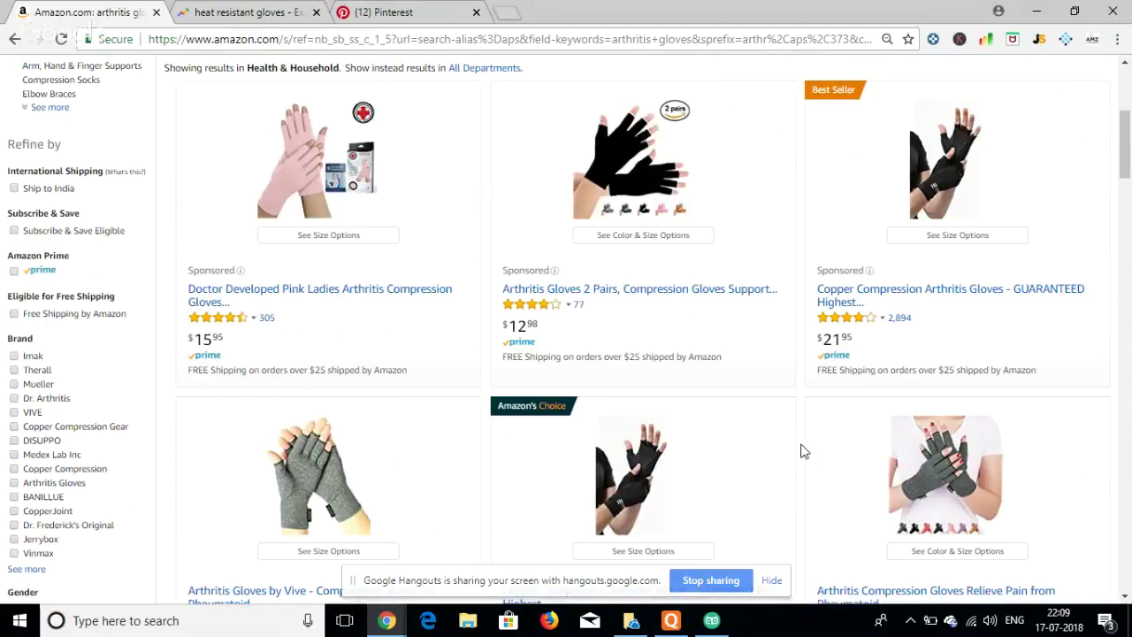
# - Replace the arthritis gloves query in the Amazon search with the suggested term "finger splint" and run it
pyautogui.scroll(5, 803, 452)
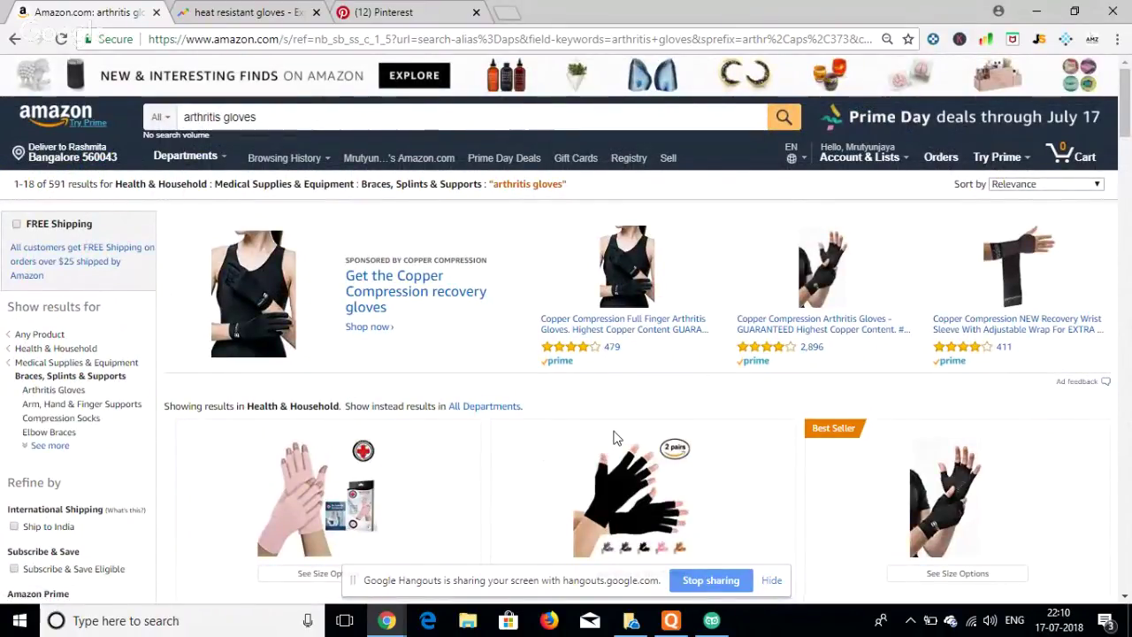
pyautogui.click(294, 118)
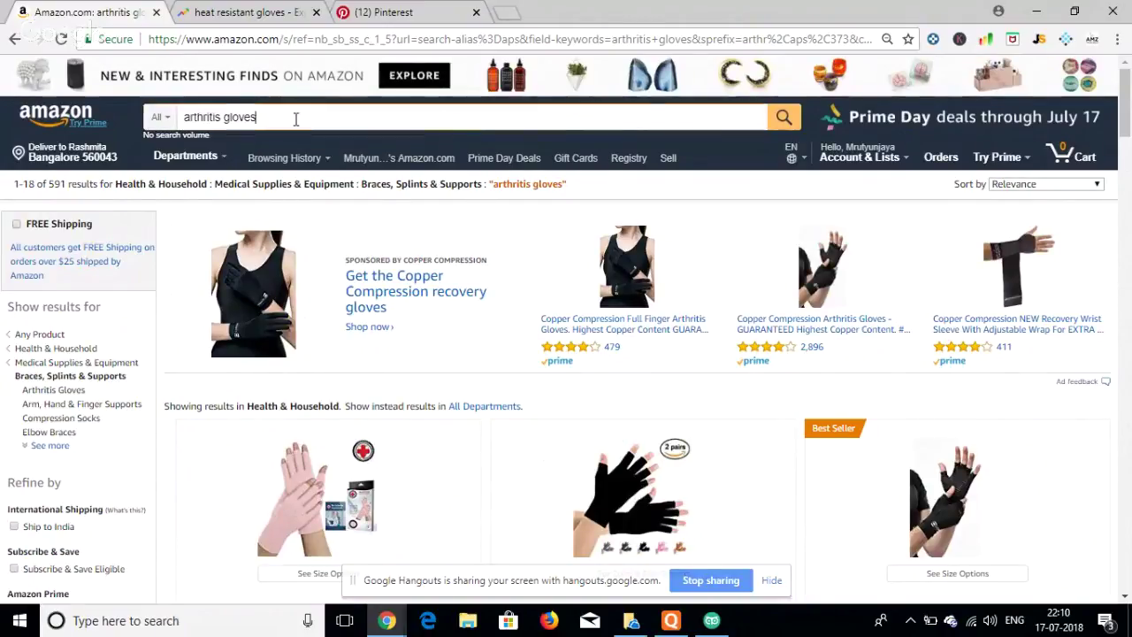
pyautogui.press('BackSpace')
pyautogui.write('fir')
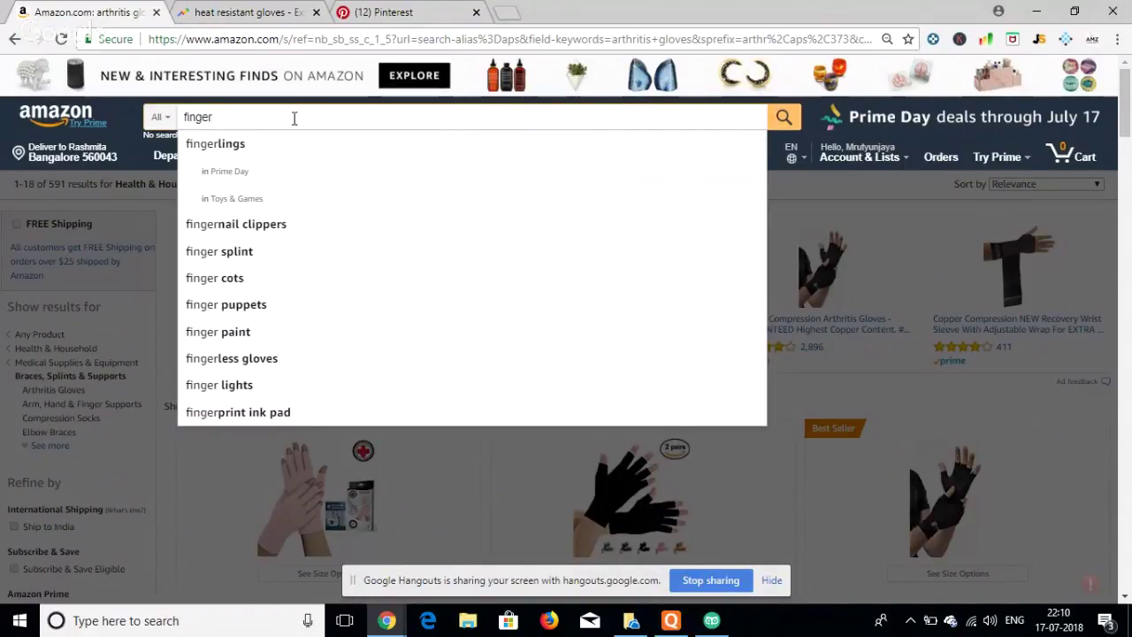
pyautogui.click(237, 253)
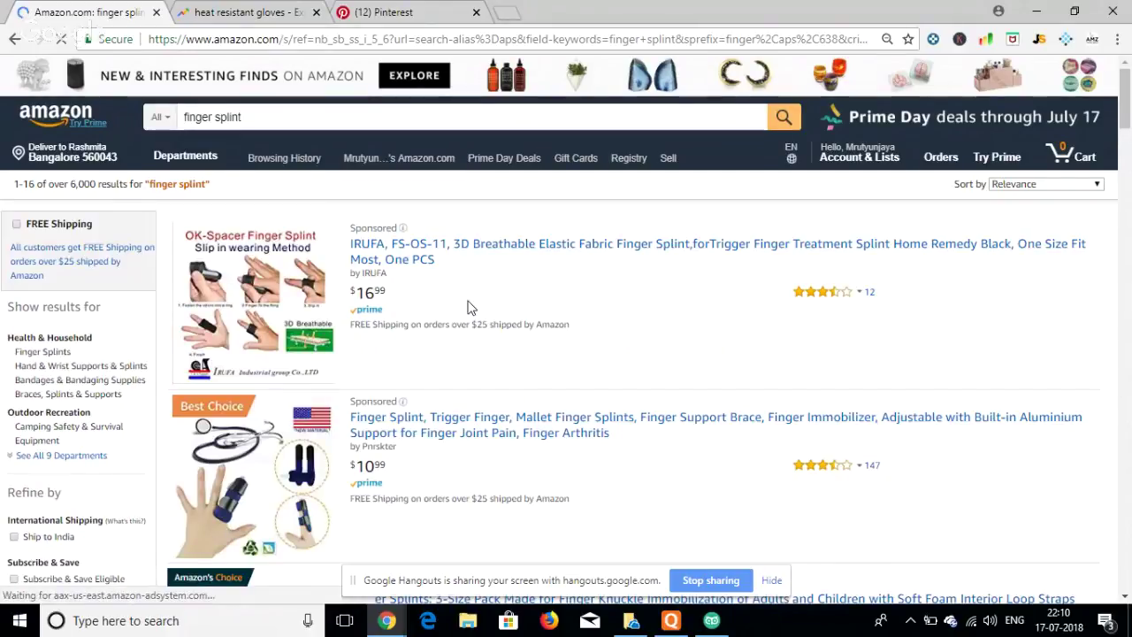
# - Look through the finger splint search results, examining the product types, prices, ratings and review counts
pyautogui.scroll(-1, 469, 306)
pyautogui.scroll(-3, 469, 306)
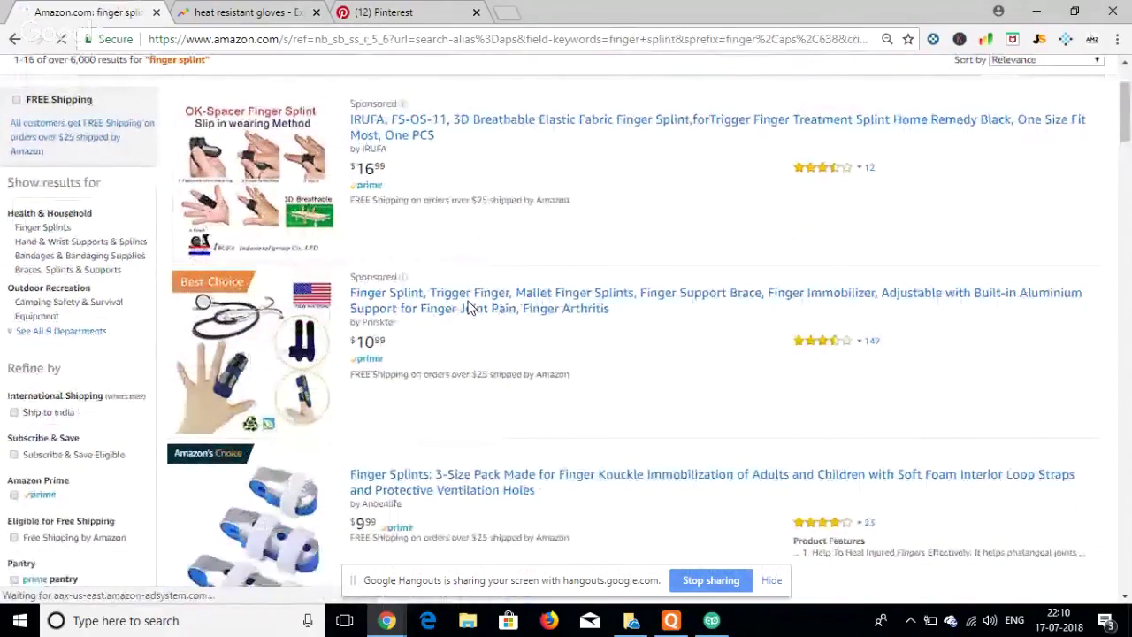
pyautogui.scroll(-2, 469, 306)
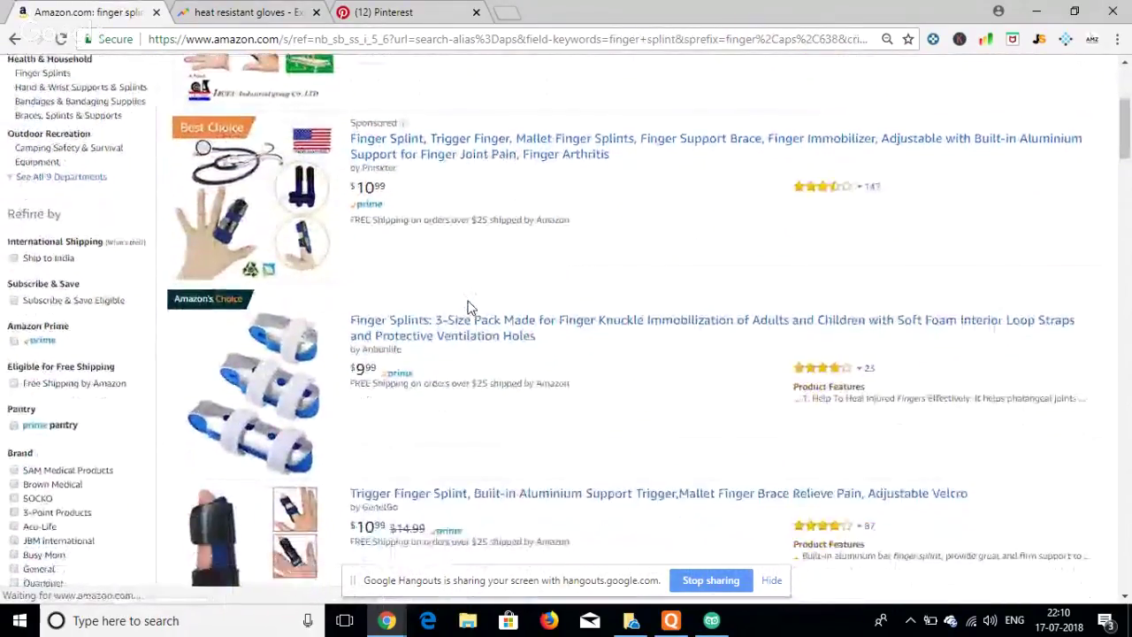
pyautogui.scroll(-3, 468, 307)
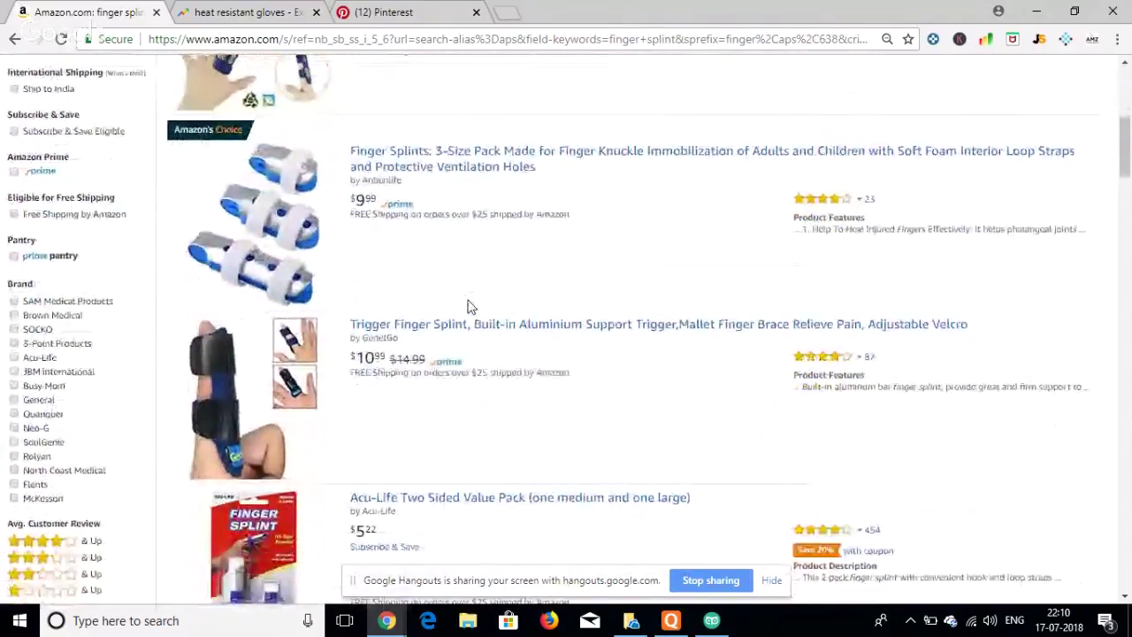
pyautogui.scroll(-1, 469, 307)
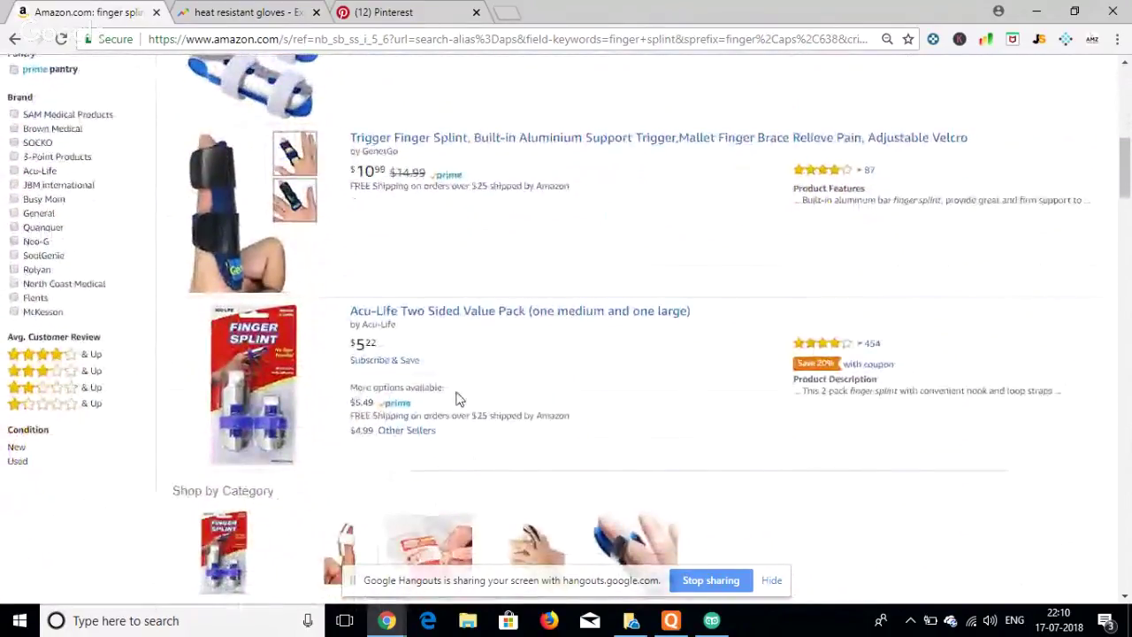
pyautogui.scroll(-3, 457, 397)
pyautogui.scroll(2, 457, 397)
pyautogui.scroll(5, 458, 399)
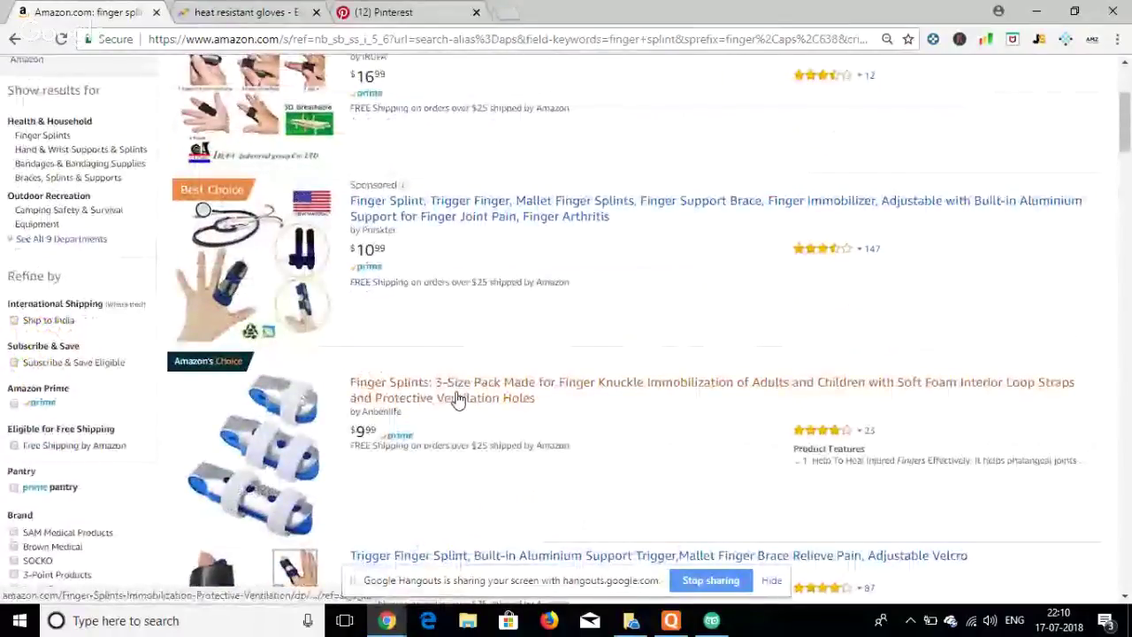
pyautogui.scroll(3, 457, 399)
pyautogui.scroll(-1, 457, 399)
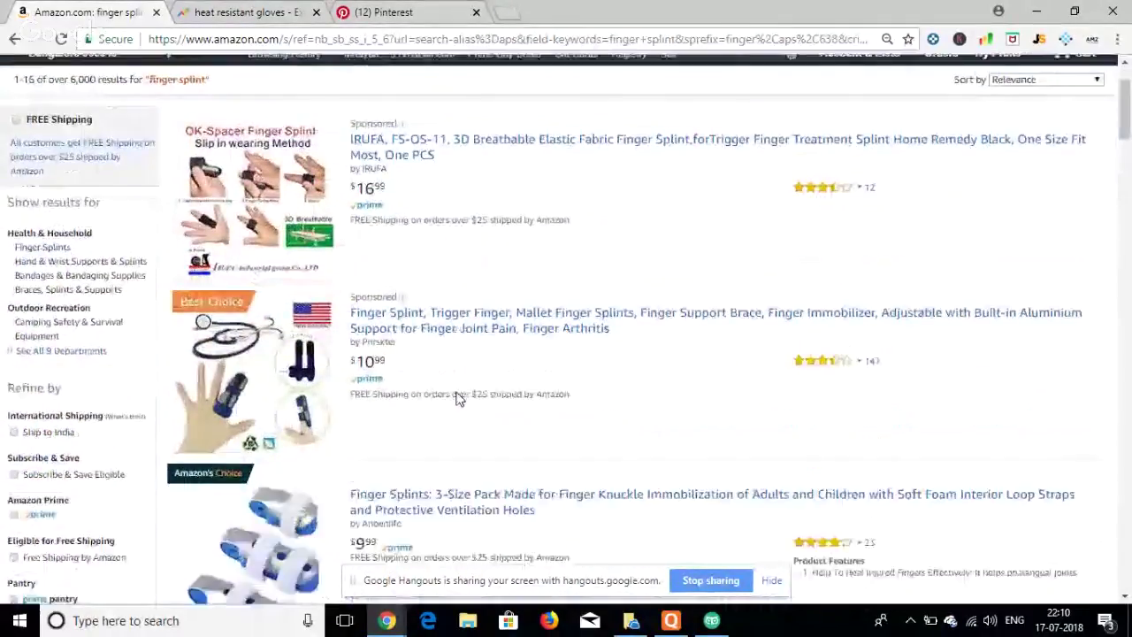
pyautogui.scroll(2, 457, 399)
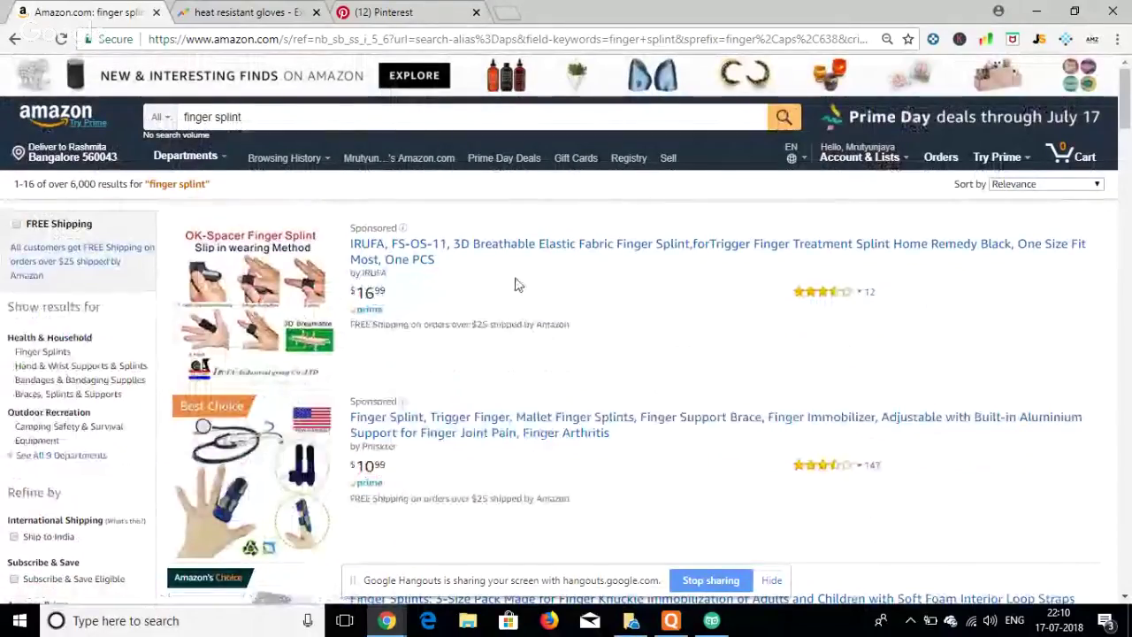
pyautogui.scroll(-5, 521, 342)
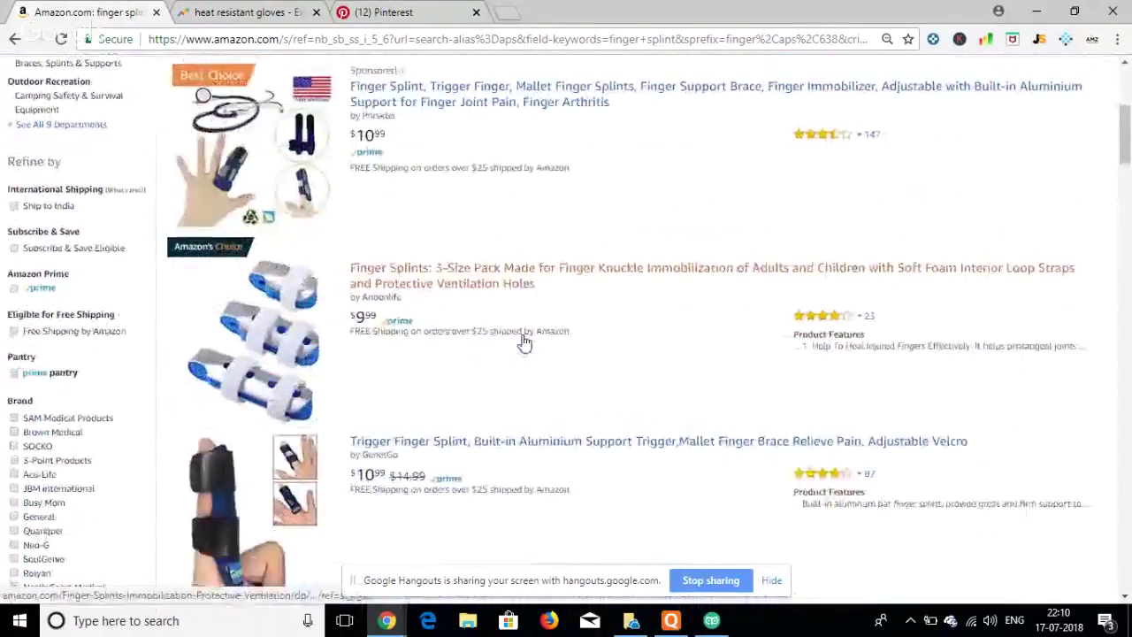
pyautogui.scroll(-7, 524, 341)
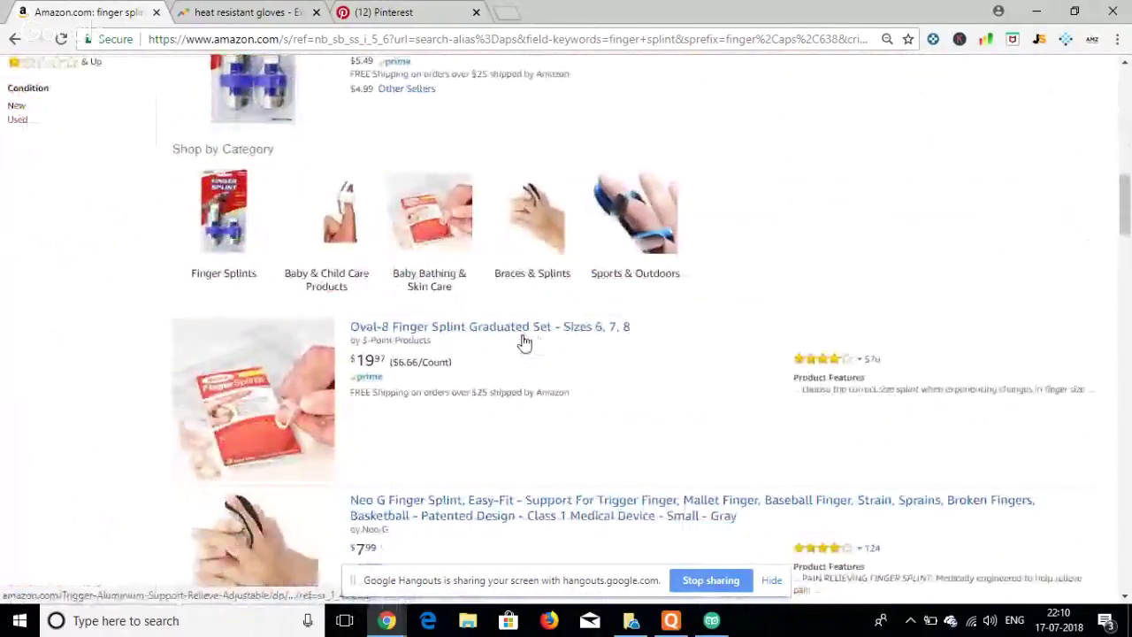
pyautogui.scroll(-5, 523, 342)
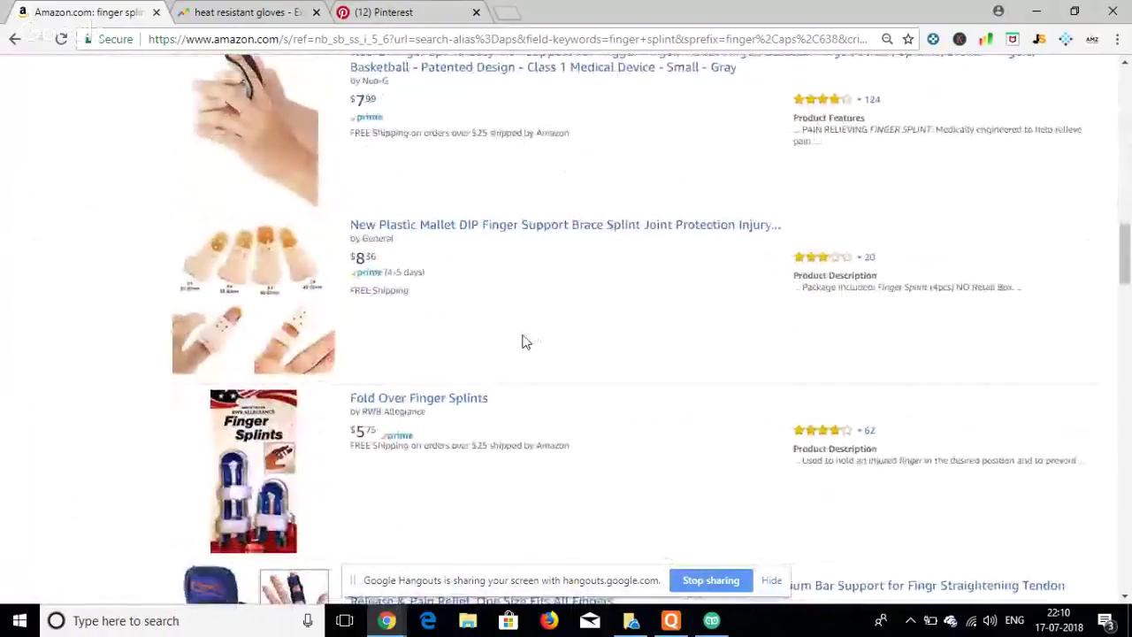
pyautogui.scroll(-3, 524, 342)
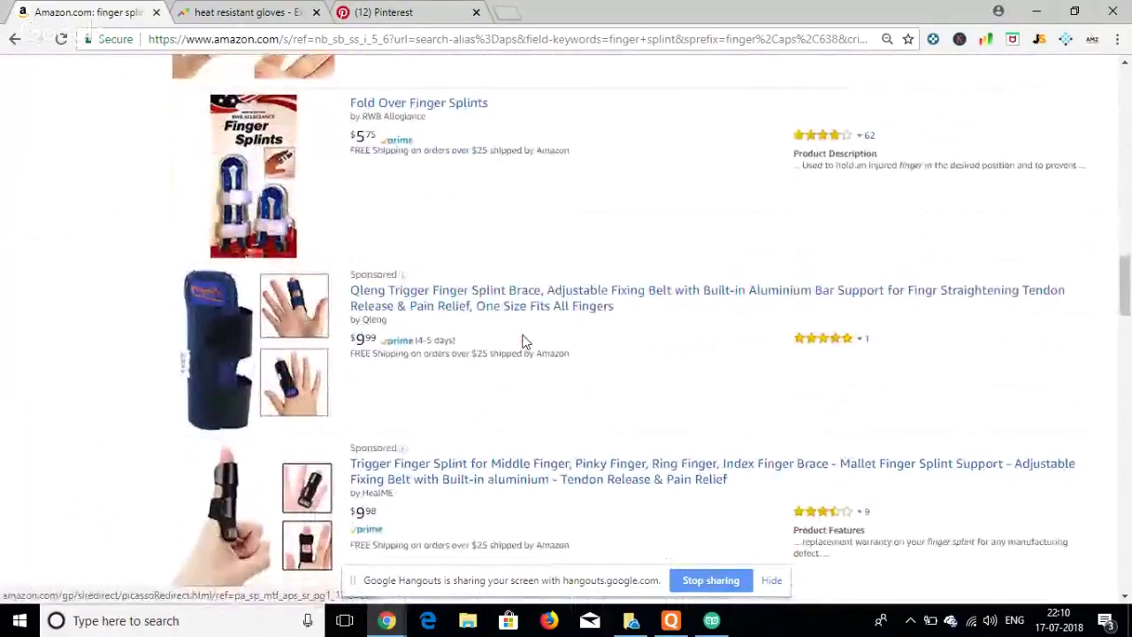
pyautogui.scroll(-4, 531, 316)
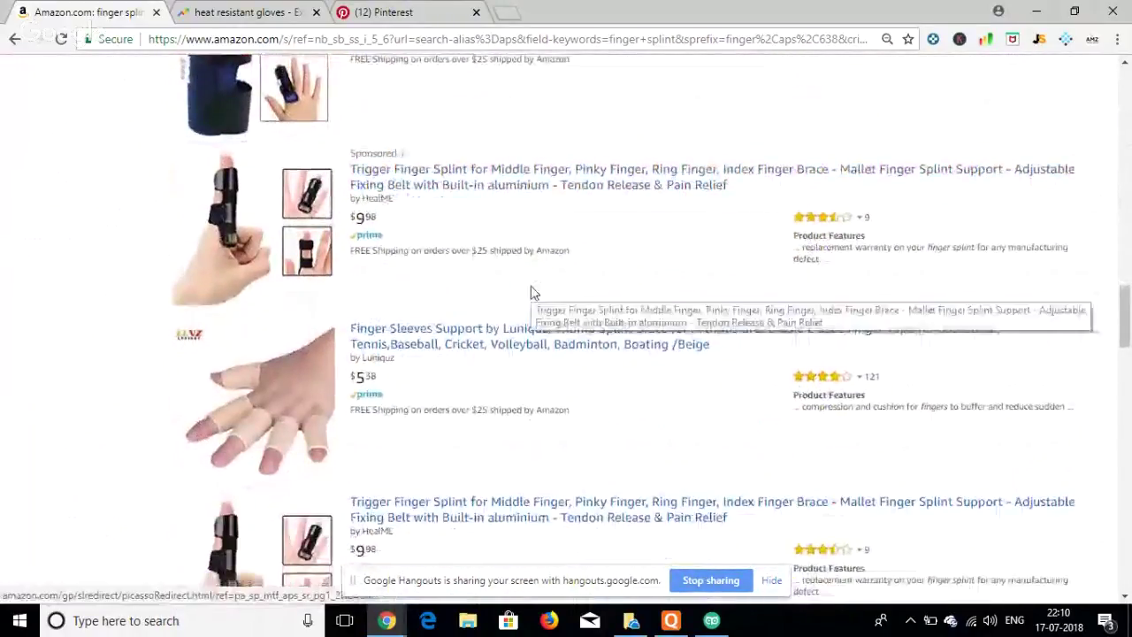
pyautogui.scroll(-2, 531, 292)
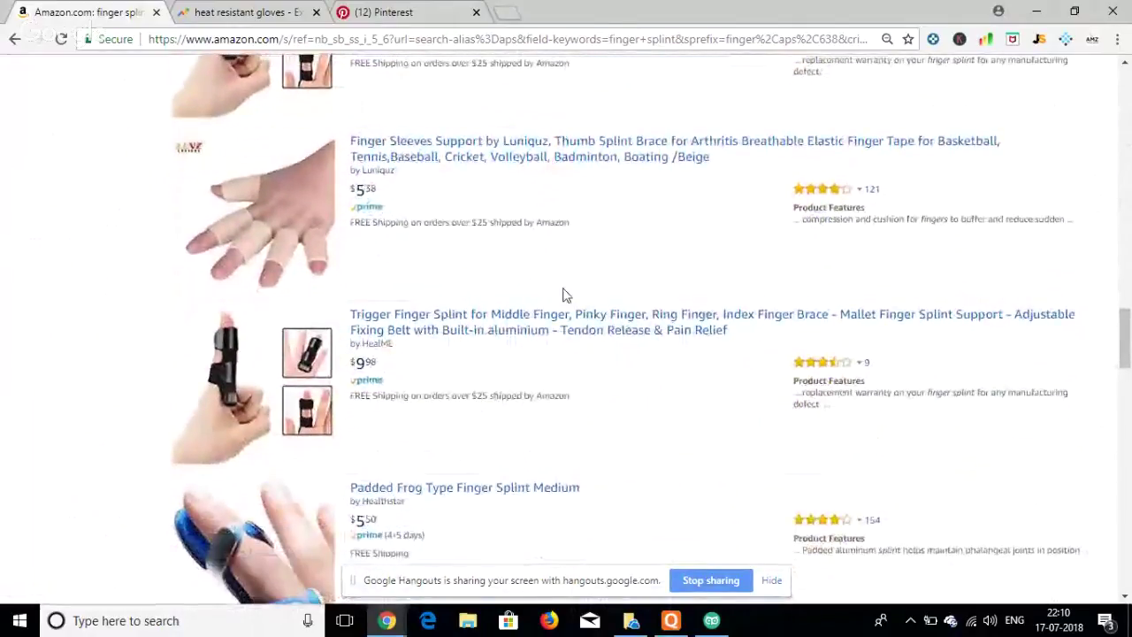
pyautogui.scroll(-2, 593, 279)
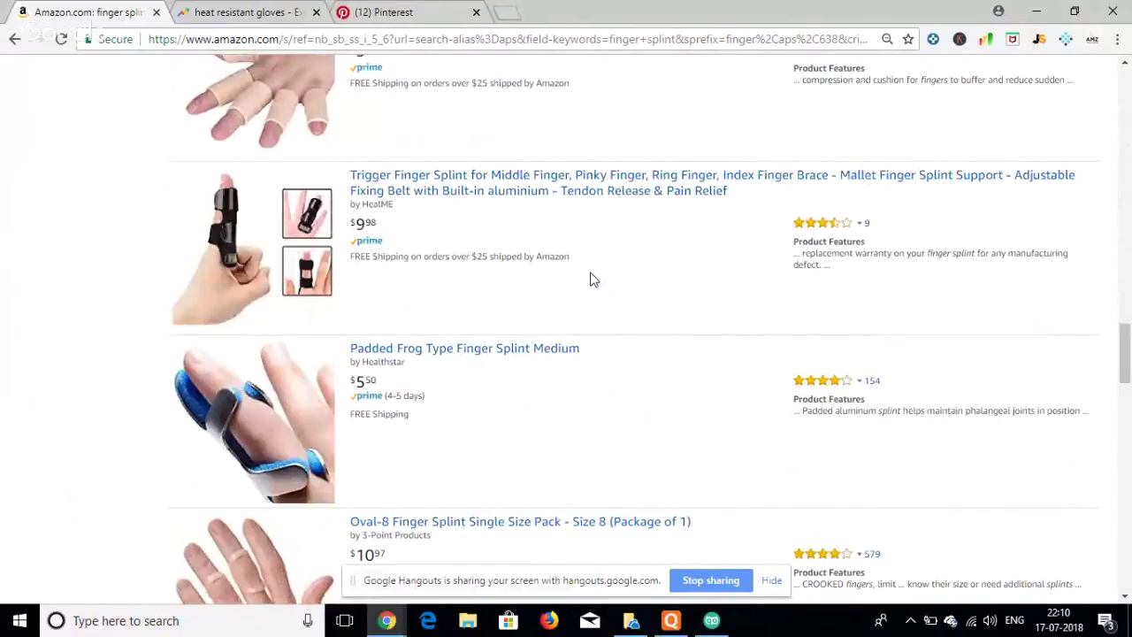
pyautogui.scroll(-2, 592, 280)
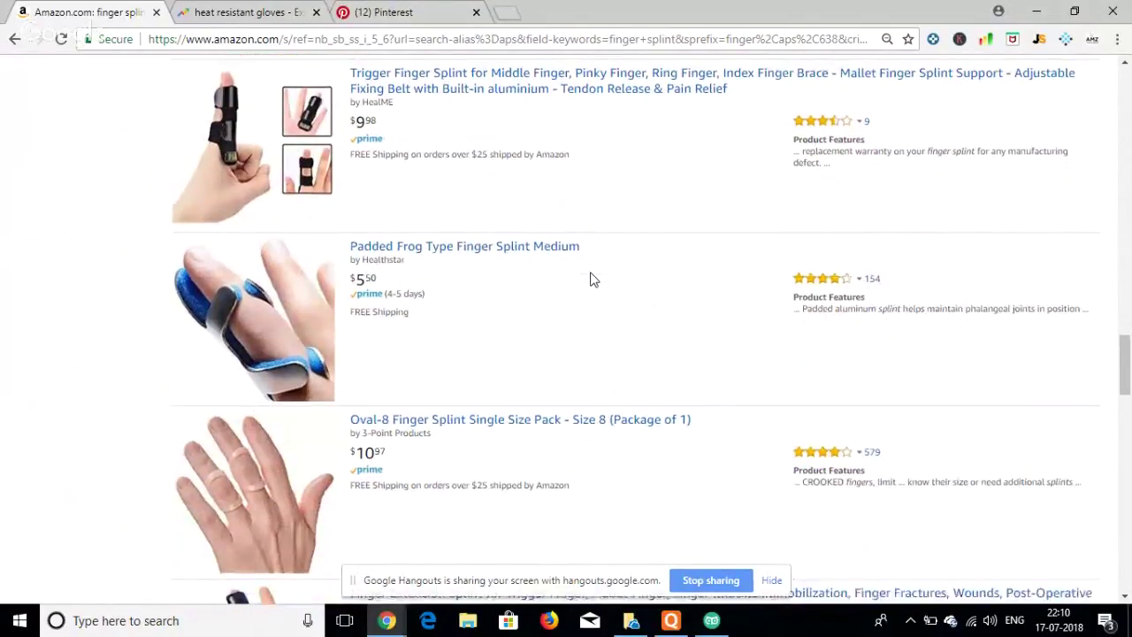
pyautogui.scroll(-1, 889, 220)
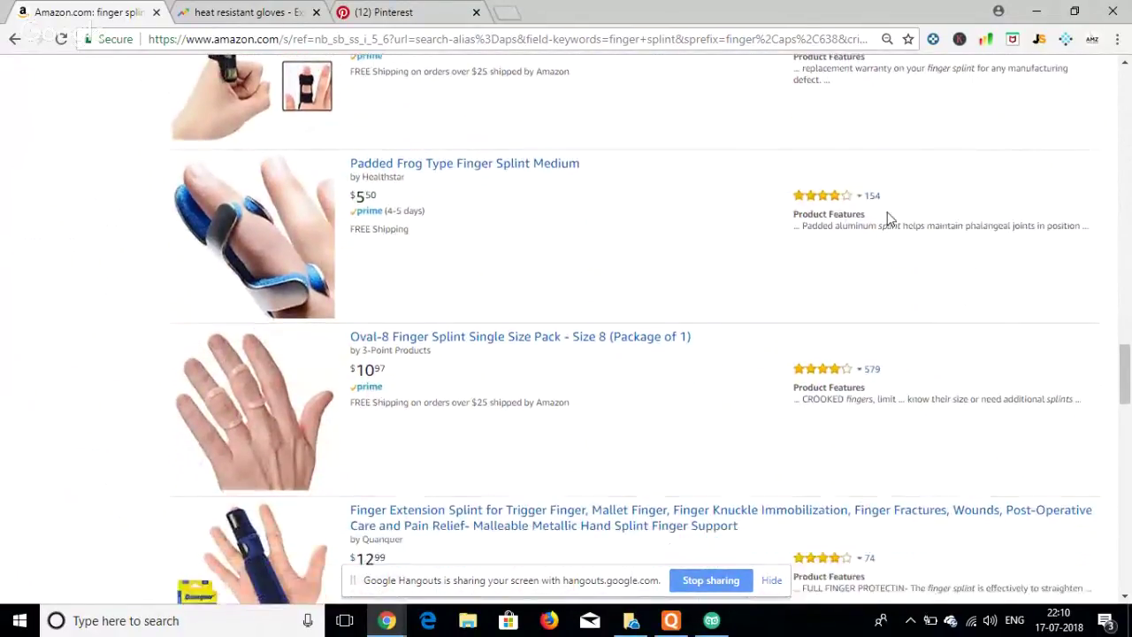
pyautogui.scroll(1, 888, 219)
pyautogui.scroll(1, 888, 219)
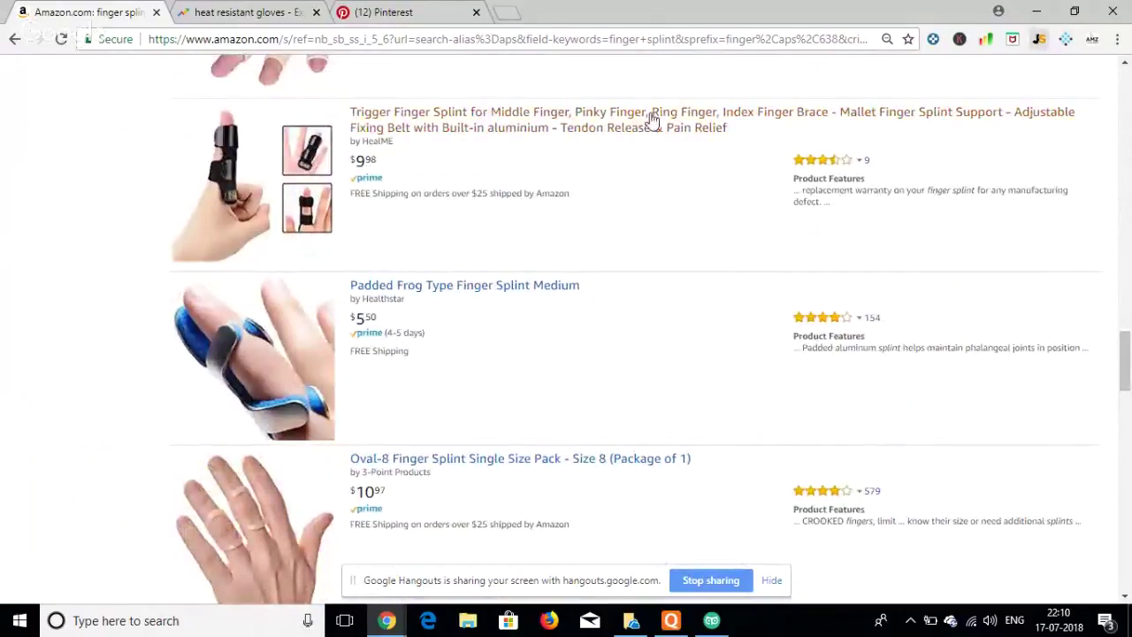
# - Switch to Google Trends, look up the search term "finger splint" and set the time range to Past 12 months
pyautogui.click(301, 13)
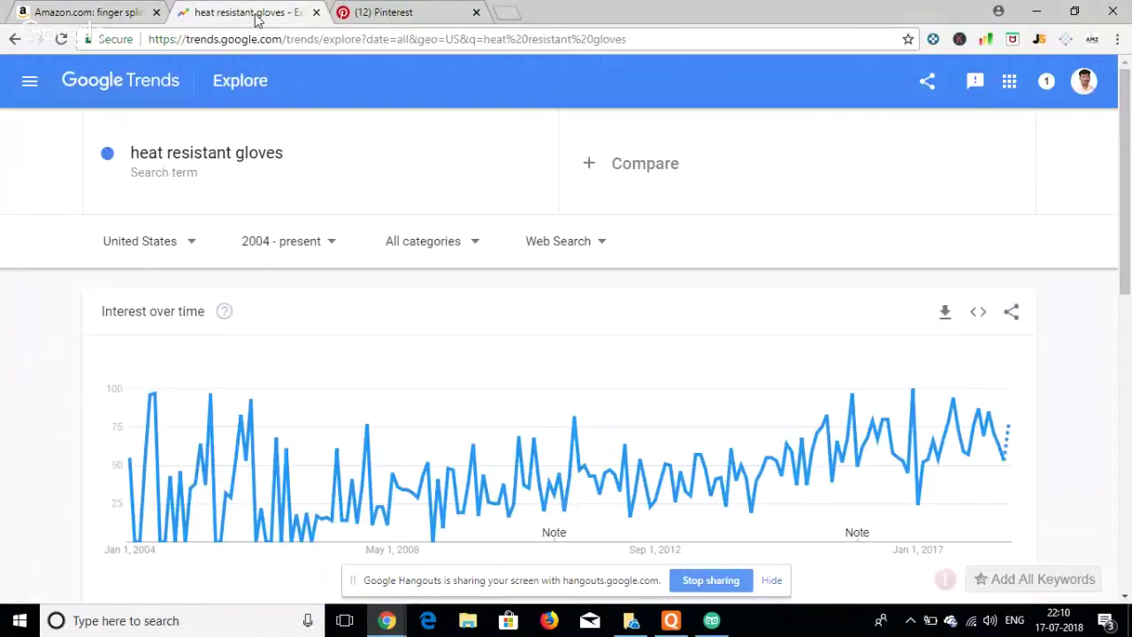
pyautogui.click(175, 174)
pyautogui.write('finger')
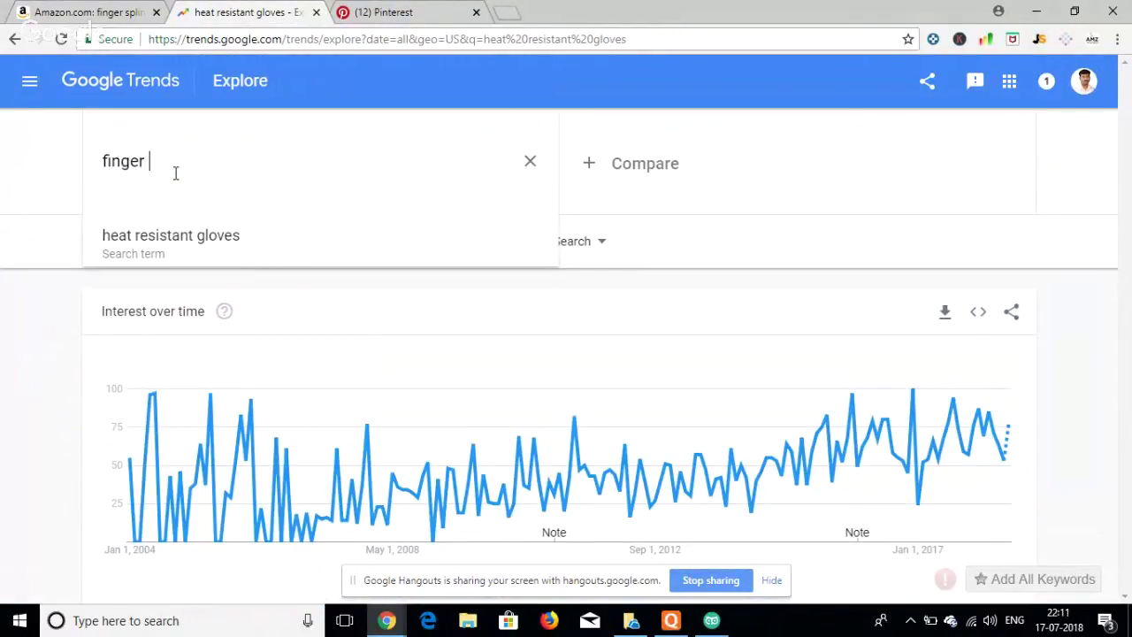
pyautogui.write(' splint')
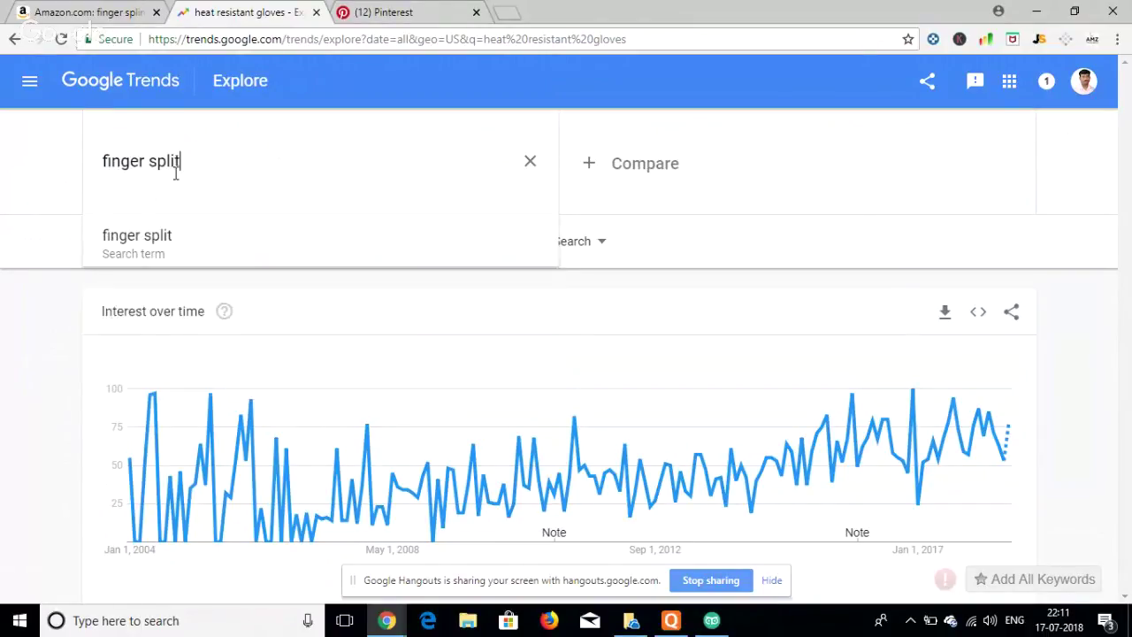
pyautogui.press('Return')
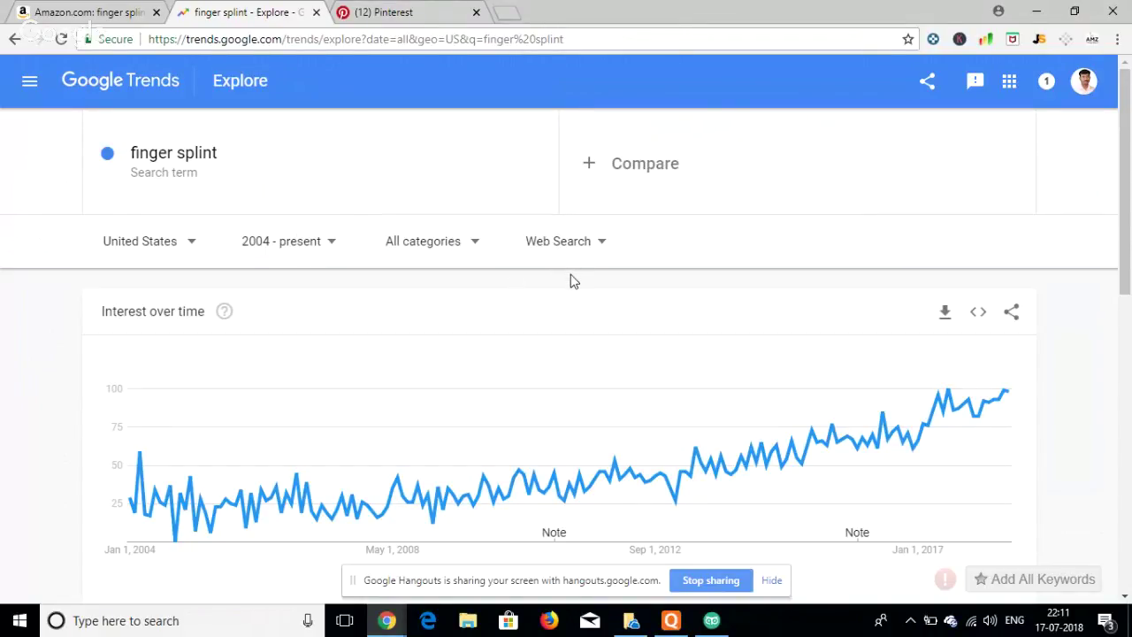
pyautogui.click(315, 257)
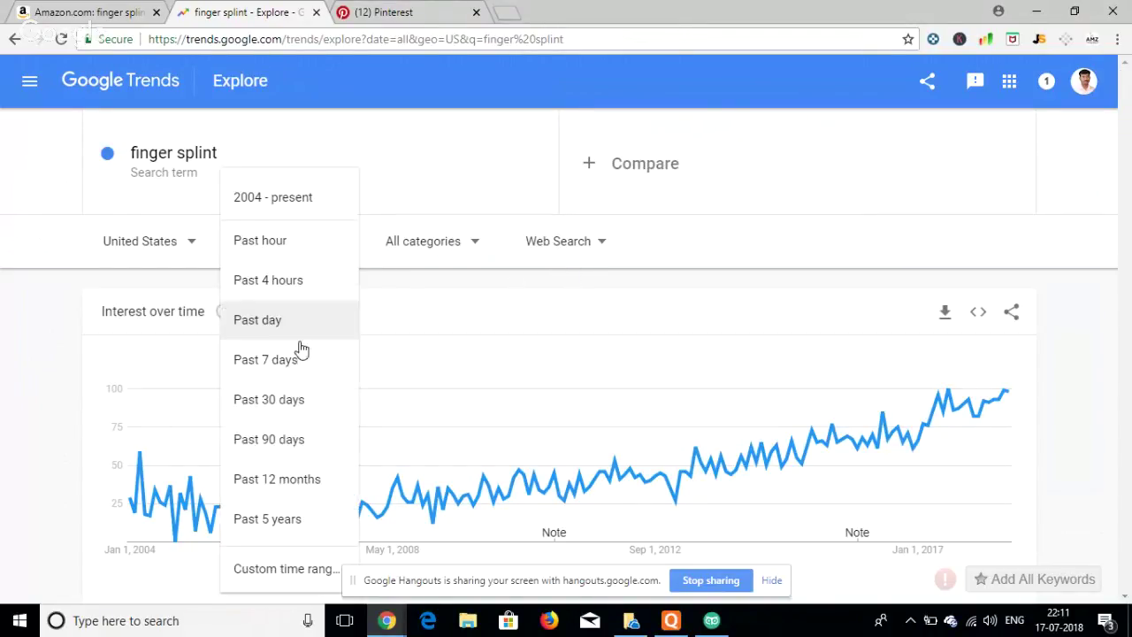
pyautogui.click(279, 482)
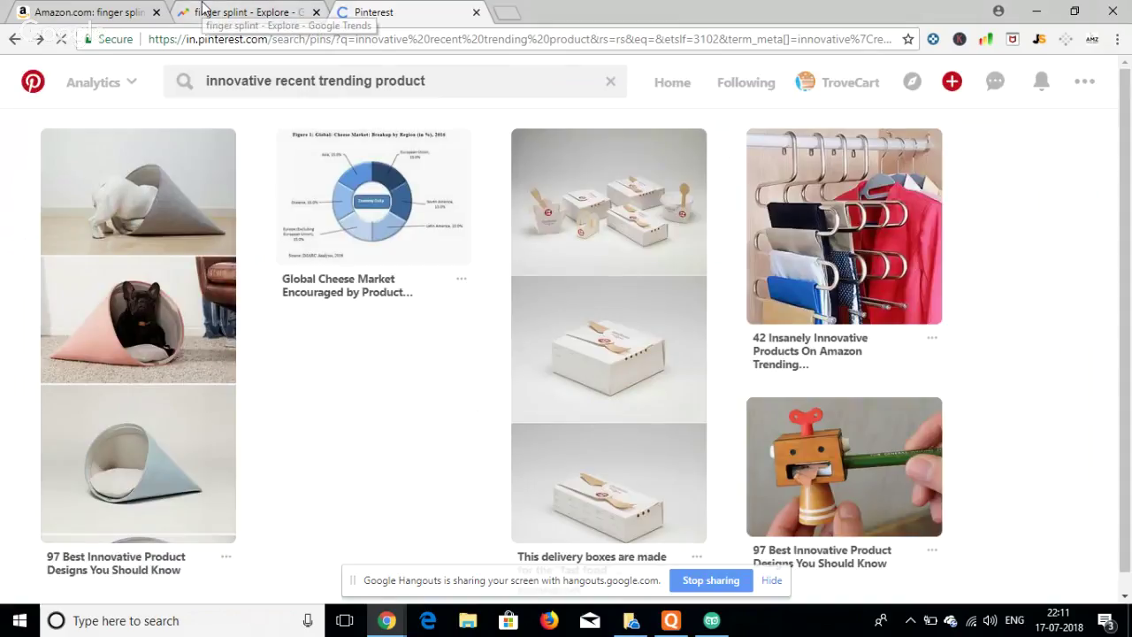
# - Return to the Amazon results and examine the revenue and review figures of the top finger splint products in Jungle Scout
pyautogui.click(85, 12)
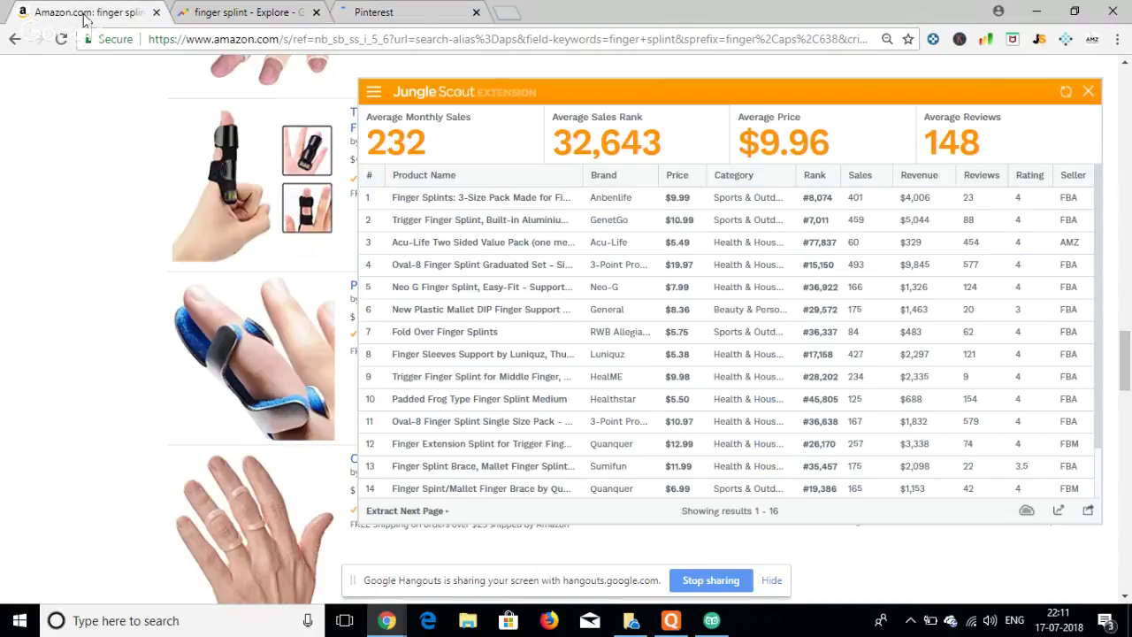
pyautogui.moveTo(578, 299)
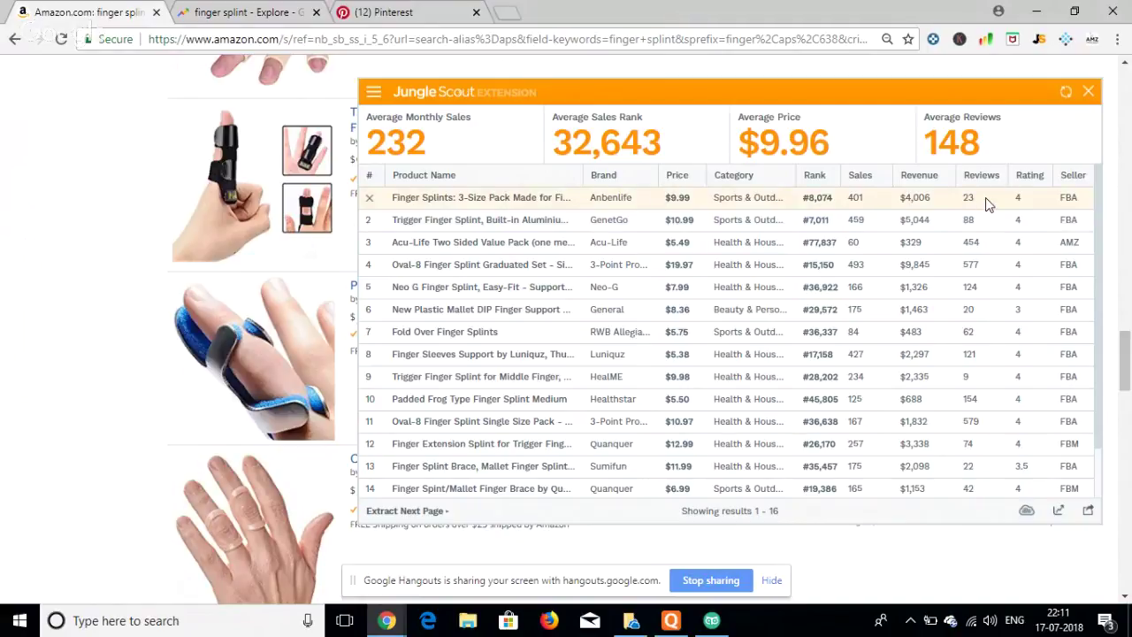
pyautogui.doubleClick(927, 200)
pyautogui.click(928, 225)
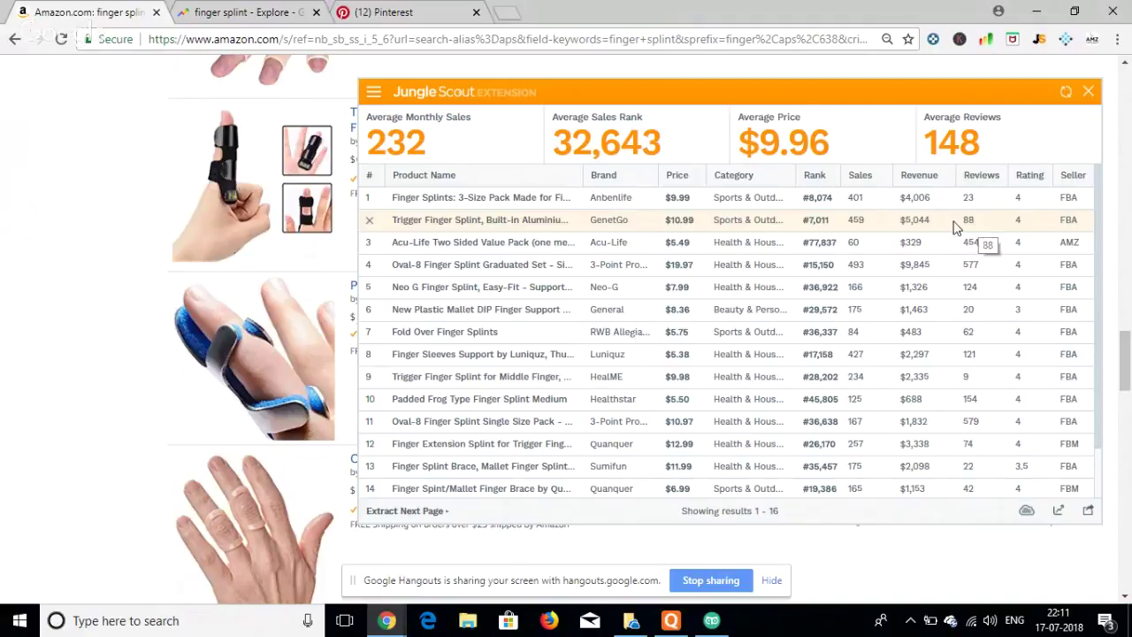
pyautogui.doubleClick(922, 219)
pyautogui.click(927, 226)
pyautogui.moveTo(517, 221)
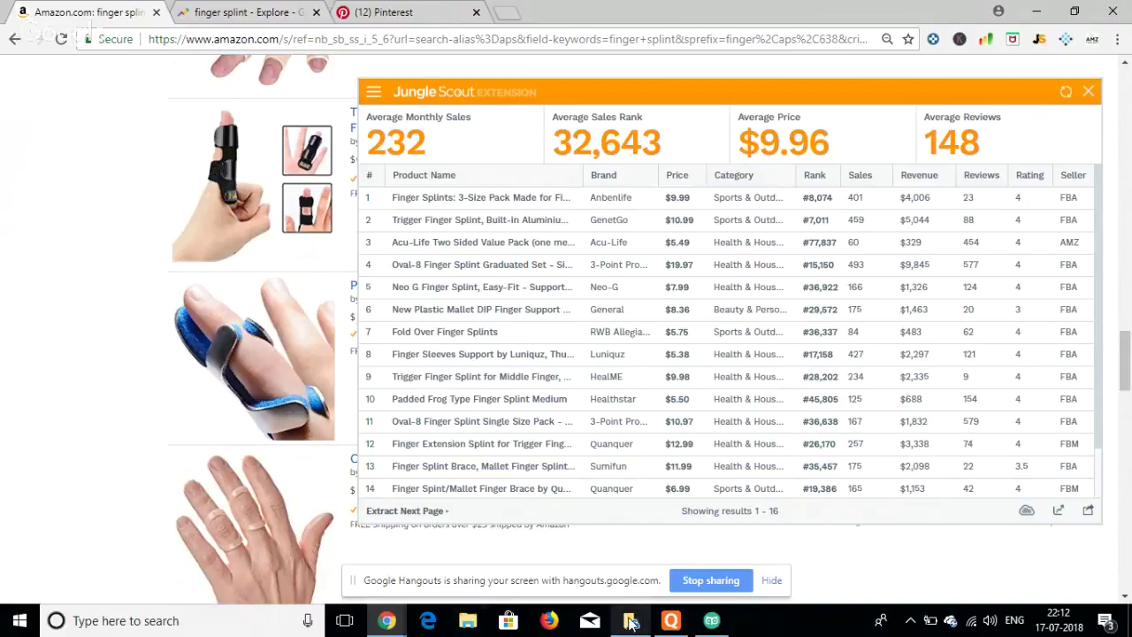
# - Close the Jungle Scout results and select the "finger splint" search term in the Amazon search box
pyautogui.scroll(2, 51, 233)
pyautogui.scroll(4, 50, 233)
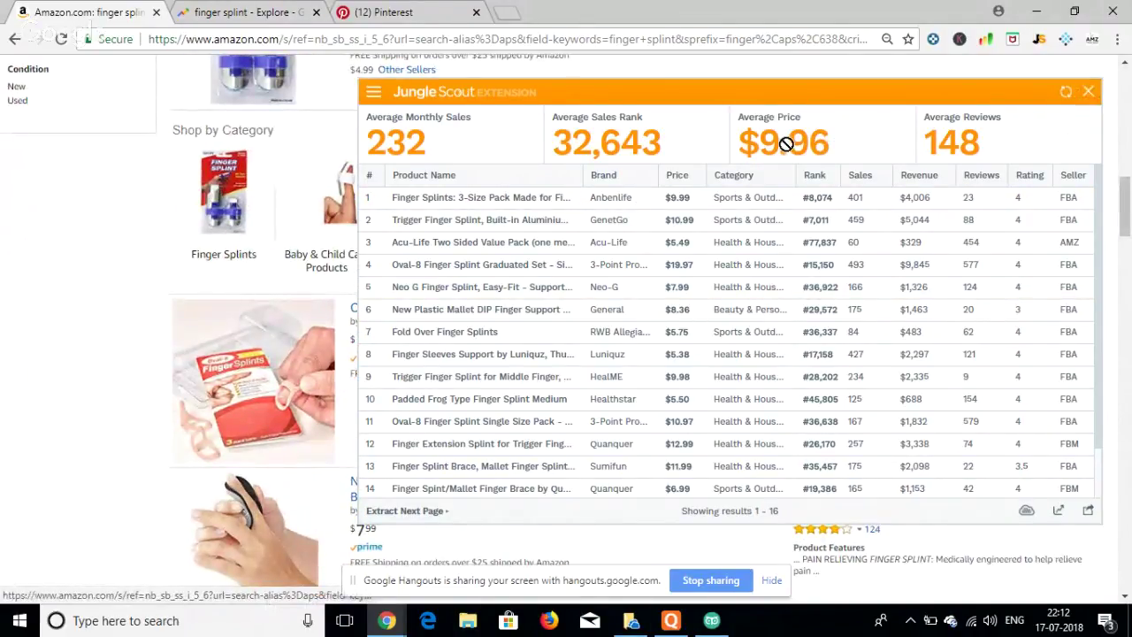
pyautogui.scroll(2, 786, 145)
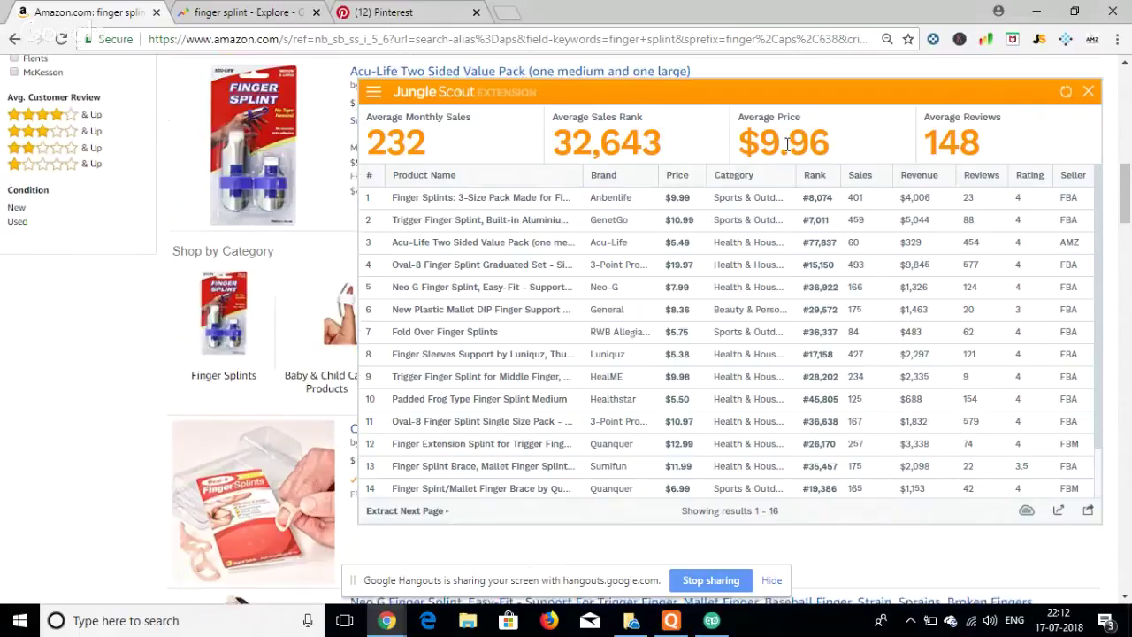
pyautogui.click(1088, 92)
pyautogui.scroll(10, 680, 157)
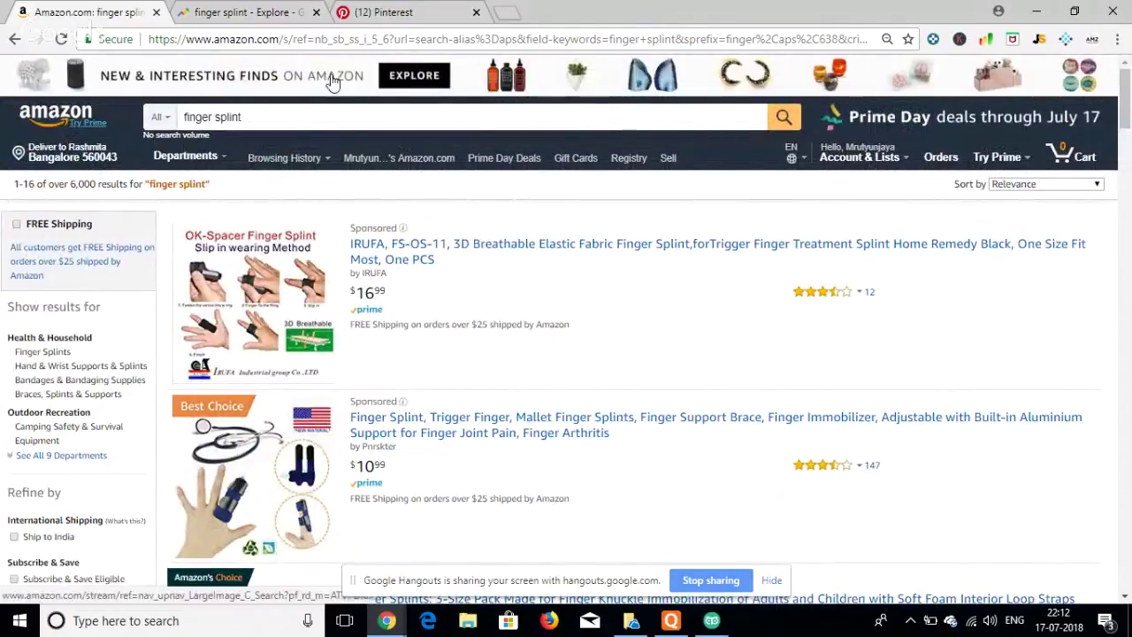
pyautogui.click(272, 116)
pyautogui.tripleClick(272, 116)
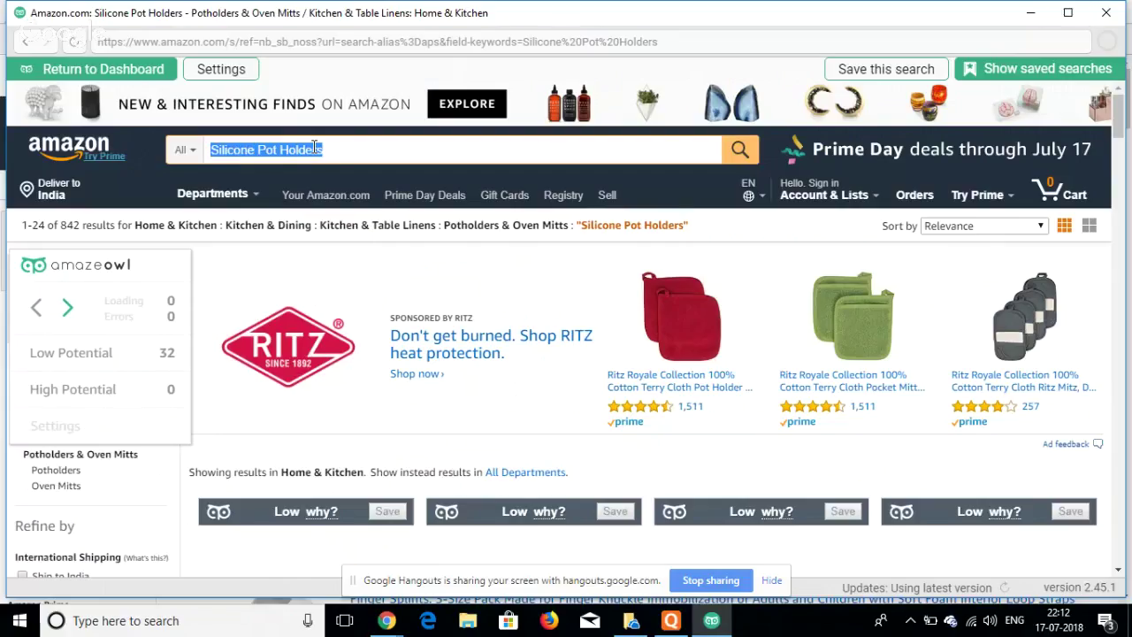
# - Search Amazon for "finger splint" in AmazeOwl and check the low and high potential tallies for the results
pyautogui.write('finger splint')
pyautogui.press('Return')
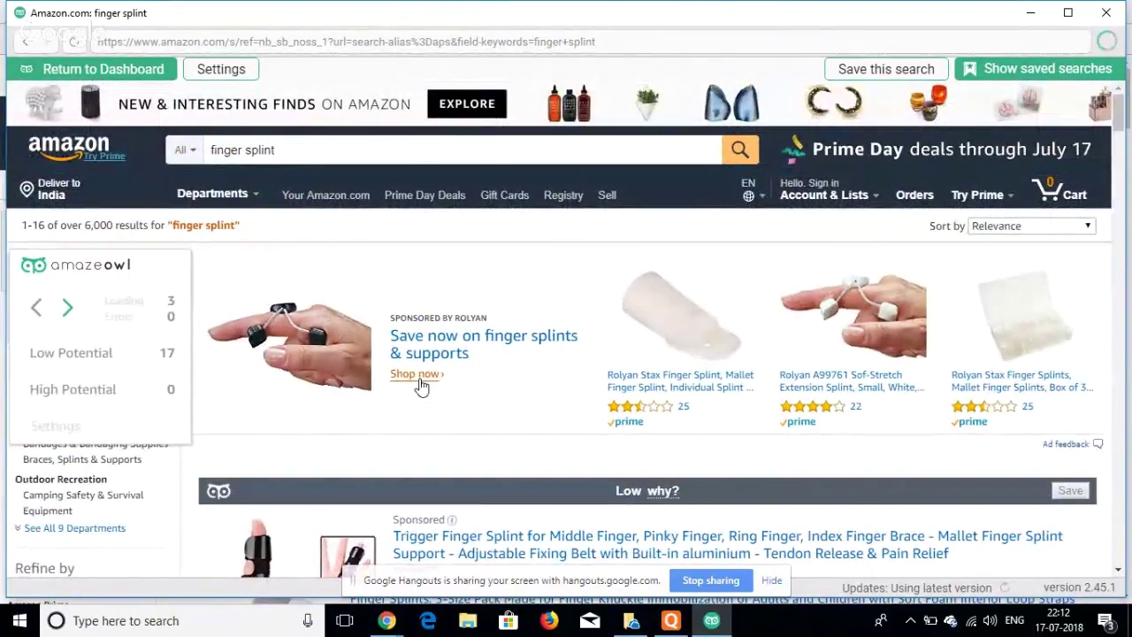
pyautogui.scroll(-1, 421, 387)
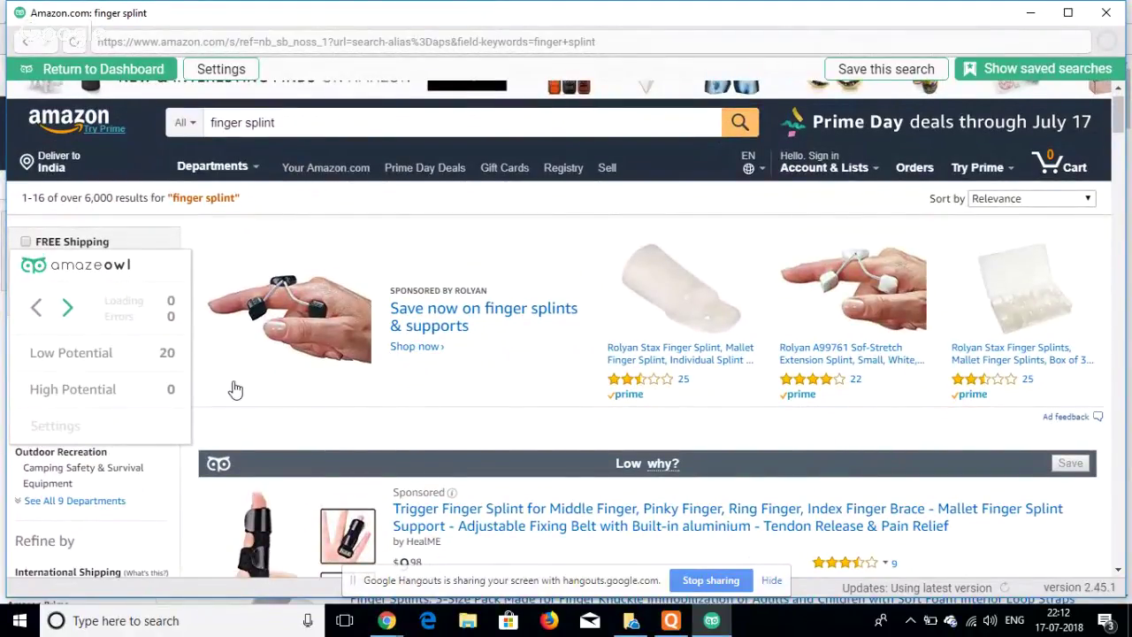
# - Examine AmazeOwl's reasons for the potential ratings of the first finger splint listings, comparing price, review count and BSR limits
pyautogui.scroll(-1, 228, 356)
pyautogui.scroll(-2, 227, 356)
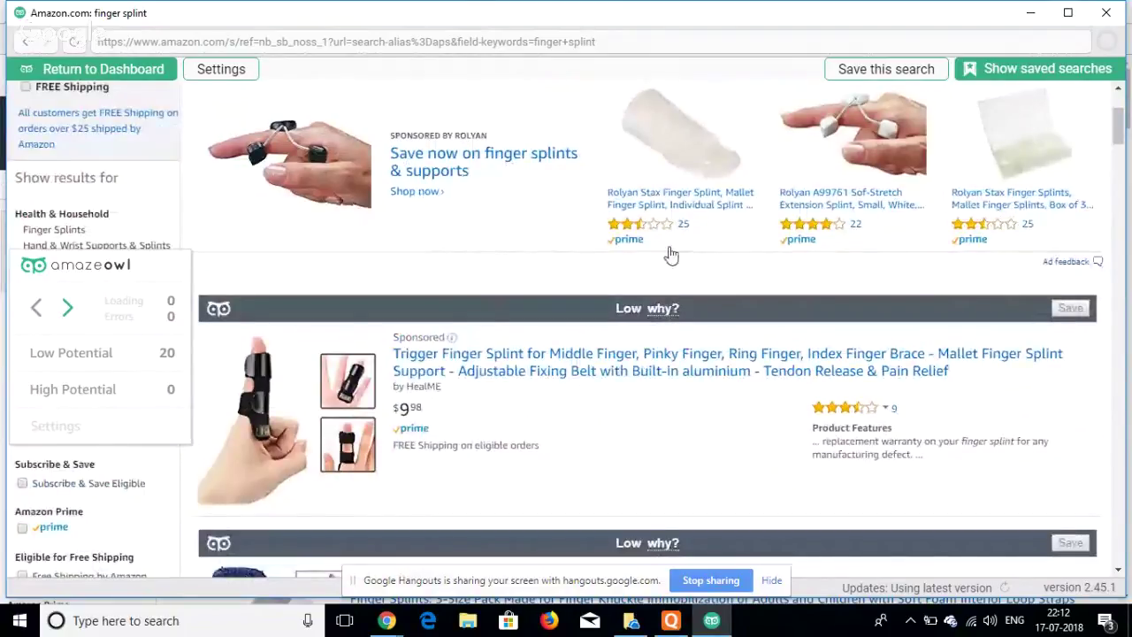
pyautogui.moveTo(651, 315)
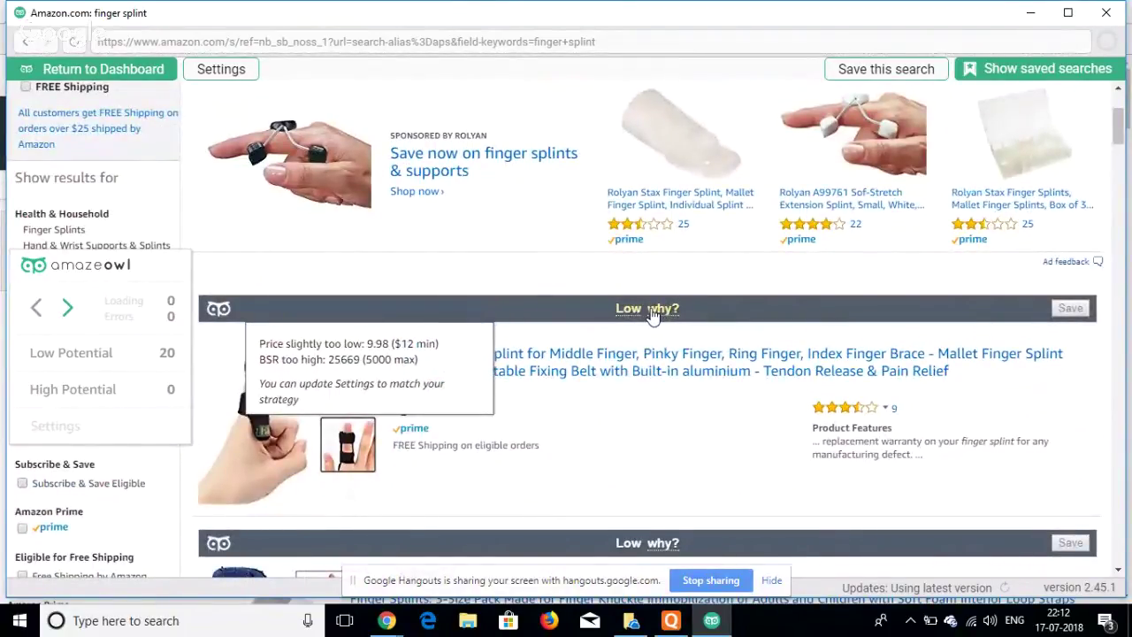
pyautogui.scroll(-3, 652, 315)
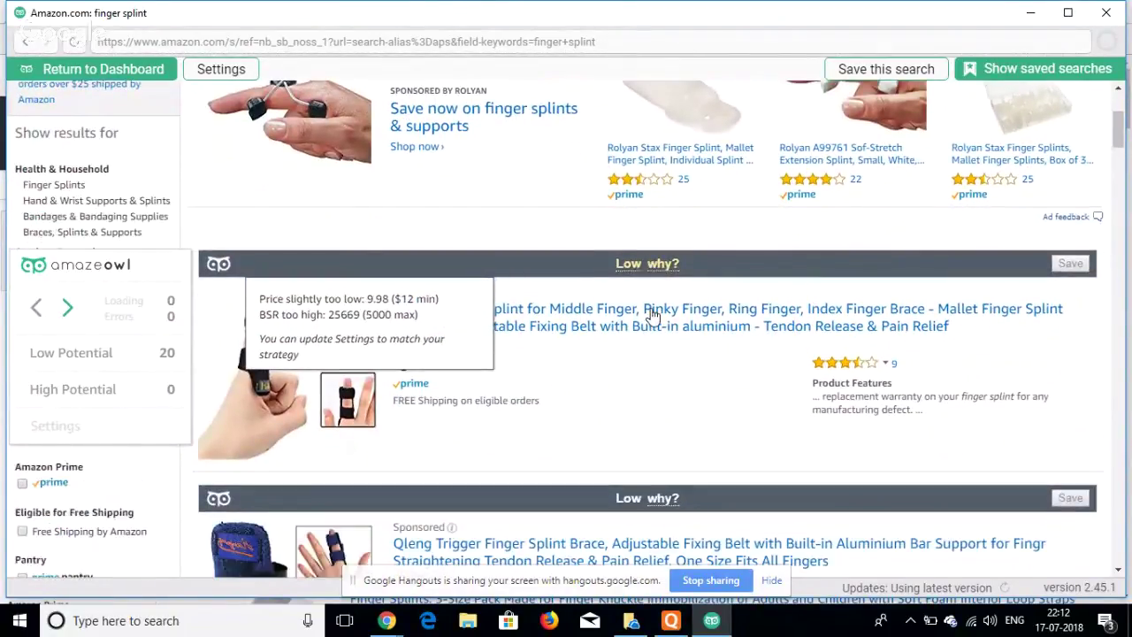
pyautogui.moveTo(650, 357)
pyautogui.scroll(-1, 652, 356)
pyautogui.scroll(-2, 650, 357)
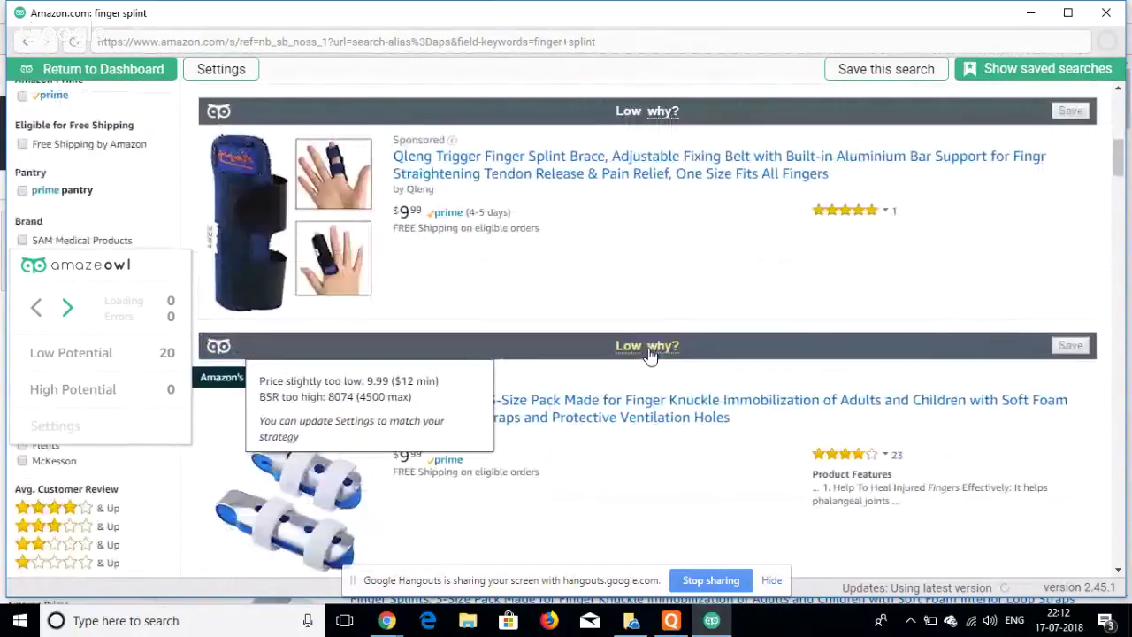
pyautogui.scroll(-1, 650, 355)
pyautogui.scroll(-3, 650, 356)
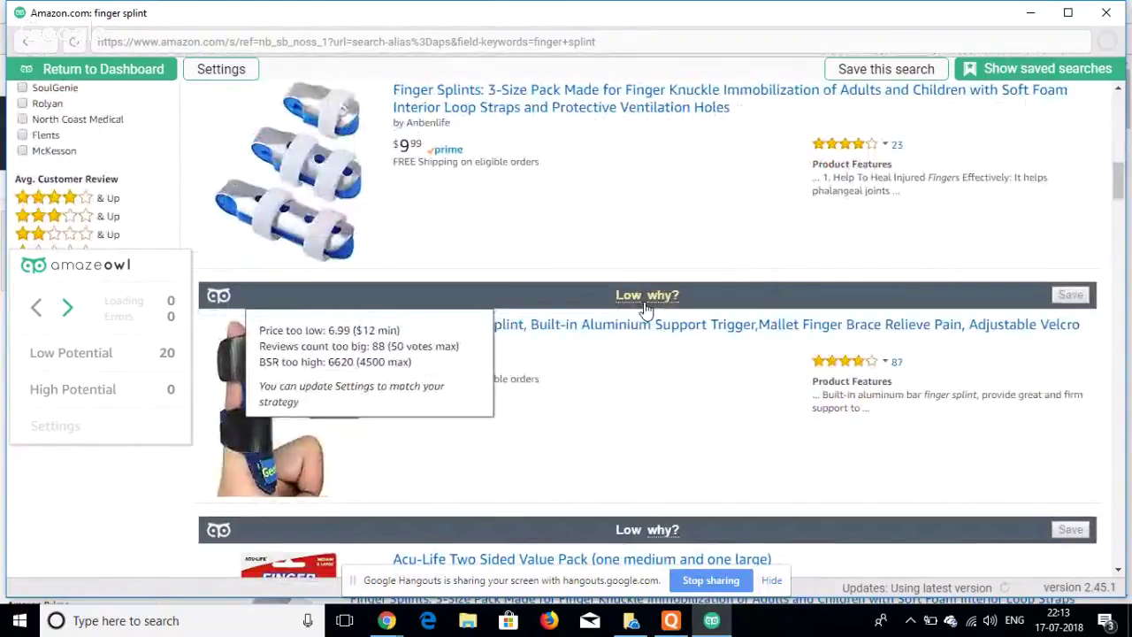
pyautogui.scroll(-1, 646, 307)
pyautogui.scroll(-1, 639, 353)
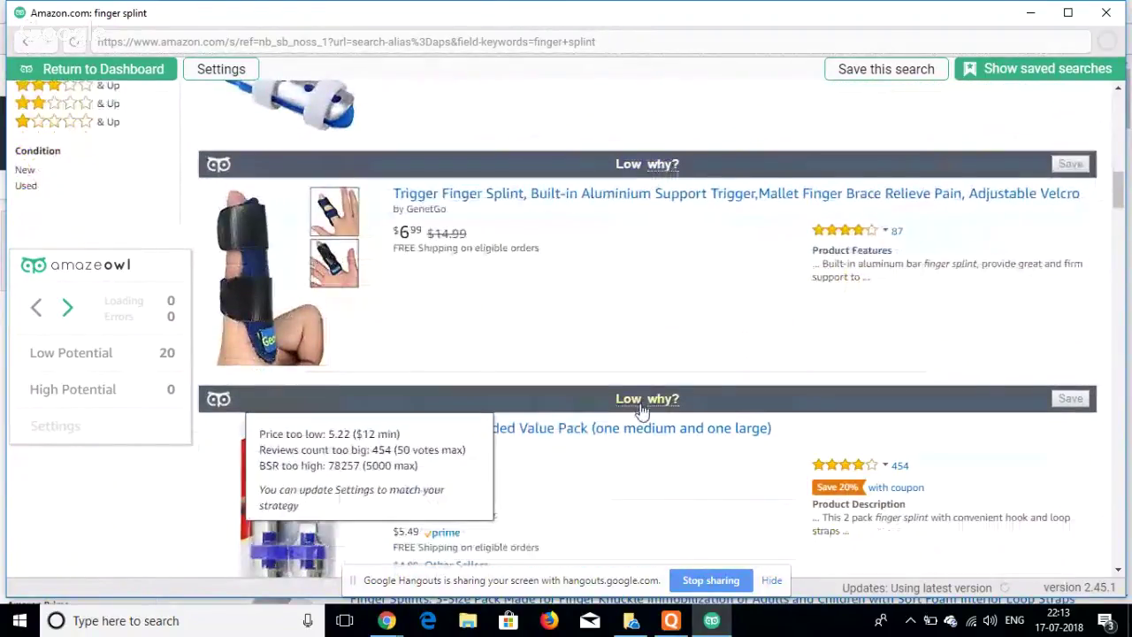
pyautogui.scroll(-4, 633, 405)
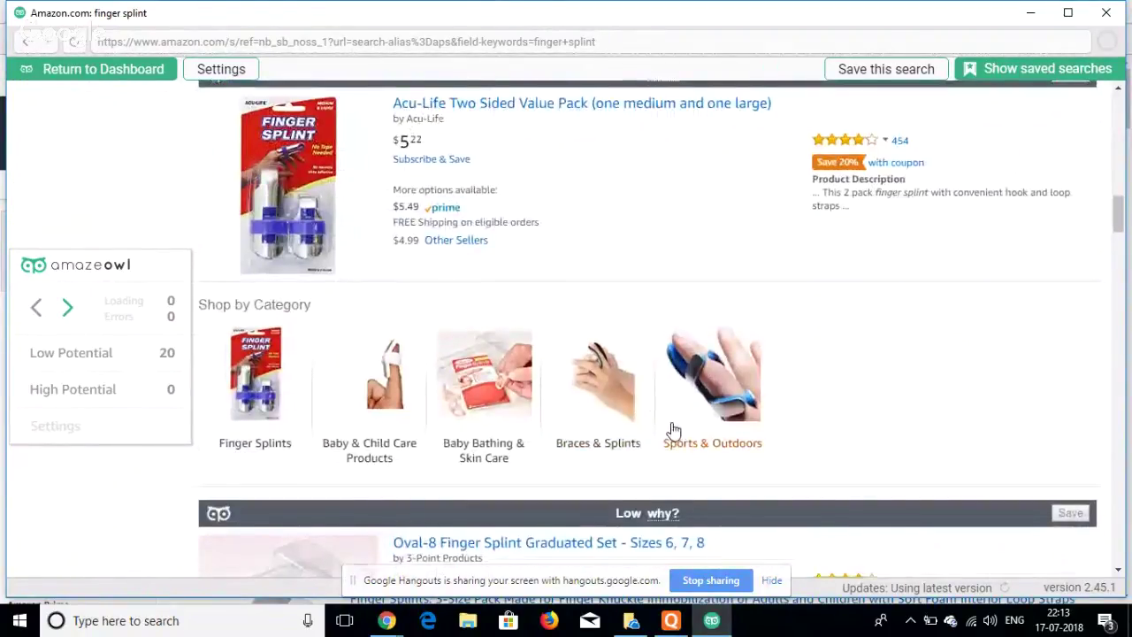
# - Check the rating reasons for the plastic mallet DIP finger splint and review the potential ratings, prices and reviews of the listings below it
pyautogui.scroll(-3, 671, 432)
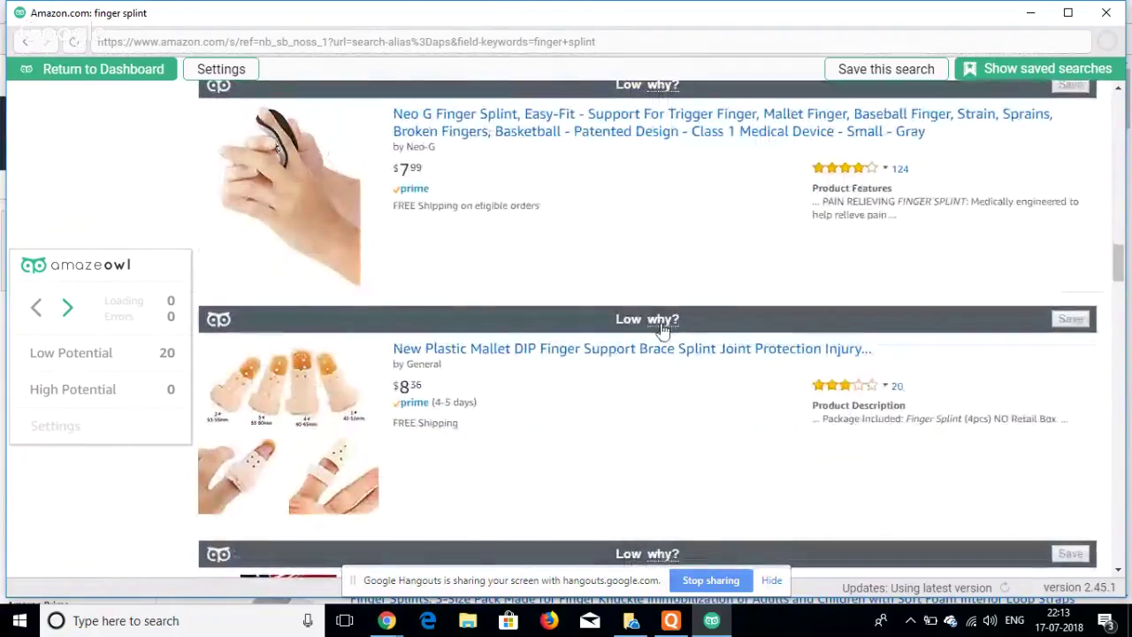
pyautogui.moveTo(662, 322)
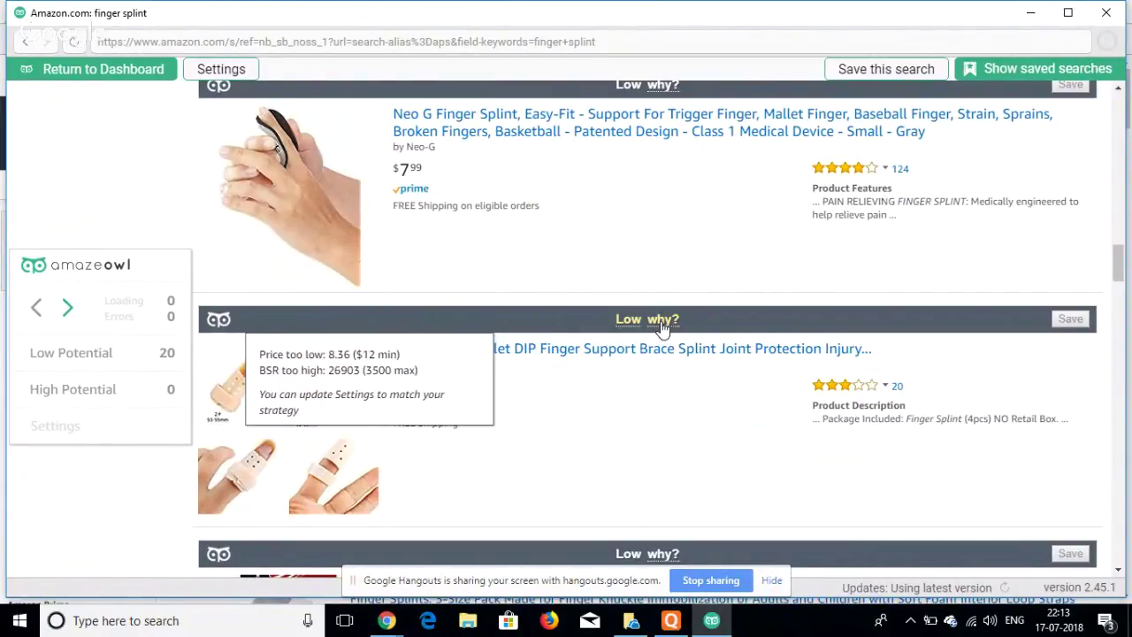
pyautogui.scroll(-3, 532, 467)
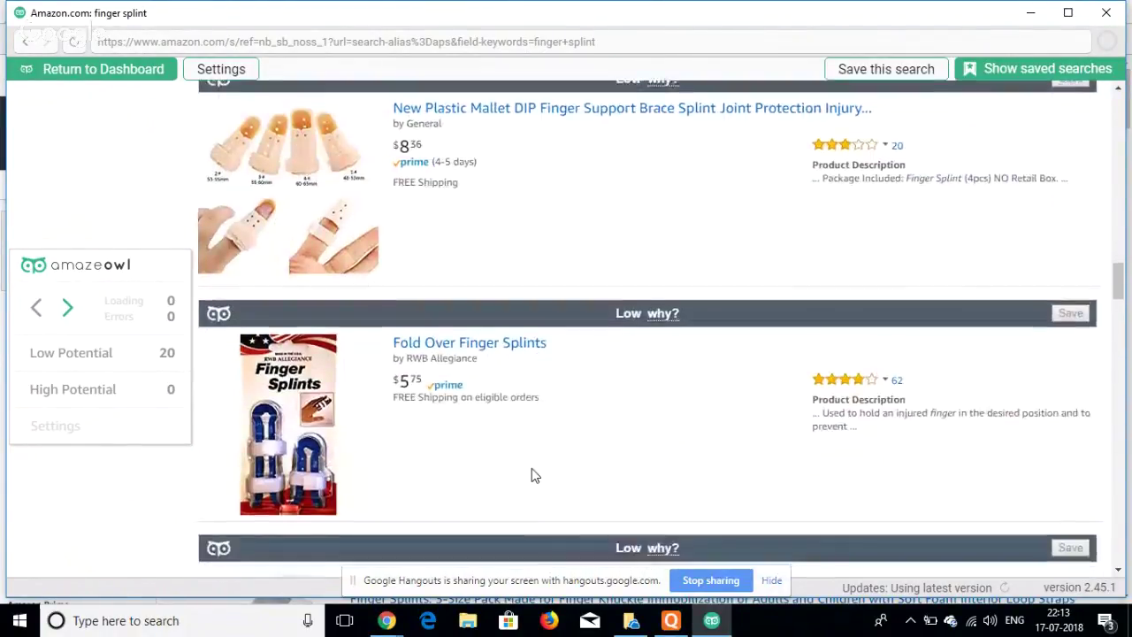
pyautogui.scroll(-2, 532, 475)
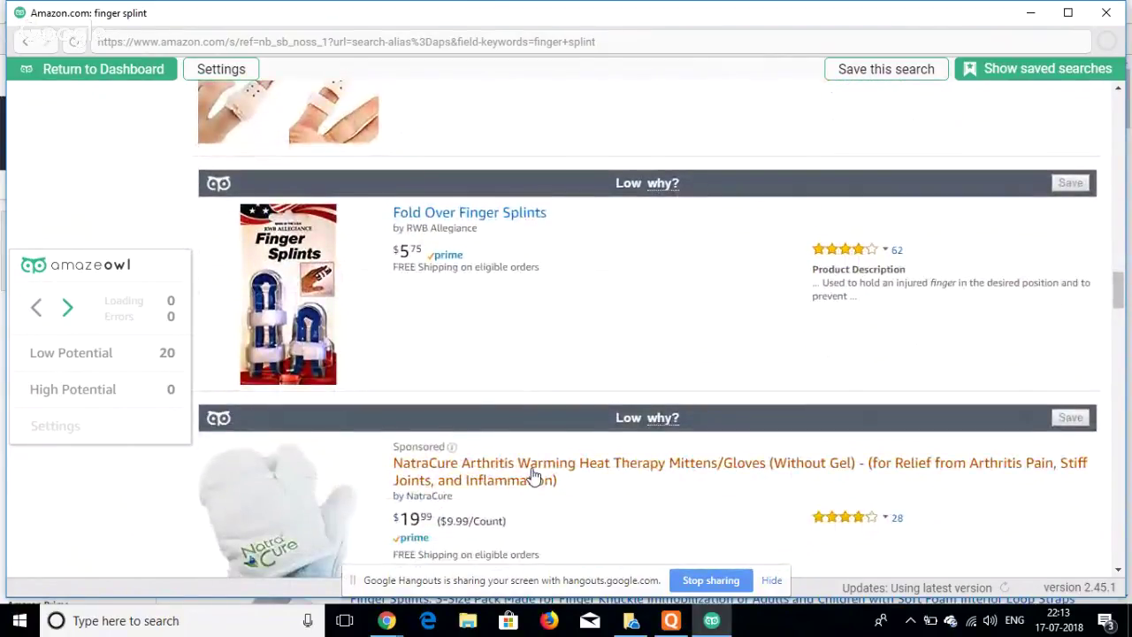
pyautogui.scroll(-4, 531, 474)
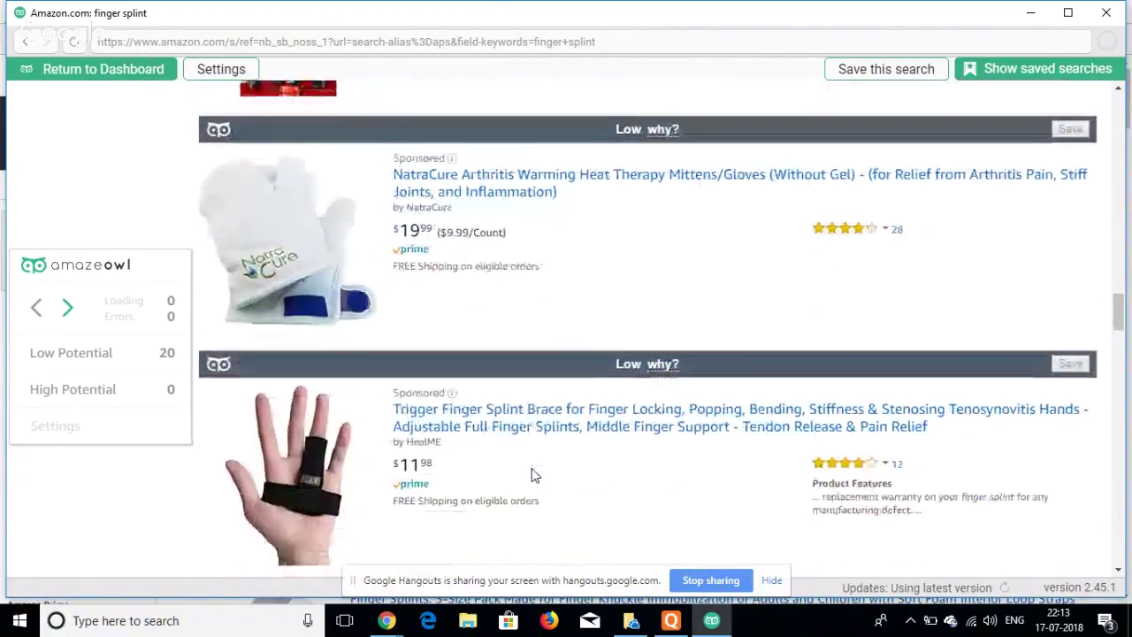
pyautogui.scroll(-2, 549, 518)
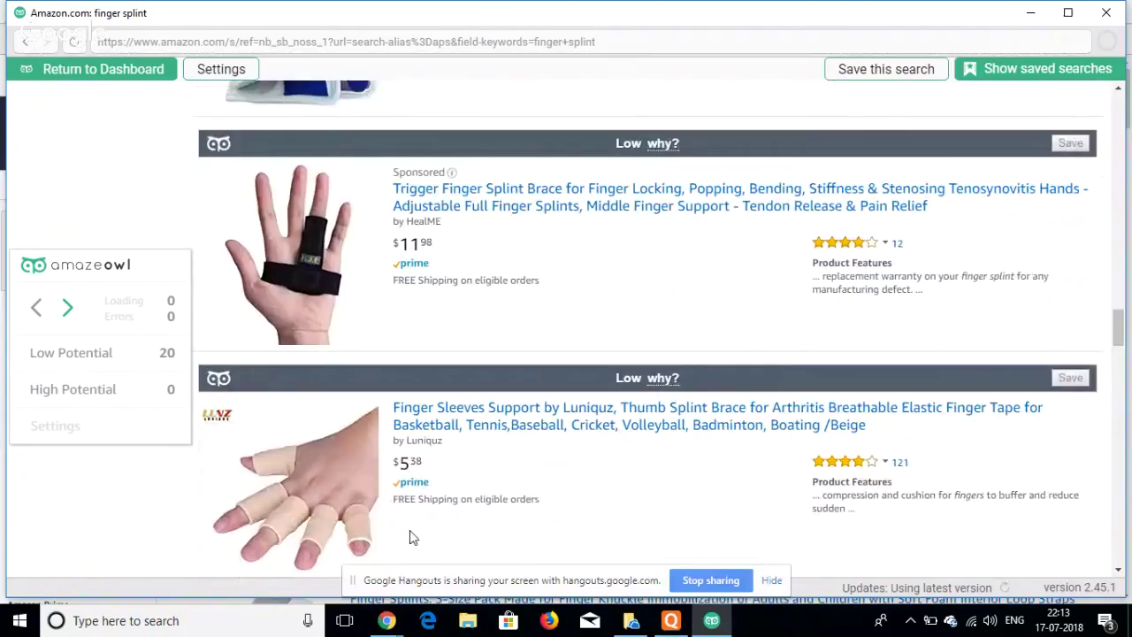
pyautogui.scroll(-1, 412, 536)
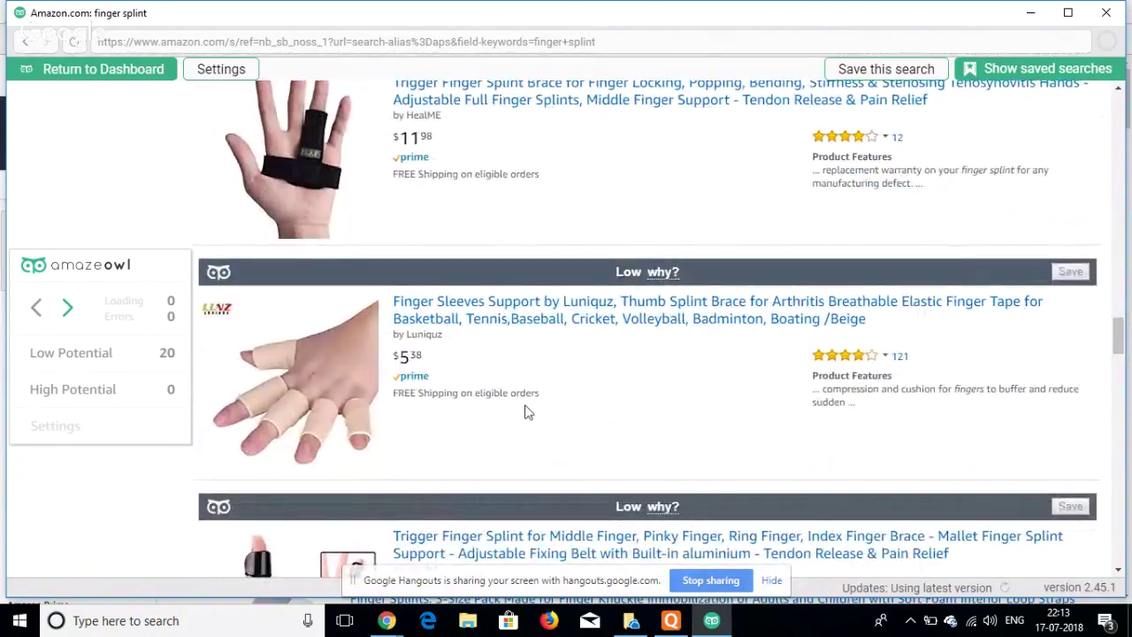
pyautogui.scroll(-3, 525, 412)
pyautogui.scroll(-5, 524, 412)
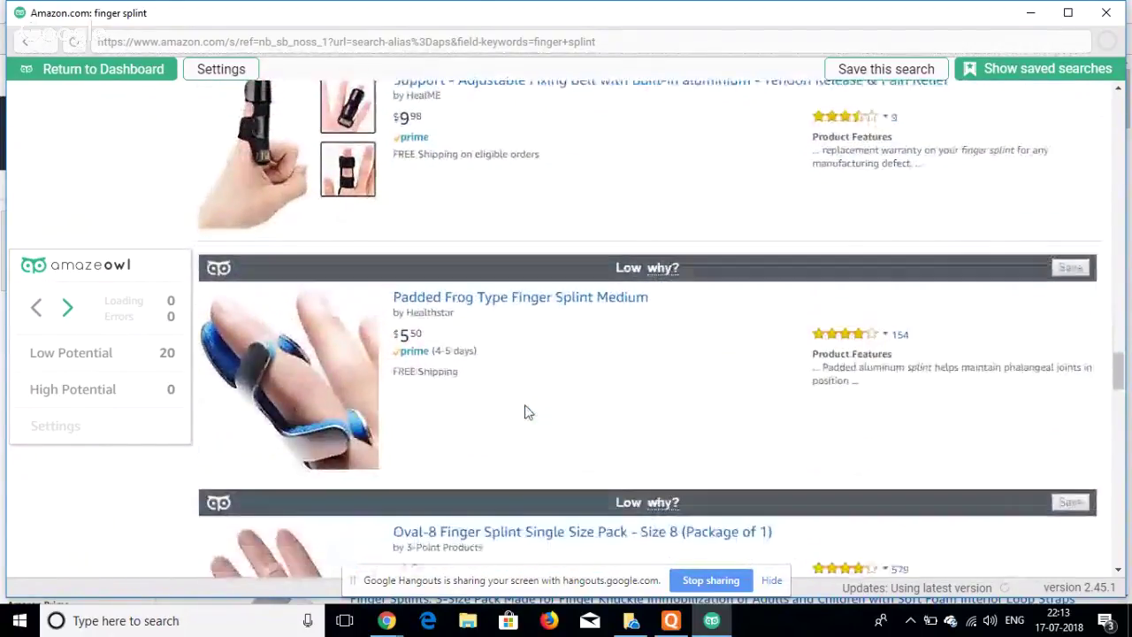
pyautogui.scroll(-4, 525, 412)
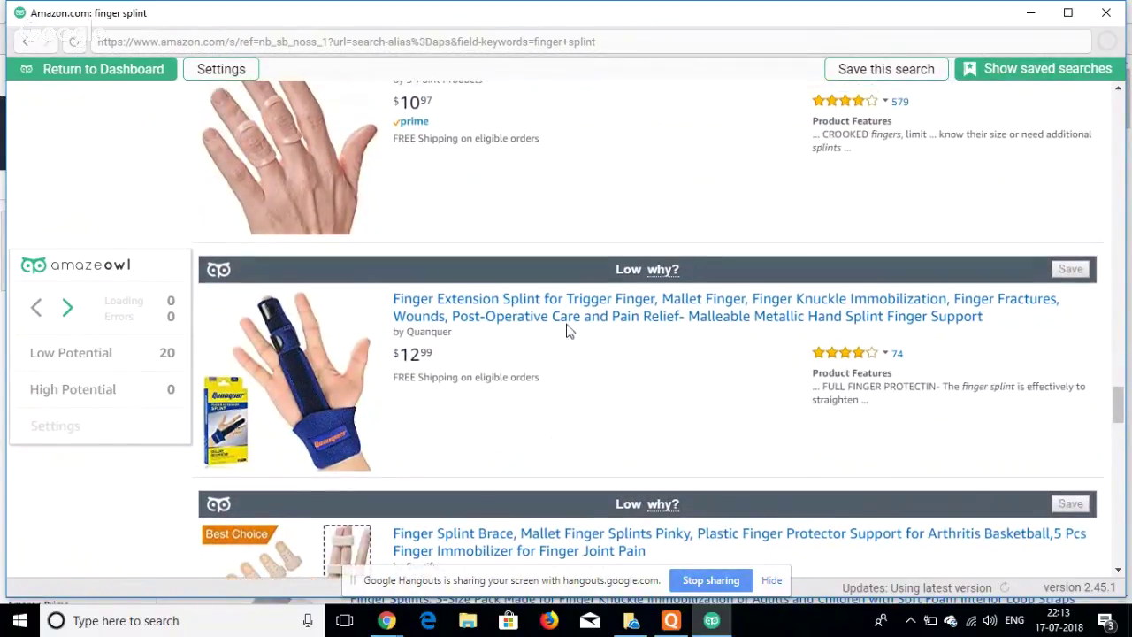
# - Compare the Quanquer finger extension splint with the neighbouring Sumifun and BodyMoves listings by design, price and reviews
pyautogui.moveTo(650, 294)
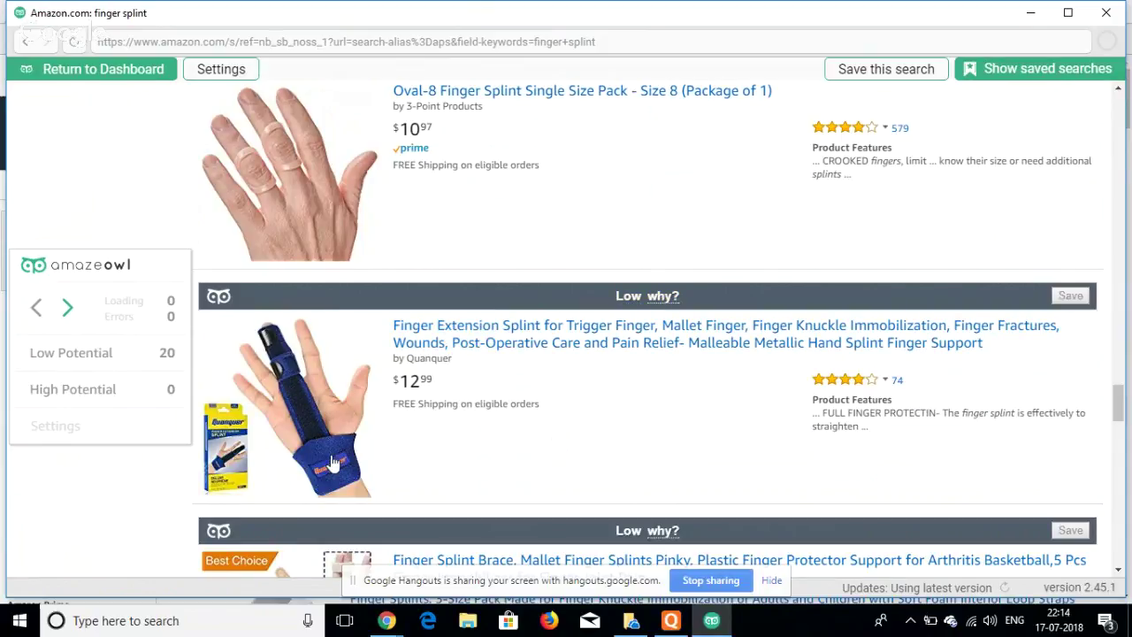
pyautogui.scroll(-1, 333, 463)
pyautogui.scroll(-3, 332, 462)
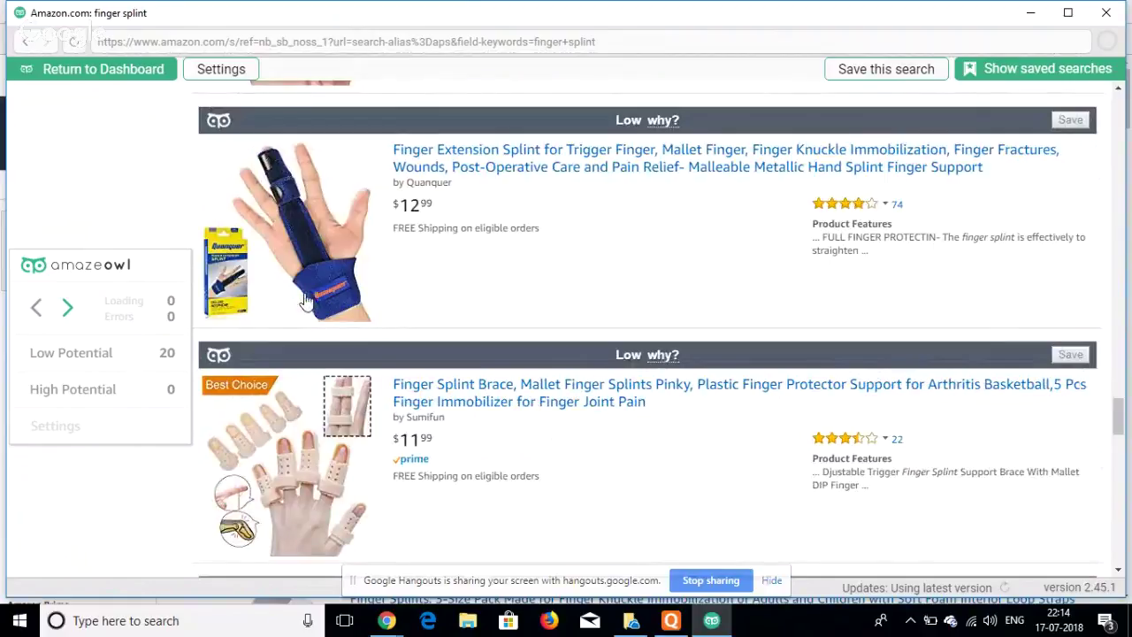
pyautogui.scroll(-3, 305, 301)
pyautogui.scroll(3, 305, 301)
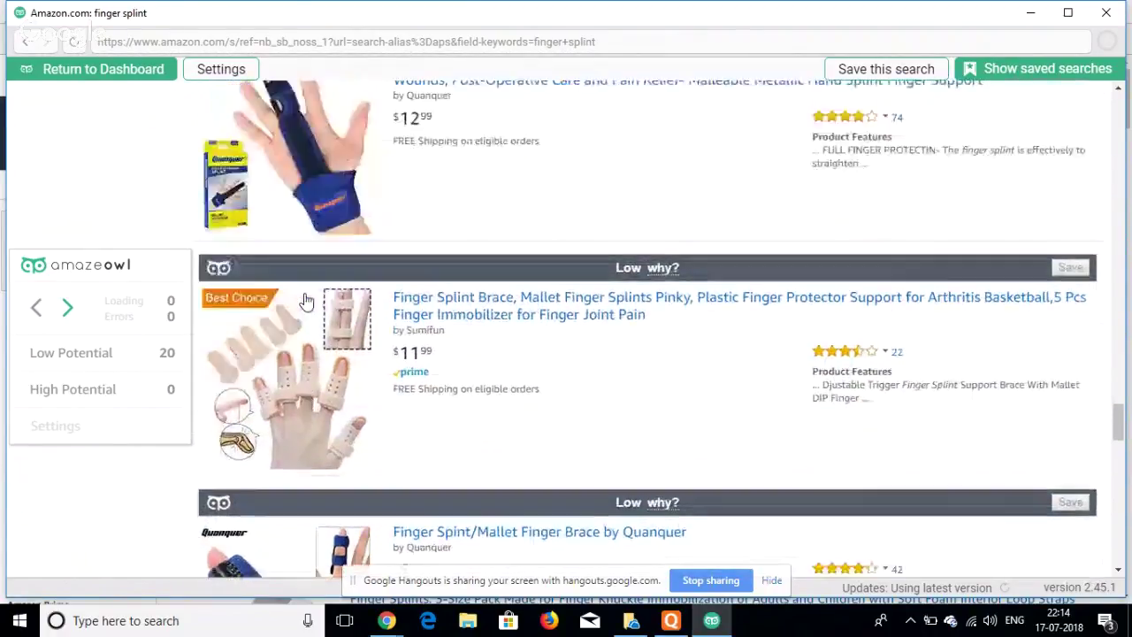
pyautogui.scroll(-5, 366, 295)
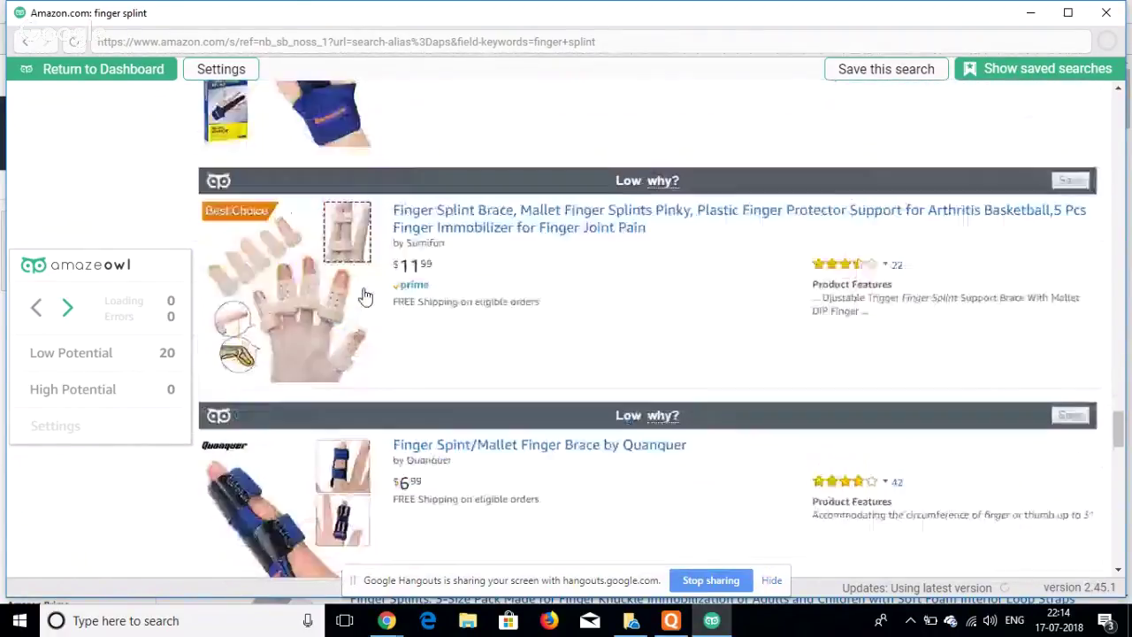
pyautogui.scroll(-3, 366, 296)
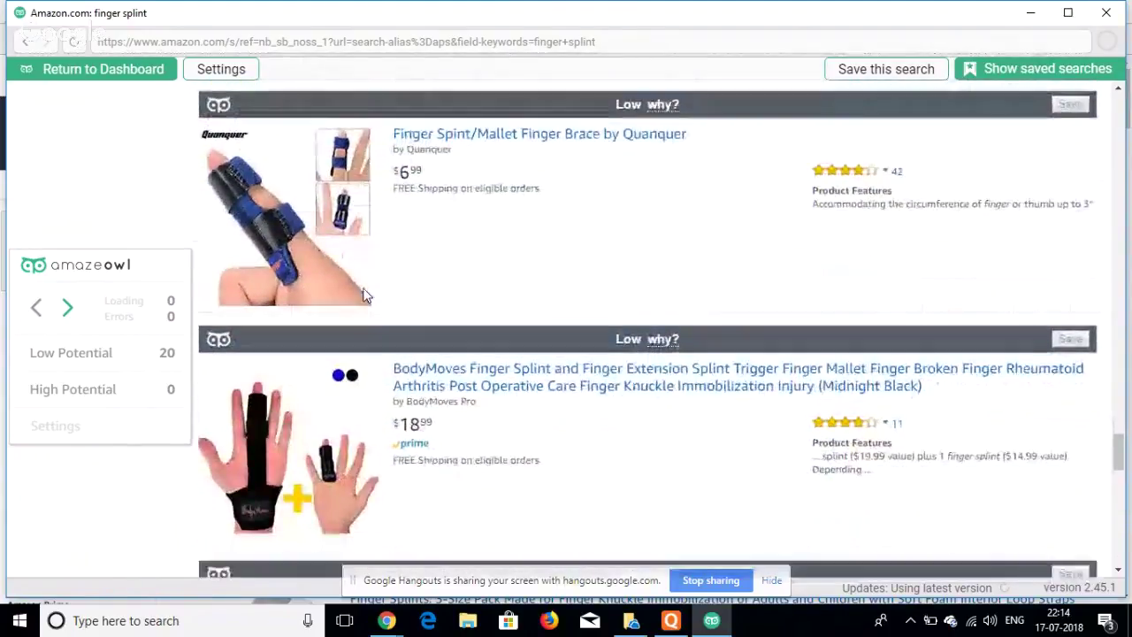
pyautogui.scroll(7, 425, 256)
pyautogui.scroll(3, 469, 220)
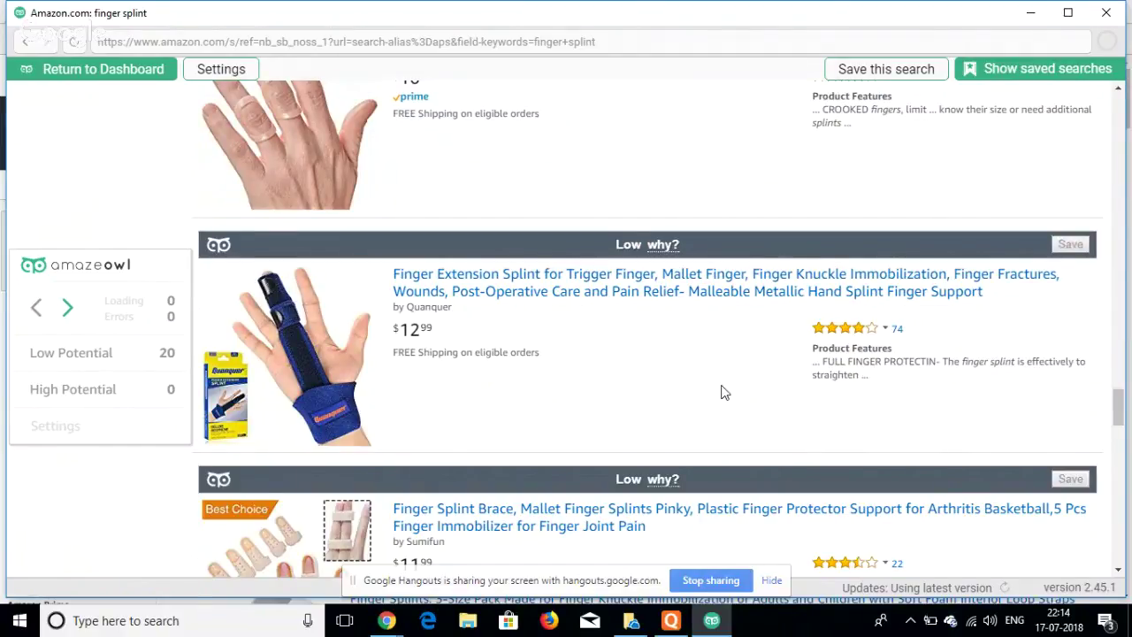
# - Look back over the whole finger splint results list, rechecking the potential rating of each product
pyautogui.scroll(-2, 721, 392)
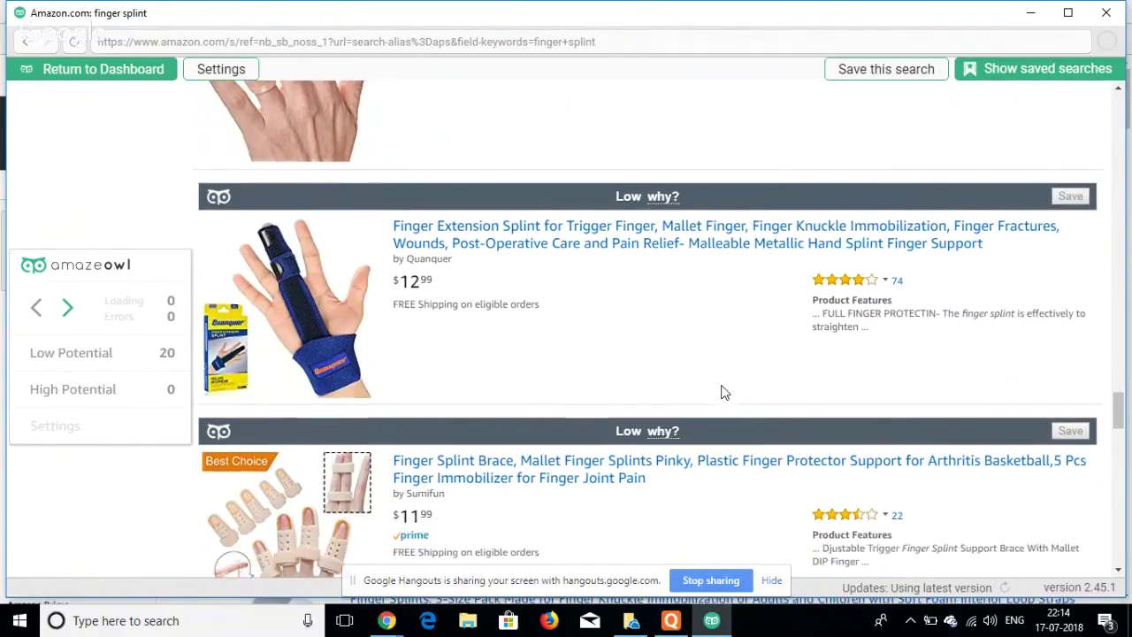
pyautogui.scroll(2, 720, 392)
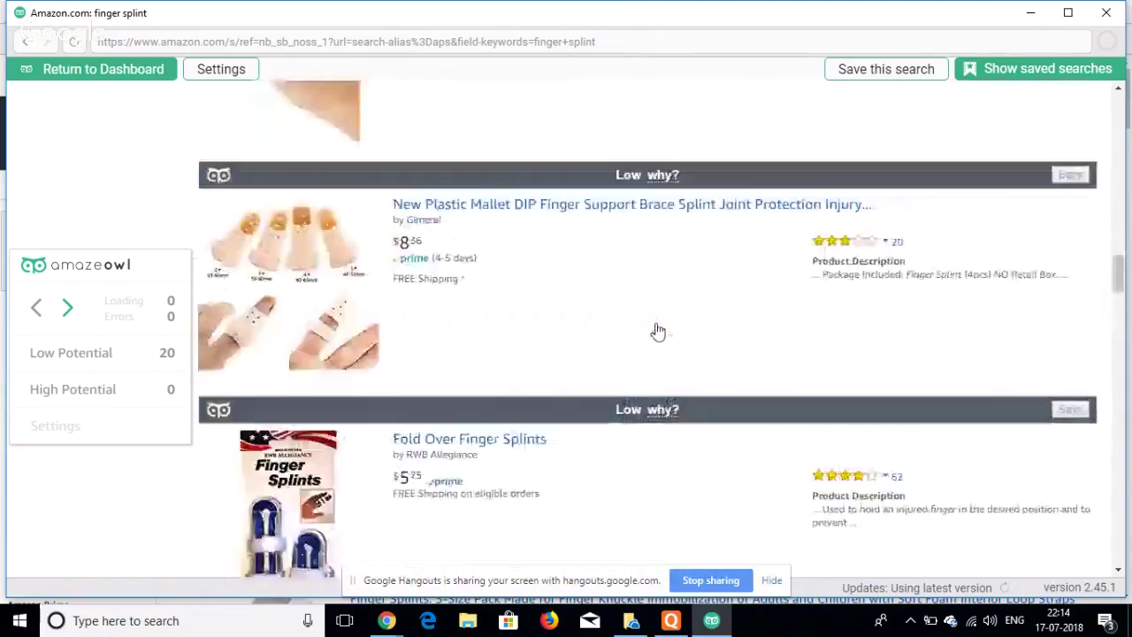
pyautogui.scroll(-10, 656, 329)
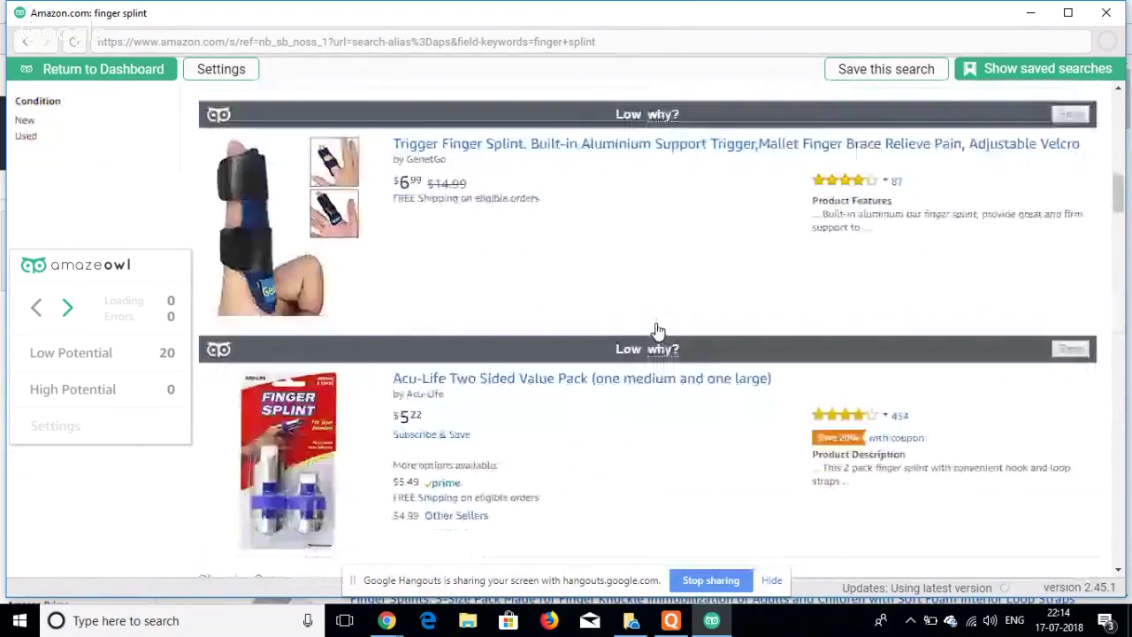
pyautogui.scroll(-4, 658, 331)
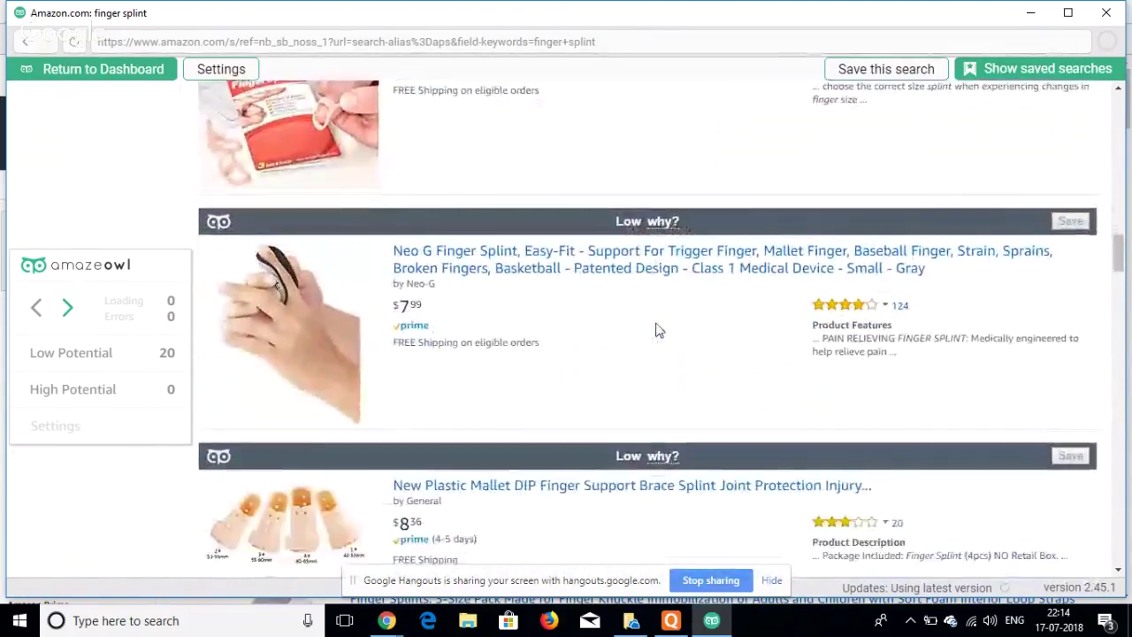
pyautogui.scroll(1, 656, 322)
pyautogui.scroll(-10, 652, 398)
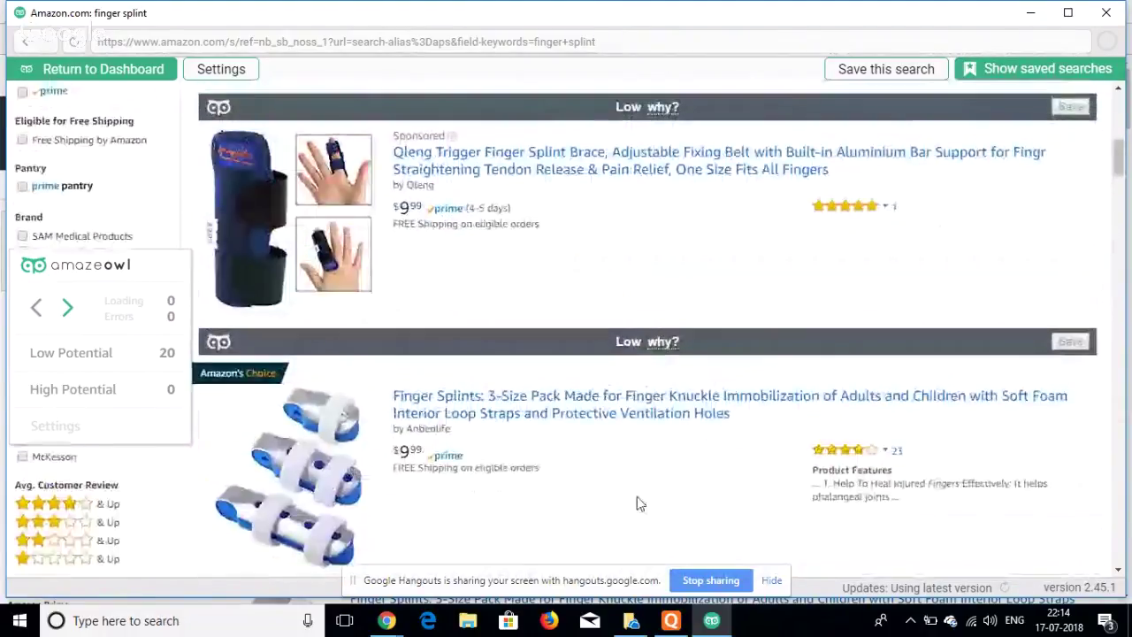
pyautogui.scroll(15, 648, 480)
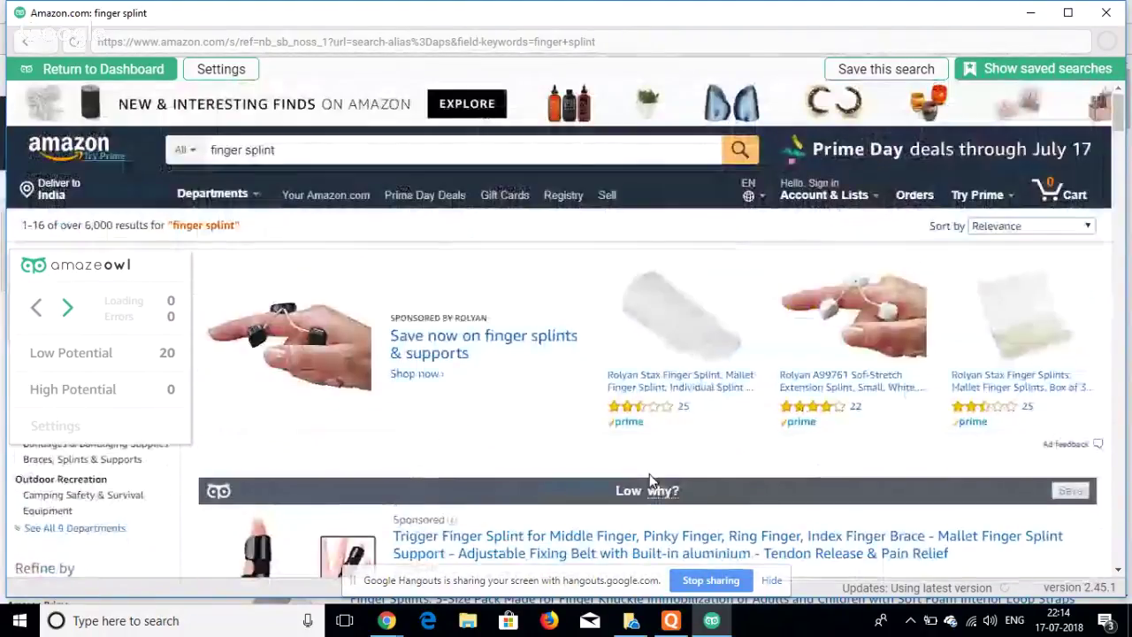
pyautogui.scroll(-1, 648, 480)
pyautogui.scroll(-5, 648, 480)
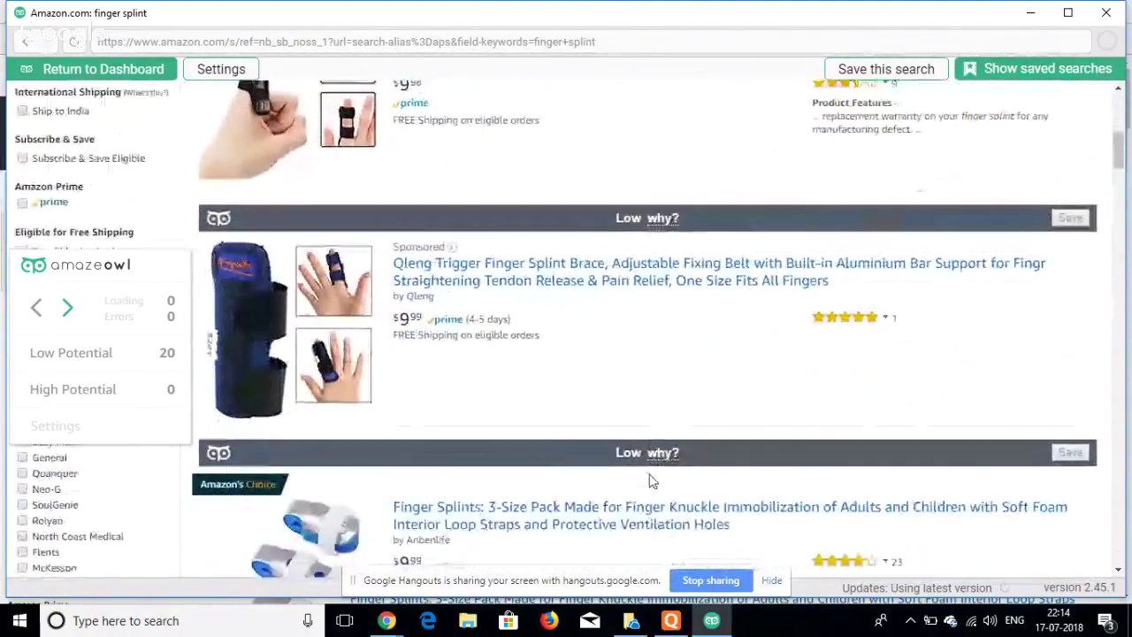
pyautogui.scroll(-3, 649, 477)
pyautogui.hotkey('ctrl', 'a')
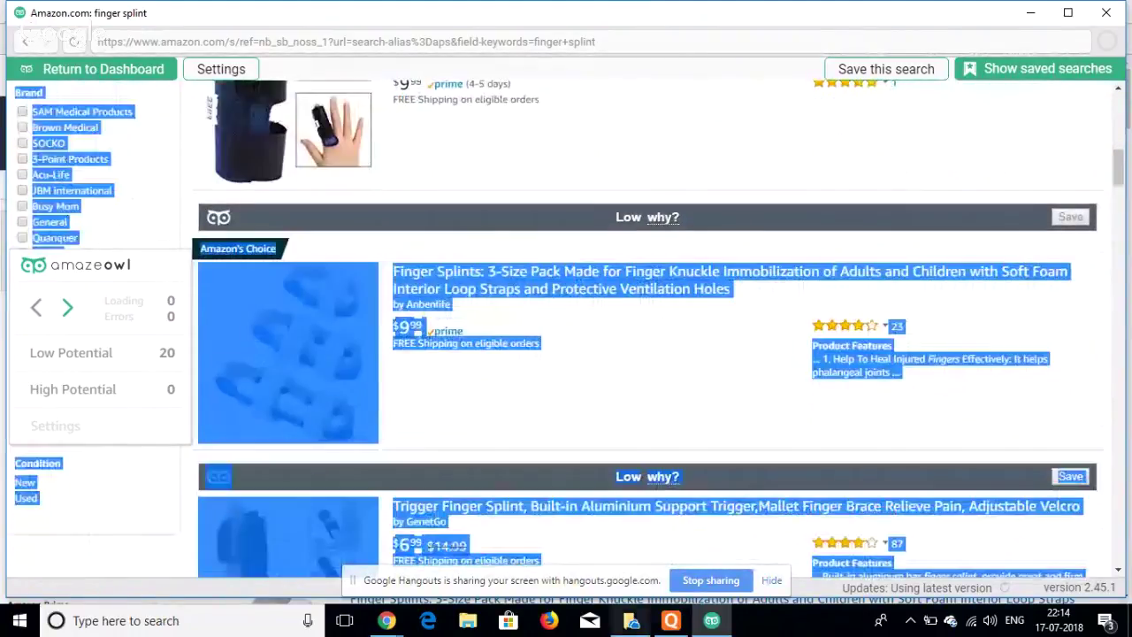
pyautogui.click(667, 398)
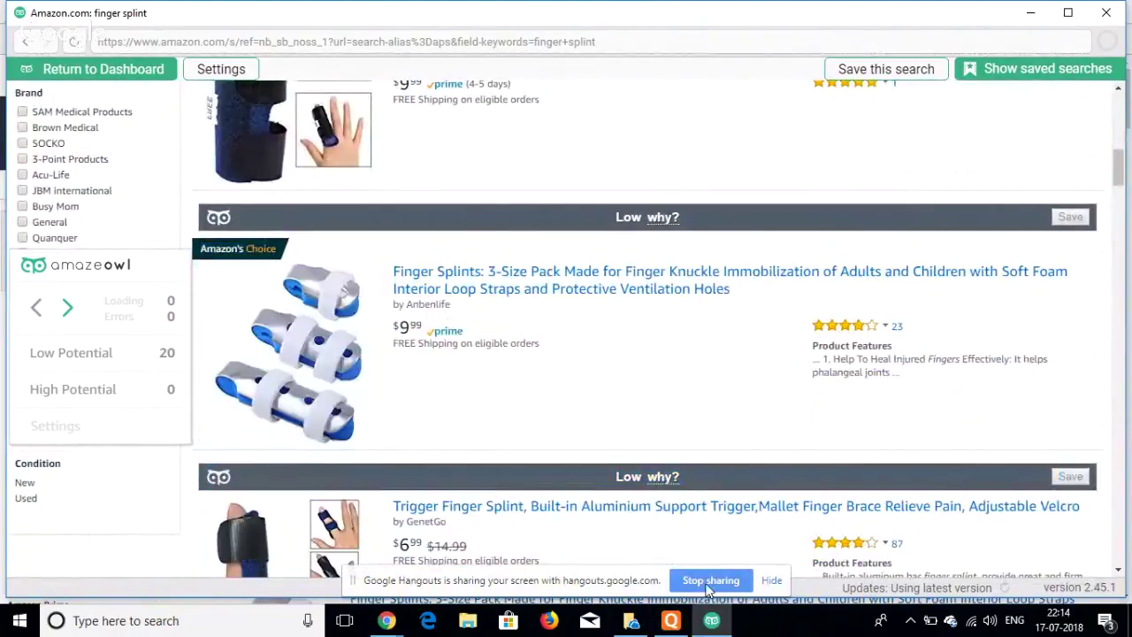
pyautogui.click(712, 622)
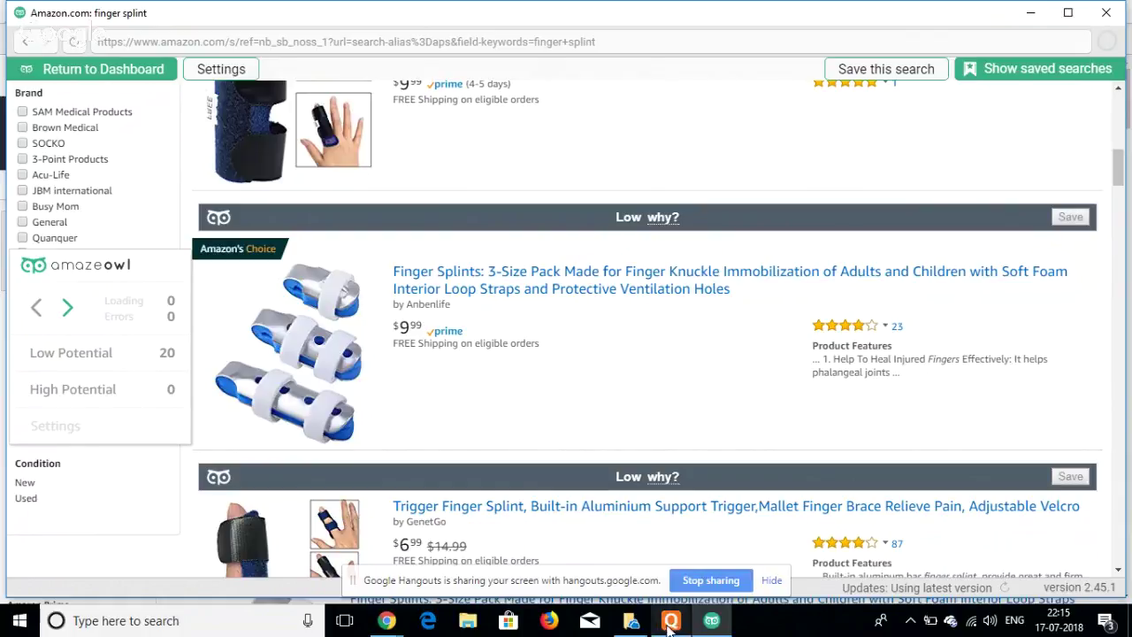
pyautogui.moveTo(687, 620)
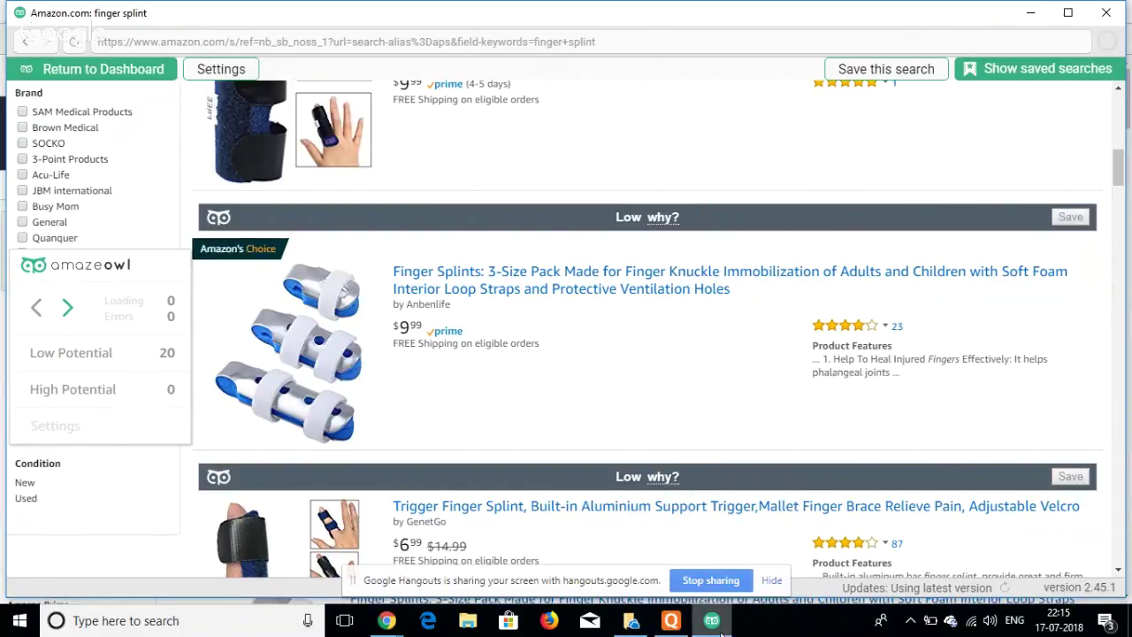
# - Review AmazeOwl's potential ratings, prices and reviews for the trigger finger splint, 3-size pack and Acu-Life listings again
pyautogui.click(711, 581)
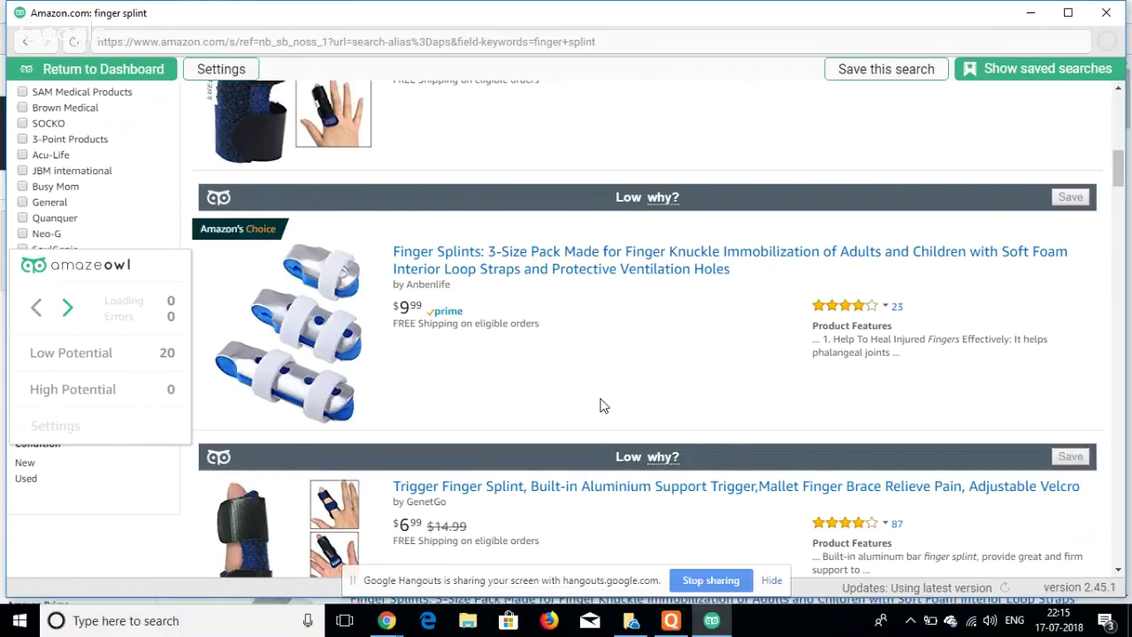
pyautogui.scroll(-1, 601, 404)
pyautogui.scroll(-7, 558, 351)
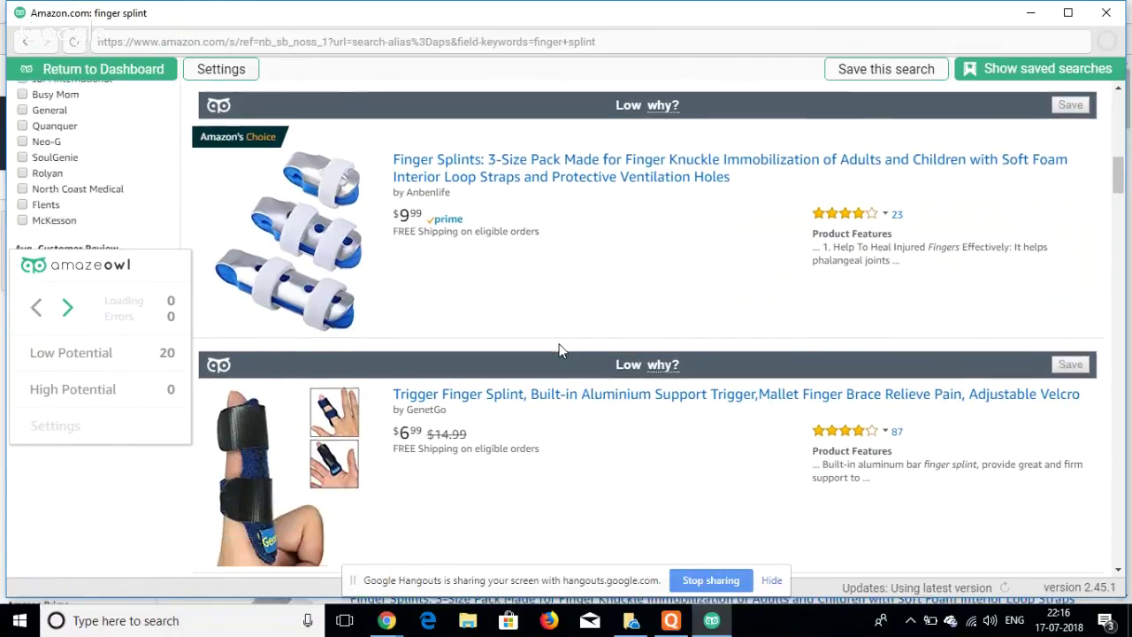
pyautogui.scroll(-1, 522, 410)
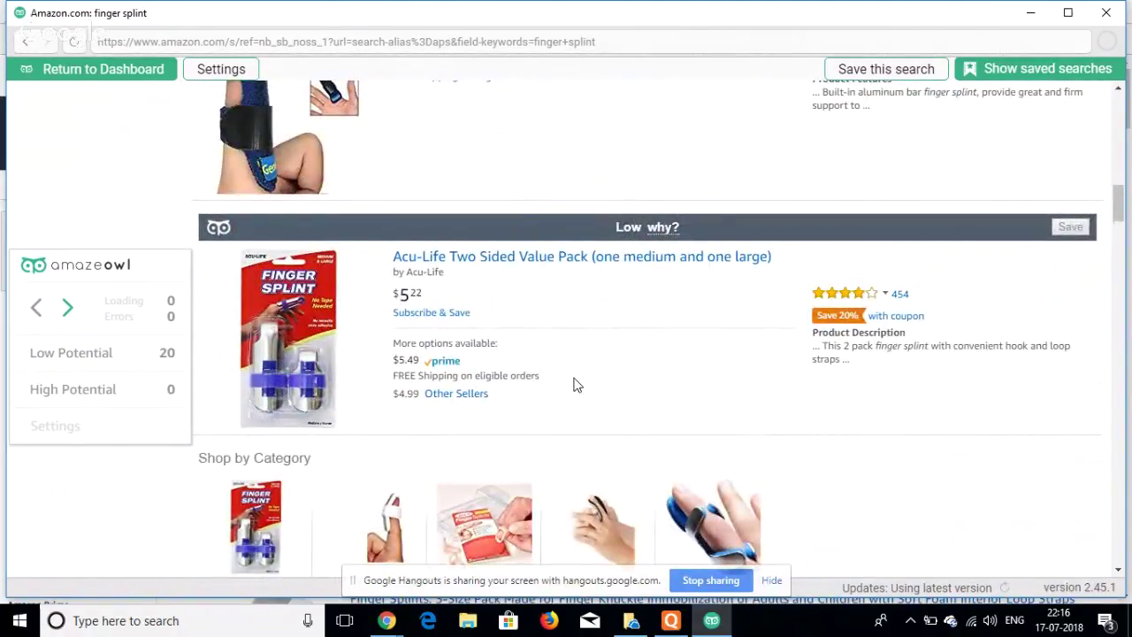
pyautogui.scroll(10, 575, 386)
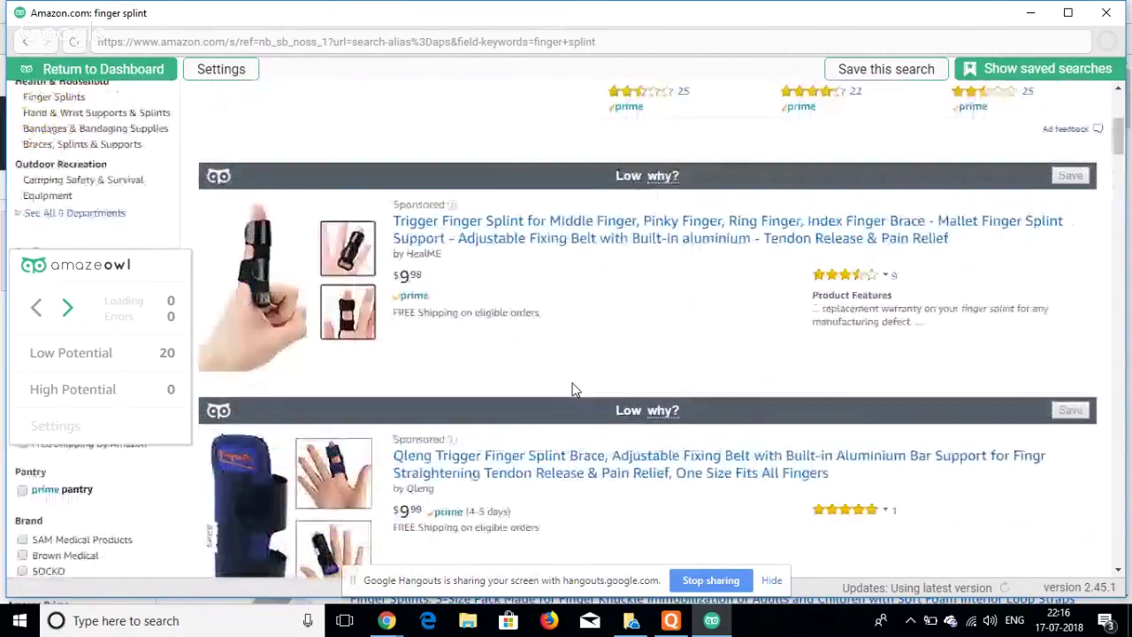
pyautogui.scroll(3, 575, 389)
pyautogui.scroll(-7, 575, 389)
pyautogui.scroll(10, 575, 389)
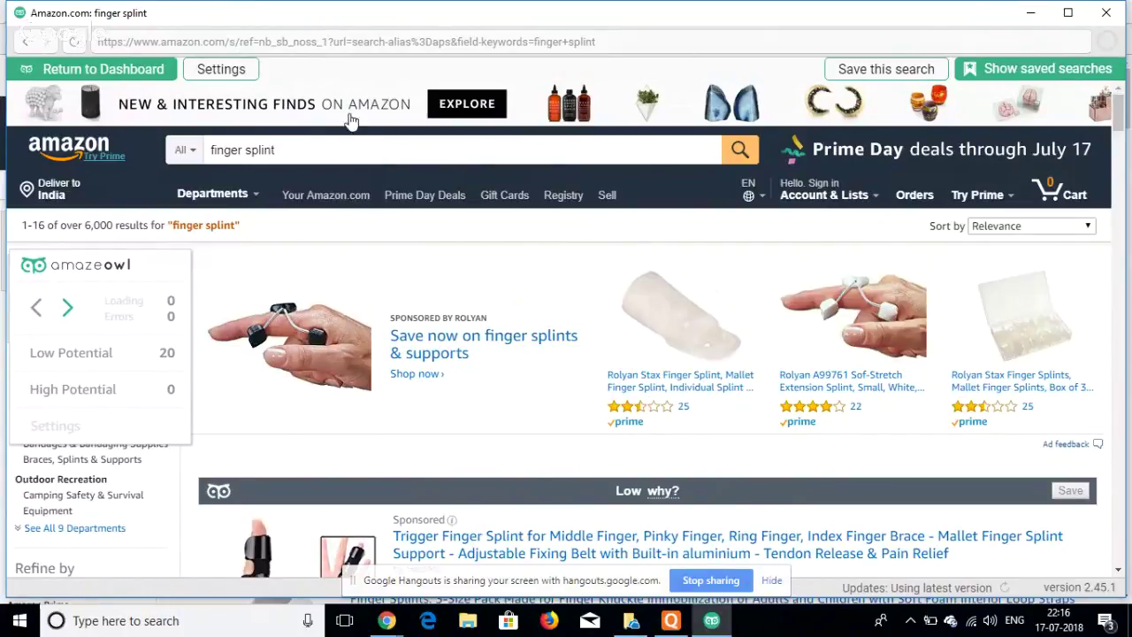
# - Save the Quanquer finger extension splint from the search results as a potential product
pyautogui.scroll(-3, 1042, 444)
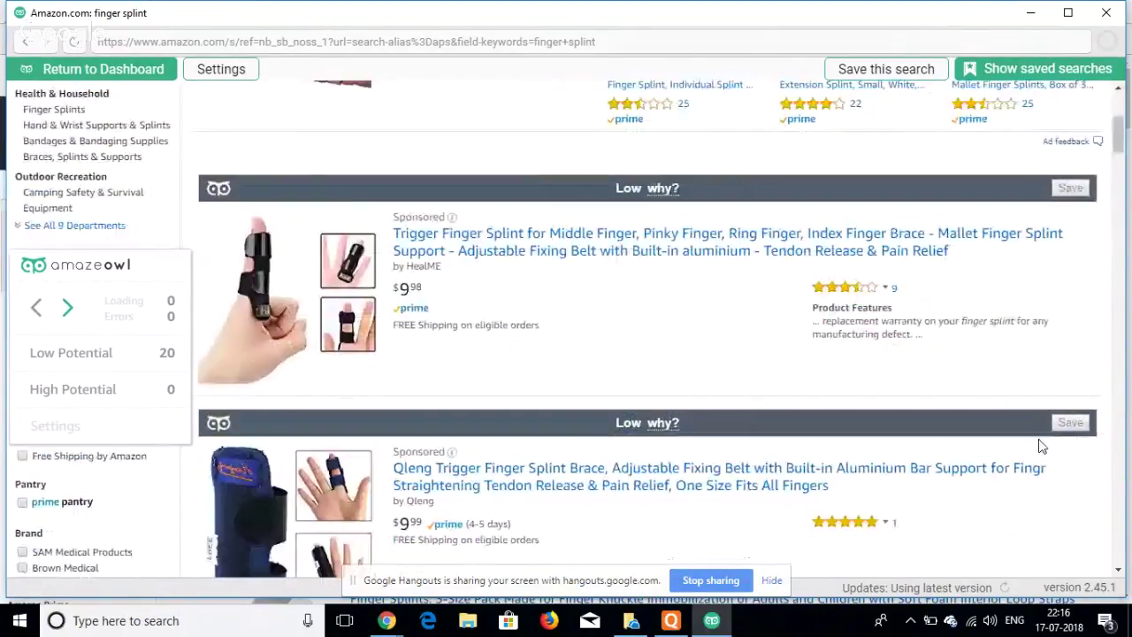
pyautogui.scroll(-6, 1042, 445)
pyautogui.scroll(1, 1042, 445)
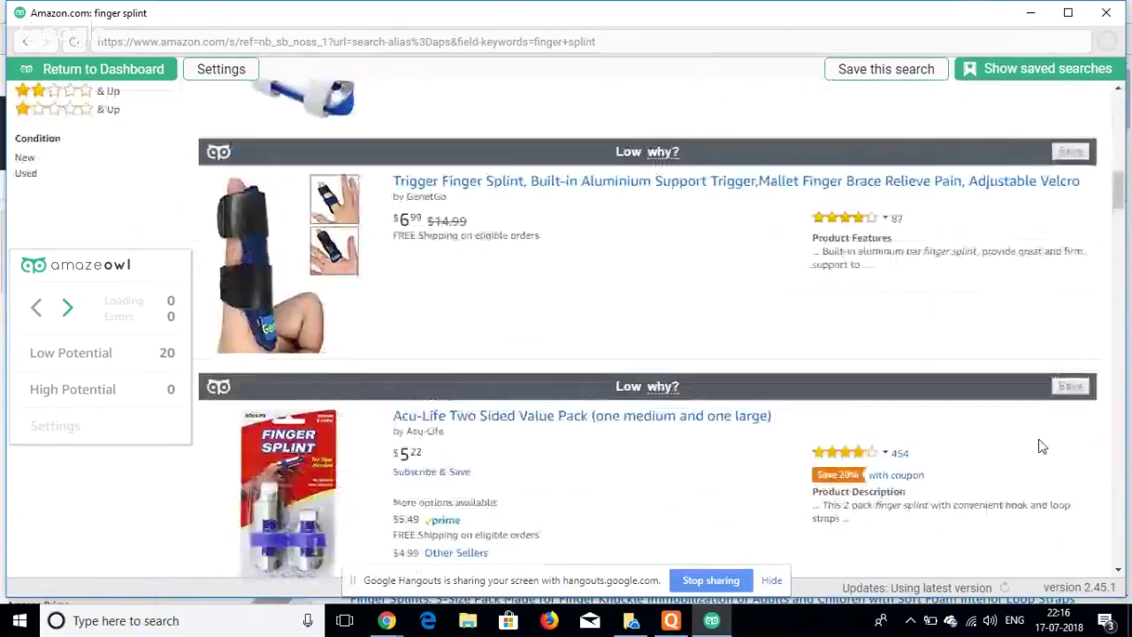
pyautogui.scroll(-4, 1042, 446)
pyautogui.scroll(7, 1042, 446)
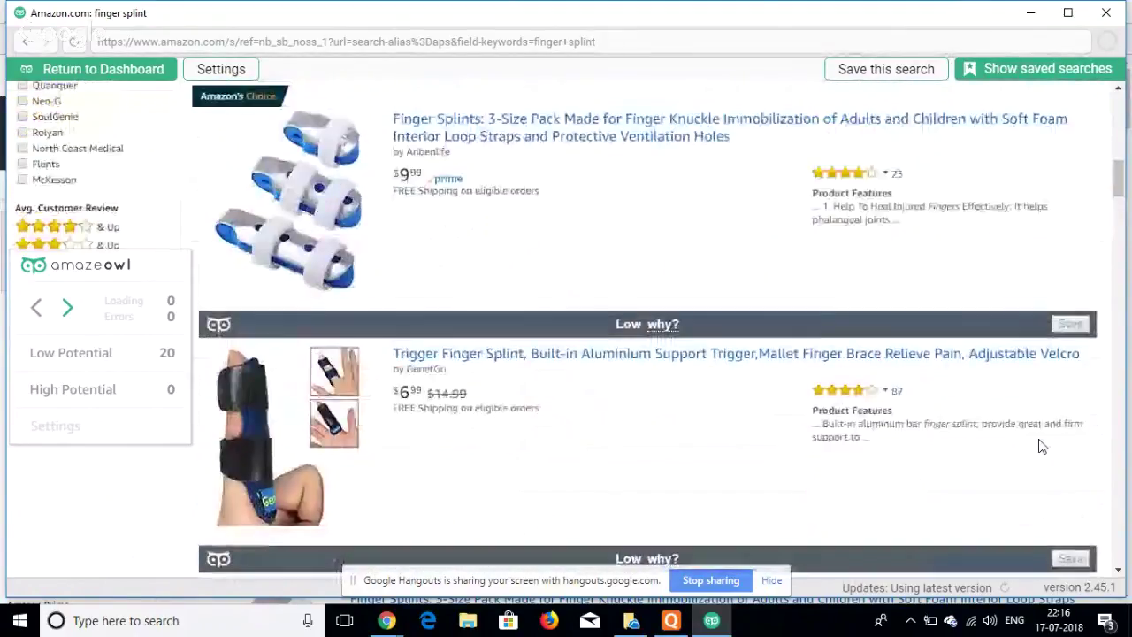
pyautogui.scroll(-5, 1015, 451)
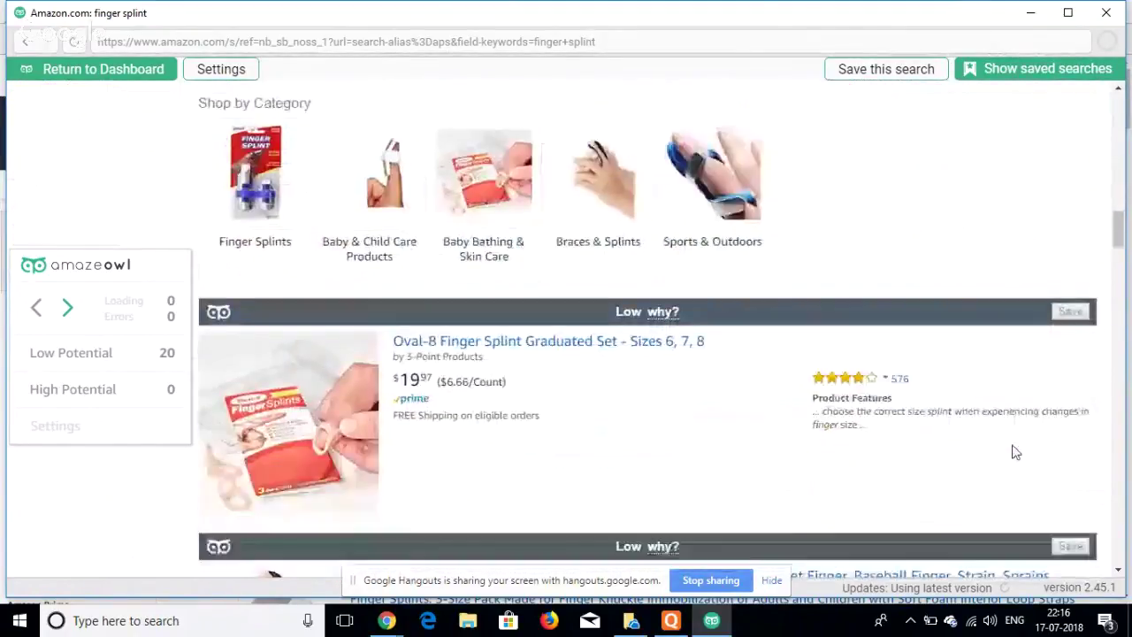
pyautogui.scroll(-10, 1015, 451)
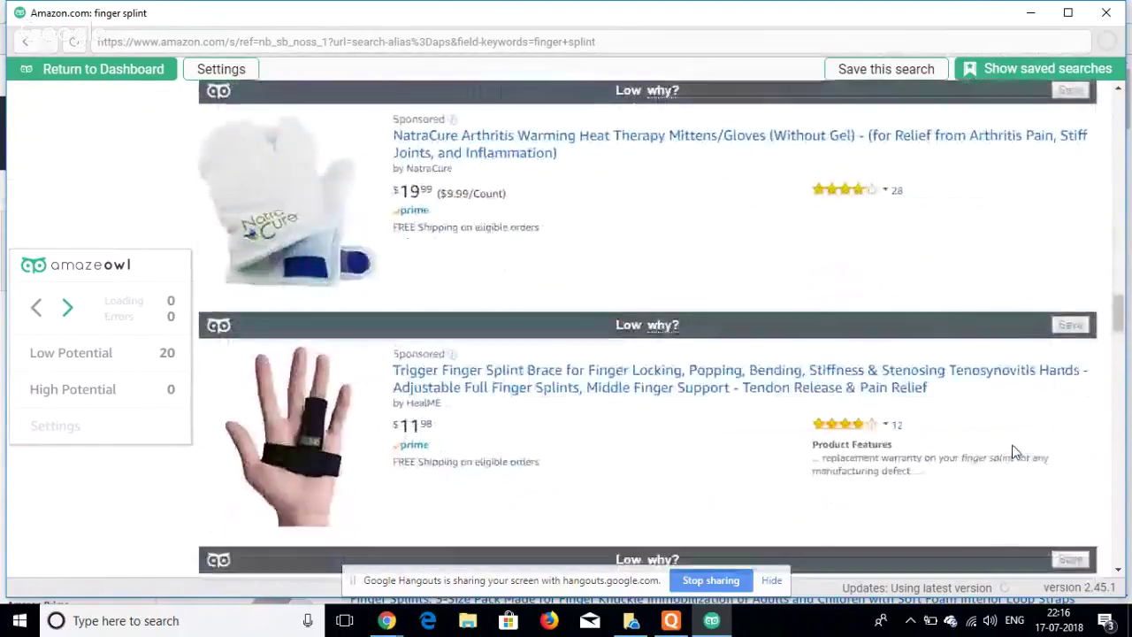
pyautogui.scroll(-10, 1015, 452)
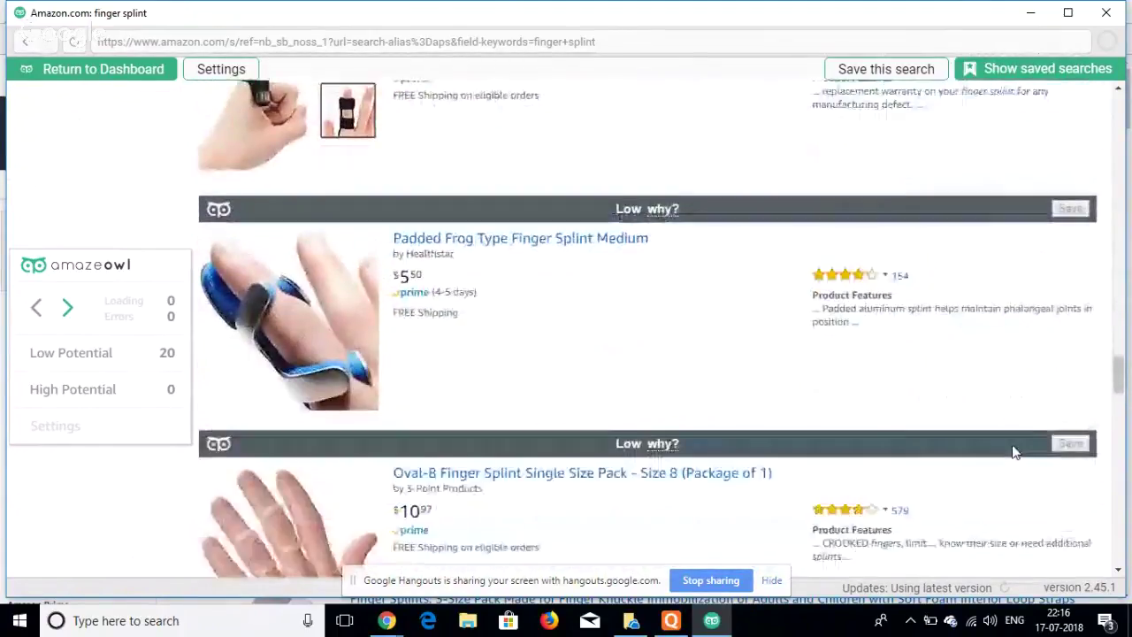
pyautogui.scroll(-5, 846, 417)
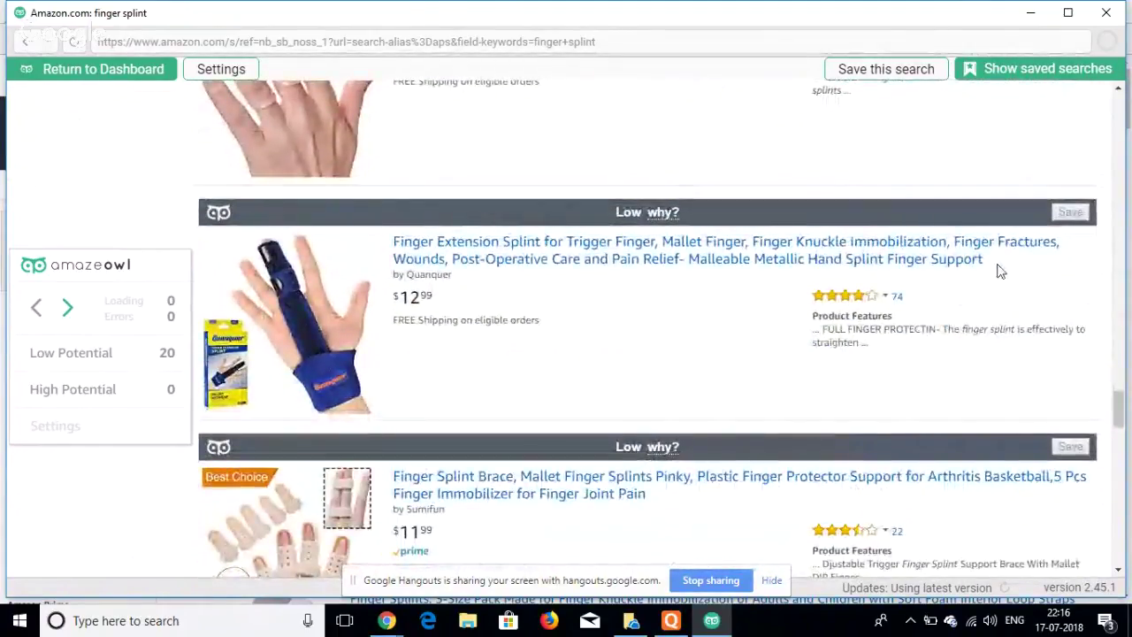
pyautogui.click(1070, 212)
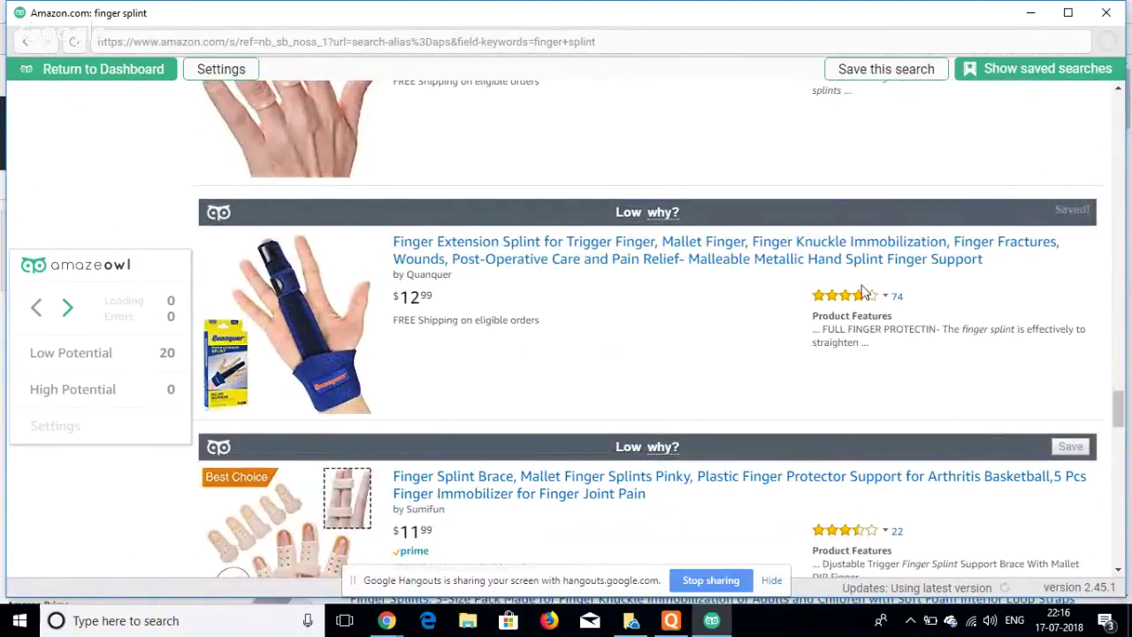
pyautogui.moveTo(826, 306)
# - Start tracking the saved Quanquer finger extension splint from the potential products, using "finger splint" as its main search term
pyautogui.click(88, 69)
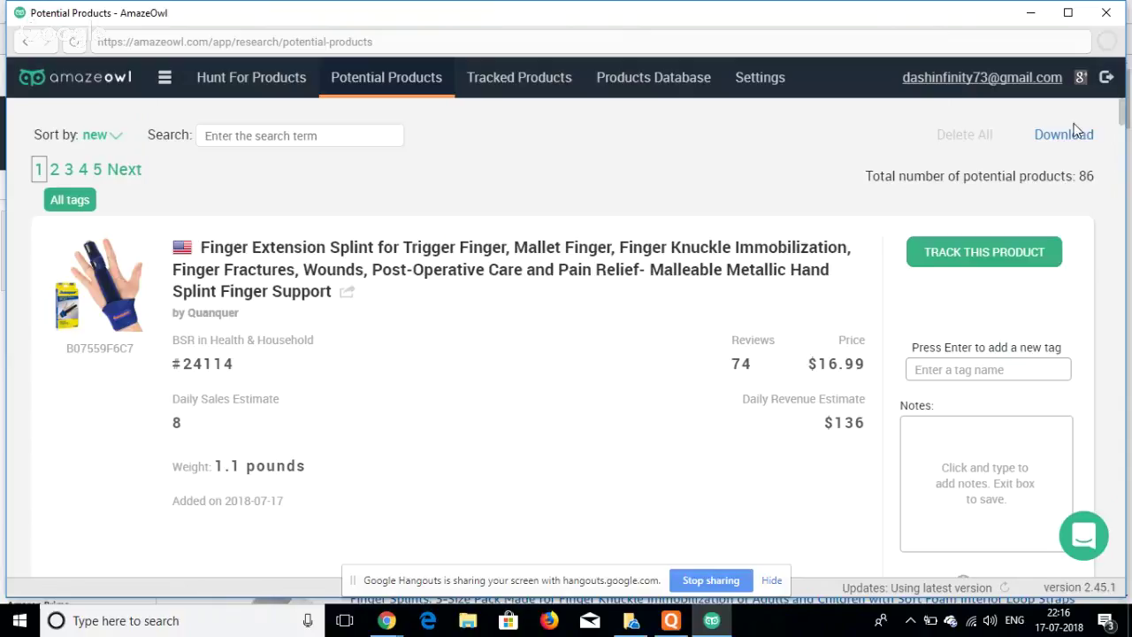
pyautogui.click(951, 255)
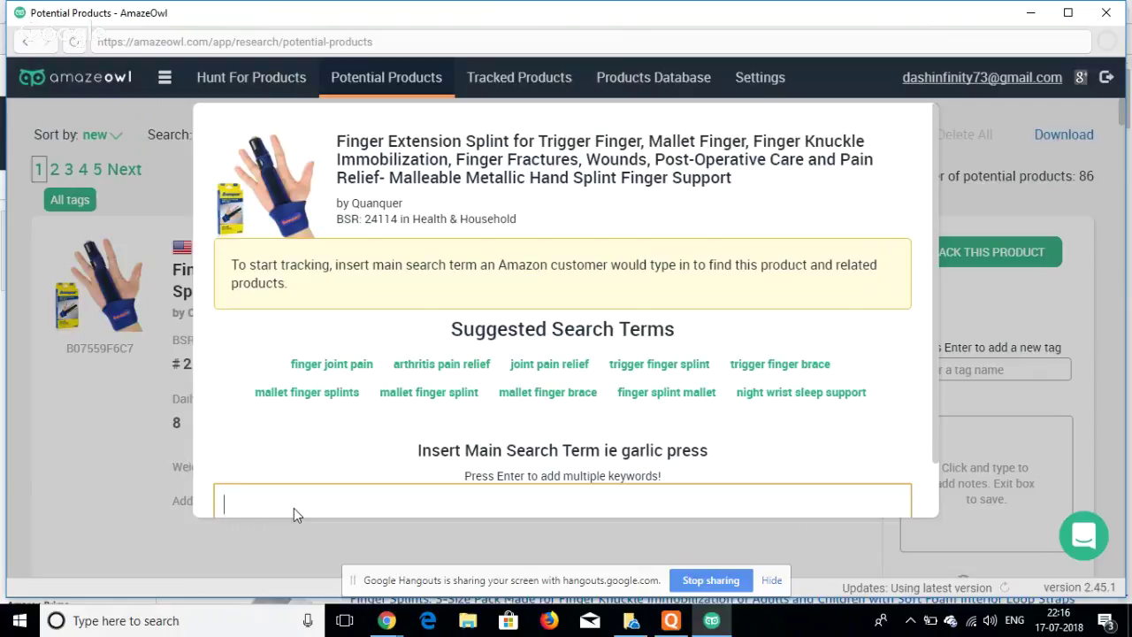
pyautogui.write('finger')
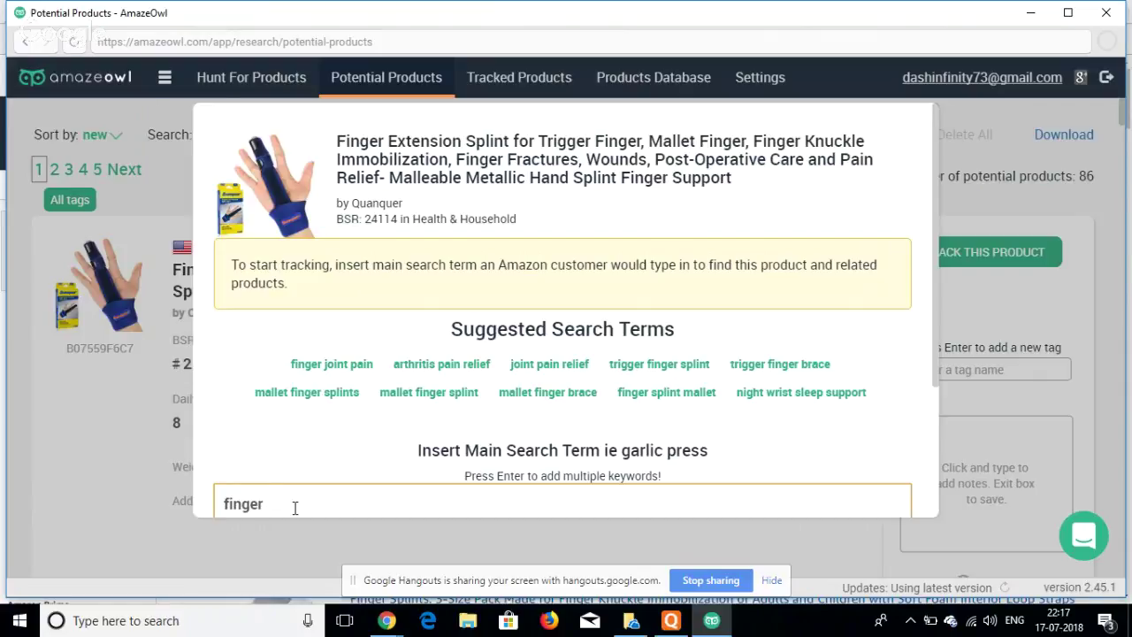
pyautogui.write('splint')
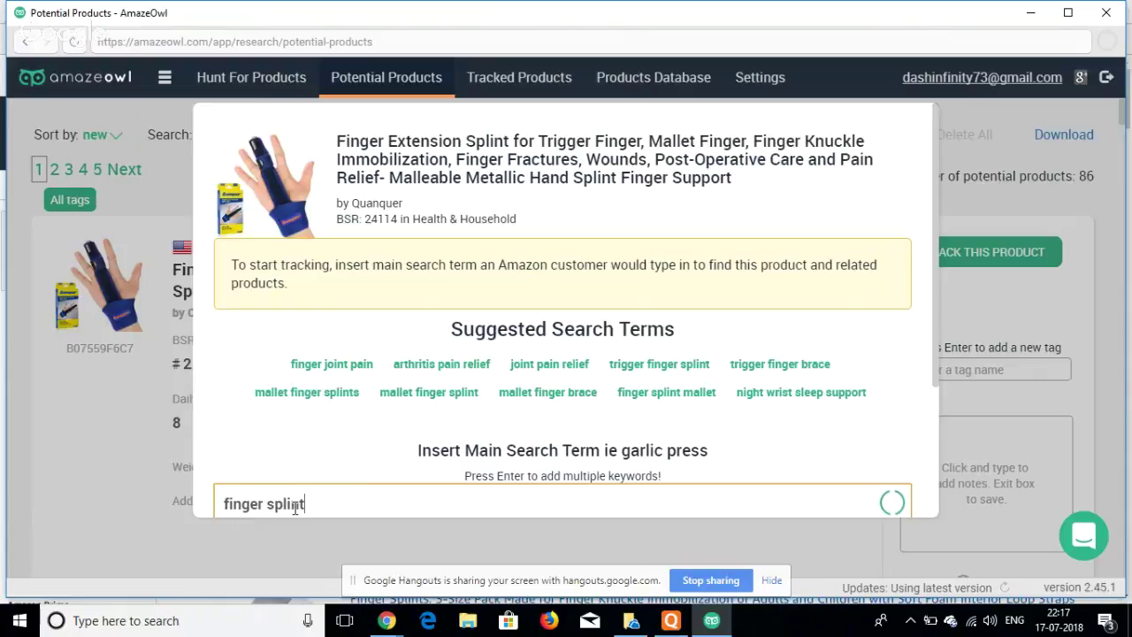
pyautogui.scroll(-2, 368, 449)
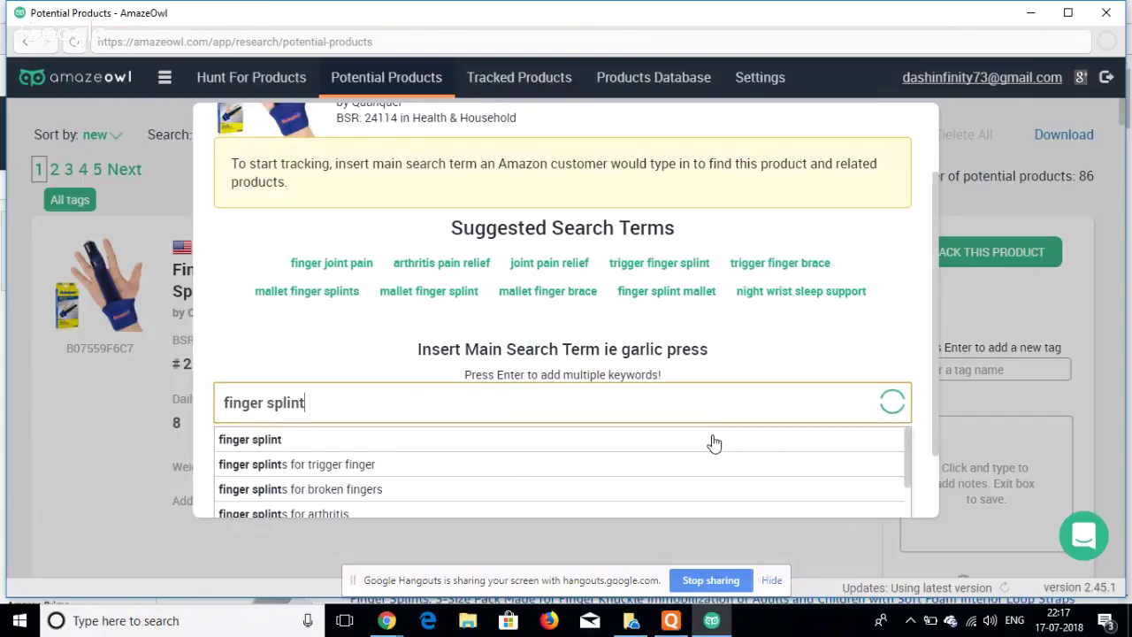
pyautogui.scroll(-3, 866, 444)
pyautogui.scroll(-2, 920, 437)
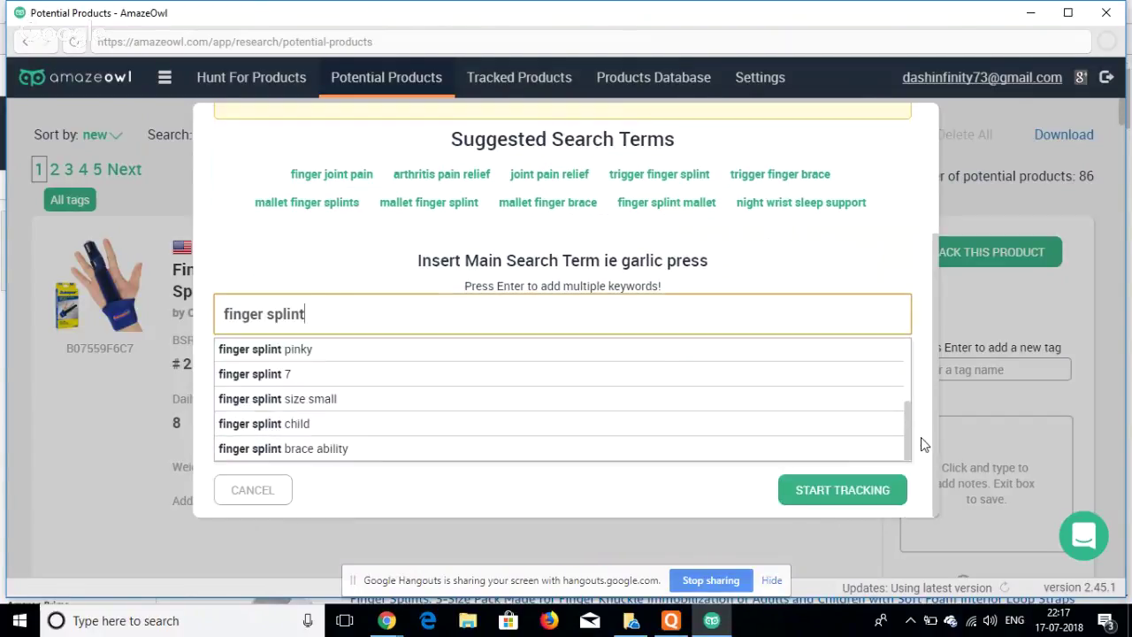
pyautogui.click(829, 489)
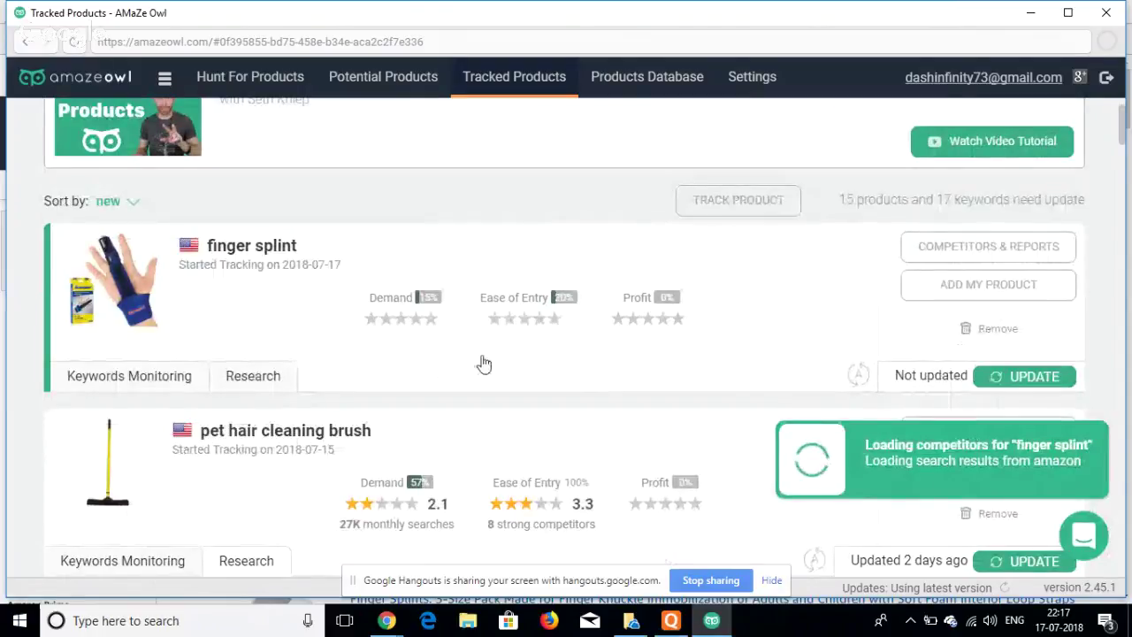
# - Show the research data of the newly tracked finger splint product
pyautogui.click(265, 386)
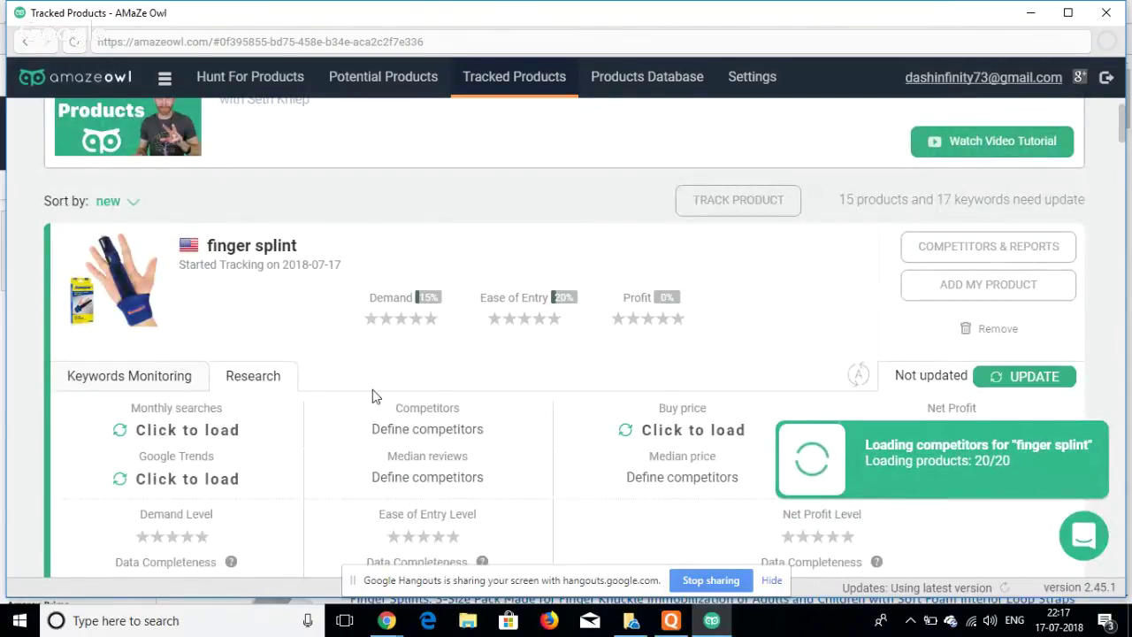
pyautogui.scroll(-1, 372, 389)
pyautogui.scroll(1, 372, 389)
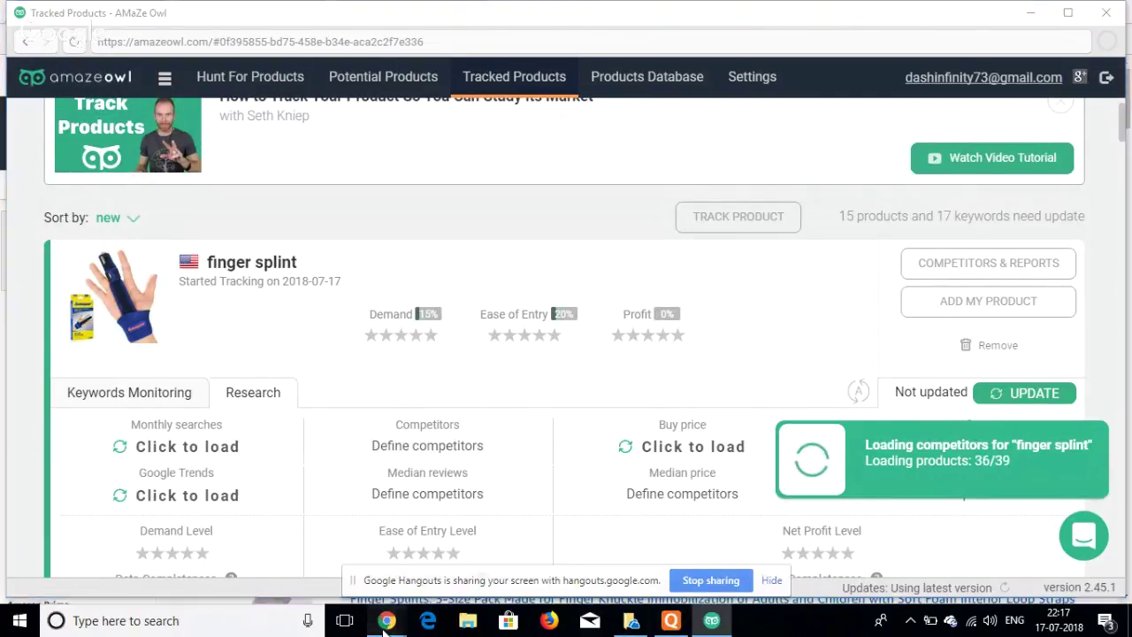
# - Switch to Chrome and set the Google Trends time range for finger splint to 2004 - present
pyautogui.moveTo(387, 619)
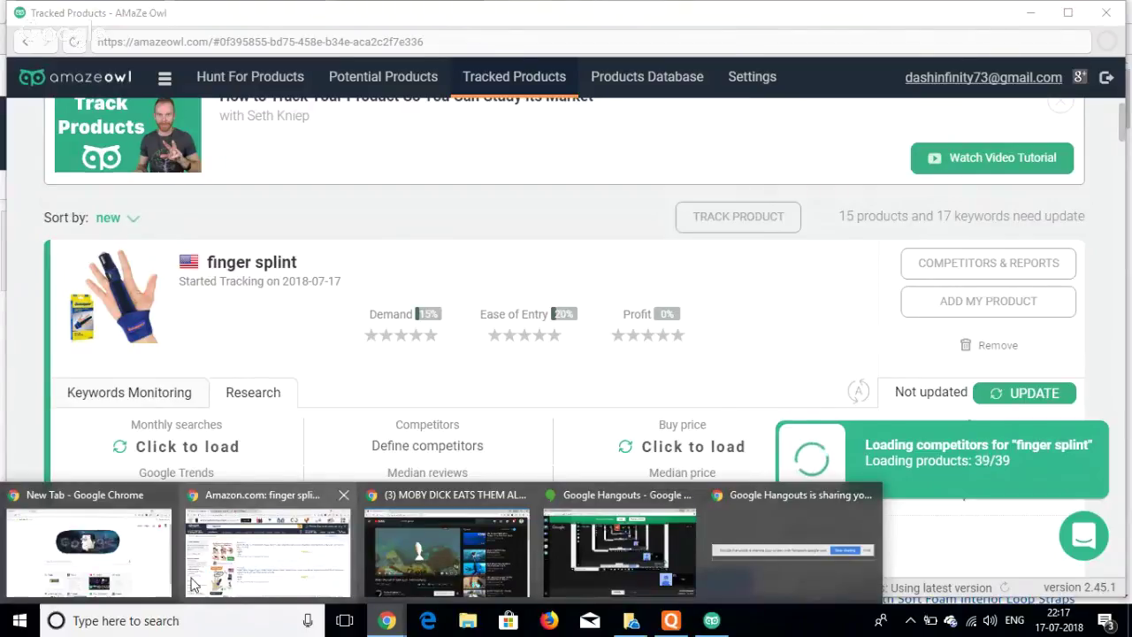
pyautogui.moveTo(283, 562)
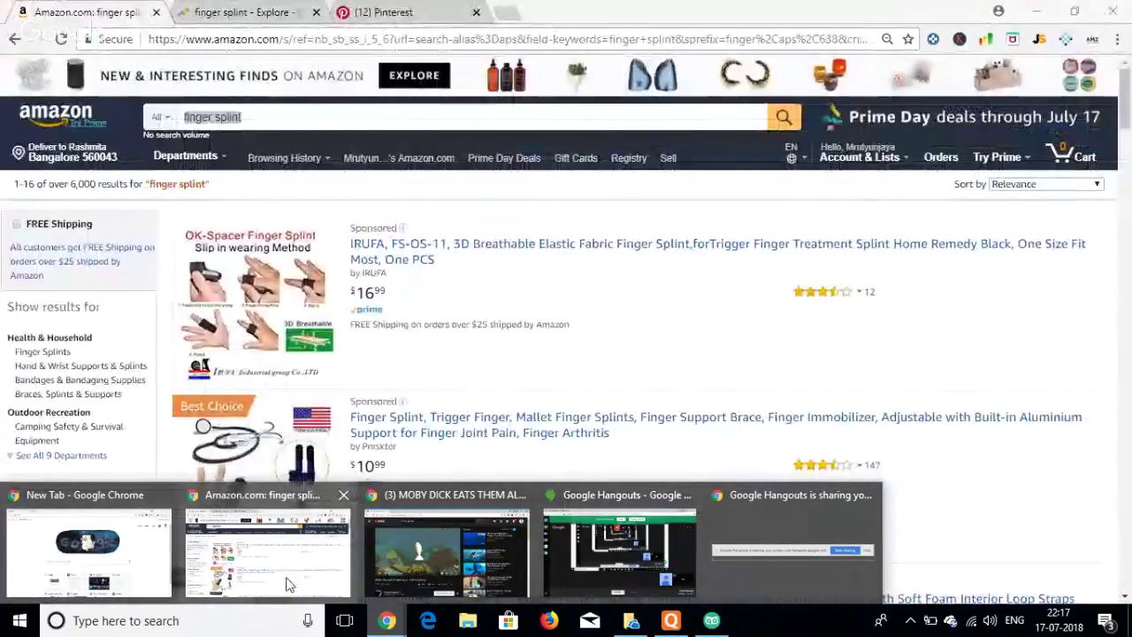
pyautogui.moveTo(626, 608)
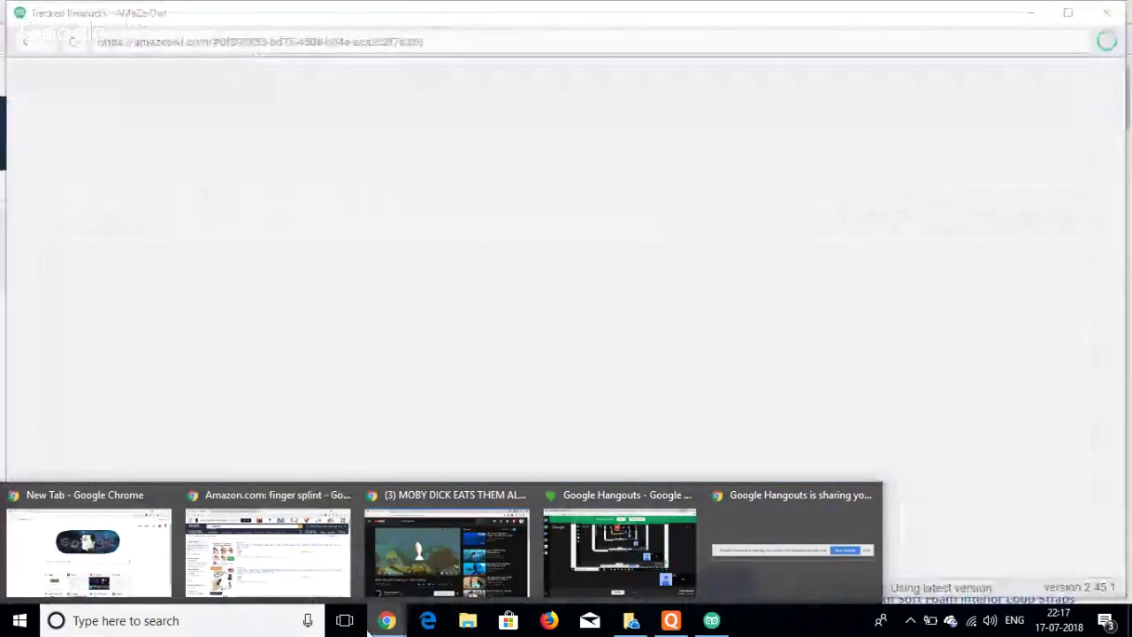
pyautogui.hotkey('alt', 'Tab')
pyautogui.hotkey('alt', 'Tab')
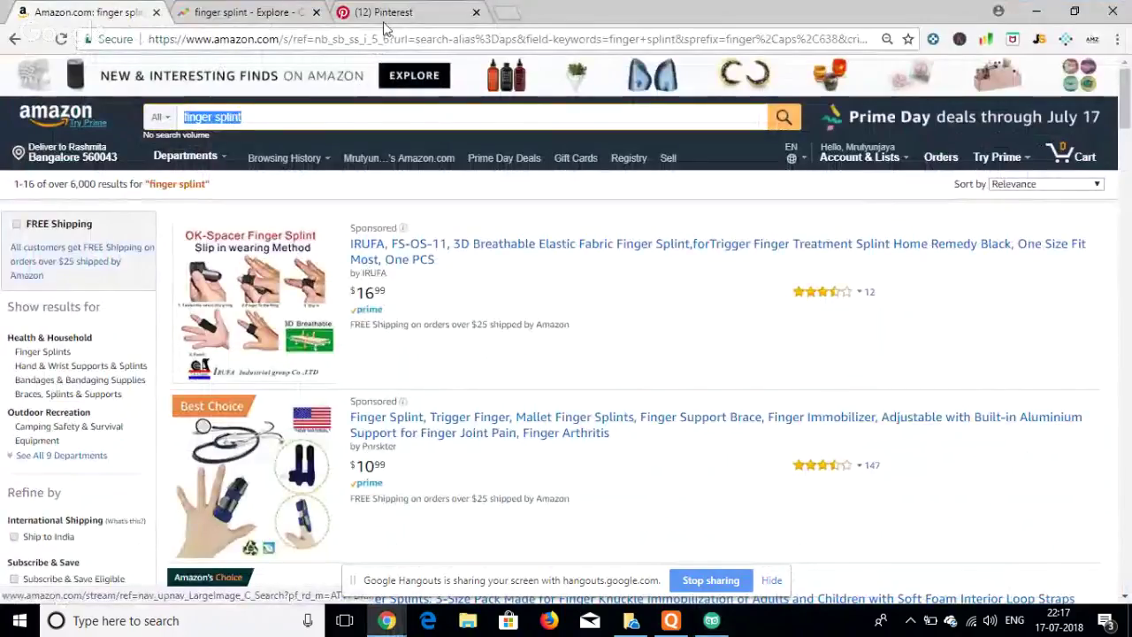
pyautogui.click(281, 13)
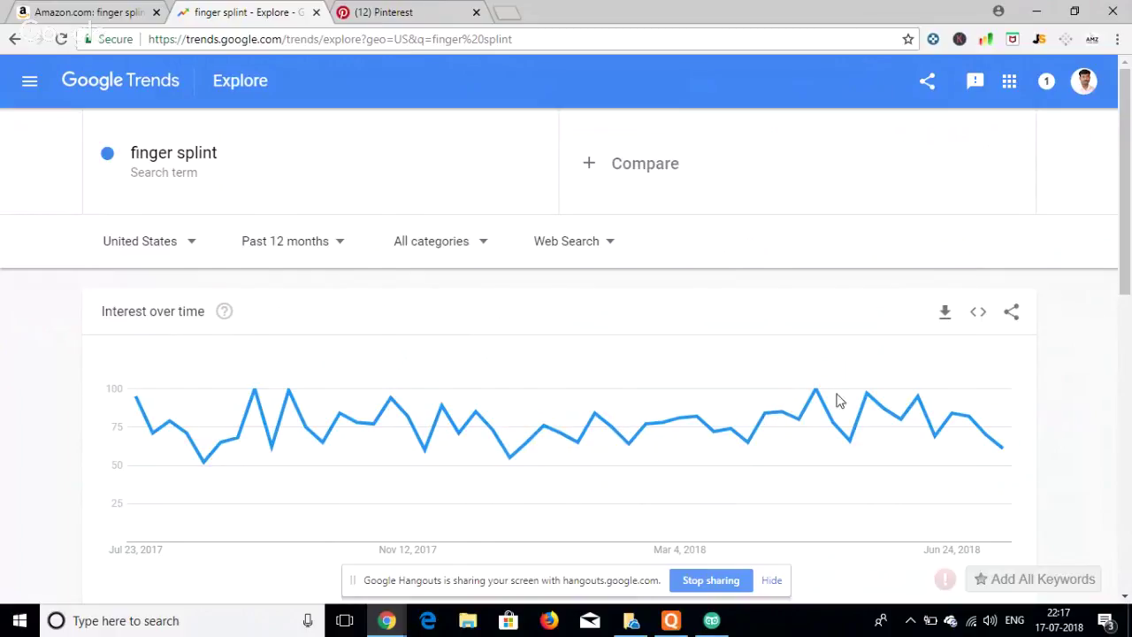
pyautogui.click(307, 249)
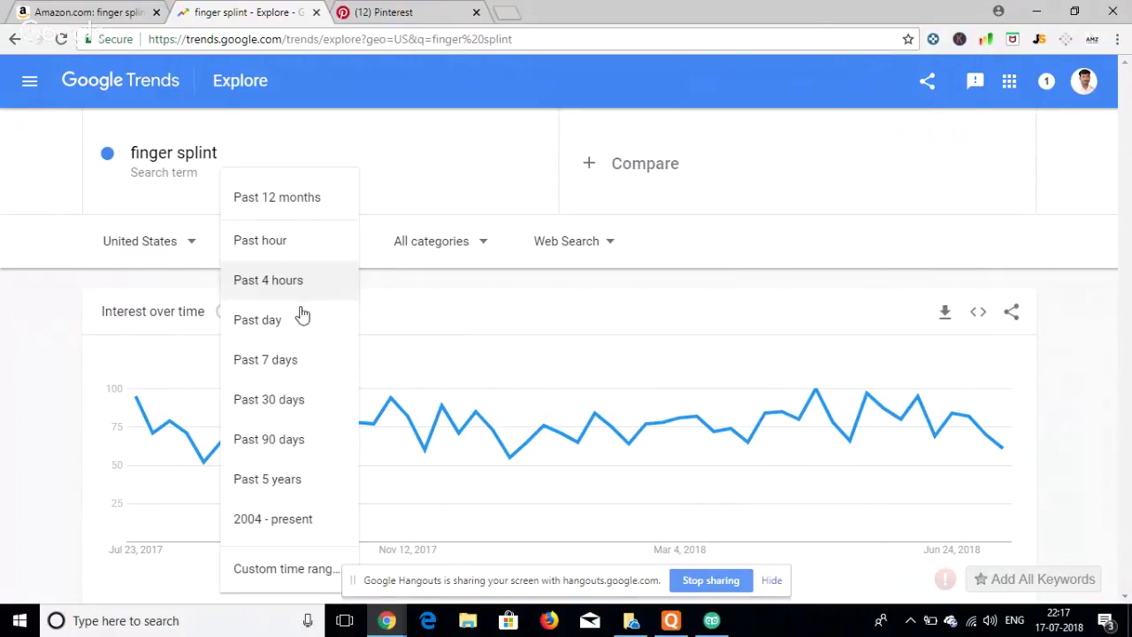
pyautogui.click(278, 477)
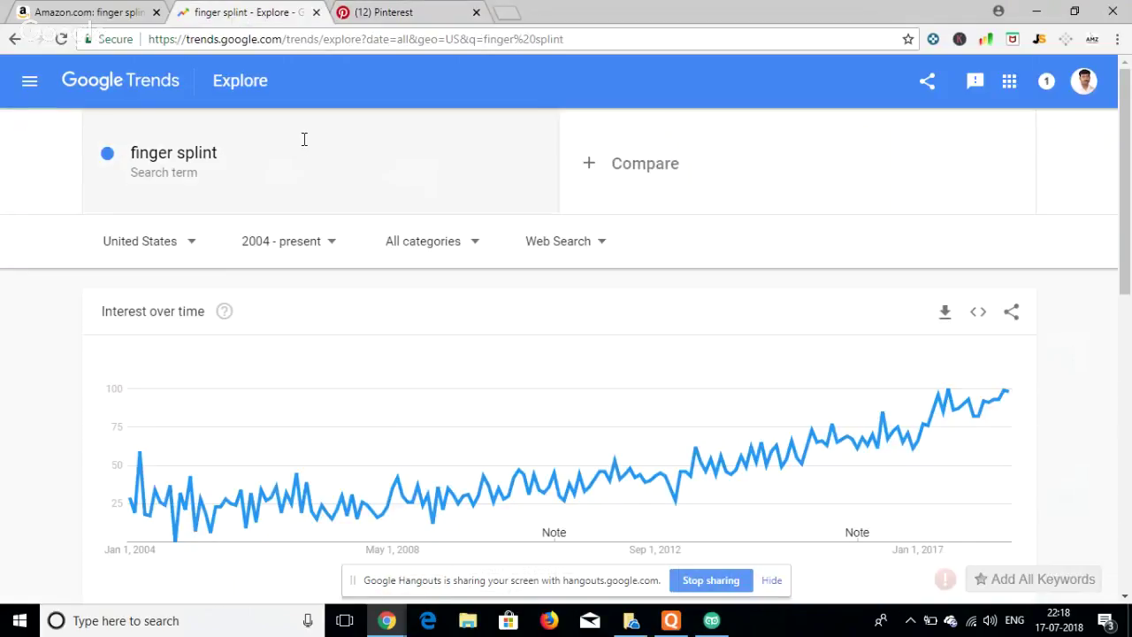
# - Return to AmazeOwl, load the tracked finger splint's Google Trends data and save its monthly searches from MerchantWords
pyautogui.hotkey('alt', 'Tab')
pyautogui.scroll(-1, 643, 351)
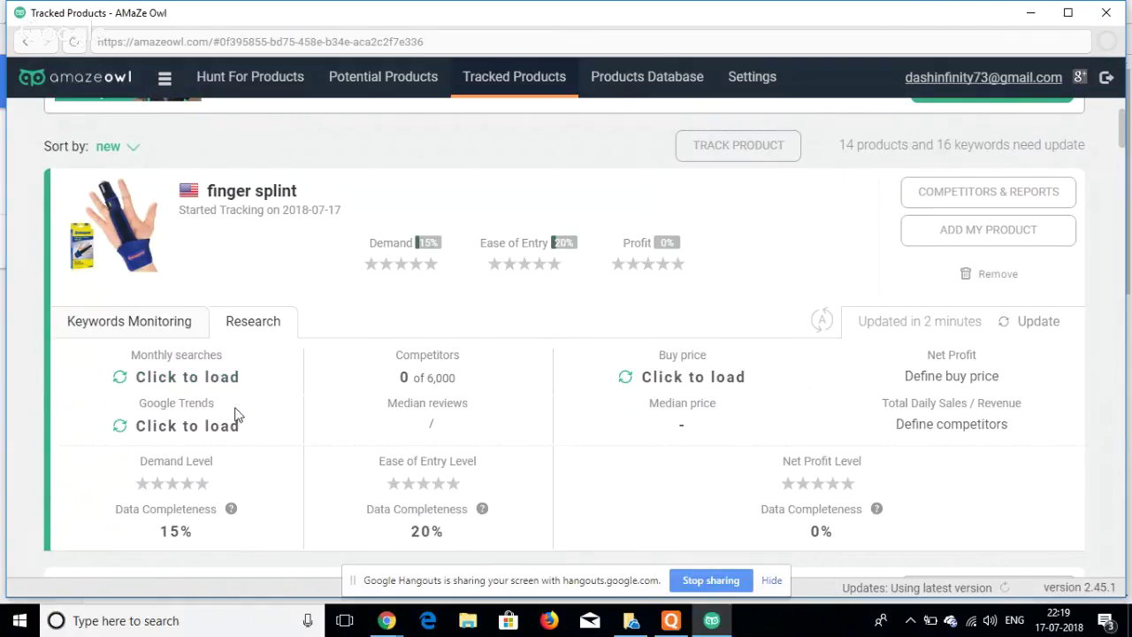
pyautogui.scroll(-1, 336, 424)
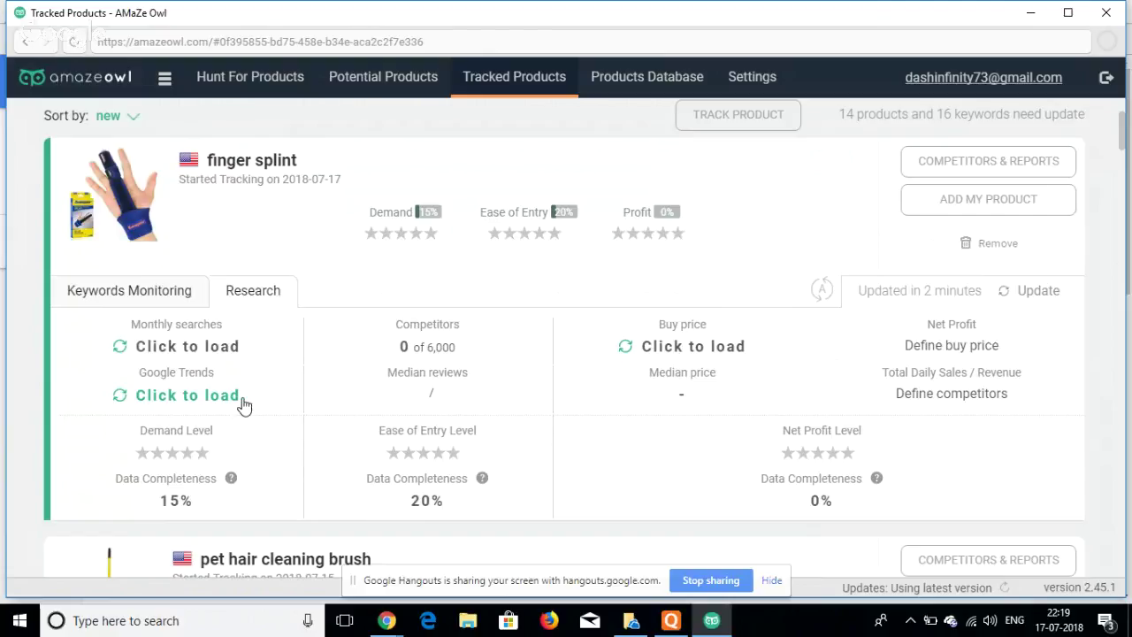
pyautogui.scroll(1, 221, 404)
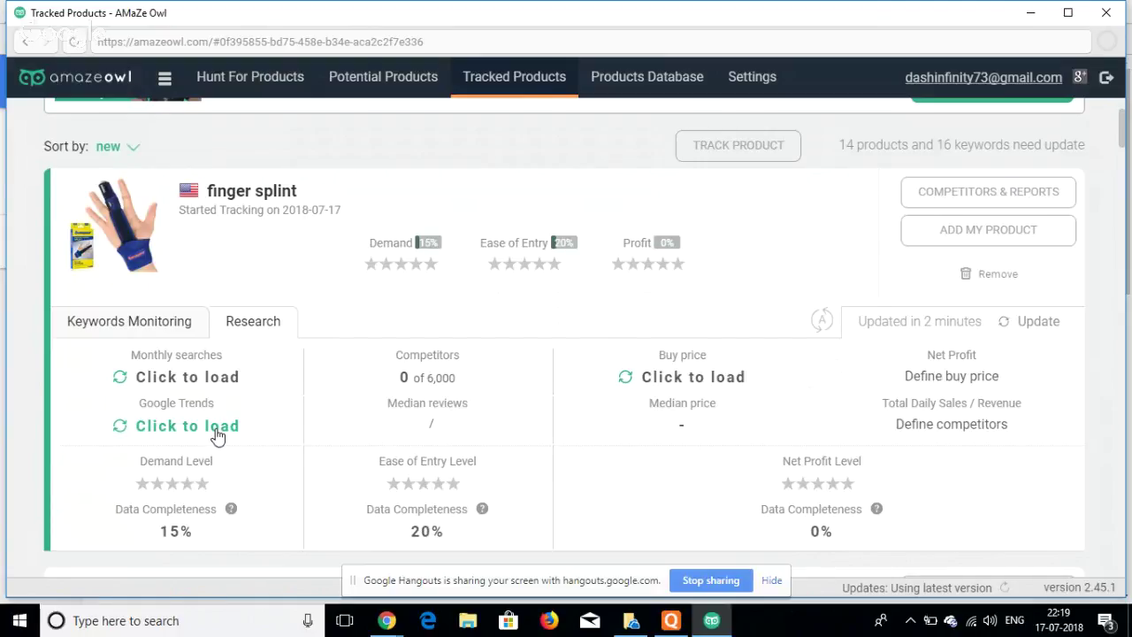
pyautogui.click(216, 433)
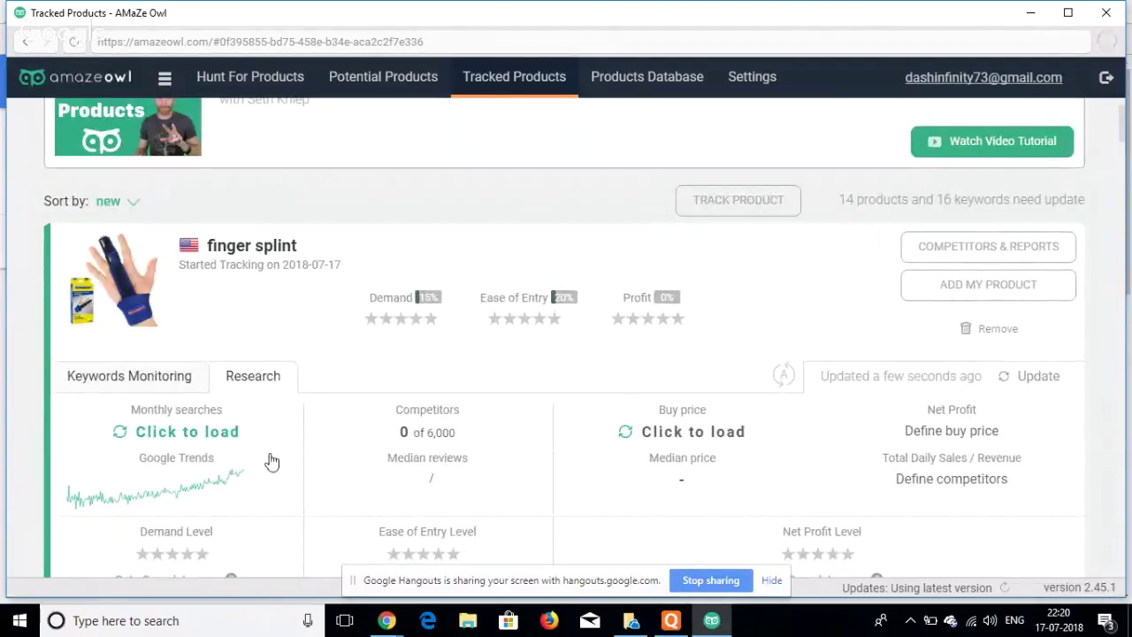
pyautogui.click(187, 432)
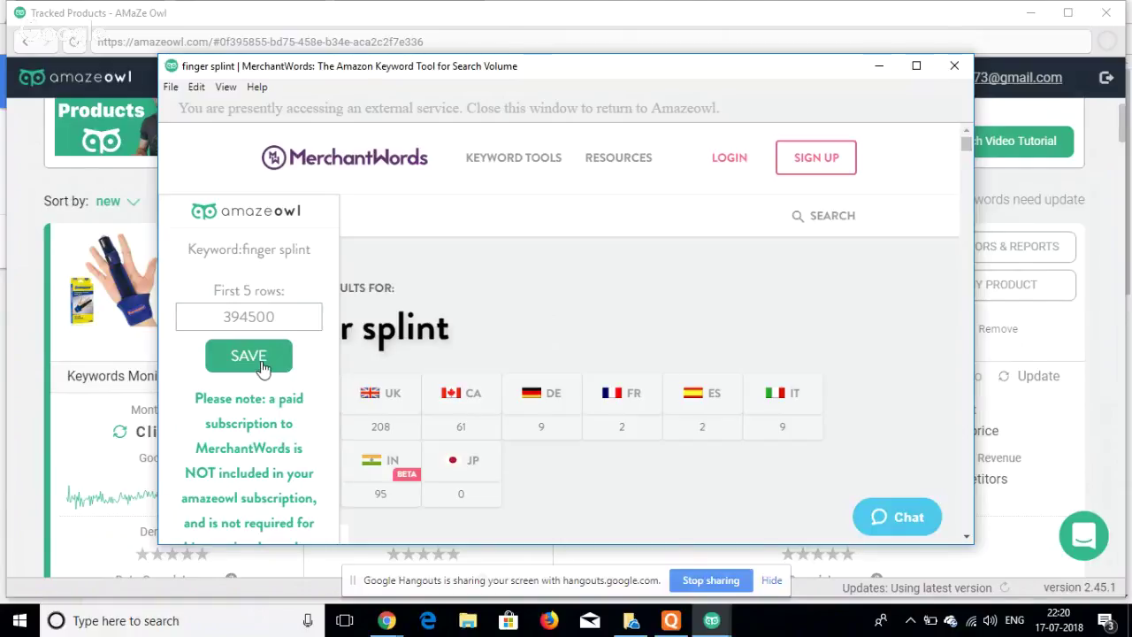
pyautogui.click(263, 362)
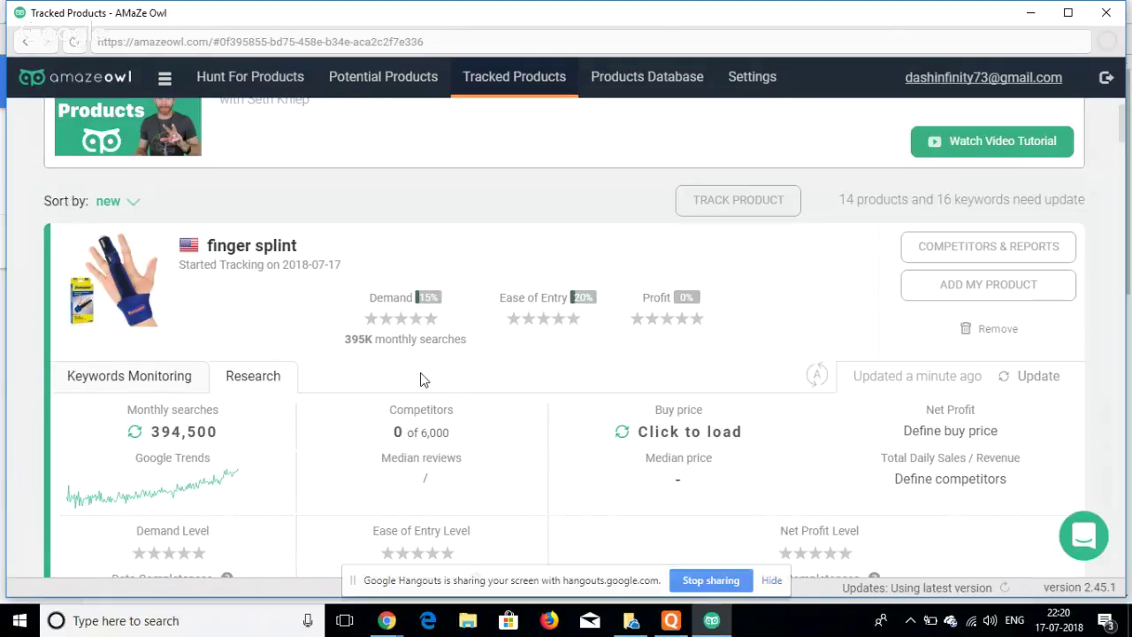
# - Examine the tracked finger splint's demand, ease of entry, profit and data completeness figures
pyautogui.scroll(-1, 478, 384)
pyautogui.scroll(1, 448, 415)
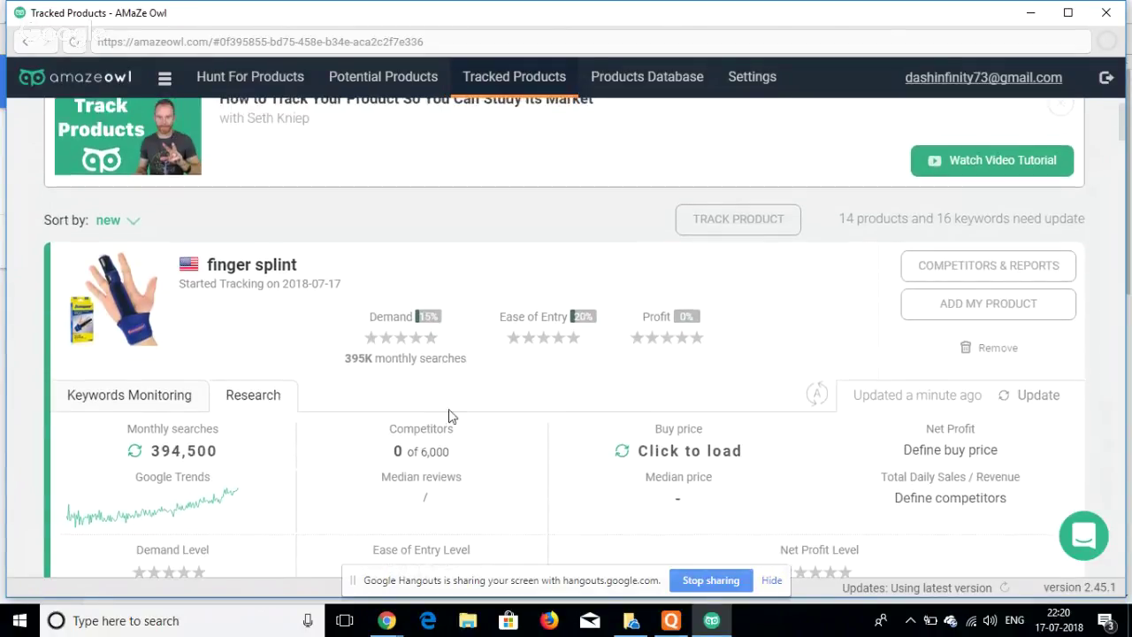
pyautogui.scroll(-3, 487, 416)
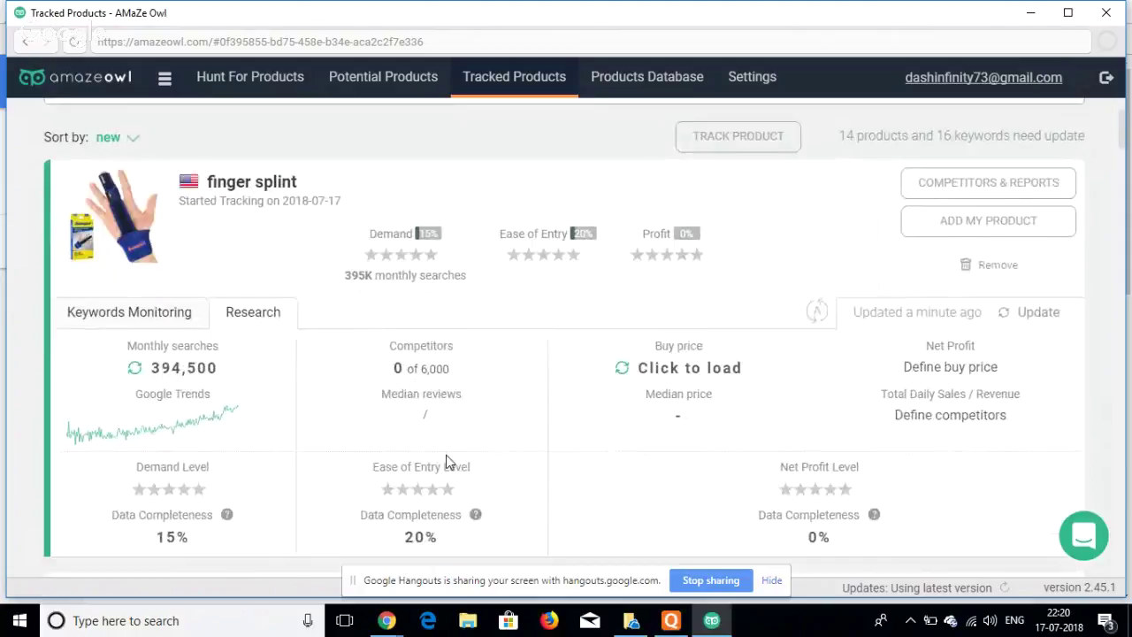
pyautogui.scroll(1, 447, 462)
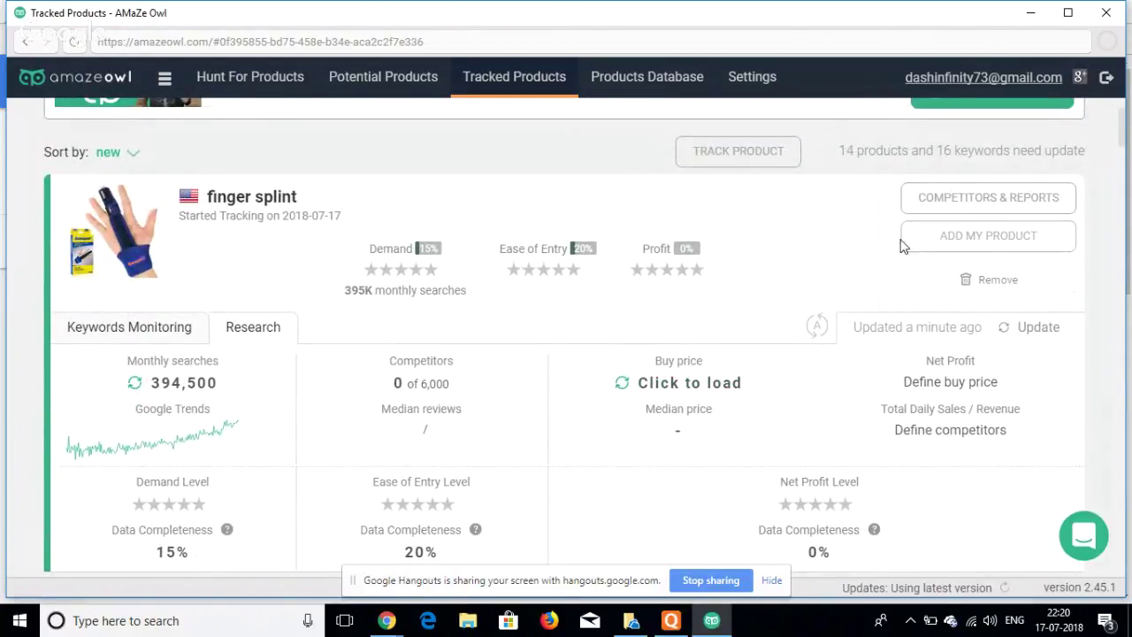
pyautogui.scroll(1, 498, 384)
pyautogui.scroll(-4, 496, 386)
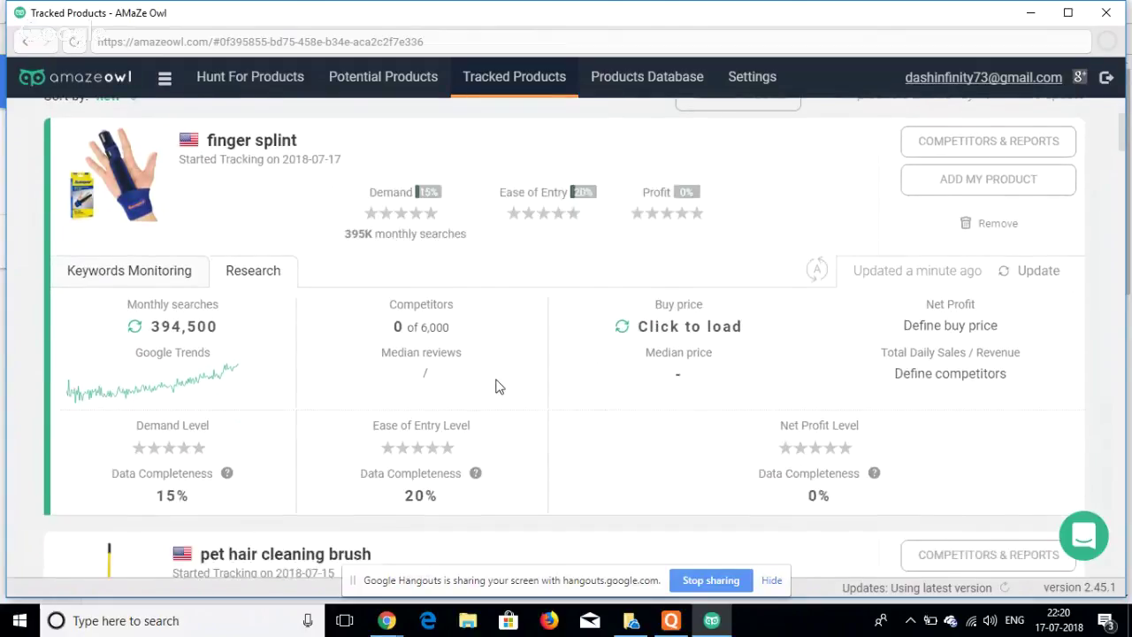
pyautogui.scroll(4, 497, 387)
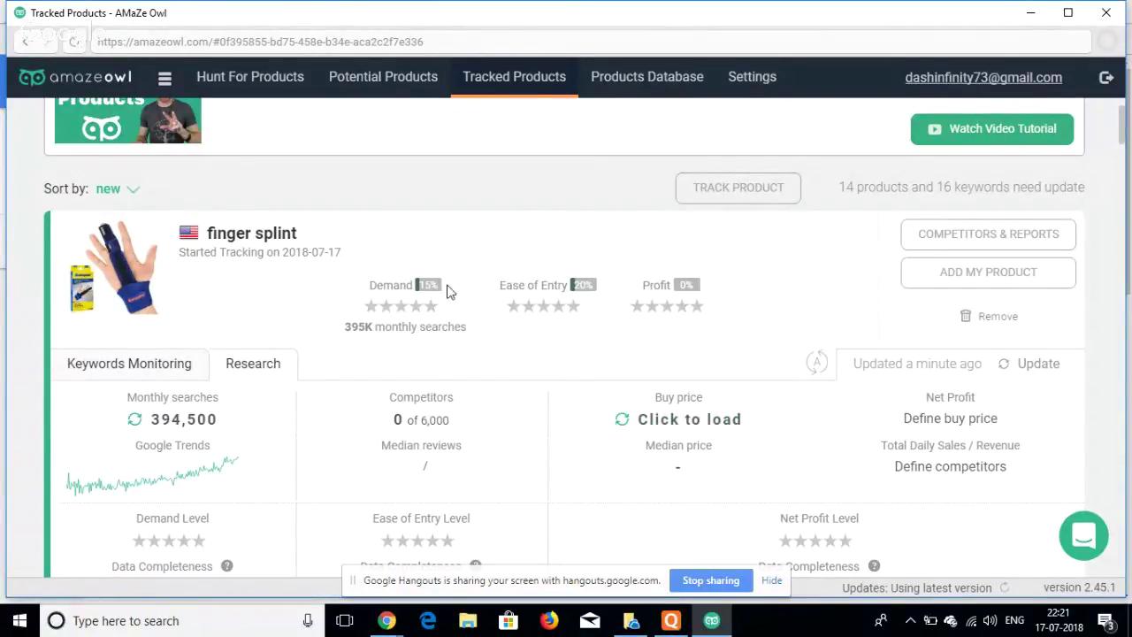
pyautogui.scroll(-2, 524, 376)
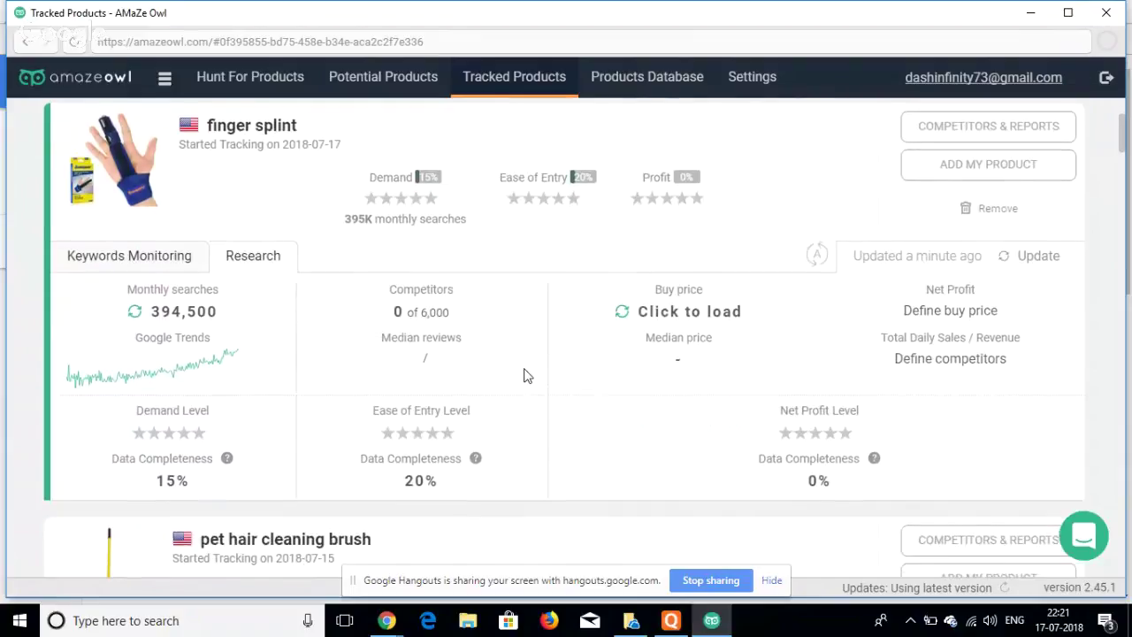
pyautogui.scroll(2, 524, 376)
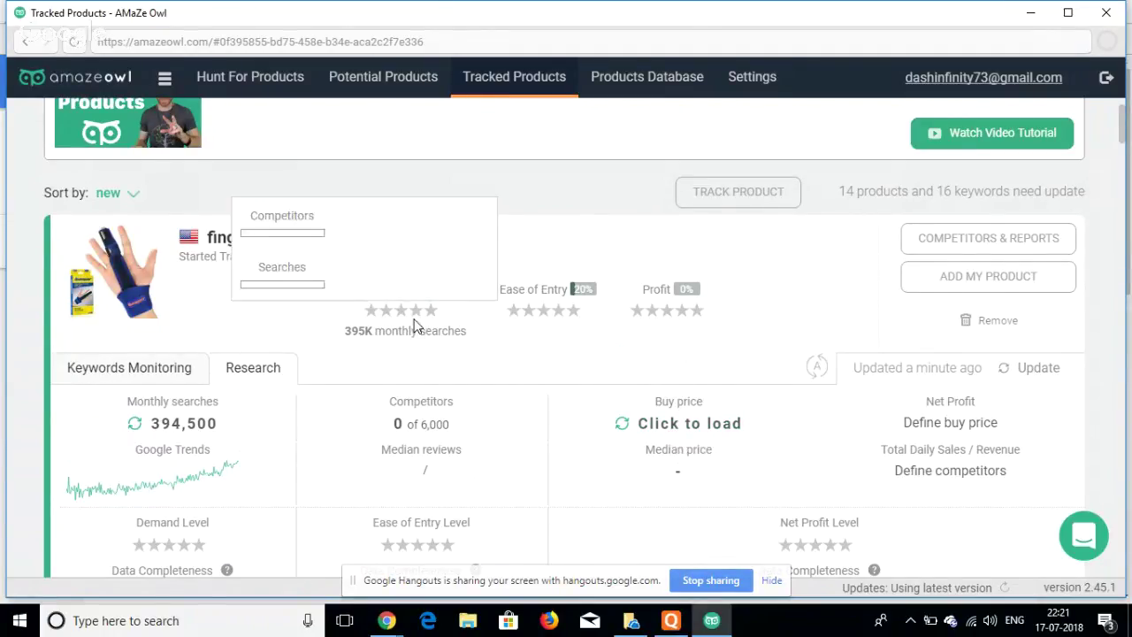
# - Open the finger splint's Alibaba buy price lookup, review the supplier listings and close it without saving the average price
pyautogui.click(650, 428)
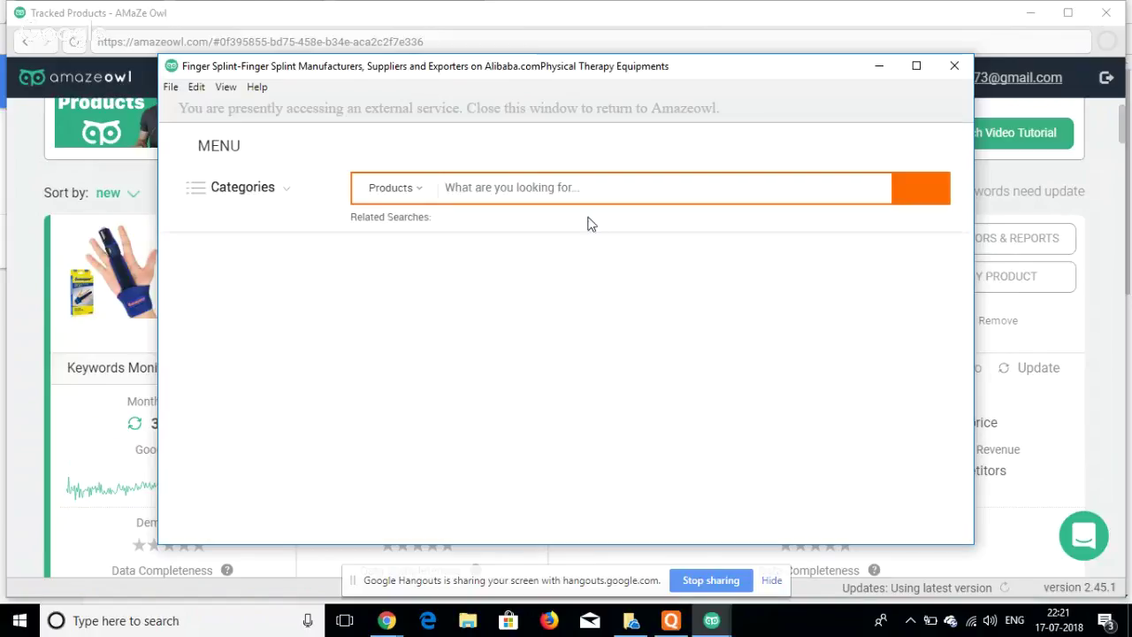
pyautogui.scroll(-5, 635, 334)
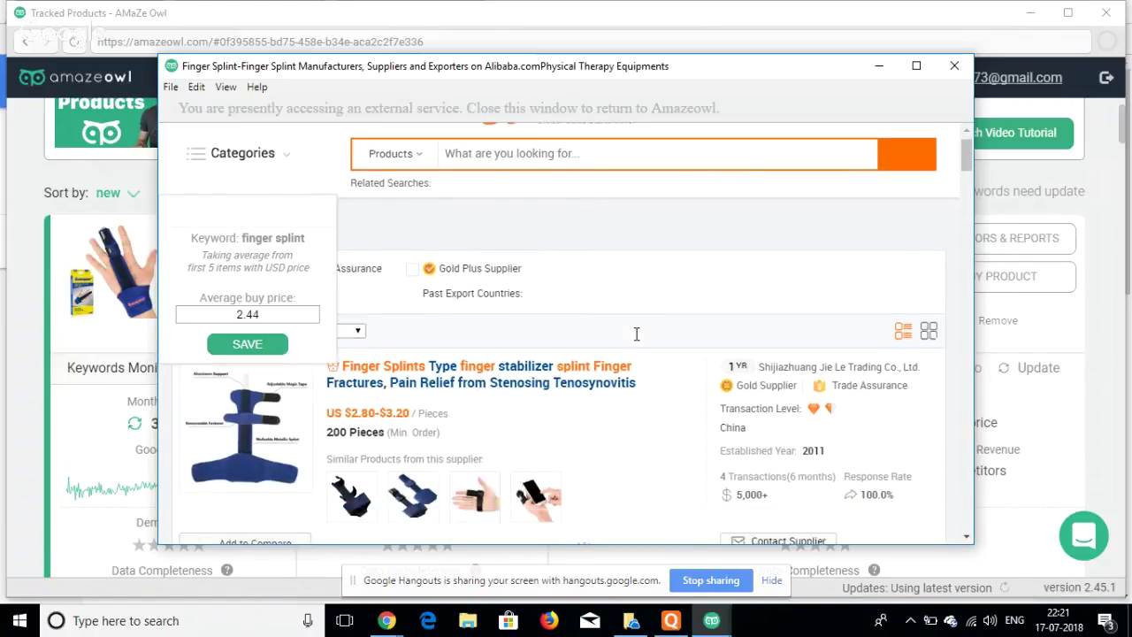
pyautogui.scroll(-3, 636, 341)
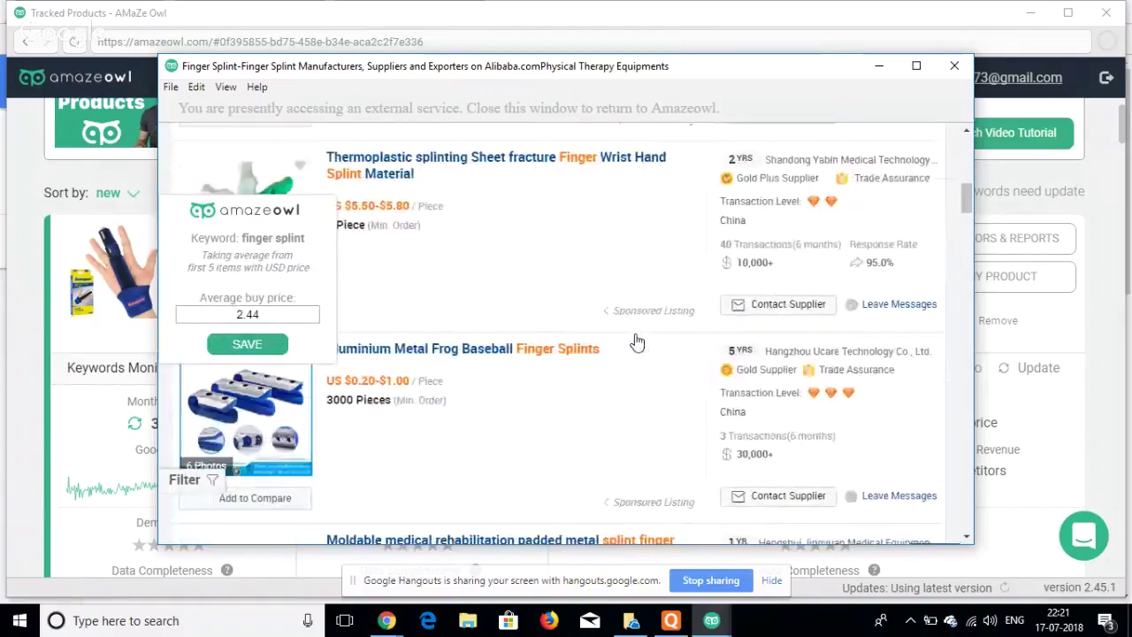
pyautogui.scroll(-5, 636, 341)
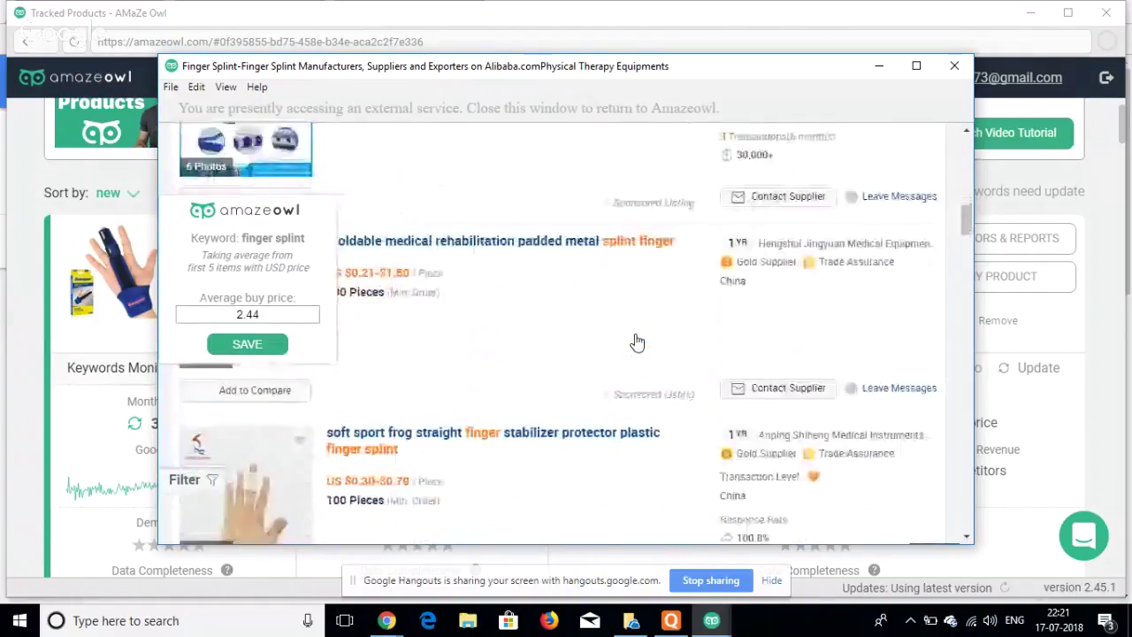
pyautogui.scroll(-2, 637, 341)
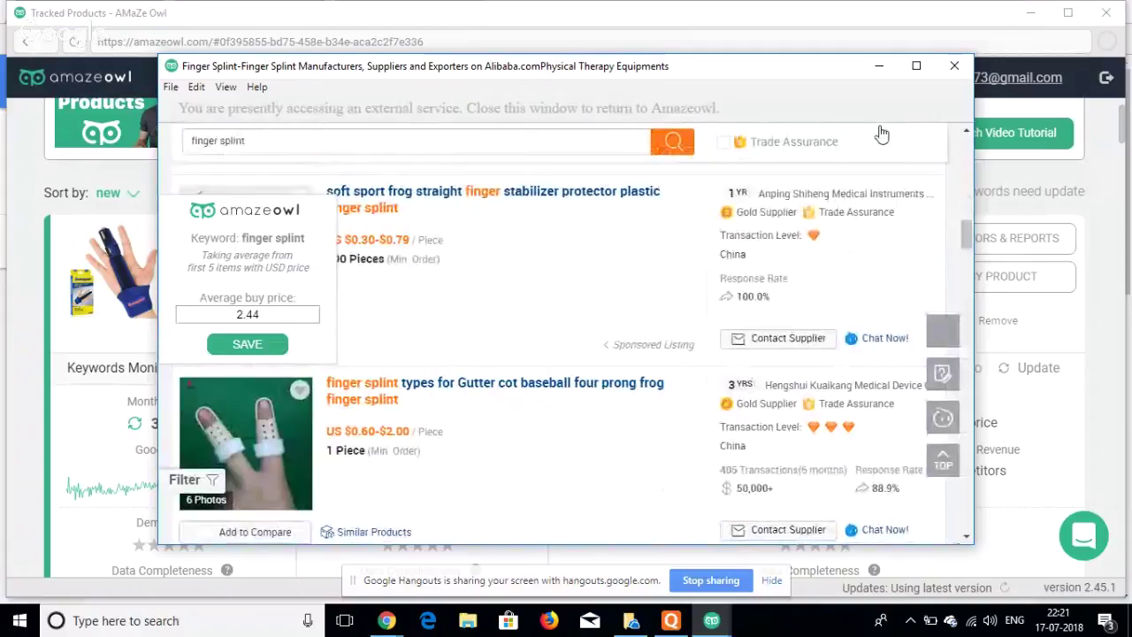
pyautogui.click(956, 71)
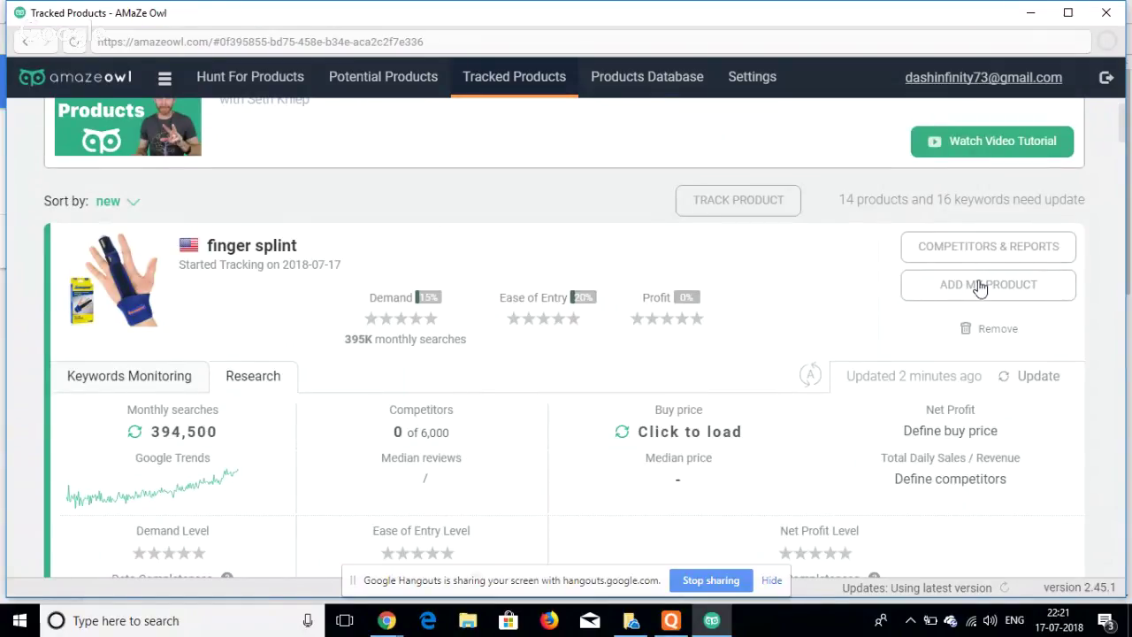
# - View the finger splint's competitors report and the Amazon.com product hunting options, ending back at its research data in the tracked products
pyautogui.click(986, 249)
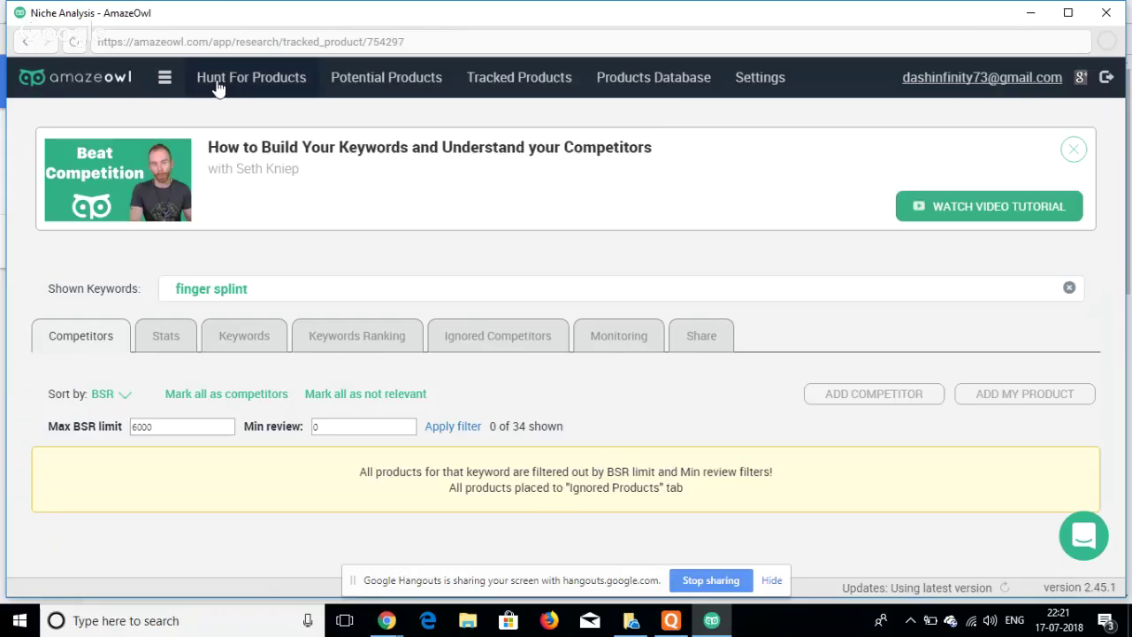
pyautogui.click(234, 84)
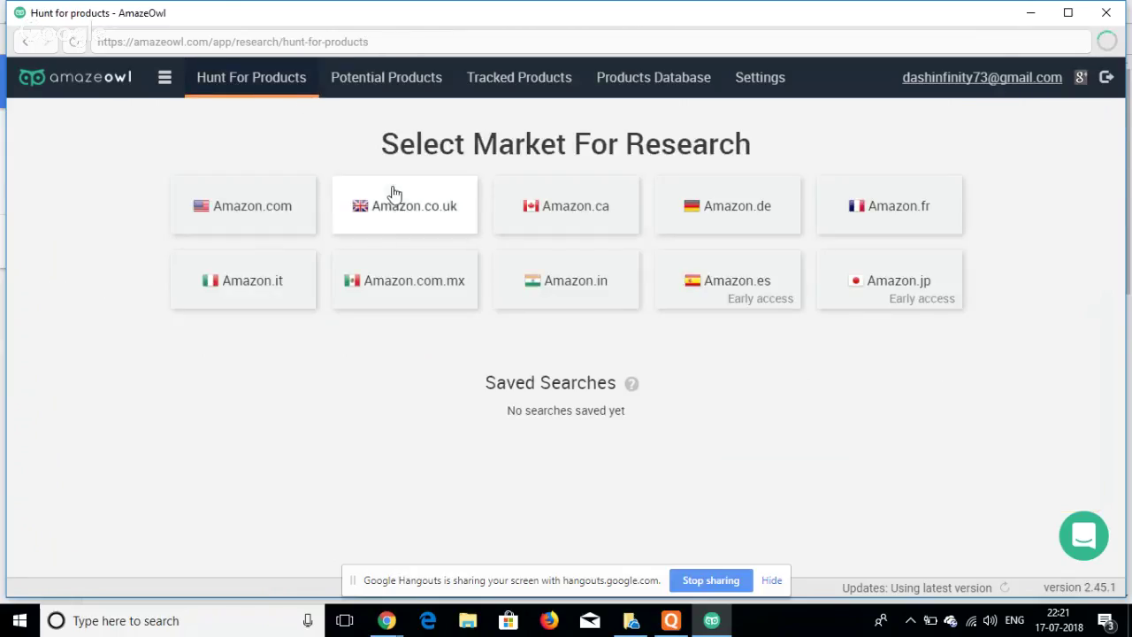
pyautogui.click(272, 235)
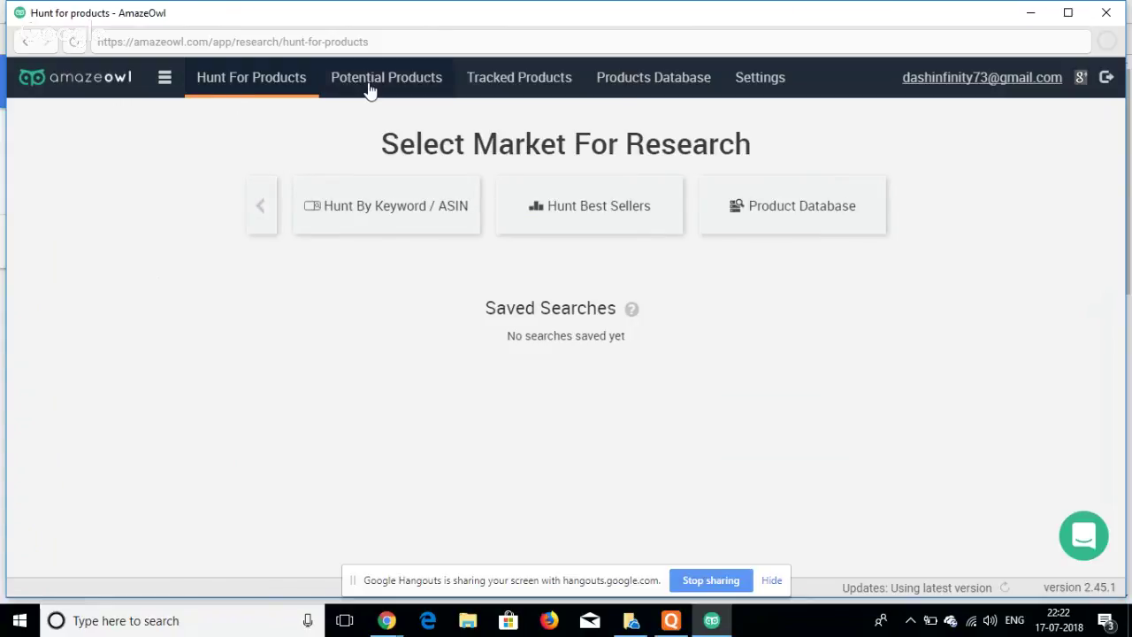
pyautogui.click(504, 86)
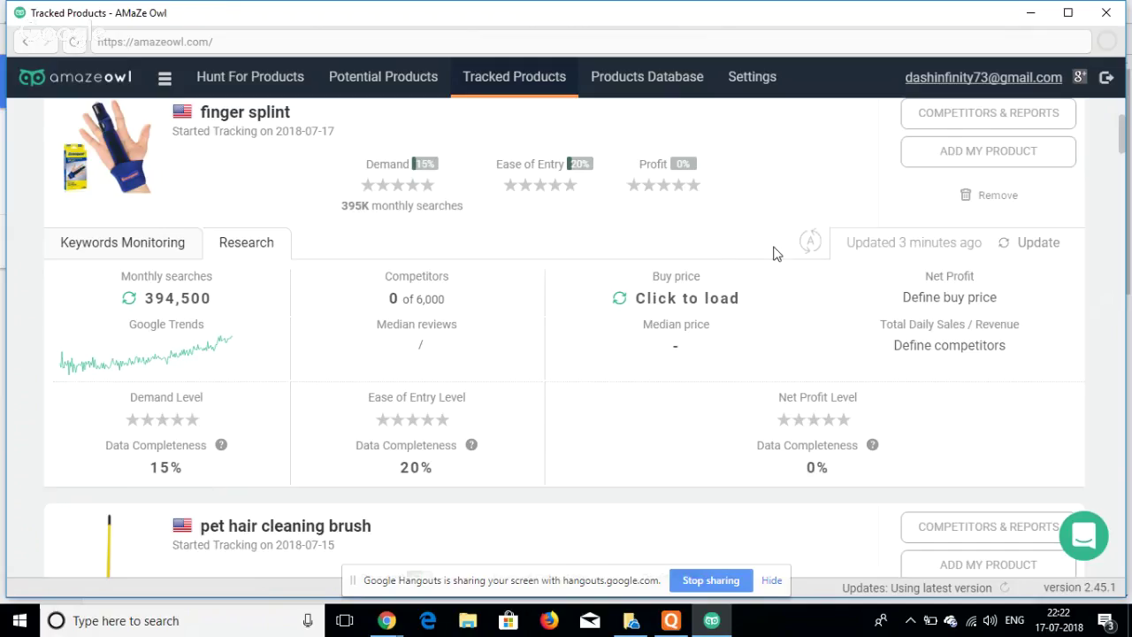
pyautogui.scroll(3, 776, 251)
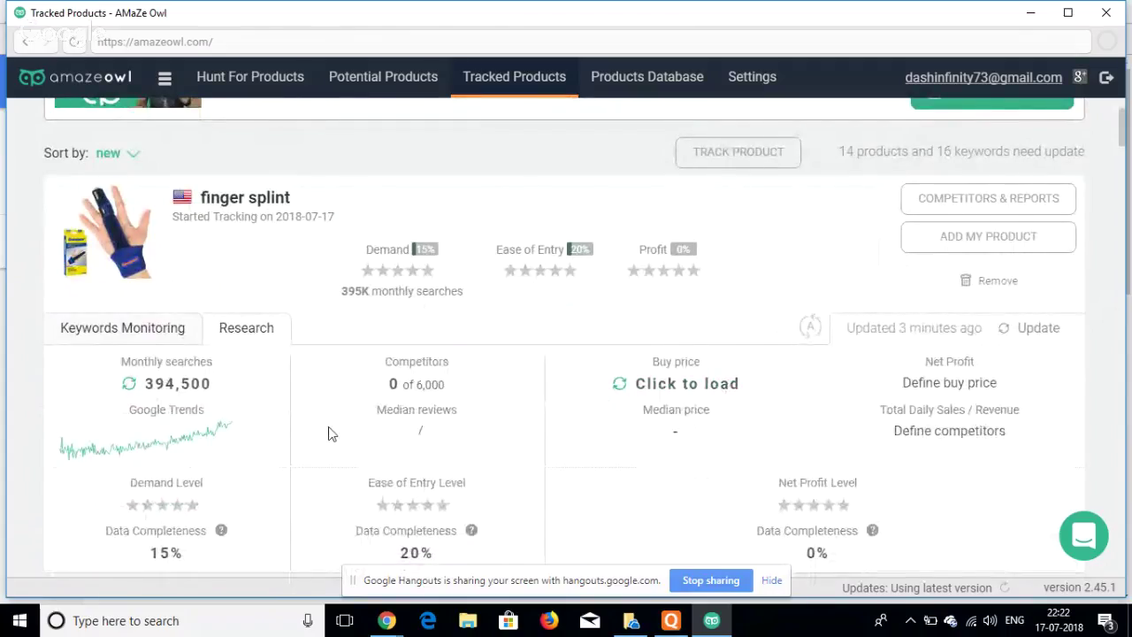
pyautogui.scroll(-2, 328, 433)
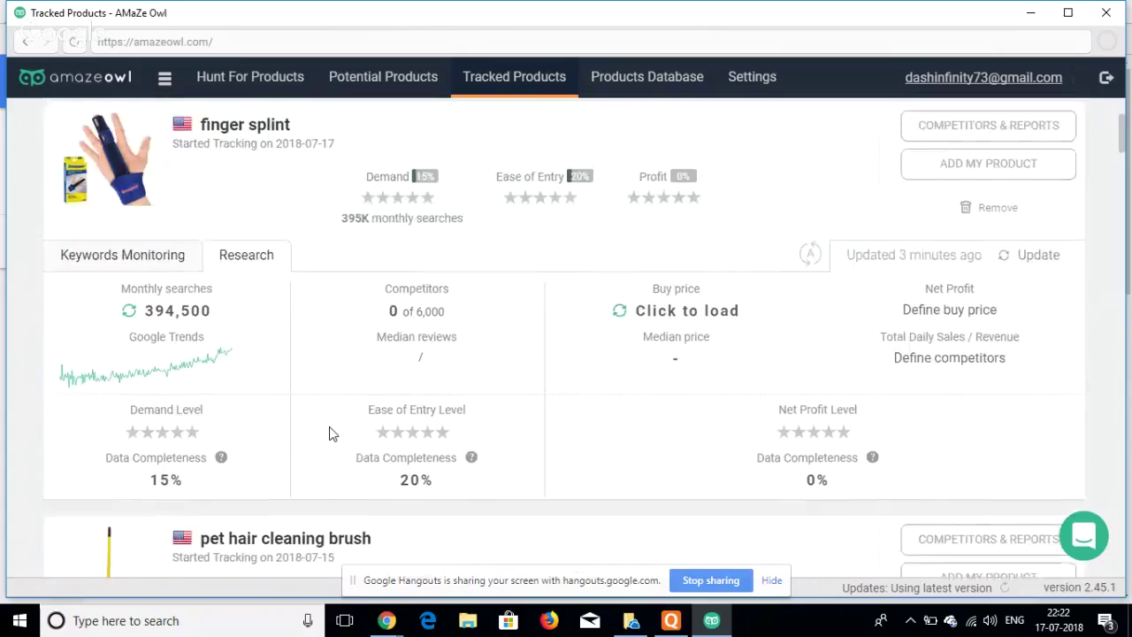
pyautogui.scroll(3, 328, 433)
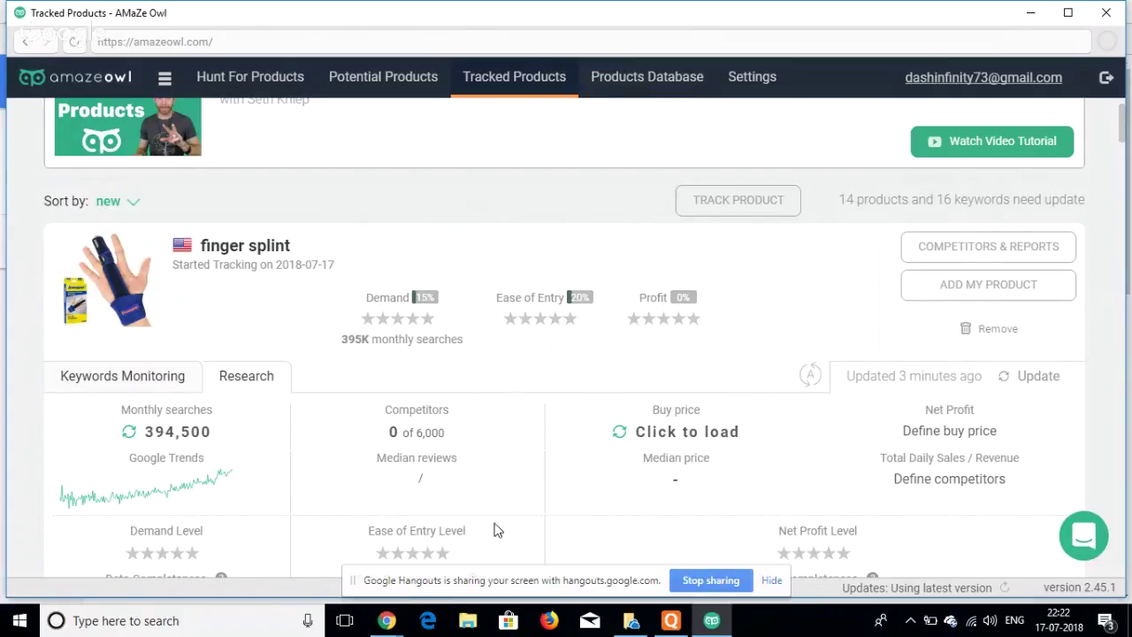
# - Switch to Chrome, show the Amazon finger splint results, launch the Viral Launch Market Intelligence extension and move its window off the product list
pyautogui.moveTo(397, 626)
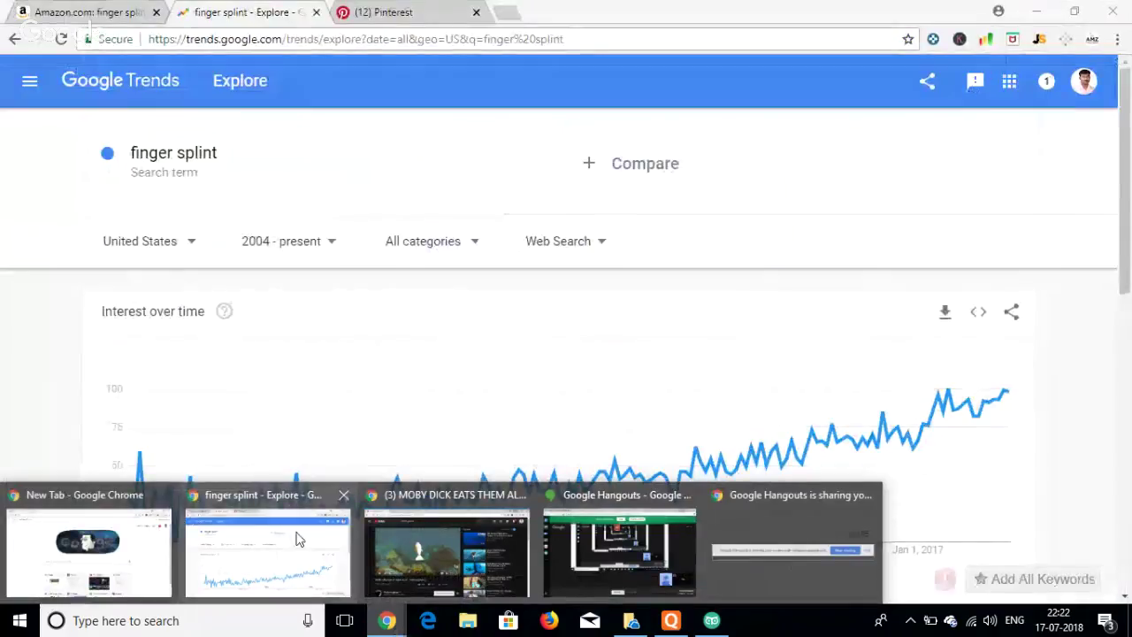
pyautogui.click(295, 536)
pyautogui.click(104, 11)
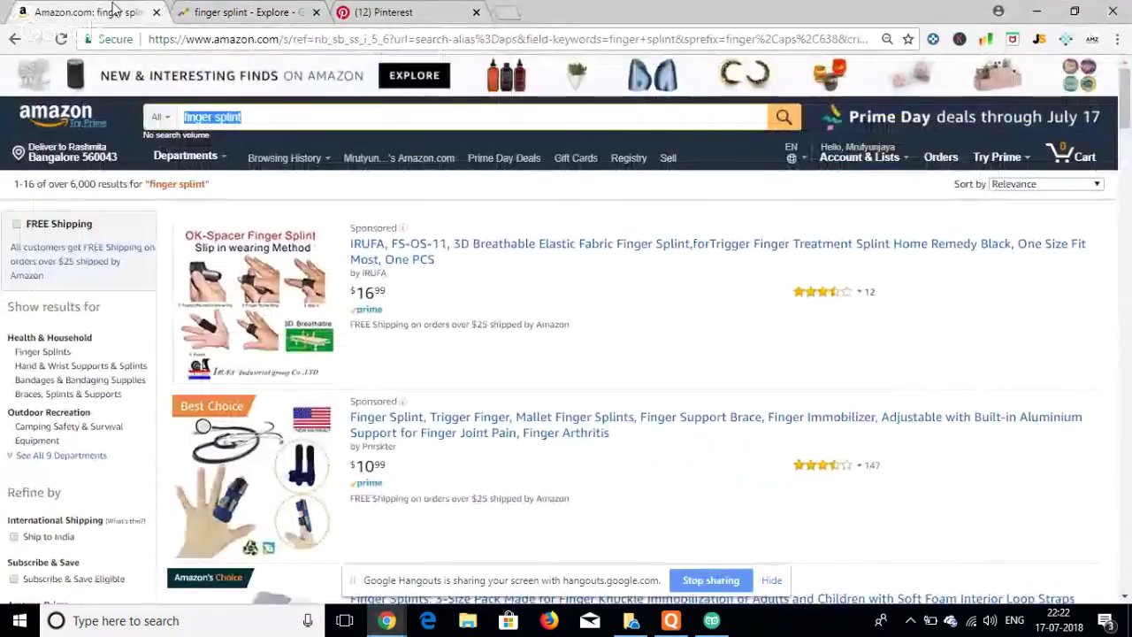
pyautogui.click(1065, 39)
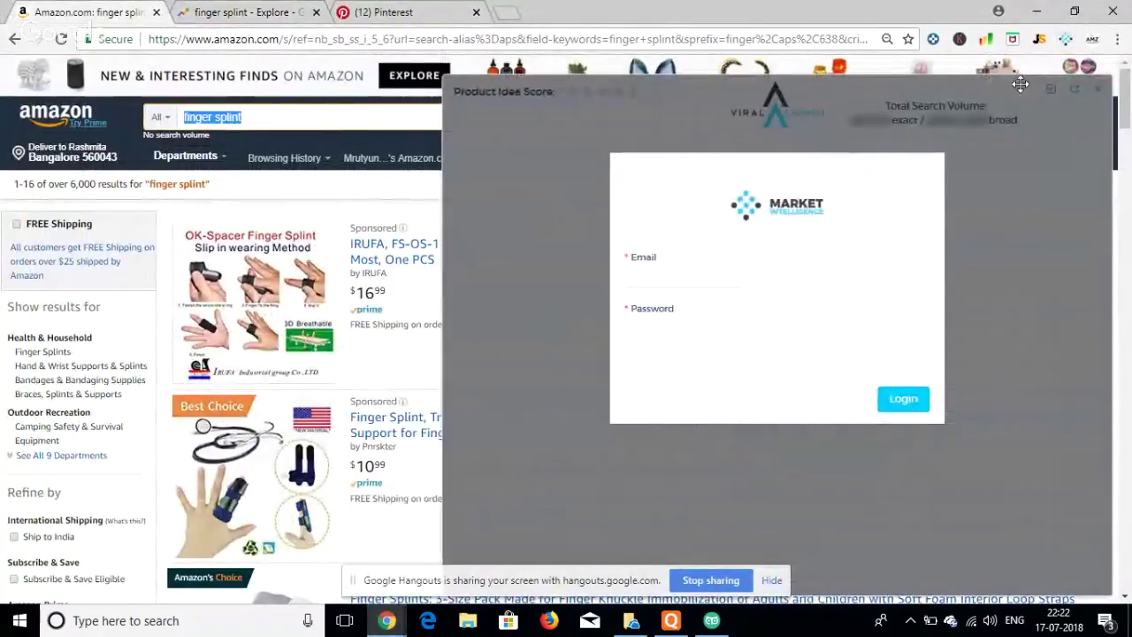
pyautogui.click(685, 277)
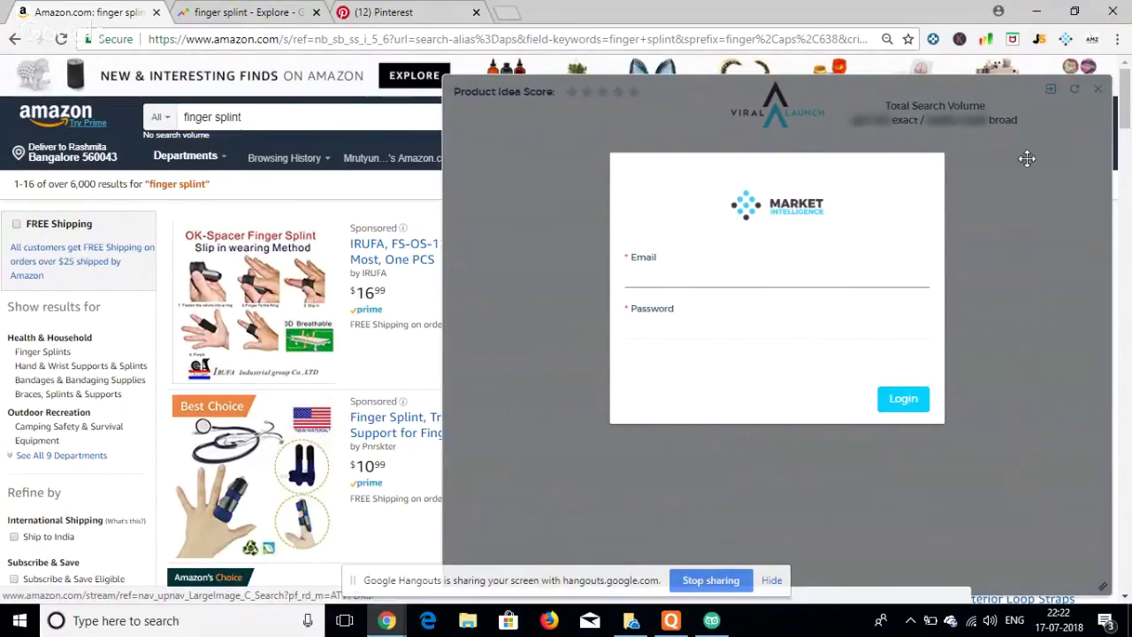
pyautogui.click(1095, 105)
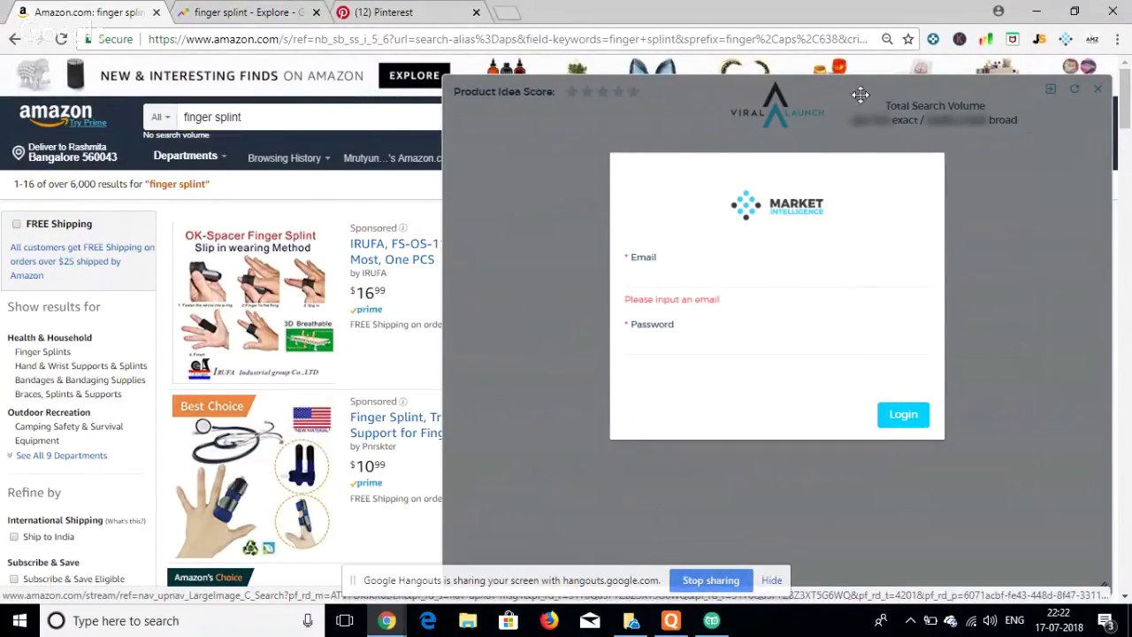
pyautogui.moveTo(891, 95); pyautogui.dragTo(389, 309)
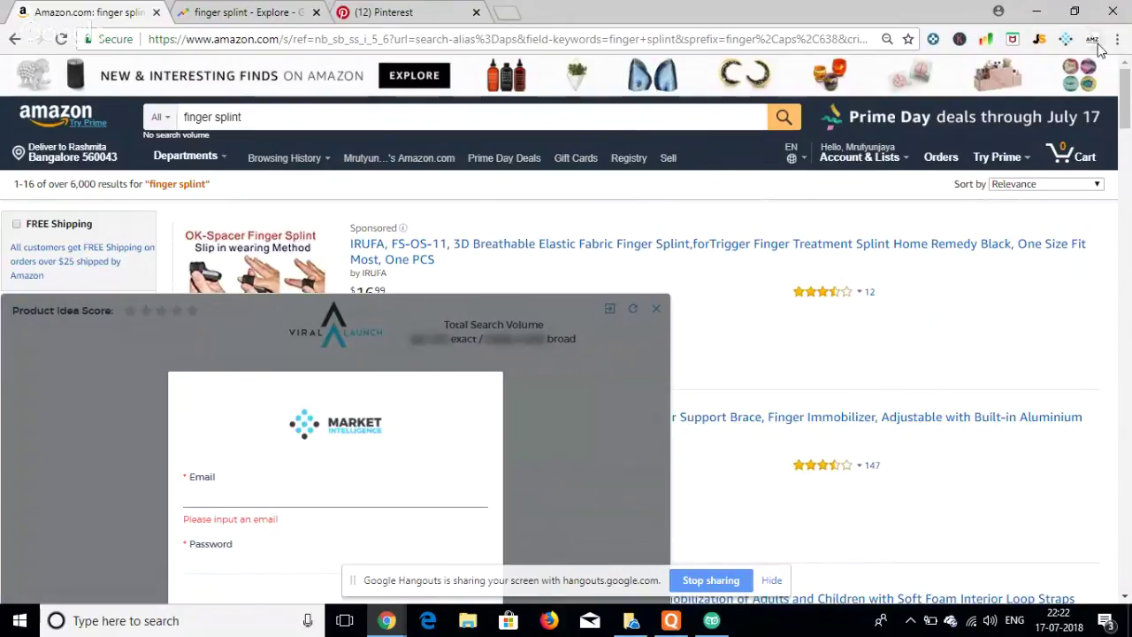
# - Run Unicorn Smasher on the Amazon finger splint results and allow its use of analytics data
pyautogui.click(1093, 41)
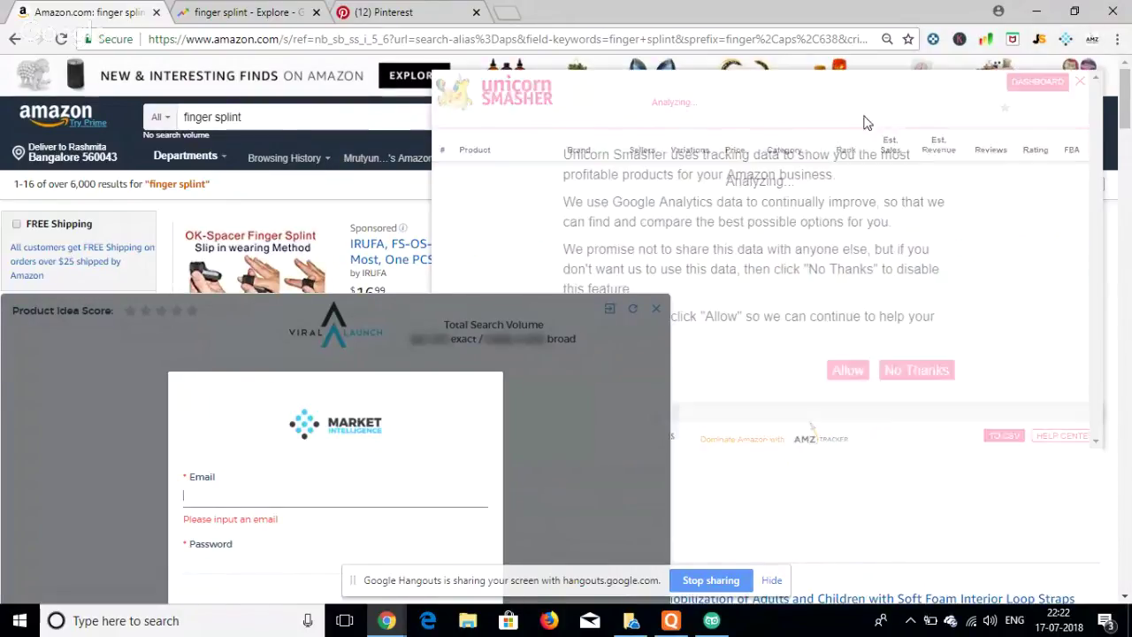
pyautogui.click(854, 373)
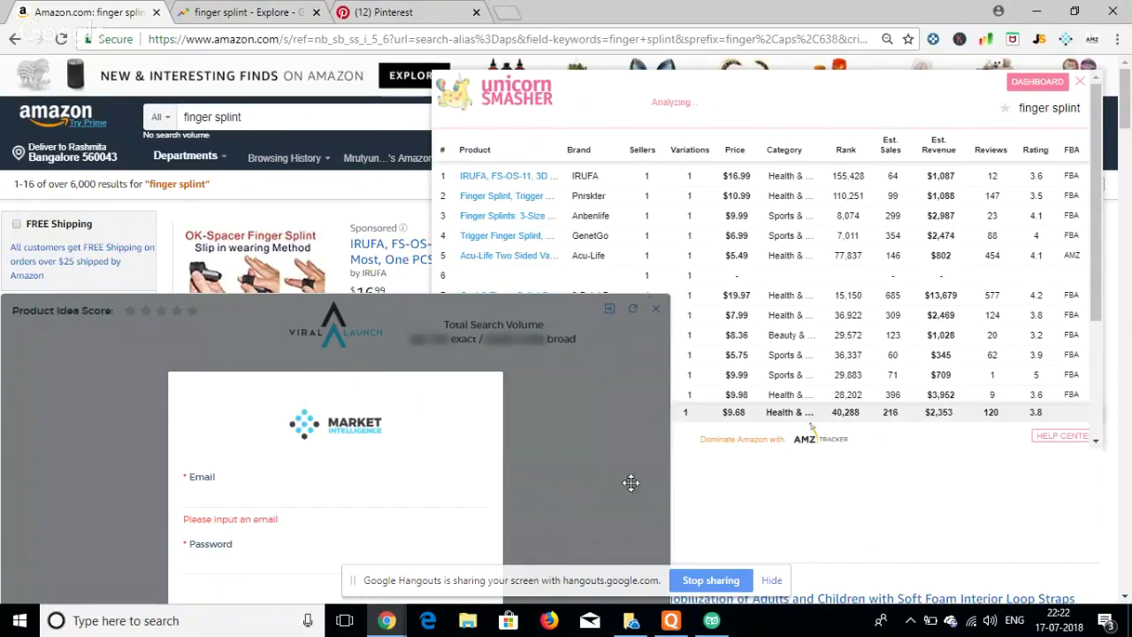
pyautogui.scroll(-2, 624, 483)
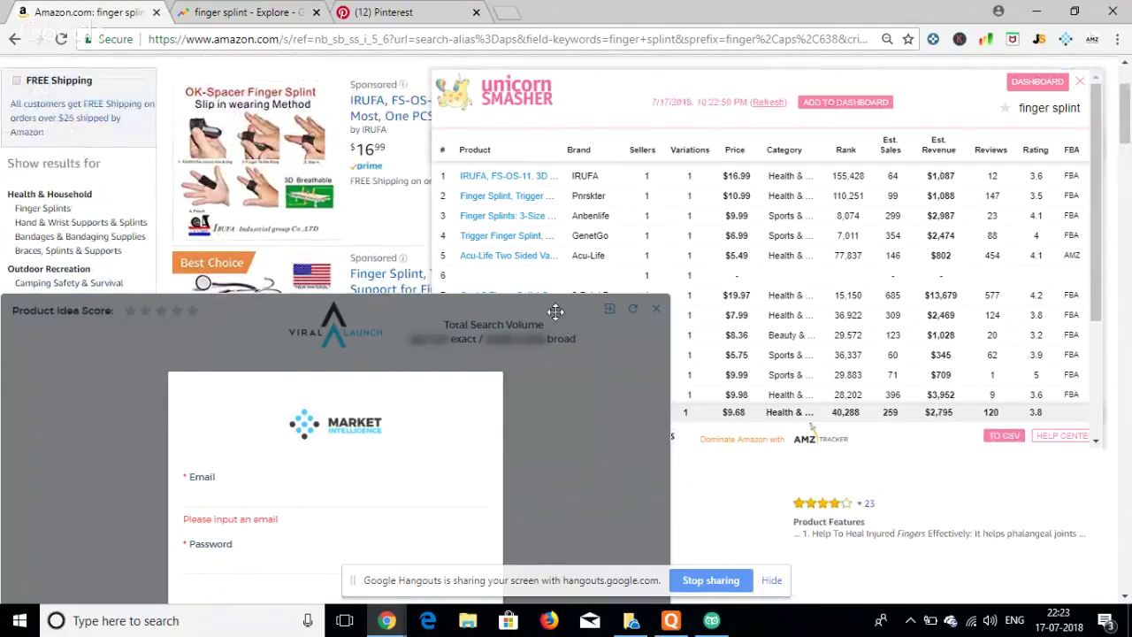
# - Move the Viral Launch window up until its whole login form shows and try to log in with the fields left empty
pyautogui.moveTo(555, 311); pyautogui.dragTo(574, 189)
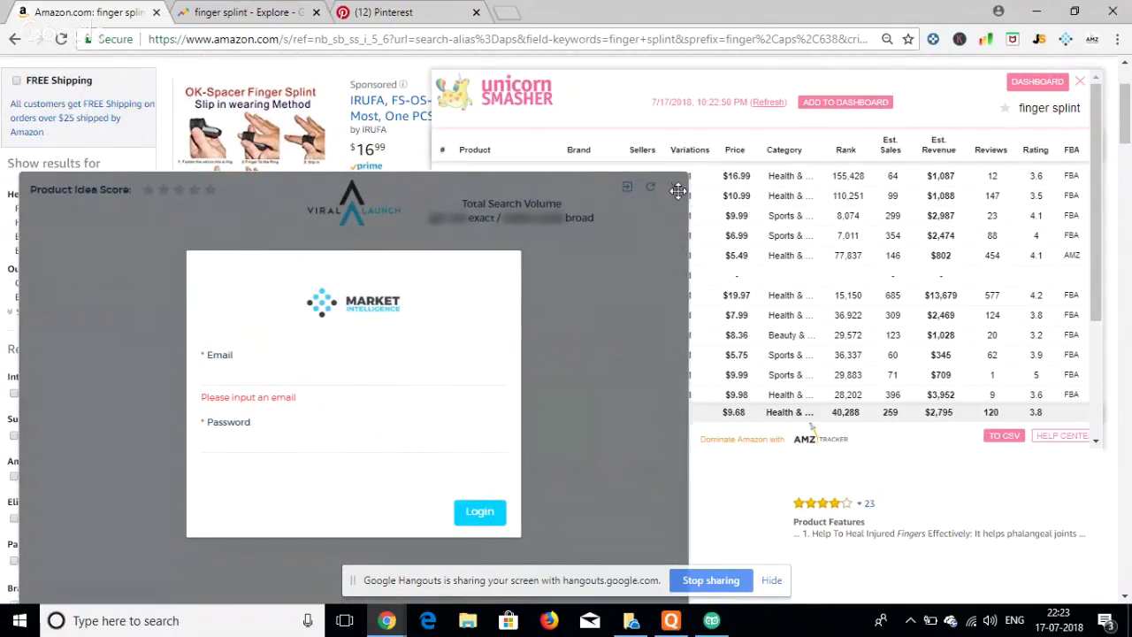
pyautogui.hotkey('alt', 'Tab')
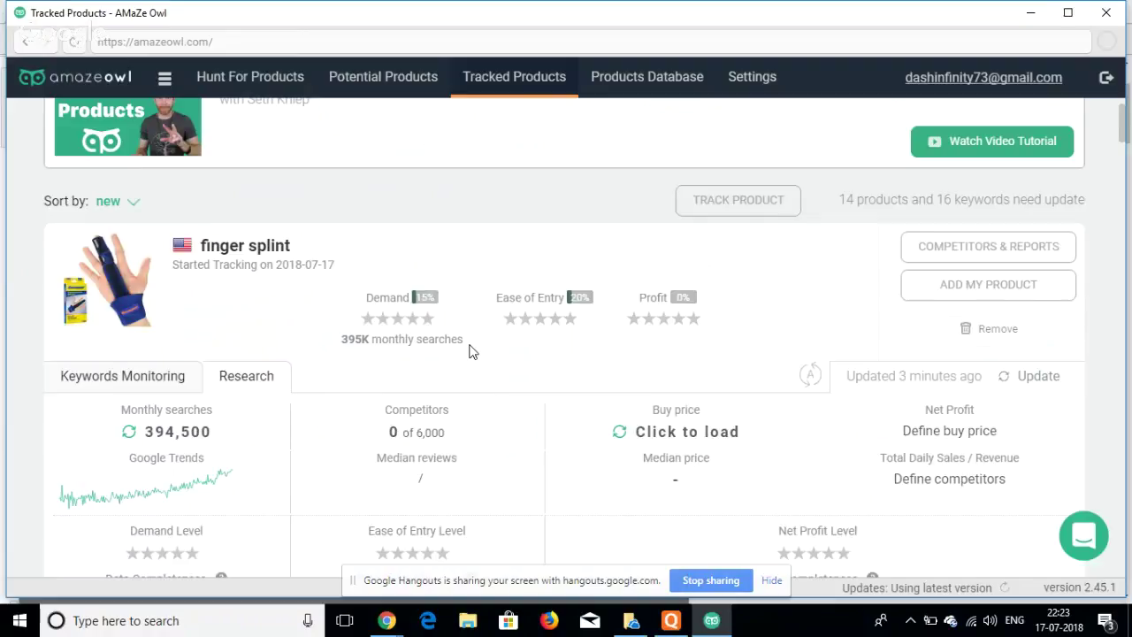
pyautogui.hotkey('alt', 'Tab')
pyautogui.moveTo(489, 177); pyautogui.dragTo(579, 63)
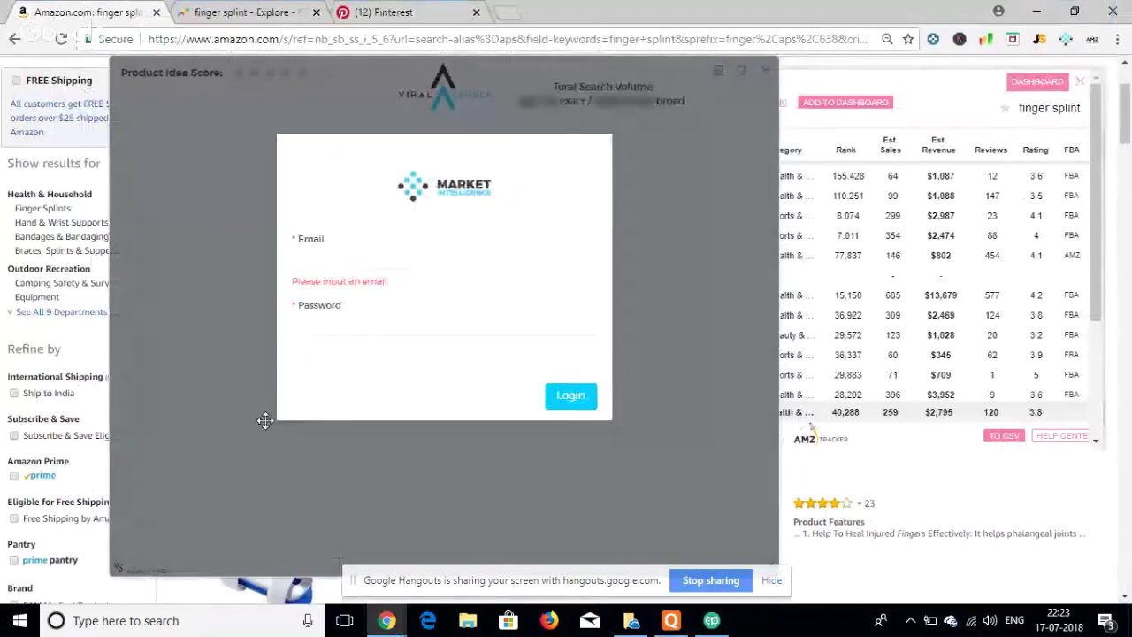
pyautogui.moveTo(305, 85); pyautogui.dragTo(281, 85)
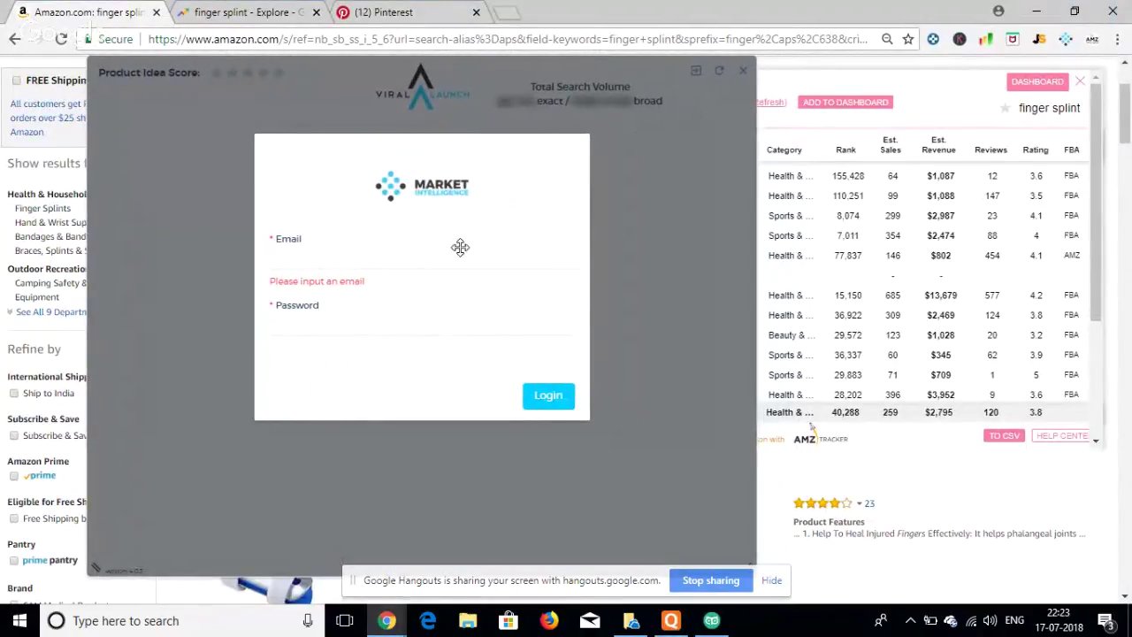
pyautogui.click(545, 395)
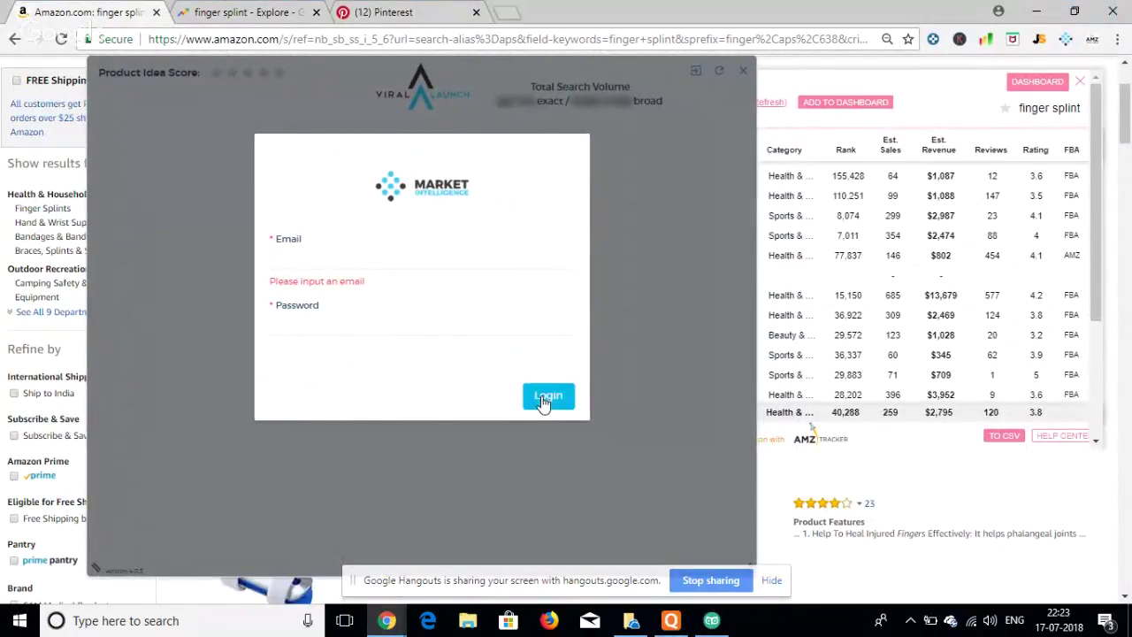
pyautogui.click(364, 266)
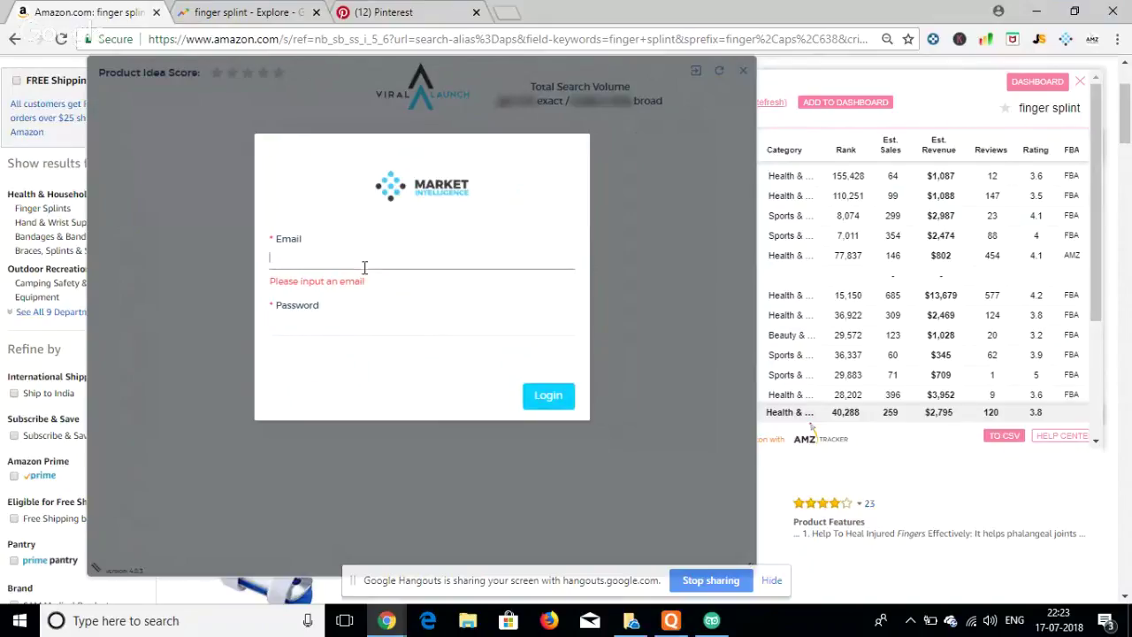
# - Dismiss Viral Launch, reload the Amazon finger splint results and rerun Unicorn Smasher, moving its window to the middle of the page
pyautogui.click(747, 69)
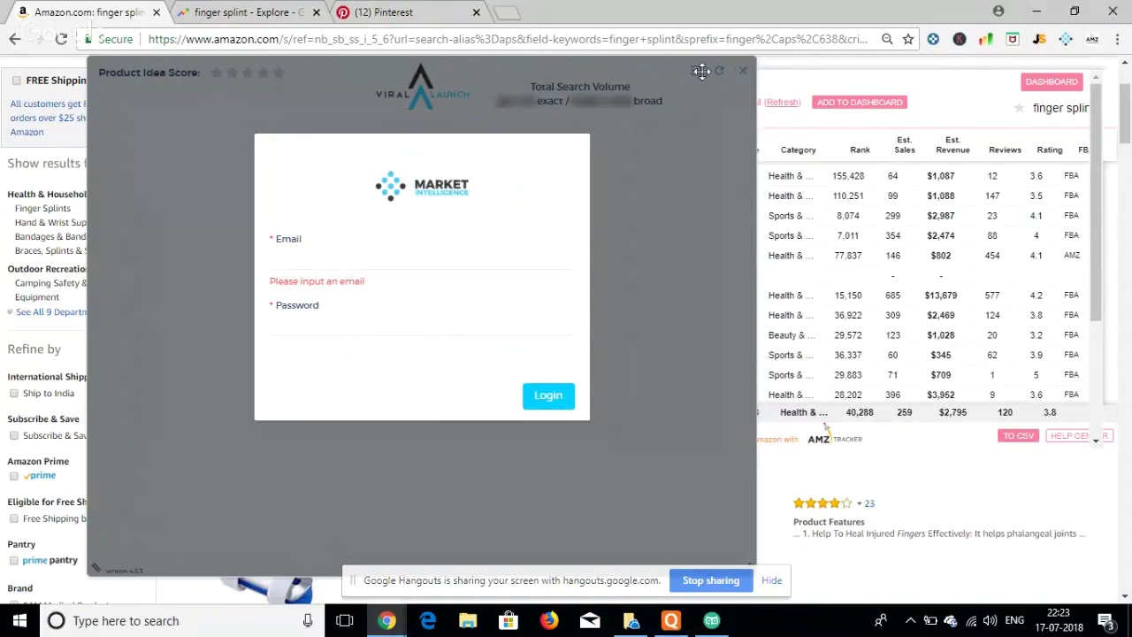
pyautogui.click(61, 39)
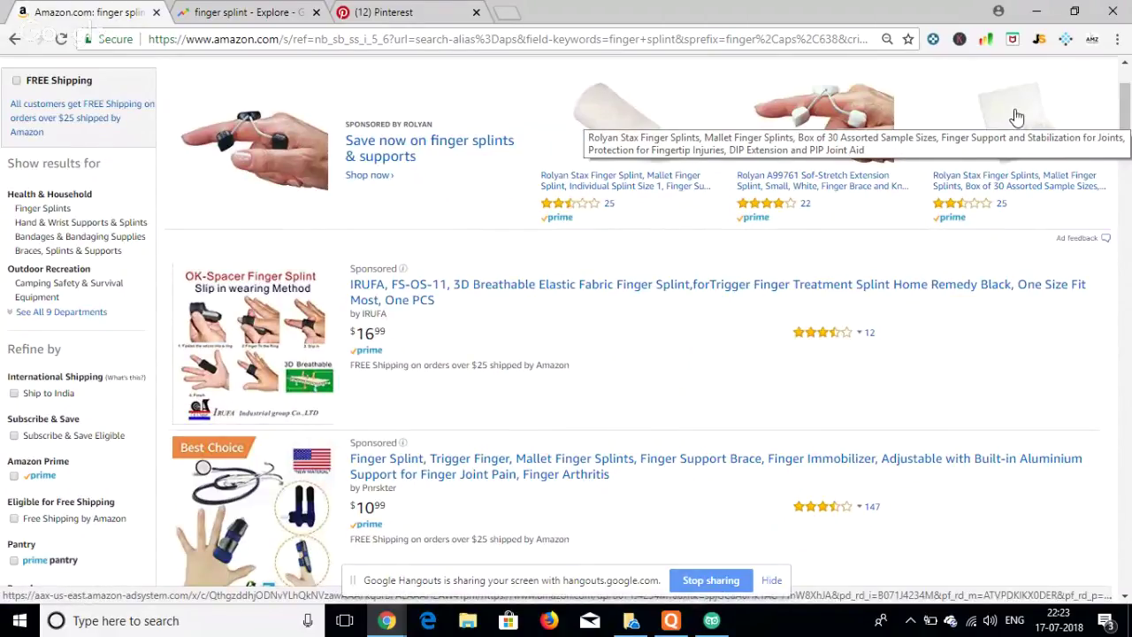
pyautogui.click(1091, 39)
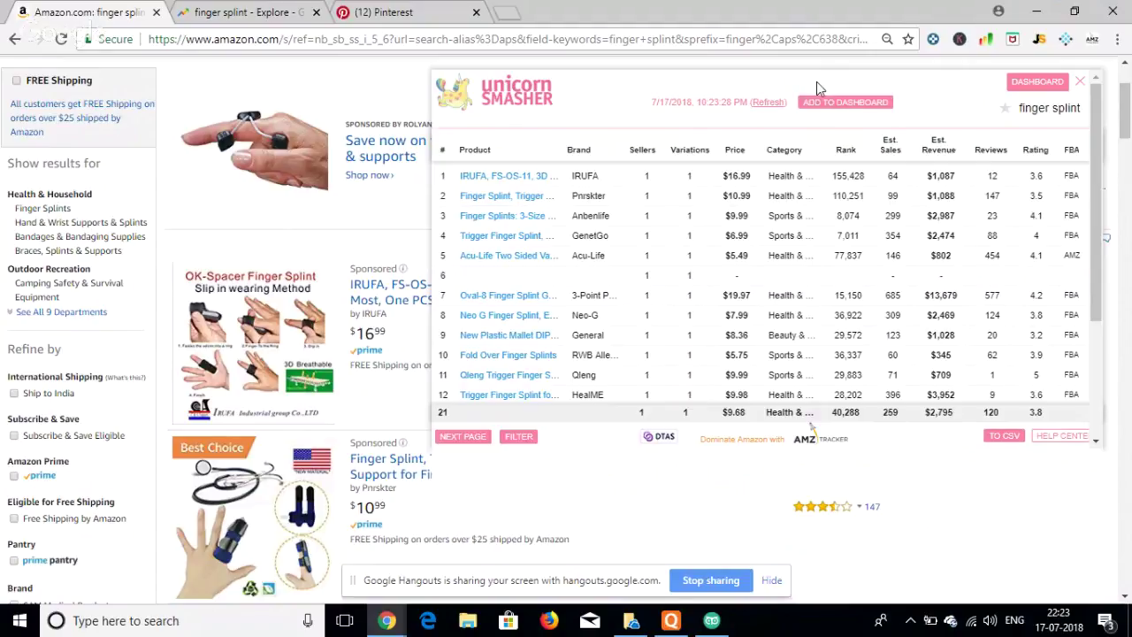
pyautogui.moveTo(816, 88); pyautogui.dragTo(610, 105)
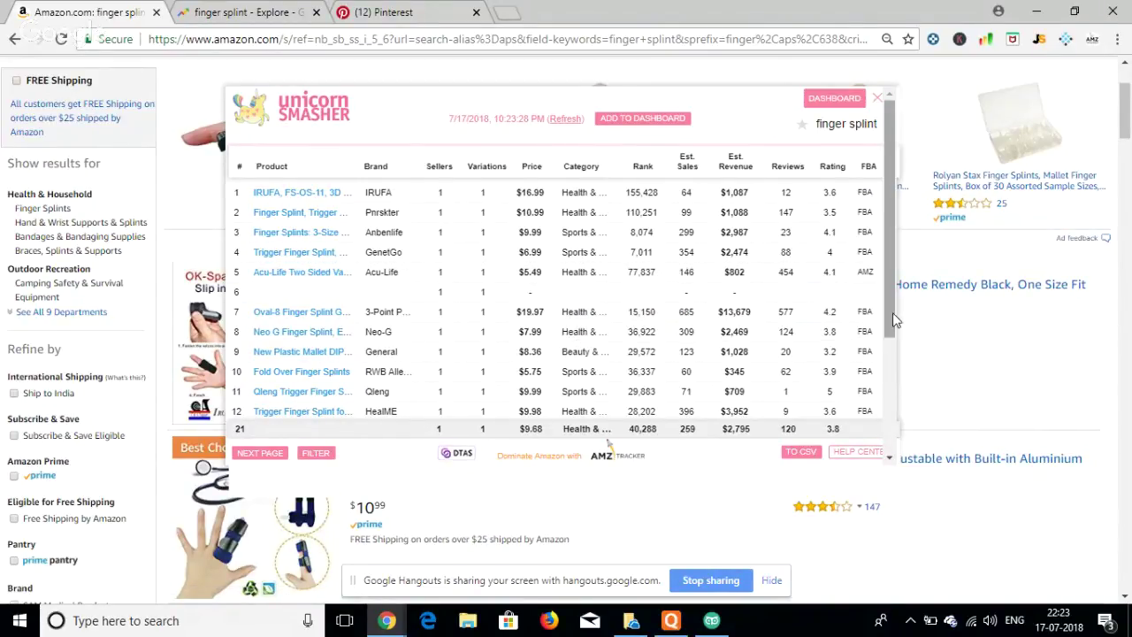
# - Review the prices, estimated sales, revenue and reviews of all products in the Unicorn Smasher table
pyautogui.moveTo(892, 312); pyautogui.dragTo(902, 288)
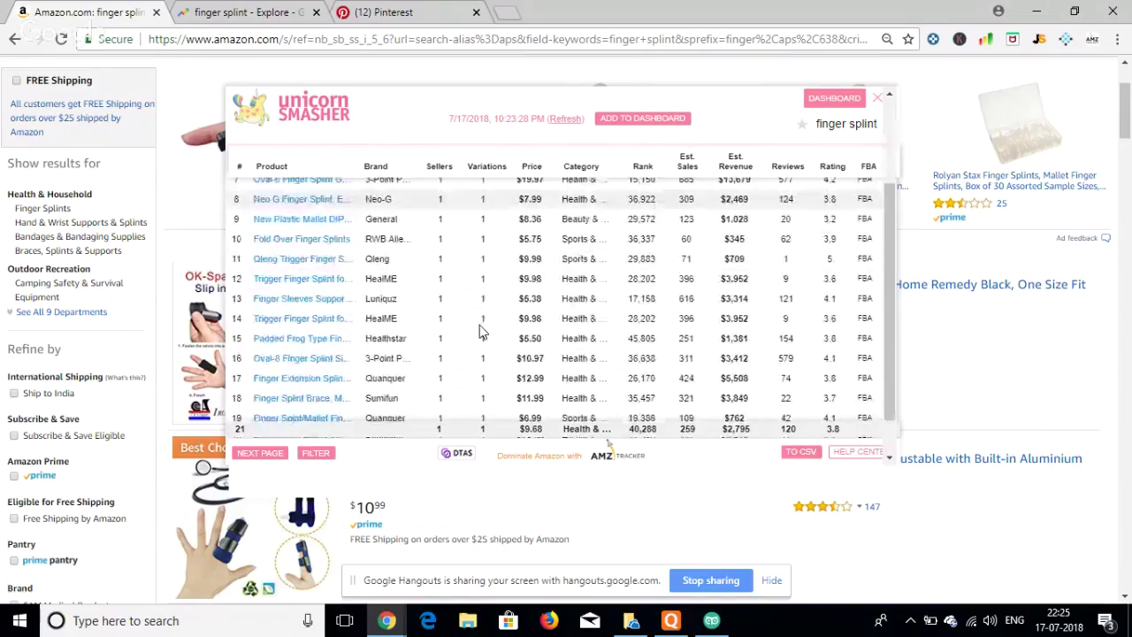
pyautogui.scroll(-5, 478, 330)
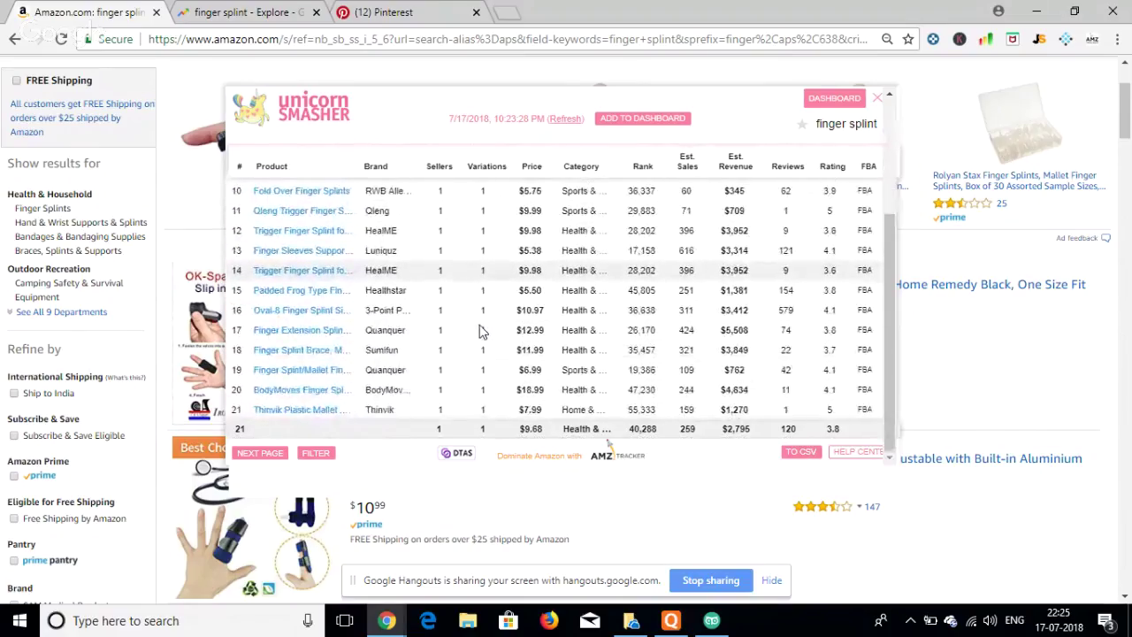
pyautogui.scroll(5, 478, 330)
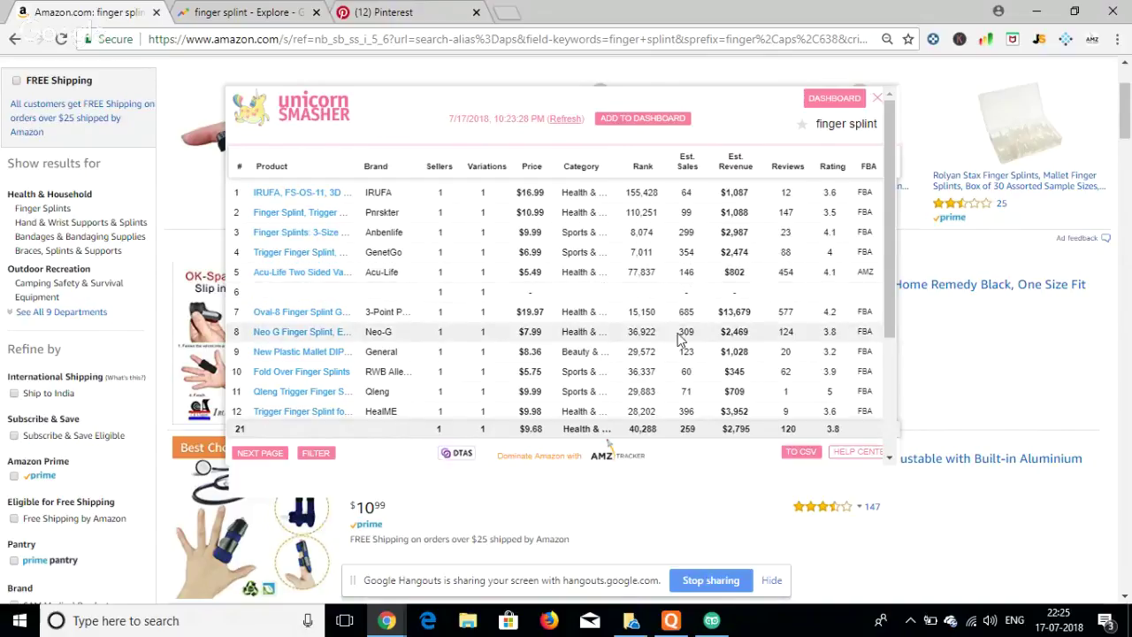
# - Open the Oval-8 Finger Splint Graduated Set listing from the Unicorn Smasher table, look over its product page and close it
pyautogui.scroll(-2, 677, 336)
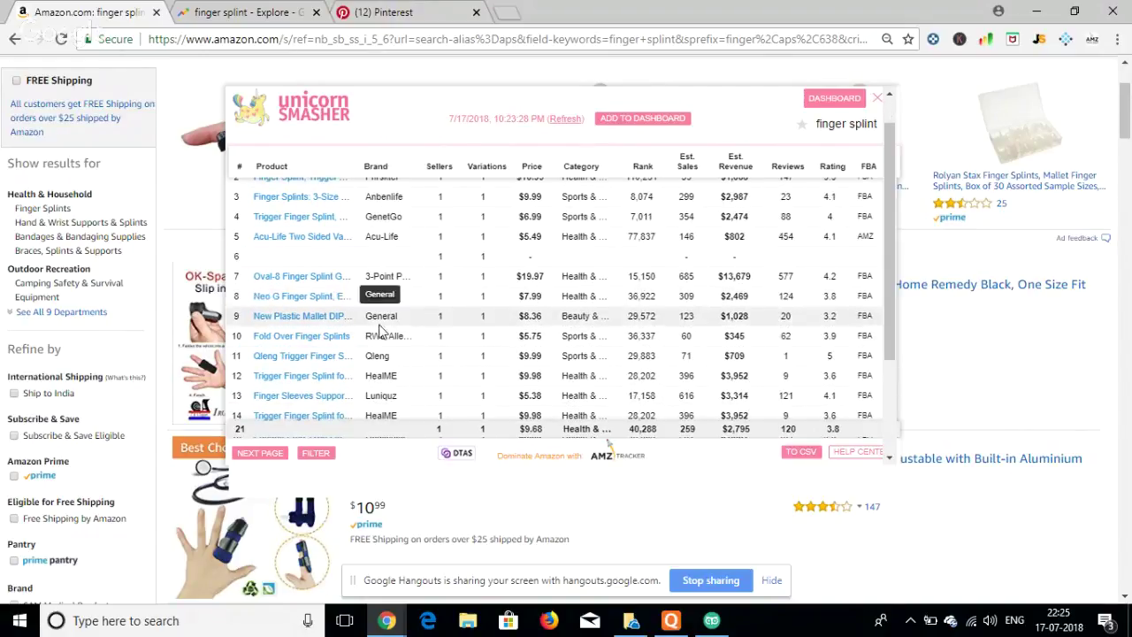
pyautogui.moveTo(297, 276)
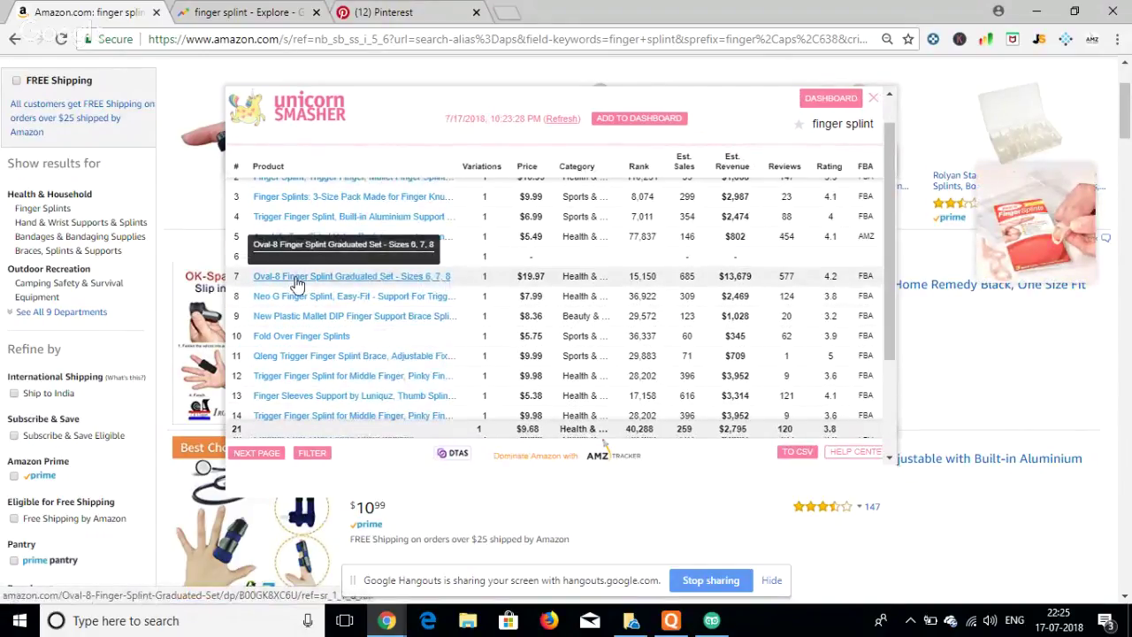
pyautogui.click(297, 279)
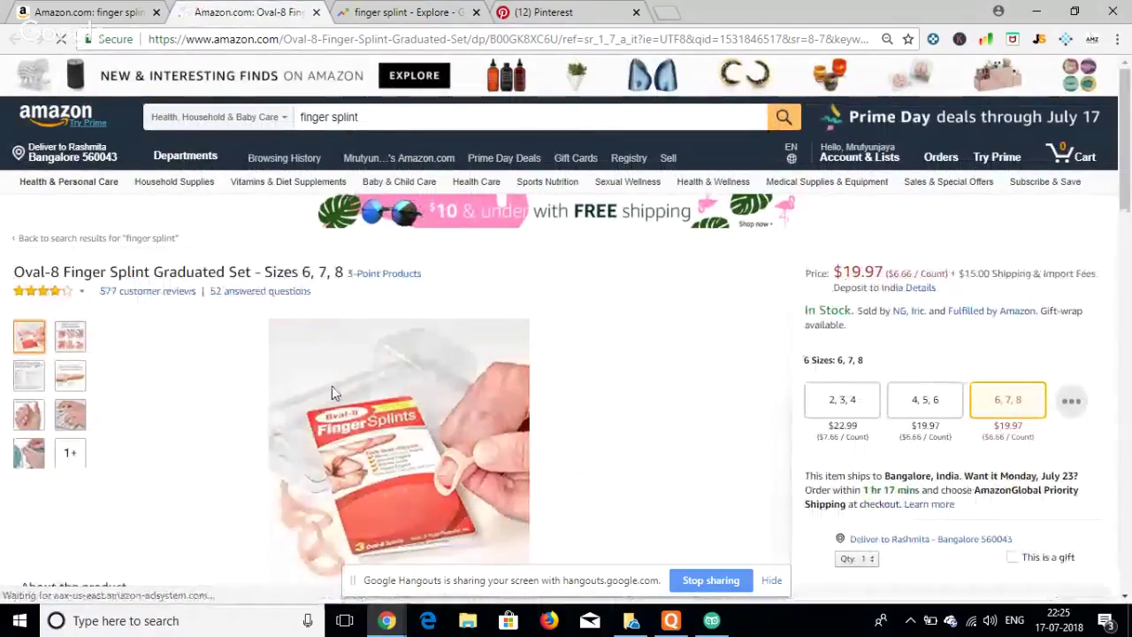
pyautogui.scroll(-1, 250, 411)
pyautogui.scroll(-5, 250, 412)
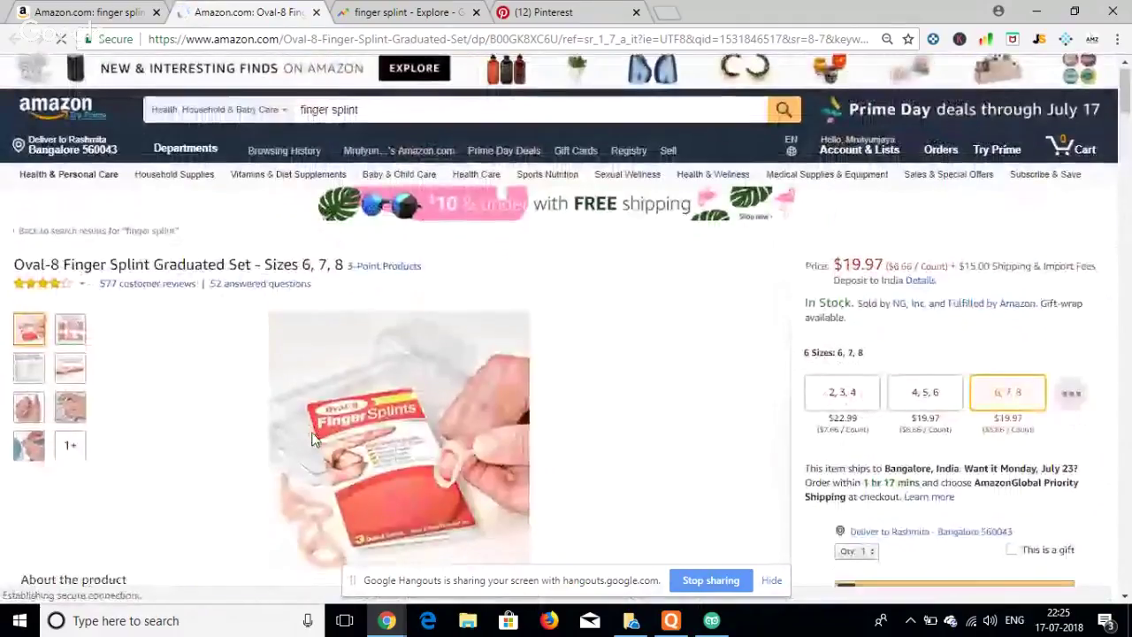
pyautogui.scroll(-3, 314, 435)
pyautogui.scroll(-5, 314, 439)
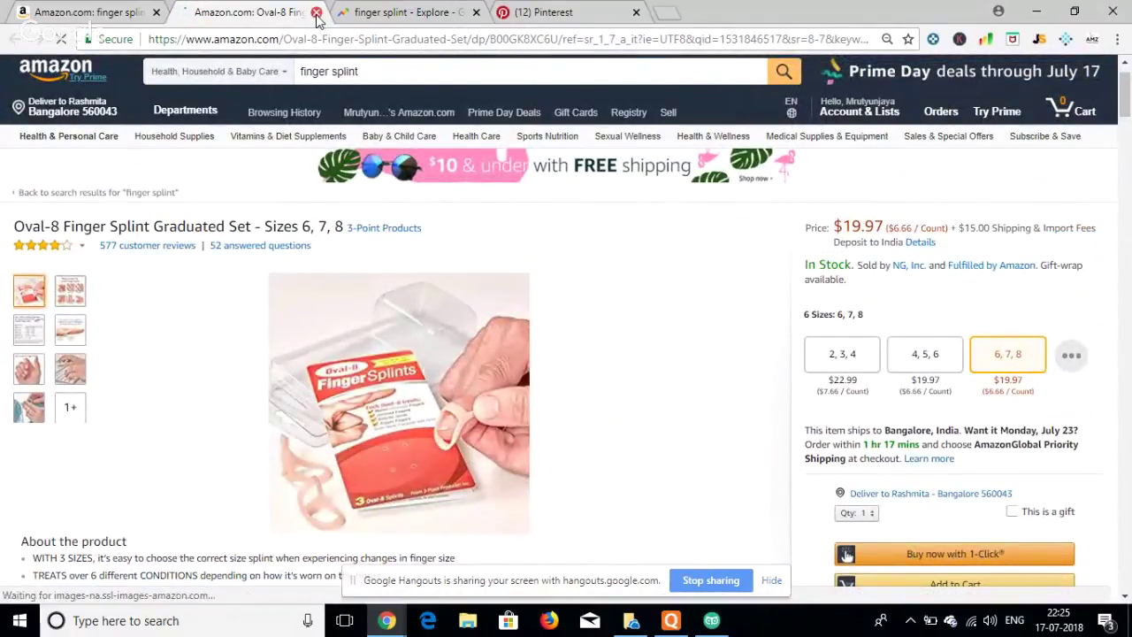
pyautogui.hotkey('ctrl', 'w')
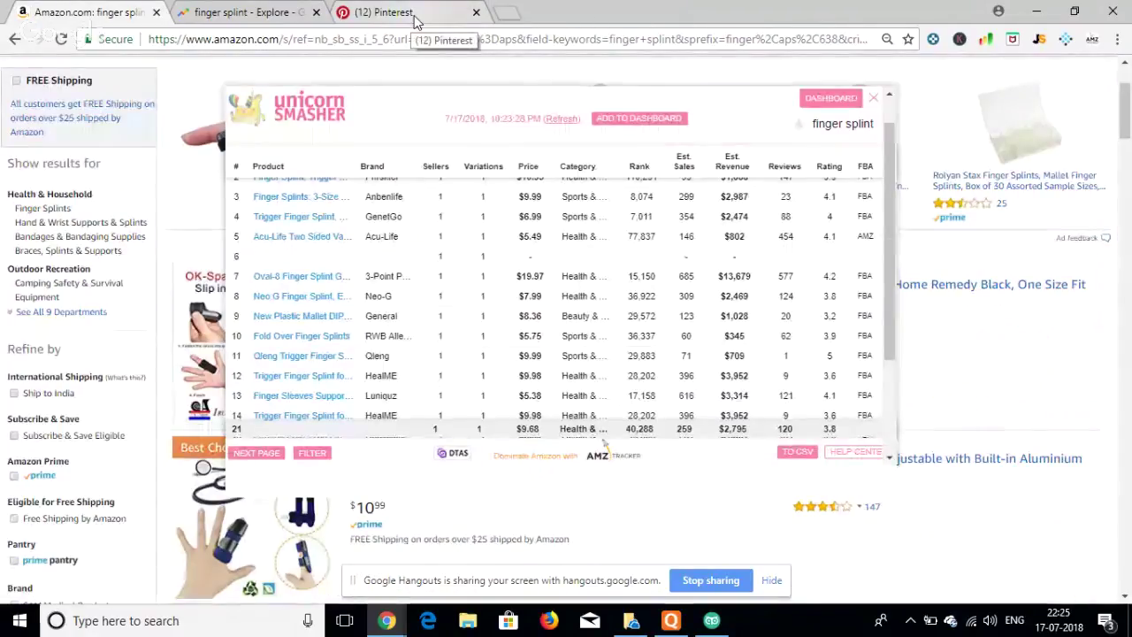
# - Close the Unicorn Smasher window and clear the search term in Amazon's search box
pyautogui.click(873, 98)
pyautogui.scroll(3, 375, 223)
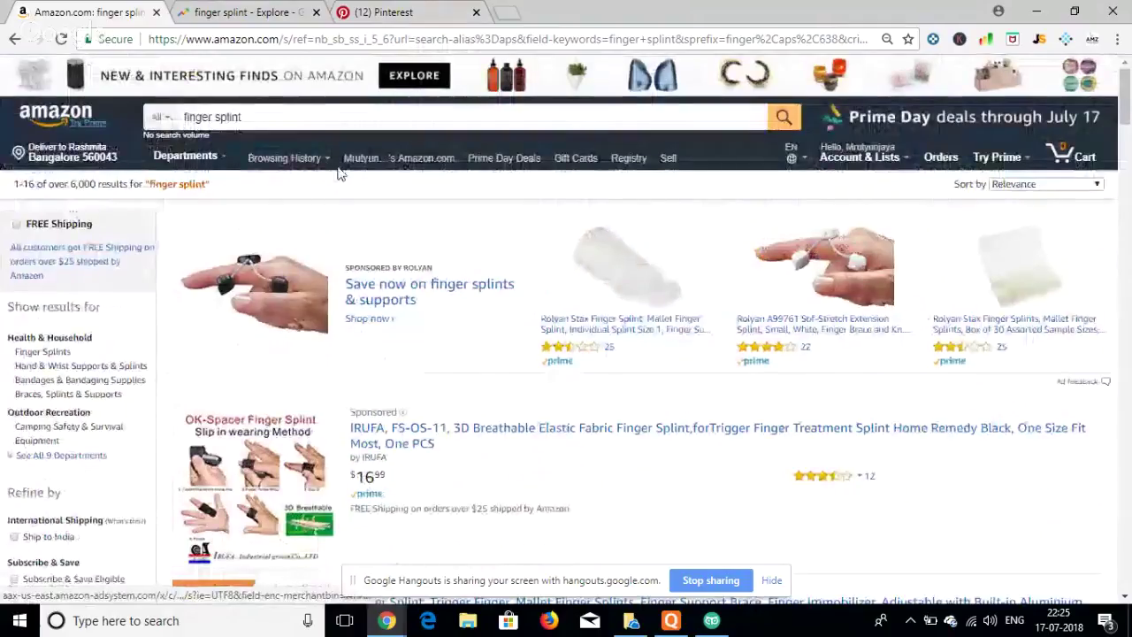
pyautogui.scroll(-2, 366, 212)
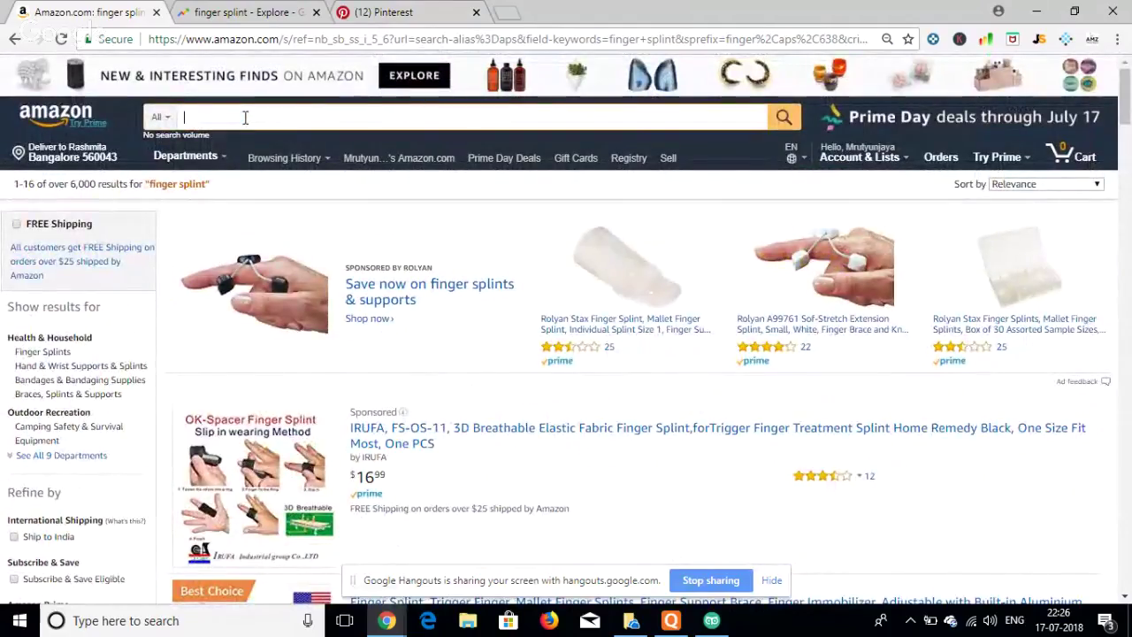
# - Switch to Pinterest and browse the pins found for "innovative recent trending product"
pyautogui.click(361, 12)
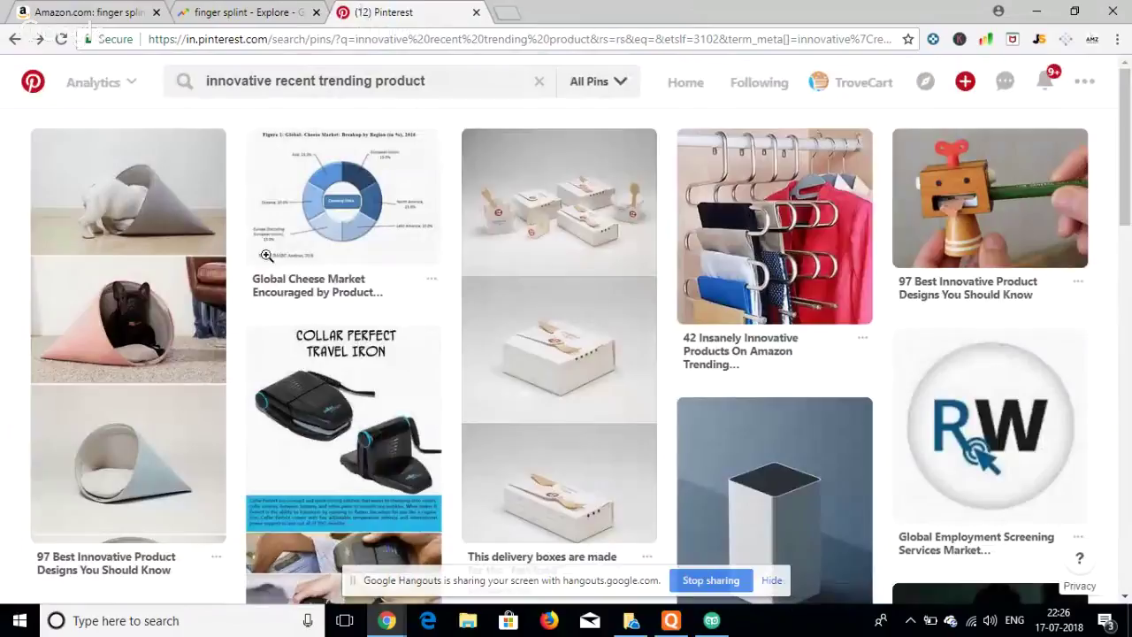
pyautogui.scroll(-3, 352, 314)
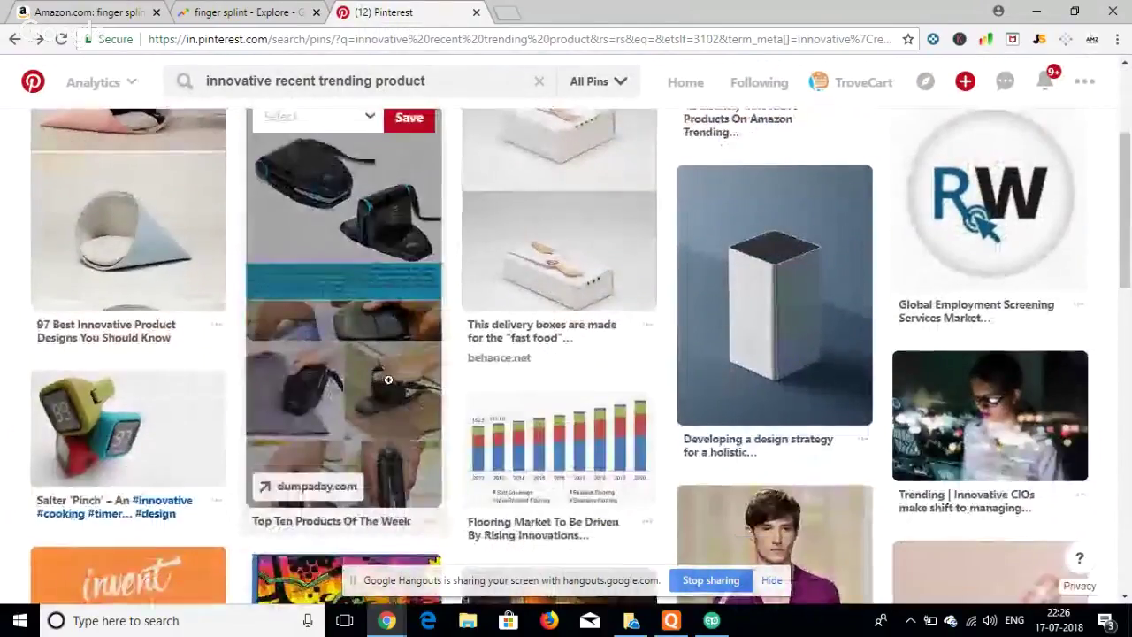
pyautogui.scroll(-1, 370, 456)
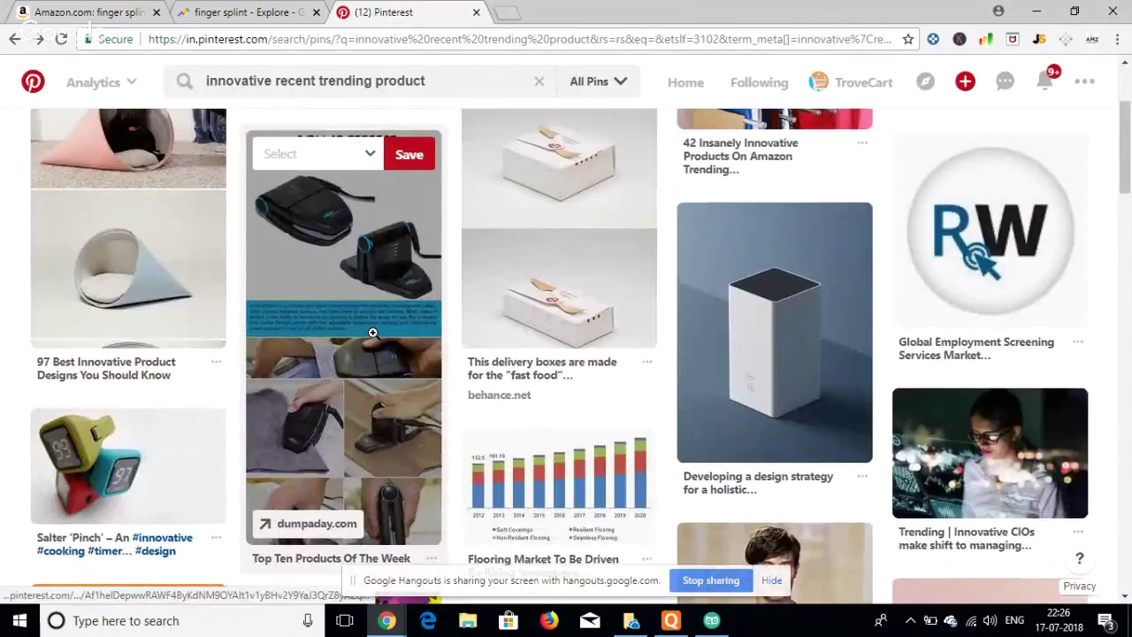
pyautogui.scroll(1, 372, 333)
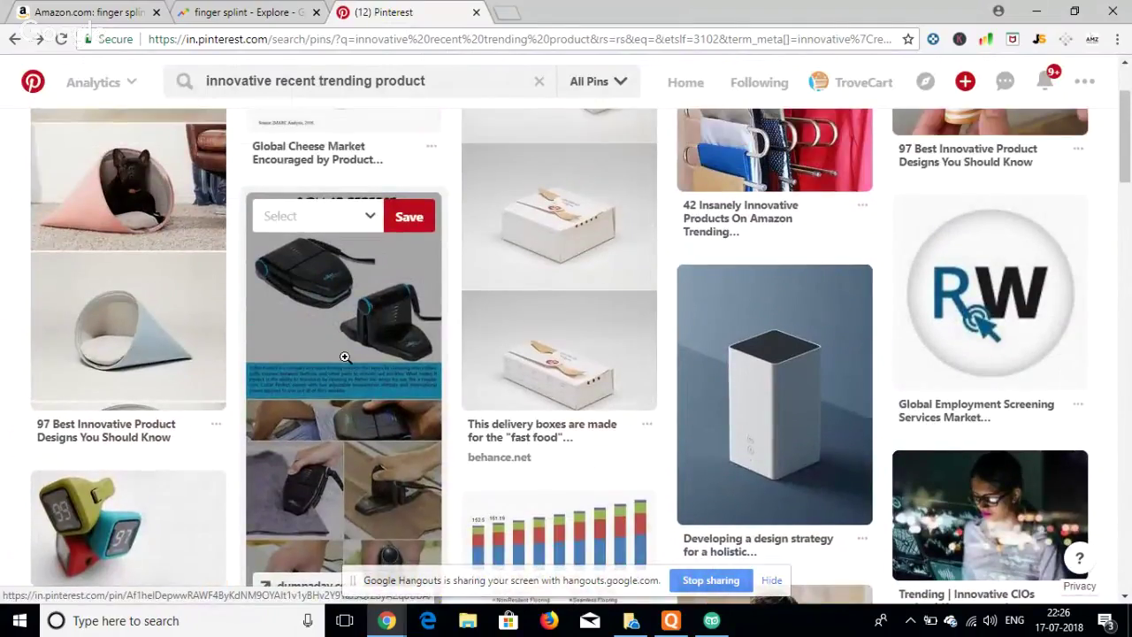
# - Open the Collar Perfect Travel Iron pin and examine its description and usage photos
pyautogui.click(345, 357)
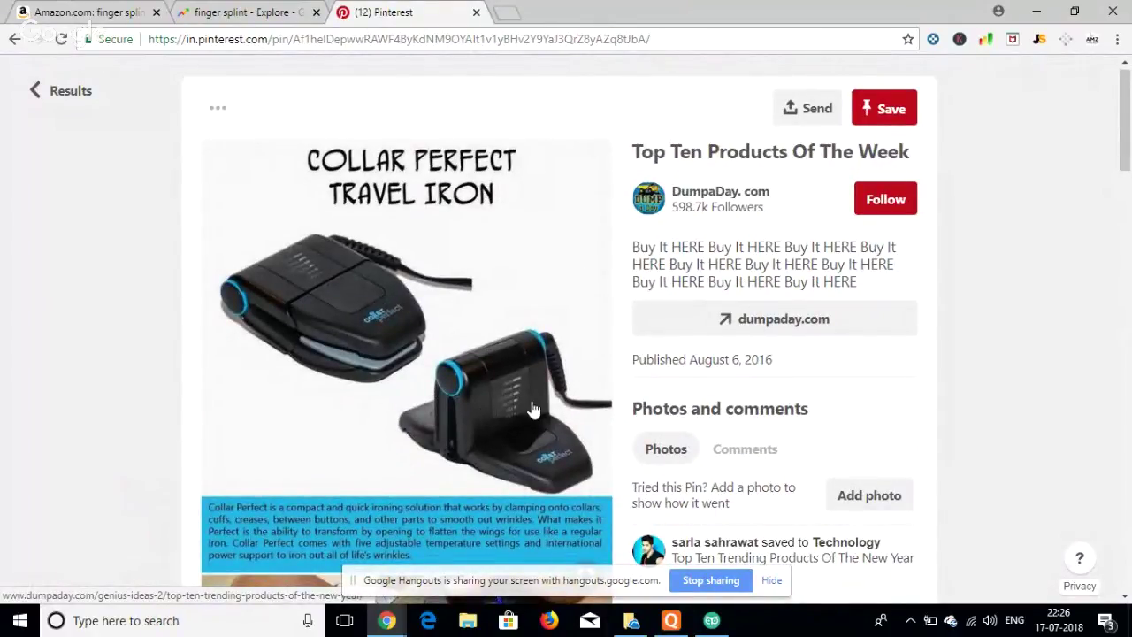
pyautogui.scroll(-1, 533, 409)
pyautogui.scroll(-2, 533, 410)
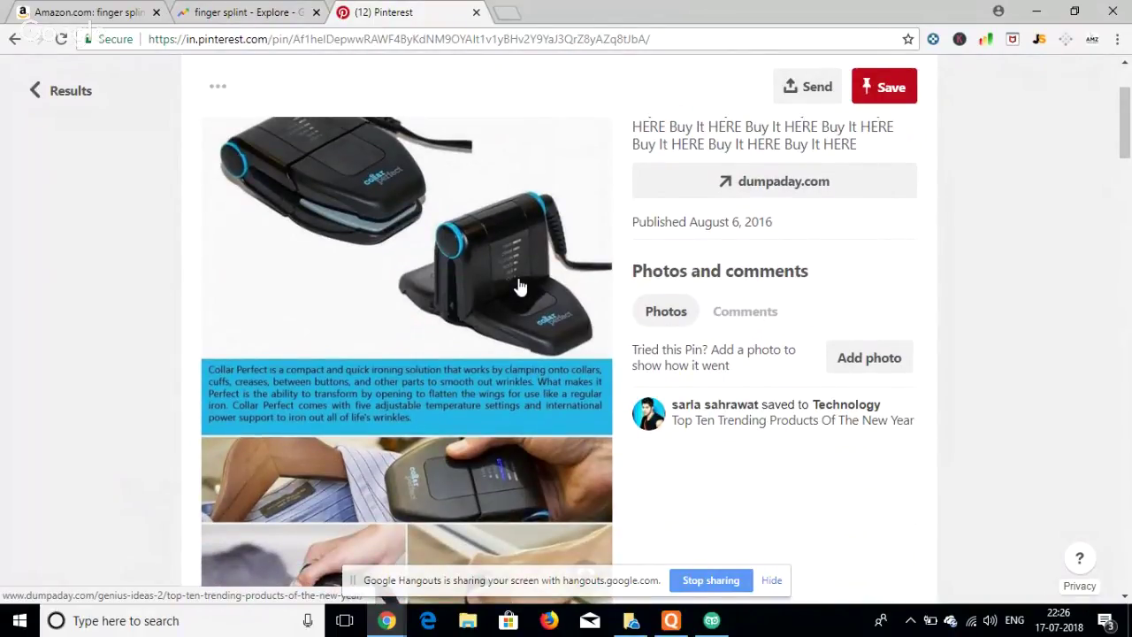
pyautogui.scroll(-1, 520, 287)
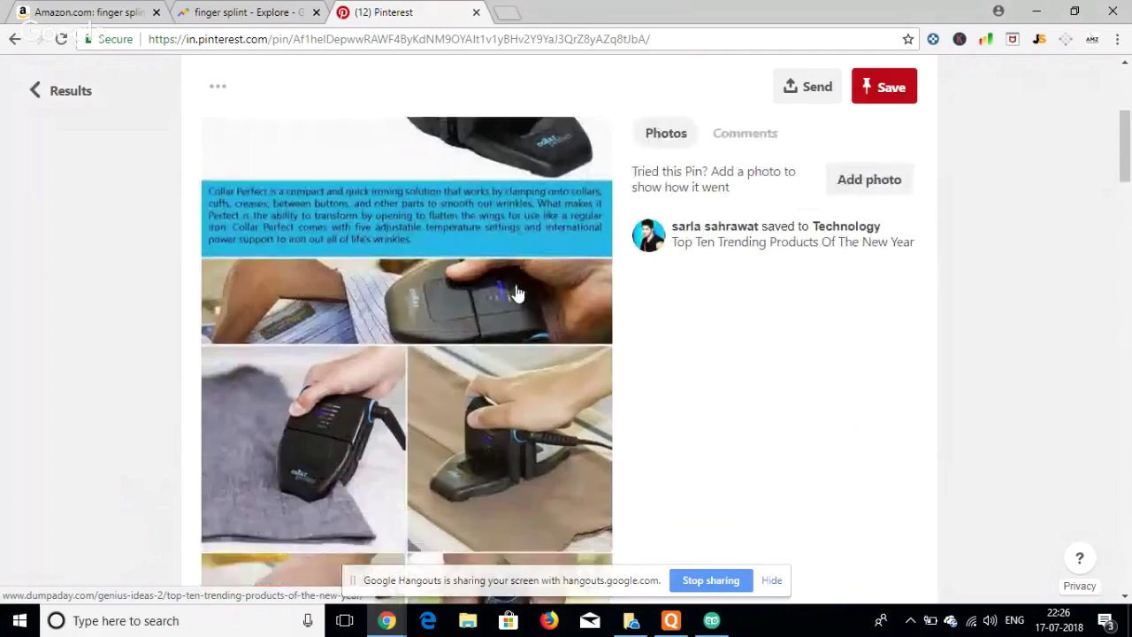
pyautogui.scroll(-5, 516, 293)
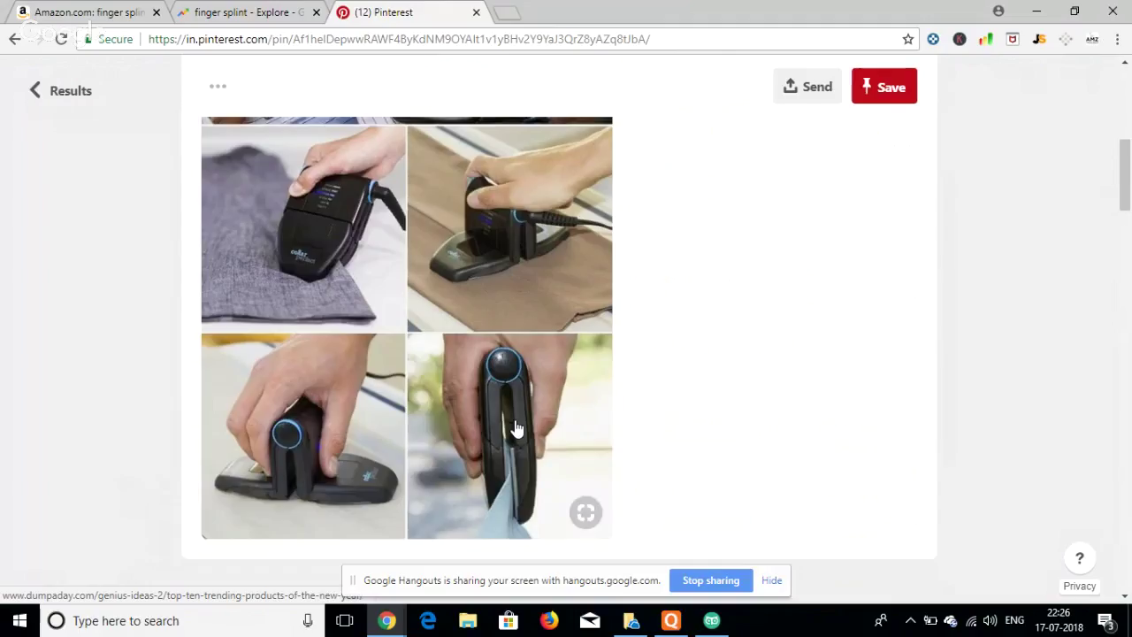
pyautogui.scroll(4, 513, 424)
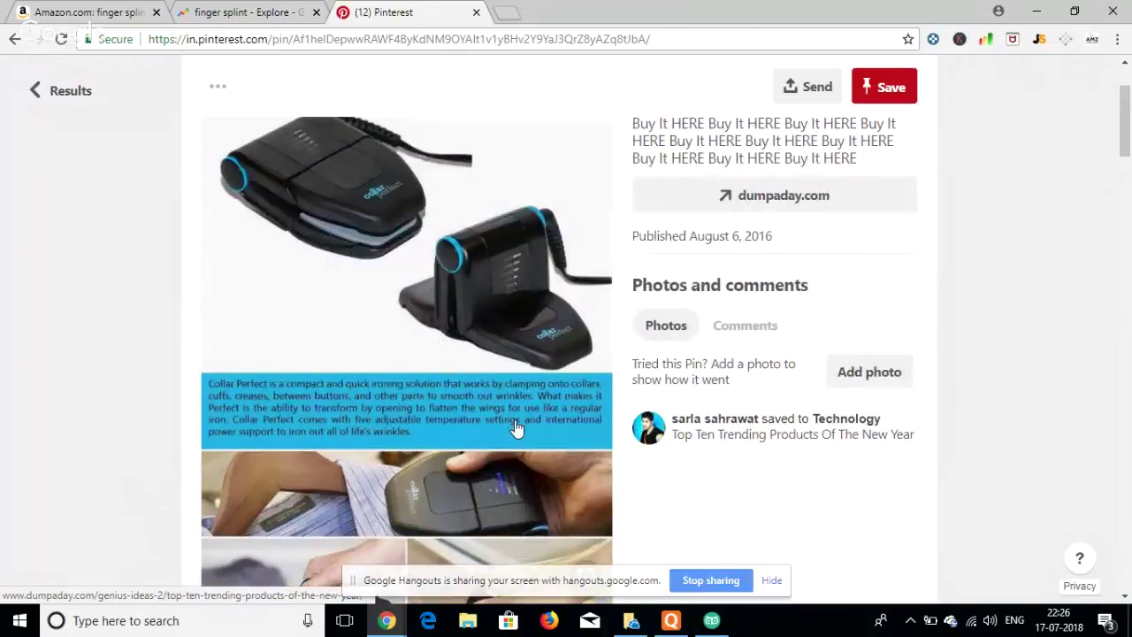
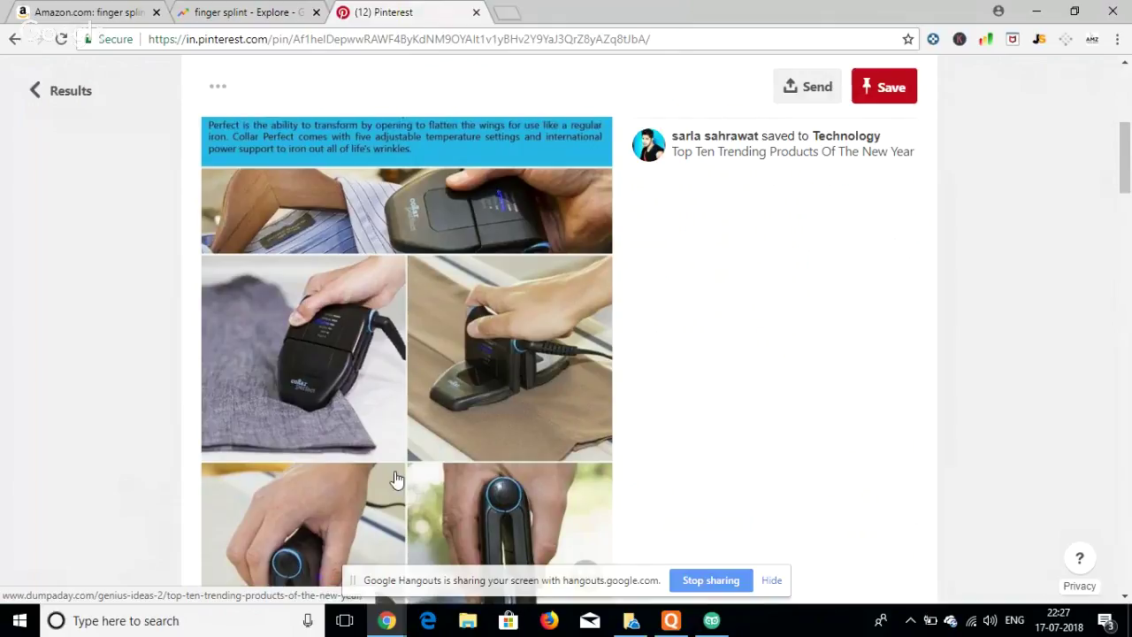
# - Browse the travel iron's related pins, open the green knife cleaning brush pin and view its details and similar products
pyautogui.scroll(-3, 460, 398)
pyautogui.scroll(-3, 460, 397)
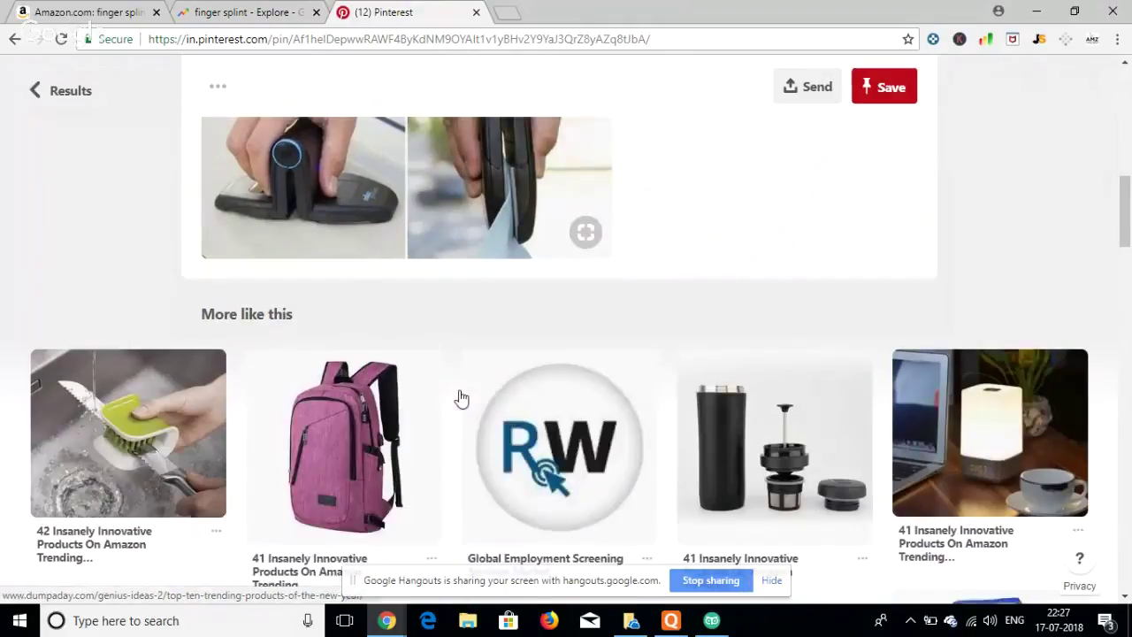
pyautogui.scroll(-1, 226, 402)
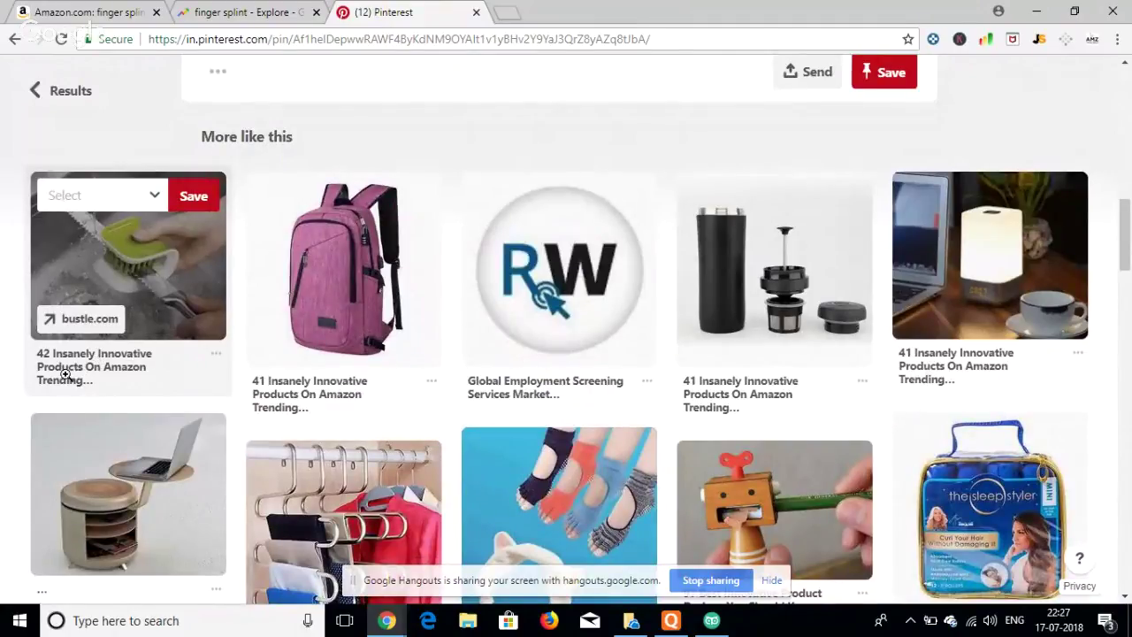
pyautogui.click(168, 327)
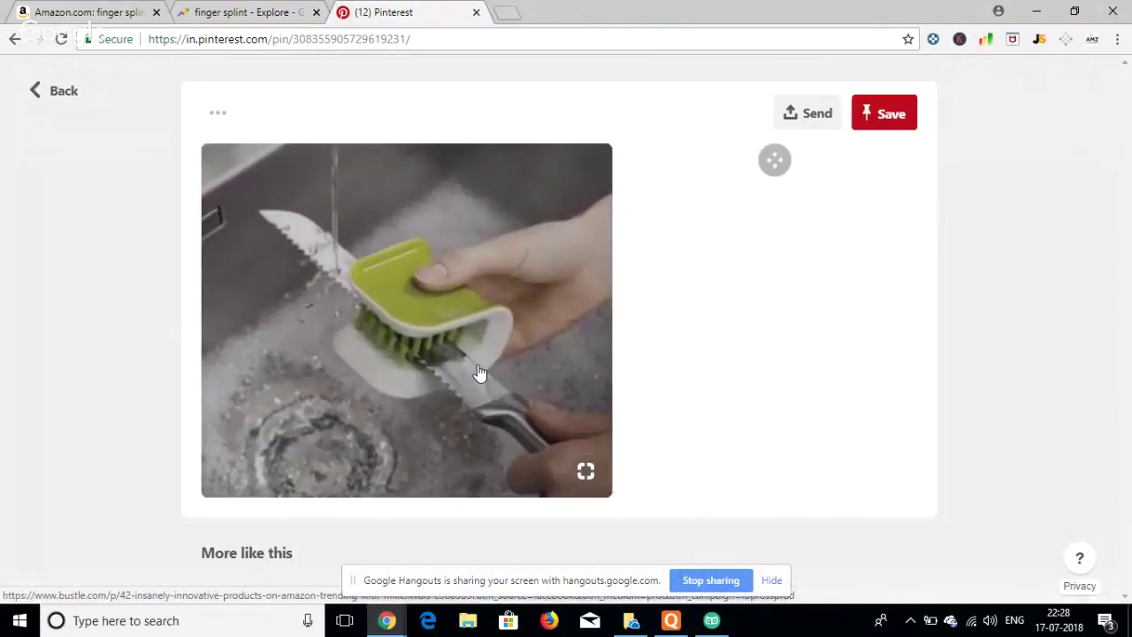
pyautogui.scroll(-4, 477, 377)
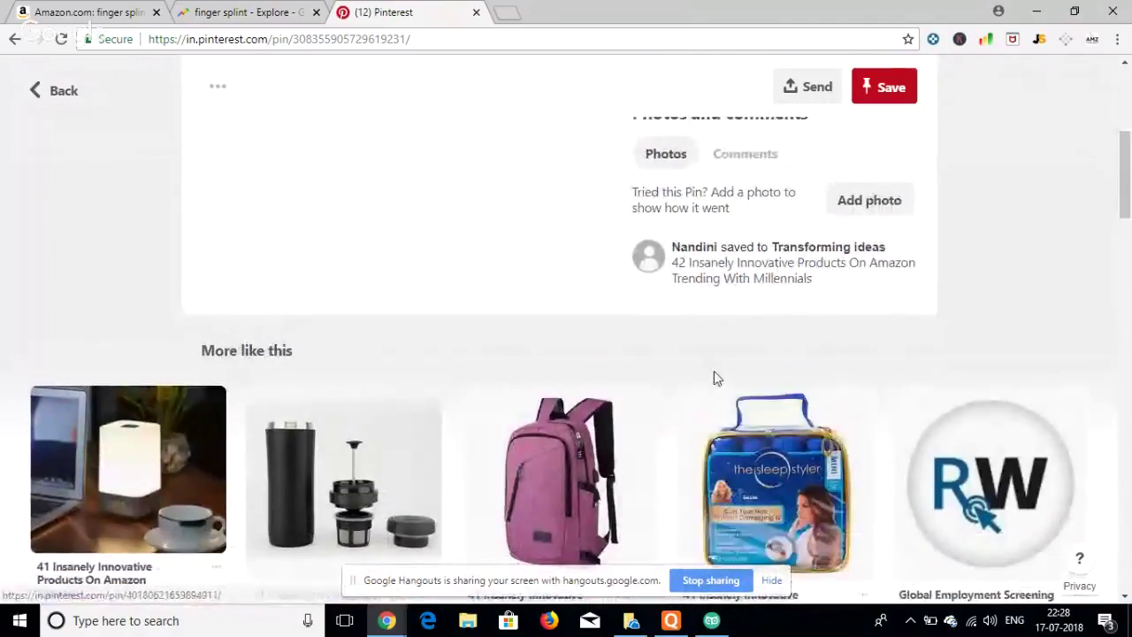
# - Open the Bustle article linked from the knife cleaning brush pin, skim its introduction and start its product slideshow
pyautogui.scroll(-5, 713, 371)
pyautogui.scroll(9, 714, 370)
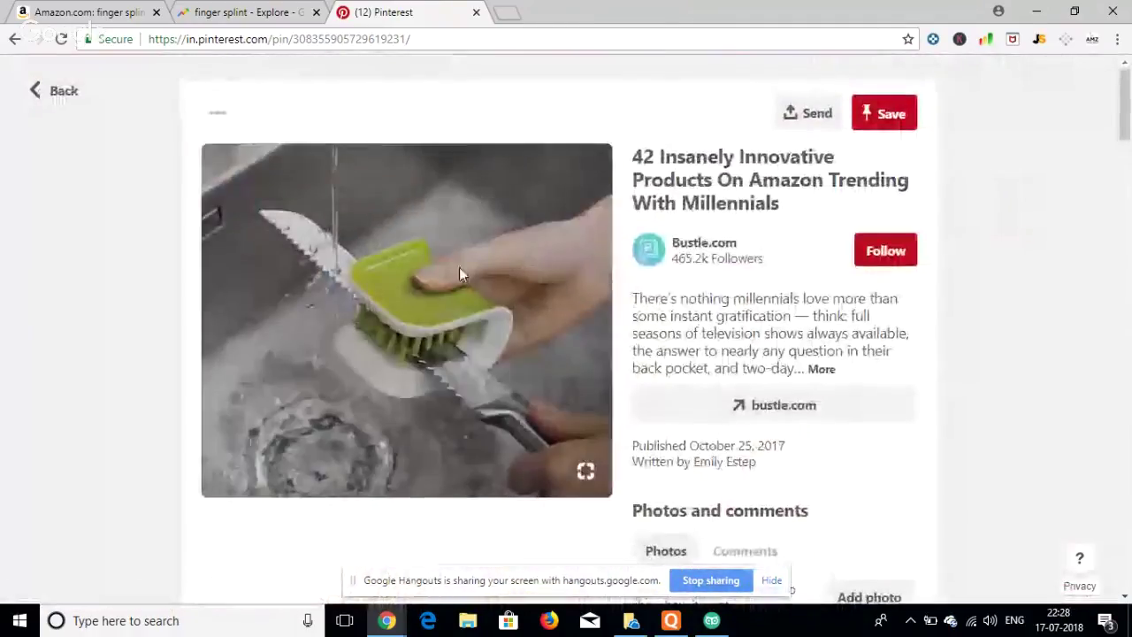
pyautogui.click(459, 270)
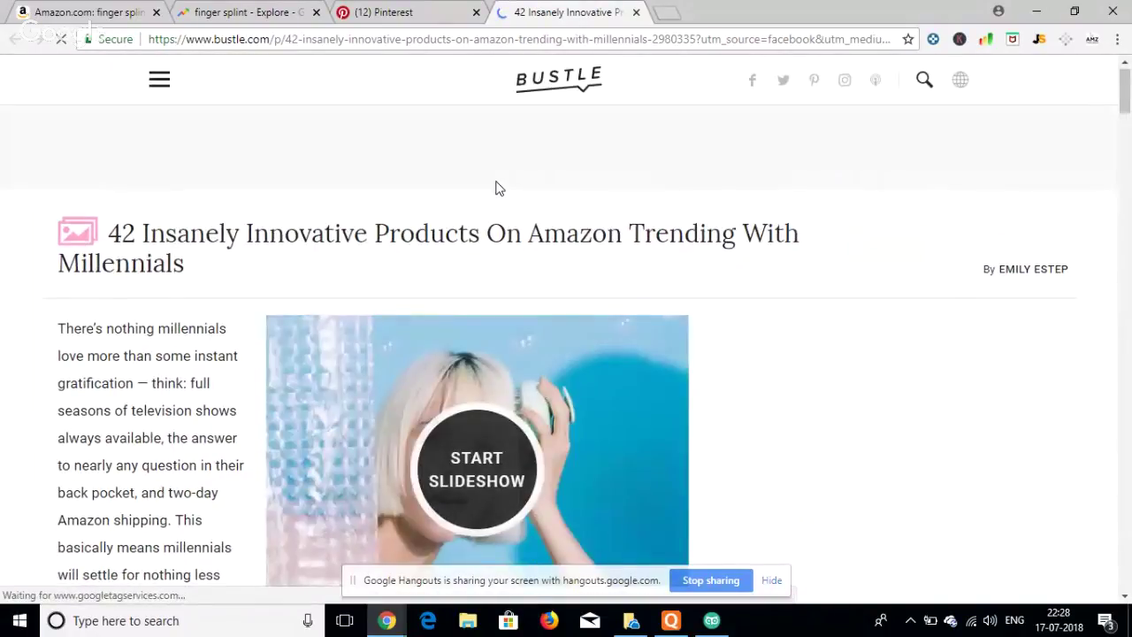
pyautogui.scroll(-2, 497, 188)
pyautogui.scroll(-2, 497, 188)
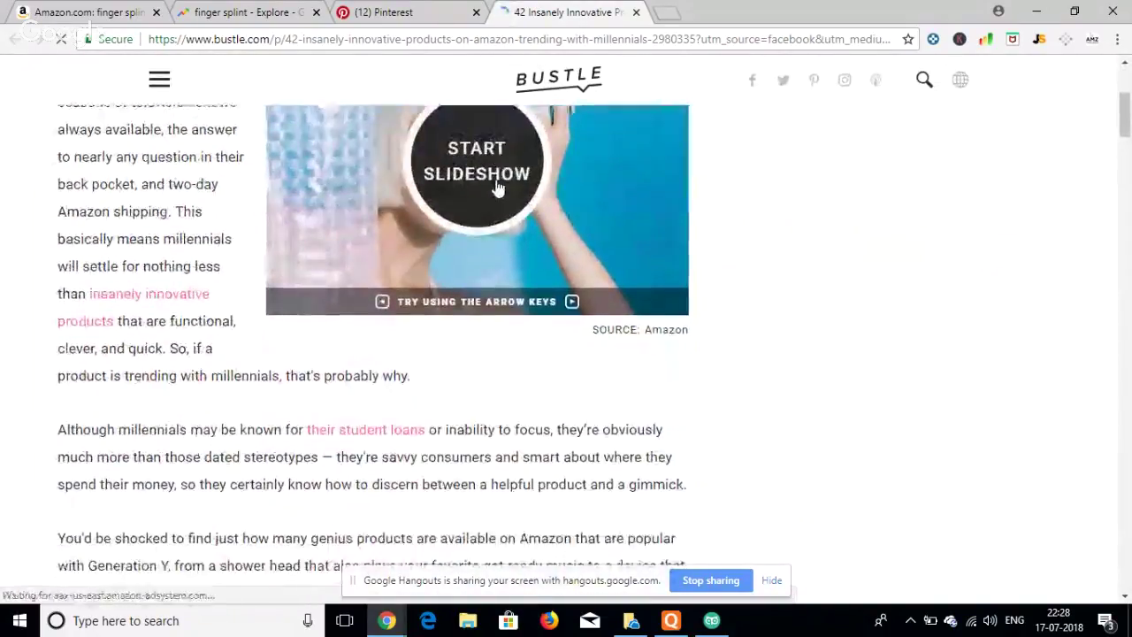
pyautogui.scroll(-6, 497, 188)
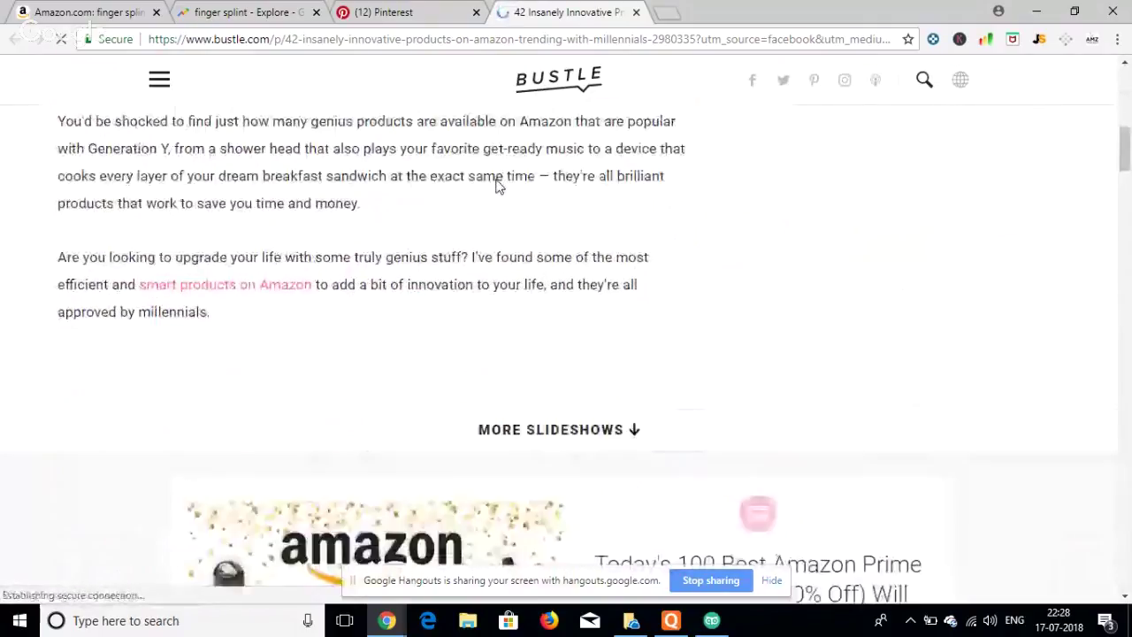
pyautogui.scroll(-1, 497, 181)
pyautogui.scroll(10, 495, 185)
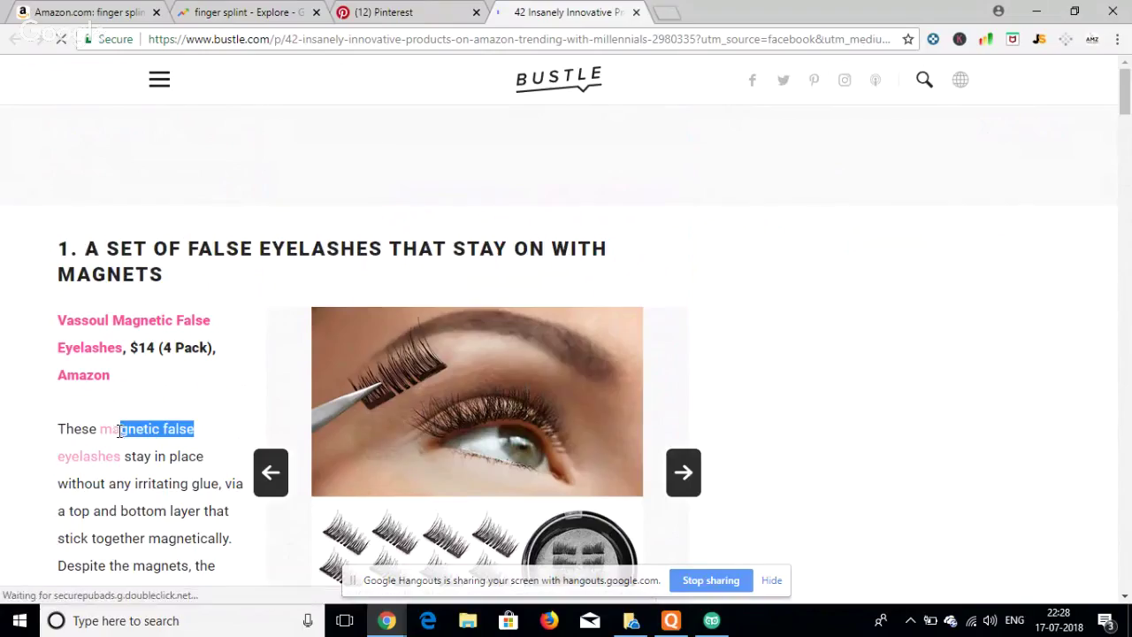
# - Take the phrase "magnetic false" from the slideshow's first product and search Amazon for it
pyautogui.moveTo(115, 431); pyautogui.dragTo(99, 431)
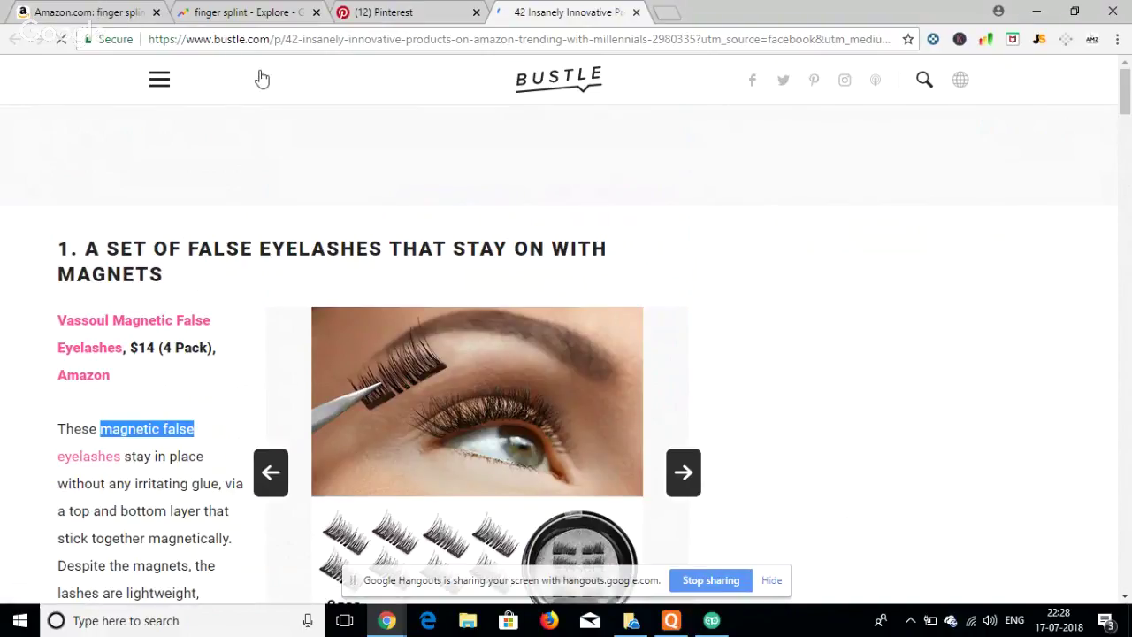
pyautogui.click(105, 8)
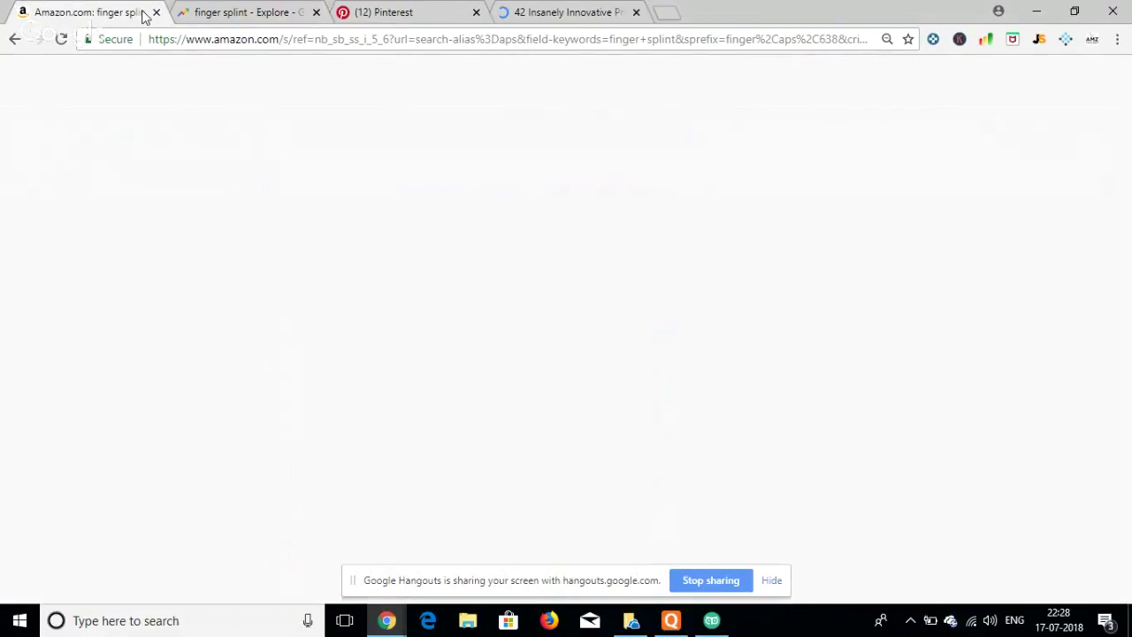
pyautogui.click(252, 113)
pyautogui.write('magnetic false')
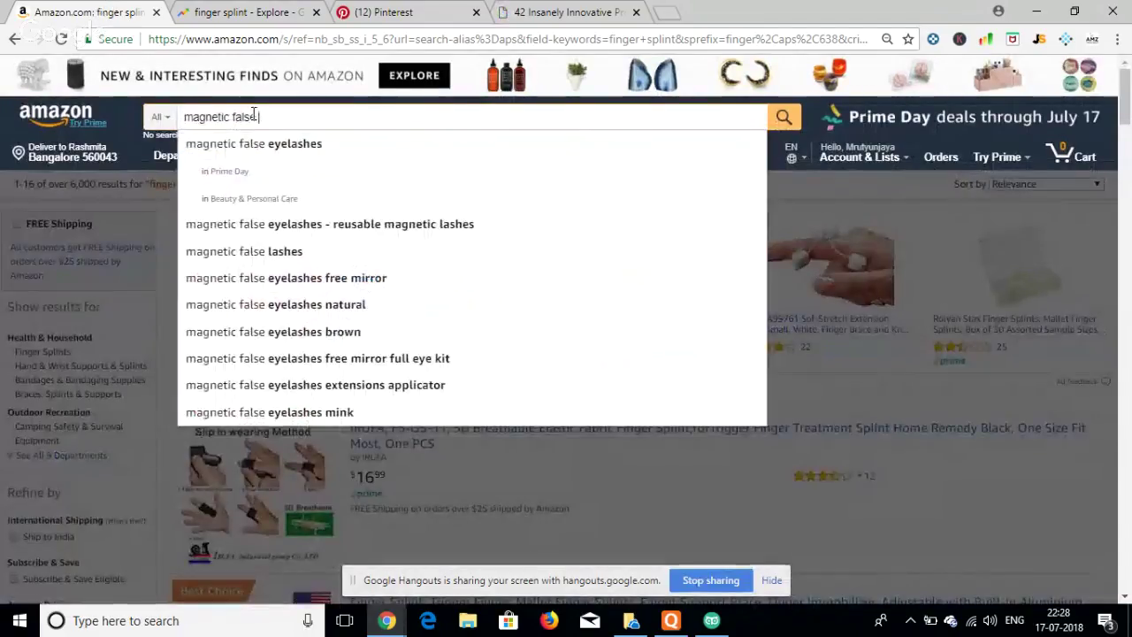
pyautogui.press('Return')
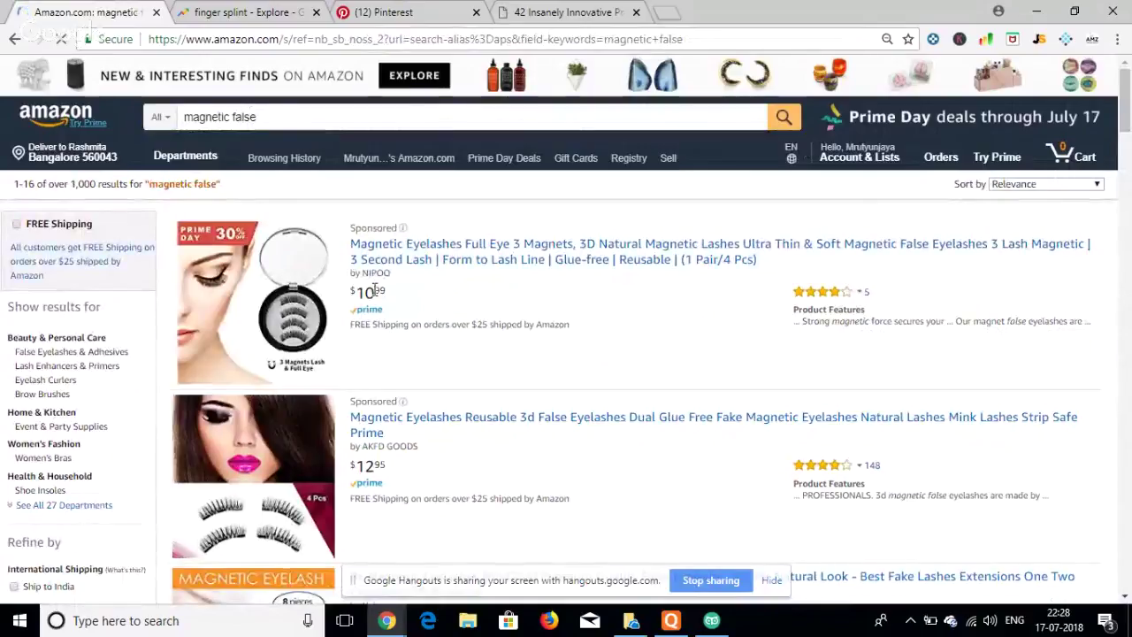
# - Examine the prices, ratings and review counts of the magnetic eyelash listings in the Amazon results
pyautogui.scroll(-3, 375, 294)
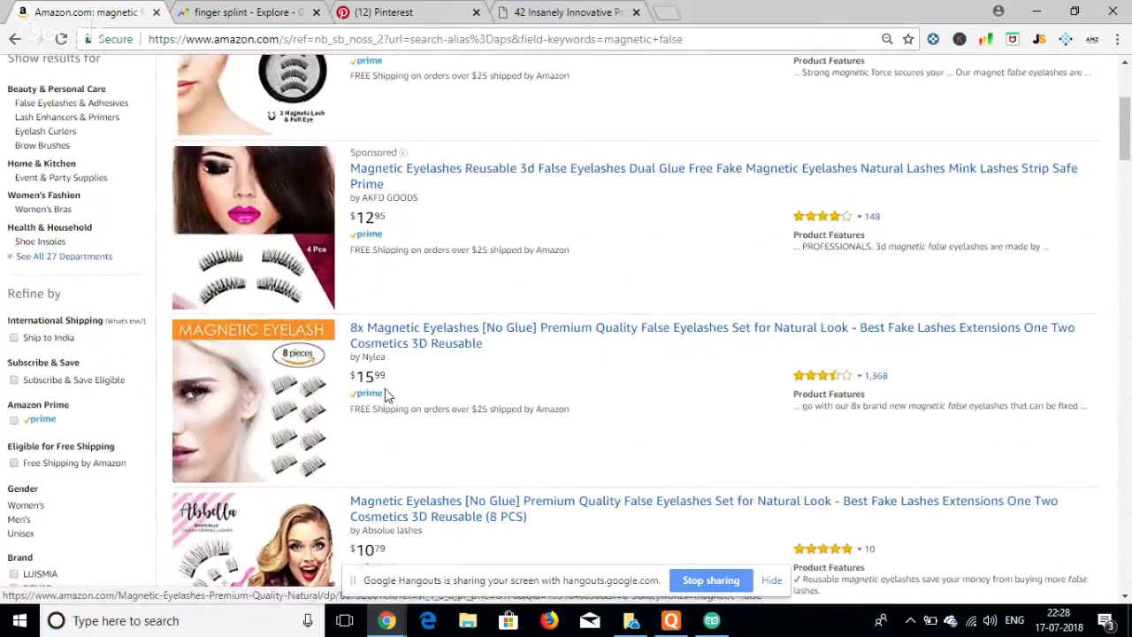
pyautogui.scroll(3, 384, 388)
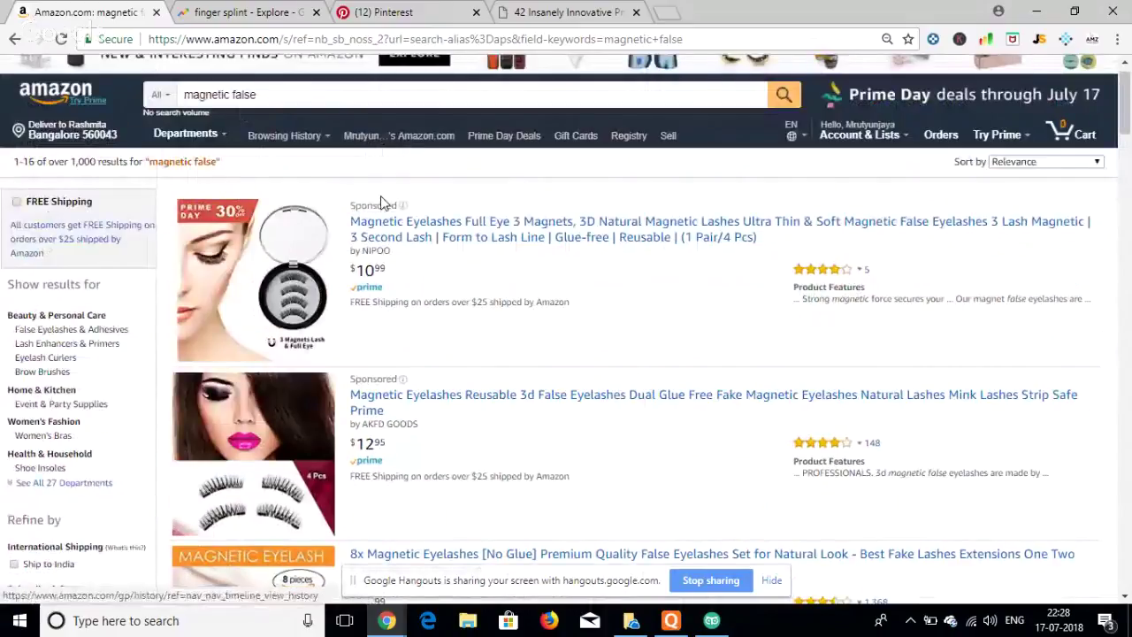
pyautogui.scroll(-1, 458, 324)
pyautogui.scroll(-5, 457, 324)
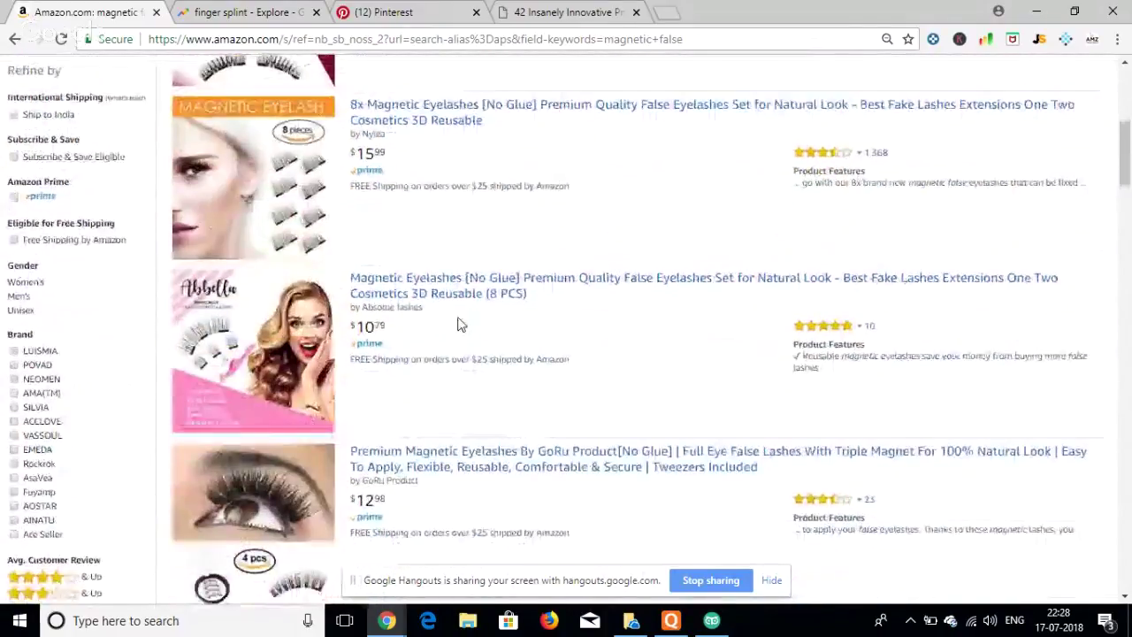
pyautogui.scroll(-3, 458, 323)
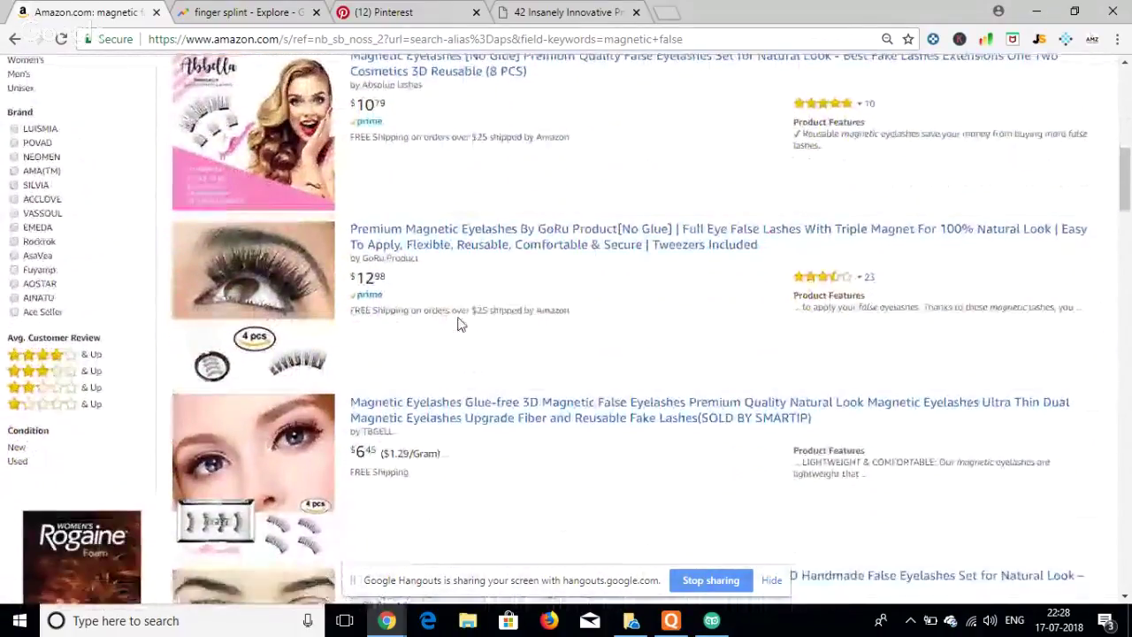
pyautogui.scroll(-4, 458, 324)
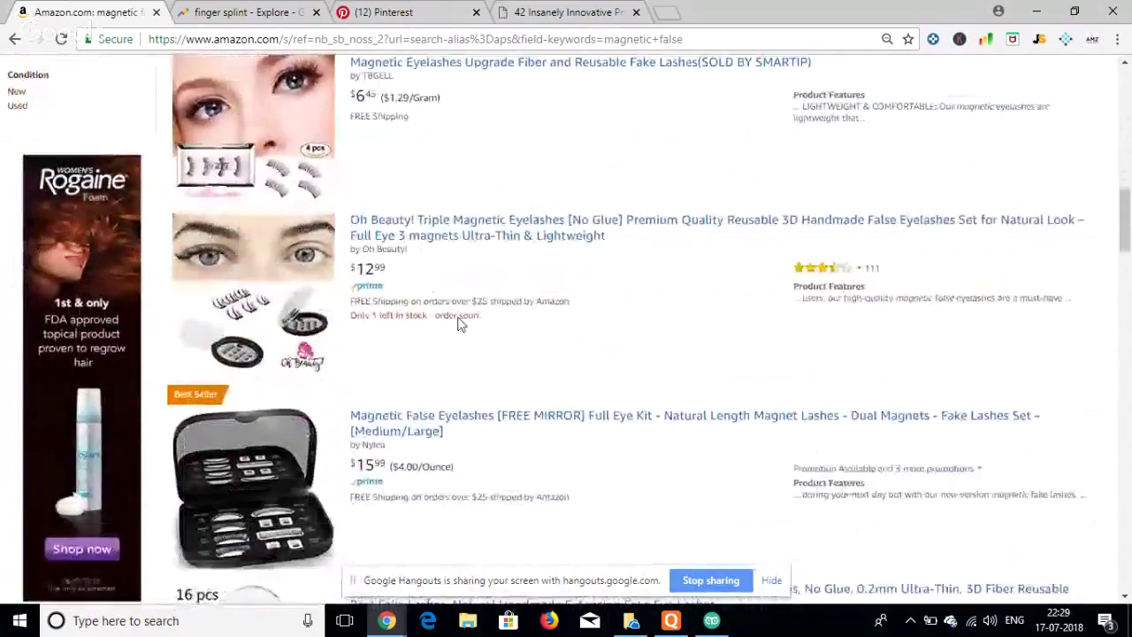
pyautogui.scroll(-1, 458, 324)
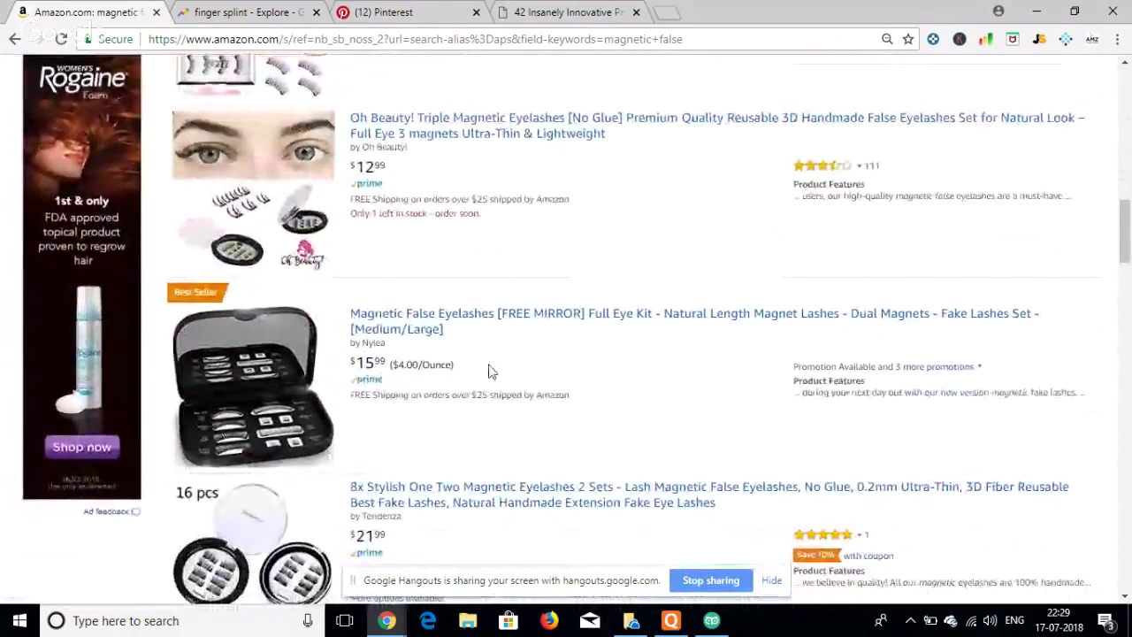
pyautogui.scroll(-1, 550, 407)
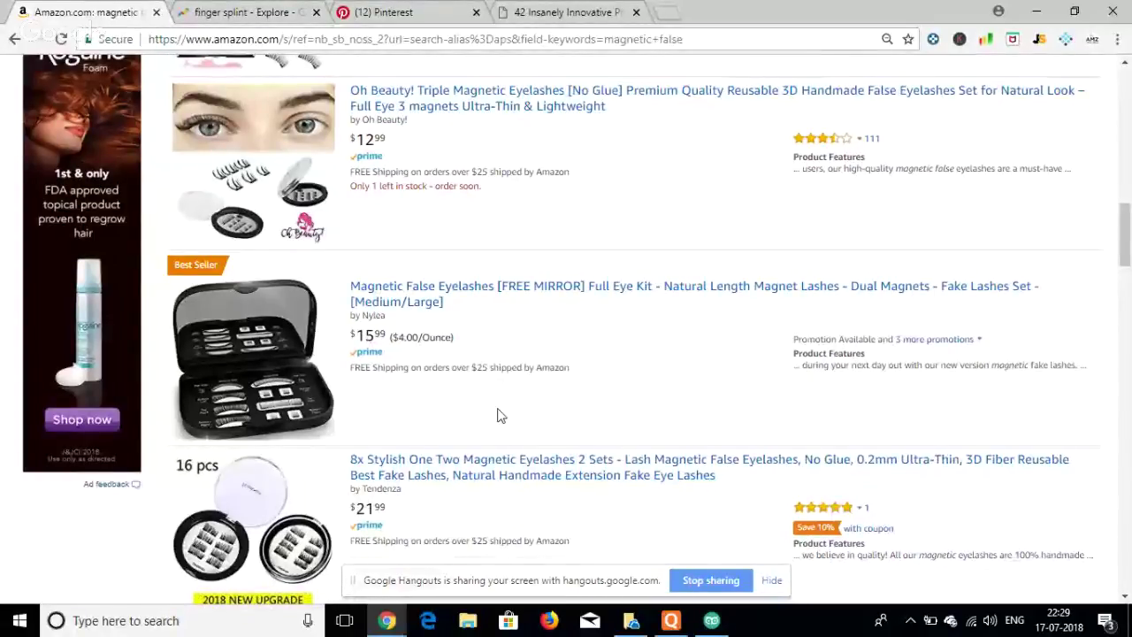
pyautogui.scroll(-2, 497, 416)
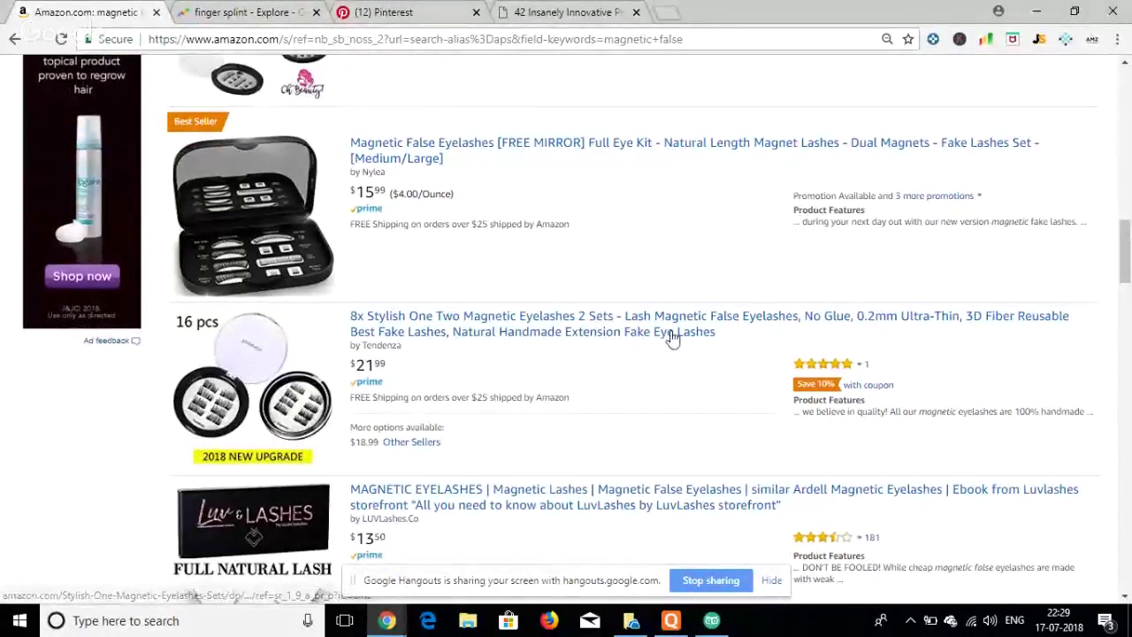
# - Analyse the results with Unicorn Smasher and open the 8x Stylish One Two Magnetic Eyelashes listing to review its product details
pyautogui.click(1092, 41)
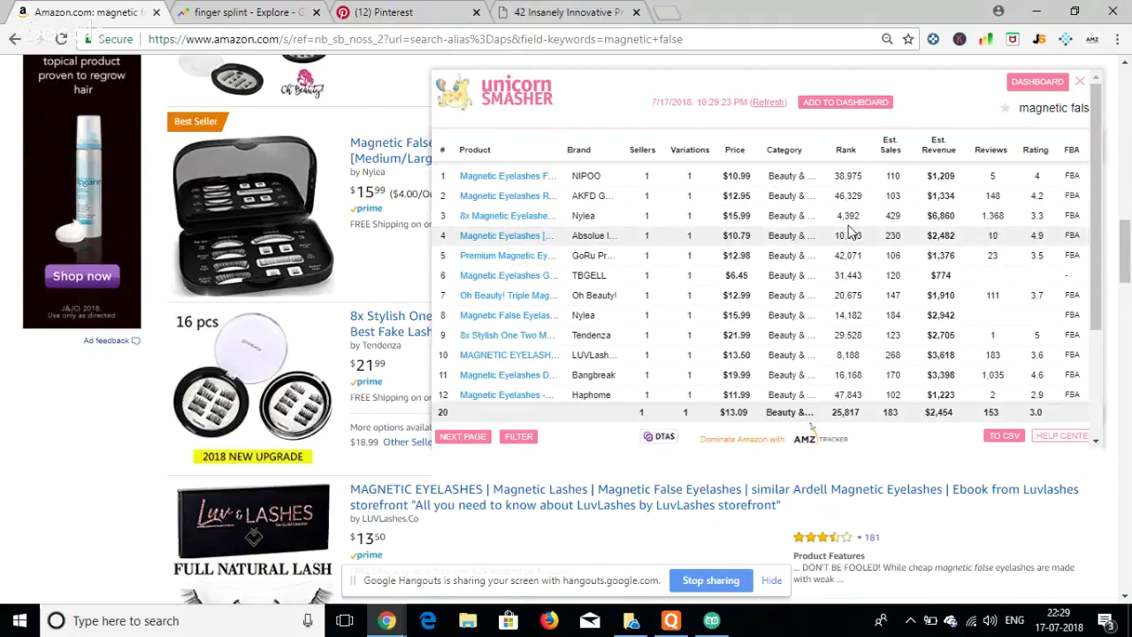
pyautogui.moveTo(533, 237)
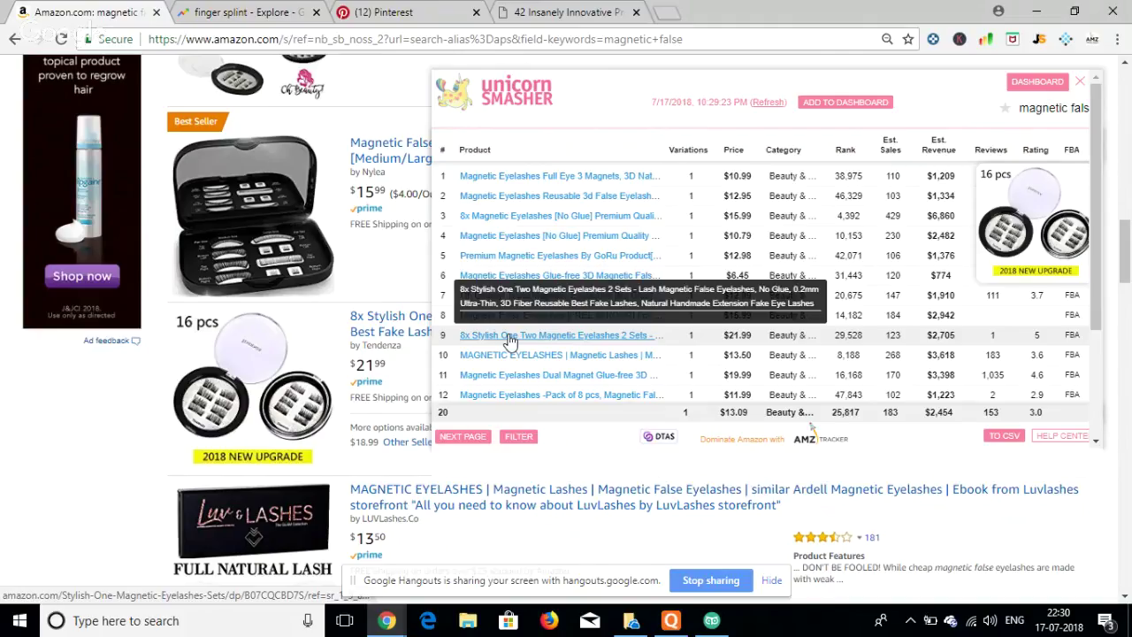
pyautogui.click(510, 341)
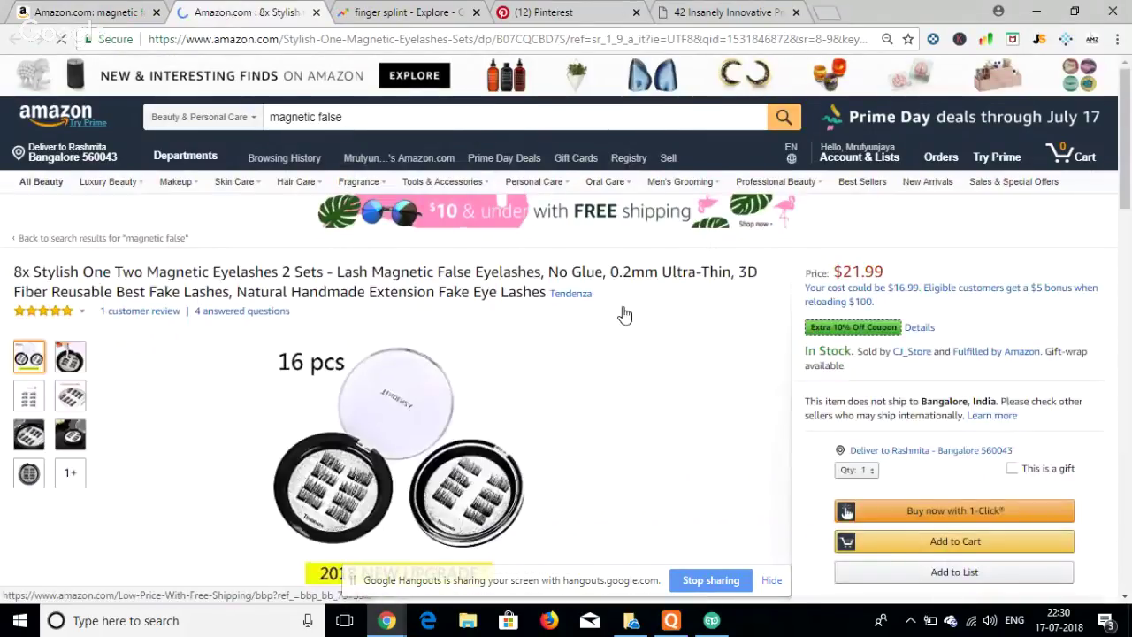
pyautogui.scroll(-1, 608, 317)
pyautogui.scroll(-6, 607, 317)
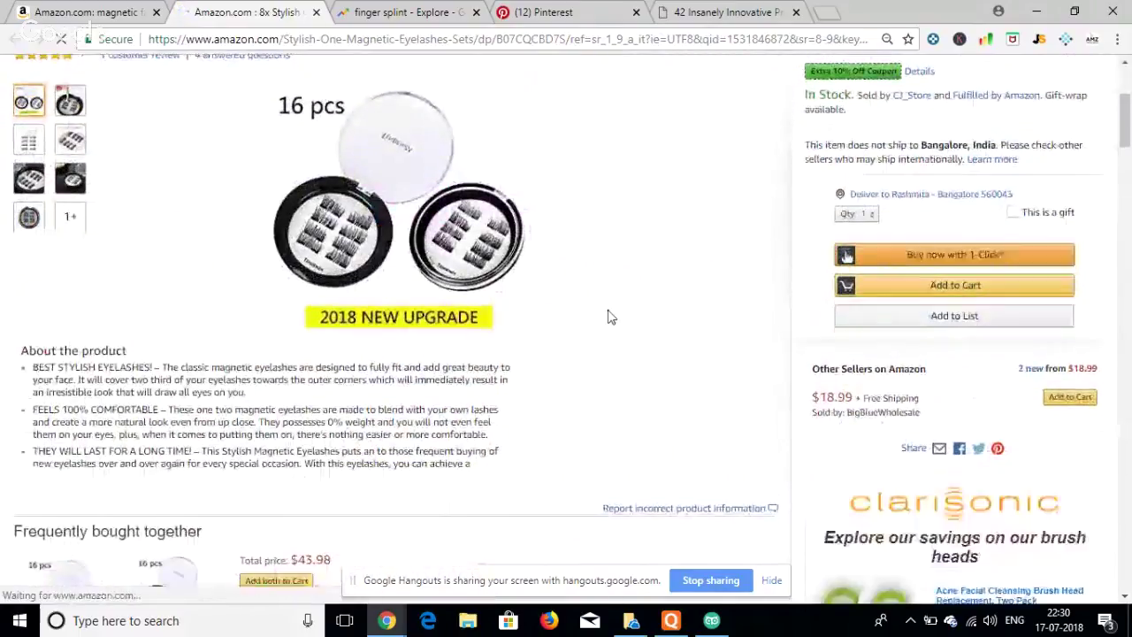
pyautogui.scroll(4, 607, 317)
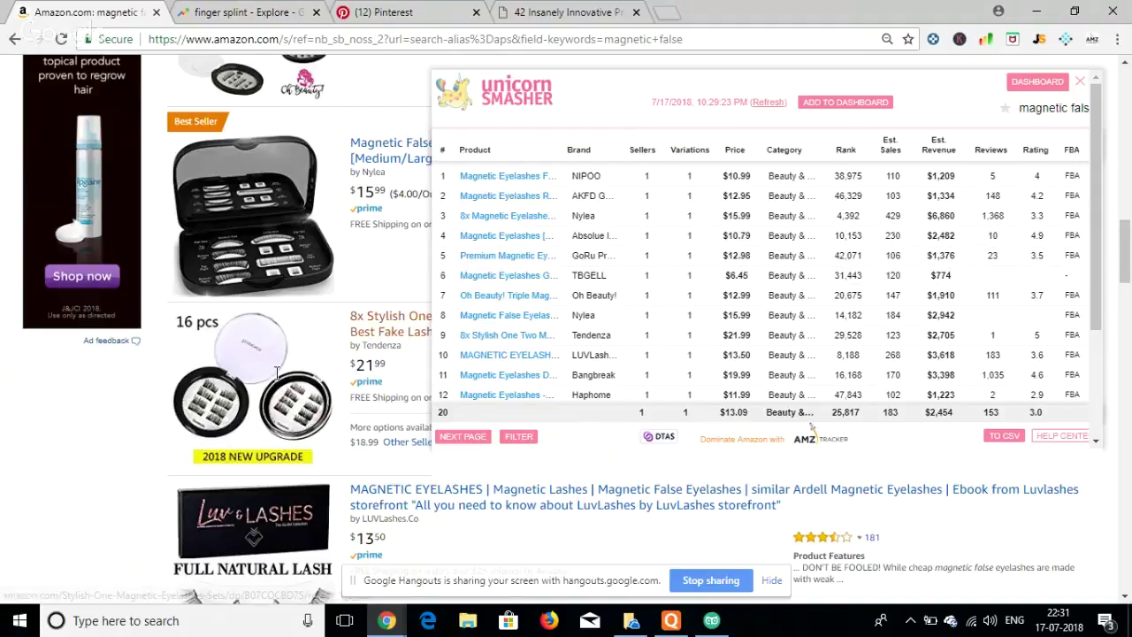
# - Return to the Amazon results, close Unicorn Smasher and compare the remaining magnetic eyelash listings
pyautogui.scroll(-2, 64, 455)
pyautogui.scroll(1, 967, 146)
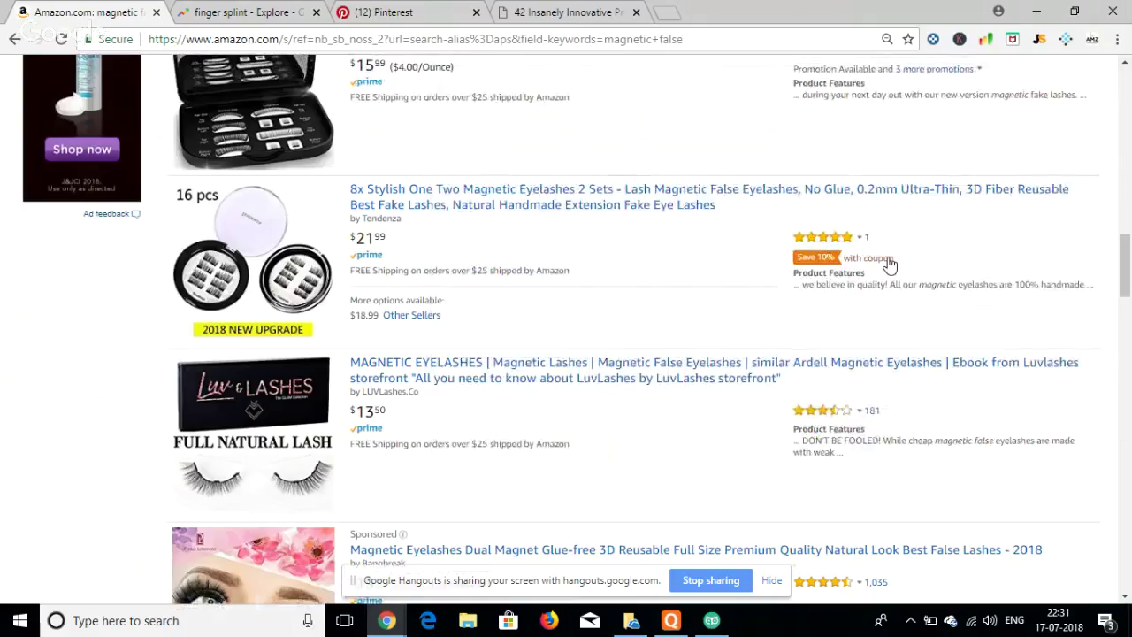
pyautogui.scroll(-1, 886, 260)
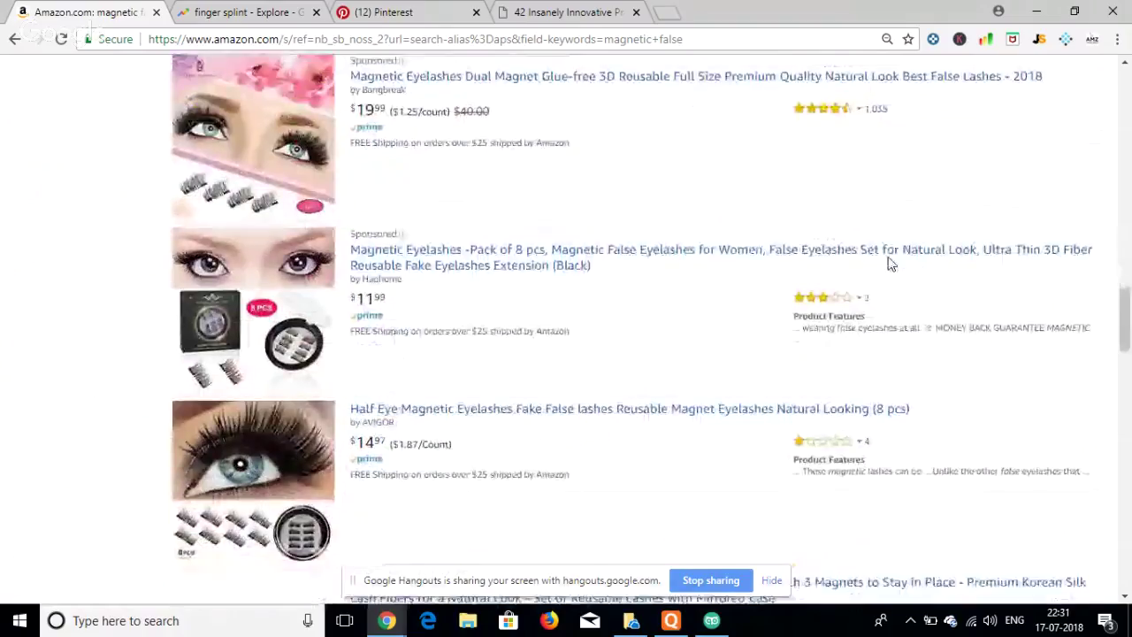
pyautogui.scroll(-1, 889, 257)
pyautogui.scroll(8, 613, 331)
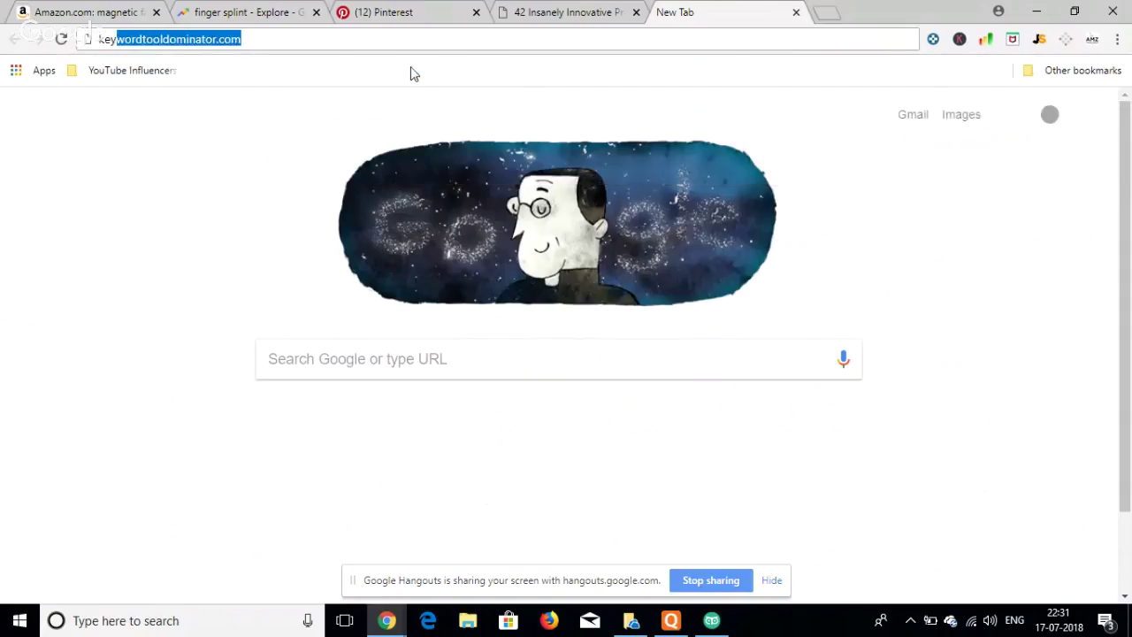
# - Open keywordtooldominator.com in a new tab and sign in with the account user name and password
pyautogui.press('Return')
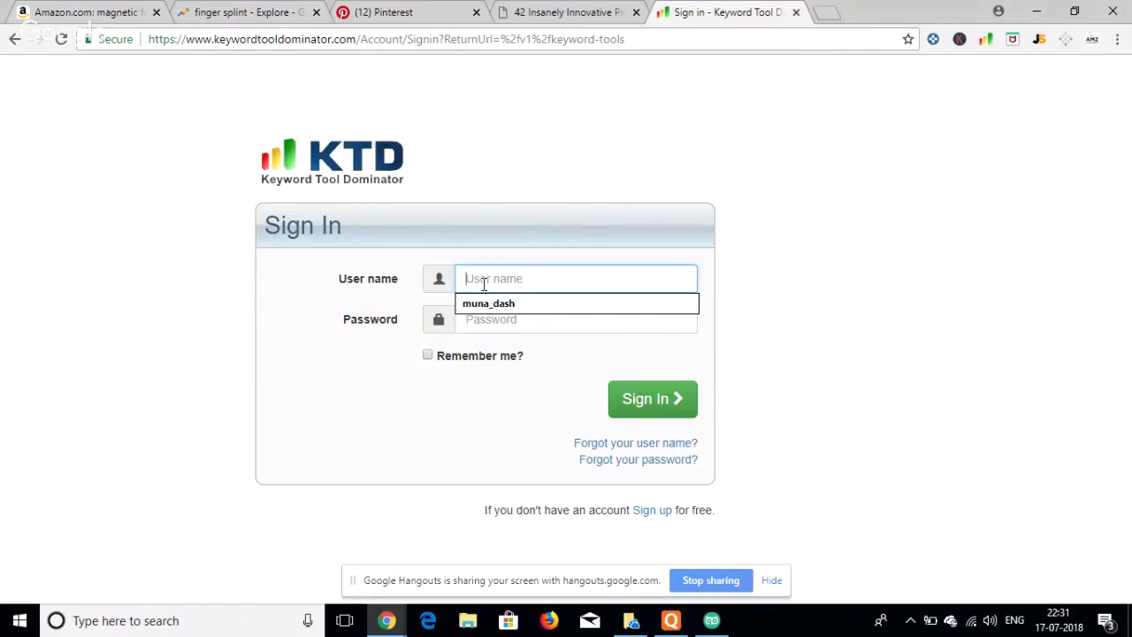
pyautogui.press('Down')
pyautogui.press('Return')
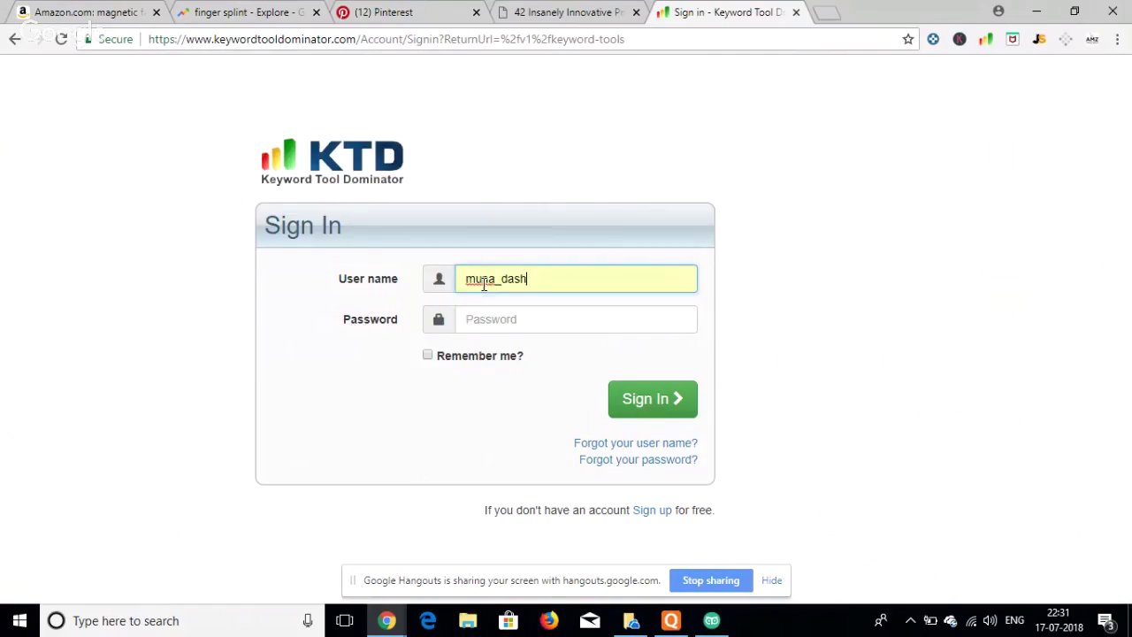
pyautogui.press('Tab')
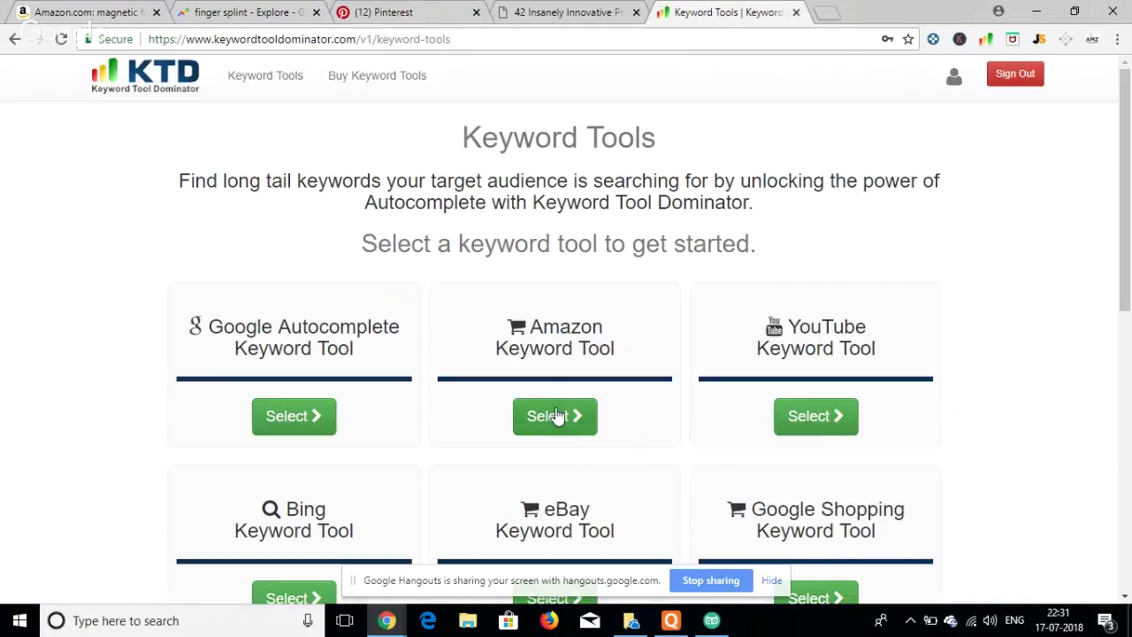
# - Search the Amazon Keyword Tool for "magnetic eyelash" on the United States marketplace and review the keyword results sorted by rank
pyautogui.click(555, 415)
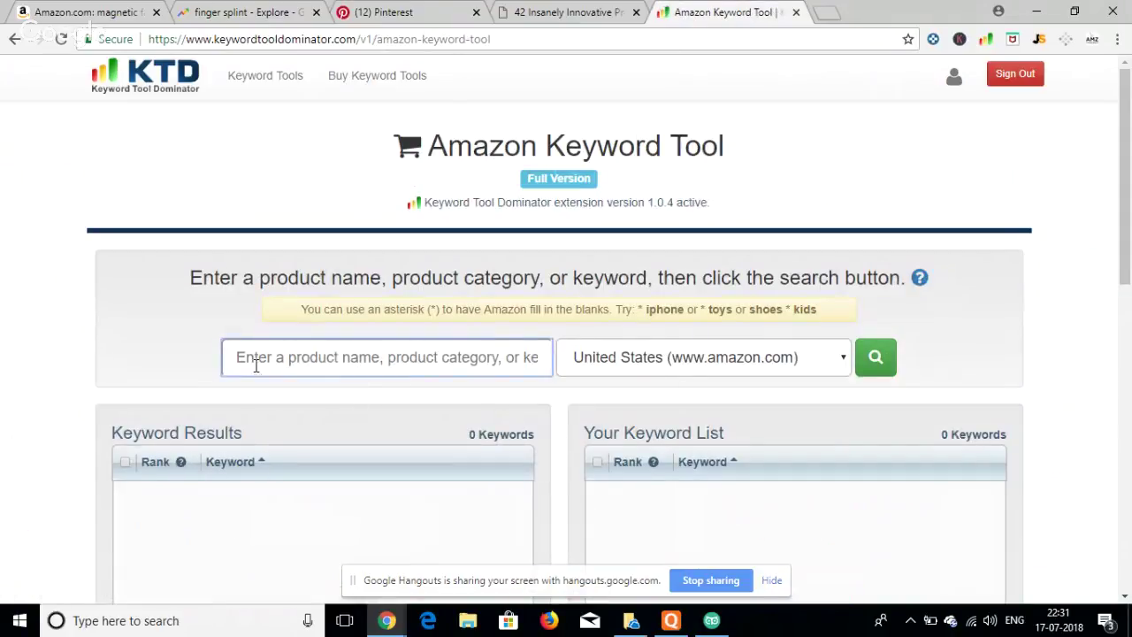
pyautogui.scroll(-1, 255, 365)
pyautogui.click(47, 318)
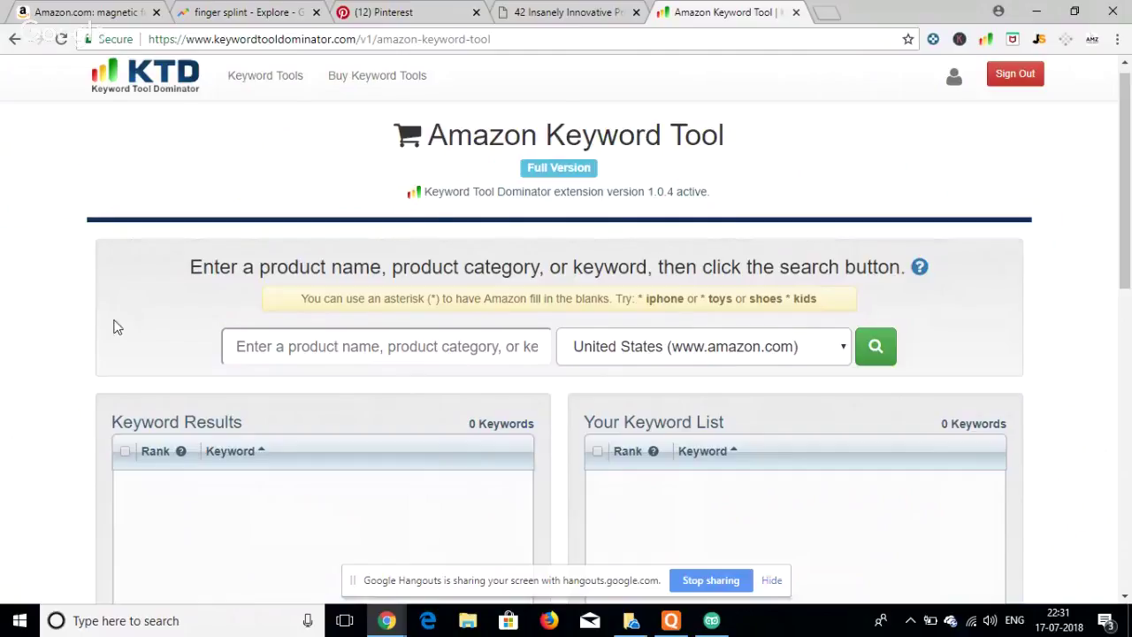
pyautogui.click(266, 353)
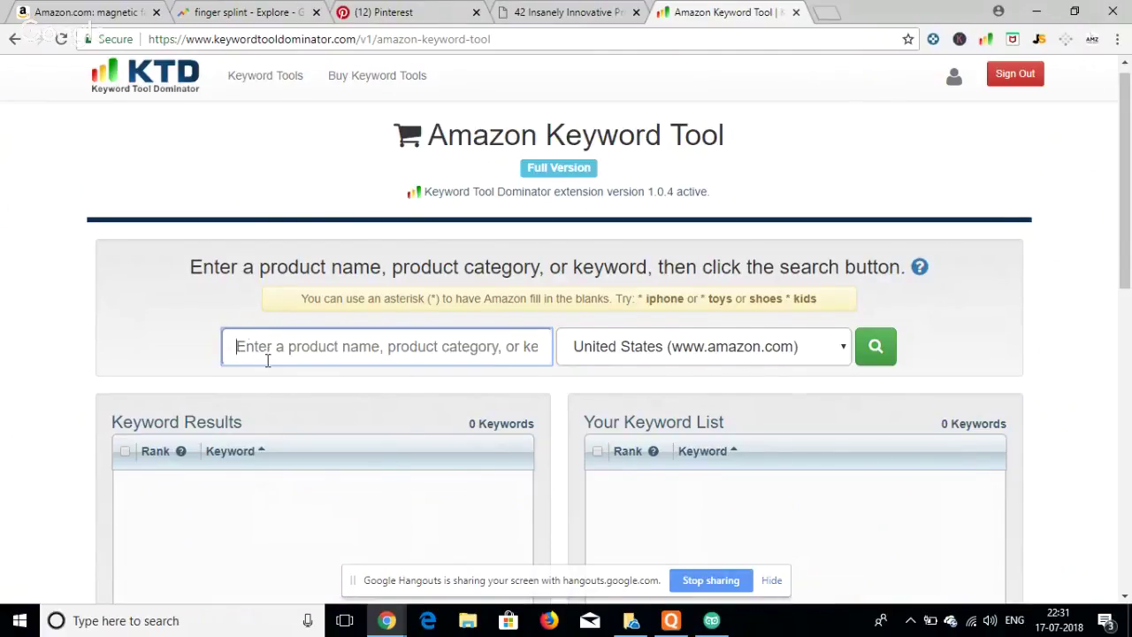
pyautogui.write('mag')
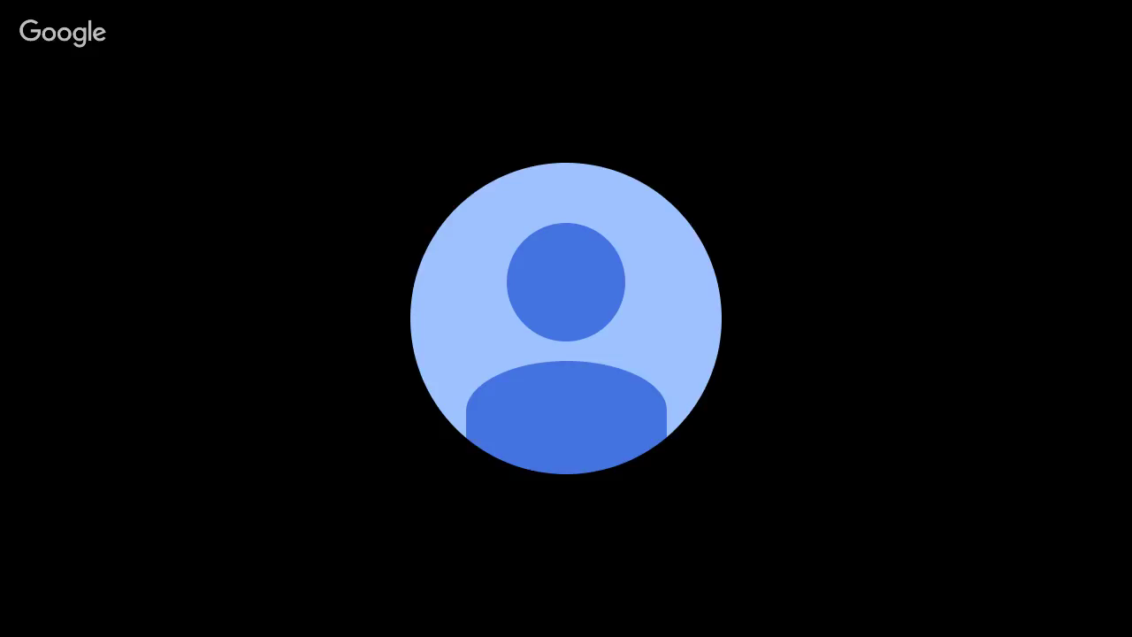
pyautogui.write('netic')
pyautogui.write(' ey')
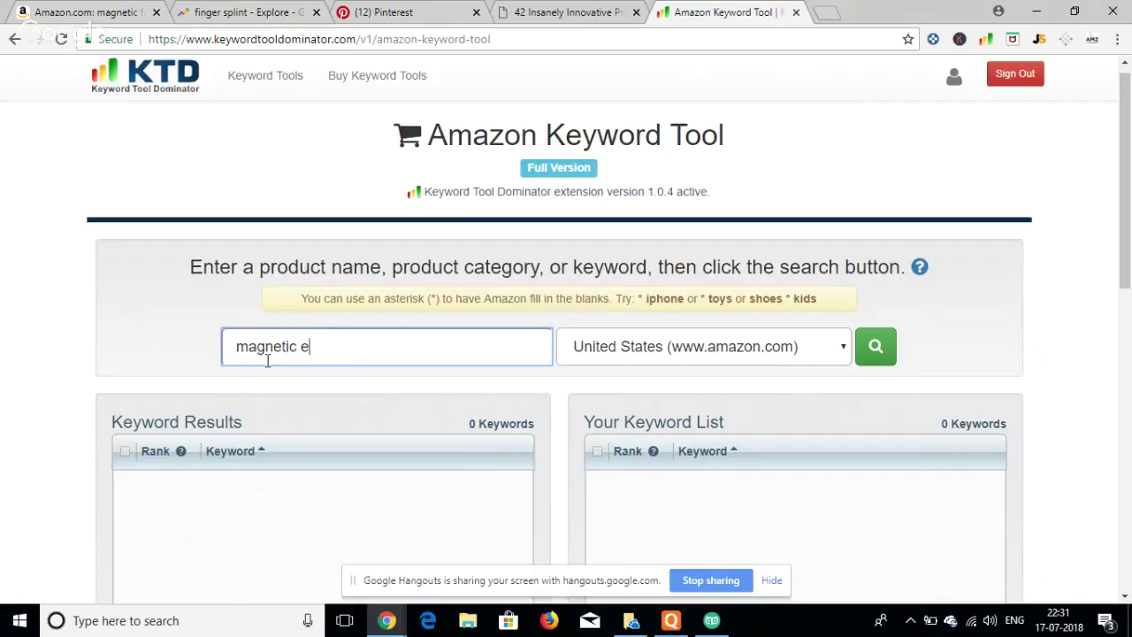
pyautogui.write('elash')
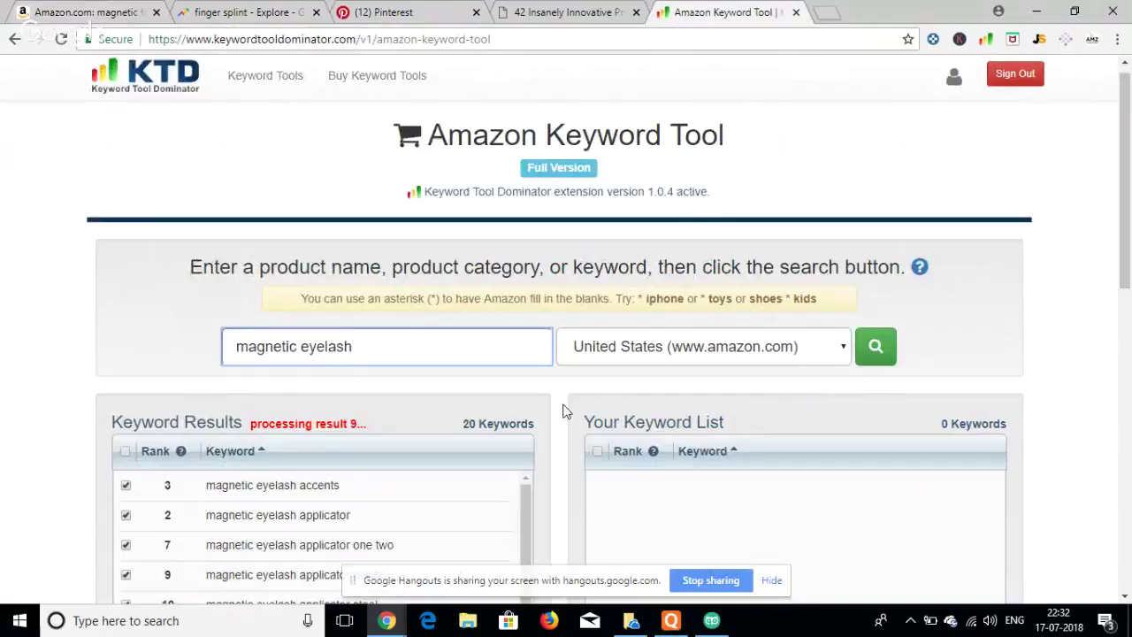
pyautogui.scroll(-1, 561, 410)
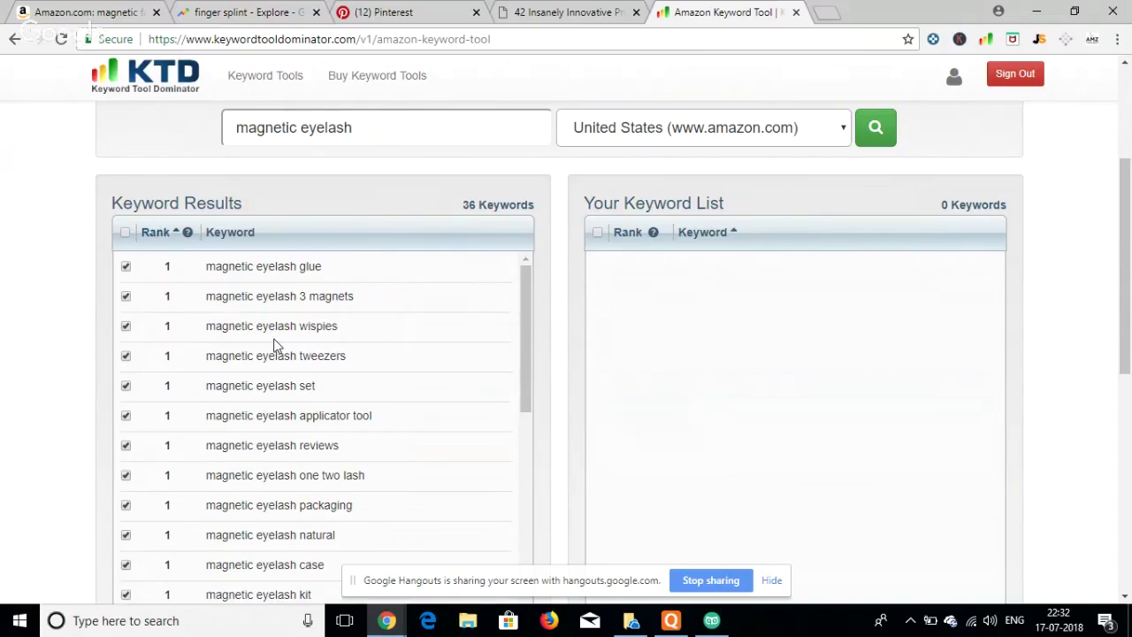
# - Examine the ranked Keyword Results for "magnetic eyelash", comparing the rank 1 and rank 2 phrases across the list
pyautogui.scroll(-2, 275, 346)
pyautogui.scroll(-1, 275, 346)
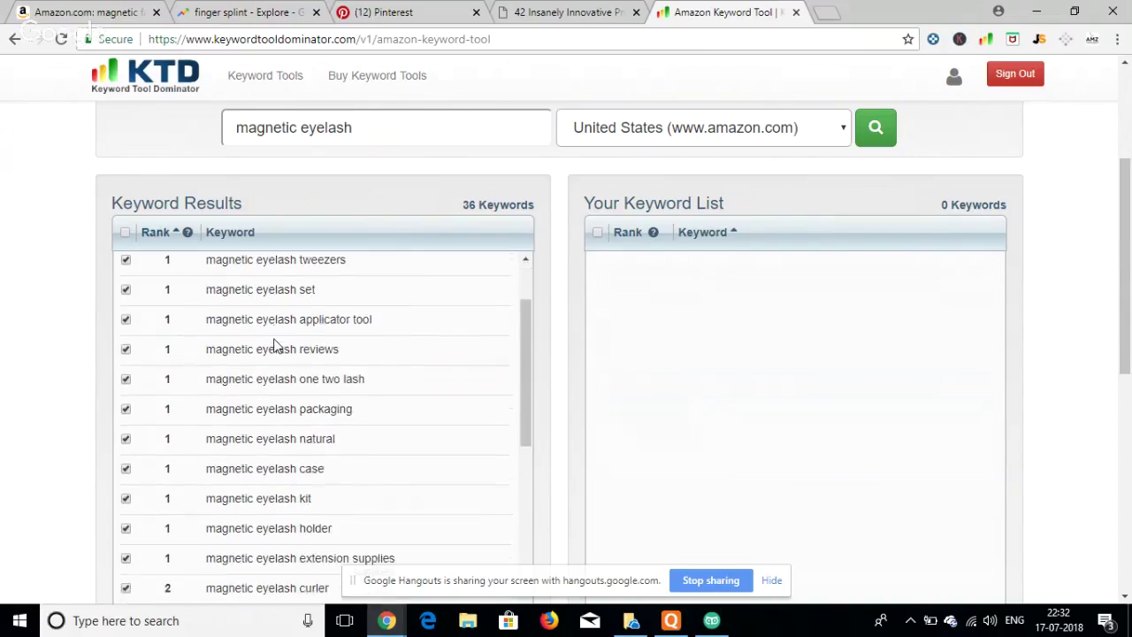
pyautogui.scroll(-4, 275, 346)
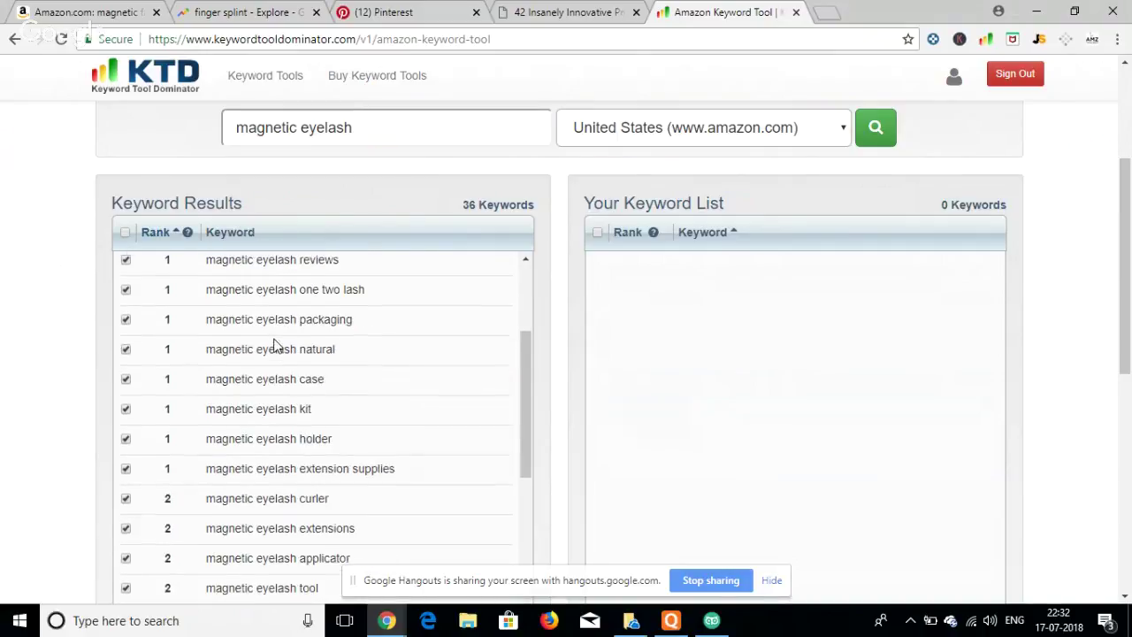
pyautogui.scroll(5, 275, 346)
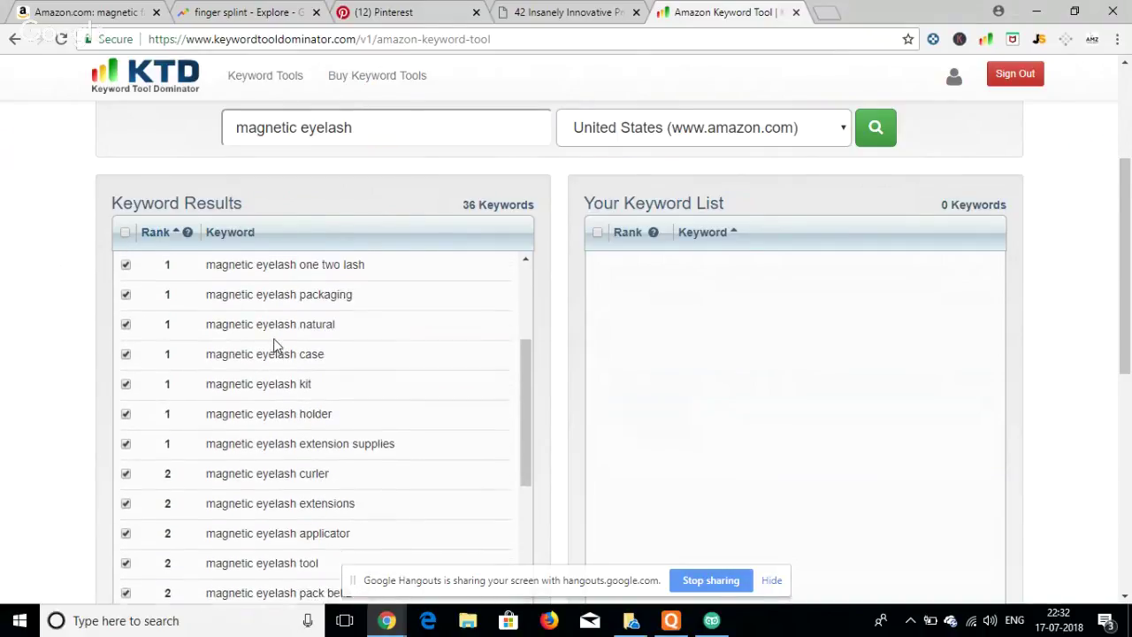
pyautogui.scroll(1, 275, 346)
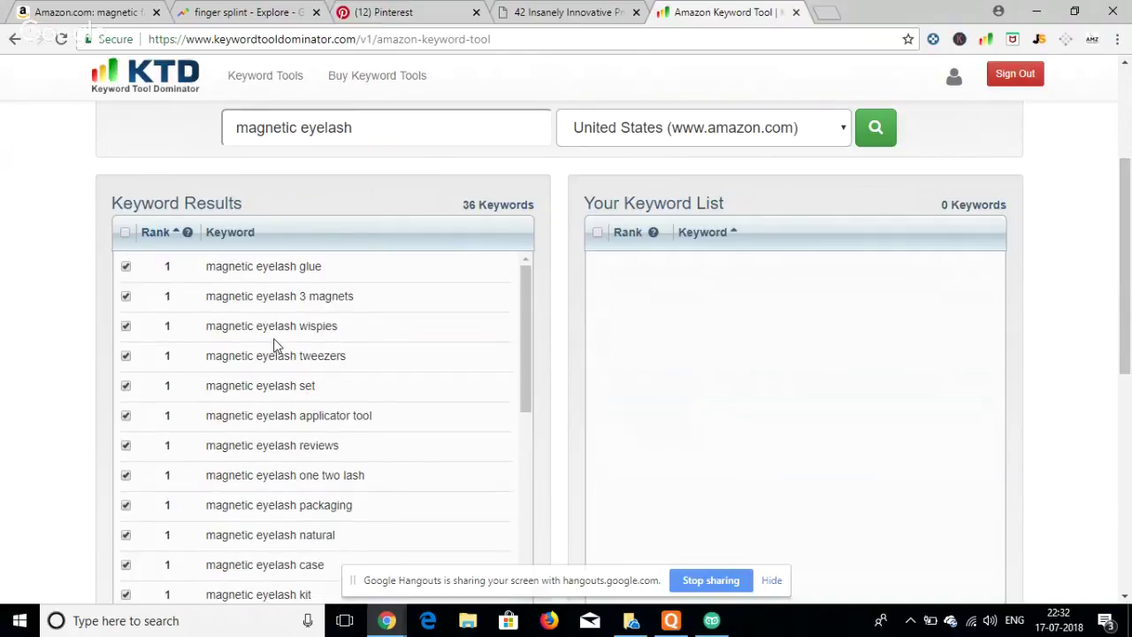
pyautogui.scroll(-2, 275, 346)
pyautogui.scroll(2, 275, 346)
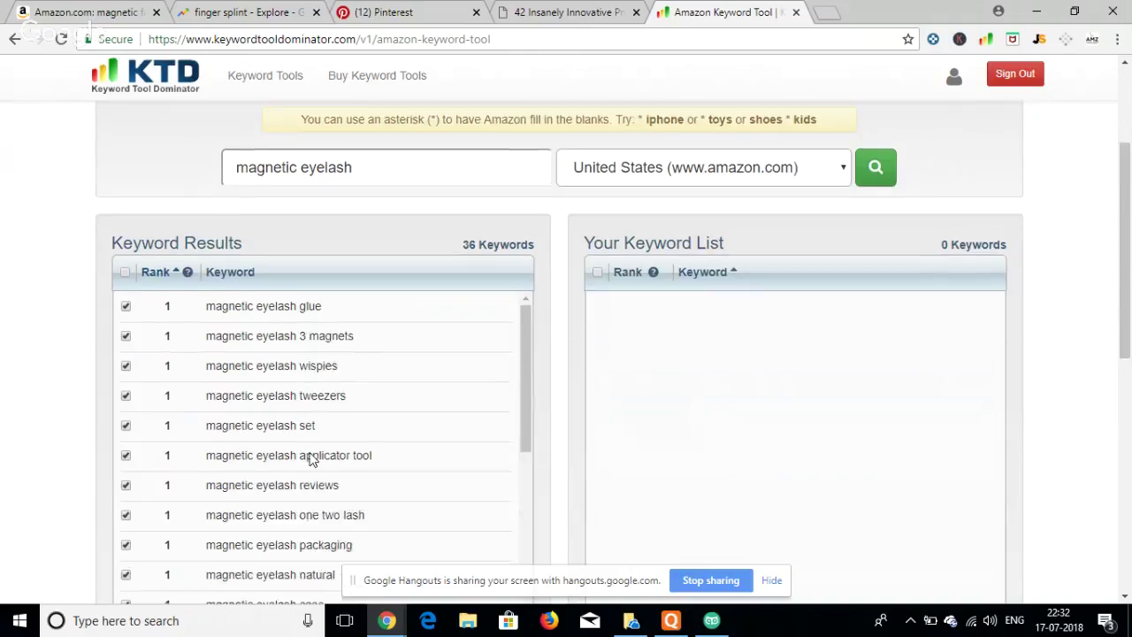
pyautogui.scroll(-1, 314, 457)
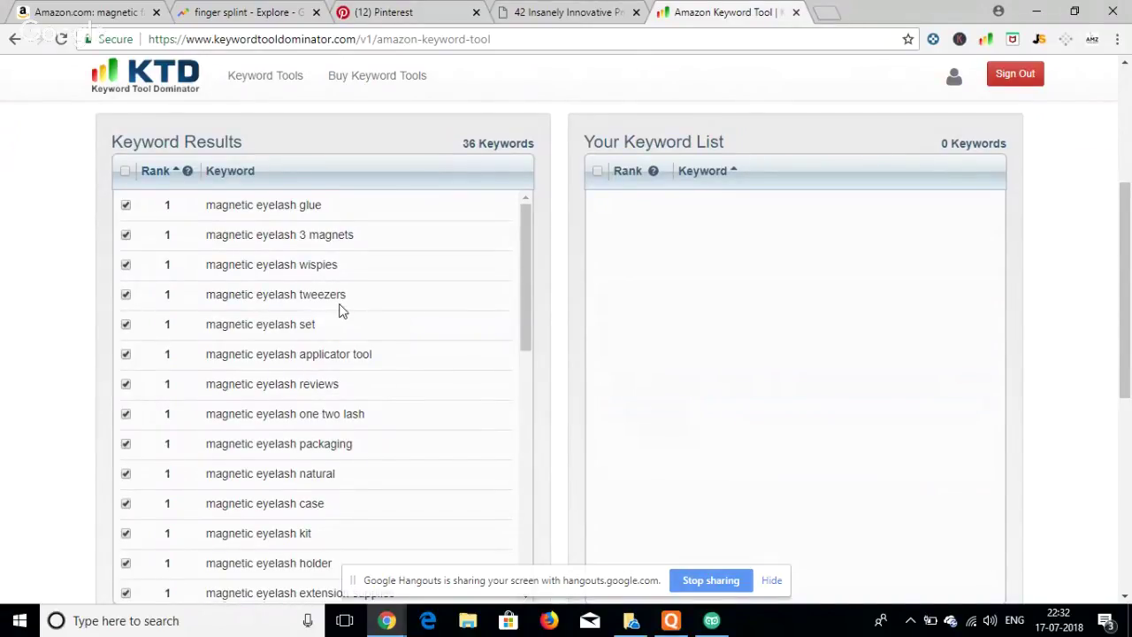
pyautogui.scroll(1, 342, 309)
pyautogui.scroll(-2, 342, 310)
pyautogui.scroll(1, 218, 266)
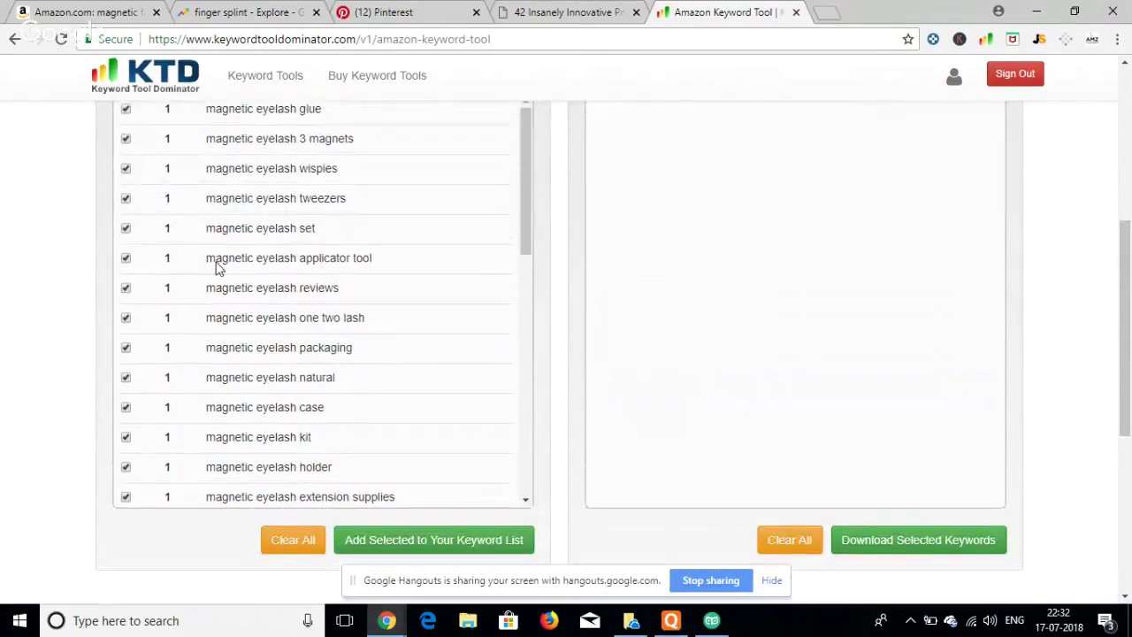
pyautogui.scroll(2, 285, 260)
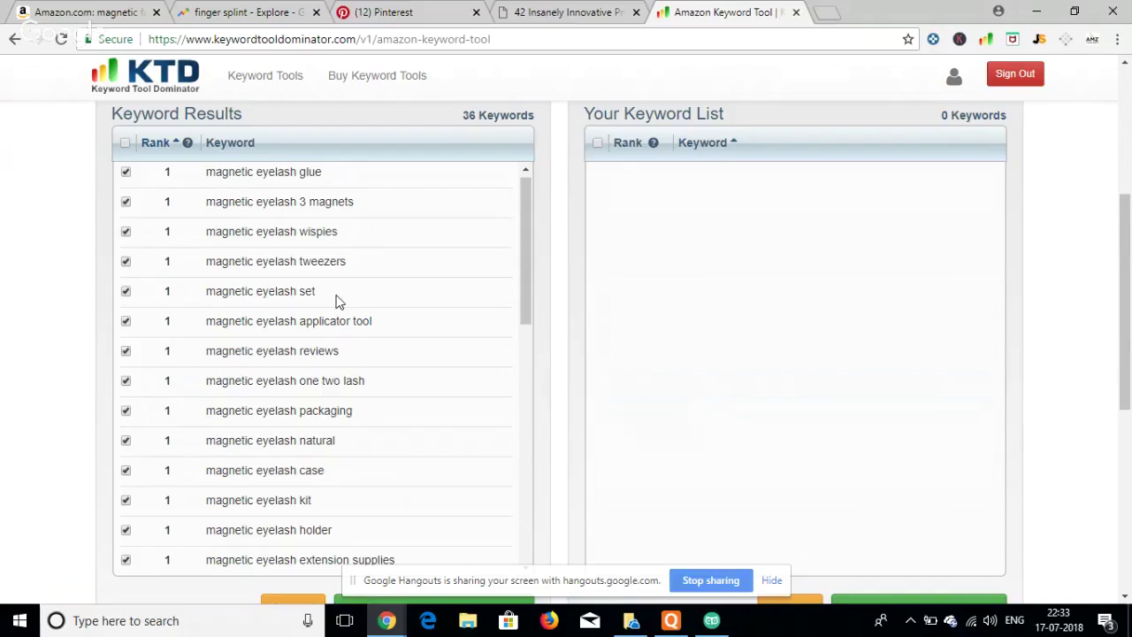
pyautogui.scroll(-3, 351, 356)
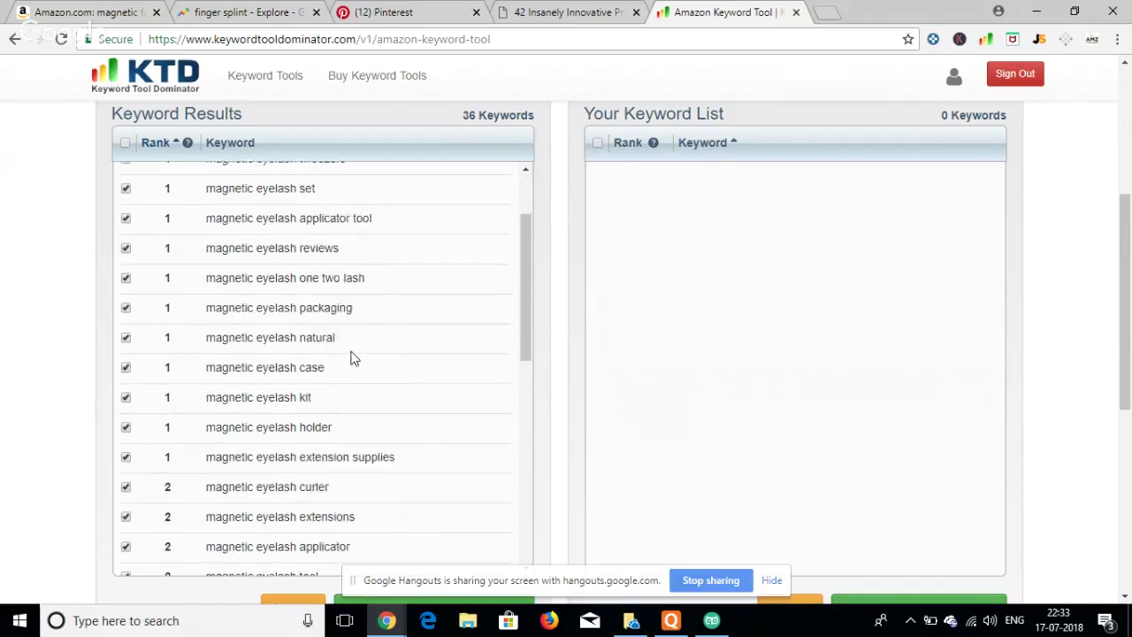
pyautogui.scroll(2, 351, 357)
pyautogui.scroll(1, 305, 310)
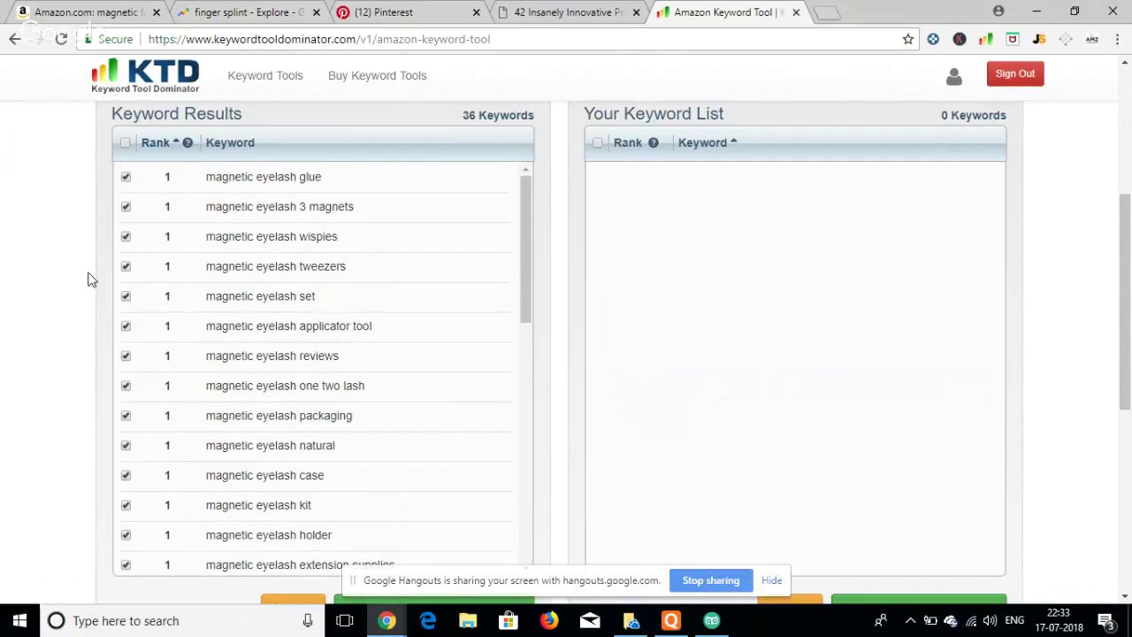
pyautogui.scroll(1, 67, 397)
pyautogui.scroll(2, 67, 397)
pyautogui.scroll(-4, 68, 397)
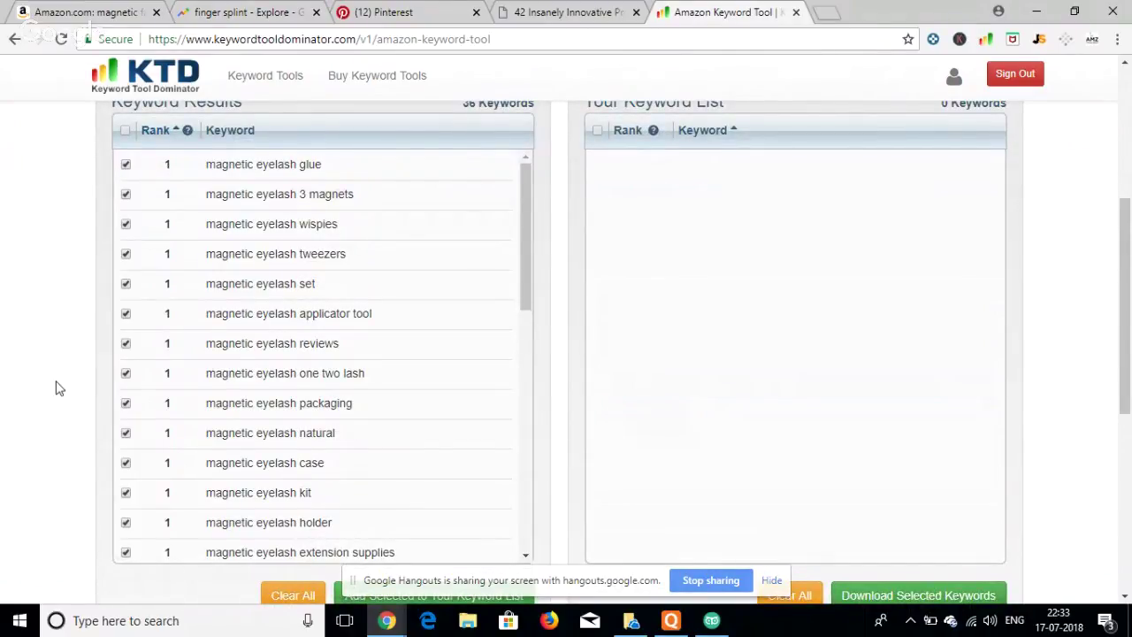
pyautogui.scroll(4, 56, 387)
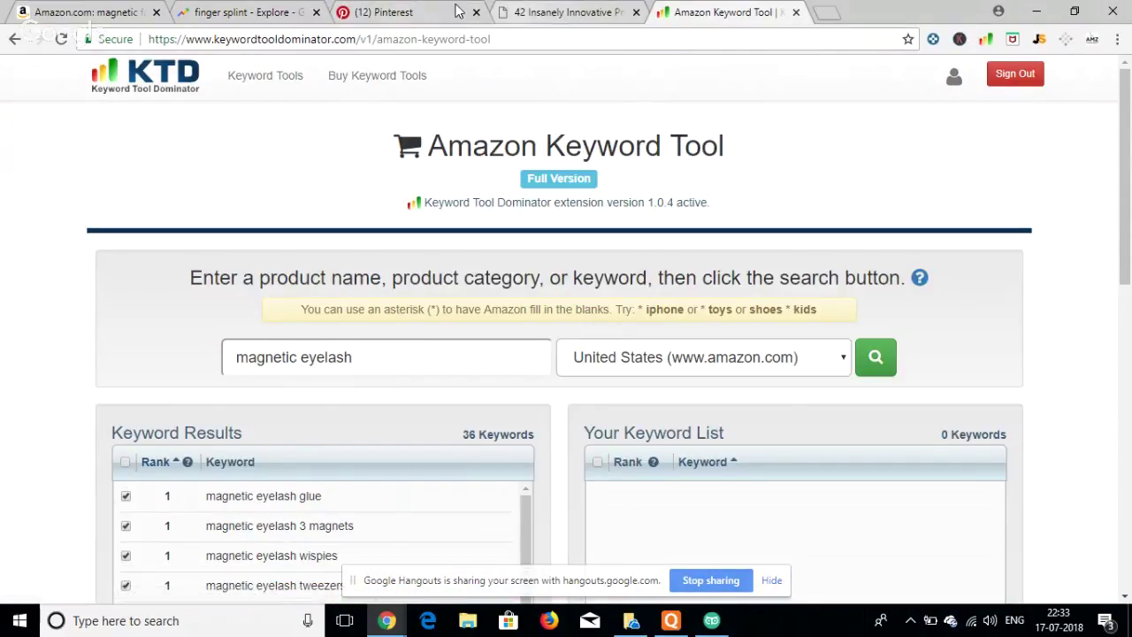
# - Return to the Amazon results for "magnetic false" and look through the magnetic eyelash listings, their prices and review ratings
pyautogui.click(405, 12)
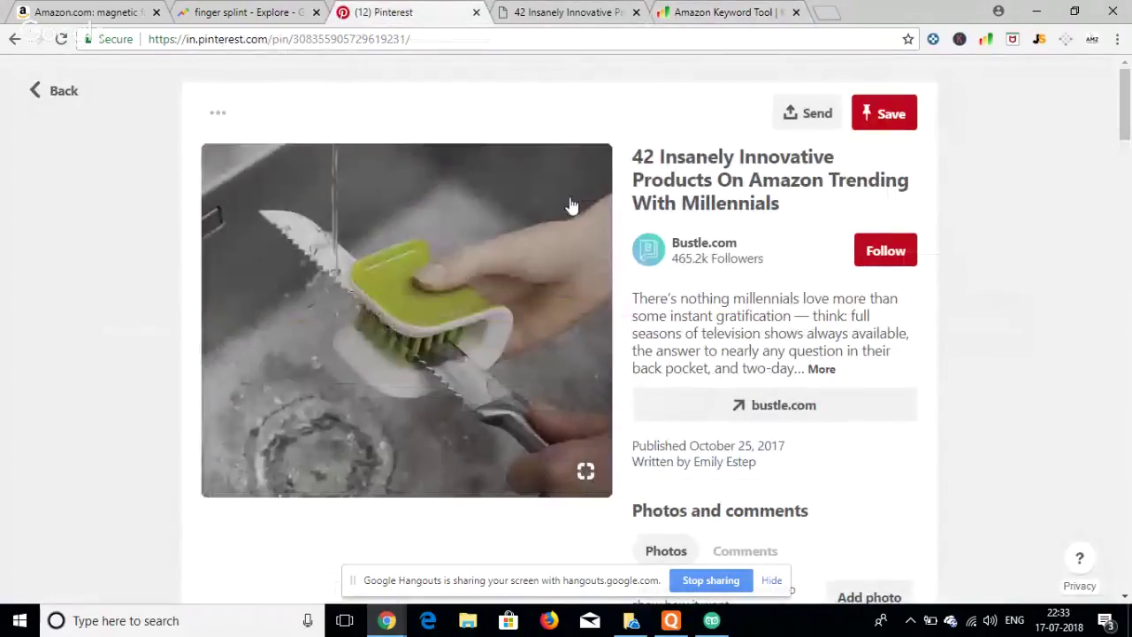
pyautogui.click(300, 9)
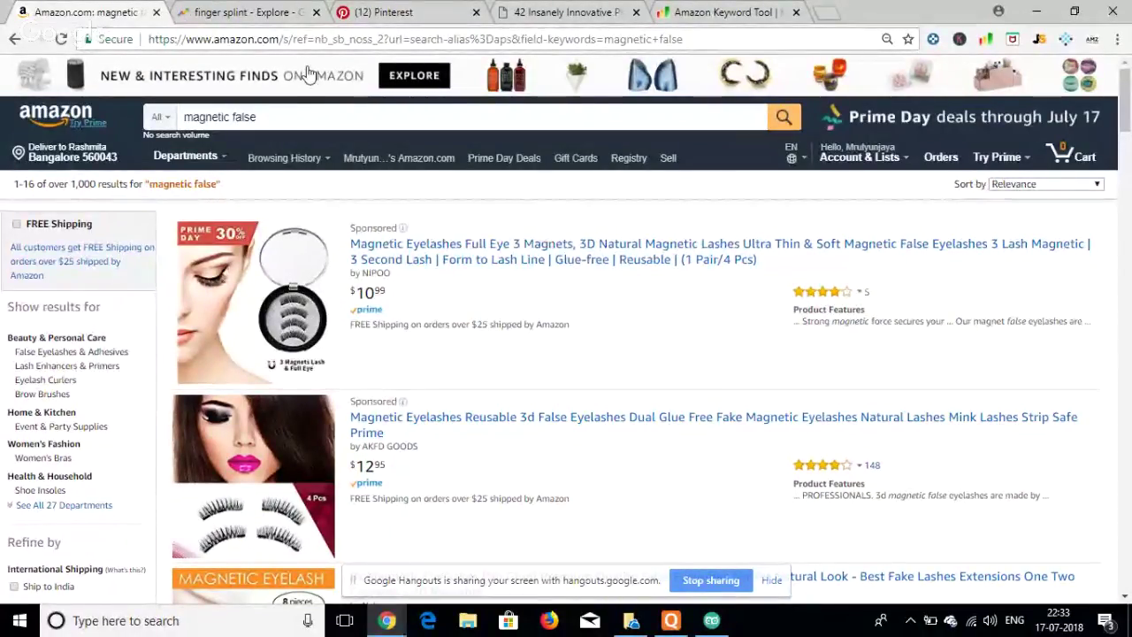
pyautogui.scroll(-8, 307, 73)
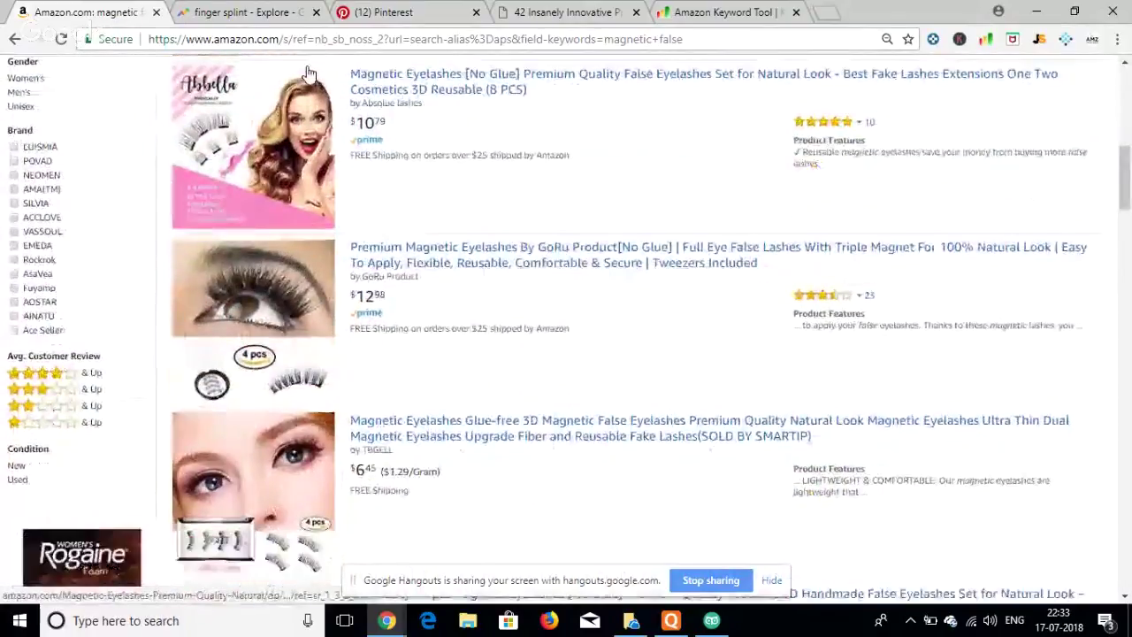
pyautogui.scroll(-5, 308, 73)
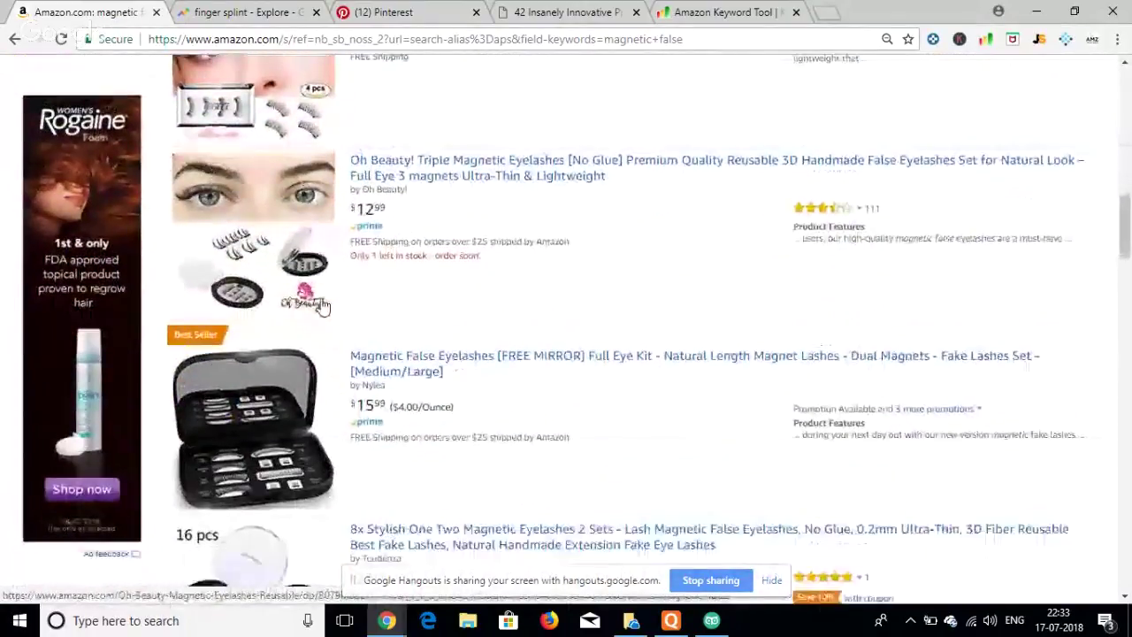
pyautogui.scroll(-8, 323, 305)
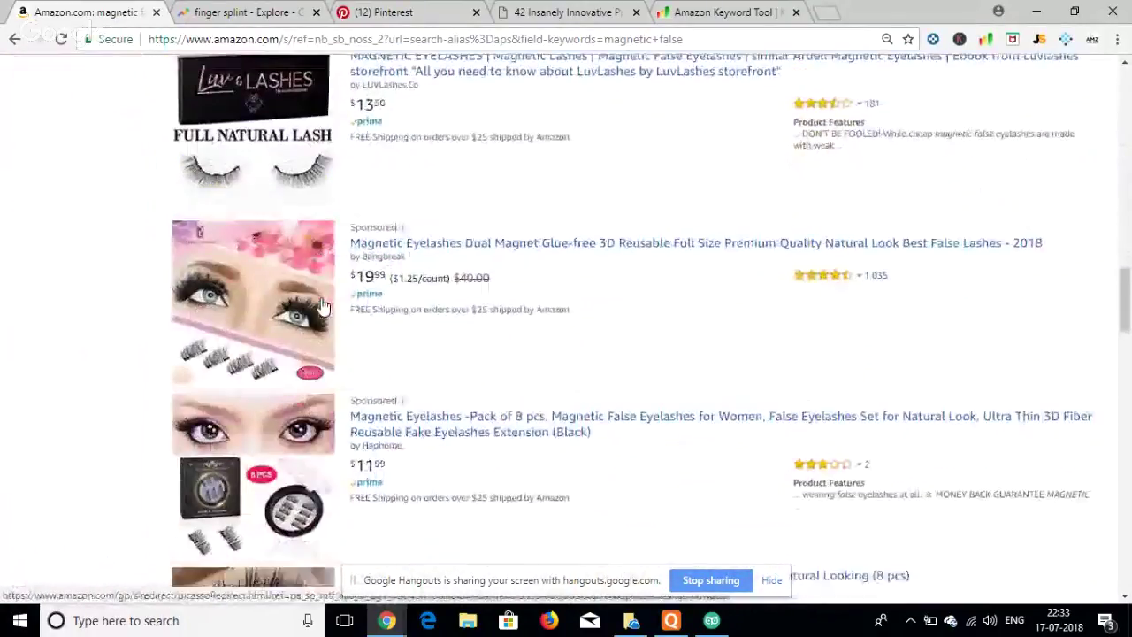
pyautogui.scroll(-1, 322, 305)
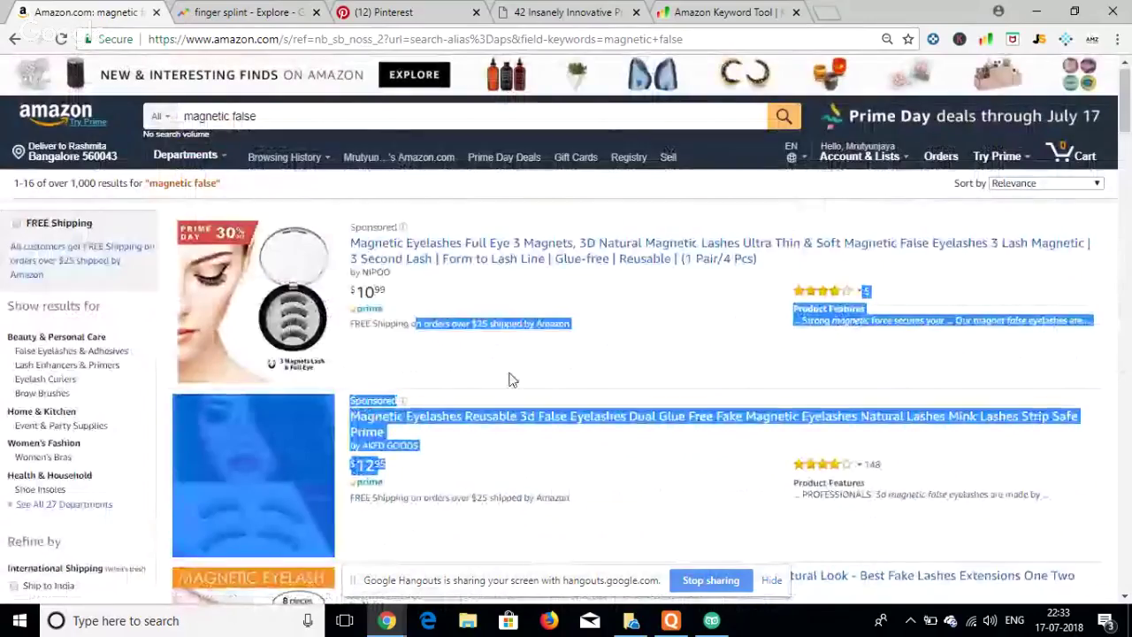
pyautogui.click(510, 378)
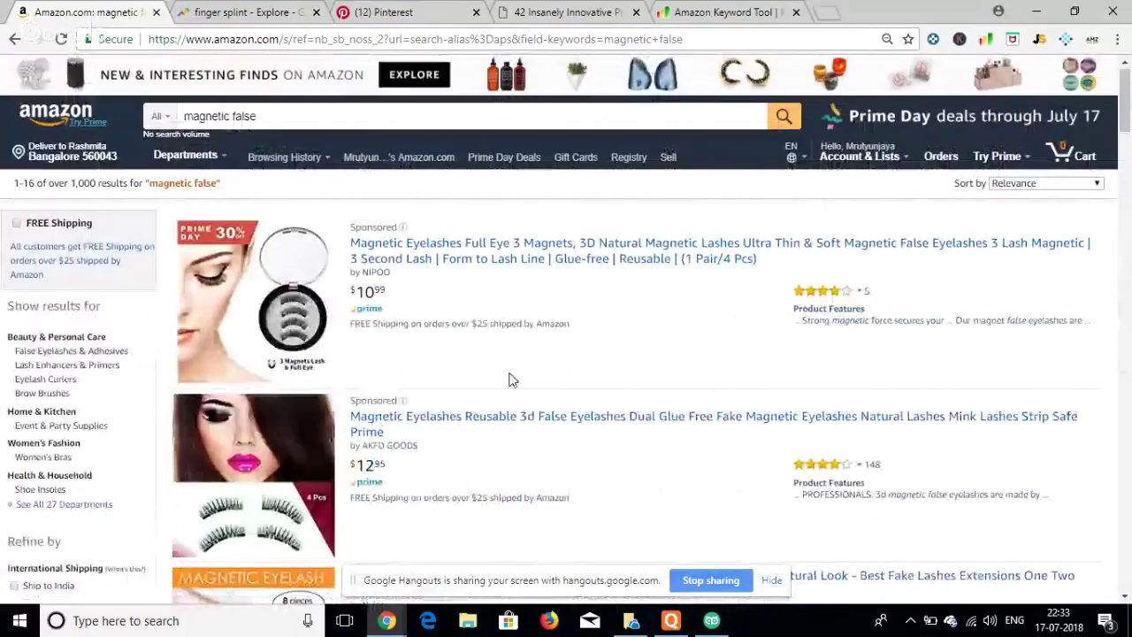
pyautogui.scroll(-1, 195, 375)
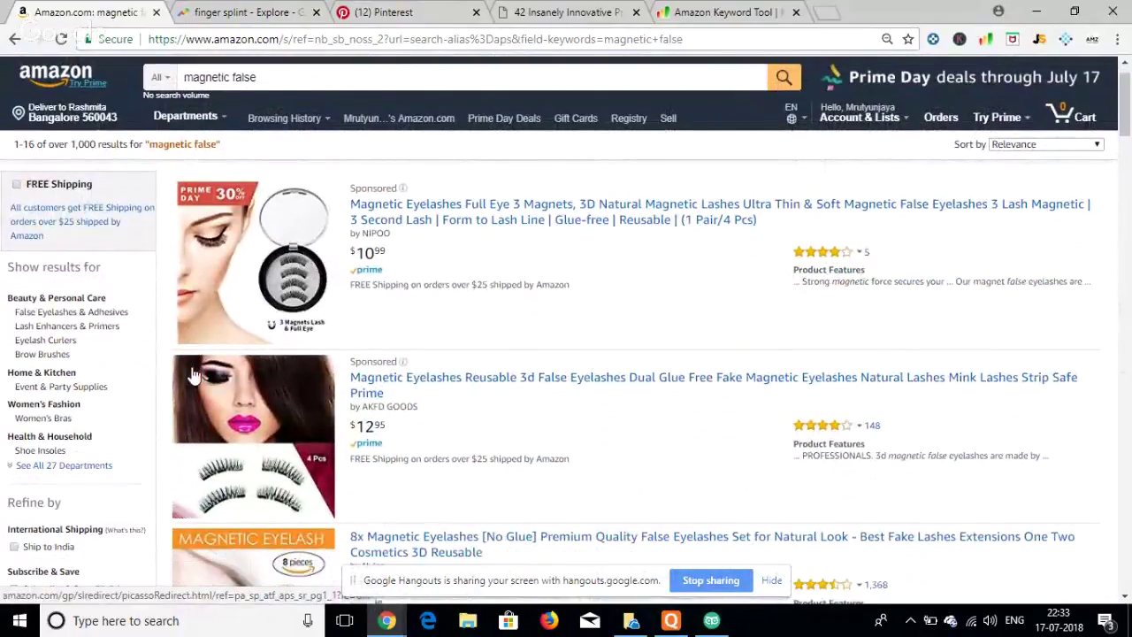
pyautogui.scroll(-2, 194, 375)
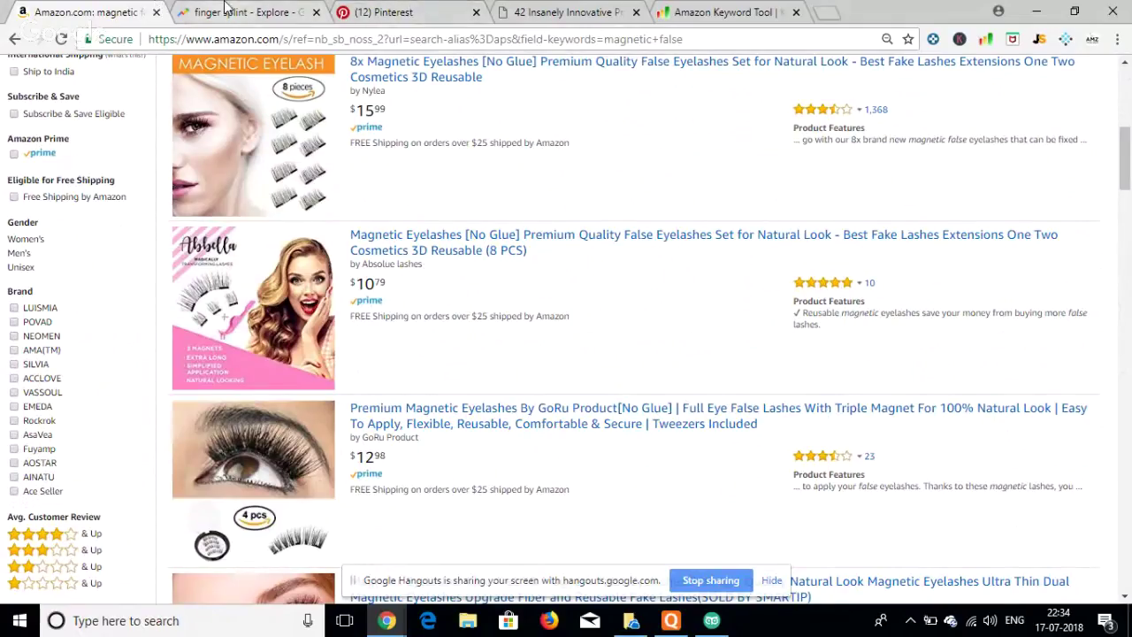
# - Check the "finger splint" search in Google Trends, and switch to AMaZe Owl to review the research data for the tracked finger splint
pyautogui.click(231, 11)
pyautogui.click(224, 165)
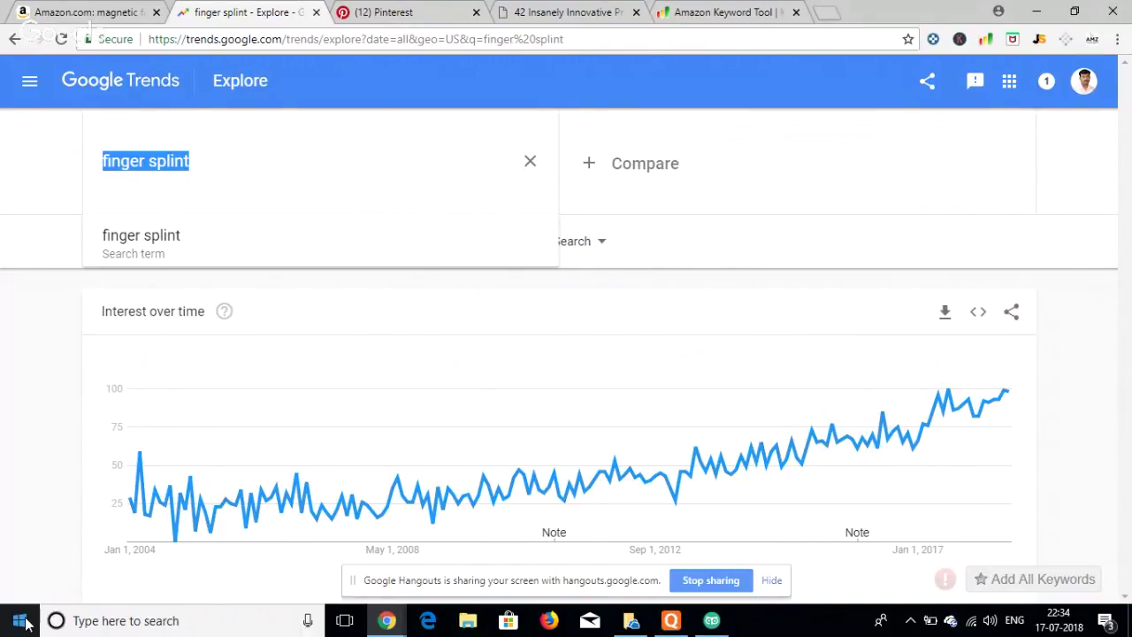
pyautogui.click(712, 620)
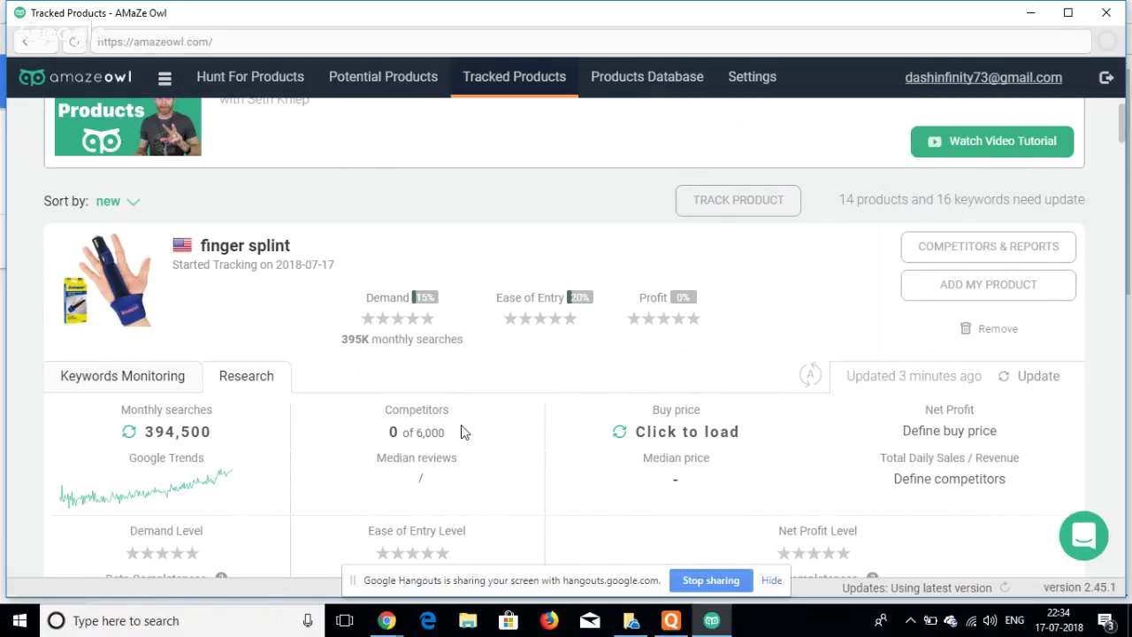
pyautogui.hotkey('alt', 'Tab')
pyautogui.hotkey('alt', 'Tab')
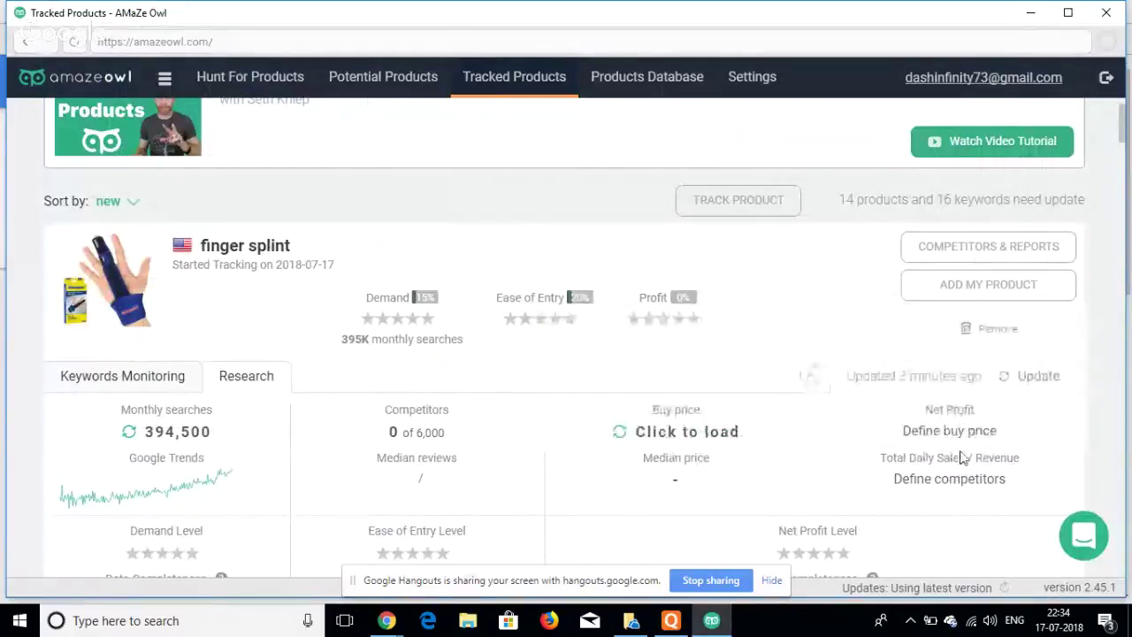
pyautogui.moveTo(962, 478)
pyautogui.scroll(-2, 962, 477)
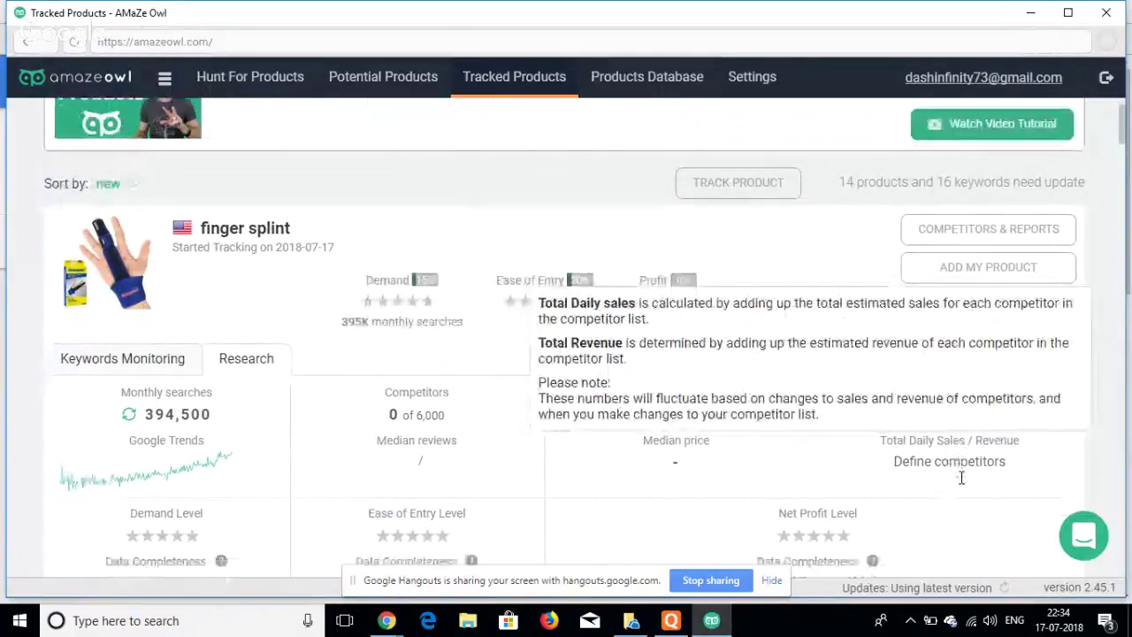
pyautogui.scroll(1, 525, 480)
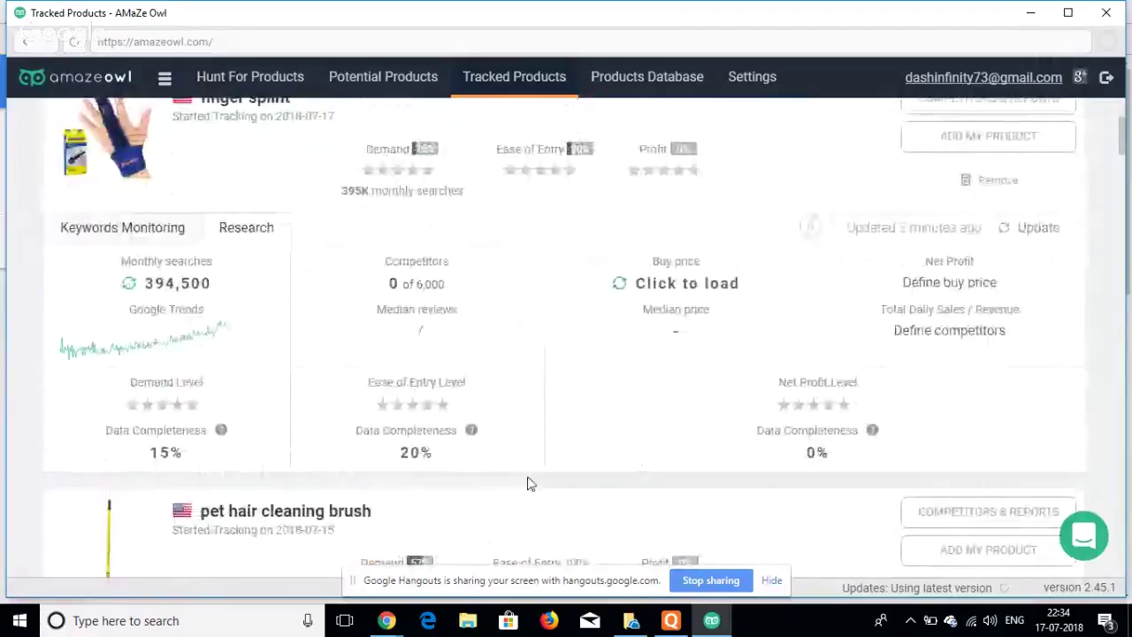
pyautogui.scroll(1, 657, 406)
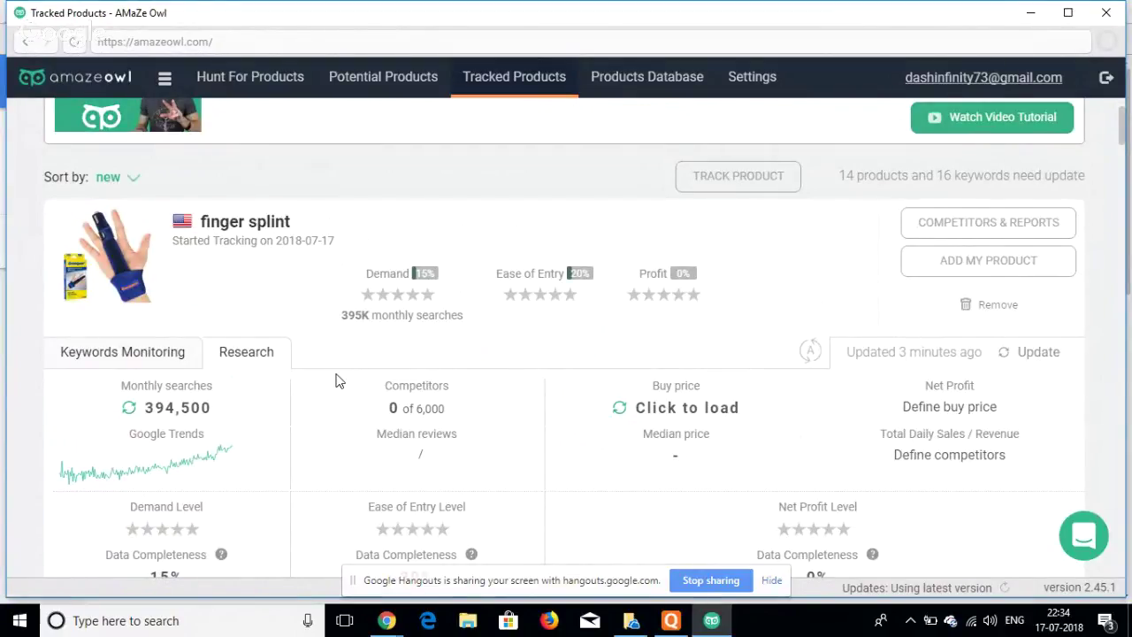
pyautogui.scroll(-1, 335, 380)
pyautogui.scroll(2, 336, 380)
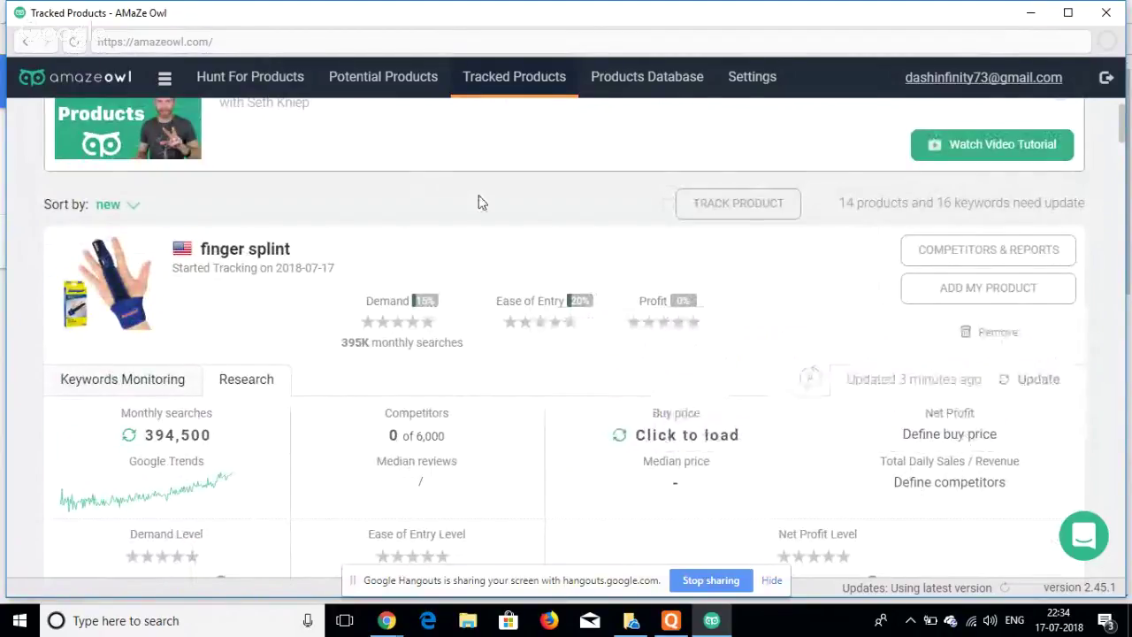
# - Switch back to Chrome, search Amazon for "finger splint" and look at the first listings
pyautogui.hotkey('alt', 'Tab')
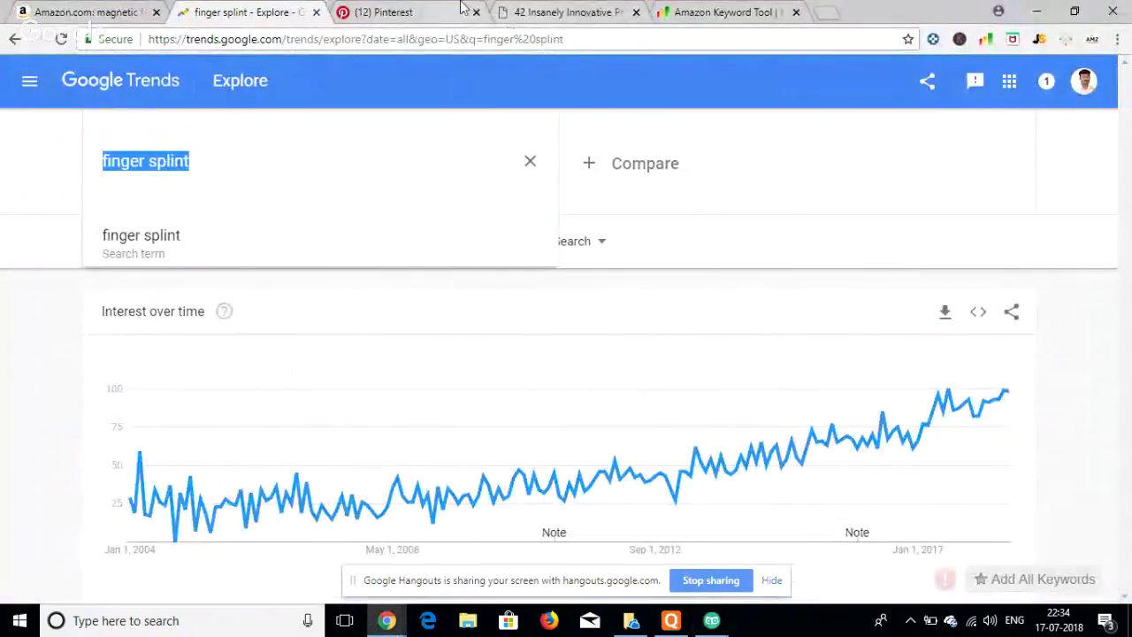
pyautogui.click(115, 13)
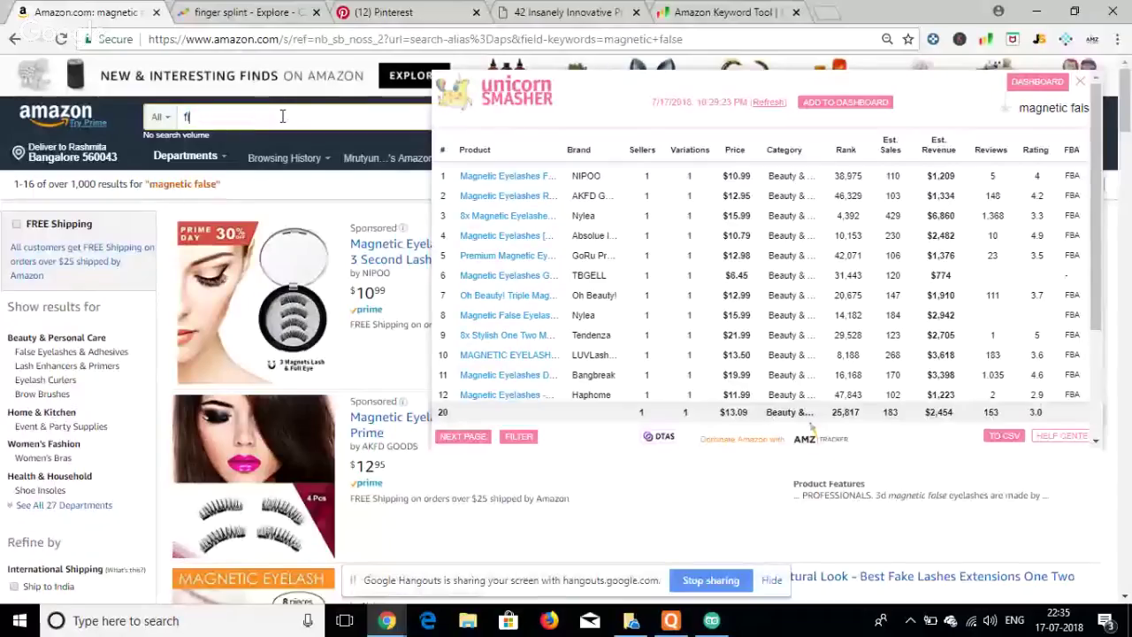
pyautogui.write('fingle')
pyautogui.press('BackSpace')
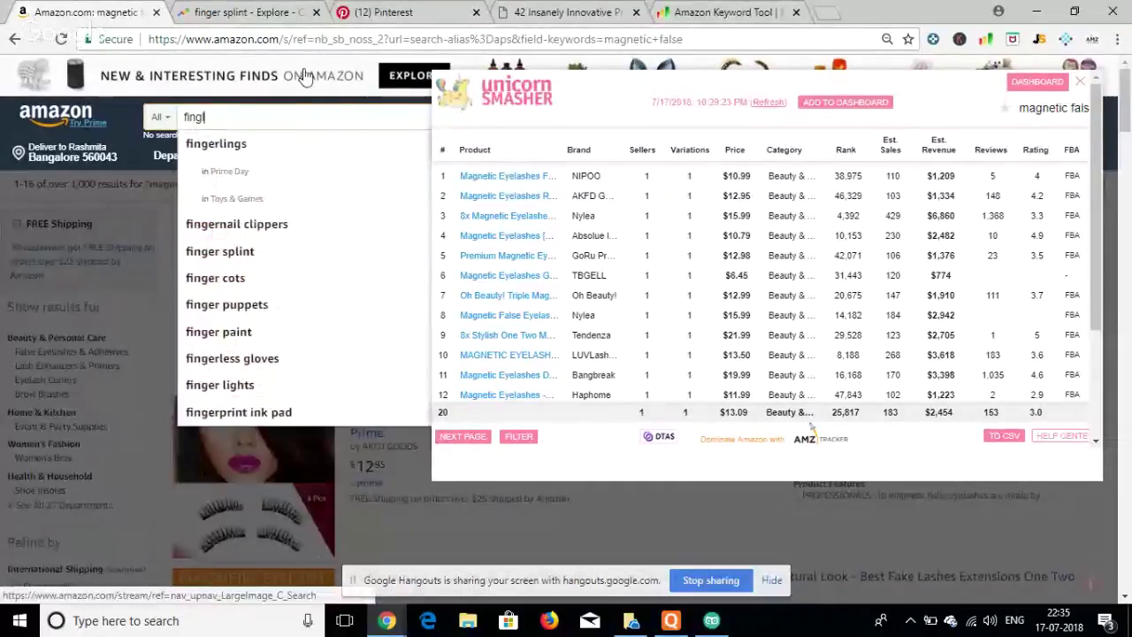
pyautogui.write('er')
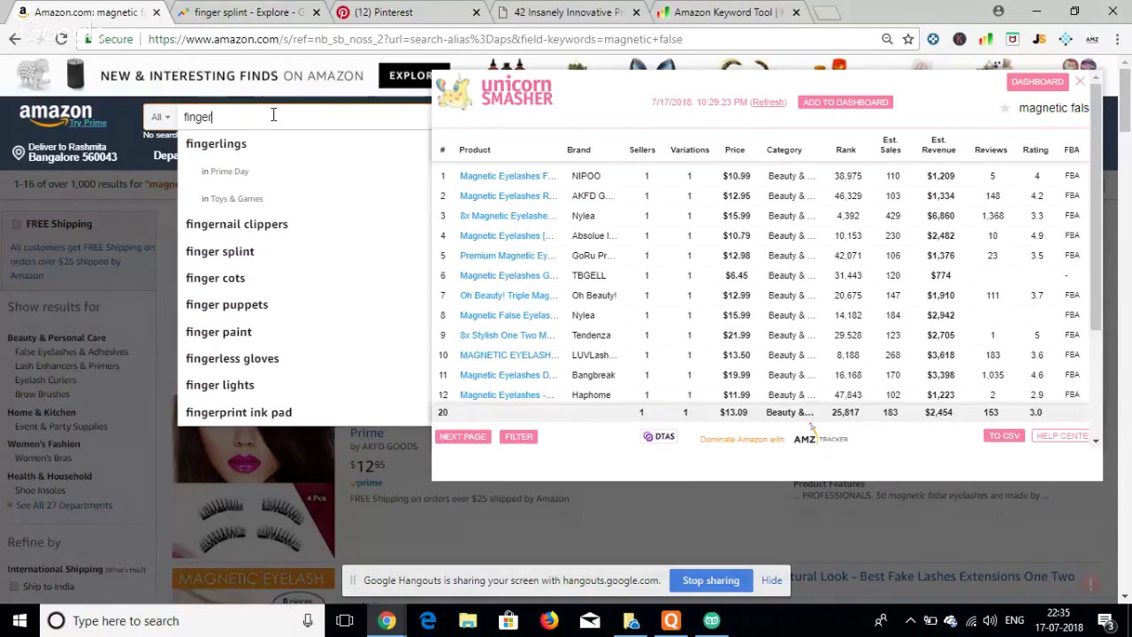
pyautogui.write('splint')
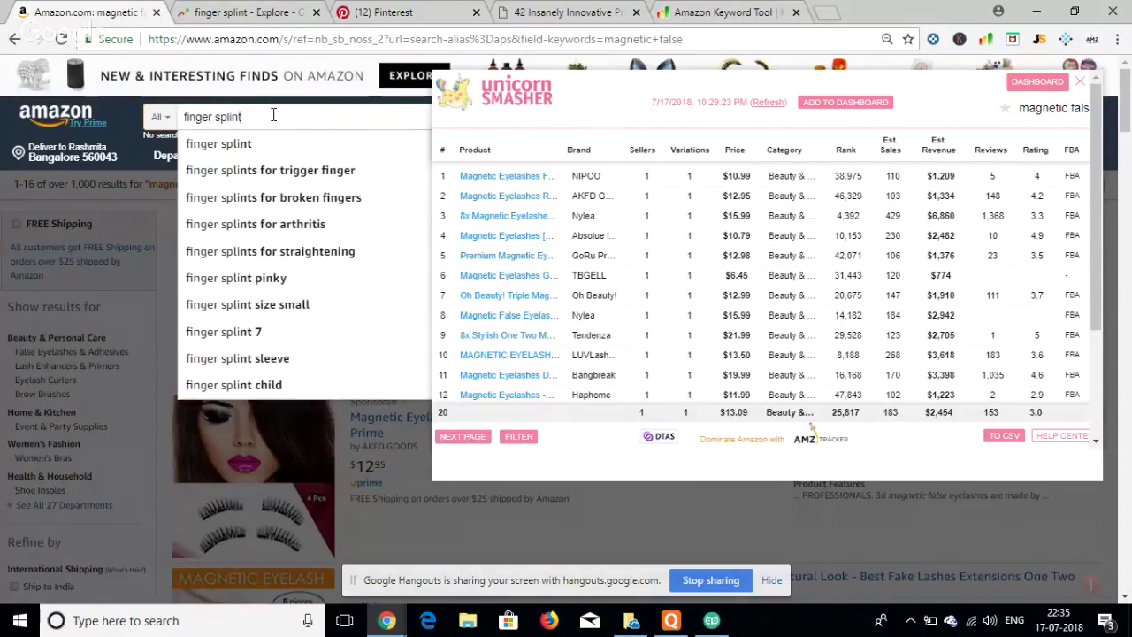
pyautogui.press('Return')
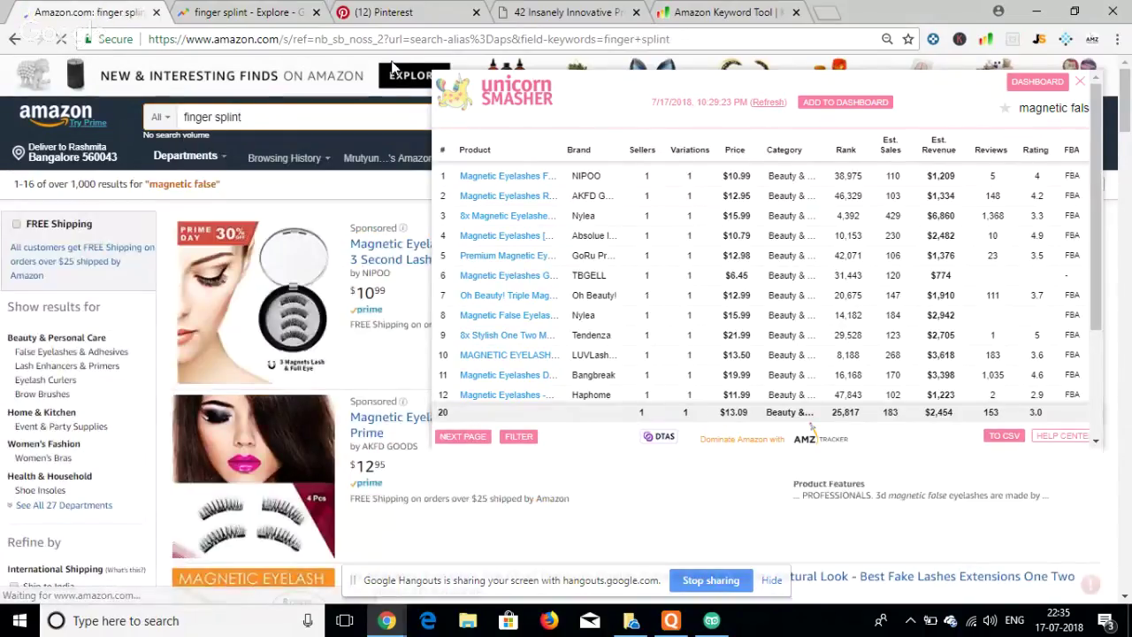
pyautogui.scroll(-2, 434, 302)
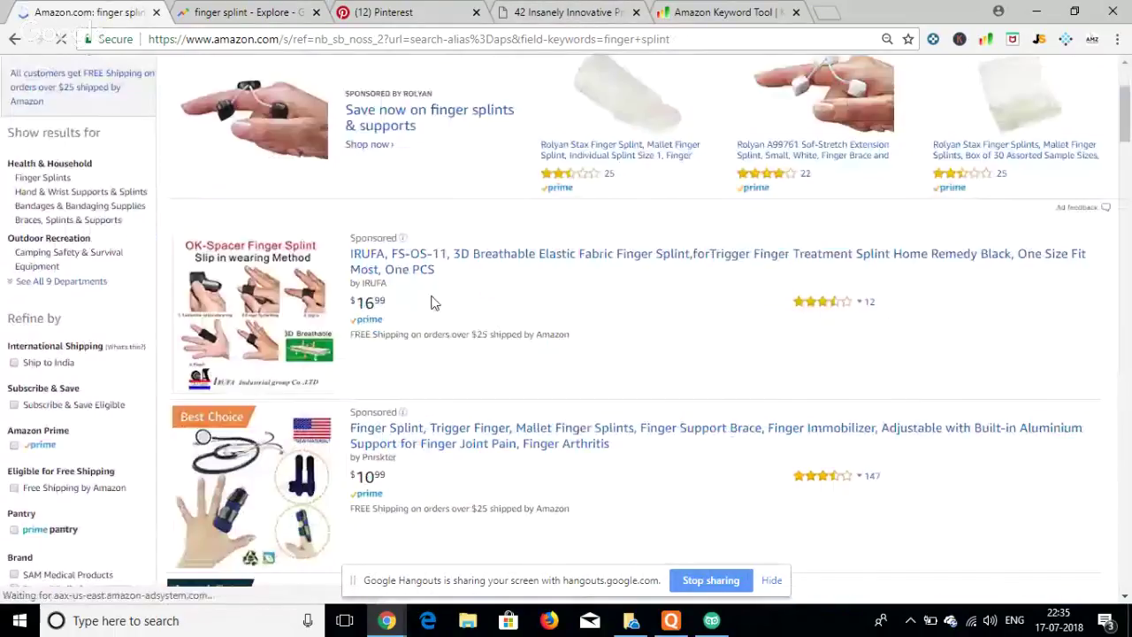
# - Take the phrase "Finger Support Brace" from the second sponsored listing's title and search Amazon for it
pyautogui.scroll(-2, 433, 302)
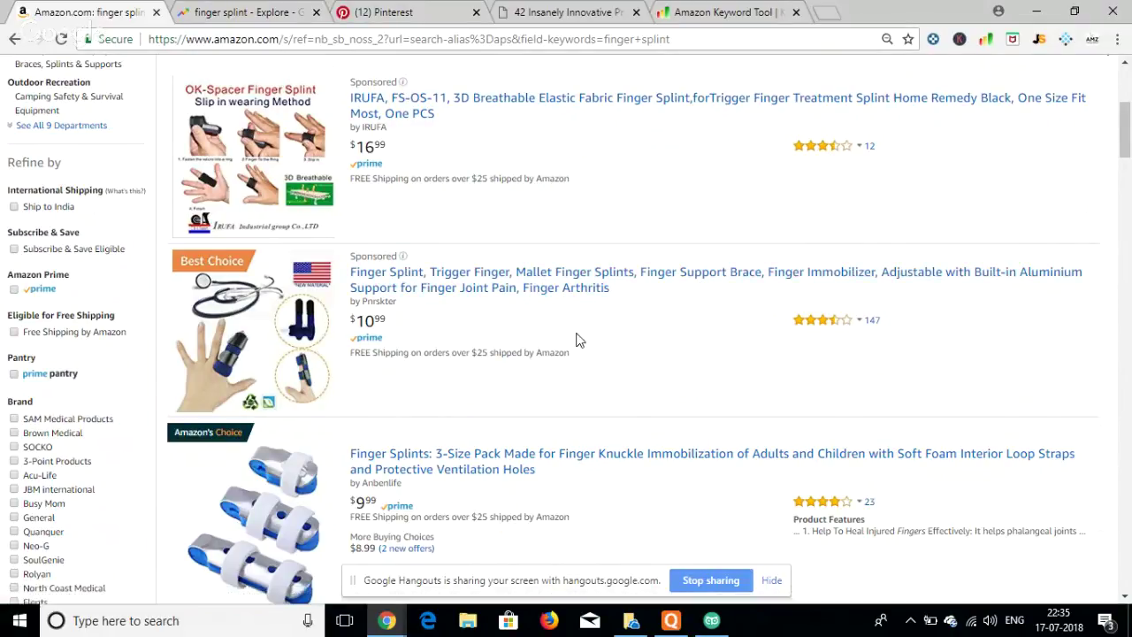
pyautogui.moveTo(622, 301); pyautogui.dragTo(643, 281)
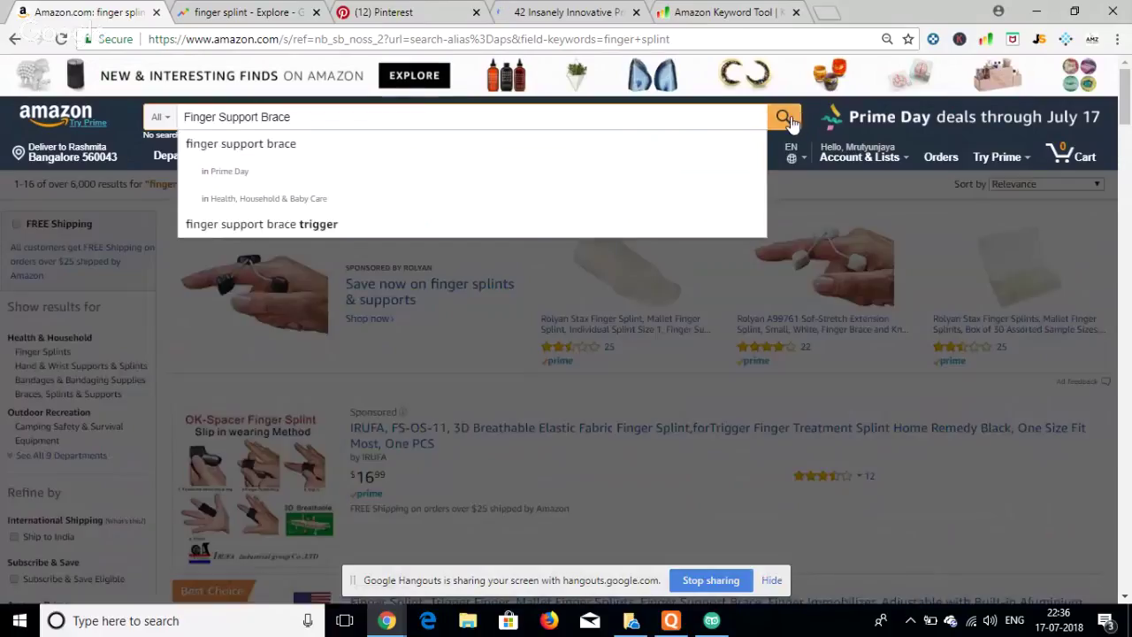
pyautogui.press('Return')
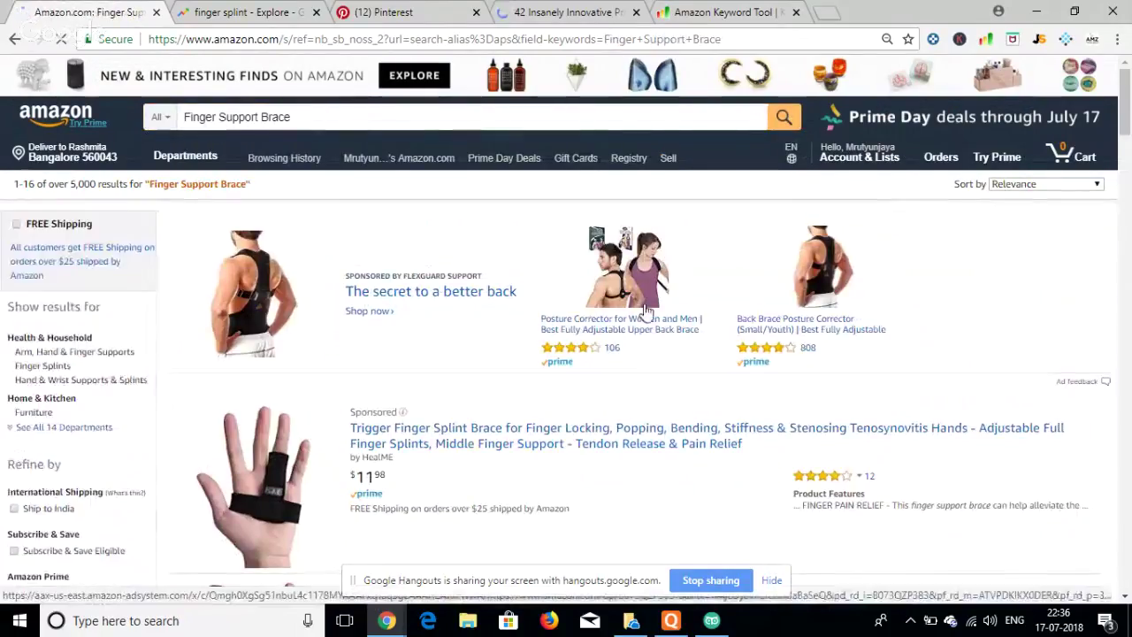
# - Look through the "Finger Support Brace" results on Amazon, comparing product types, prices and review ratings
pyautogui.scroll(-5, 635, 366)
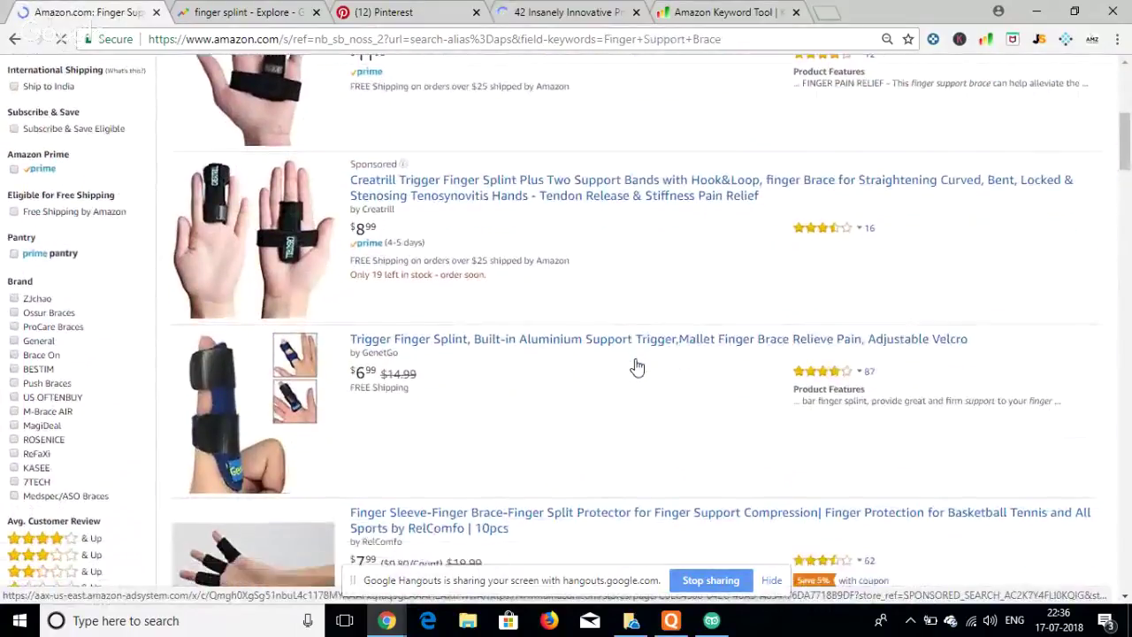
pyautogui.scroll(-2, 637, 366)
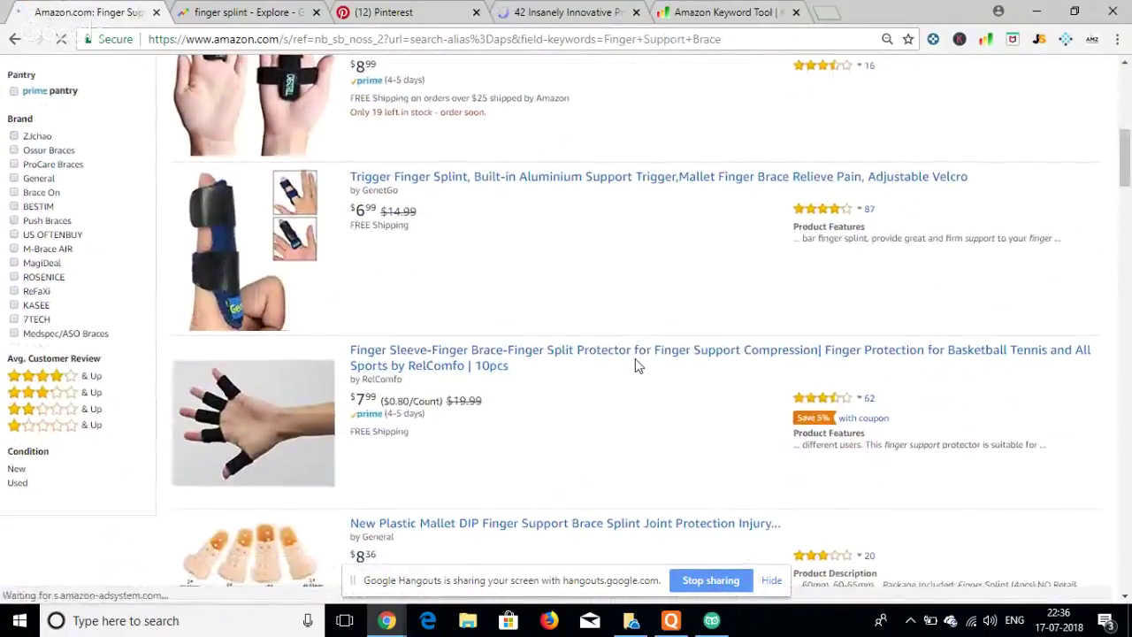
pyautogui.scroll(-3, 634, 360)
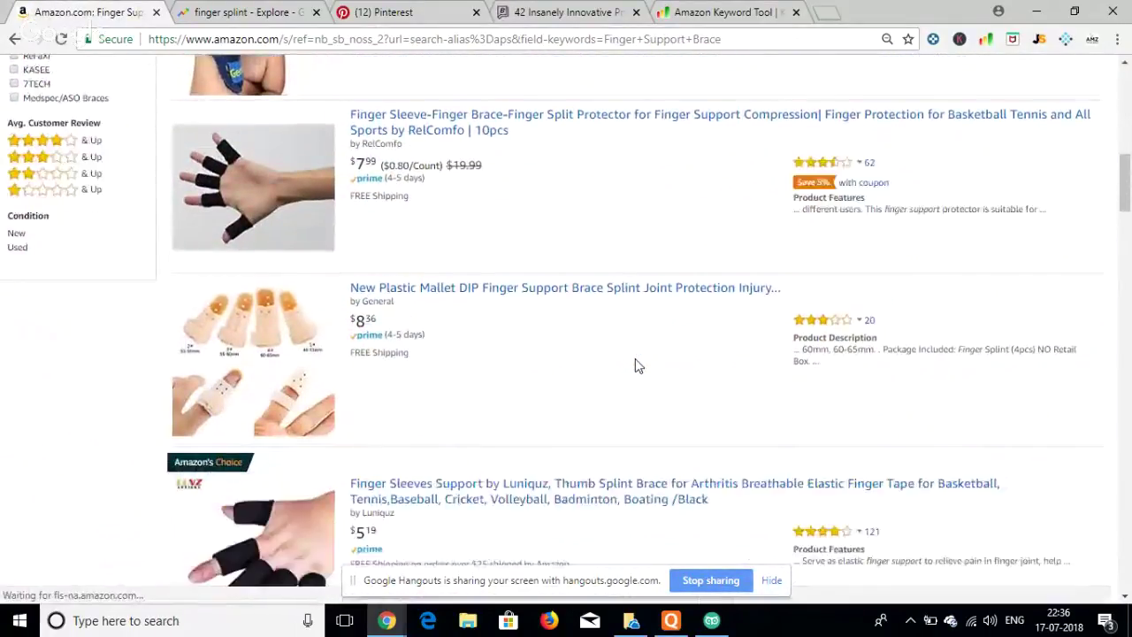
pyautogui.scroll(-3, 635, 366)
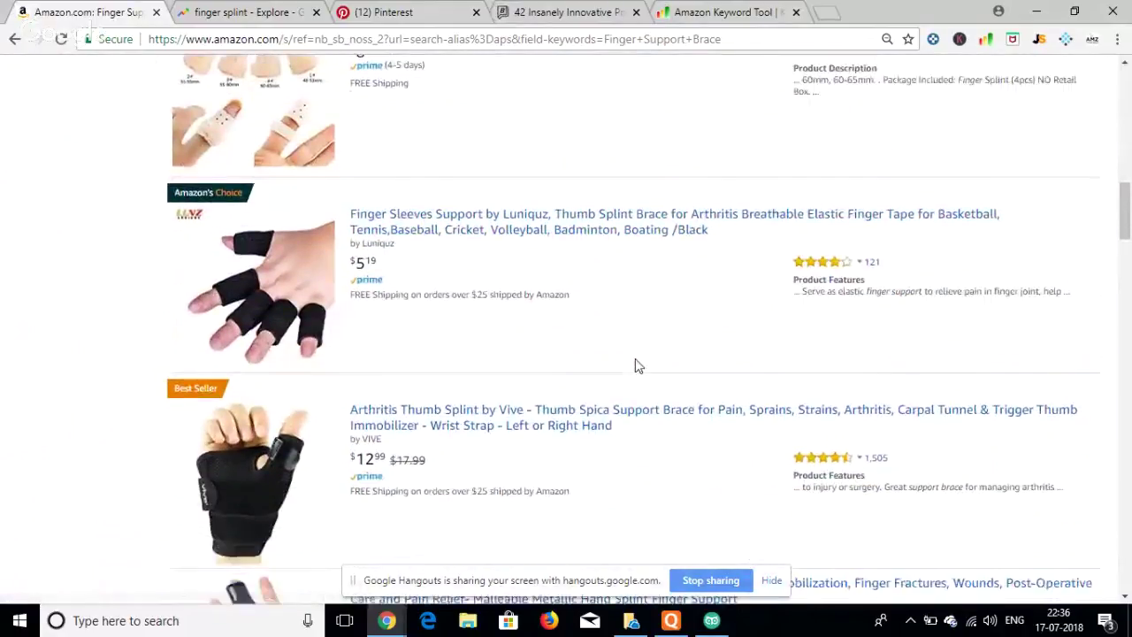
pyautogui.scroll(-2, 637, 364)
pyautogui.scroll(-1, 635, 365)
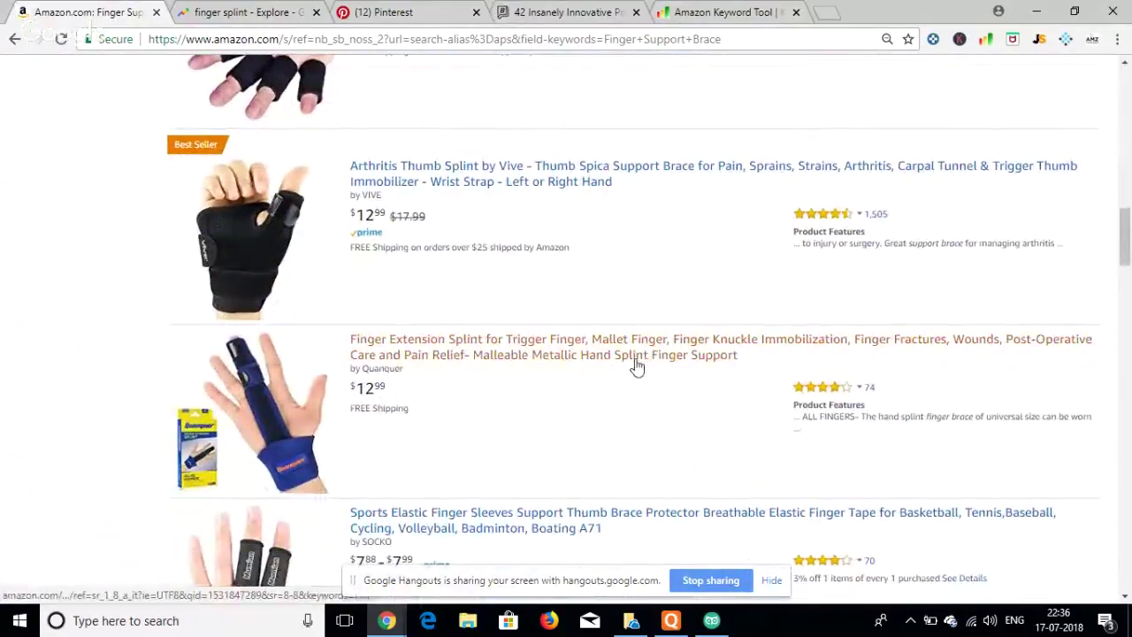
pyautogui.scroll(-2, 635, 366)
pyautogui.scroll(-3, 636, 366)
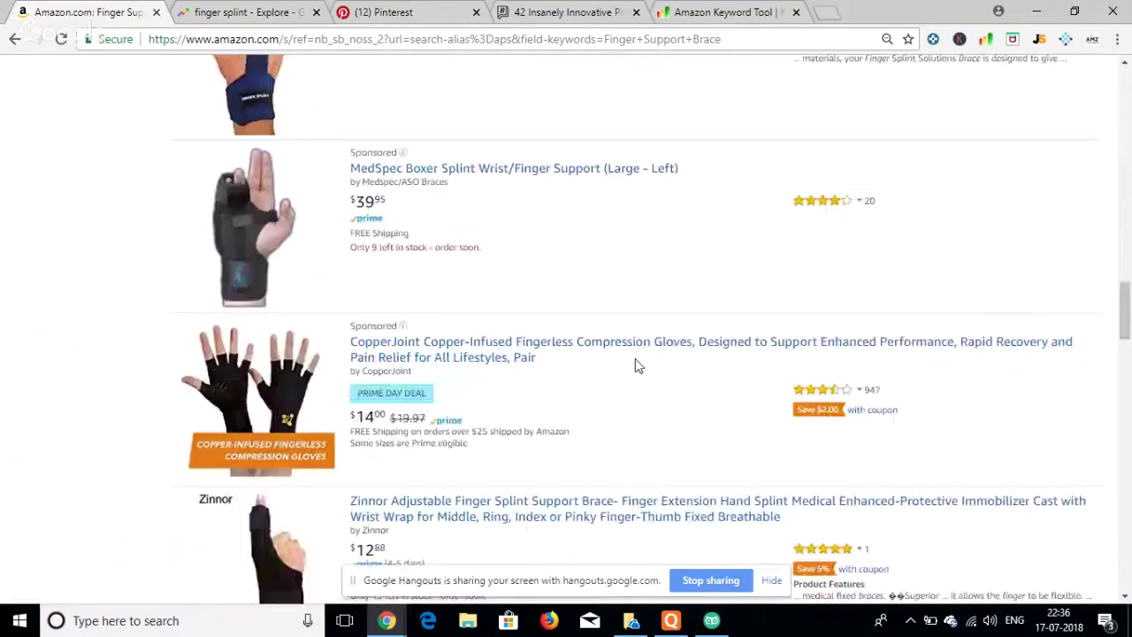
pyautogui.scroll(-4, 634, 366)
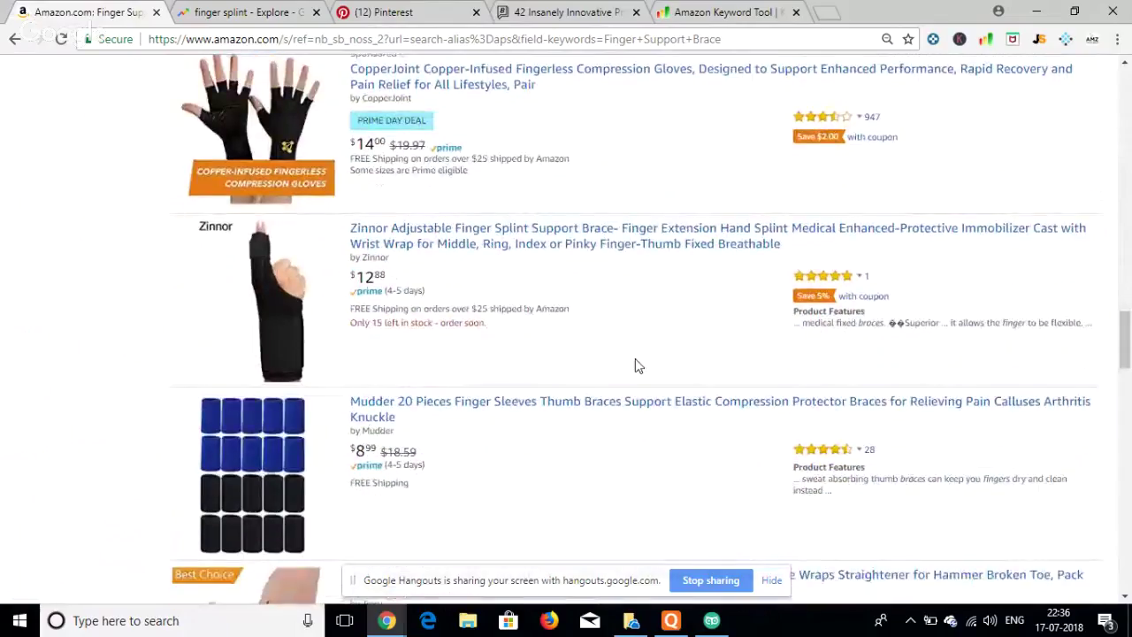
pyautogui.scroll(-10, 635, 365)
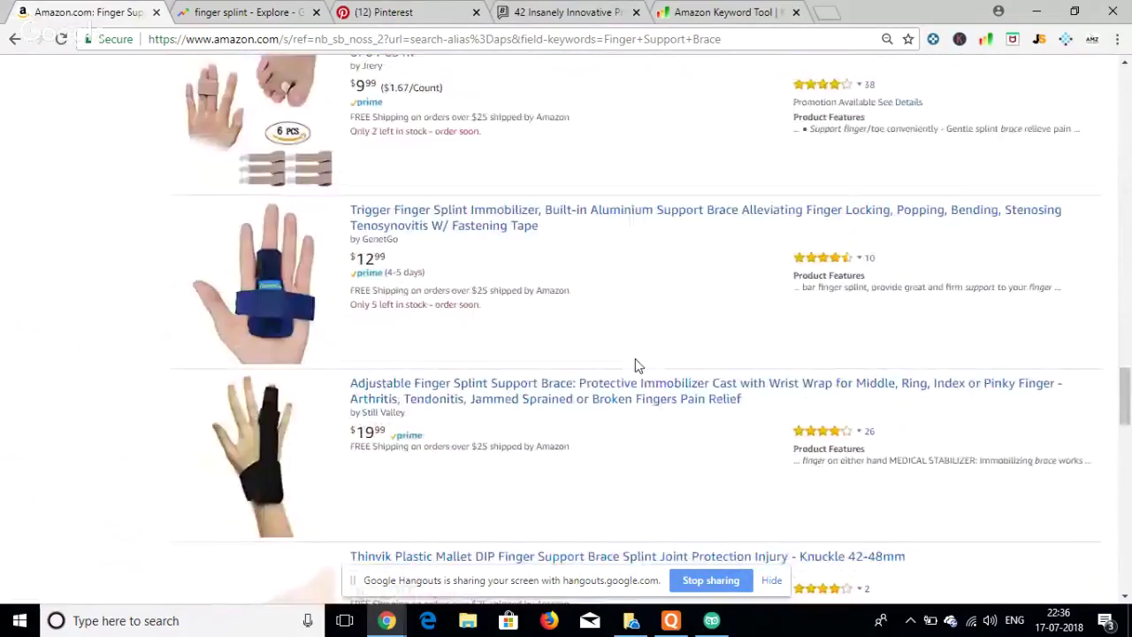
pyautogui.scroll(15, 637, 366)
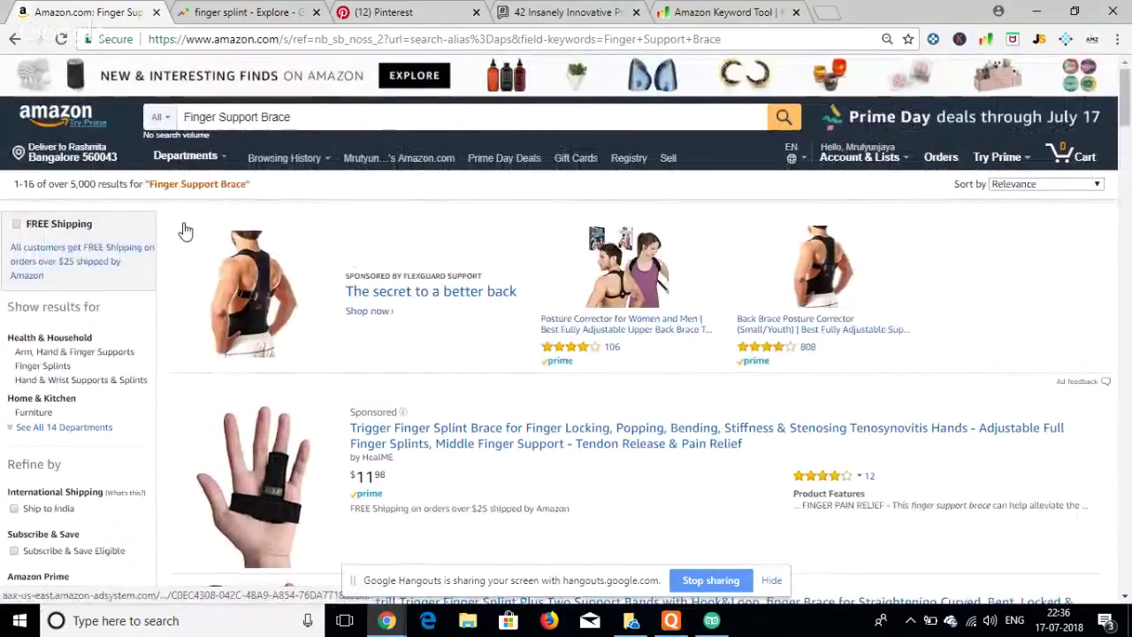
# - Run Unicorn Smasher on the "Finger Support Brace" results, review the estimated sales, revenue and reviews, and close it
pyautogui.moveTo(292, 117); pyautogui.dragTo(163, 119)
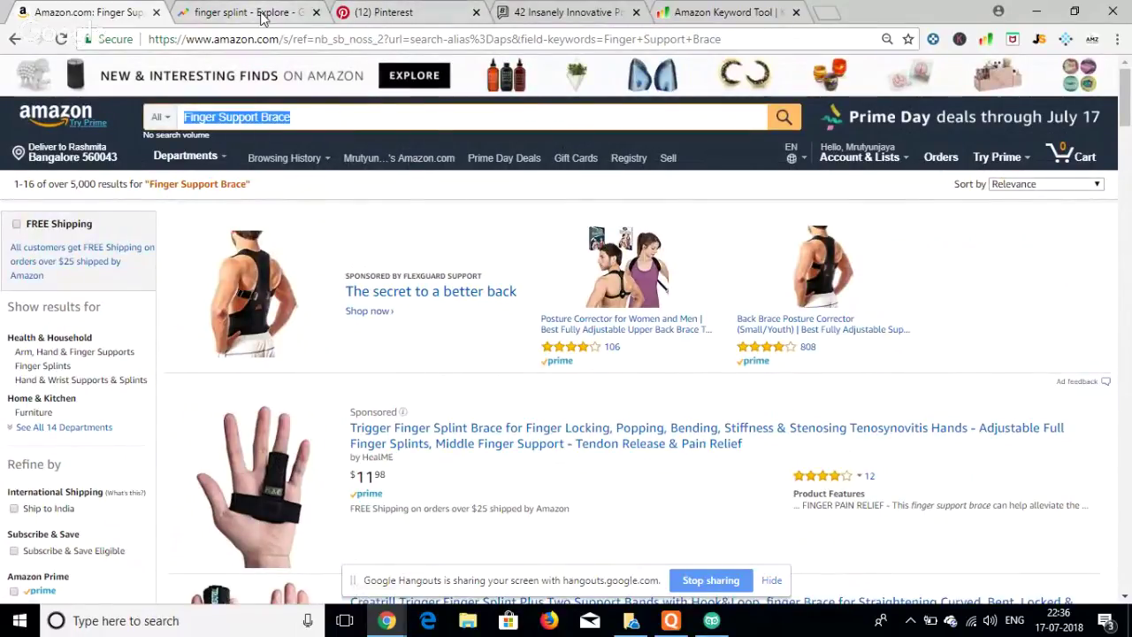
pyautogui.click(1092, 40)
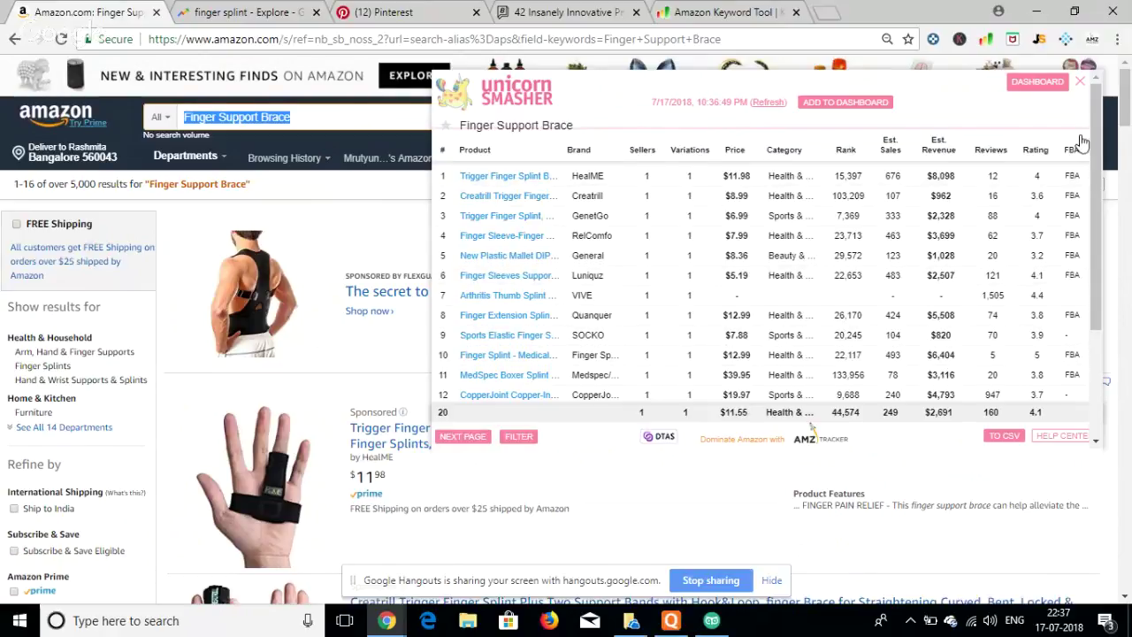
pyautogui.click(1082, 84)
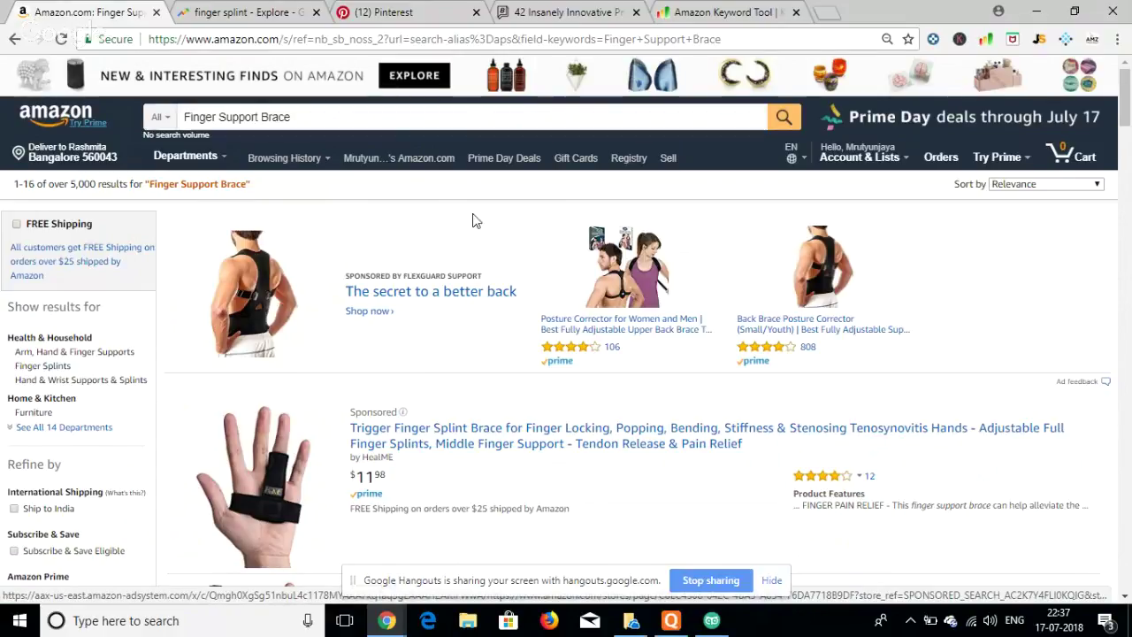
# - Examine the individual finger brace listings again, from the sponsored trigger finger splints down to the Best Seller thumb splint
pyautogui.scroll(-1, 490, 283)
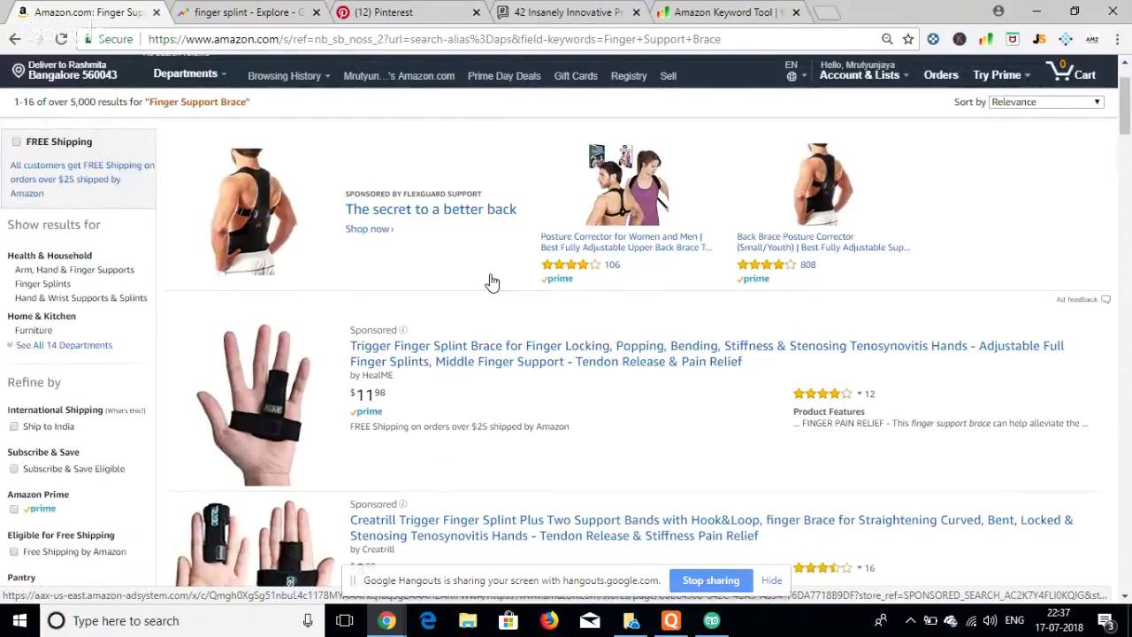
pyautogui.scroll(-2, 492, 281)
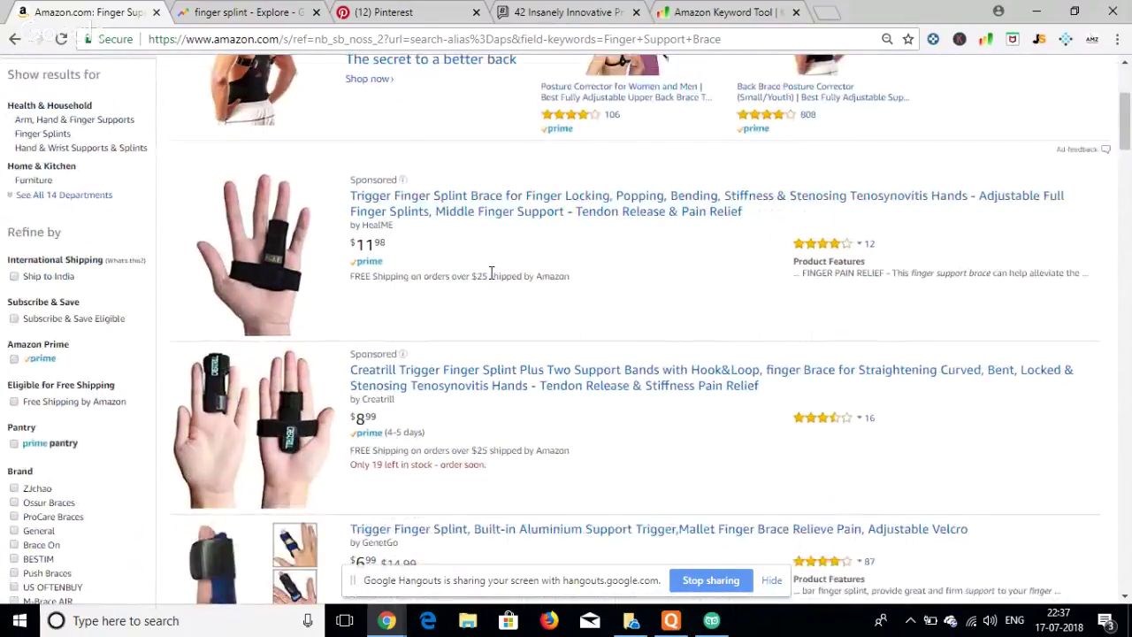
pyautogui.scroll(-1, 491, 276)
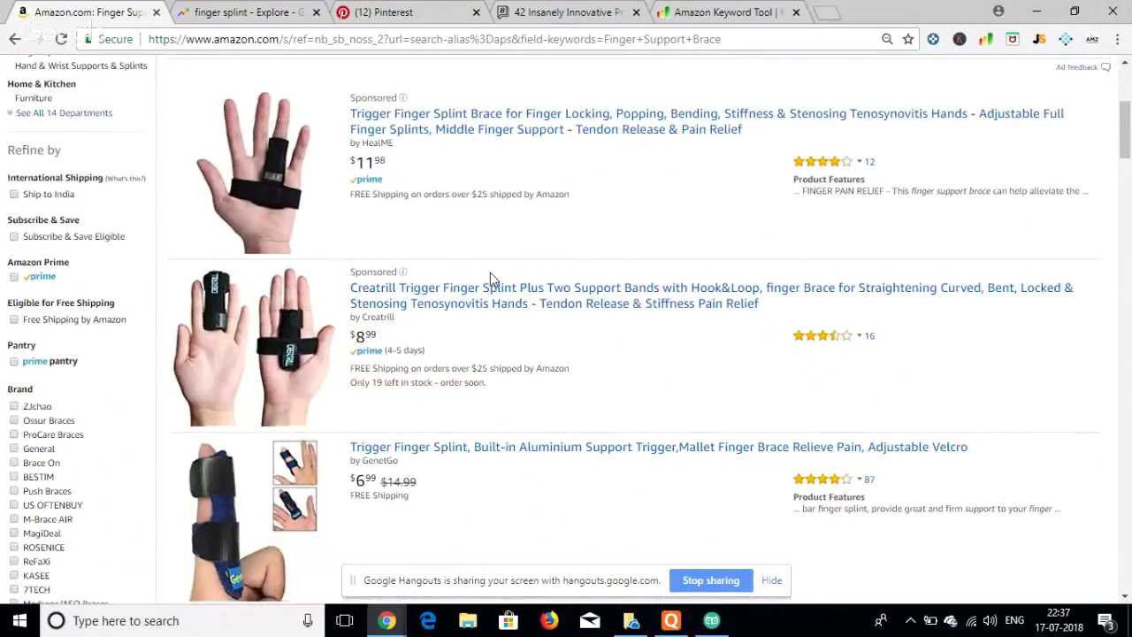
pyautogui.scroll(-2, 492, 280)
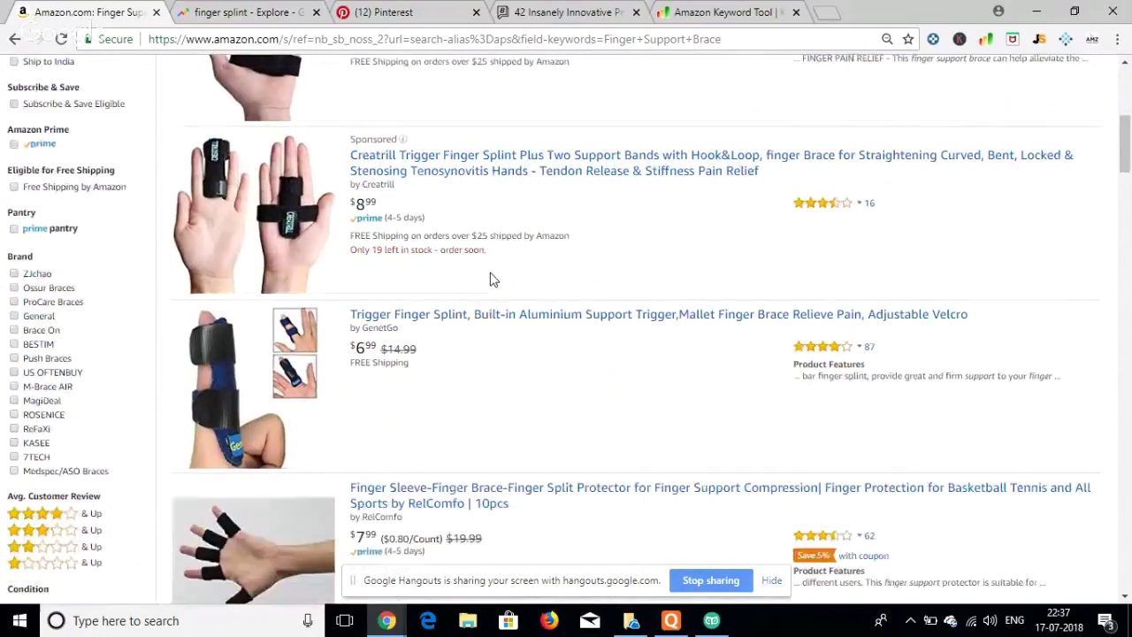
pyautogui.scroll(-2, 492, 279)
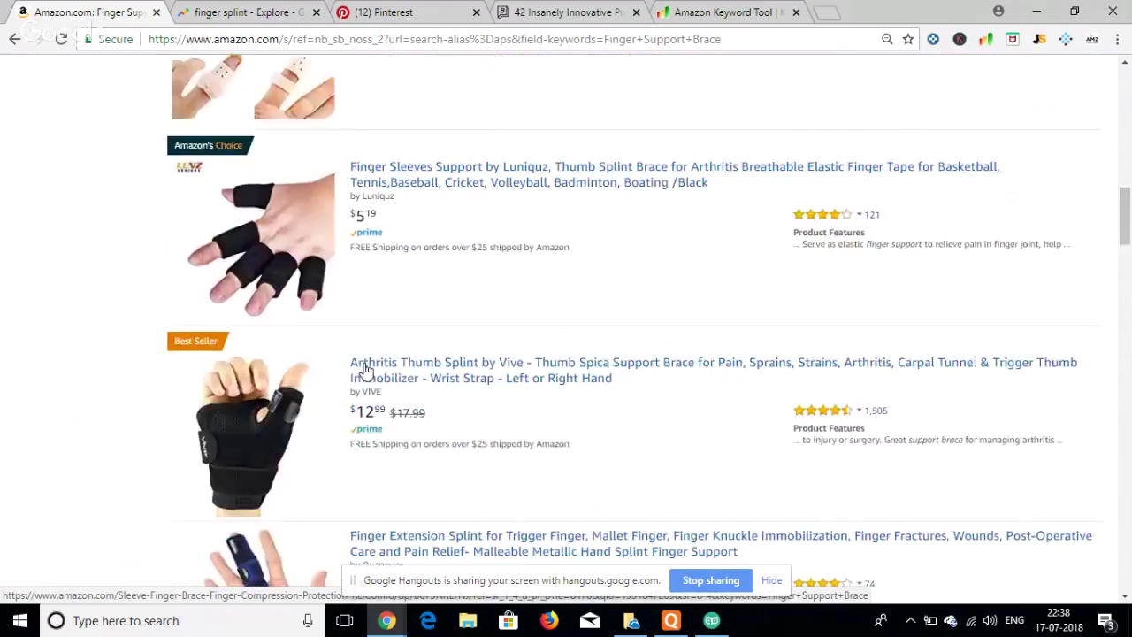
pyautogui.scroll(-4, 365, 368)
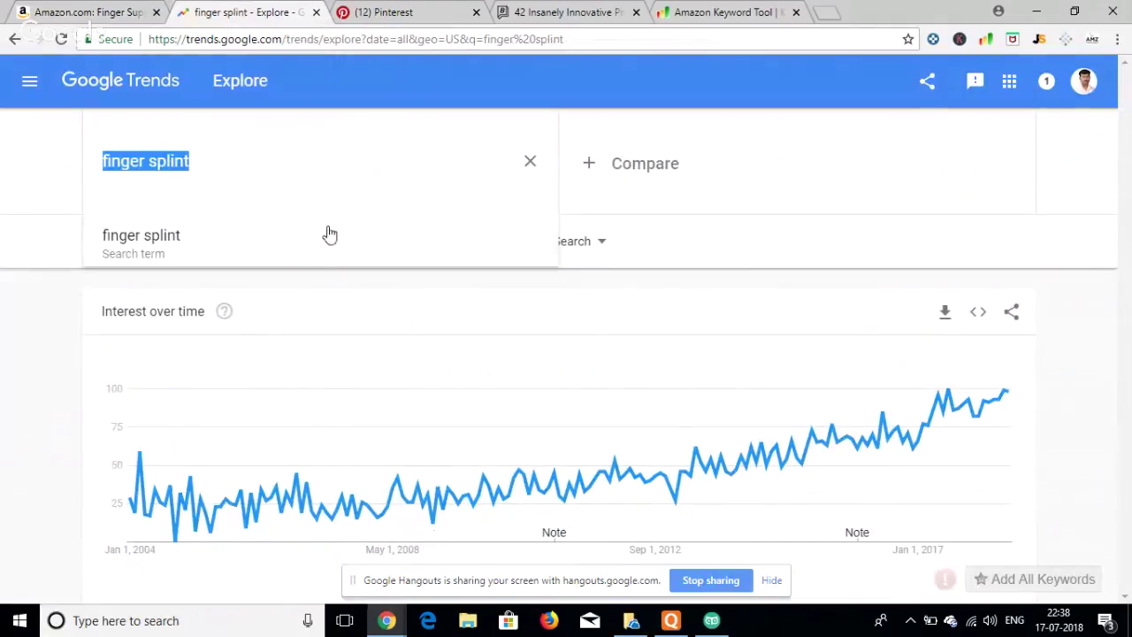
pyautogui.click(136, 19)
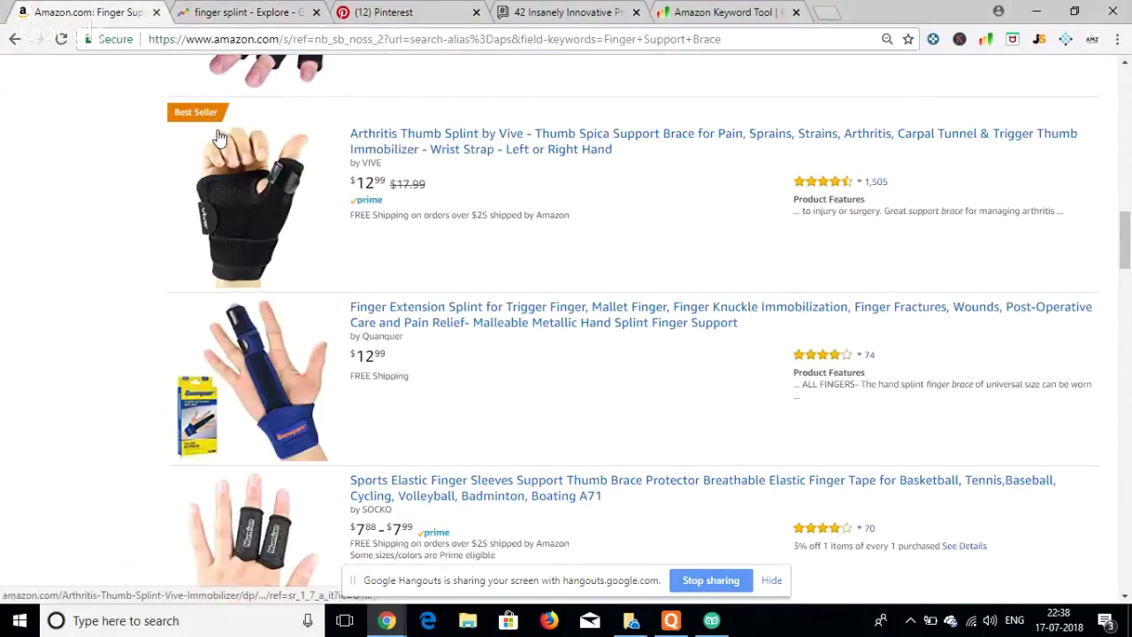
pyautogui.click(380, 8)
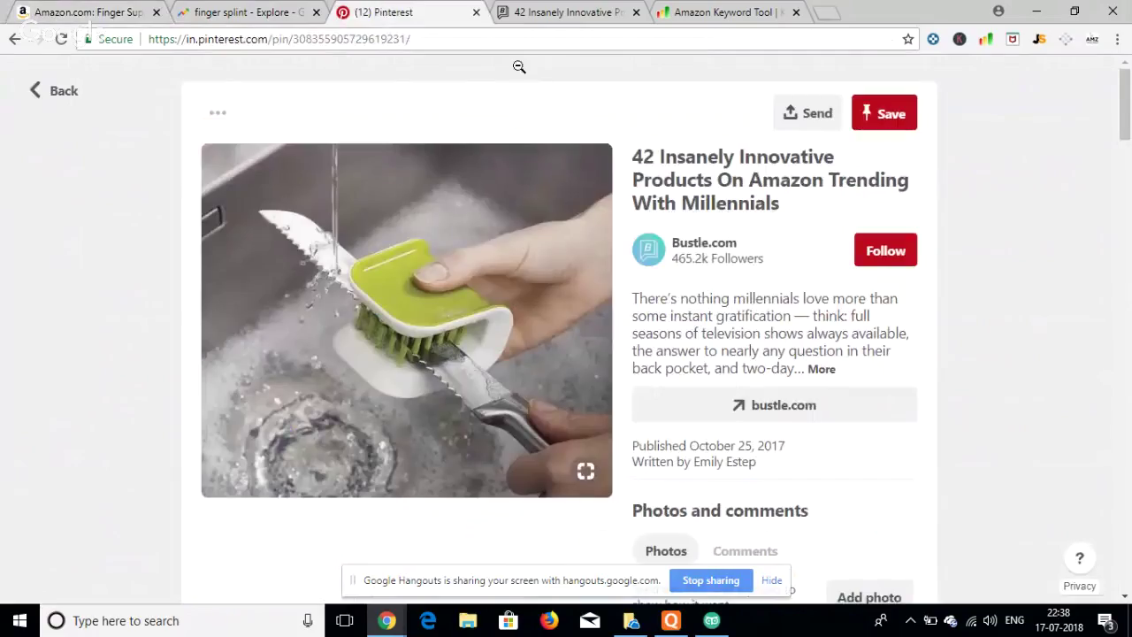
# - Search Google Trends for "inverted umbrella" and inspect its interest over time around 2017 and the available time ranges
pyautogui.click(221, 11)
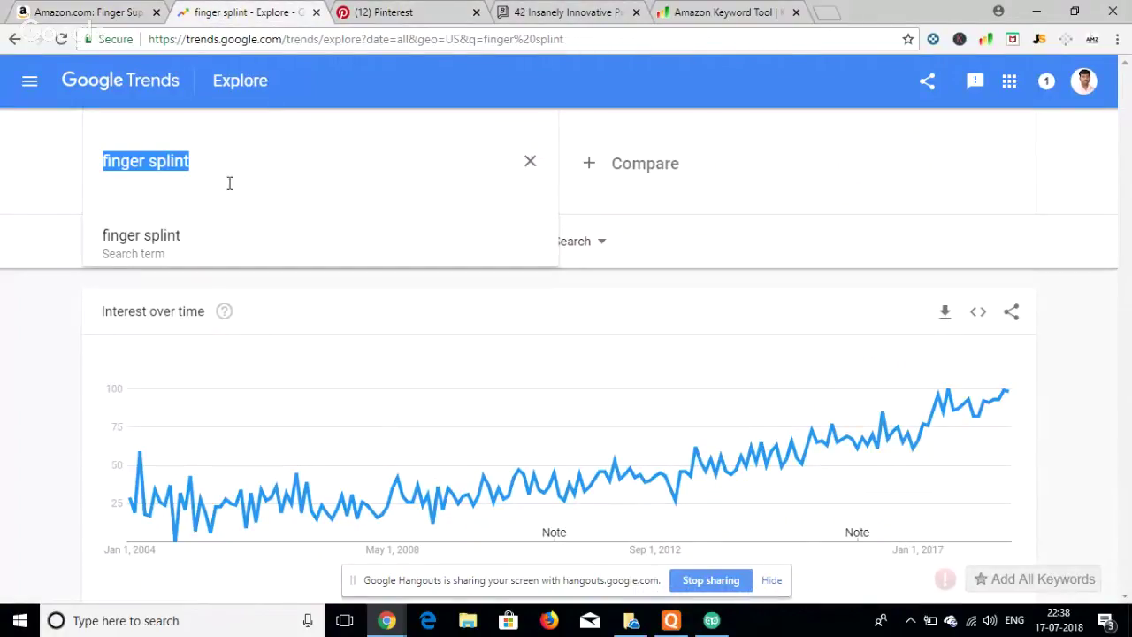
pyautogui.write('rev')
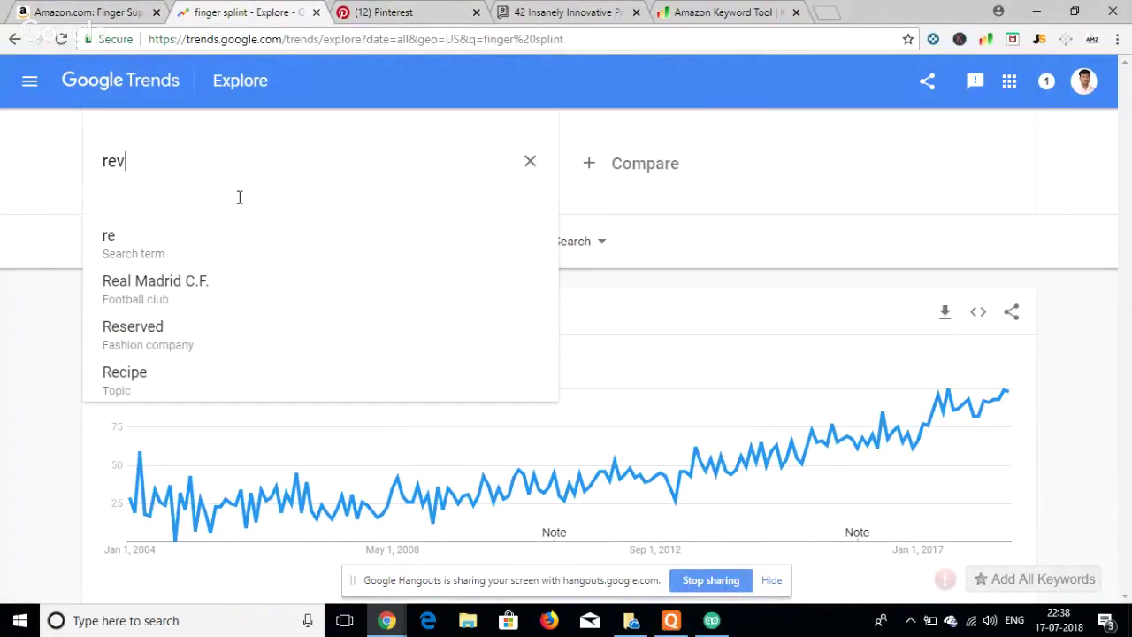
pyautogui.write('erse')
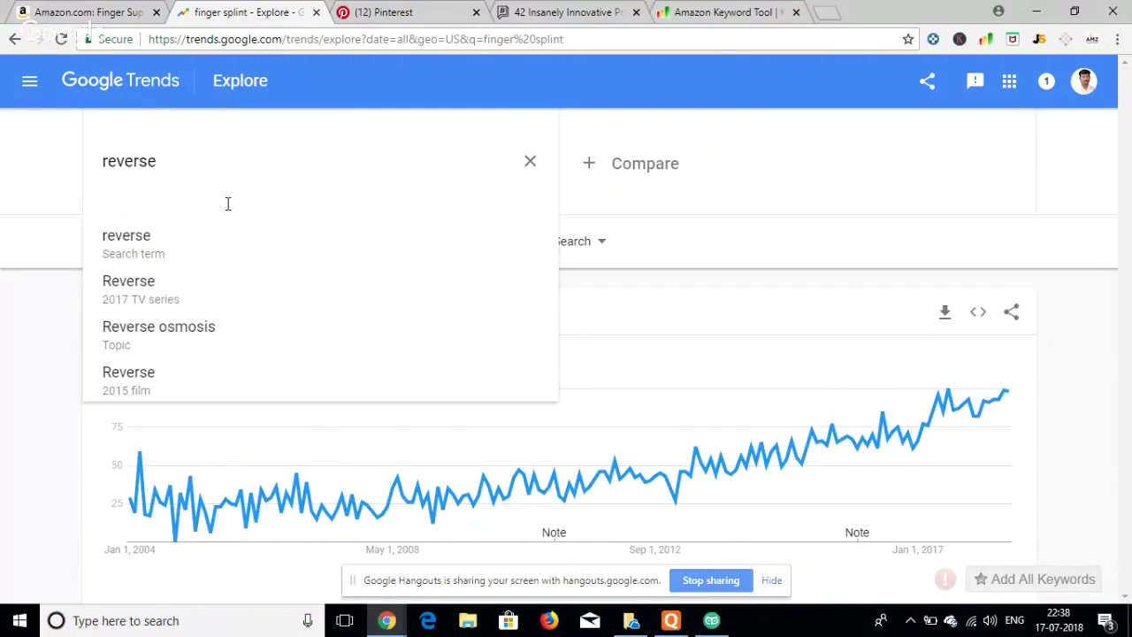
pyautogui.press('BackSpace')
pyautogui.write('in')
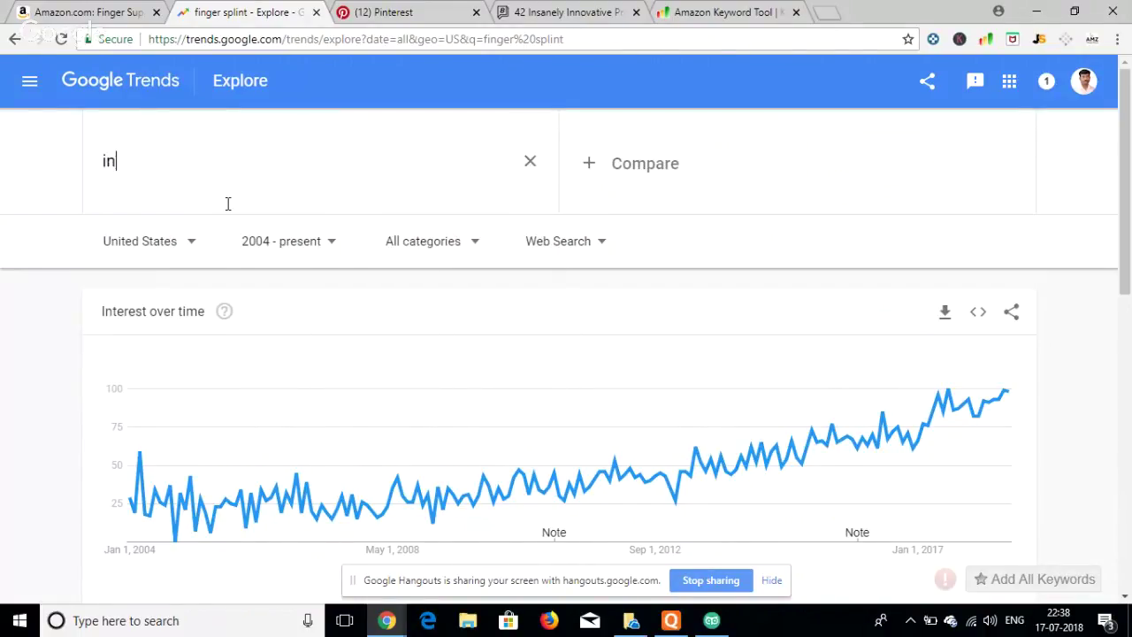
pyautogui.write('vert')
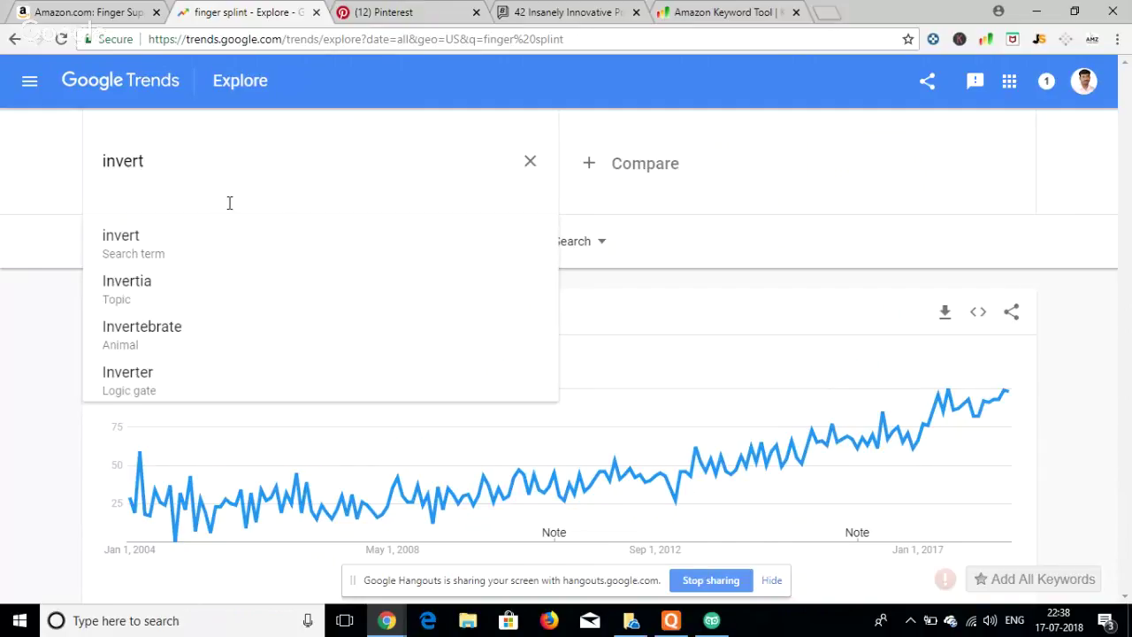
pyautogui.write('ed umb')
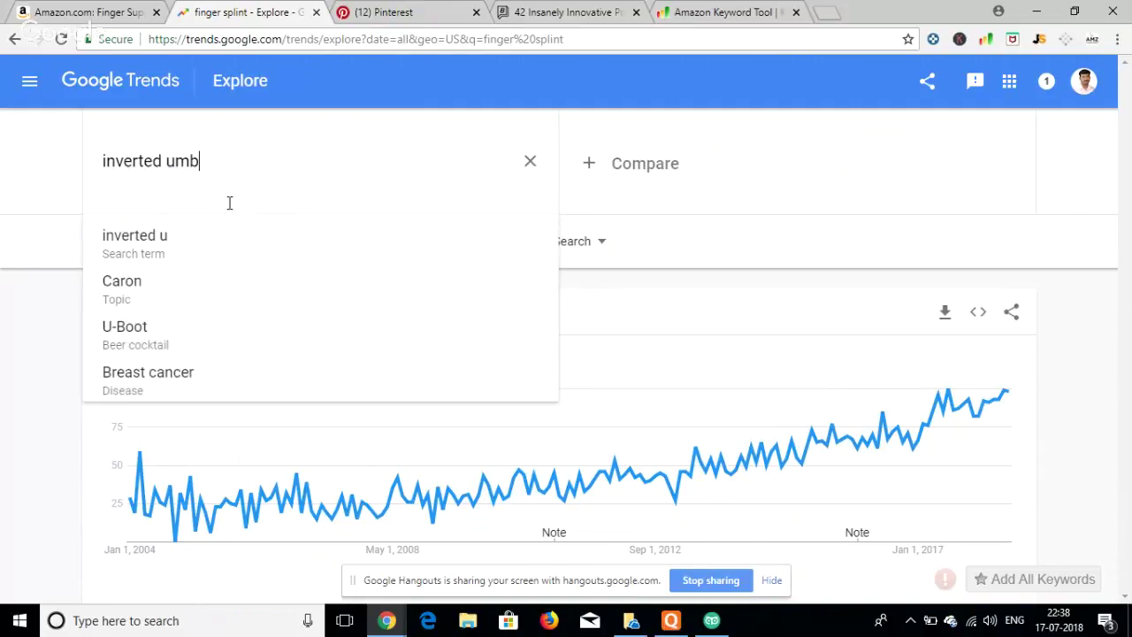
pyautogui.write('rella')
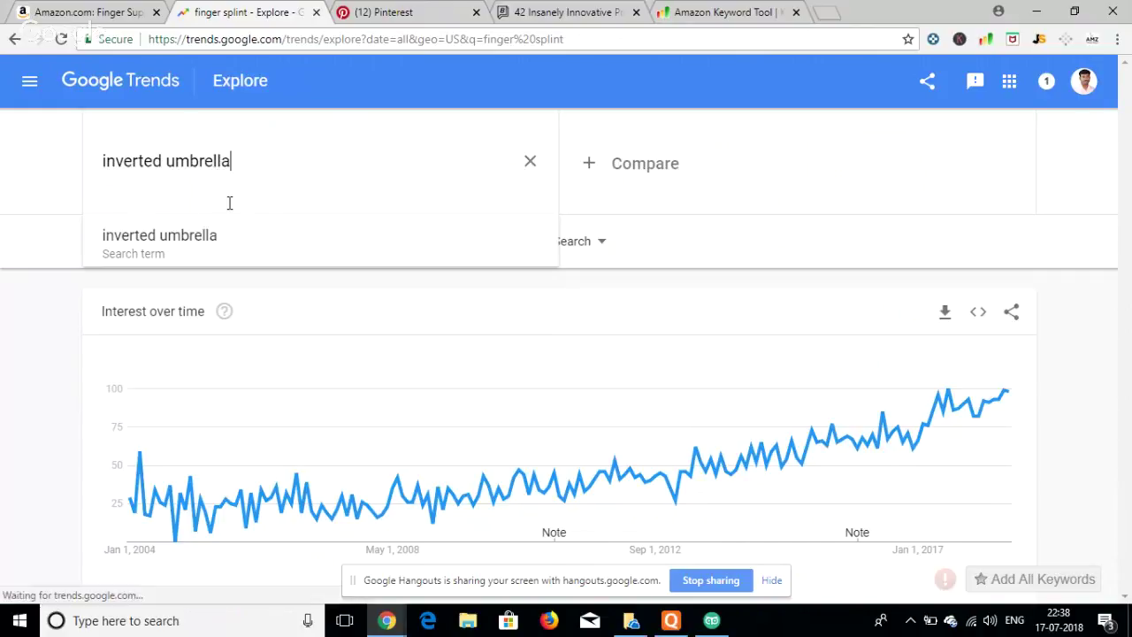
pyautogui.press('Return')
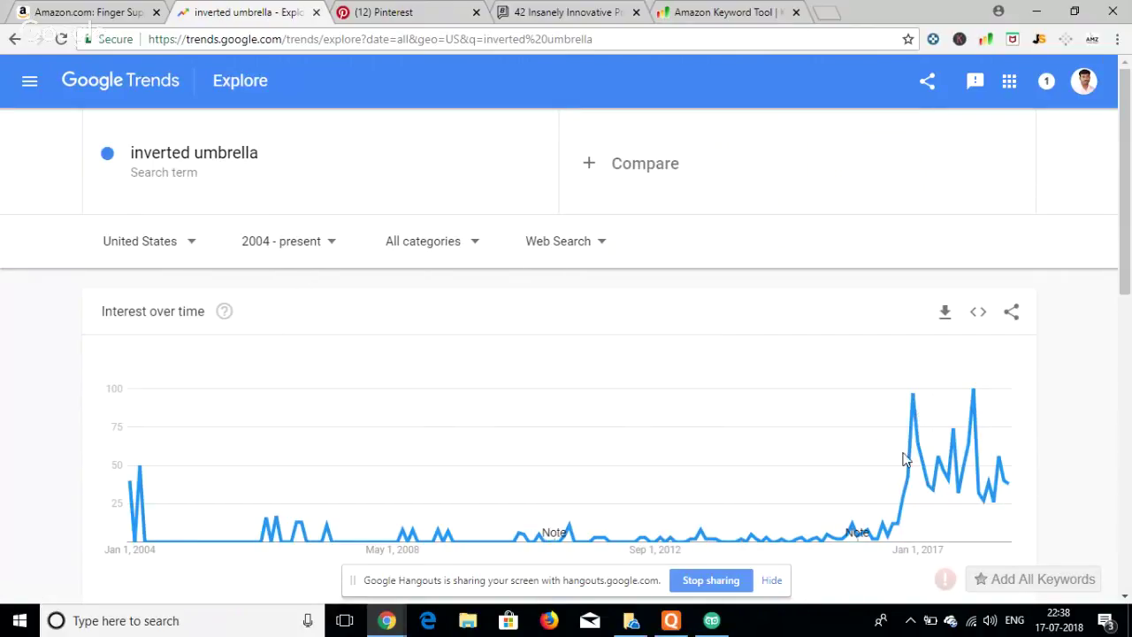
pyautogui.moveTo(913, 398)
pyautogui.click(333, 247)
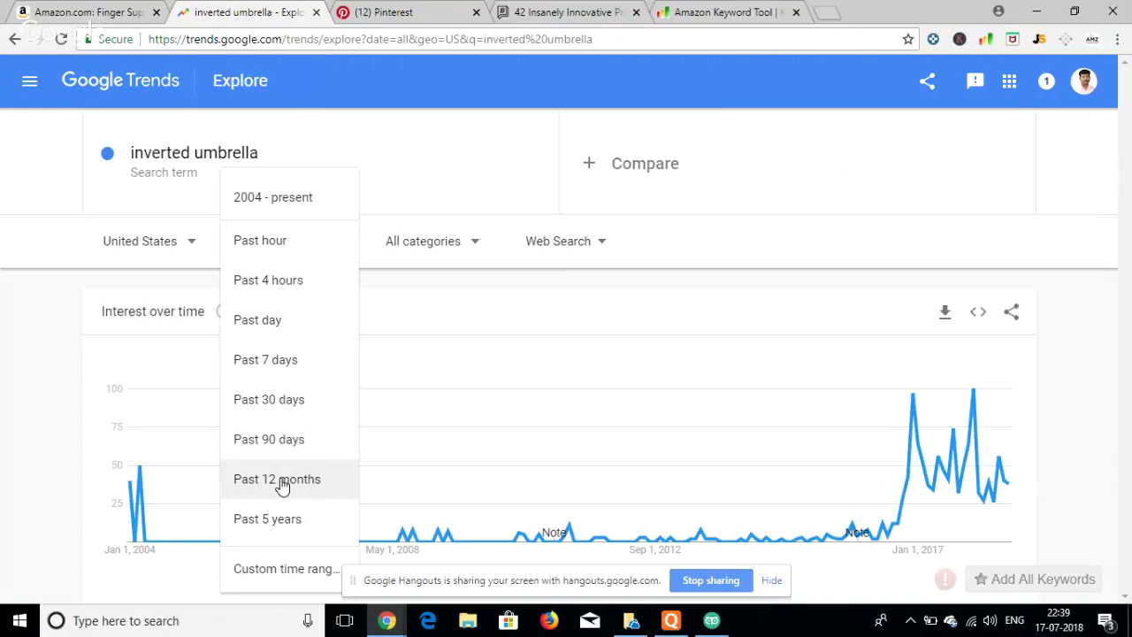
# - Copy the term "inverted umbrella" from Google Trends and search Amazon for it
pyautogui.click(190, 152)
pyautogui.click(190, 152)
pyautogui.tripleClick(190, 152)
pyautogui.hotkey('ctrl', 'c')
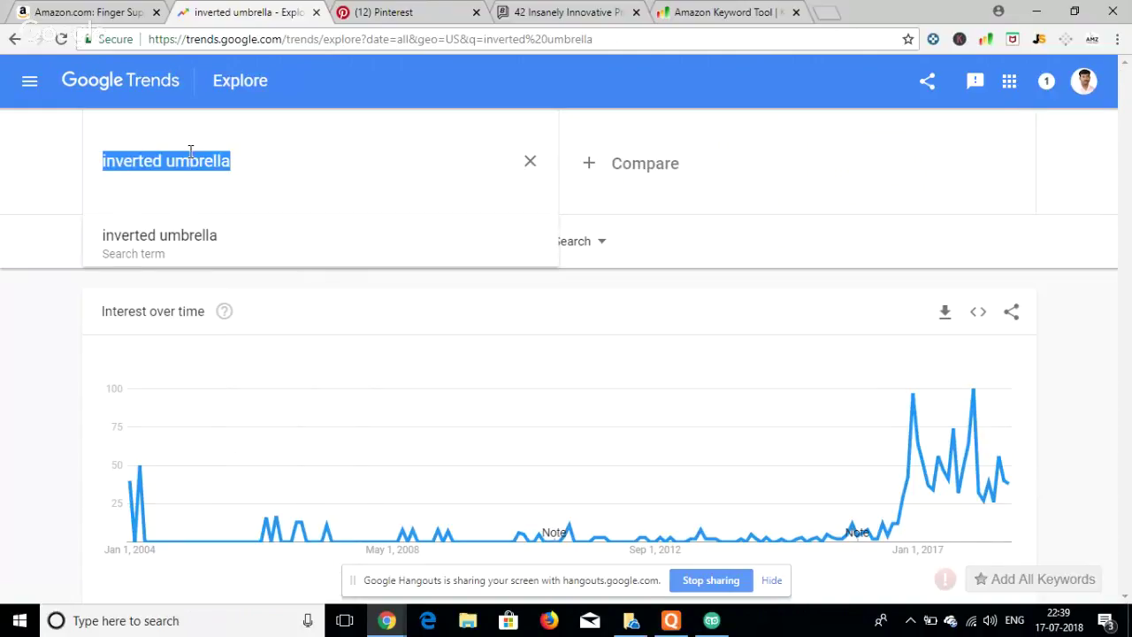
pyautogui.click(89, 10)
pyautogui.scroll(5, 245, 87)
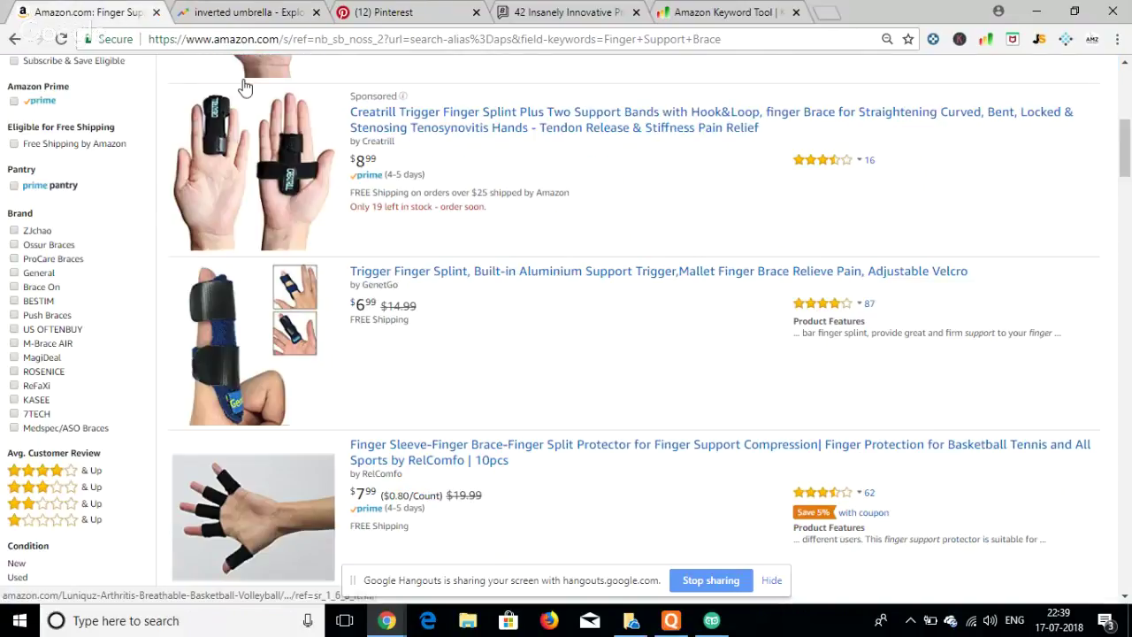
pyautogui.scroll(10, 245, 87)
pyautogui.tripleClick(292, 118)
pyautogui.hotkey('ctrl', 'v')
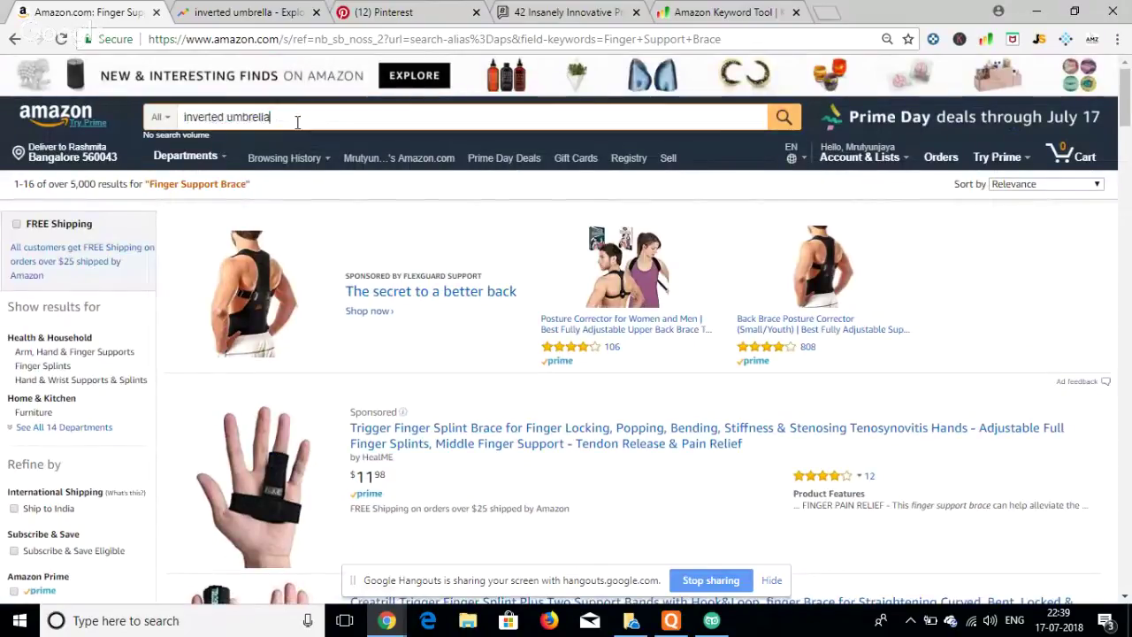
pyautogui.press('Return')
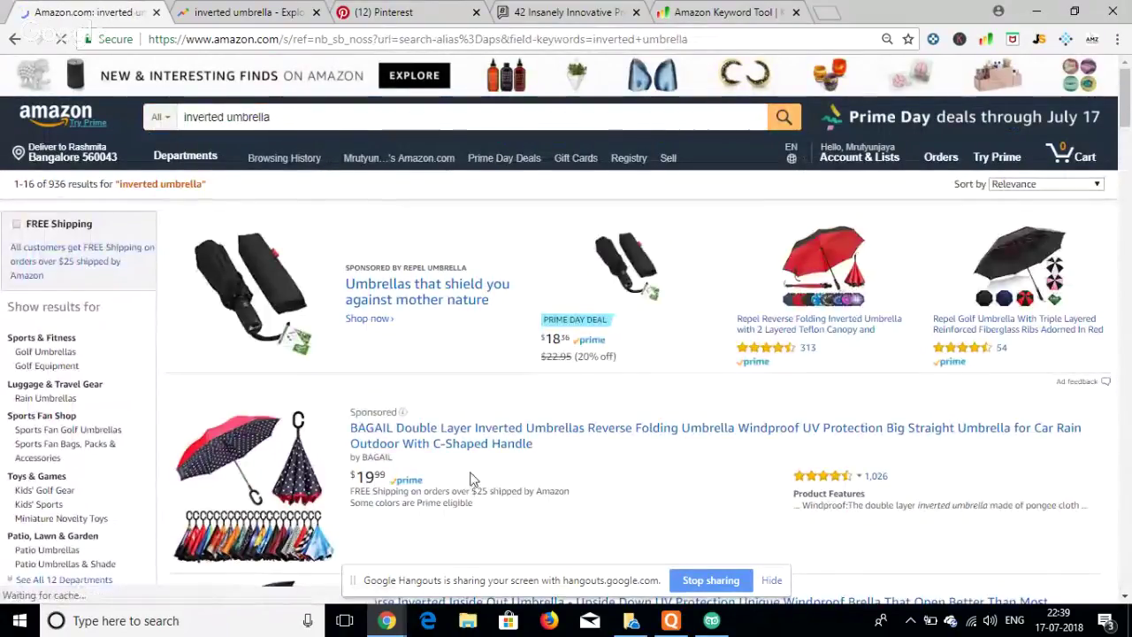
# - Look through the "inverted umbrella" results on Amazon, comparing designs, prices and review ratings down to the G4Free listing
pyautogui.scroll(-1, 473, 485)
pyautogui.scroll(-5, 473, 485)
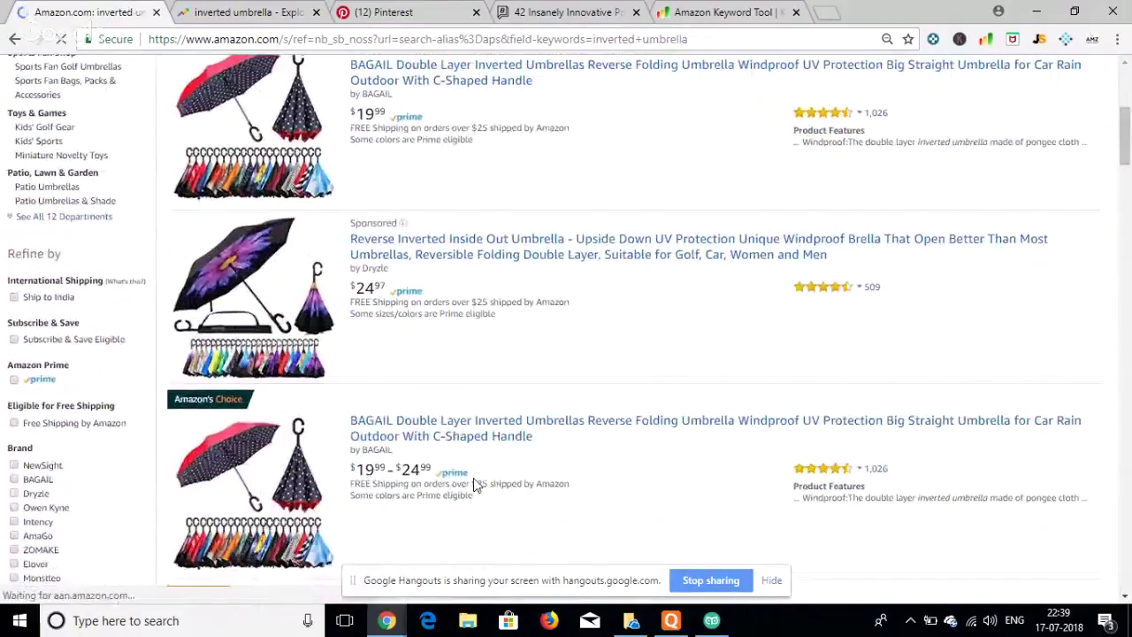
pyautogui.scroll(-4, 473, 484)
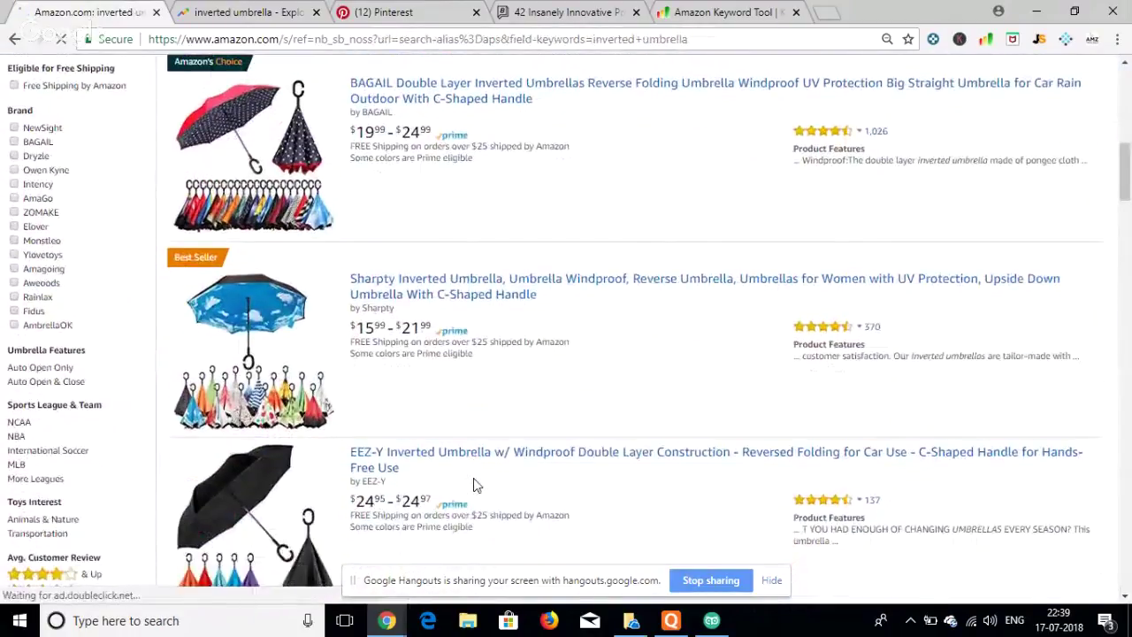
pyautogui.scroll(-4, 473, 484)
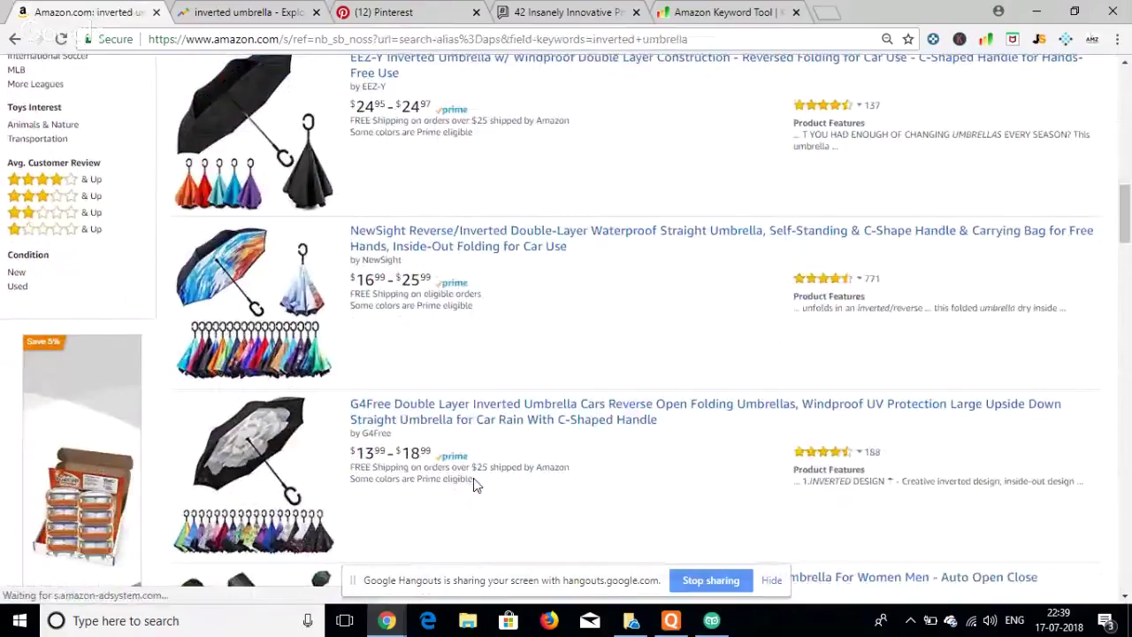
pyautogui.scroll(-1, 473, 484)
# - Run Jungle Scout on the inverted umbrella results, review the average sales, rank, price and reviews, and close it
pyautogui.scroll(13, 472, 480)
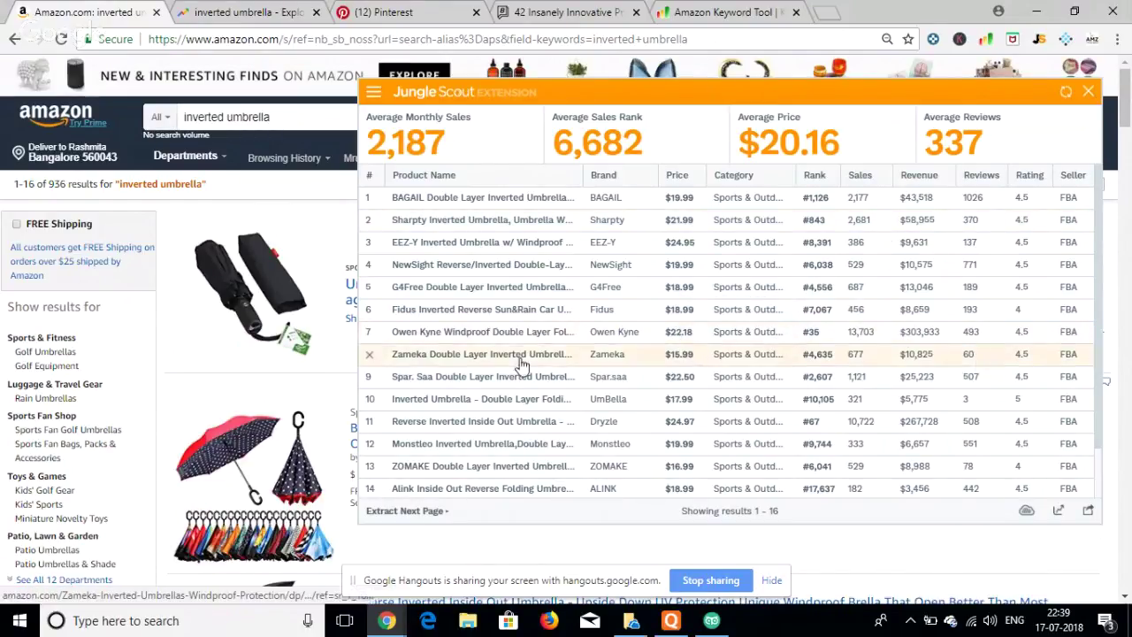
pyautogui.moveTo(491, 342)
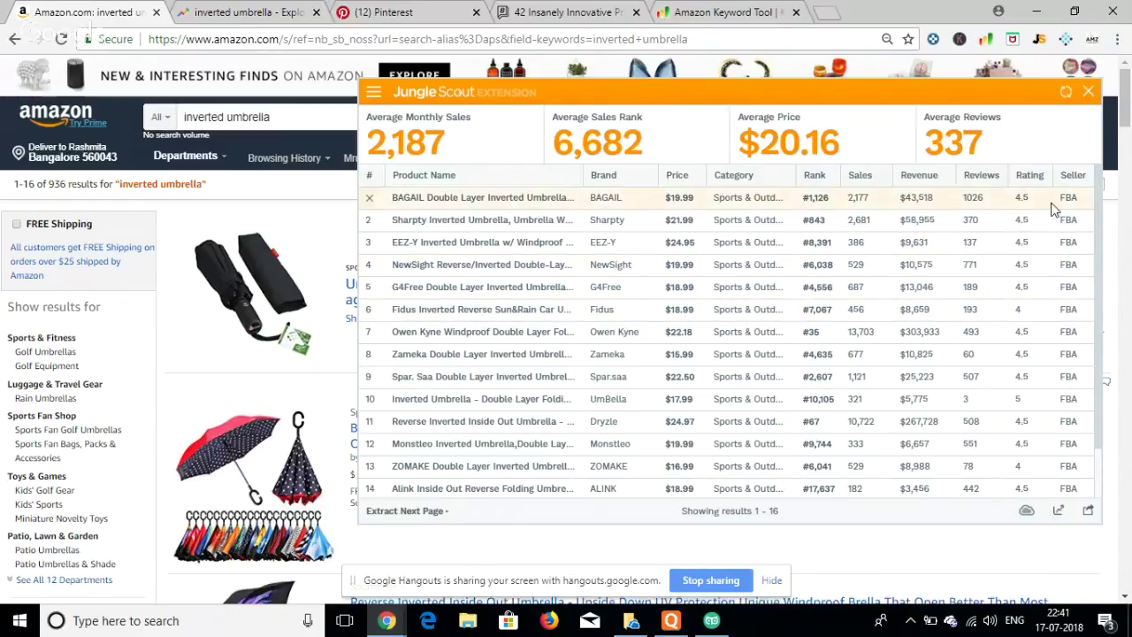
pyautogui.click(1088, 92)
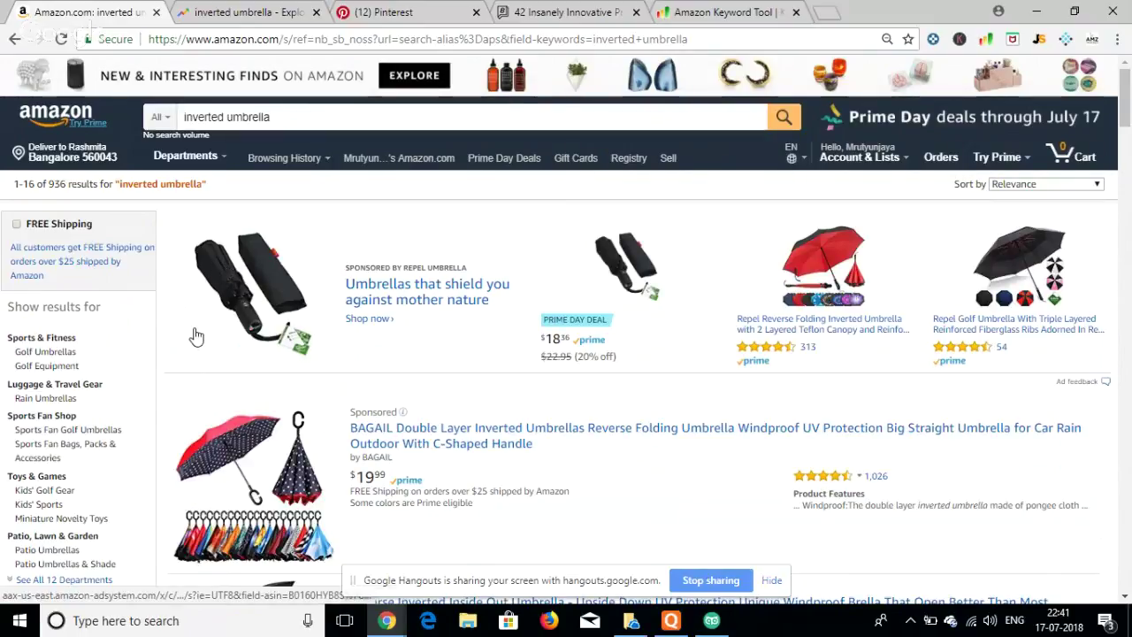
# - Compare the umbrella listings from the sponsored BAGAIL model down past the Suprella and UmBella products, and recheck the first results
pyautogui.scroll(-5, 197, 332)
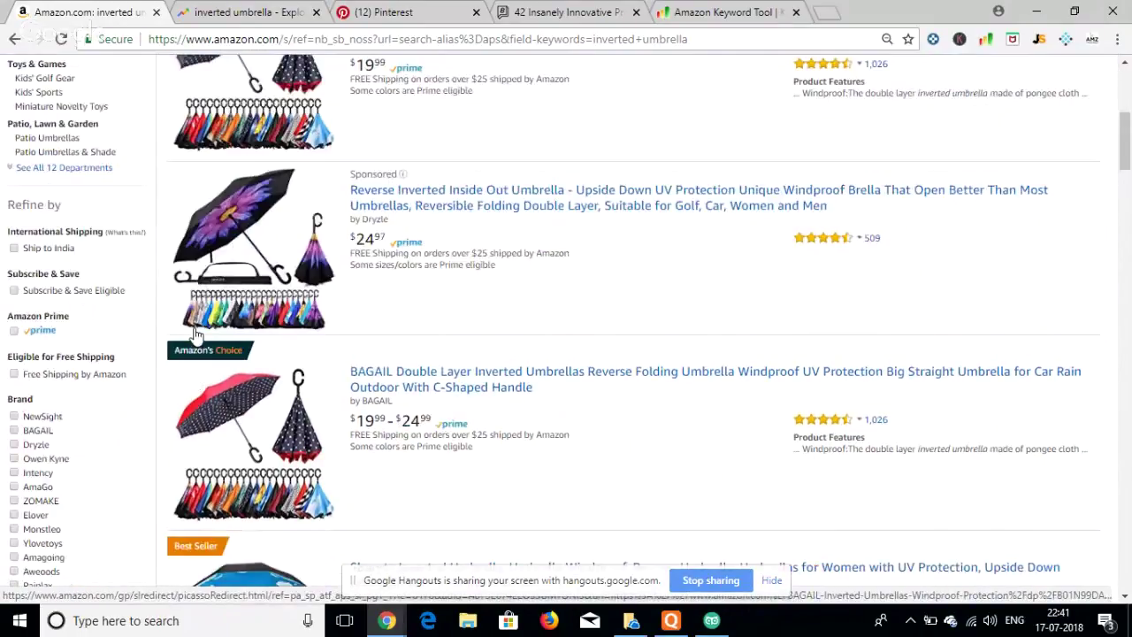
pyautogui.scroll(-14, 197, 333)
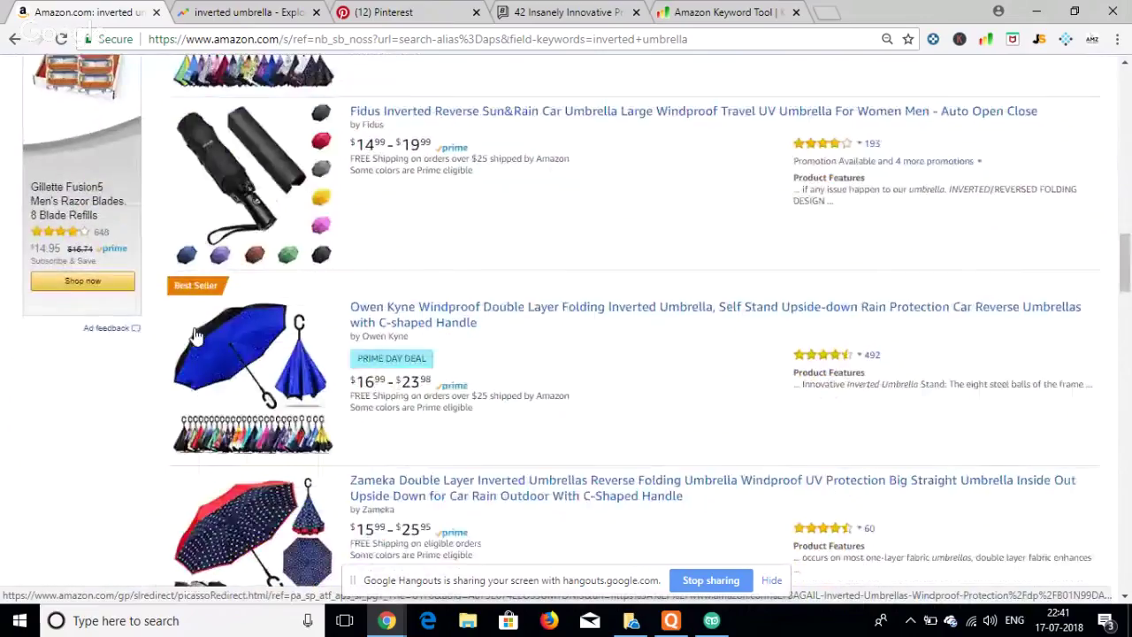
pyautogui.scroll(-8, 196, 336)
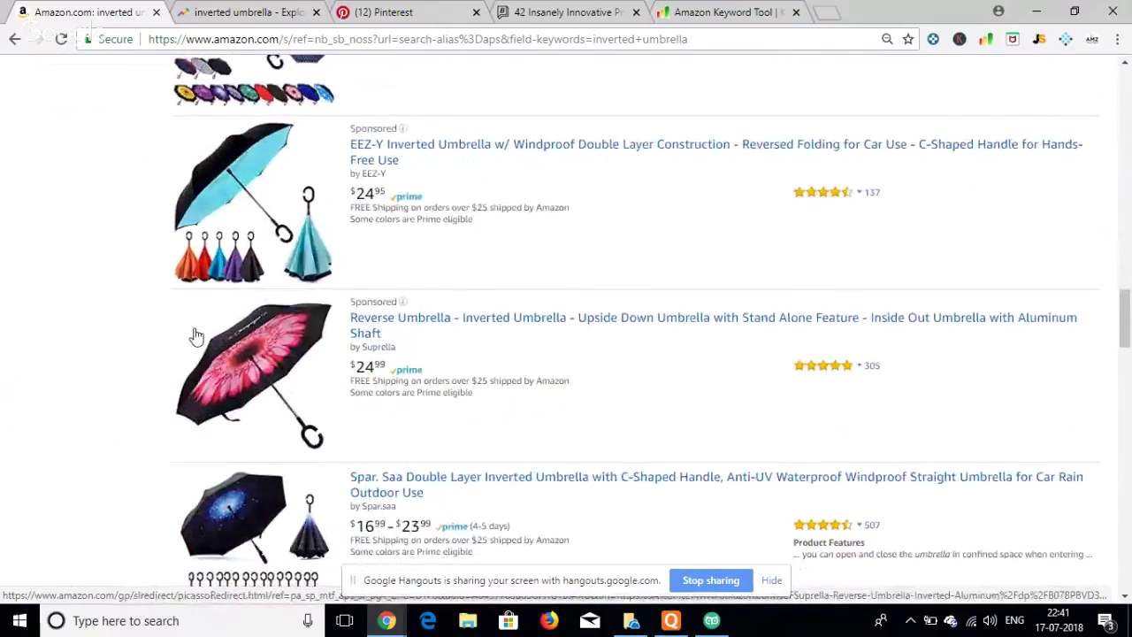
pyautogui.scroll(-4, 193, 336)
pyautogui.scroll(7, 193, 336)
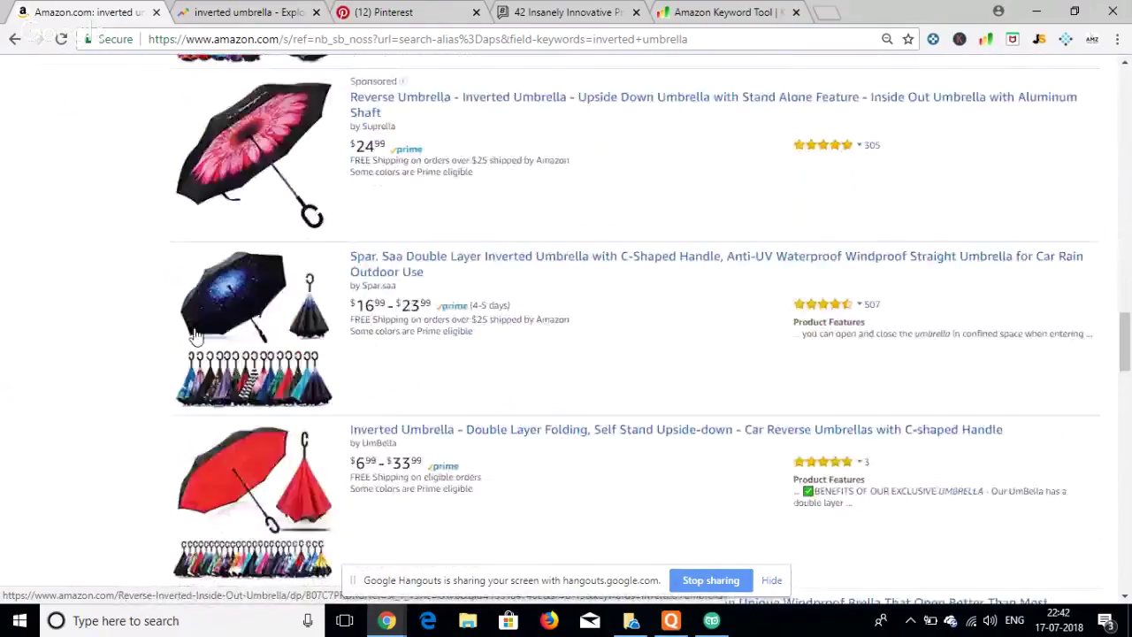
pyautogui.scroll(12, 263, 272)
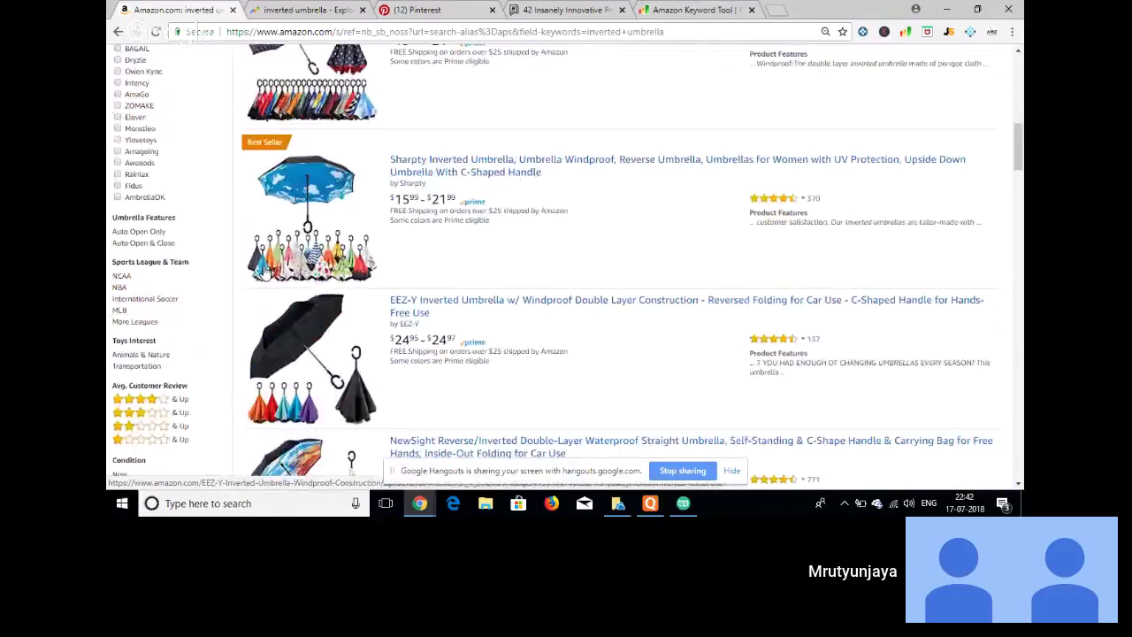
pyautogui.scroll(2, 263, 271)
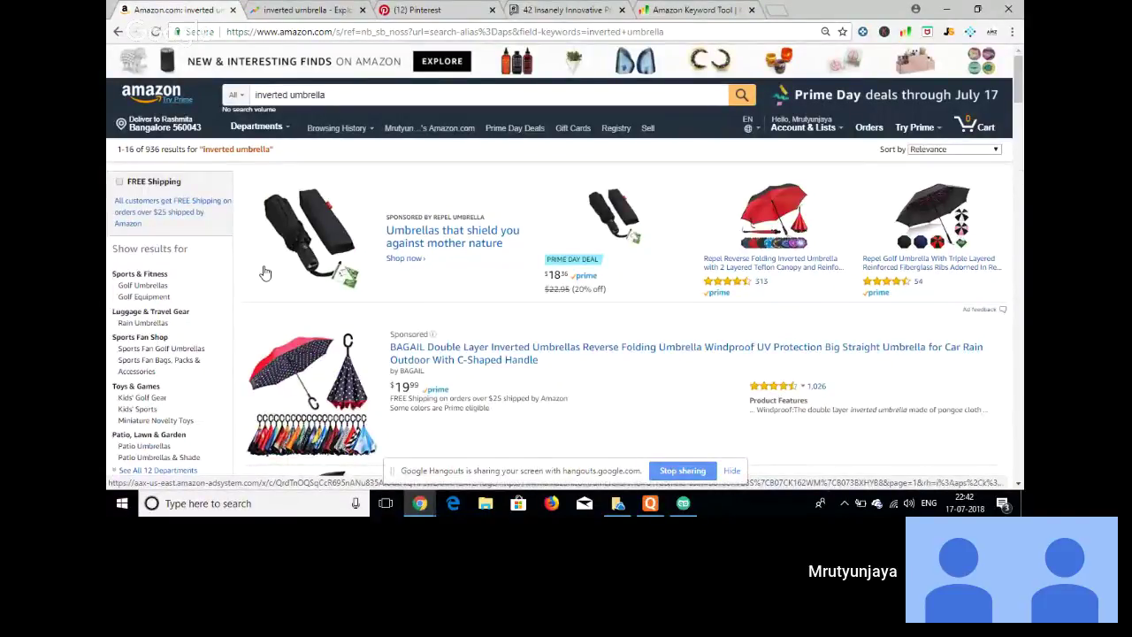
pyautogui.scroll(-2, 264, 272)
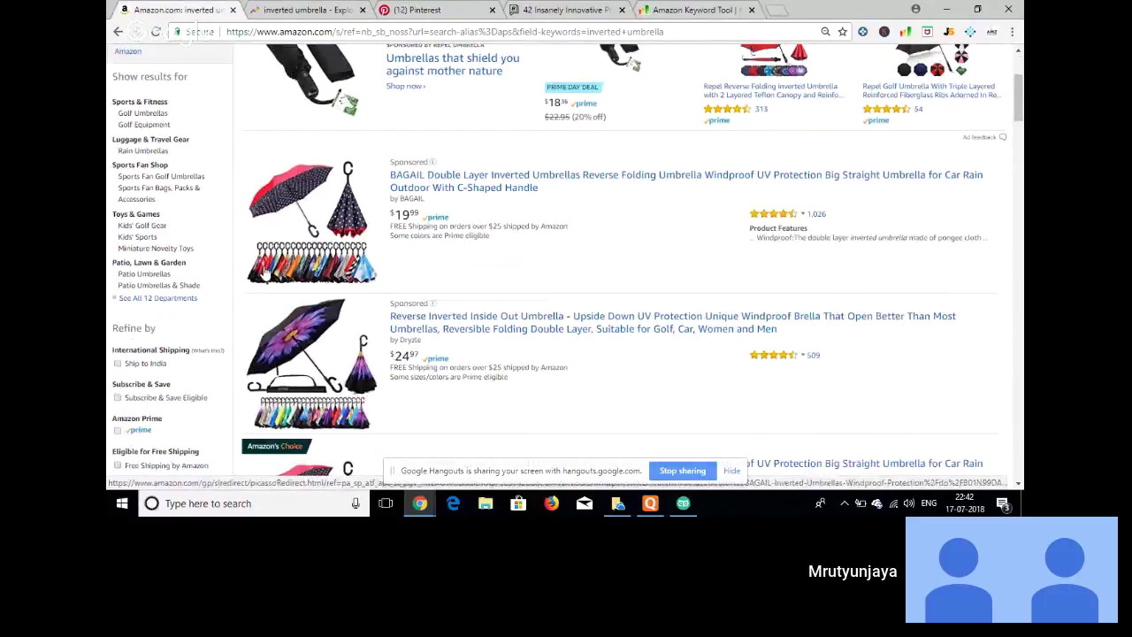
pyautogui.scroll(-2, 265, 266)
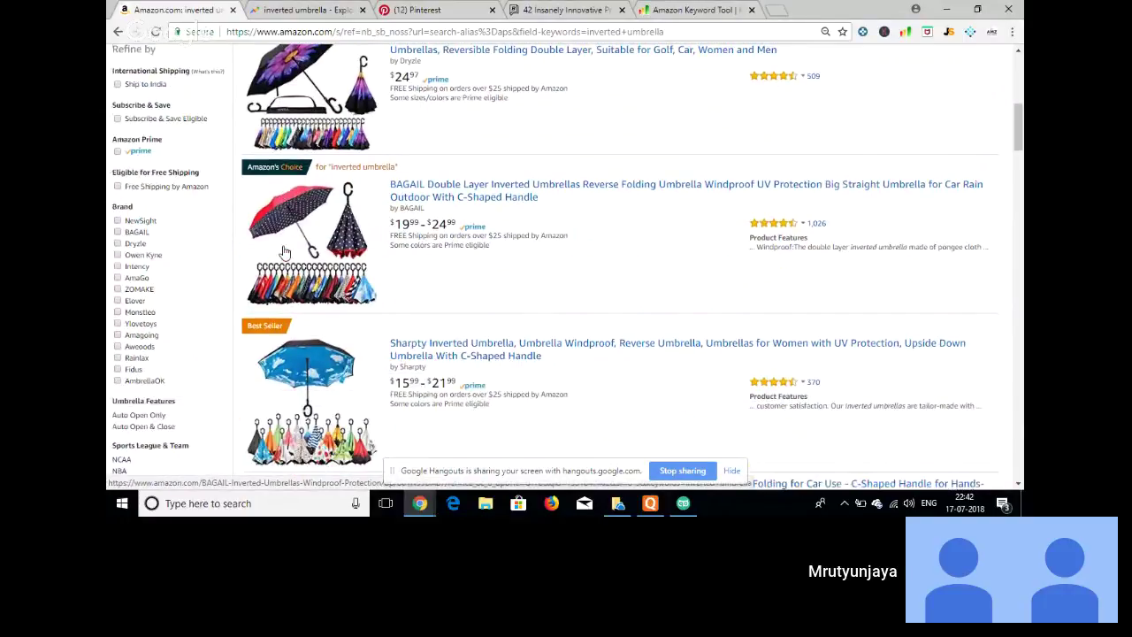
pyautogui.scroll(4, 283, 252)
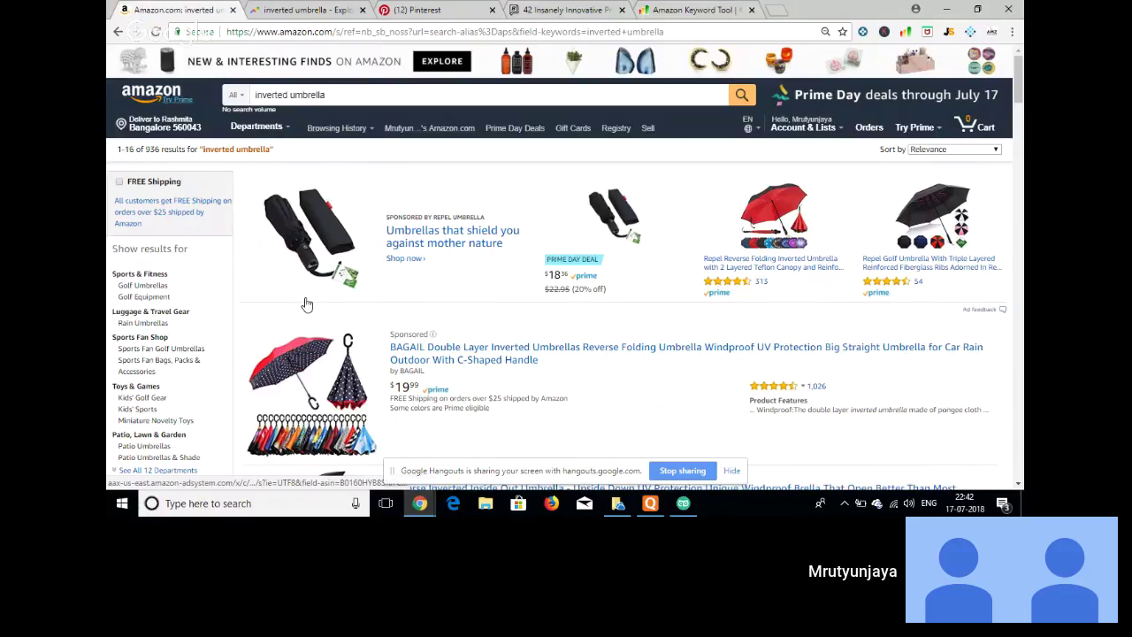
# - Revisit the sponsored, Amazon's Choice and Best Seller umbrellas and reopen Jungle Scout to examine their 30-day sales estimates and revenue
pyautogui.scroll(-1, 305, 304)
pyautogui.scroll(-3, 305, 304)
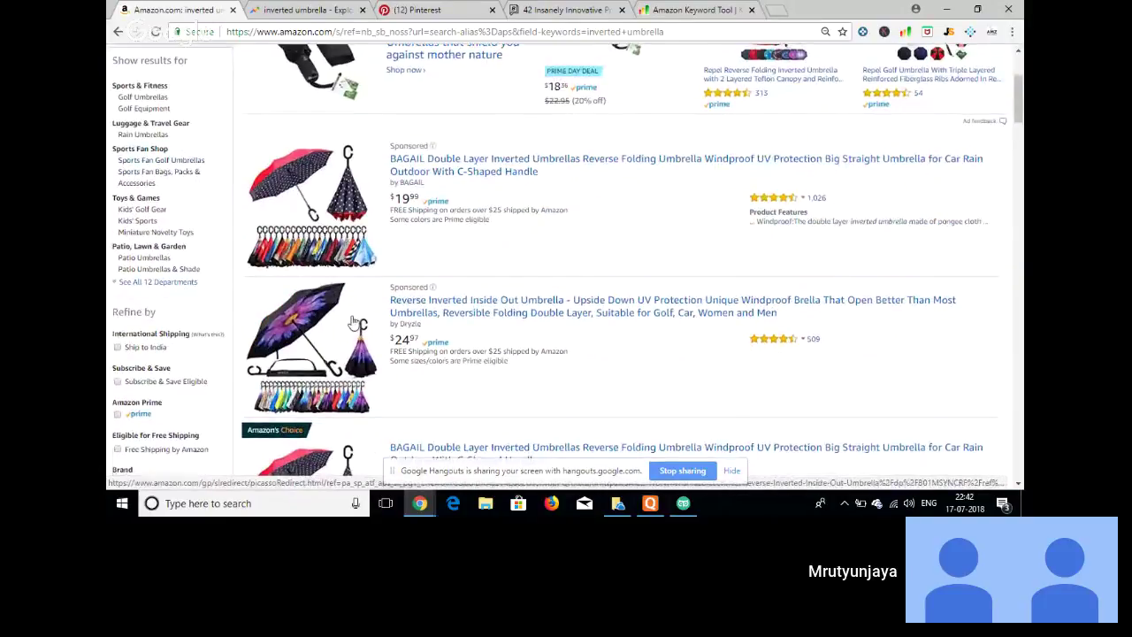
pyautogui.scroll(-2, 354, 323)
pyautogui.scroll(-5, 357, 323)
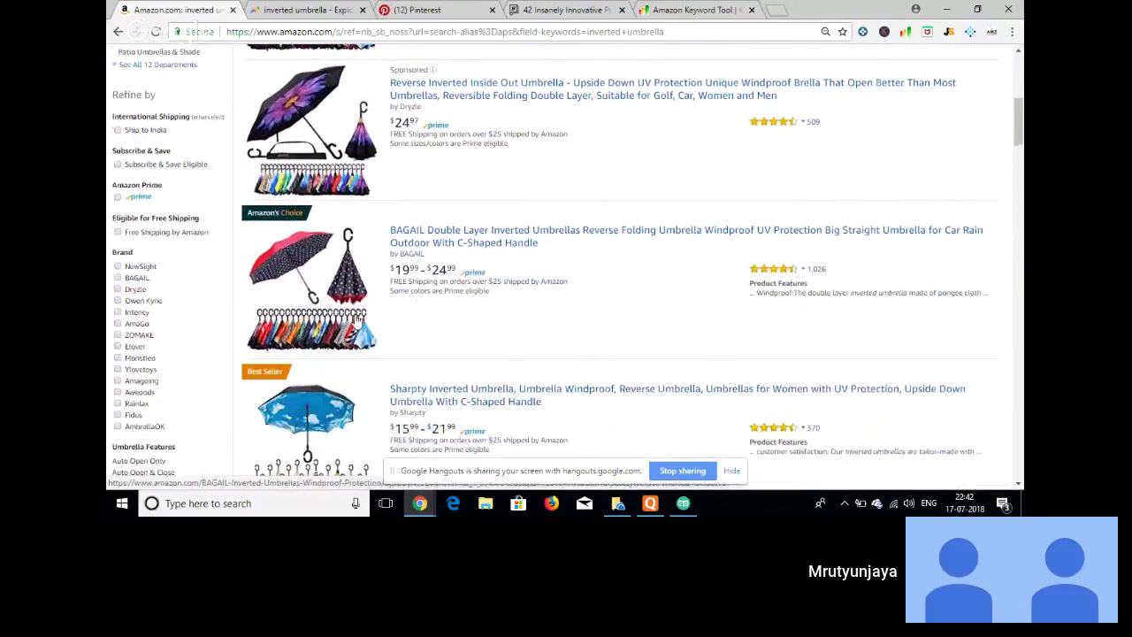
pyautogui.scroll(-1, 357, 323)
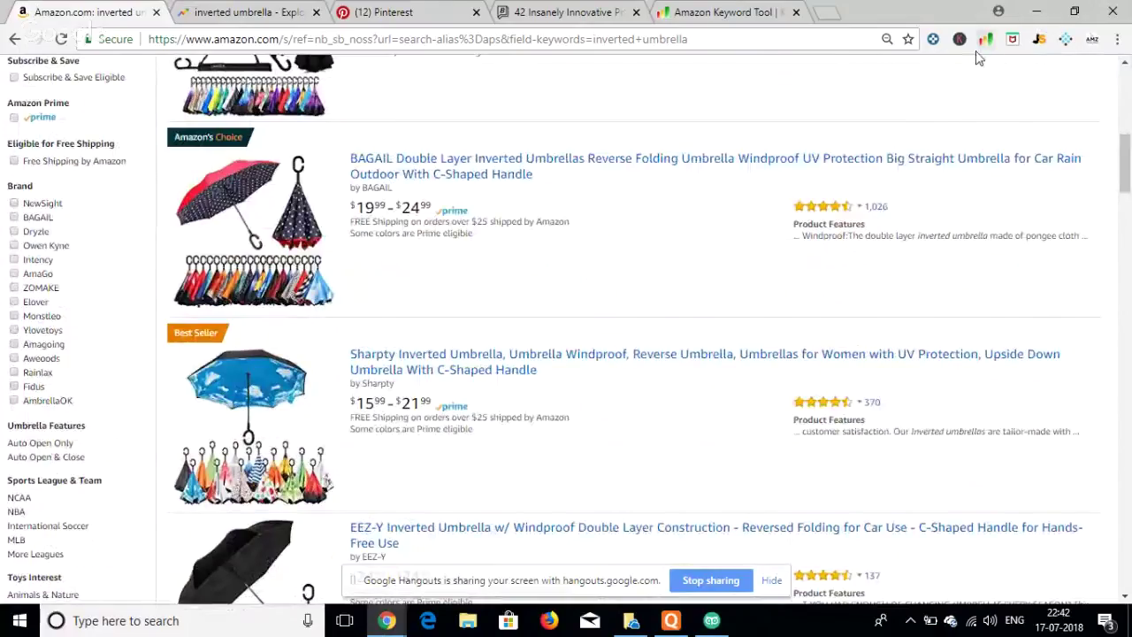
pyautogui.click(1039, 44)
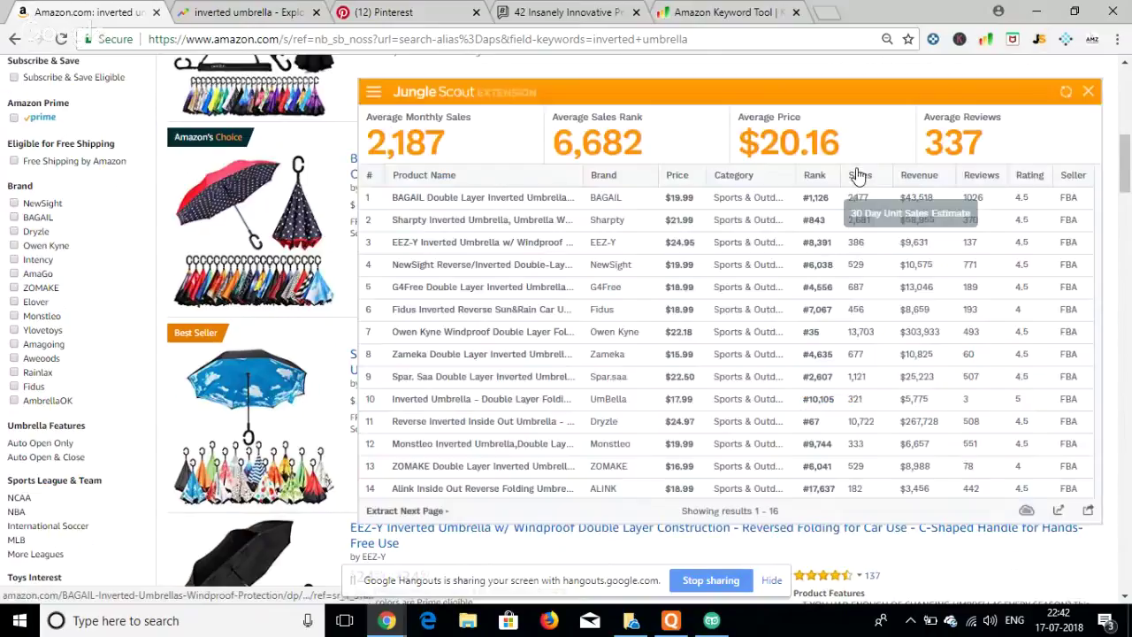
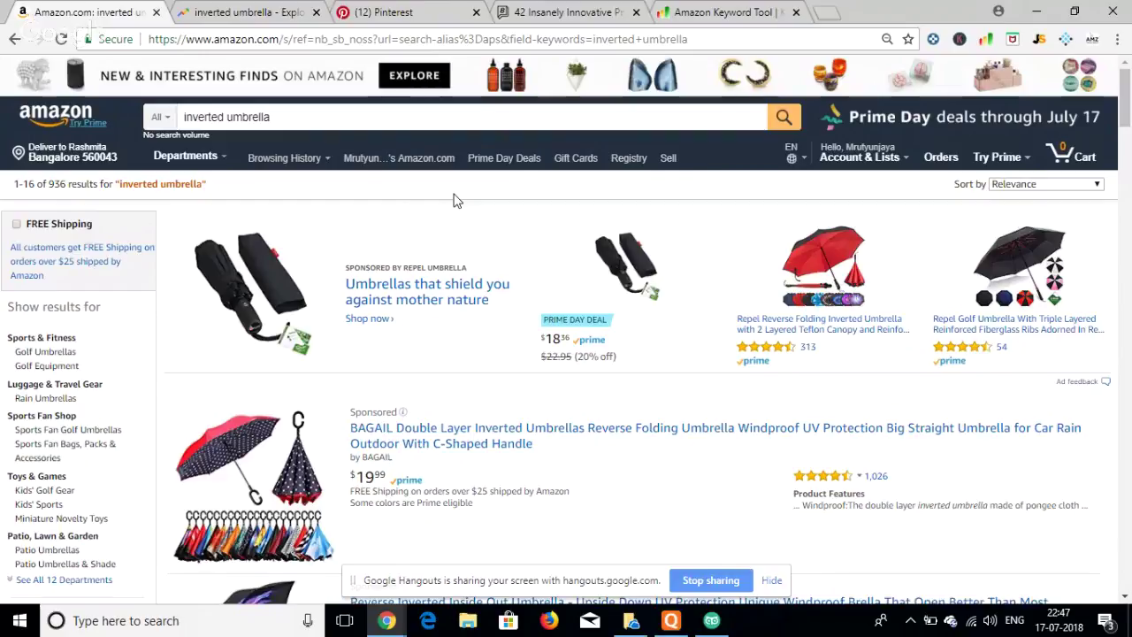
# - Examine the individual inverted umbrella listings again, from the Repel sponsored products down to the Owen Kyne Best Seller and Zameka umbrellas
pyautogui.scroll(-1, 398, 262)
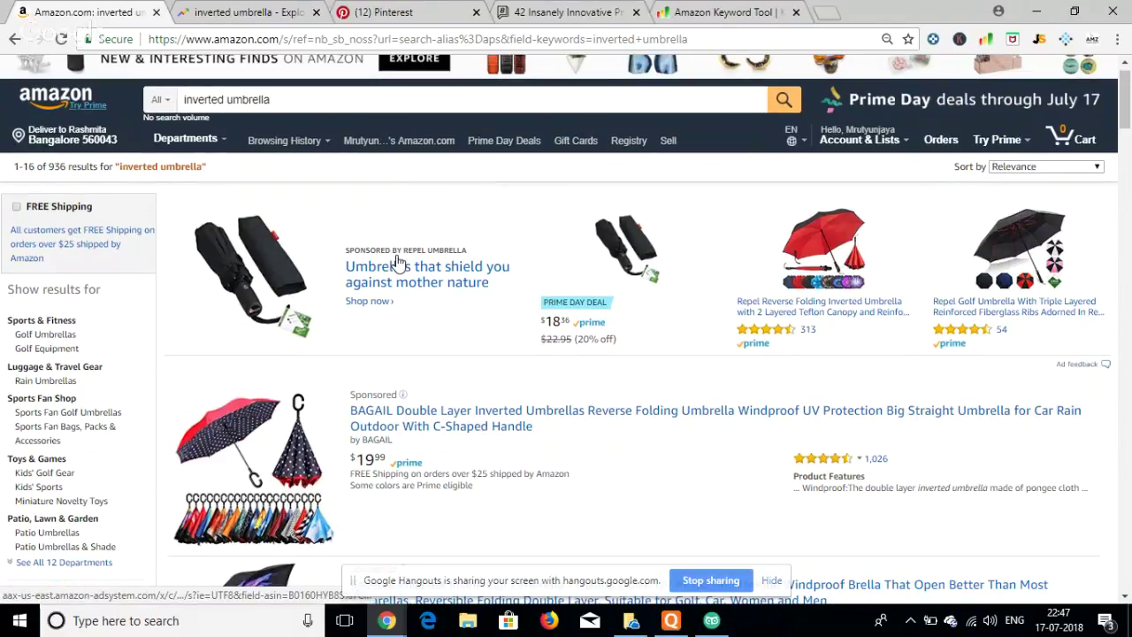
pyautogui.scroll(-2, 398, 262)
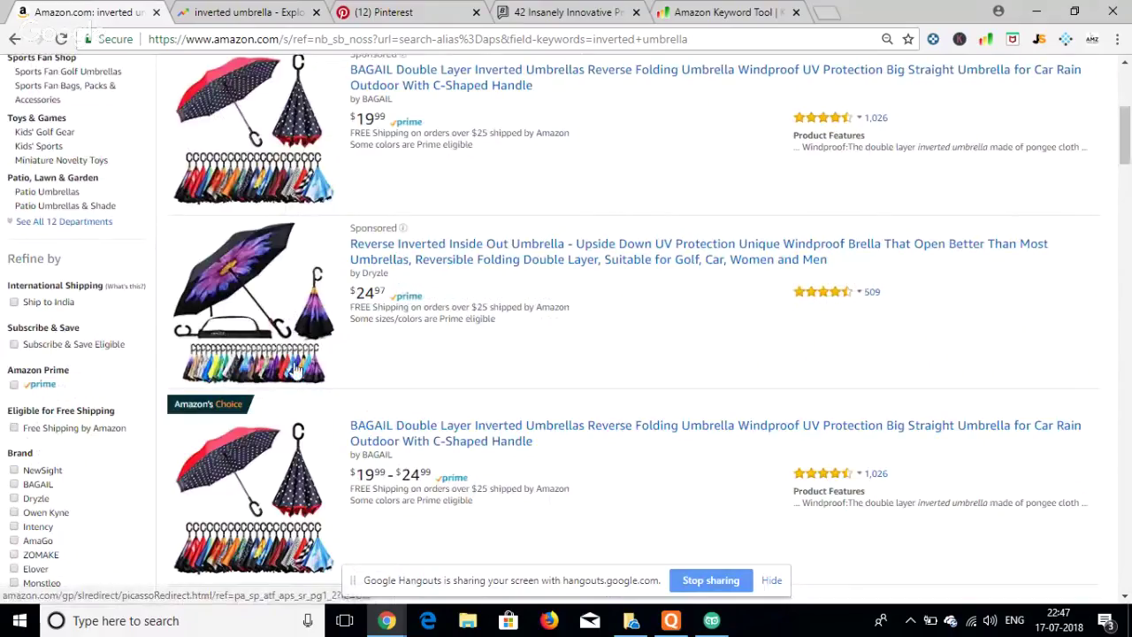
pyautogui.scroll(-1, 311, 390)
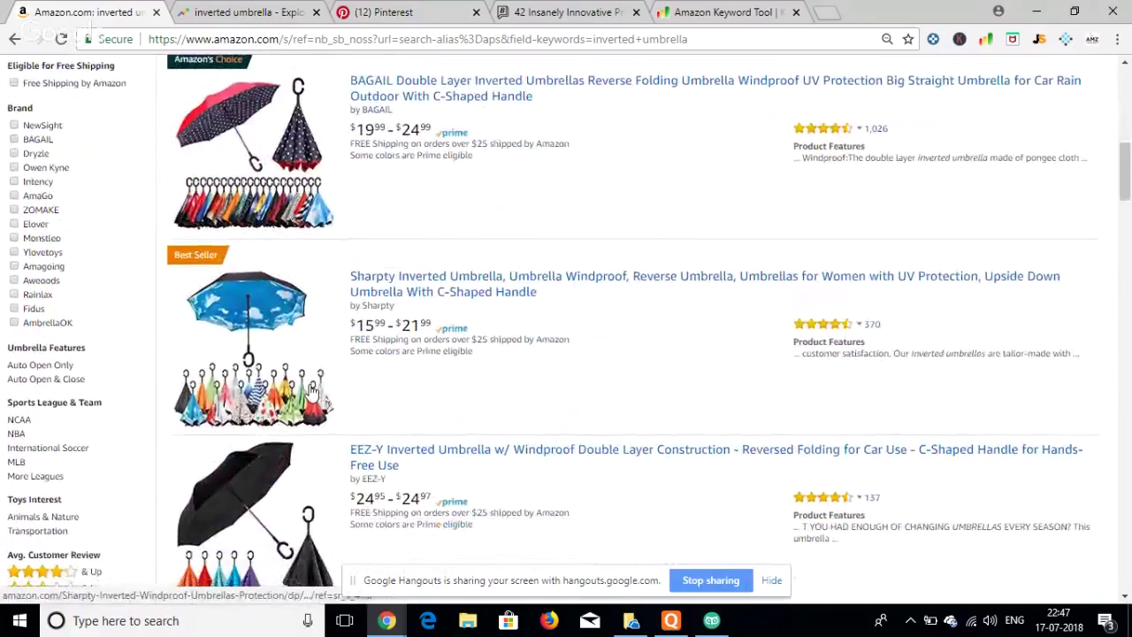
pyautogui.scroll(-2, 311, 392)
pyautogui.scroll(-3, 312, 391)
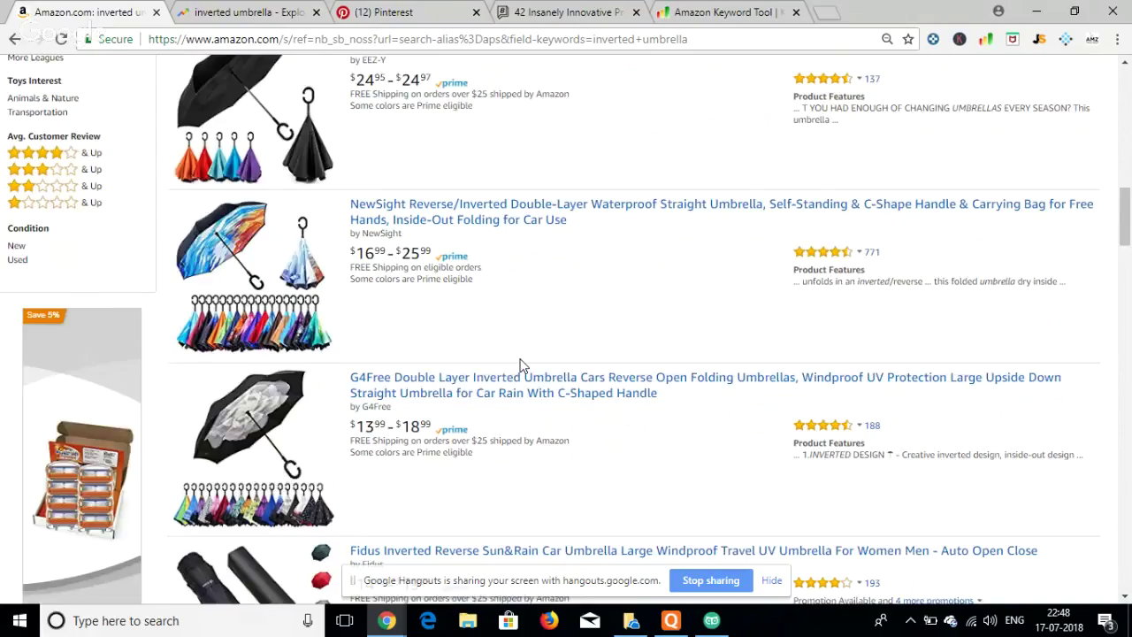
pyautogui.scroll(-2, 522, 366)
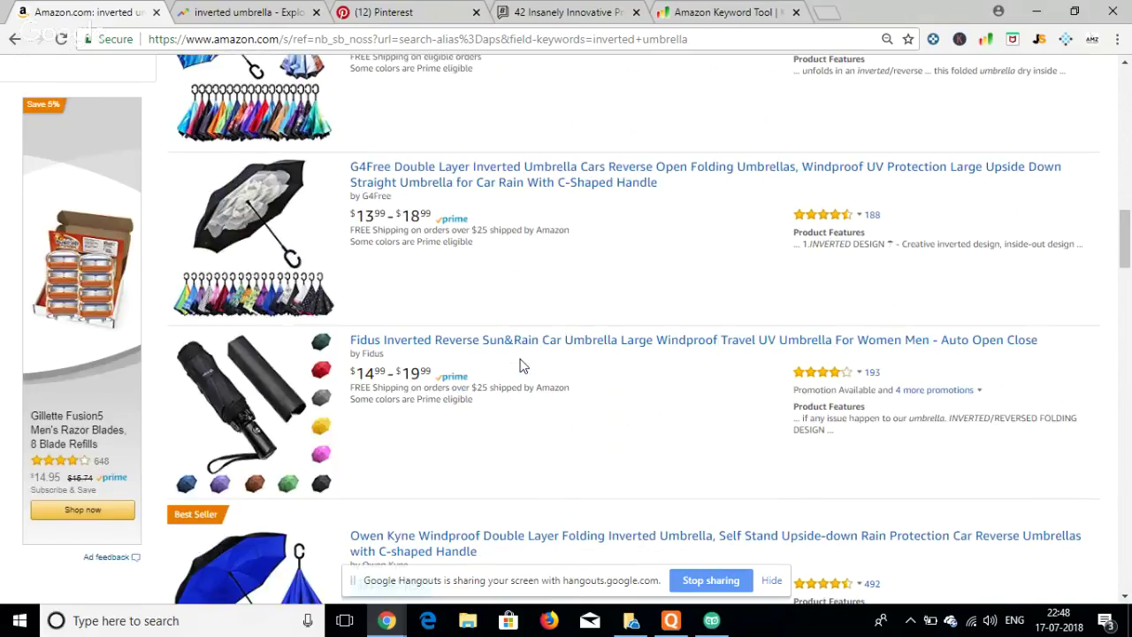
pyautogui.scroll(-4, 522, 366)
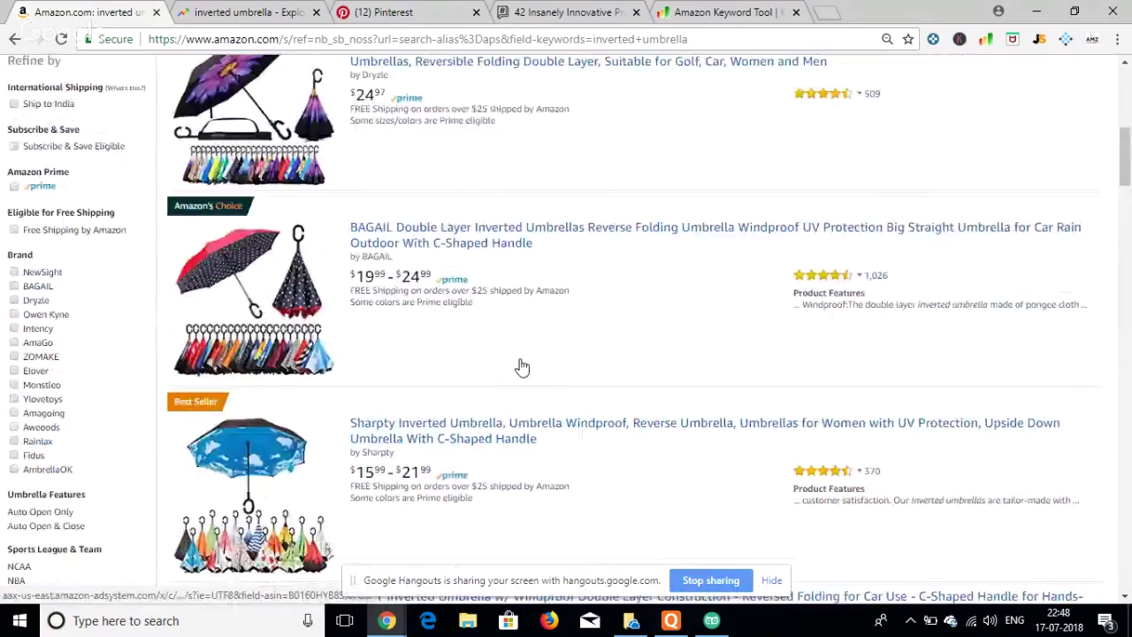
pyautogui.scroll(3, 518, 366)
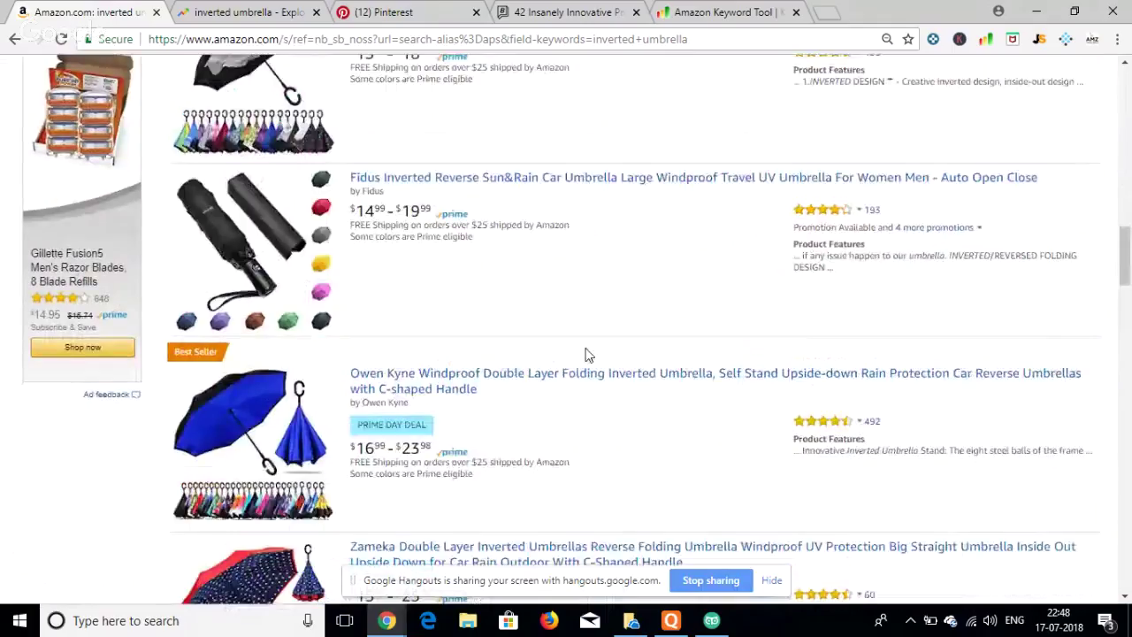
pyautogui.scroll(-1, 586, 354)
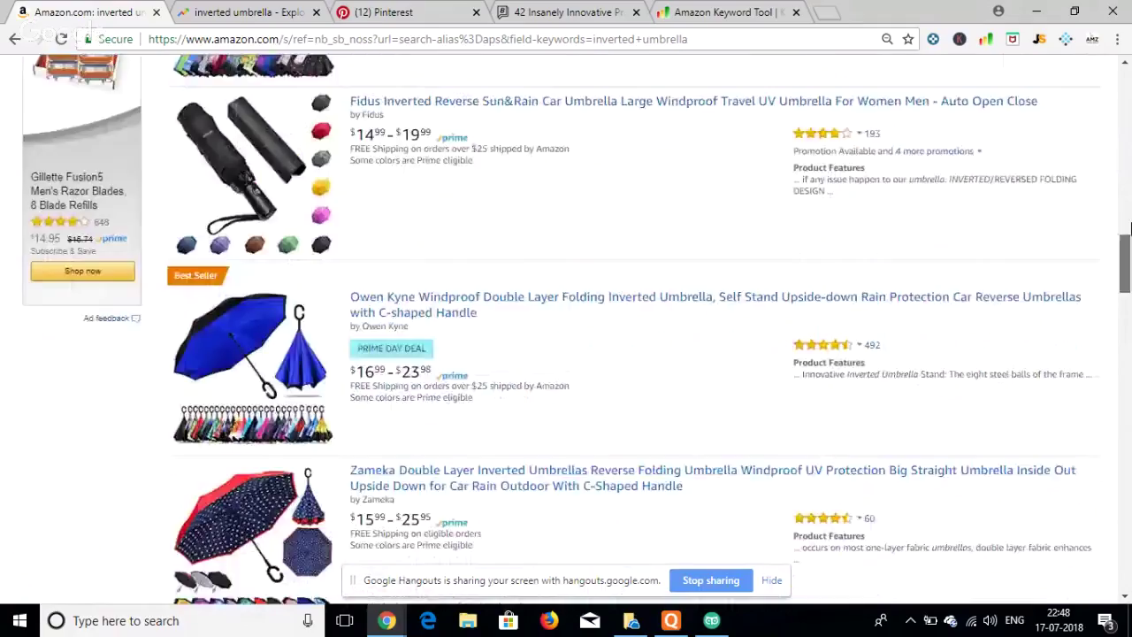
# - Go back to the results heading and inspect the words "inverted" and "umbrella" in the search phrase
pyautogui.scroll(5, 565, 354)
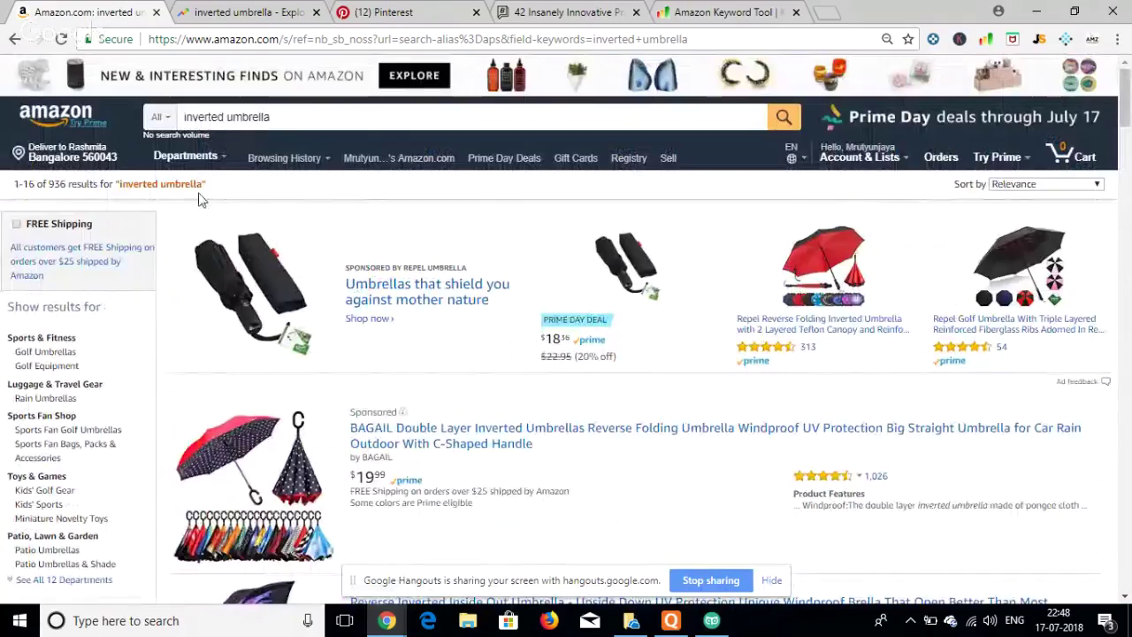
pyautogui.doubleClick(182, 184)
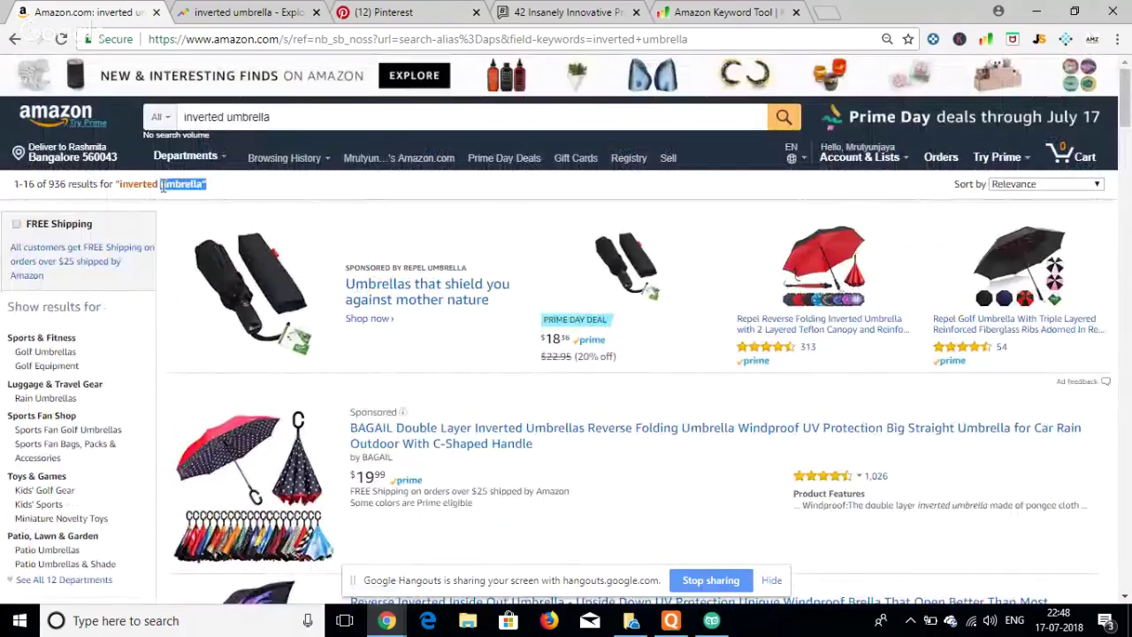
pyautogui.doubleClick(139, 184)
pyautogui.click(168, 200)
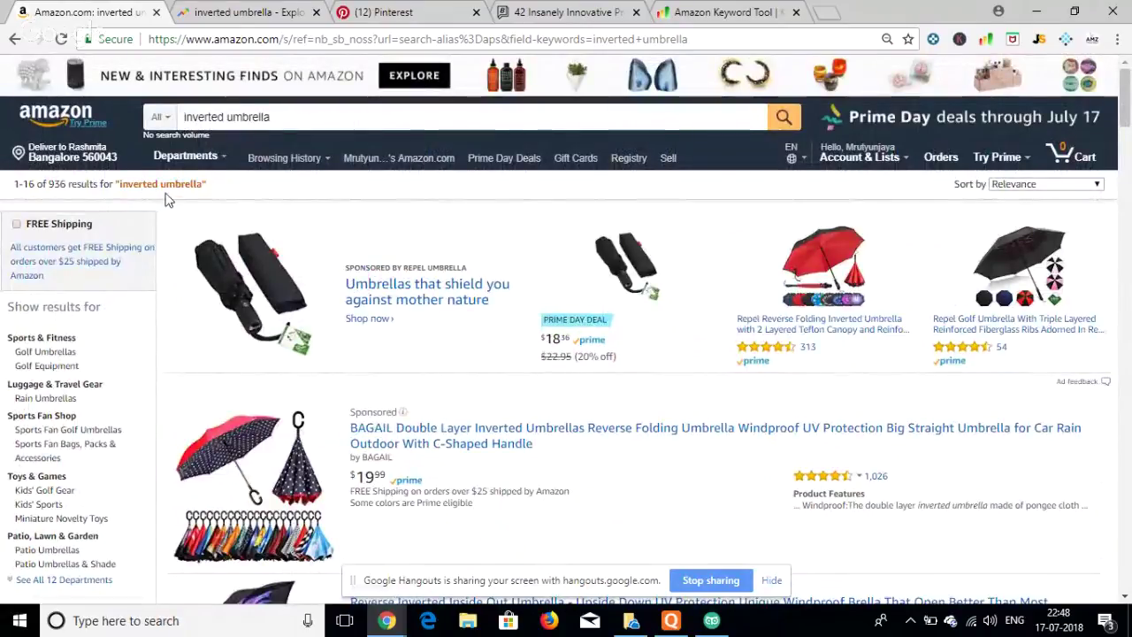
# - Recheck the word "umbrella" in the Amazon results heading and revisit the magnetic eyelash keywords in Keyword Tool Dominator
pyautogui.doubleClick(182, 184)
pyautogui.click(213, 202)
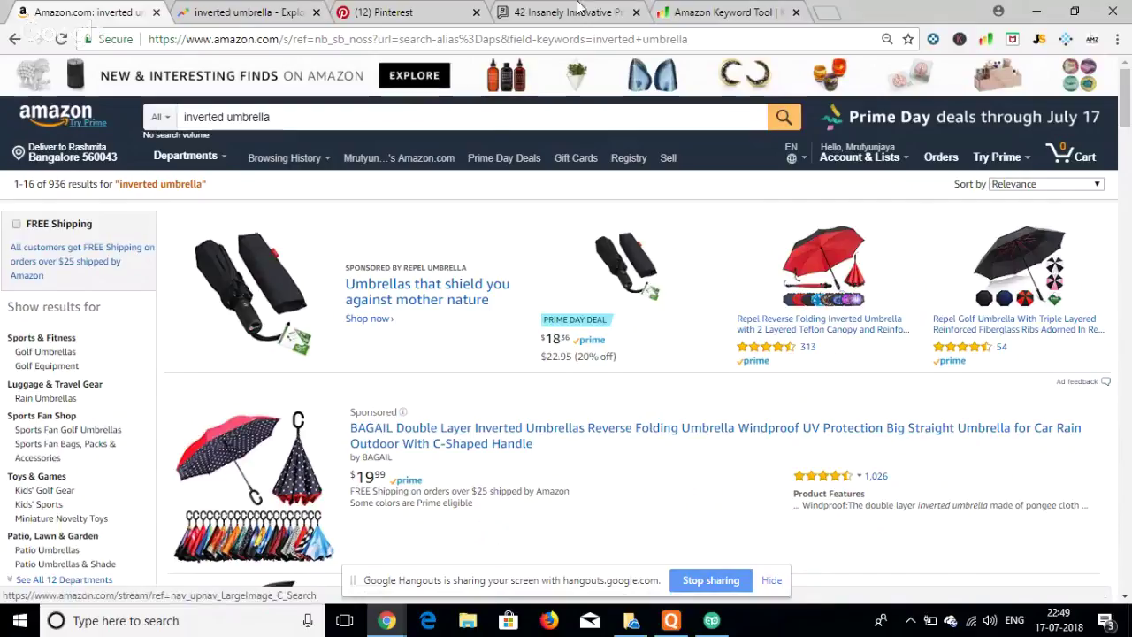
pyautogui.click(677, 14)
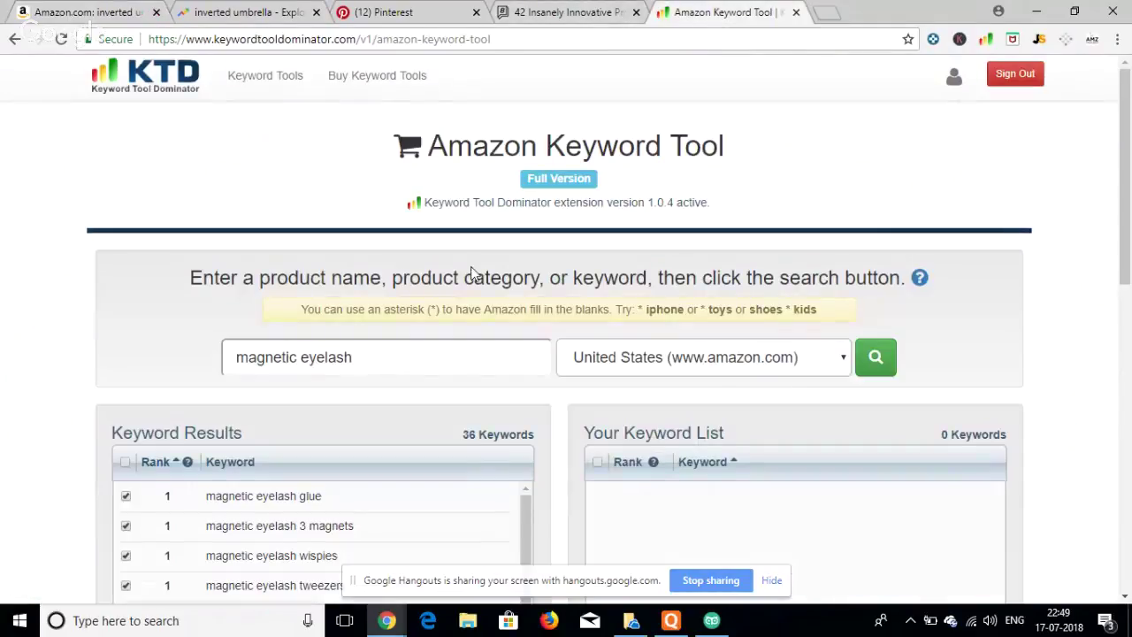
pyautogui.click(389, 357)
pyautogui.scroll(-1, 55, 342)
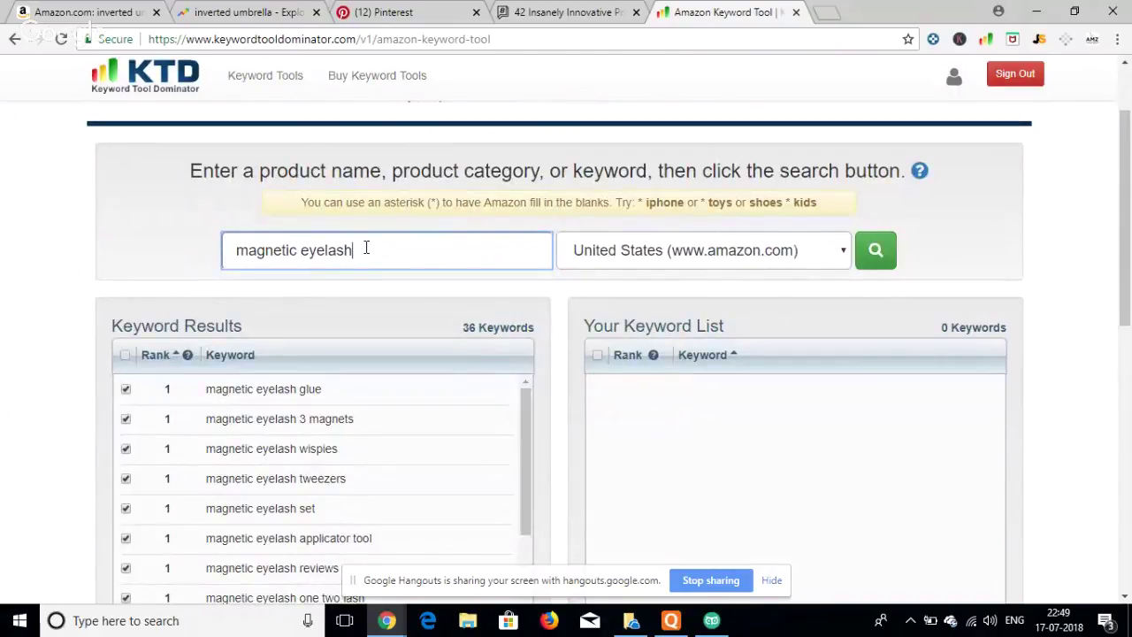
# - Open keywordtool.io in a new browser tab
pyautogui.click(831, 13)
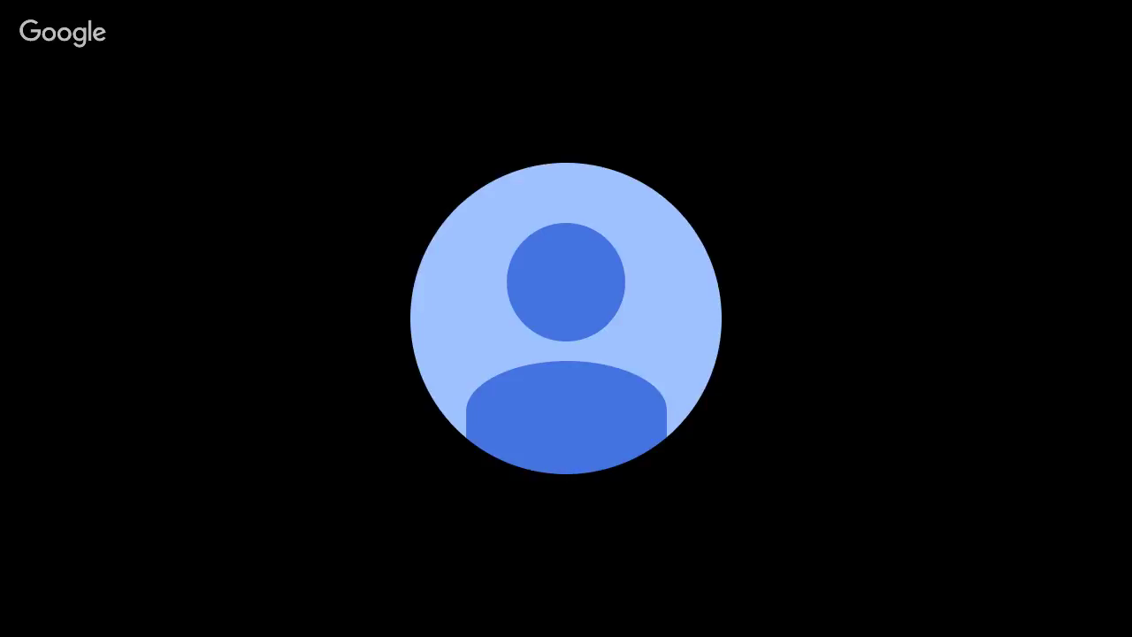
pyautogui.write('keyword')
pyautogui.write('tool')
pyautogui.write('.i')
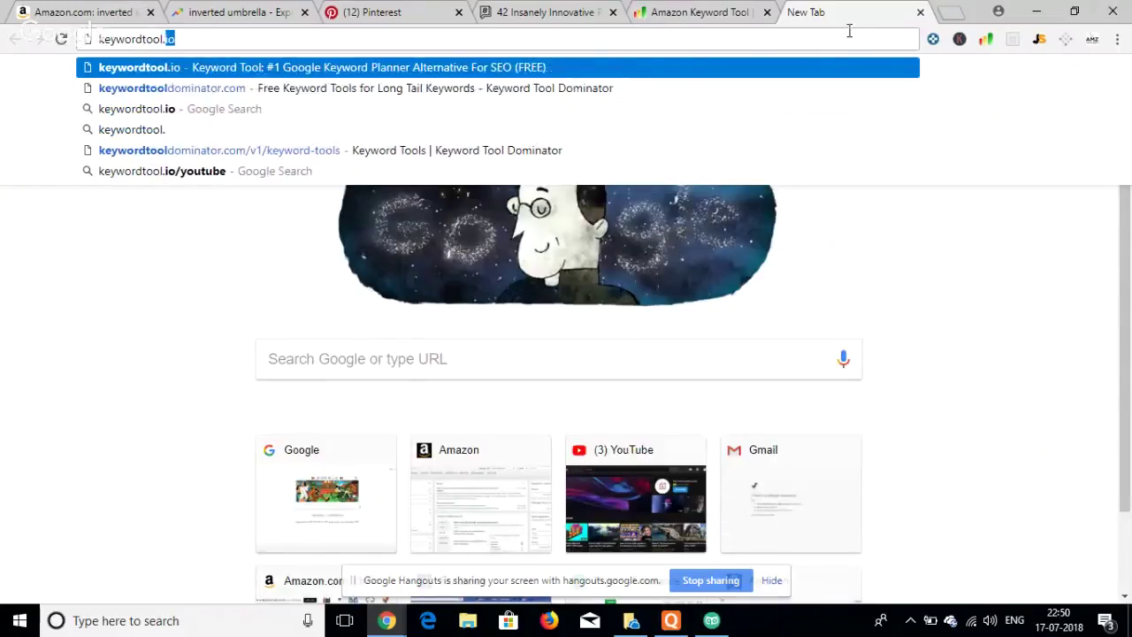
pyautogui.write('o')
pyautogui.press('Return')
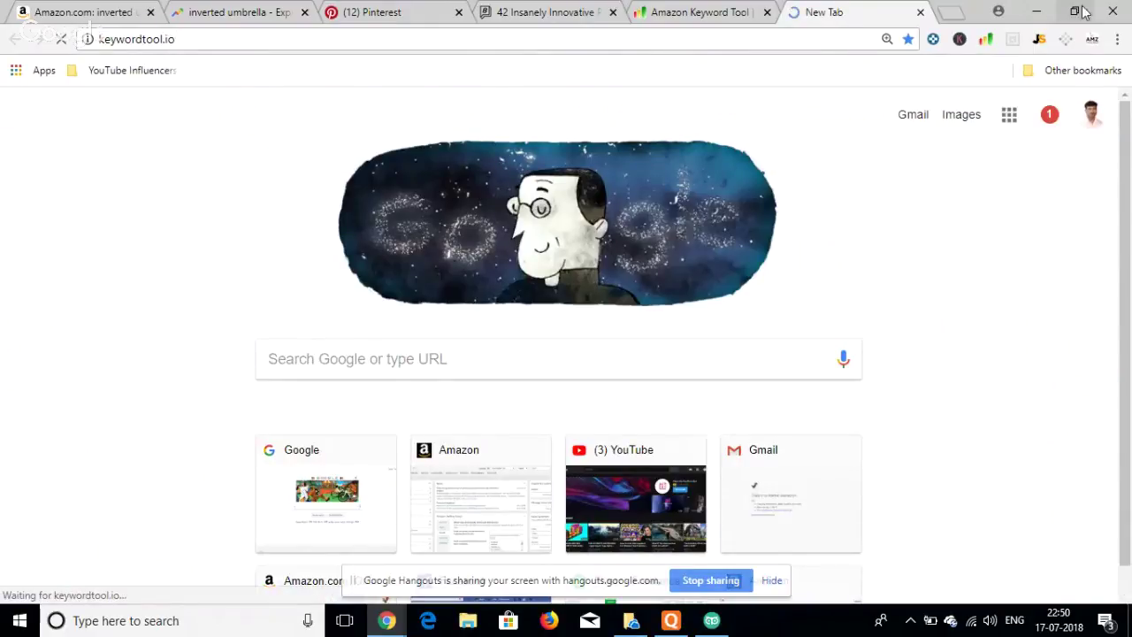
# - Open Google AdWords in another new tab and sign in by entering the account password
pyautogui.click(946, 13)
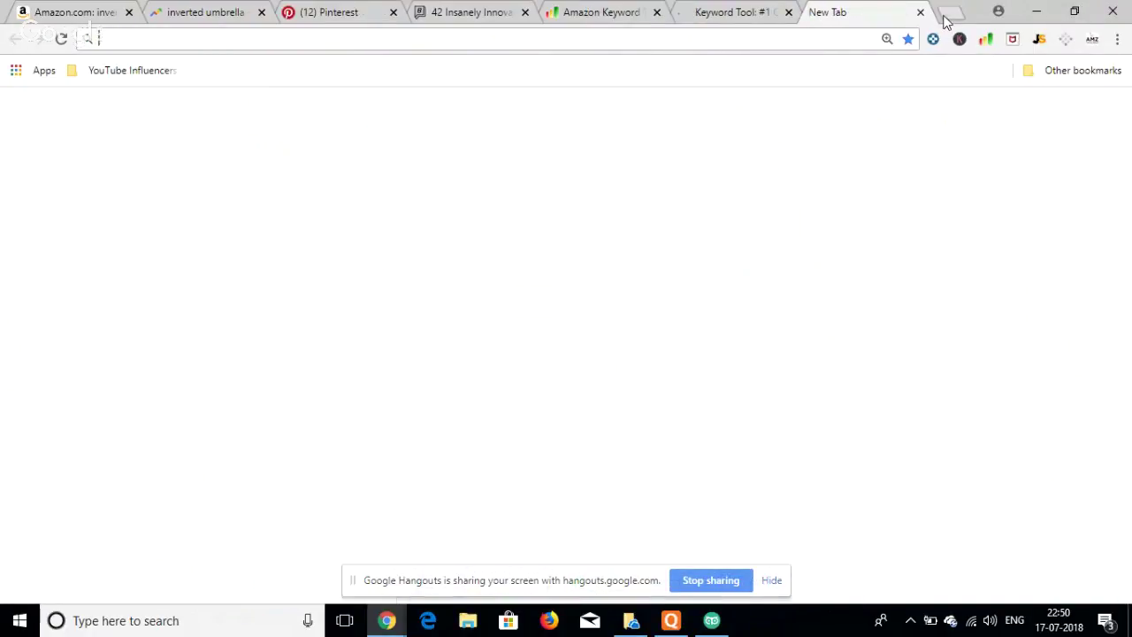
pyautogui.write('goo')
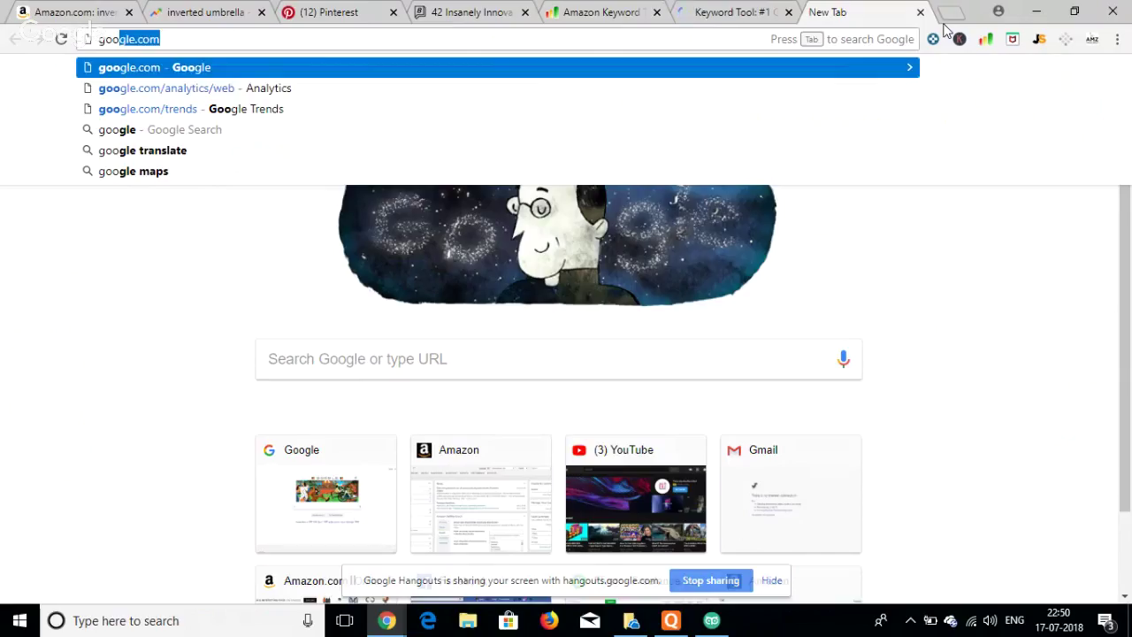
pyautogui.press('Down')
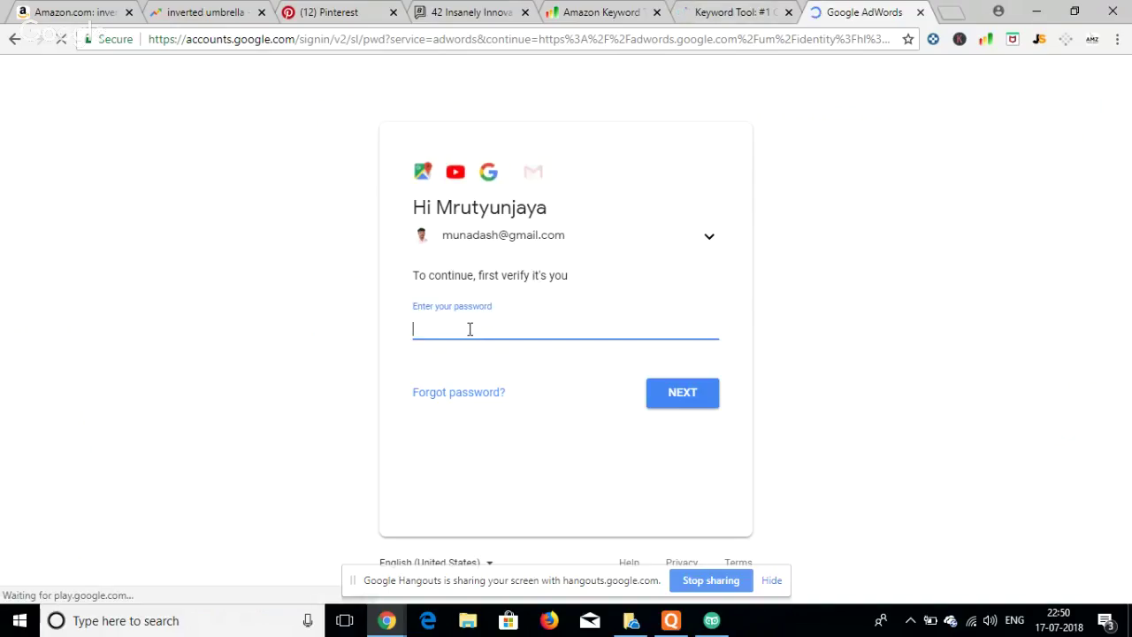
pyautogui.write('****')
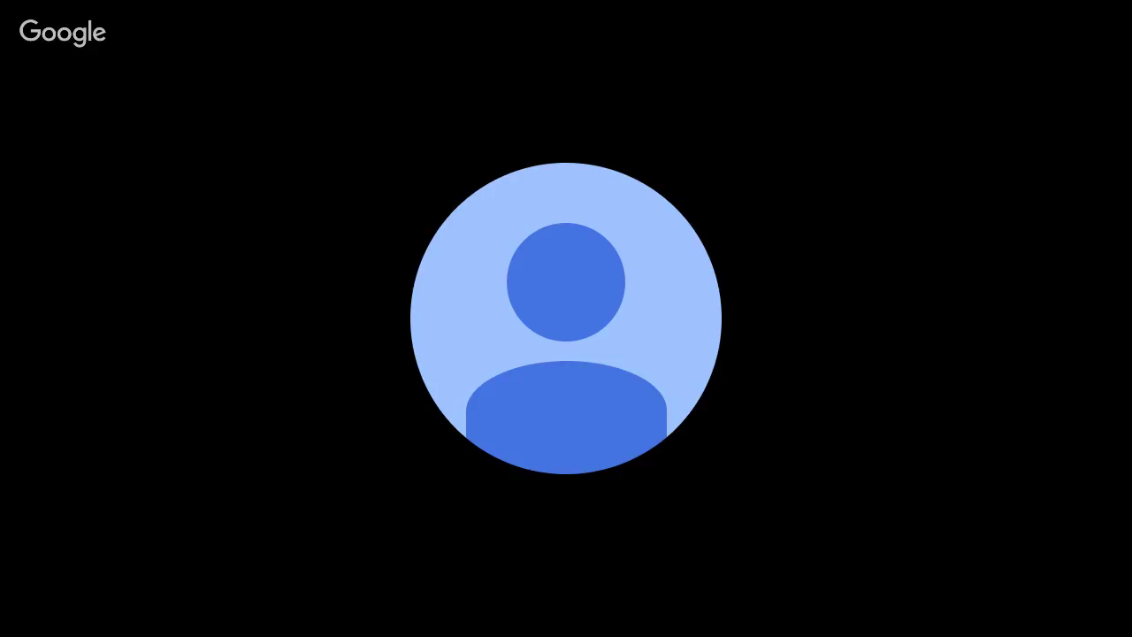
pyautogui.write('*****')
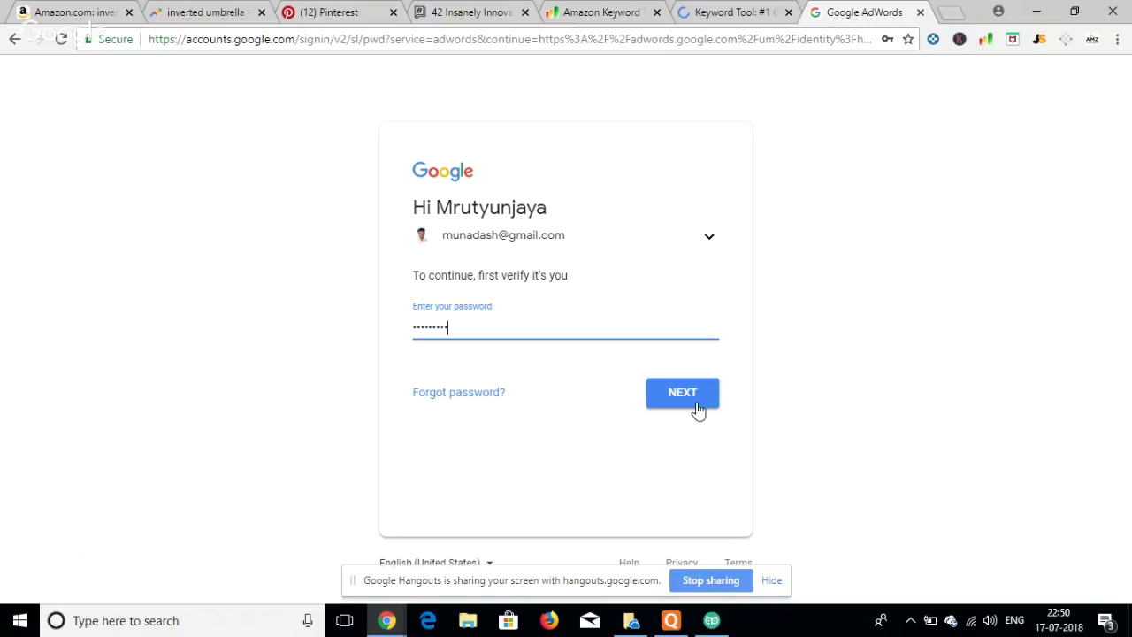
pyautogui.click(204, 373)
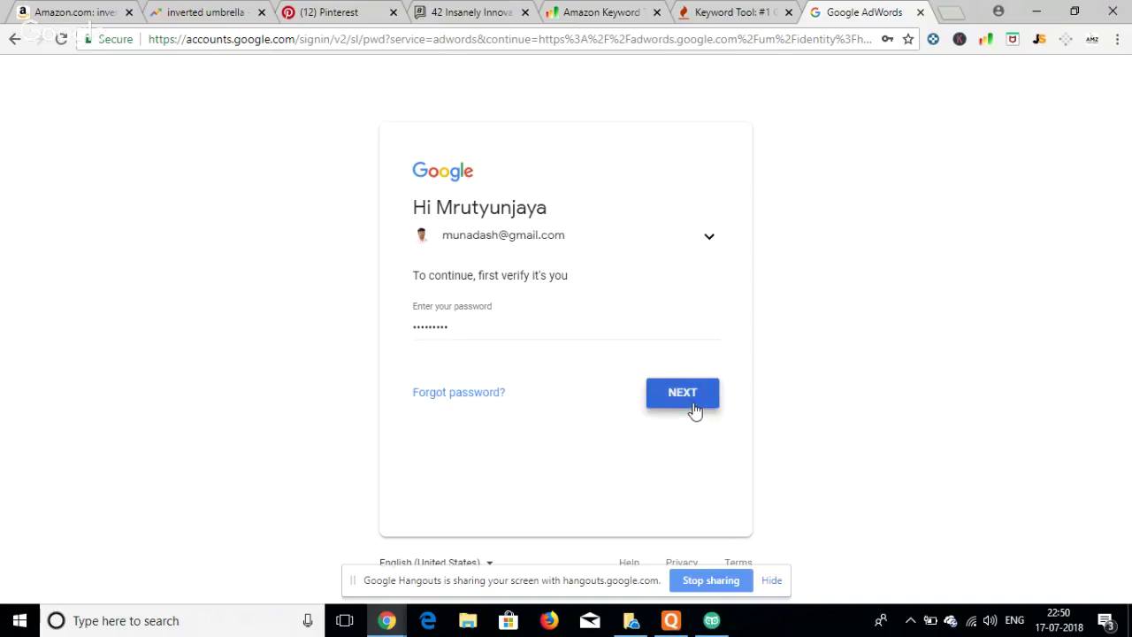
pyautogui.click(692, 404)
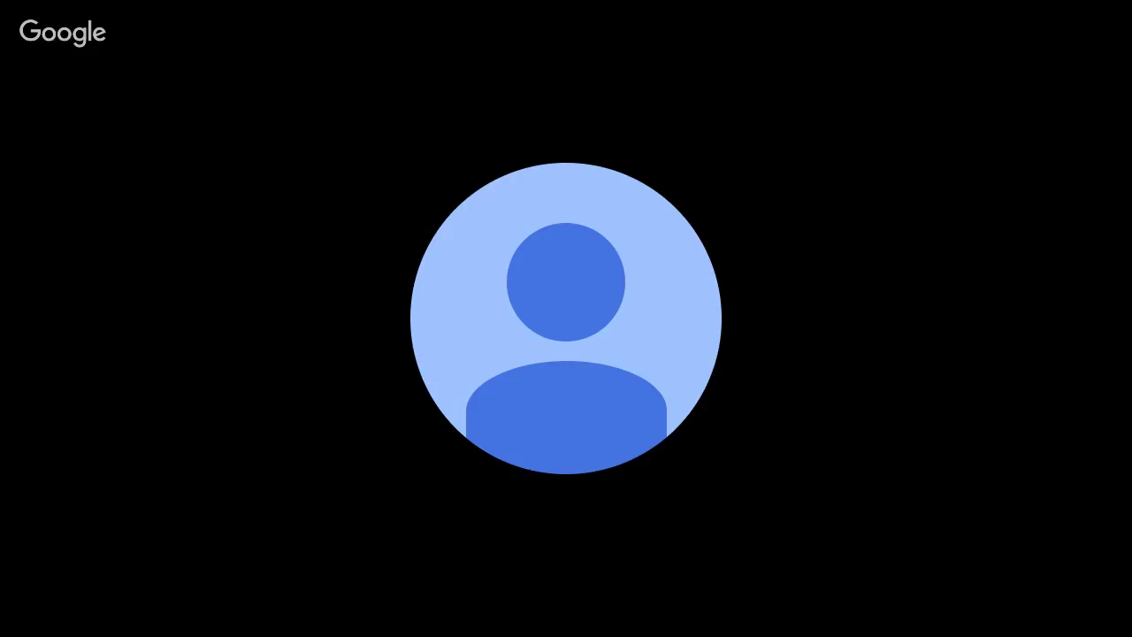
# - Open the Keyword Planner in AdWords and briefly revisit the inverted umbrella interest chart in Google Trends
pyautogui.click(967, 81)
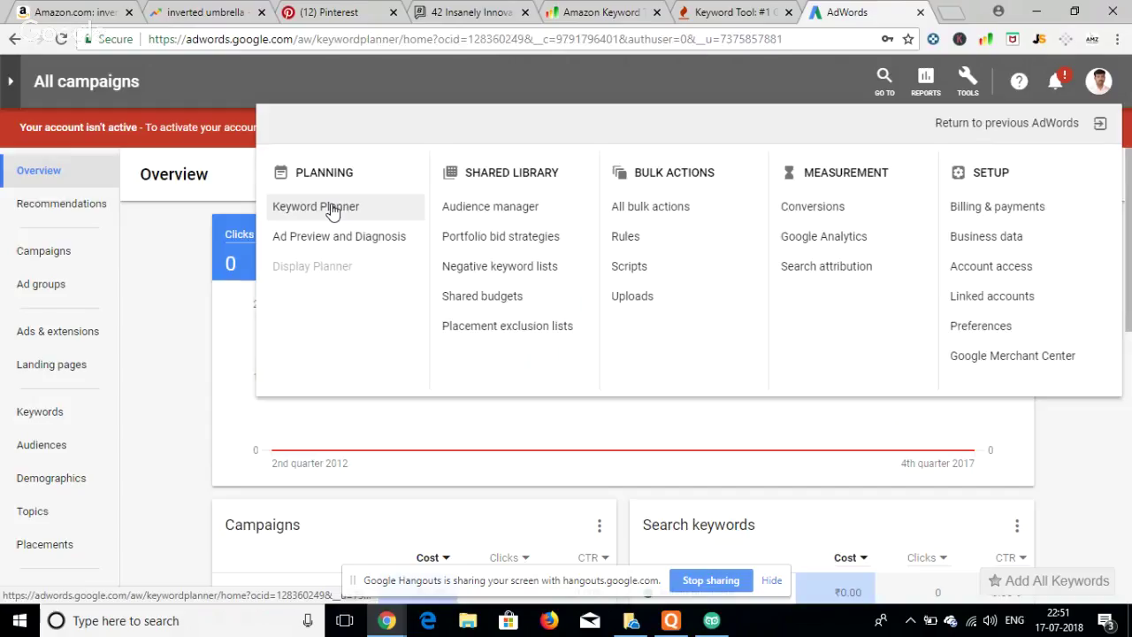
pyautogui.click(328, 210)
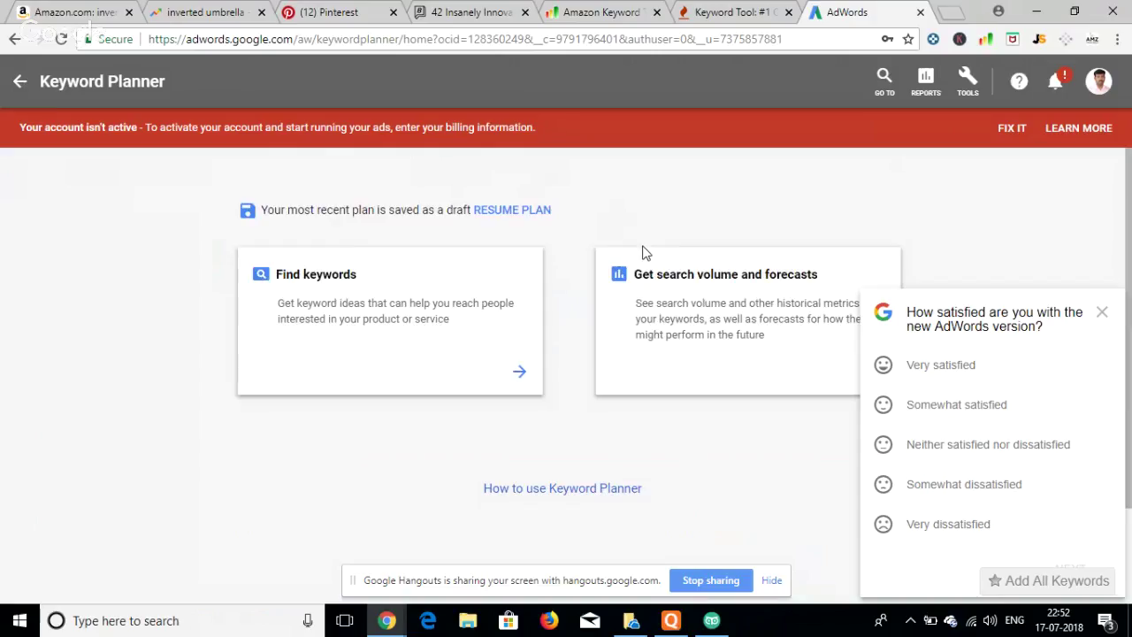
pyautogui.click(181, 12)
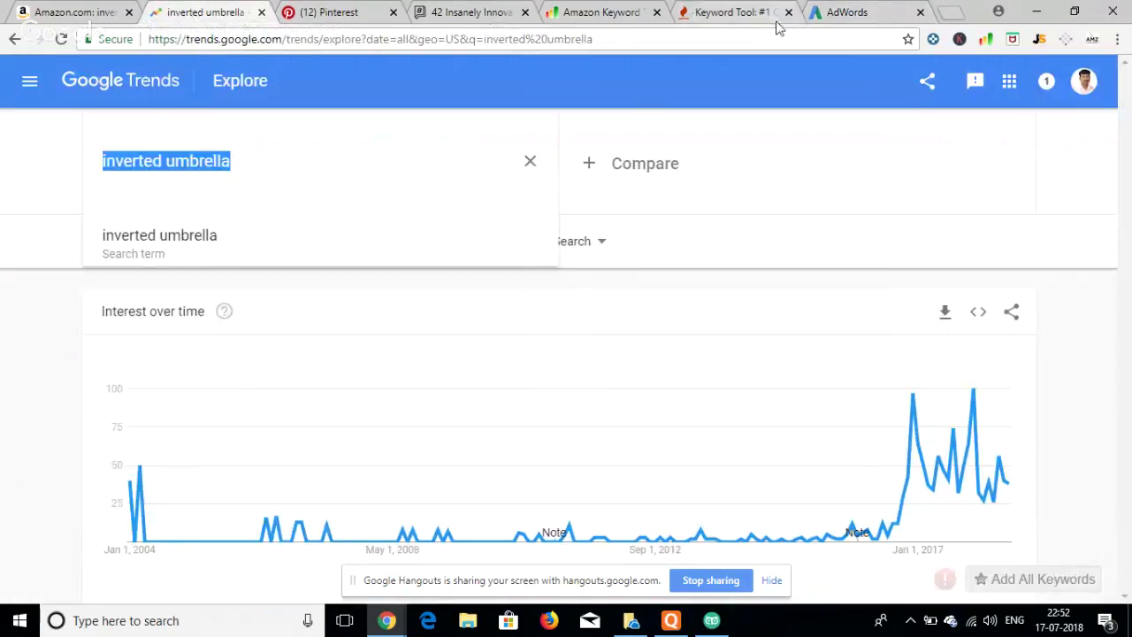
pyautogui.click(866, 20)
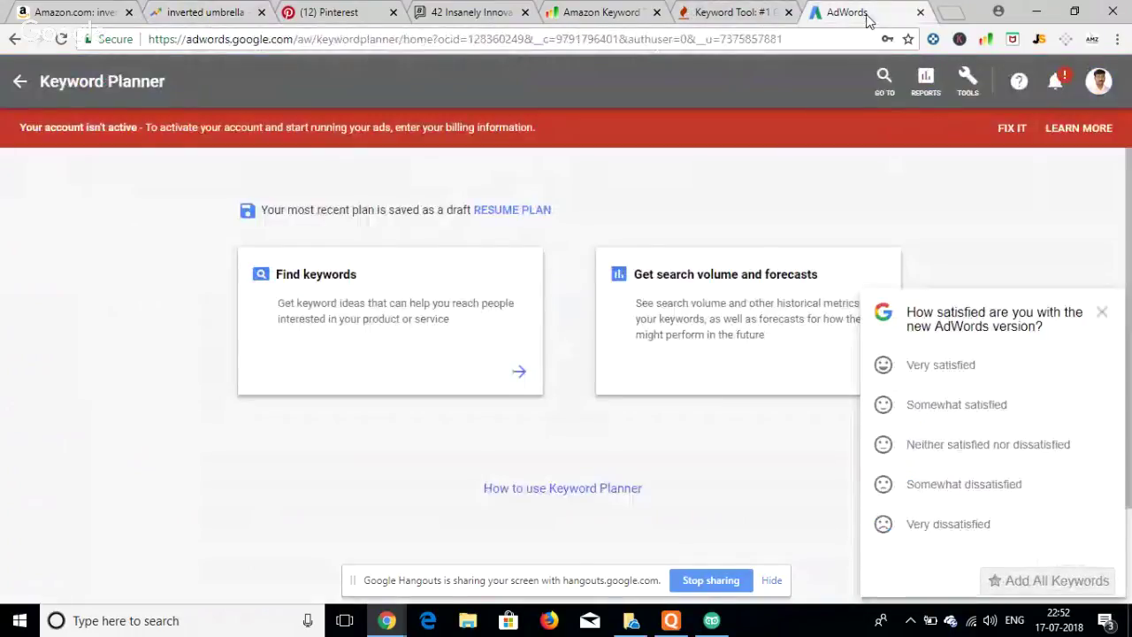
# - Get keyword ideas for "finger splint" with Find keywords and dismiss the AdWords satisfaction survey
pyautogui.click(429, 306)
pyautogui.click(392, 336)
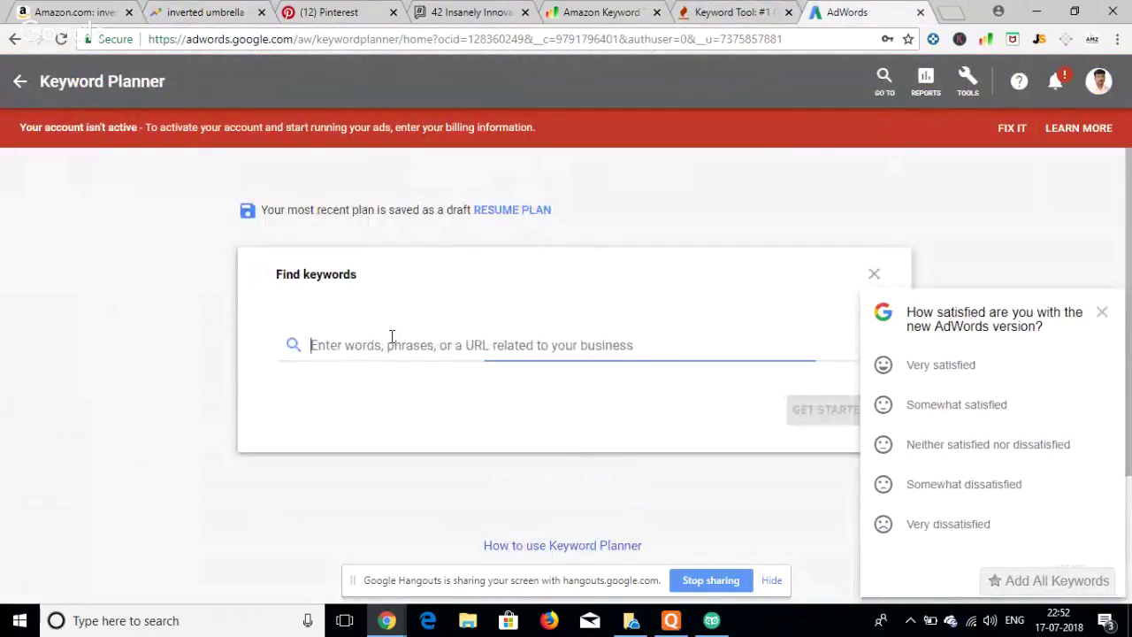
pyautogui.write('fl')
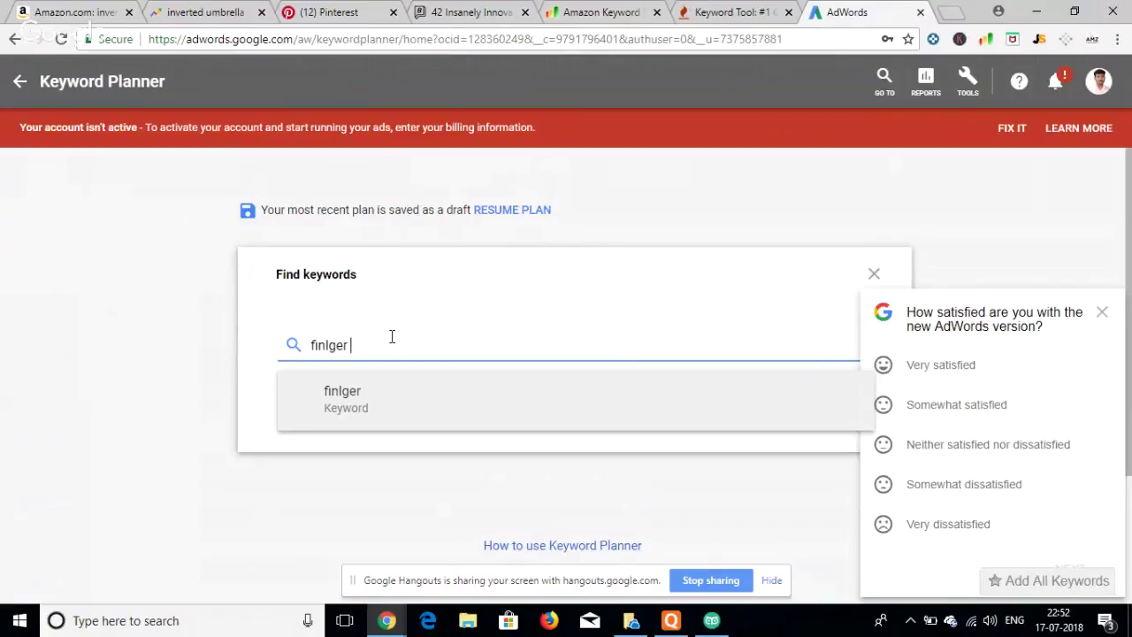
pyautogui.write('sl')
pyautogui.press('BackSpace')
pyautogui.press('BackSpace')
pyautogui.press('BackSpace')
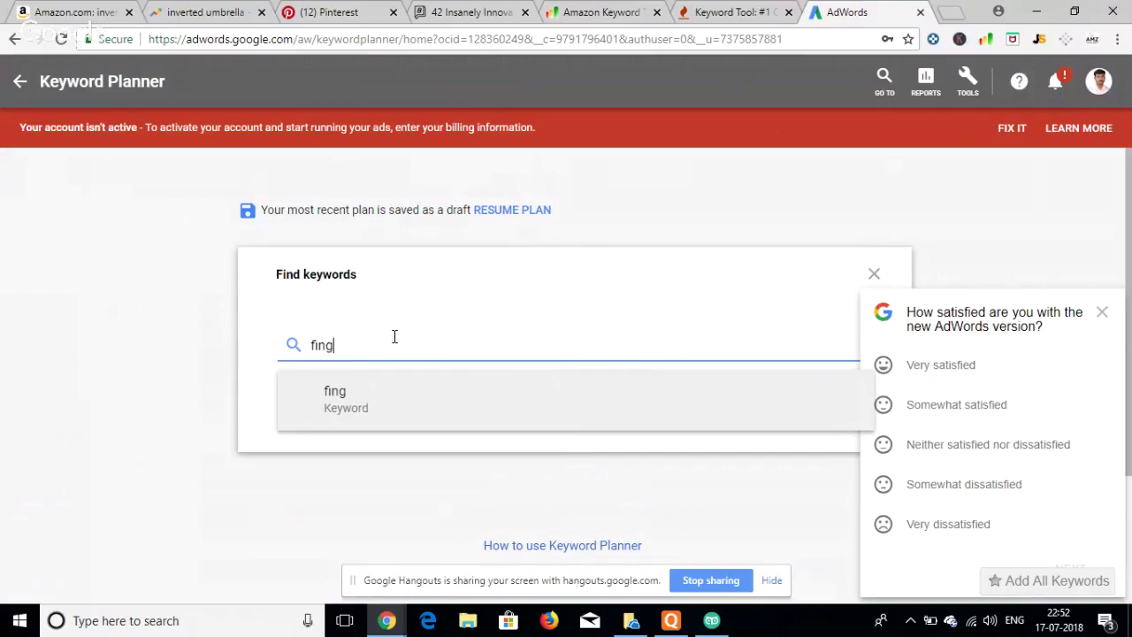
pyautogui.write('er splint')
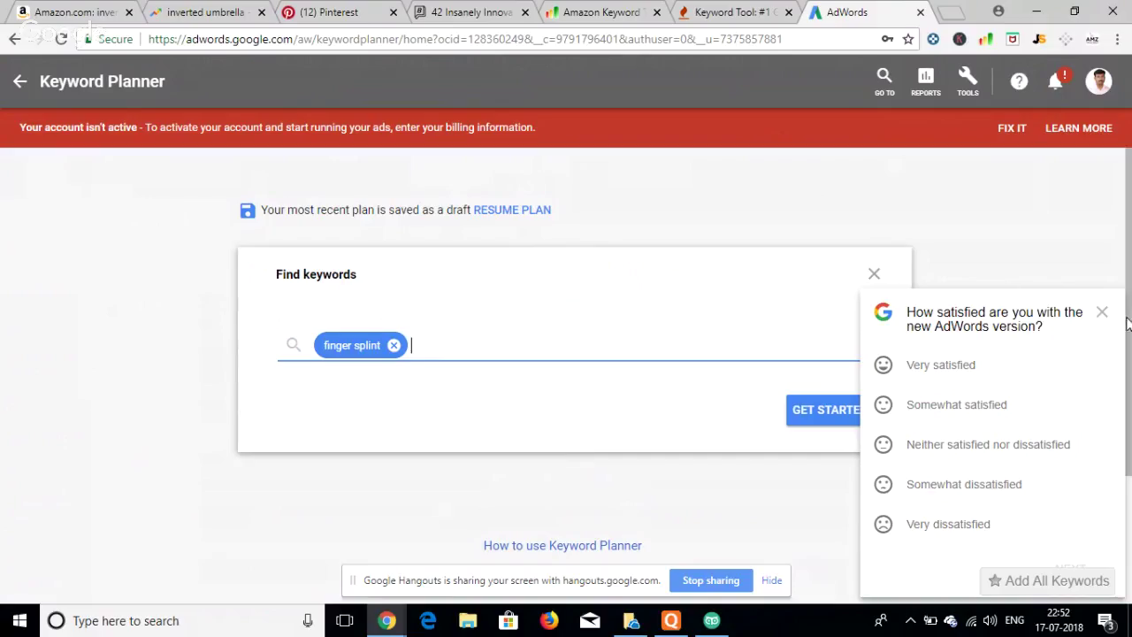
pyautogui.click(1100, 317)
pyautogui.click(831, 410)
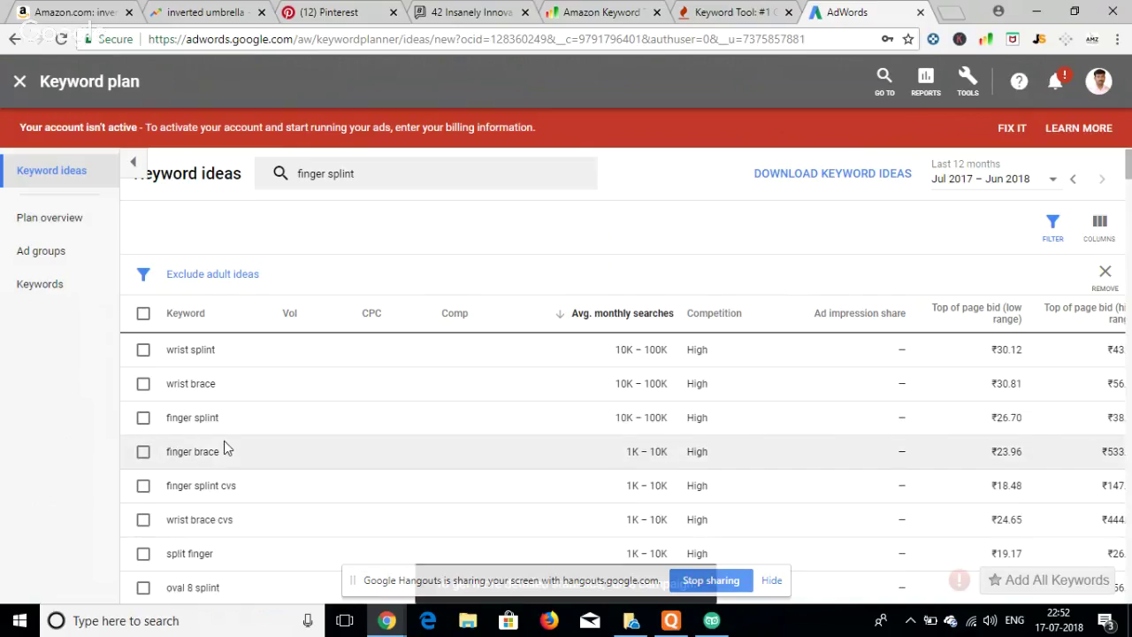
# - Examine the finger splint keyword ideas with their average monthly searches, competition and bid ranges, down to the low-volume terms
pyautogui.scroll(-3, 223, 440)
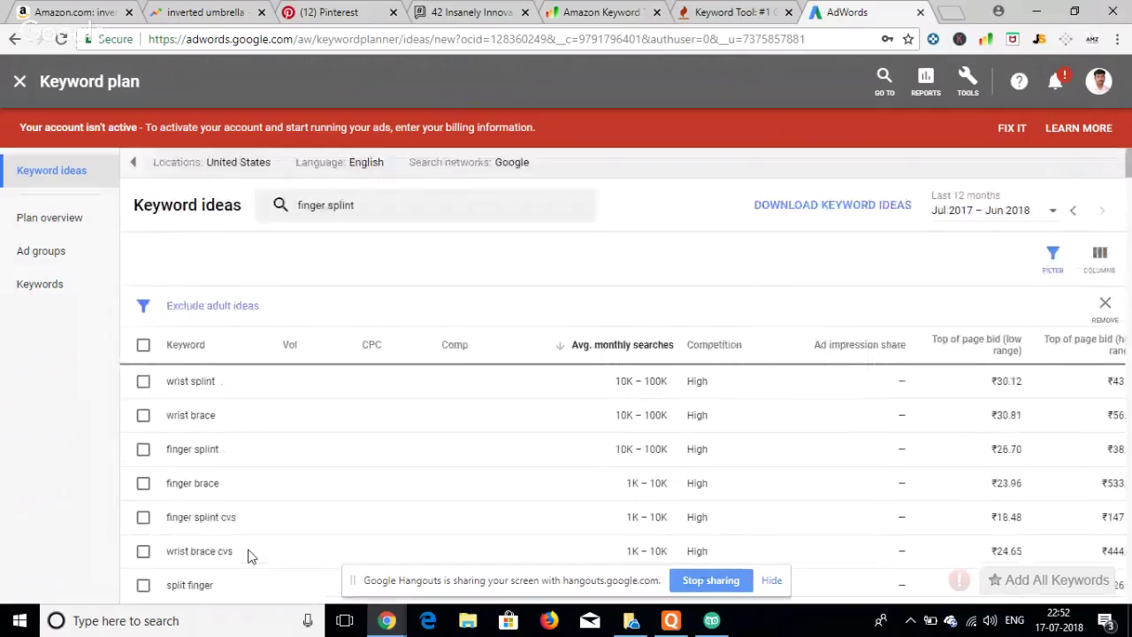
pyautogui.scroll(-1, 247, 556)
pyautogui.scroll(1, 248, 555)
pyautogui.scroll(-2, 248, 556)
pyautogui.scroll(1, 248, 553)
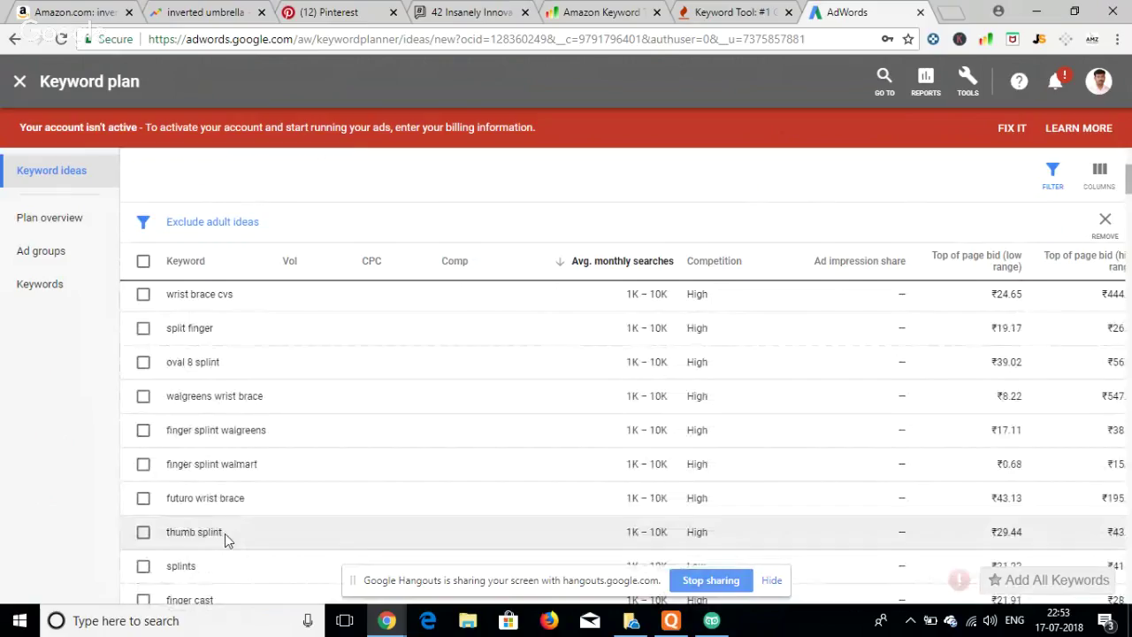
pyautogui.scroll(-3, 225, 535)
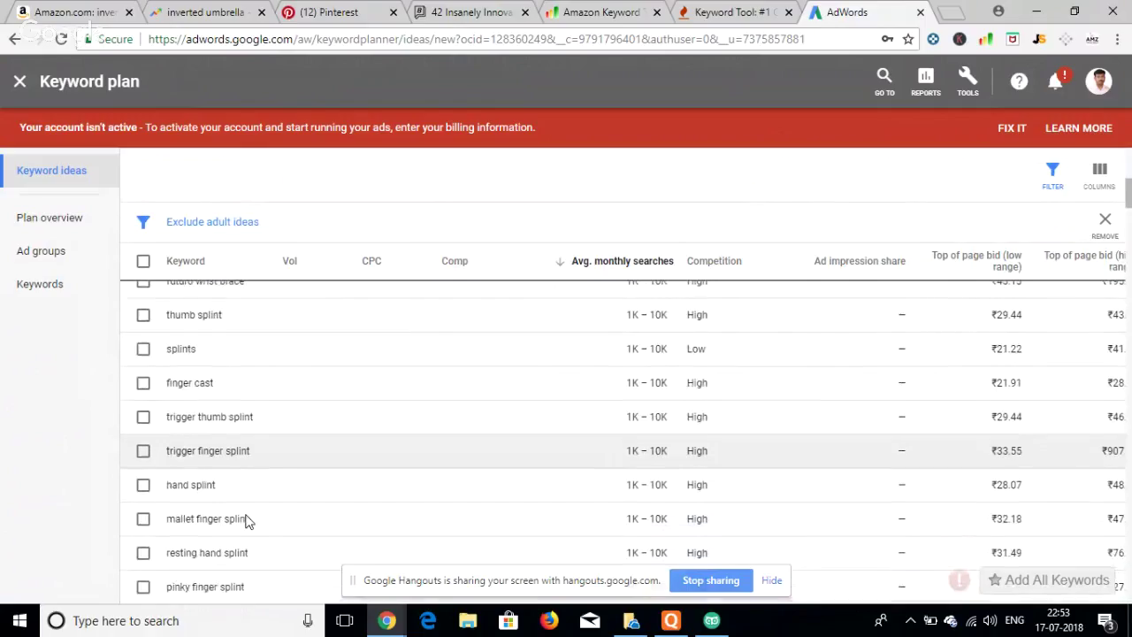
pyautogui.scroll(-2, 232, 475)
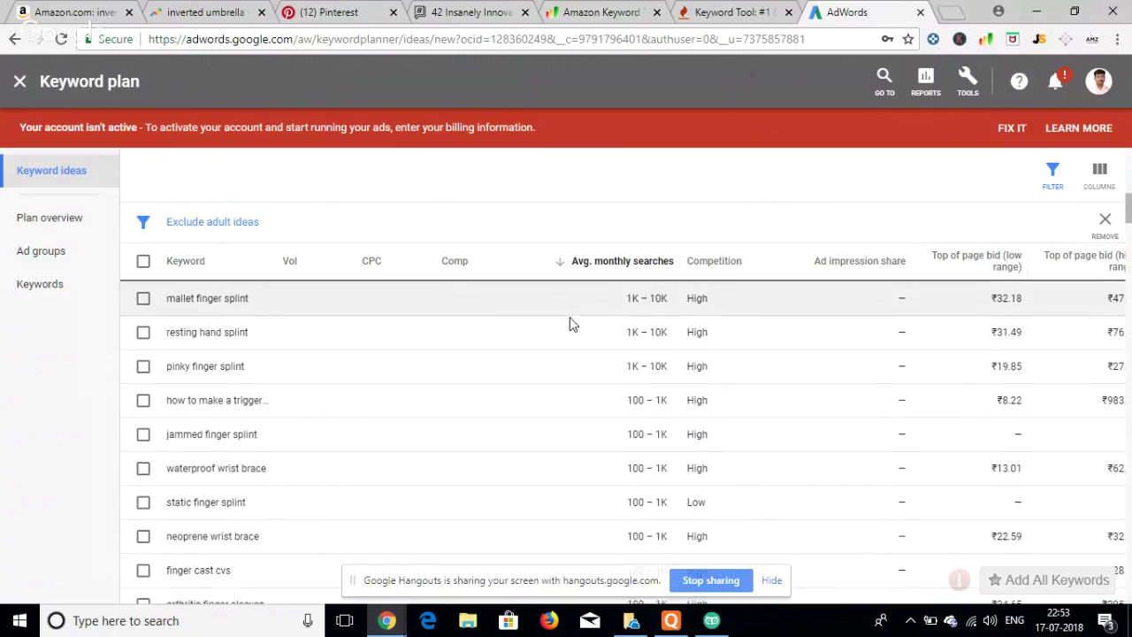
pyautogui.scroll(-1, 858, 440)
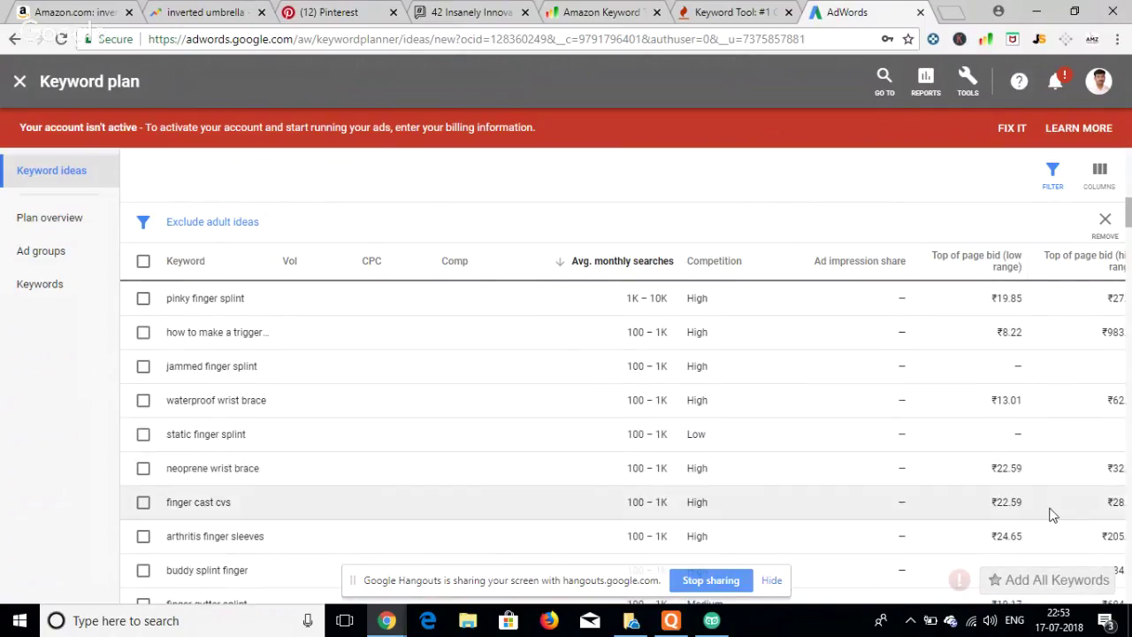
pyautogui.scroll(-3, 1051, 511)
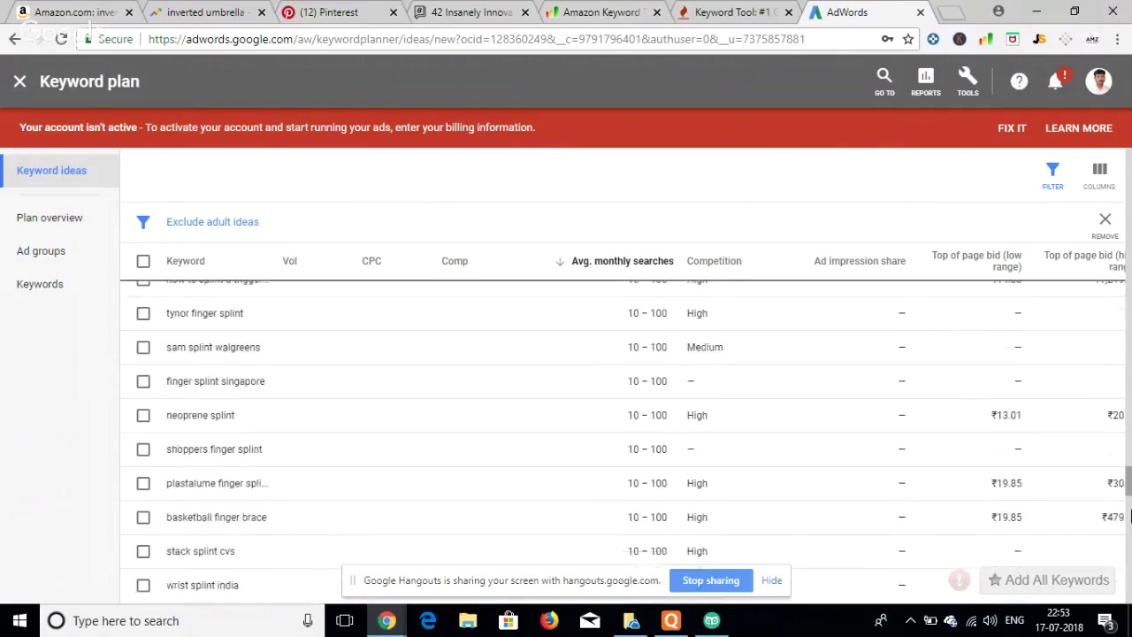
pyautogui.scroll(-6, 778, 483)
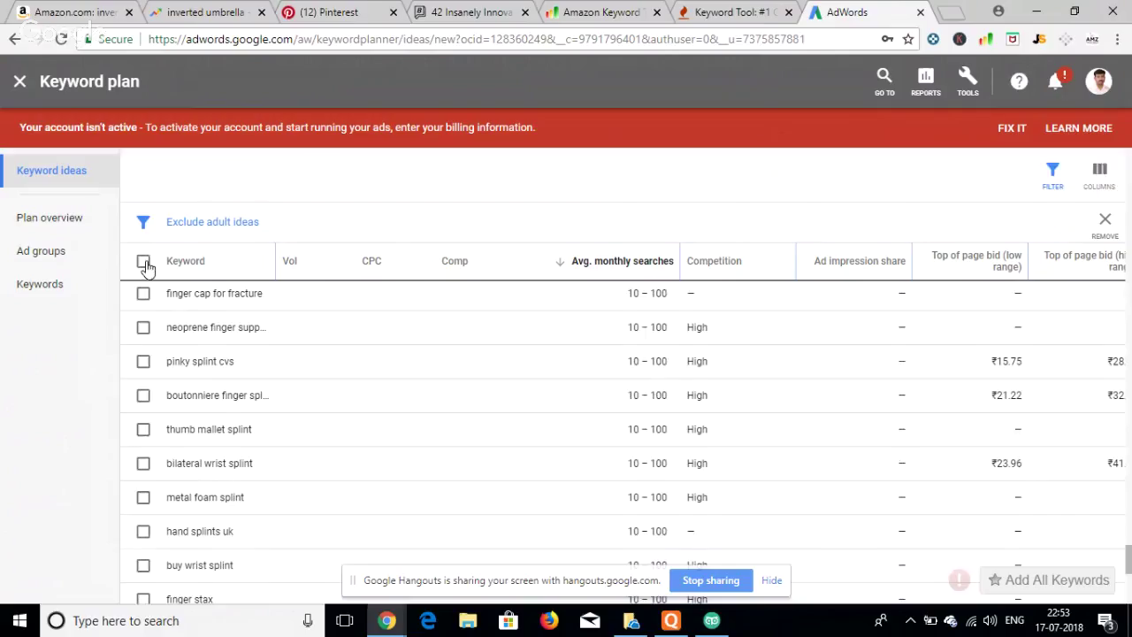
# - Select all keyword ideas on the current page, review the selected rows and open the additional options for the selection
pyautogui.click(143, 260)
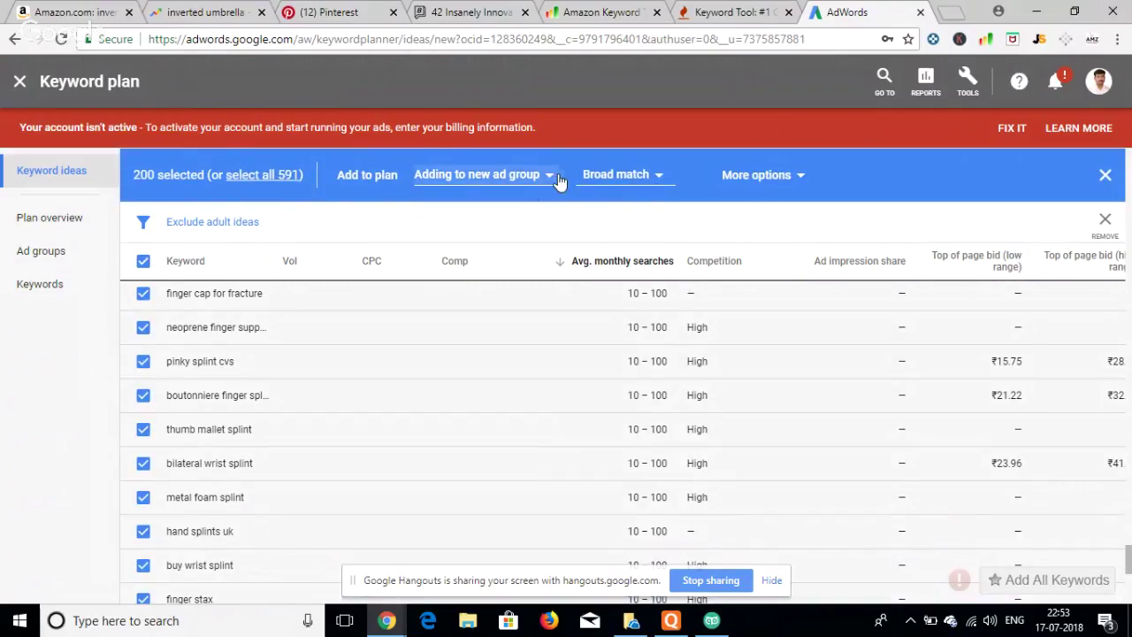
pyautogui.click(801, 175)
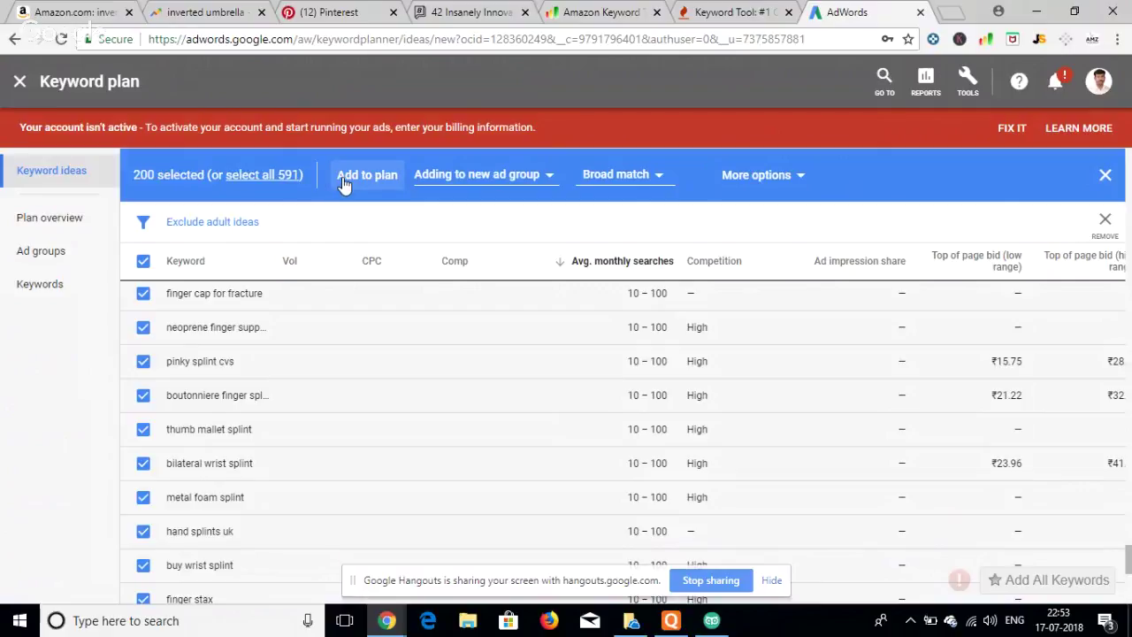
pyautogui.scroll(-4, 1068, 381)
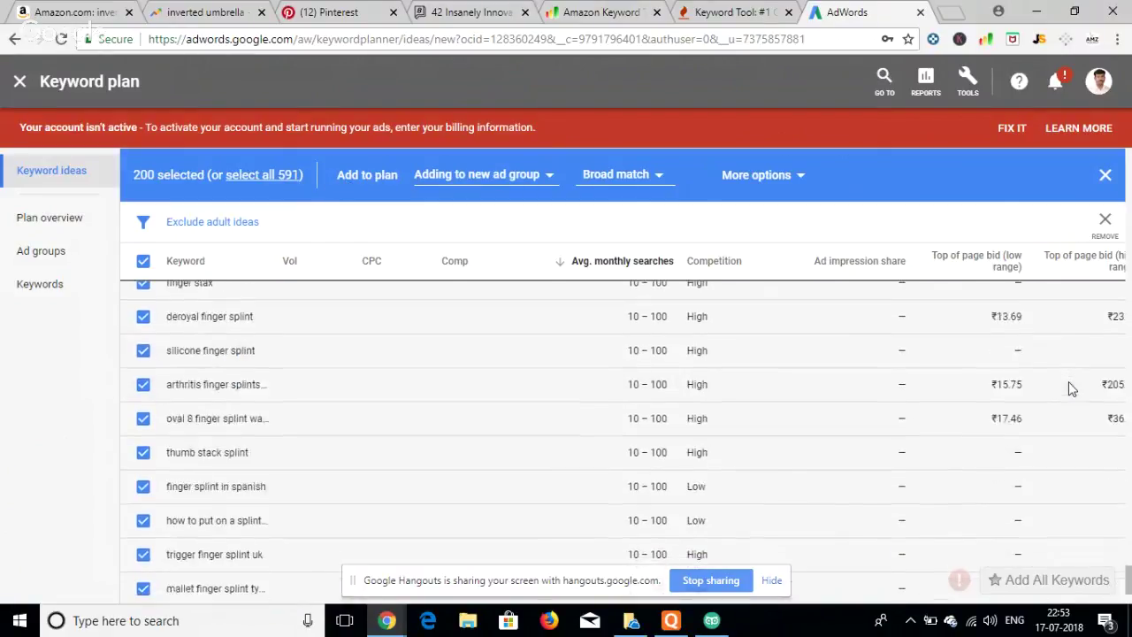
pyautogui.scroll(-2, 1068, 381)
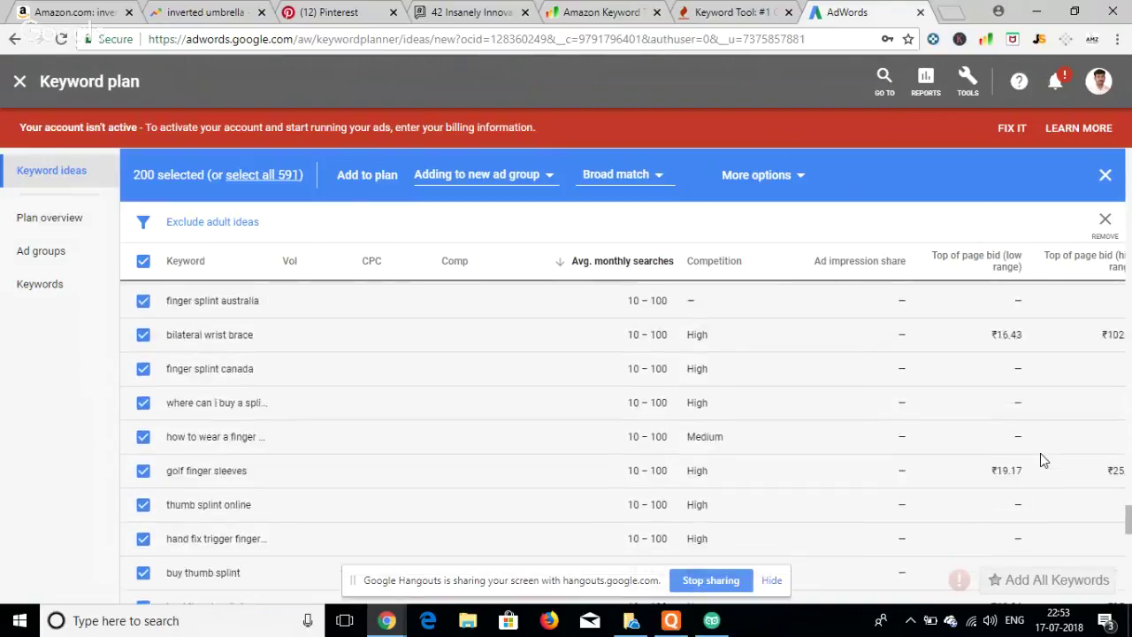
pyautogui.scroll(10, 1040, 458)
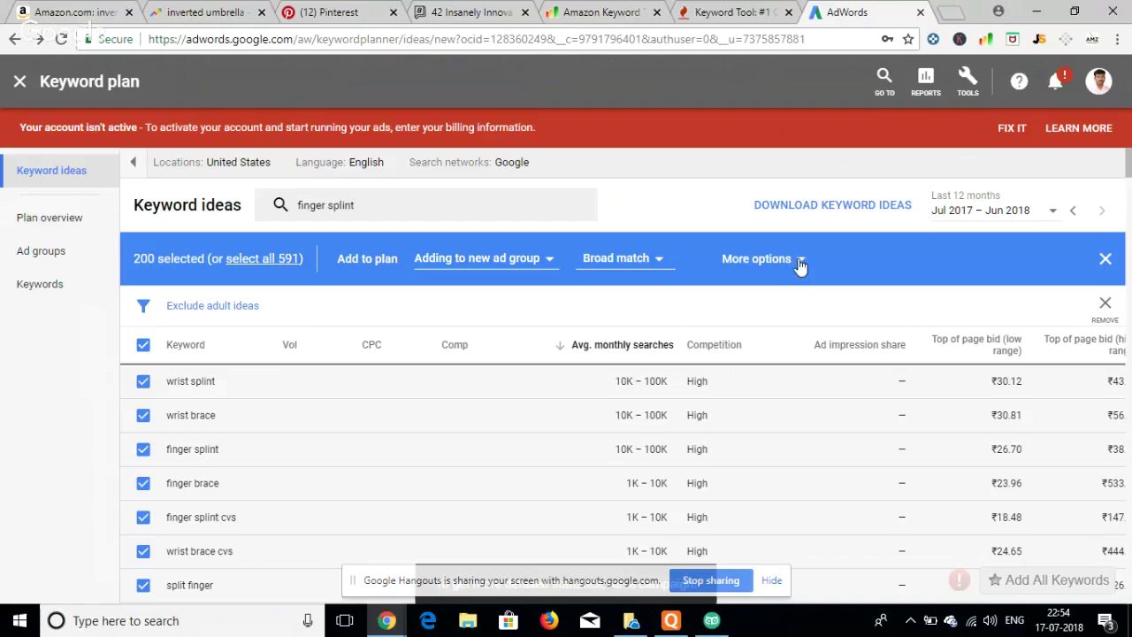
pyautogui.click(798, 257)
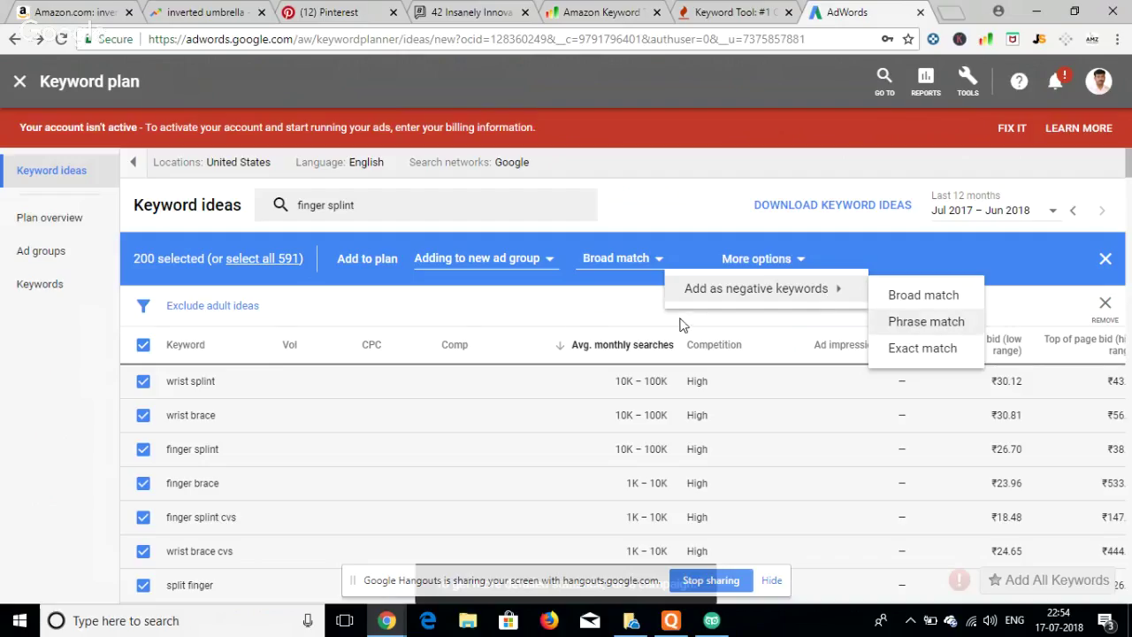
pyautogui.click(571, 323)
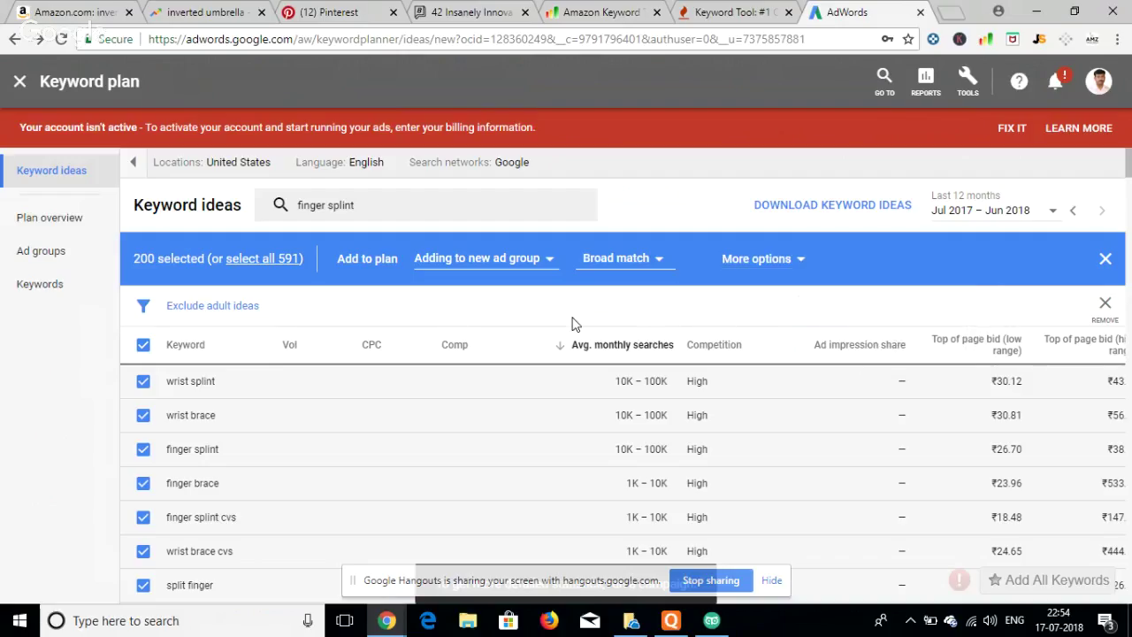
pyautogui.click(656, 261)
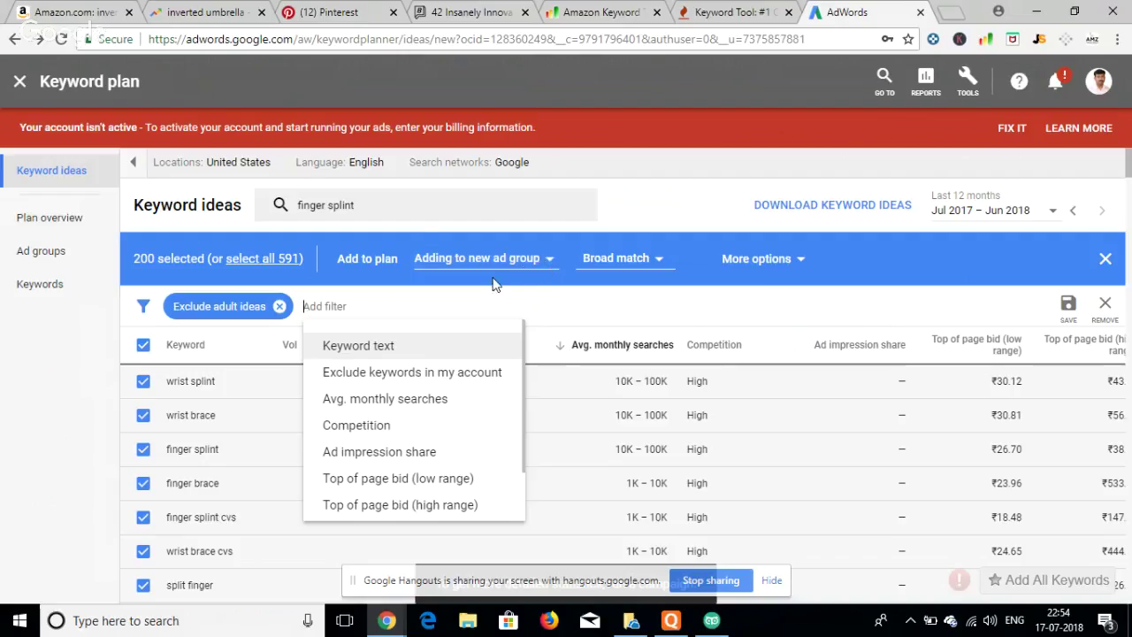
pyautogui.click(548, 258)
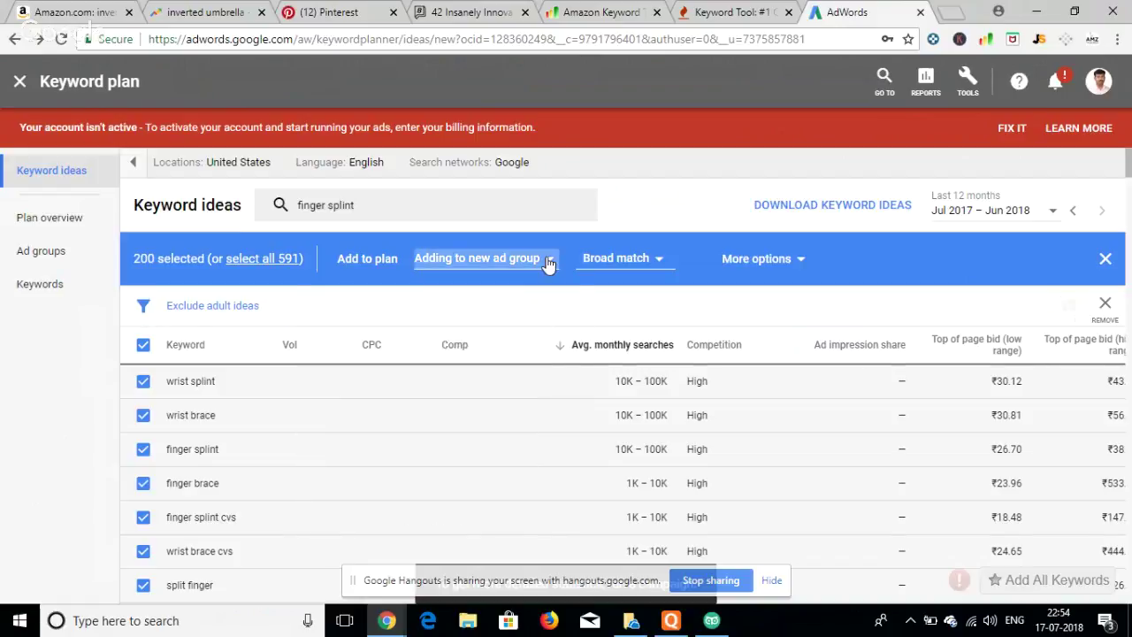
pyautogui.click(368, 305)
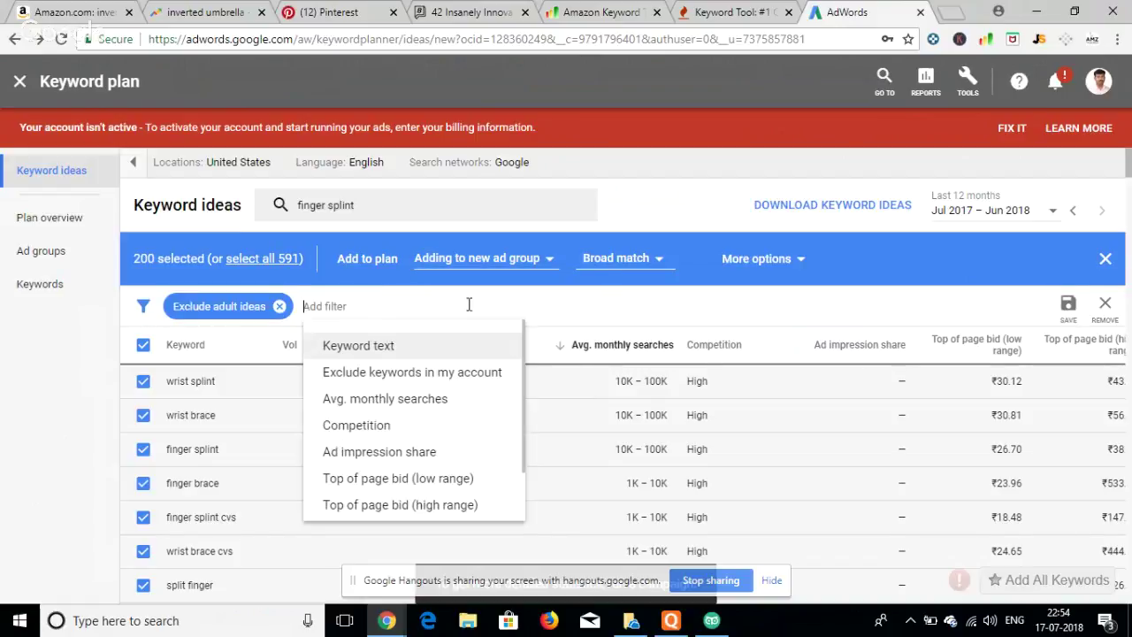
# - Extend the selection to all finger splint keyword ideas across every page and download the keyword ideas
pyautogui.click(241, 262)
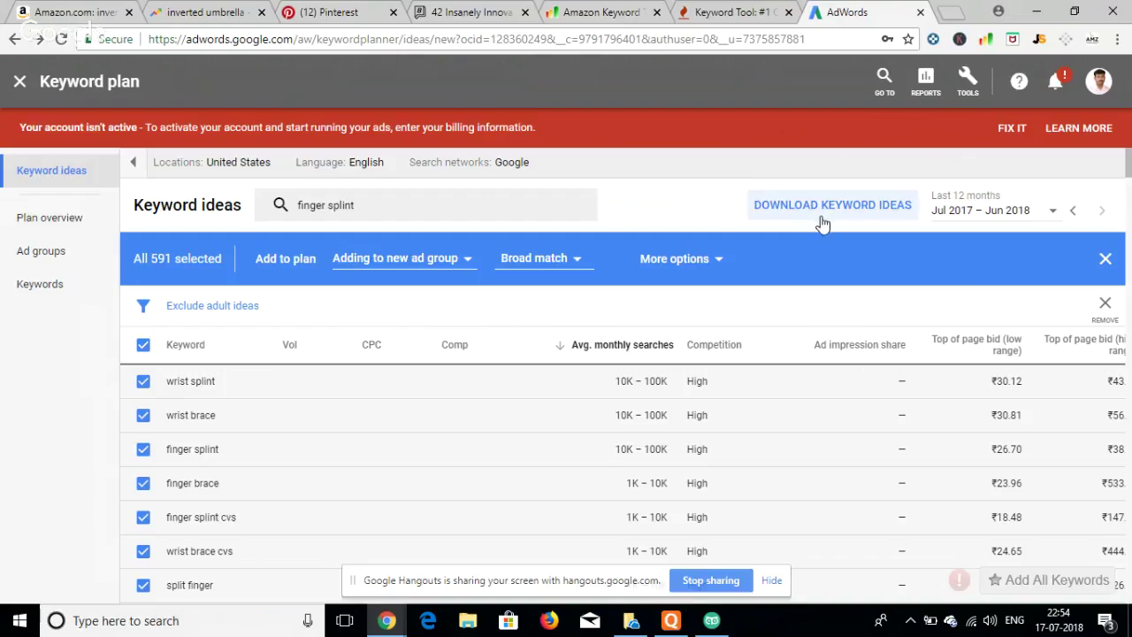
pyautogui.click(821, 220)
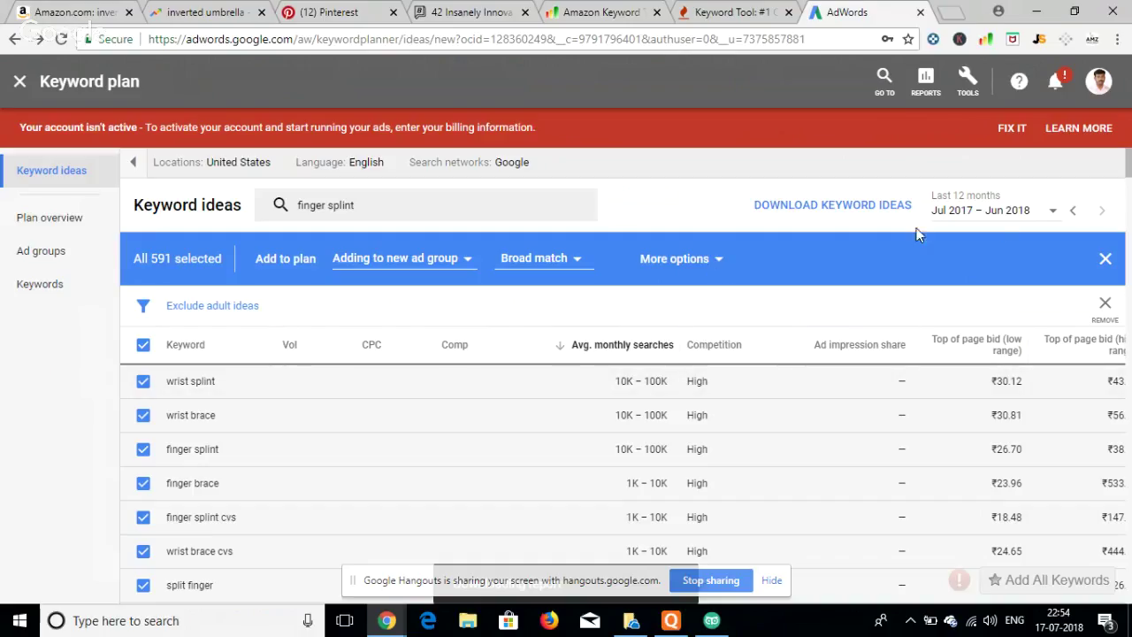
# - Examine the selected finger splint keyword ideas, comparing average monthly searches, competition and bid ranges from high-volume to lower-volume terms
pyautogui.scroll(-1, 989, 411)
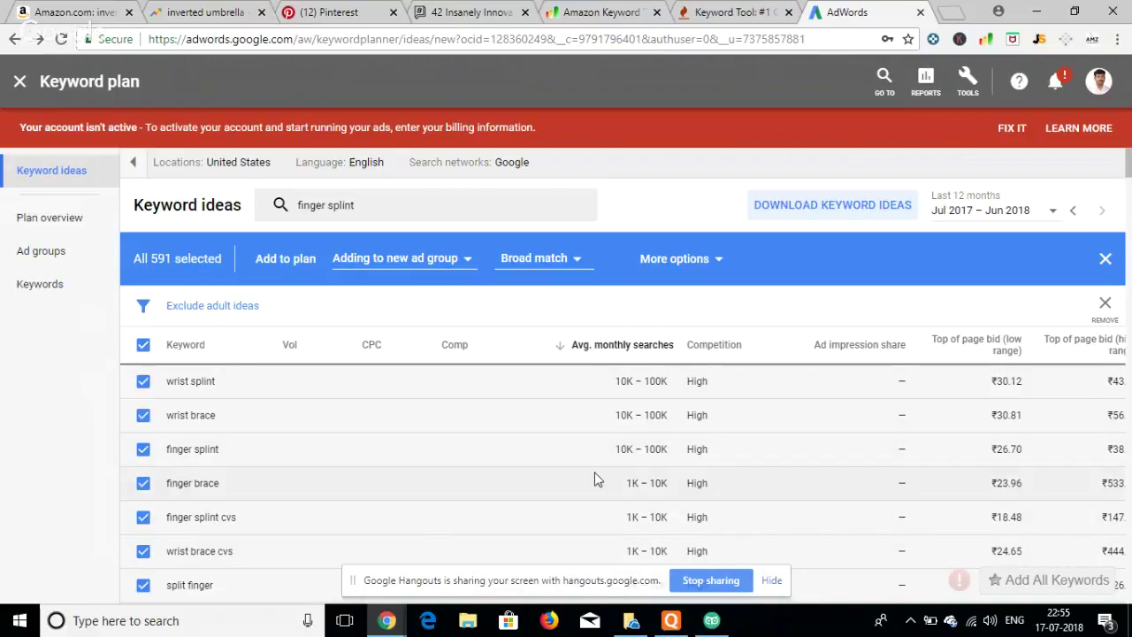
pyautogui.scroll(-3, 596, 476)
pyautogui.scroll(-6, 596, 478)
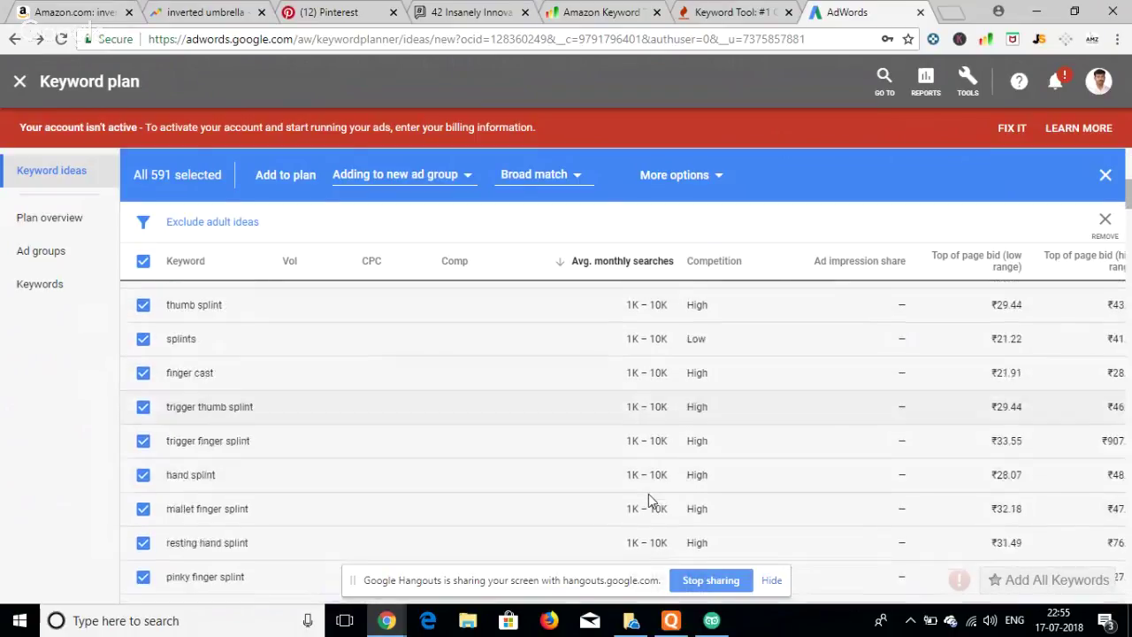
pyautogui.scroll(-2, 646, 410)
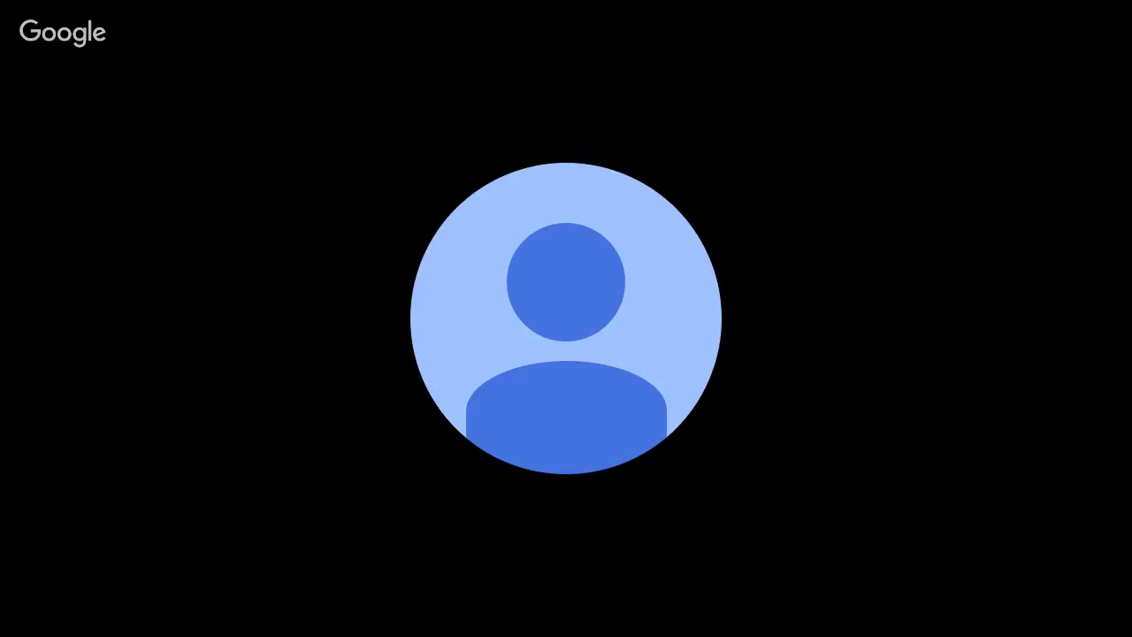
pyautogui.scroll(3, 631, 349)
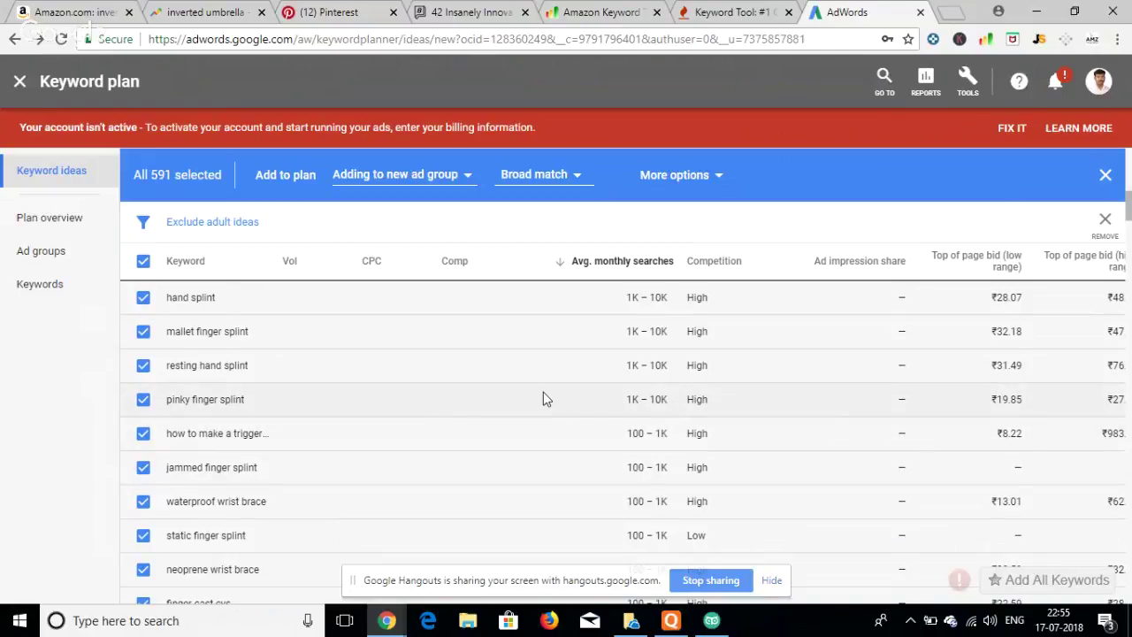
pyautogui.scroll(2, 233, 422)
pyautogui.scroll(-5, 233, 423)
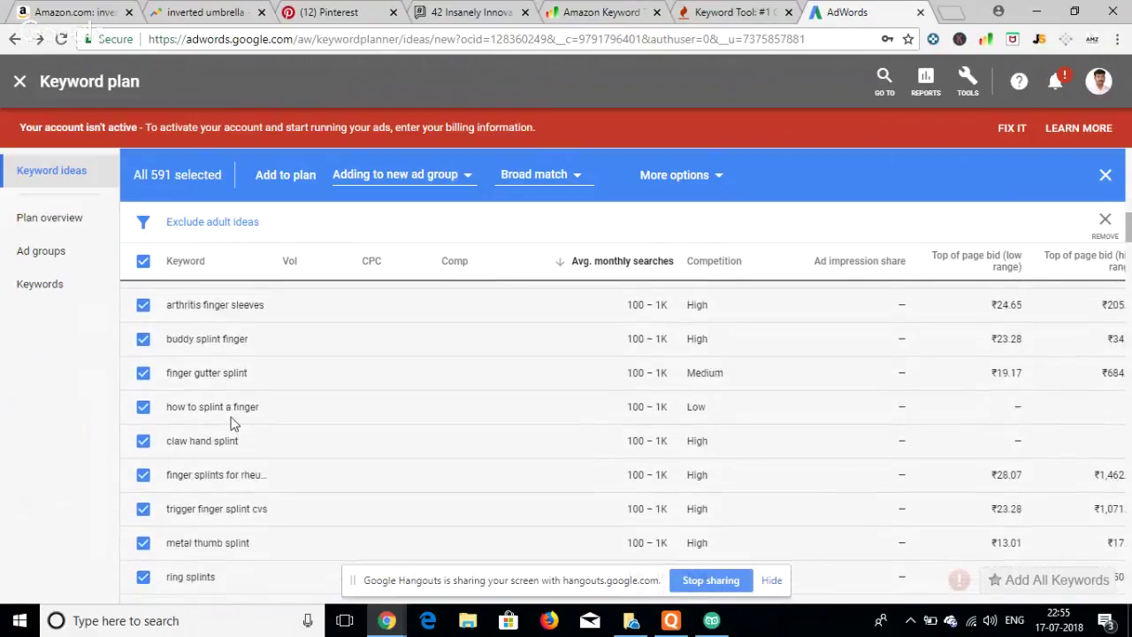
pyautogui.scroll(10, 233, 423)
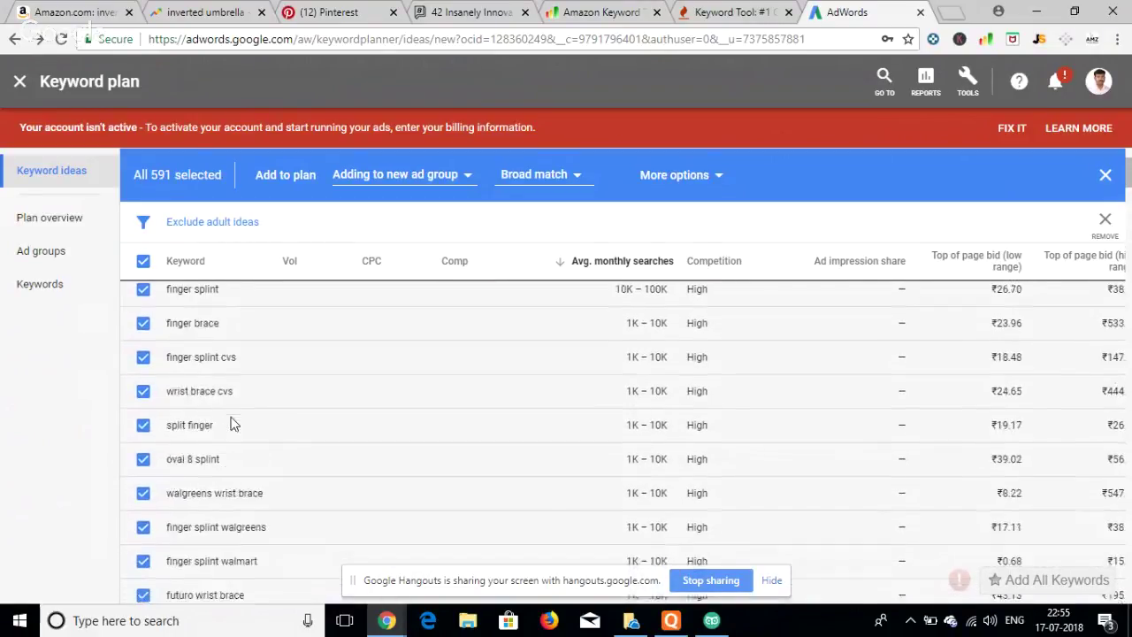
pyautogui.scroll(3, 234, 422)
pyautogui.scroll(-2, 232, 416)
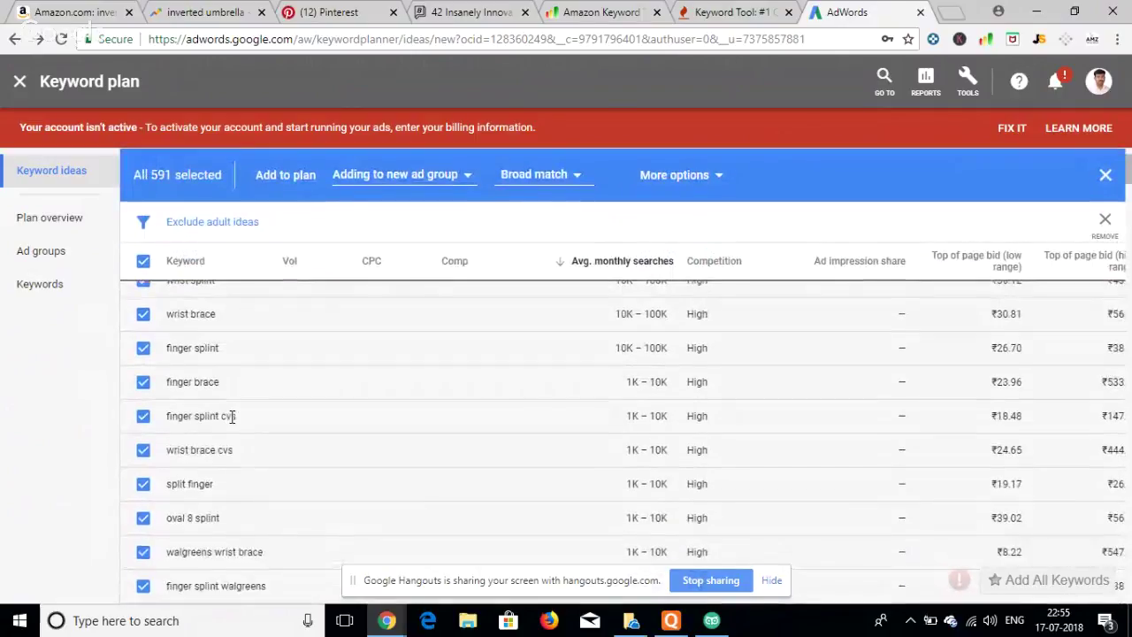
pyautogui.scroll(-1, 233, 417)
pyautogui.scroll(-1, 126, 510)
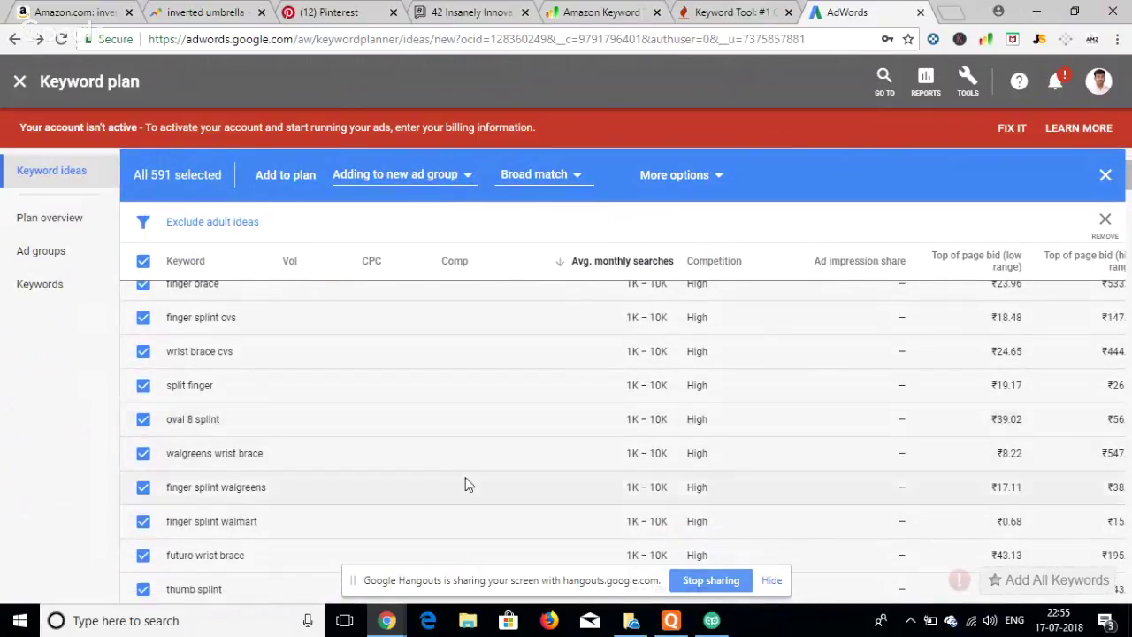
pyautogui.scroll(-10, 465, 484)
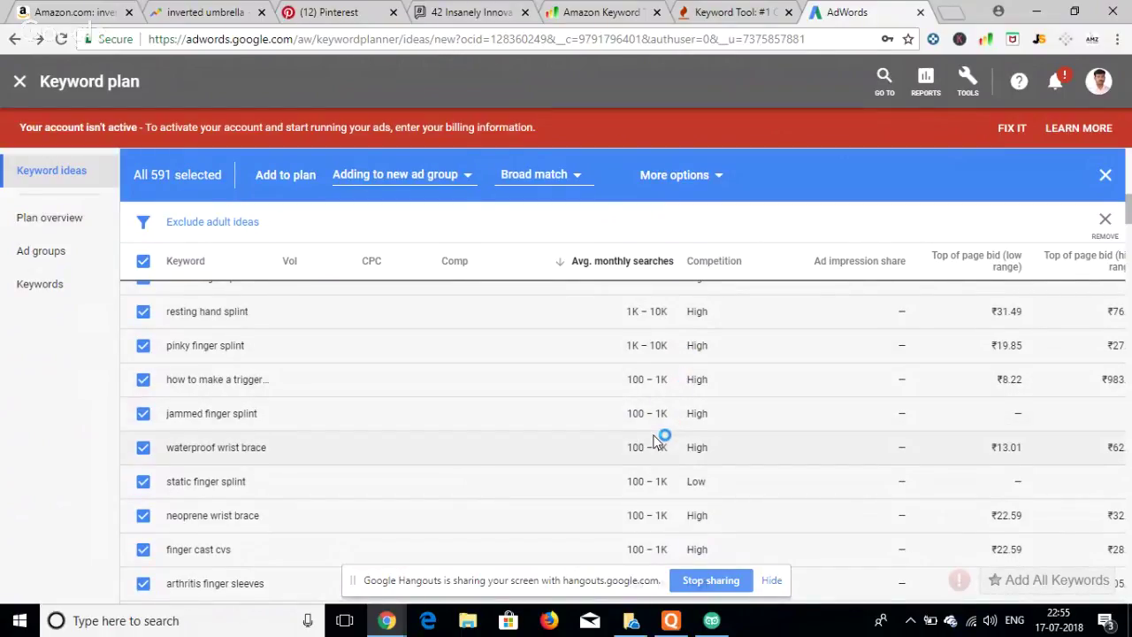
pyautogui.scroll(-4, 654, 439)
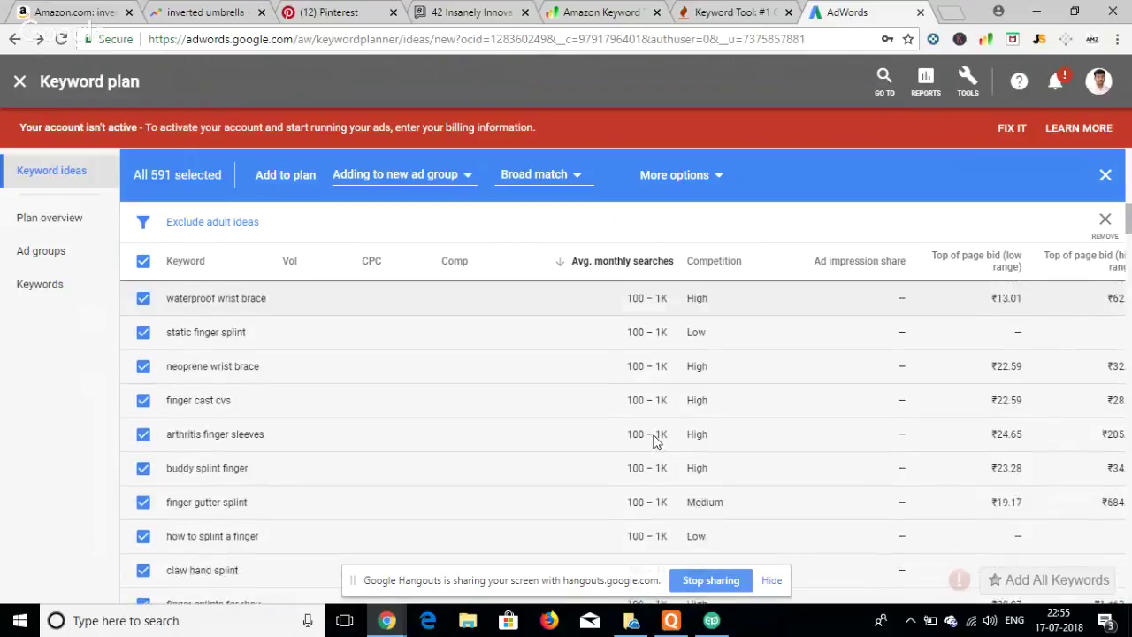
pyautogui.scroll(-2, 654, 439)
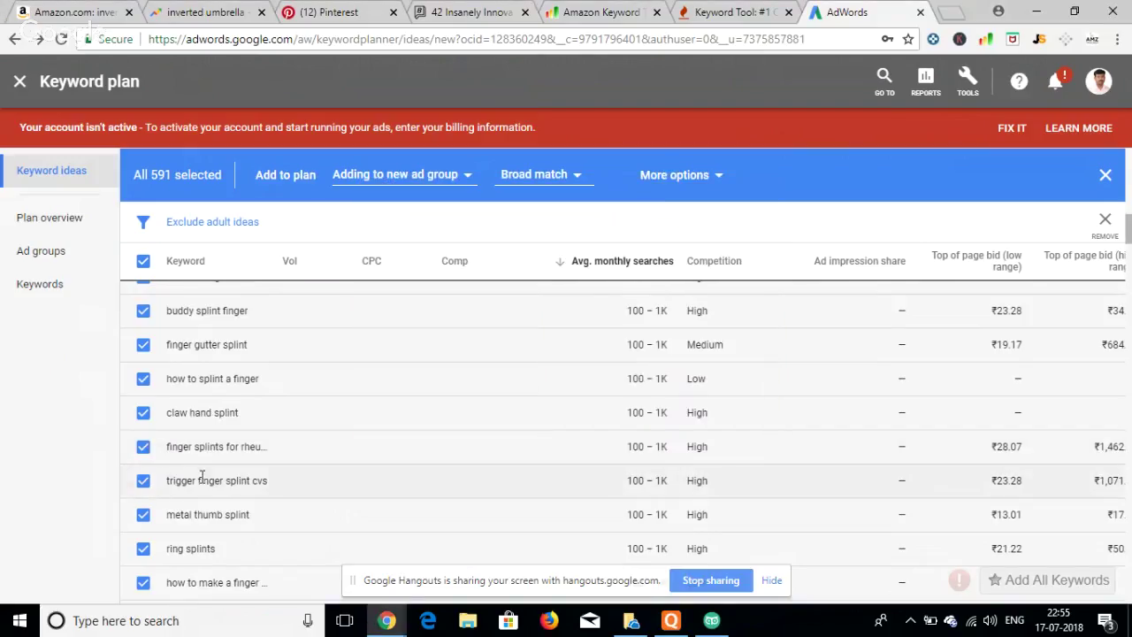
pyautogui.scroll(-2, 265, 530)
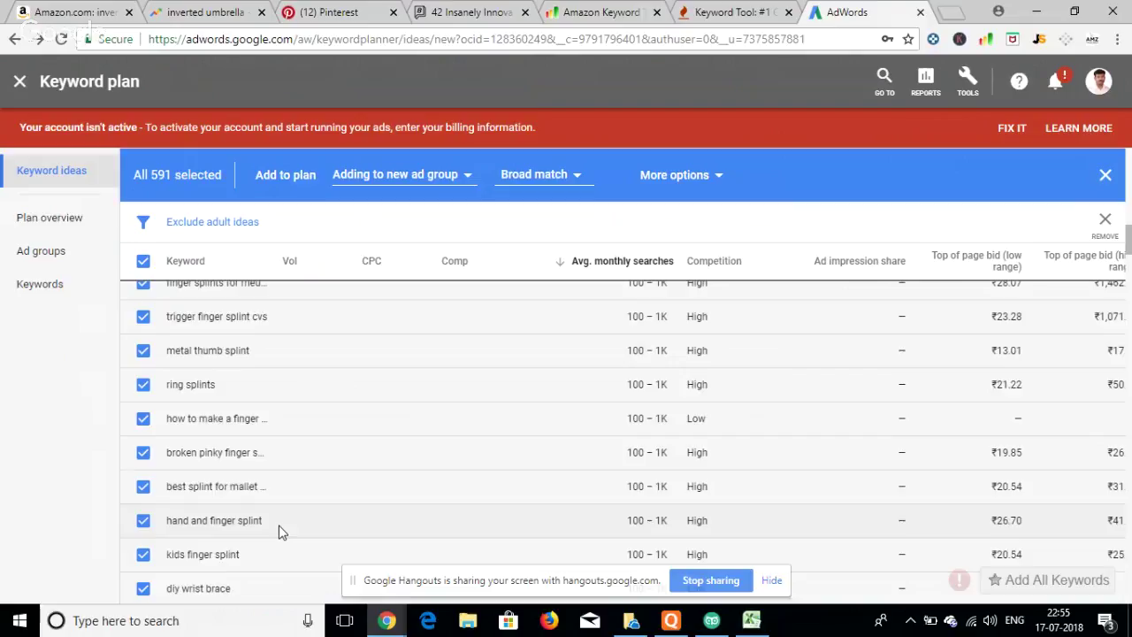
pyautogui.scroll(-2, 280, 530)
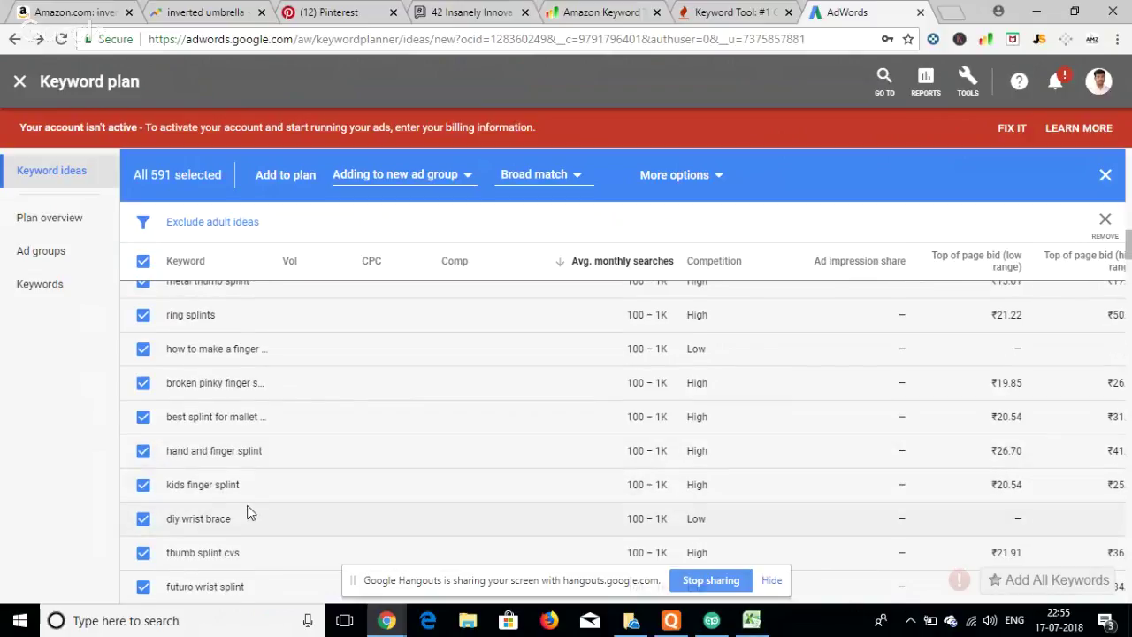
pyautogui.scroll(-3, 275, 537)
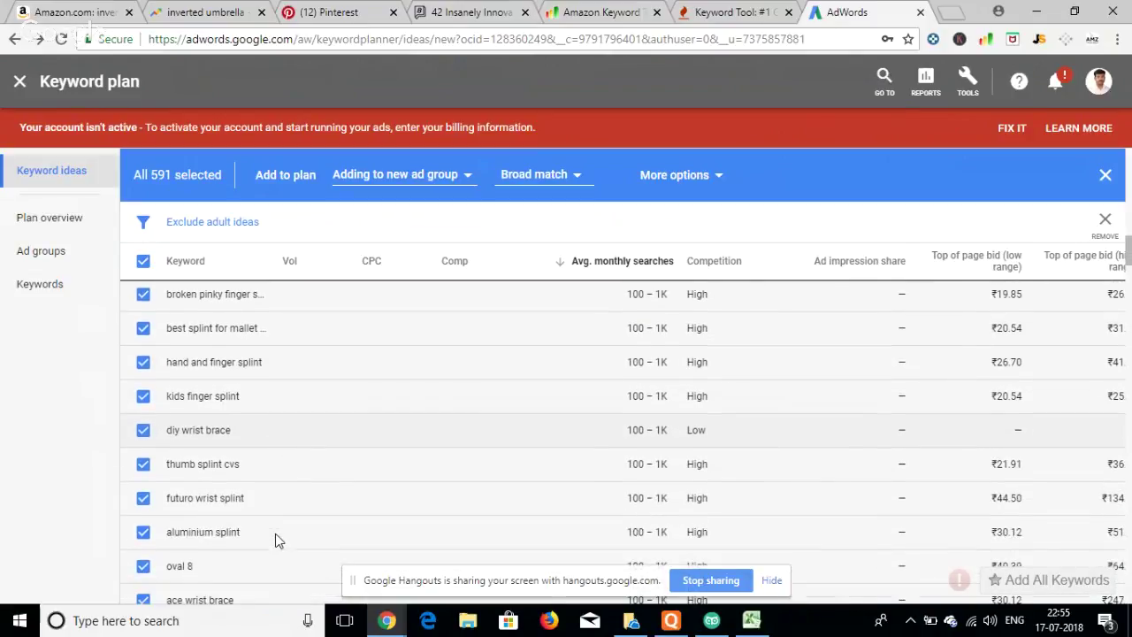
pyautogui.scroll(-5, 272, 491)
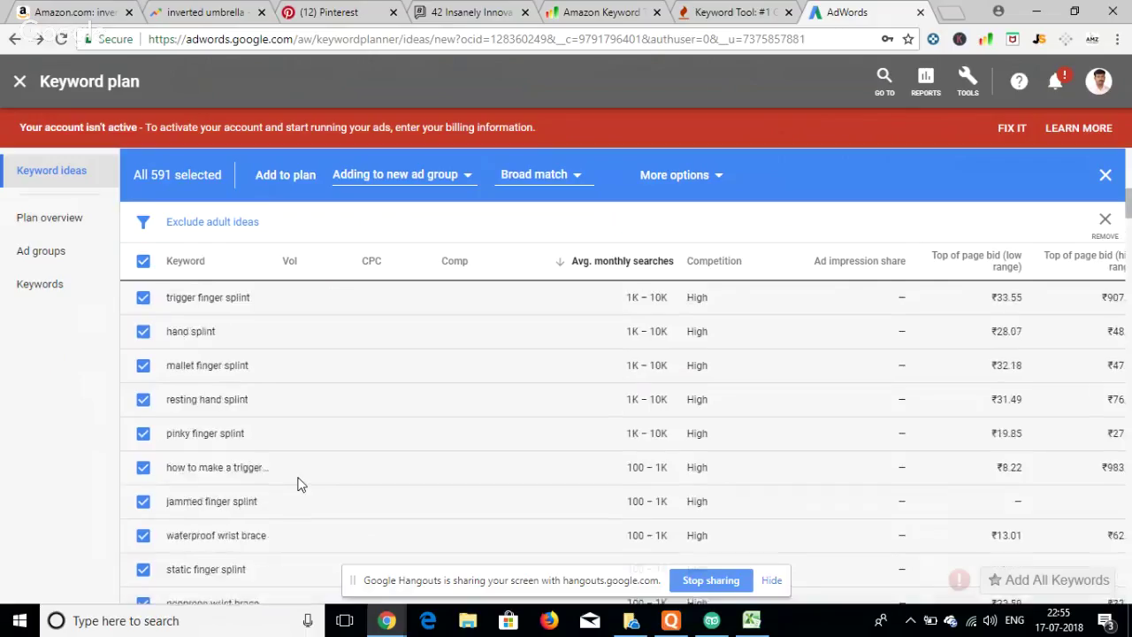
pyautogui.scroll(8, 298, 480)
pyautogui.scroll(-1, 297, 483)
pyautogui.scroll(-5, 298, 482)
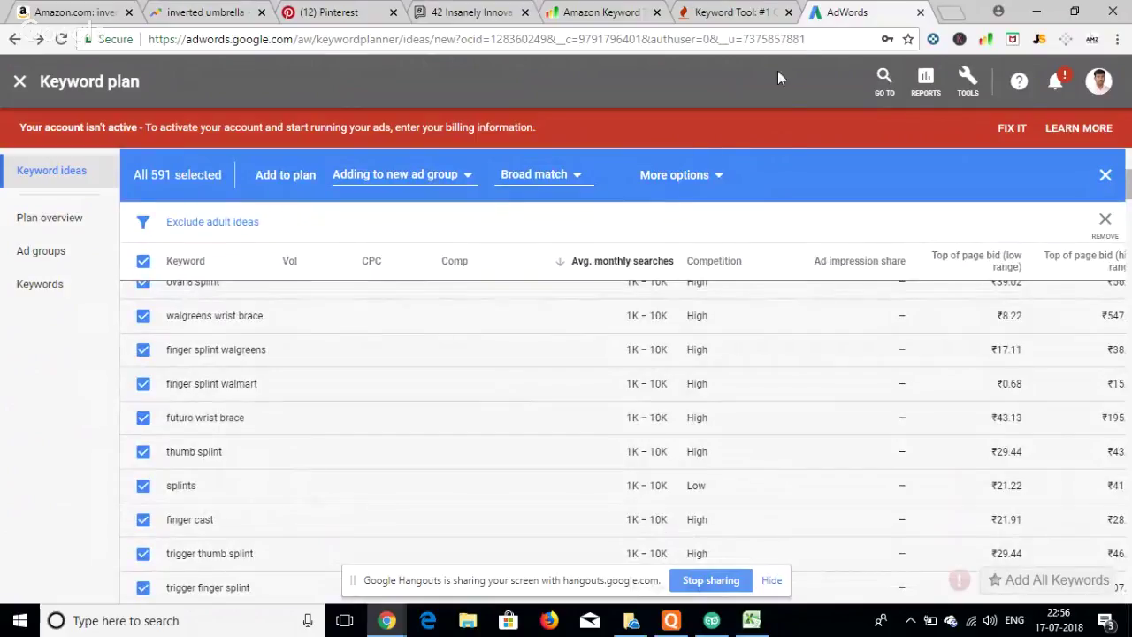
pyautogui.scroll(-2, 485, 371)
pyautogui.scroll(-1, 483, 372)
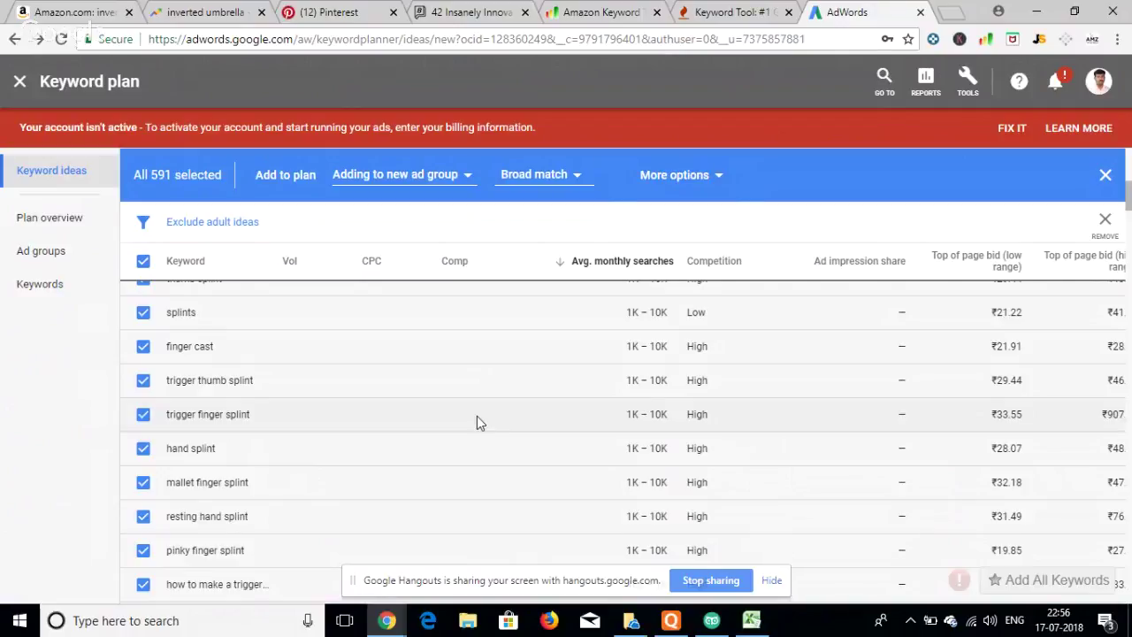
pyautogui.scroll(-3, 372, 521)
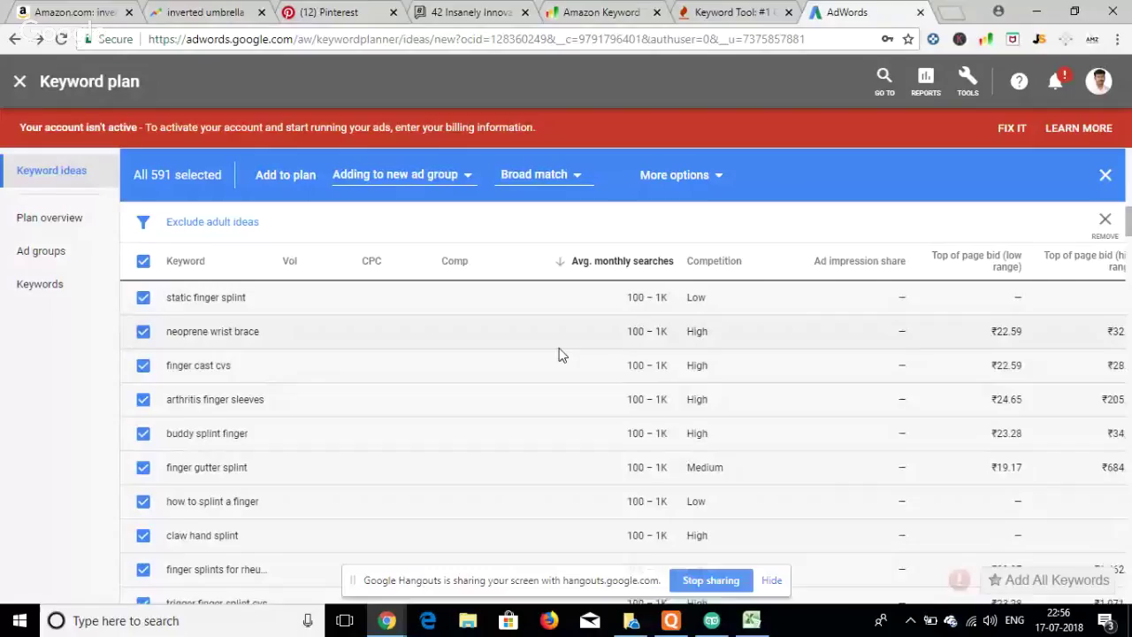
pyautogui.scroll(-3, 559, 354)
pyautogui.scroll(-2, 681, 482)
pyautogui.scroll(4, 681, 482)
pyautogui.scroll(5, 648, 398)
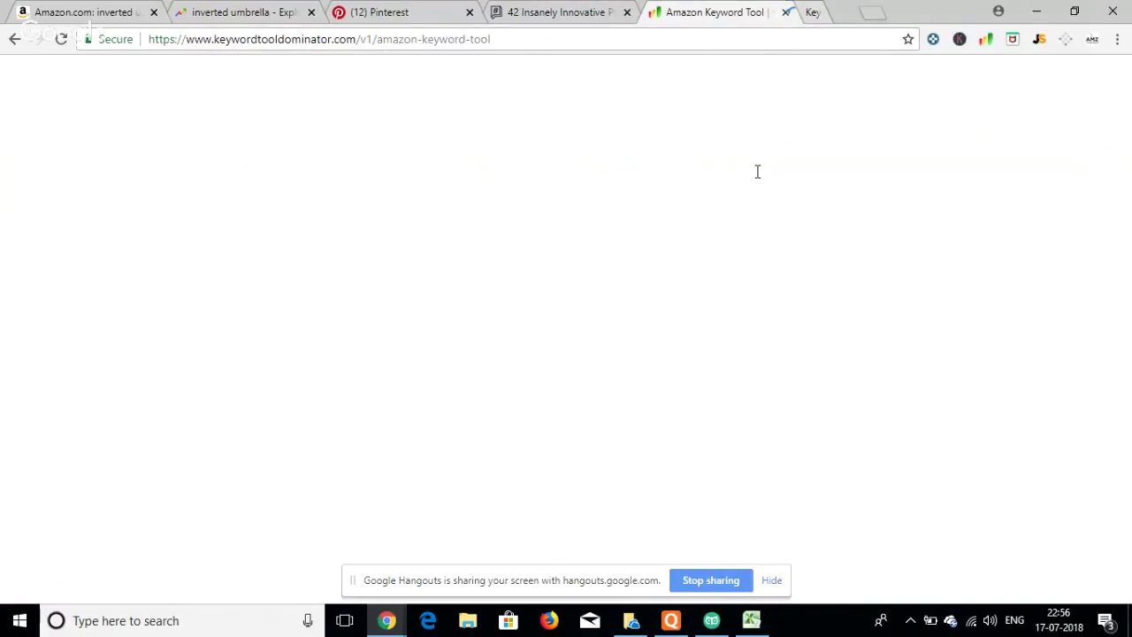
# - Switch to Excel to review the downloaded Keyword Stats spreadsheet with its search volume, competition and bid columns, and close it
pyautogui.hotkey('ctrl', 'shift', 'Tab')
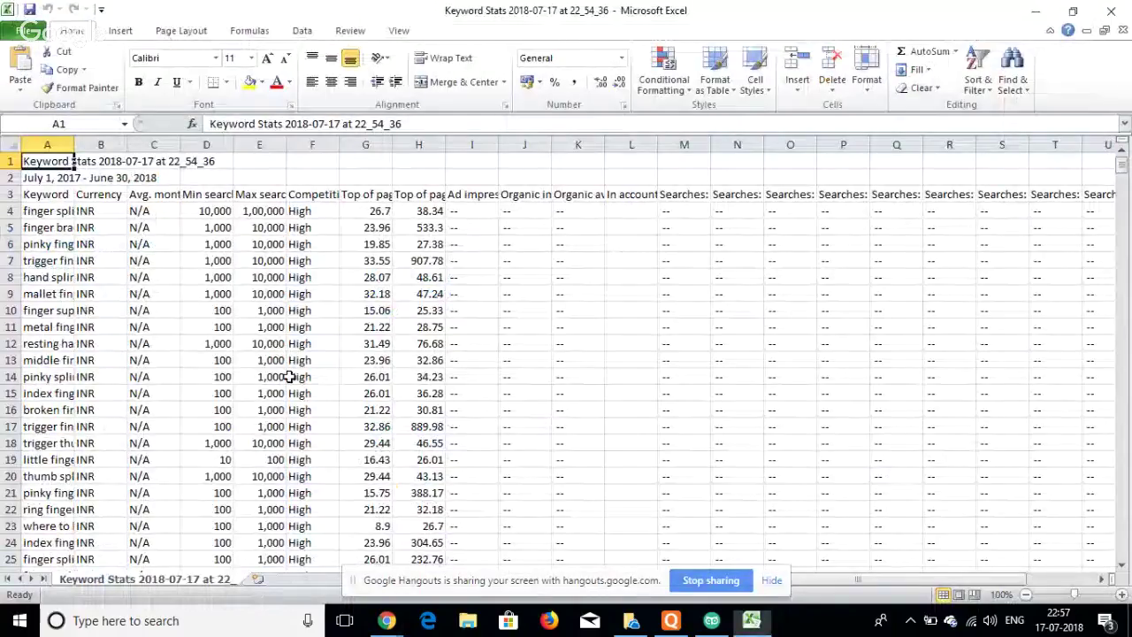
pyautogui.click(399, 375)
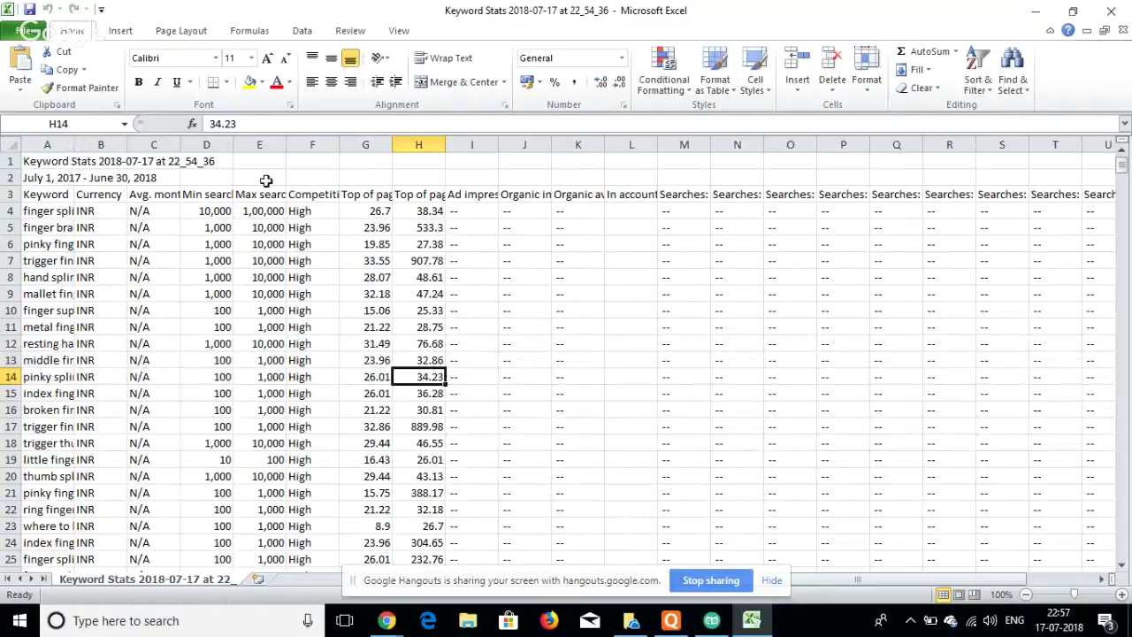
pyautogui.click(1119, 12)
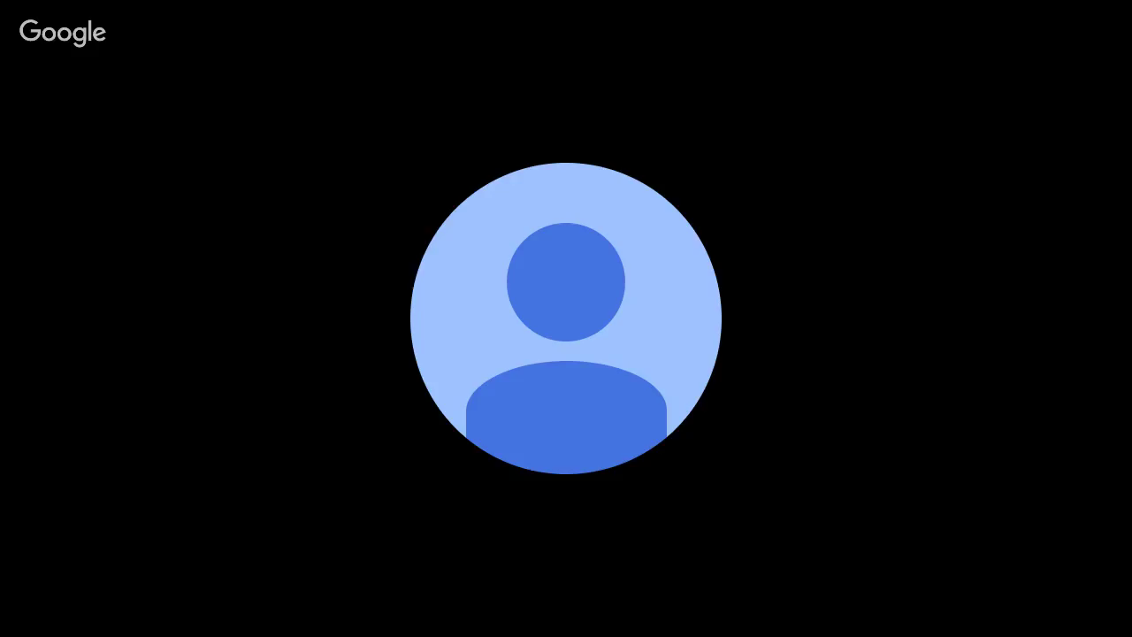